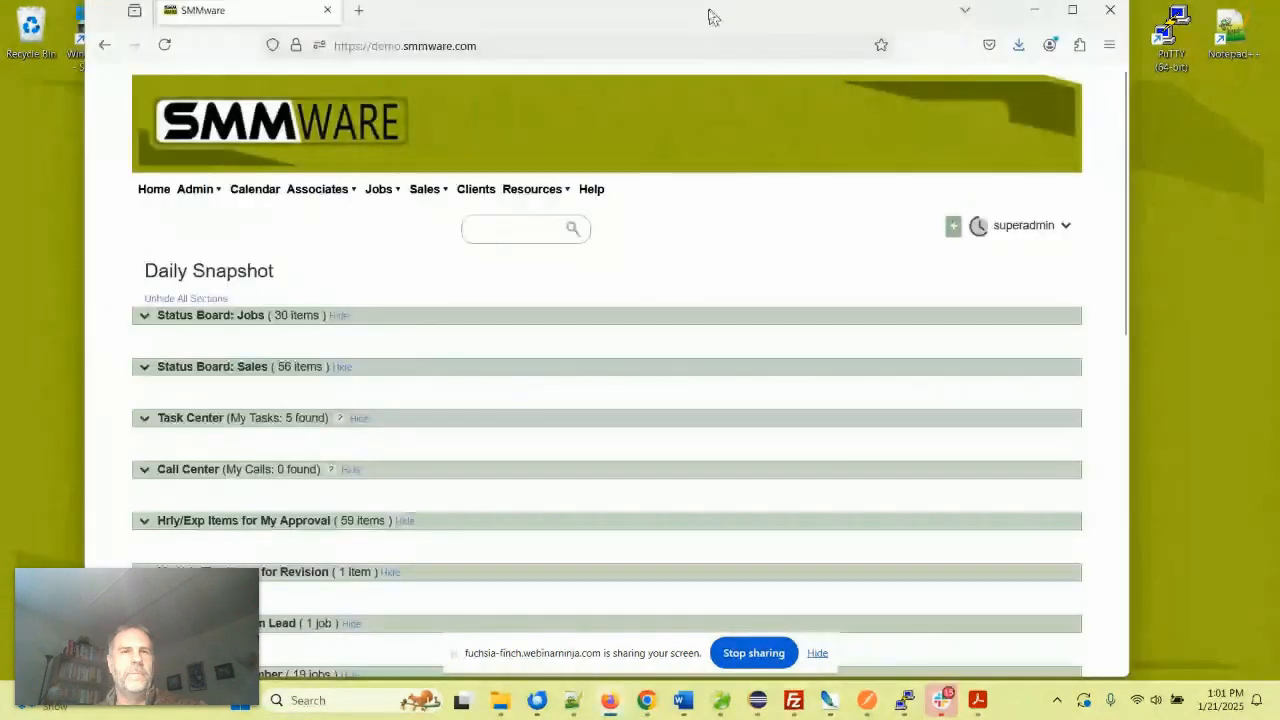
- Drag the Firefox window with the SMMware Daily Snapshot in front of the Word welcome document
drag(709, 12, 632, 31)
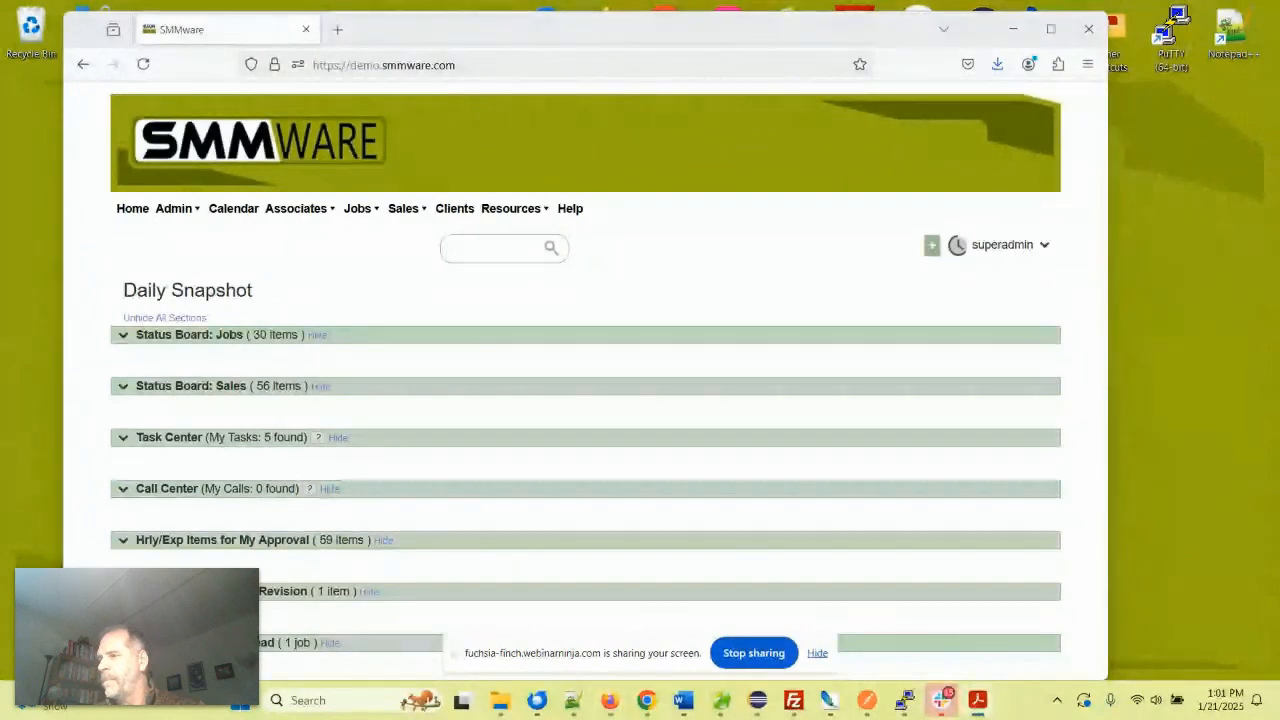
- Bring the 'SMMware - Fitting The Pieces Together' PDF diagram in front of the browser
drag(790, 8, 877, 45)
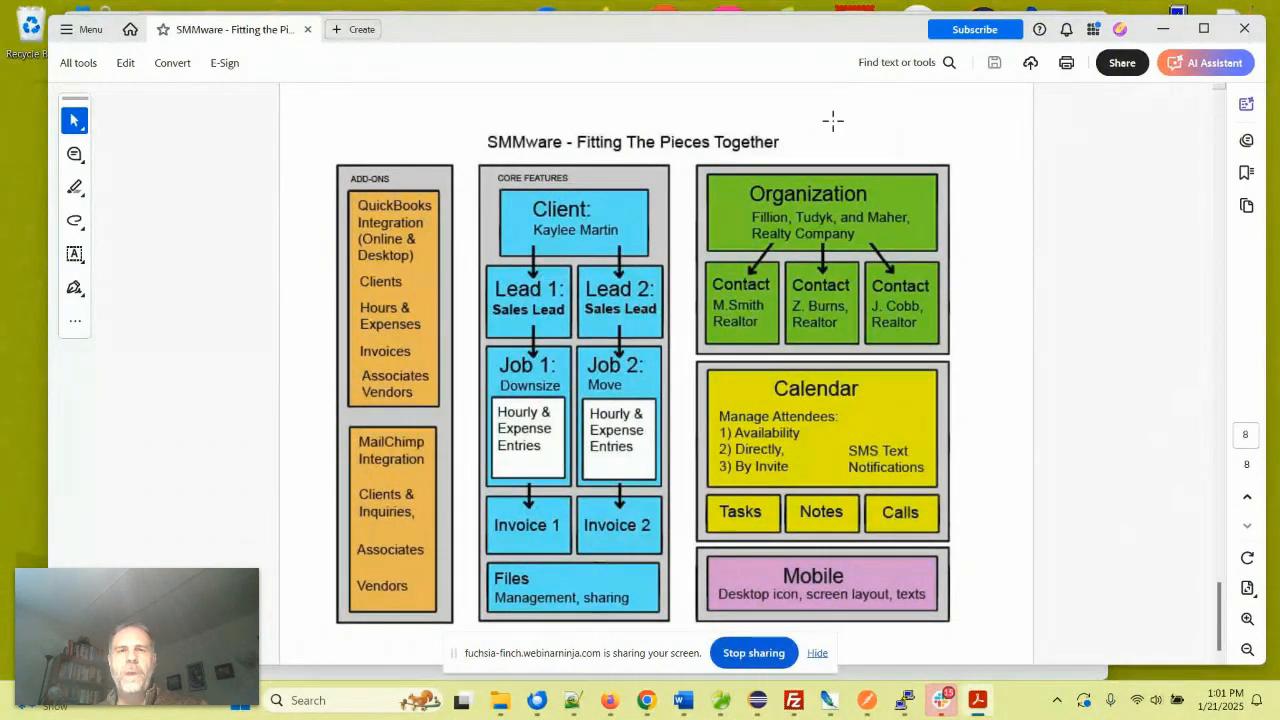
- Minimize the Acrobat diagram and nudge the browser window so the Daily Snapshot shows
click(1163, 29)
drag(815, 40, 808, 30)
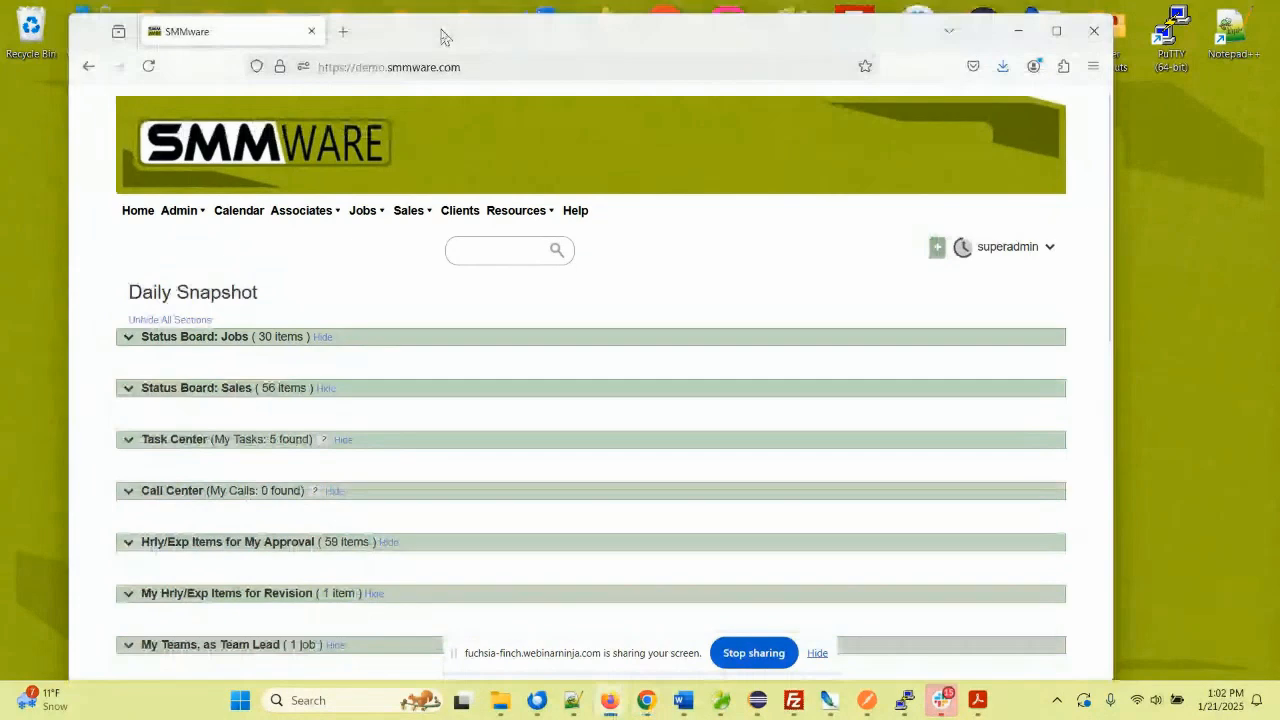
- Go to Sales > Manage Sales Leads and start a New Sales Lead, leaving the client unselected
mouse_move(435, 15)
mouse_down()
mouse_move(440, 39)
mouse_move(425, 8)
mouse_up()
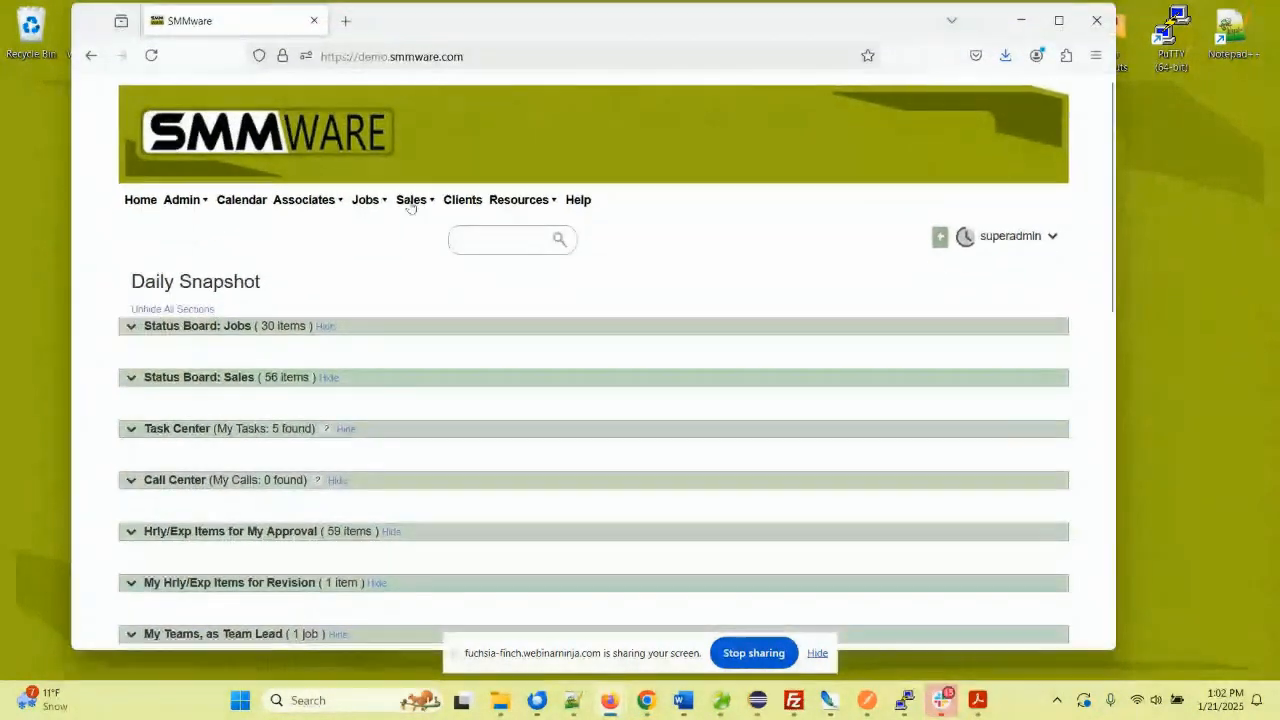
click(410, 205)
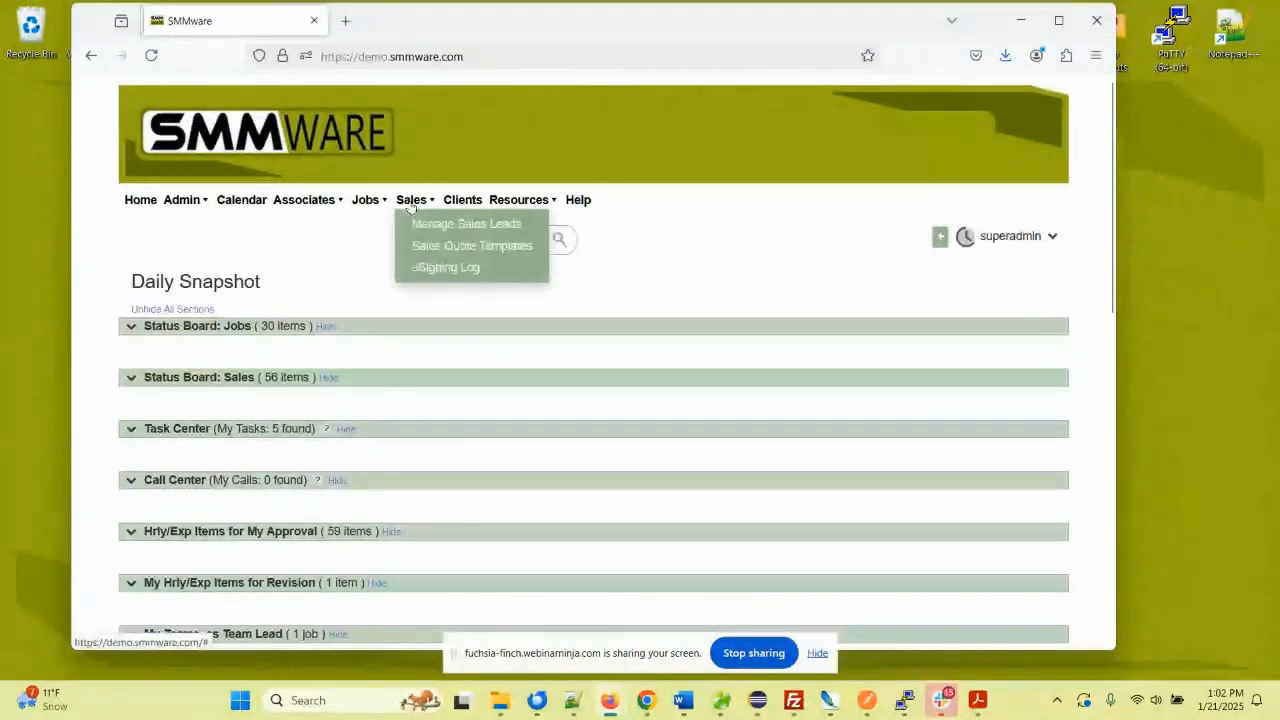
click(441, 226)
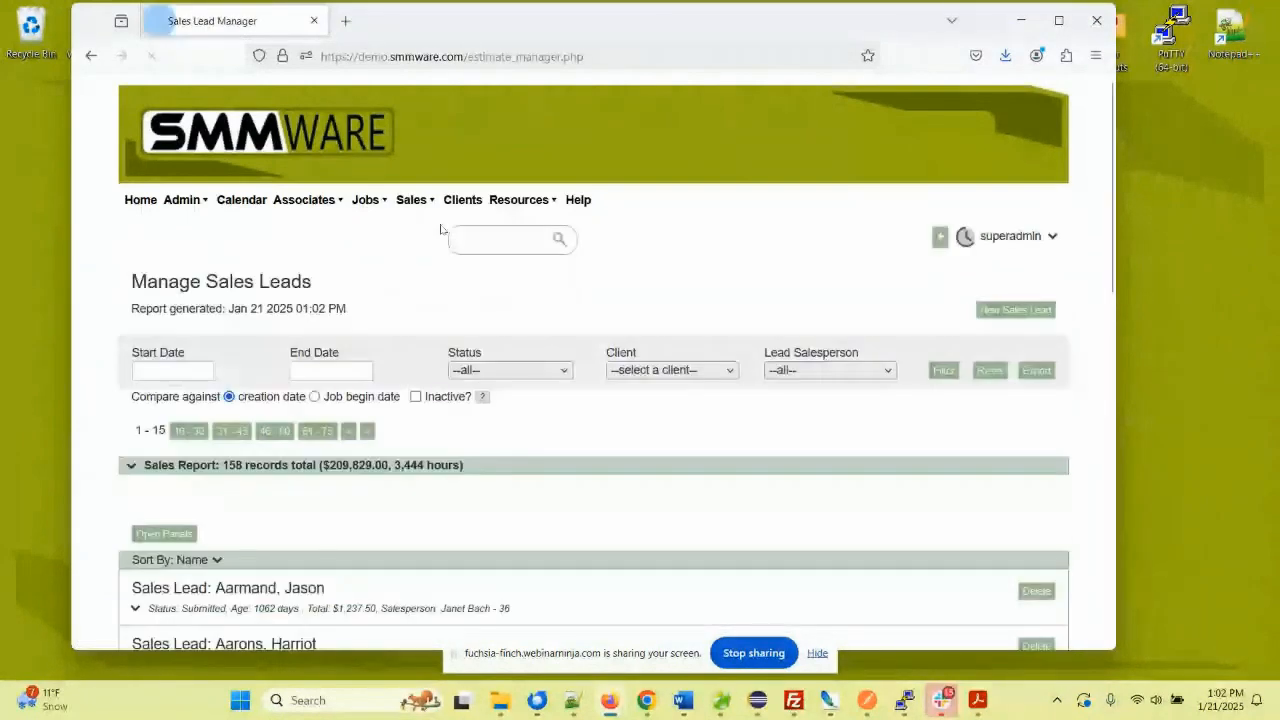
click(1008, 312)
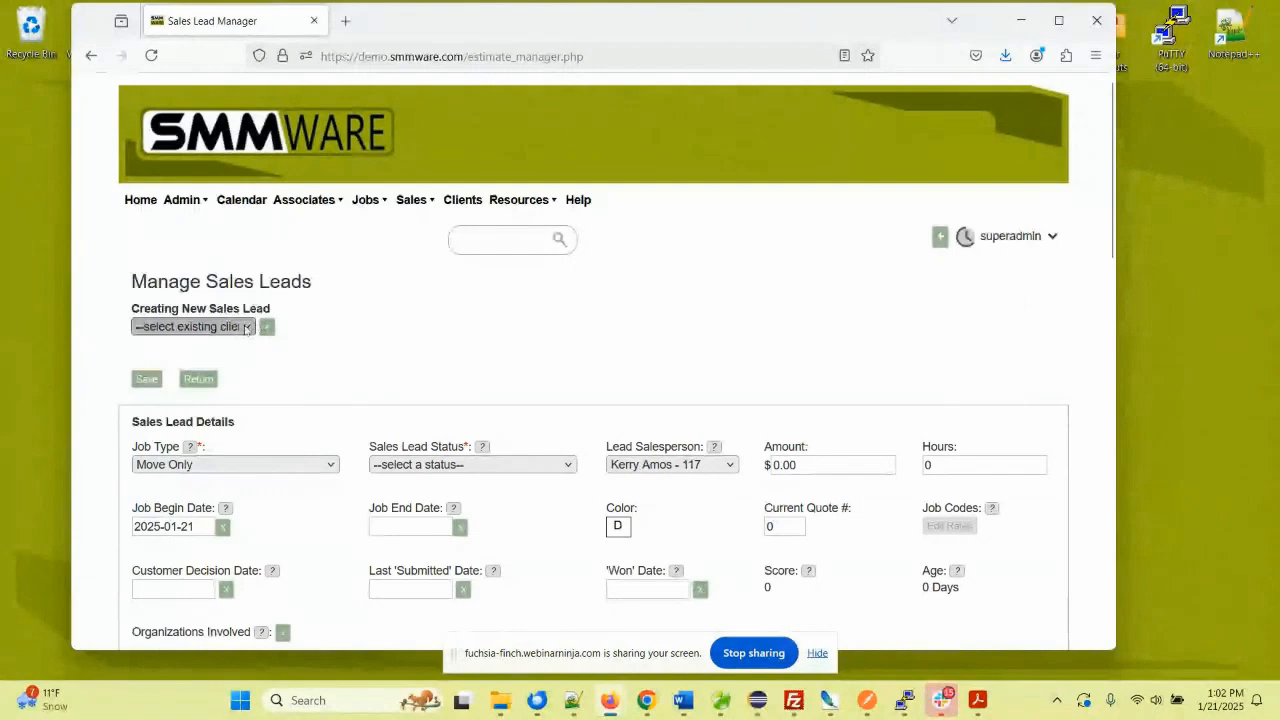
click(246, 327)
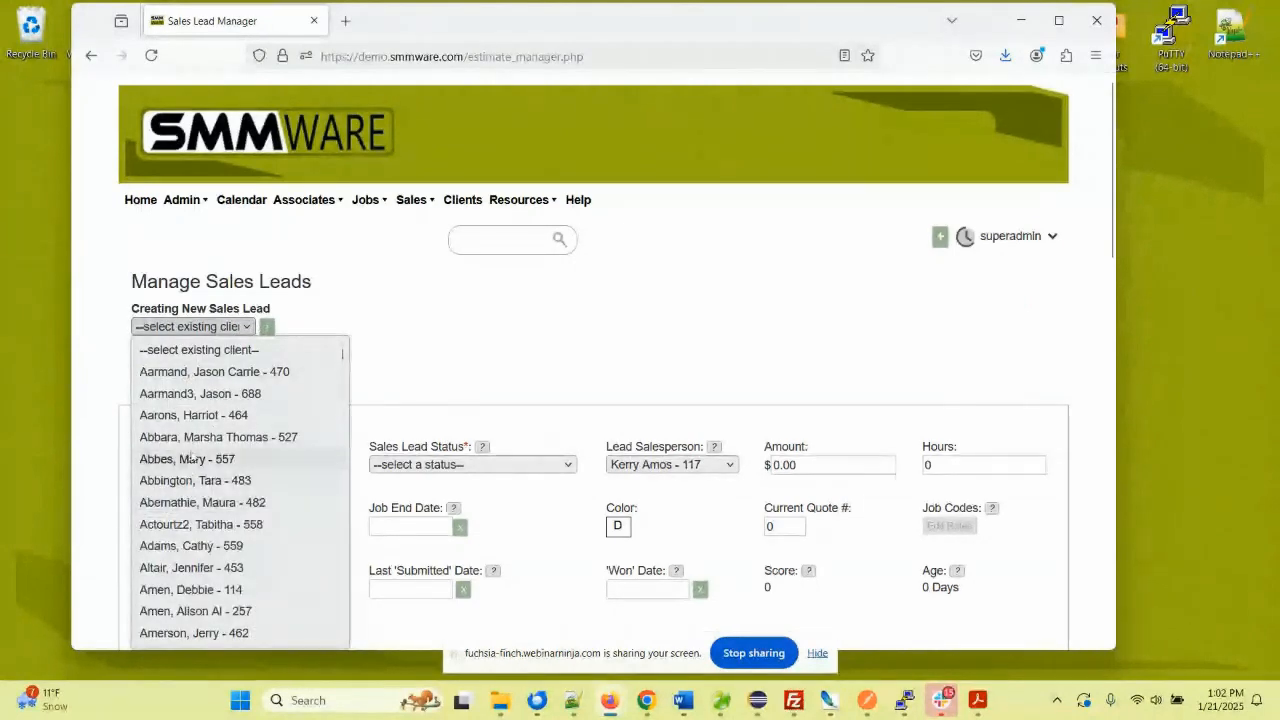
click(308, 317)
- Add a new potential client with the green + button and enter the client's first and last name
click(268, 328)
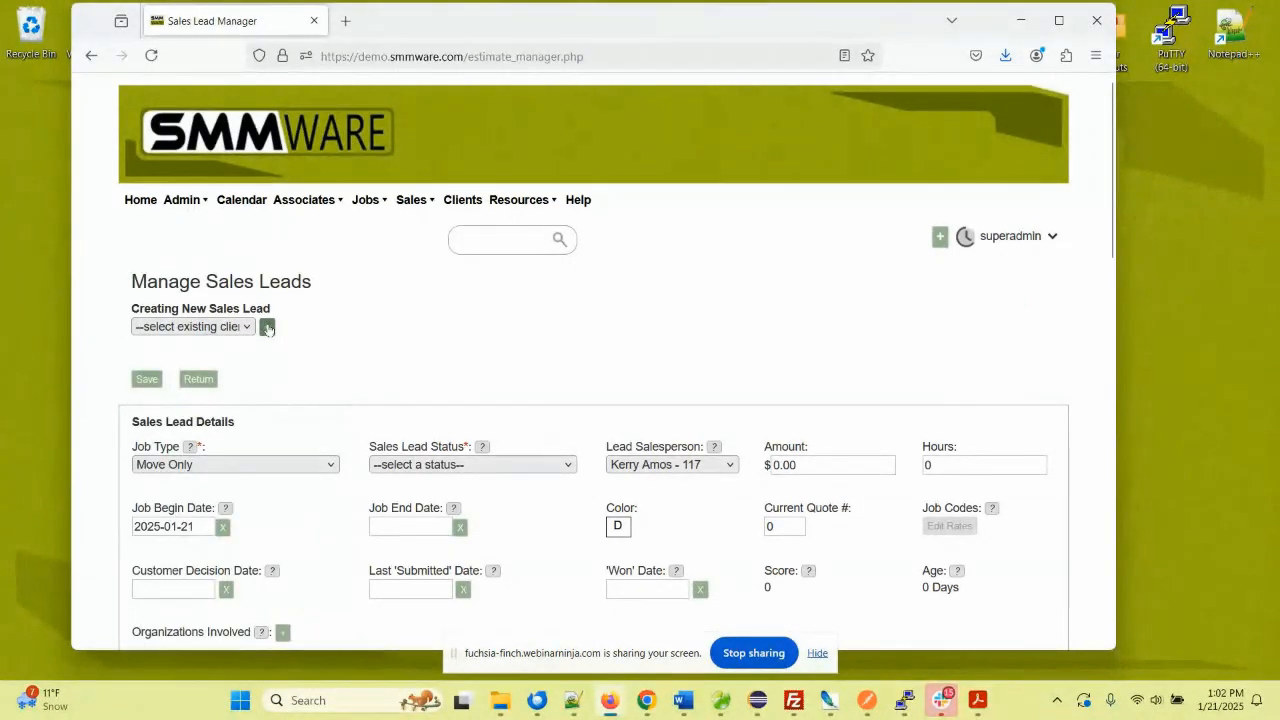
click(407, 256)
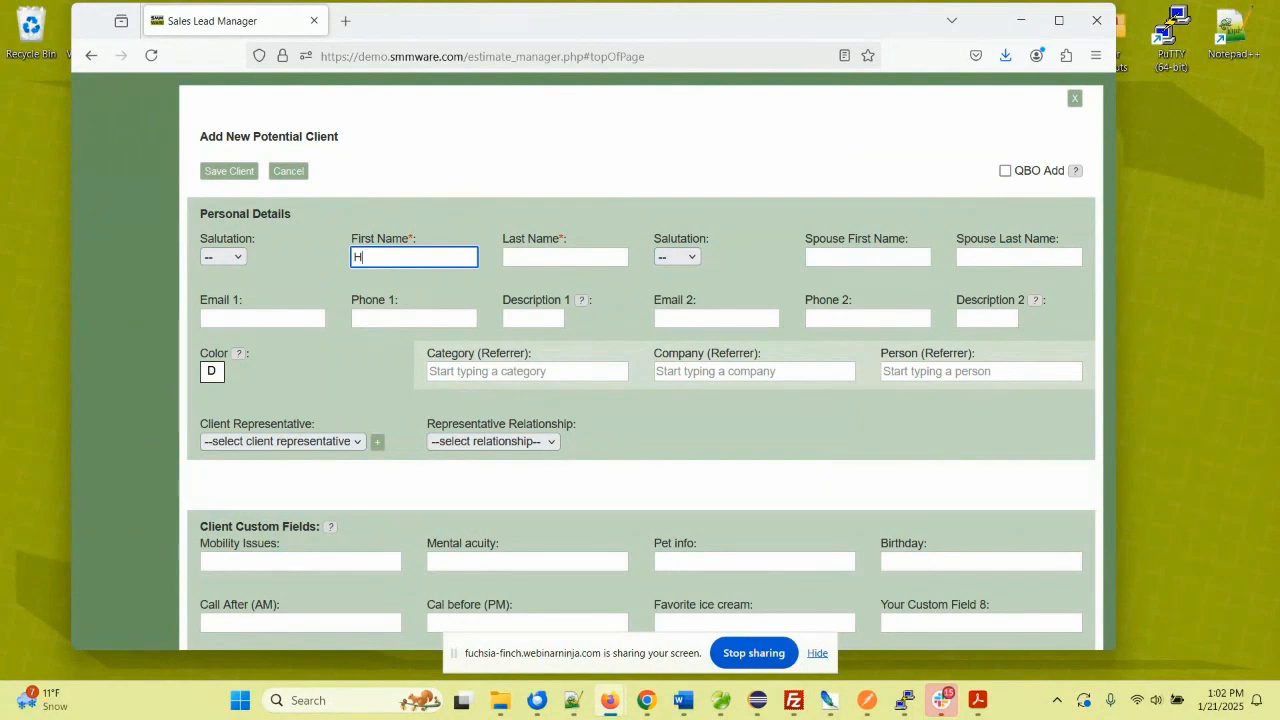
click(535, 256)
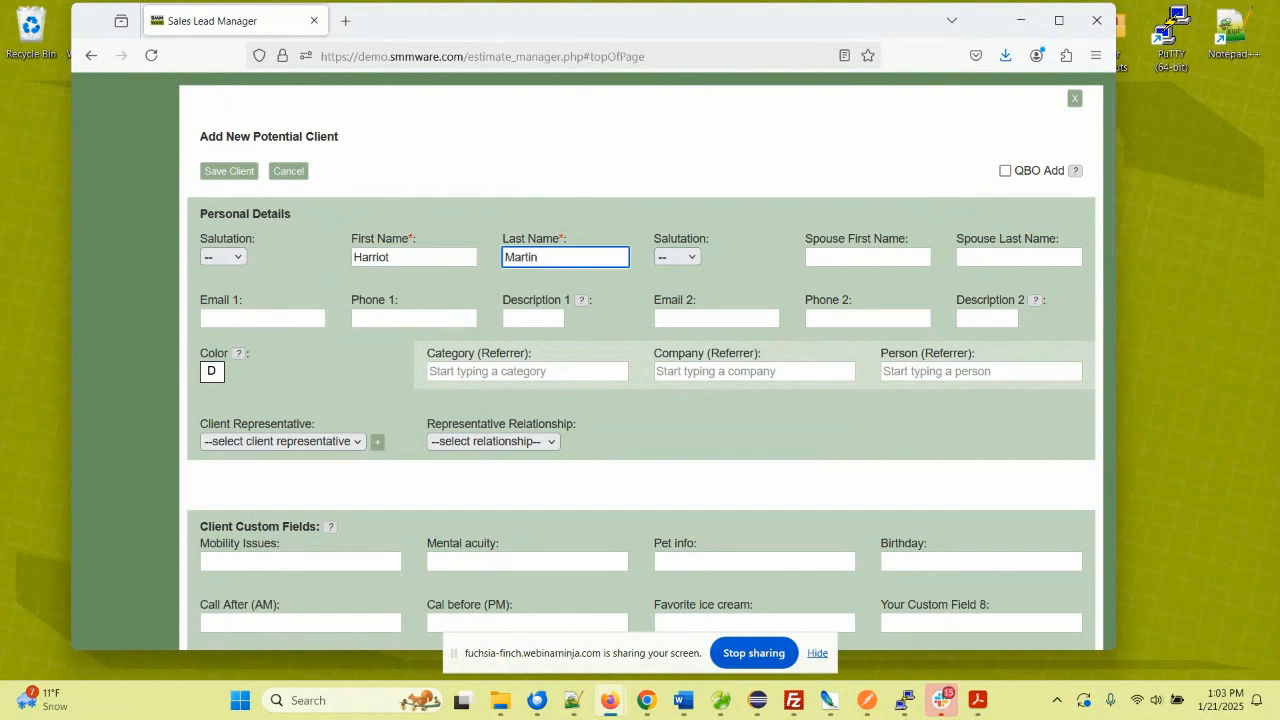
click(602, 175)
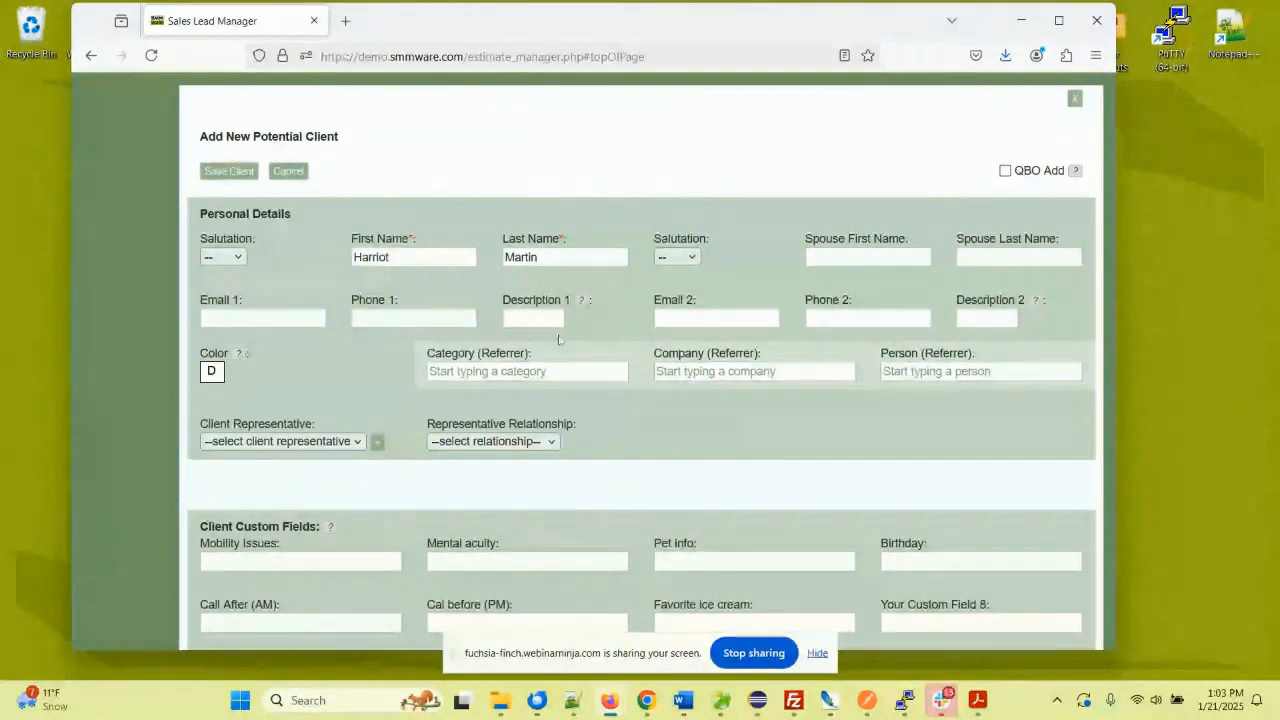
click(236, 315)
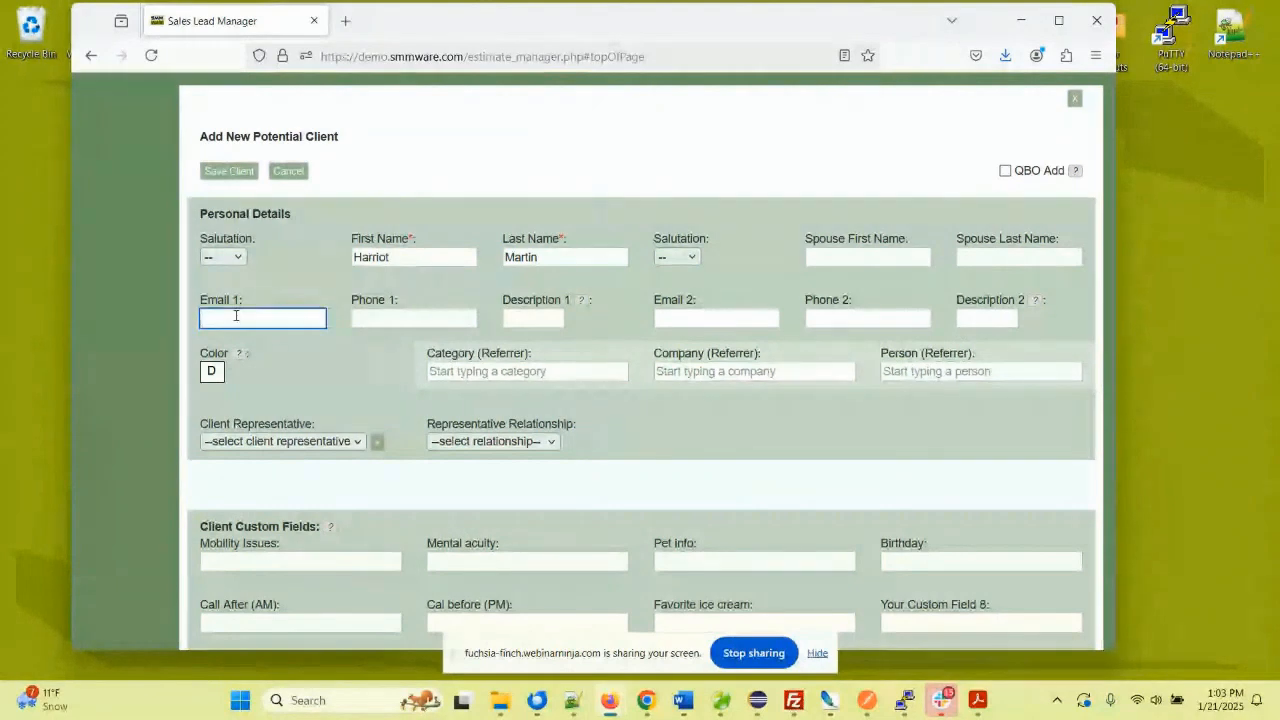
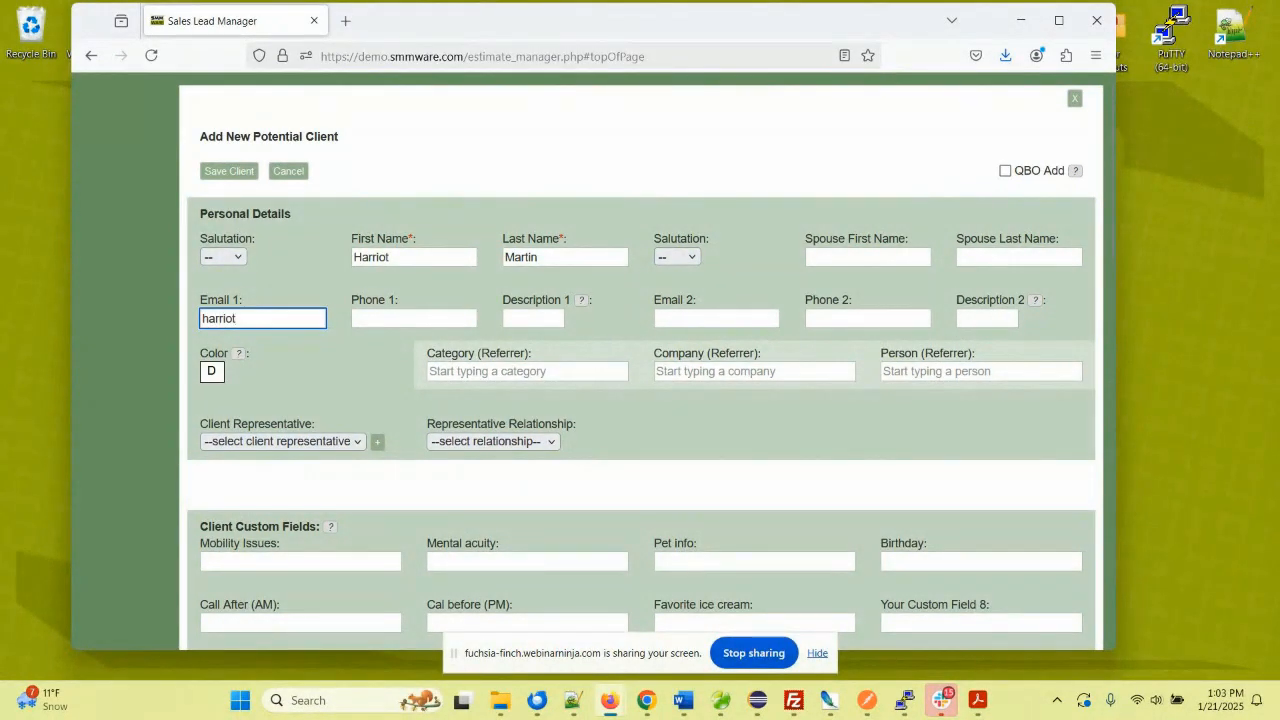
- Enter the client's e-mail address in Email 1 and scroll down to the address section
scroll(250, 416, down, 2)
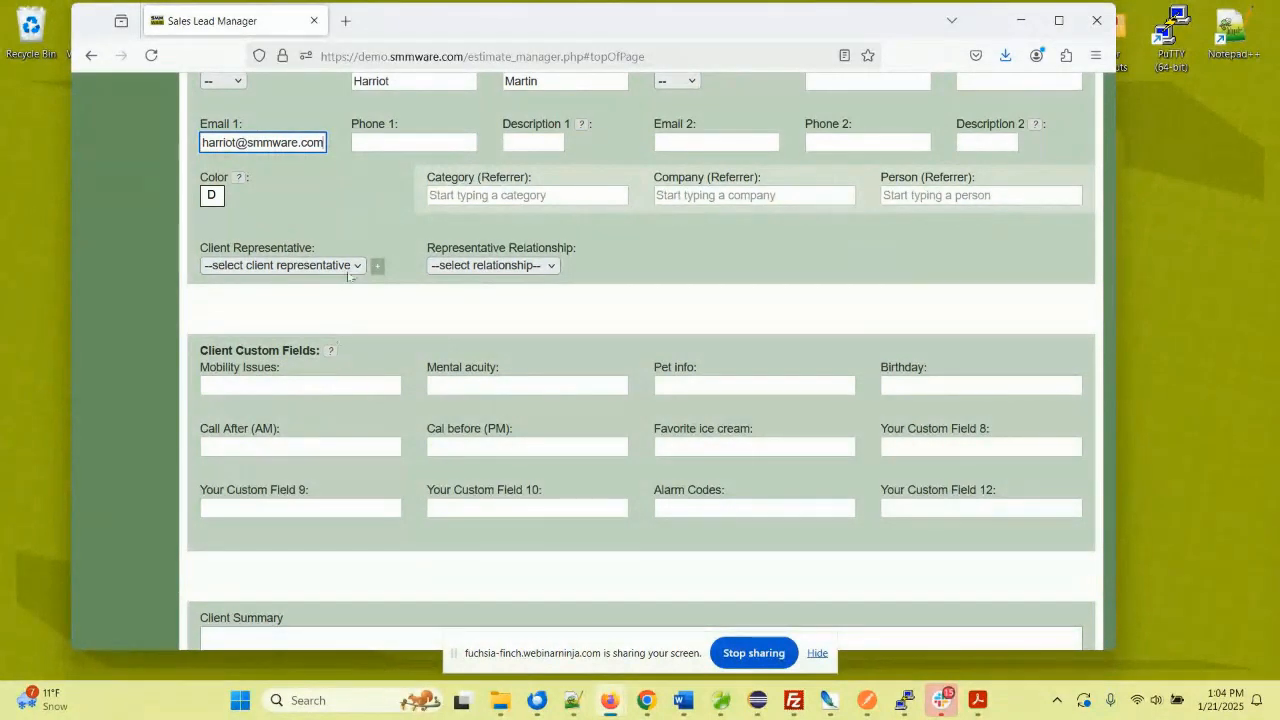
scroll(322, 290, down, 3)
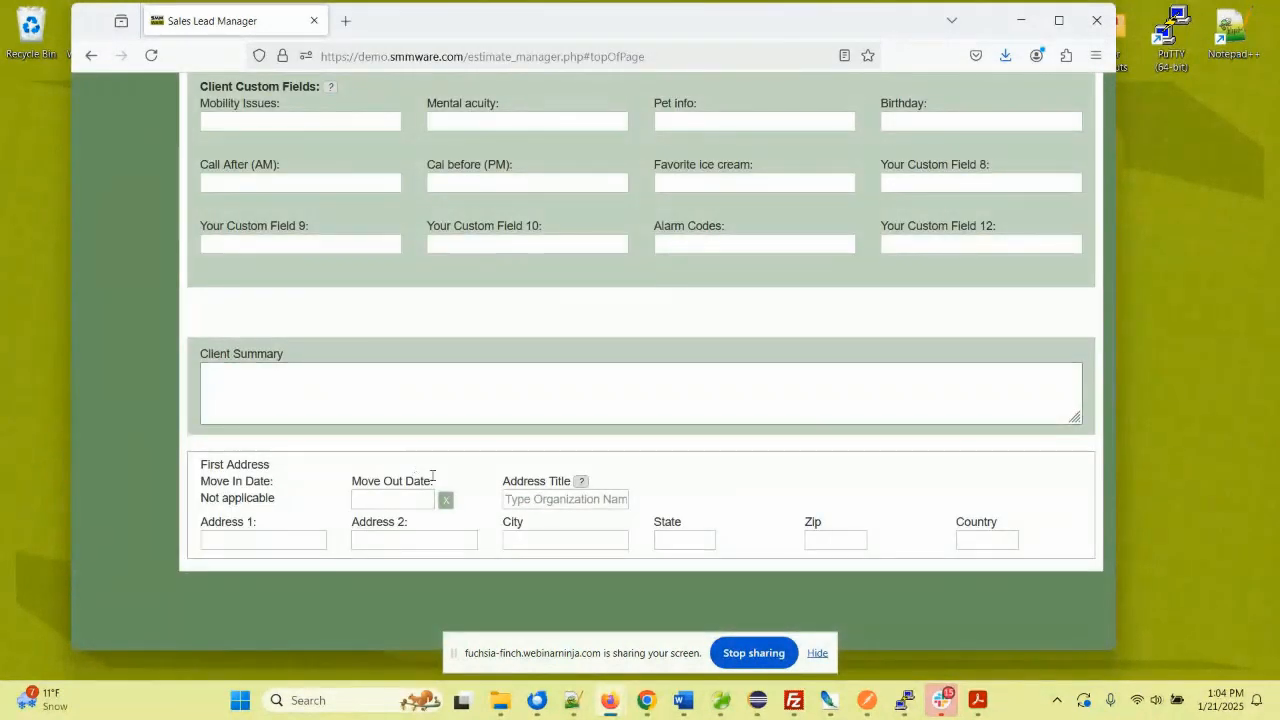
- Fill the first address by picking Friendship Terrace Retirement Community from the Address Title autocomplete
click(515, 499)
text(M)
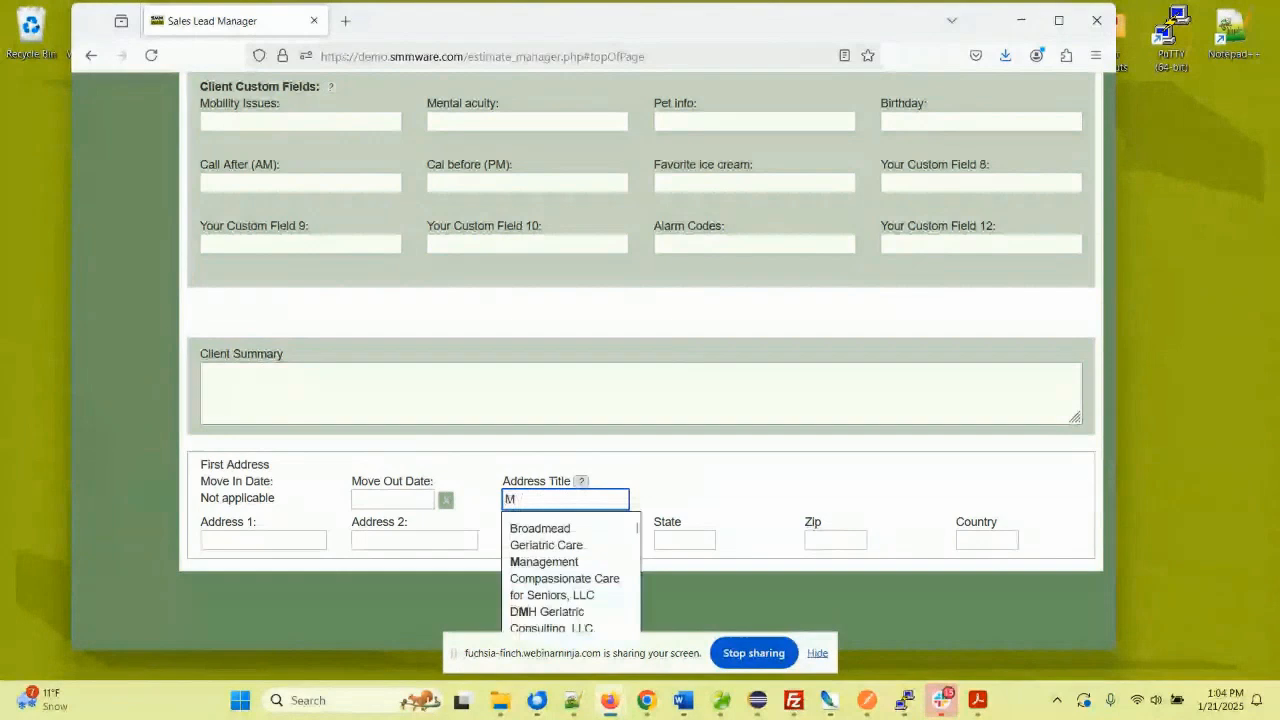
scroll(556, 565, down, 1)
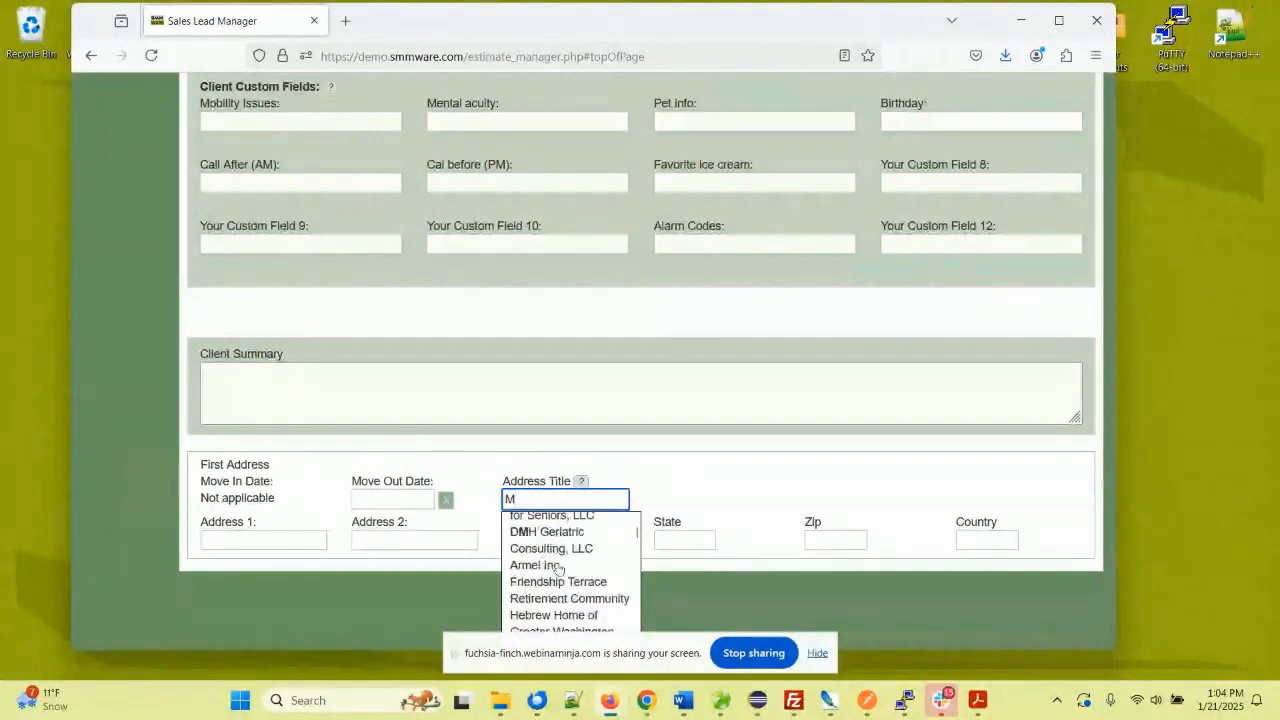
click(535, 582)
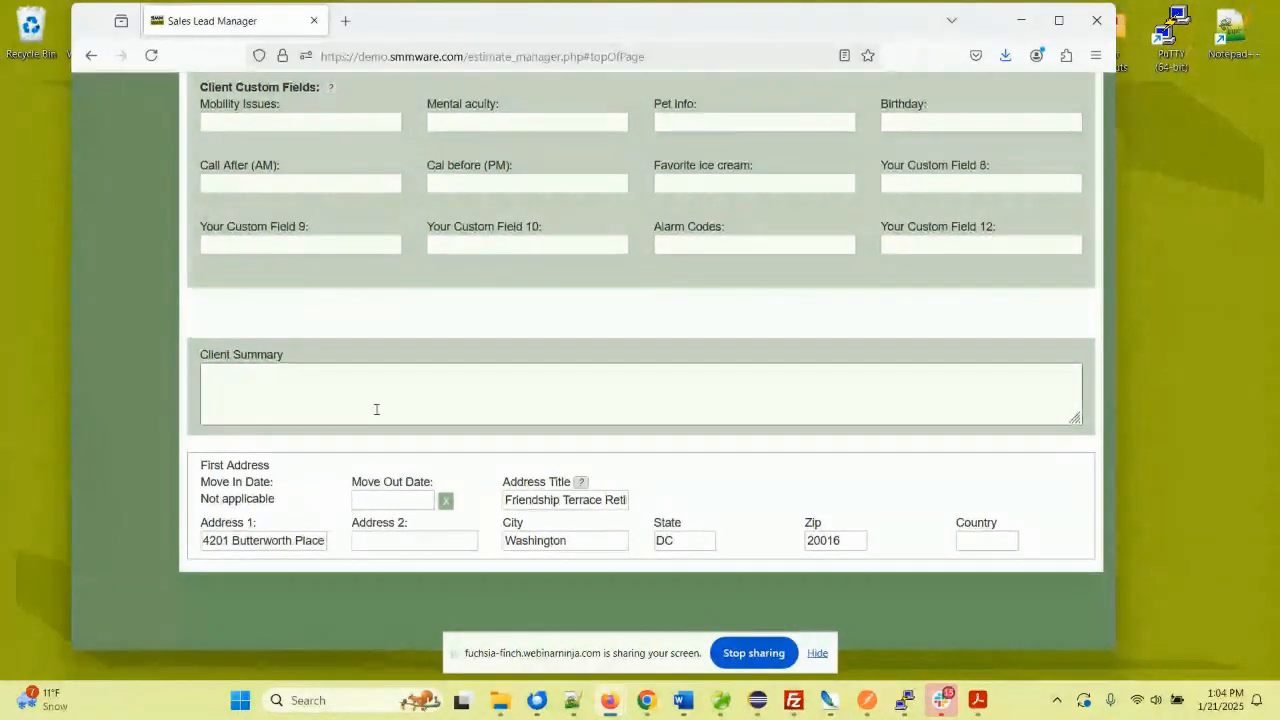
scroll(379, 425, up, 3)
scroll(376, 413, up, 2)
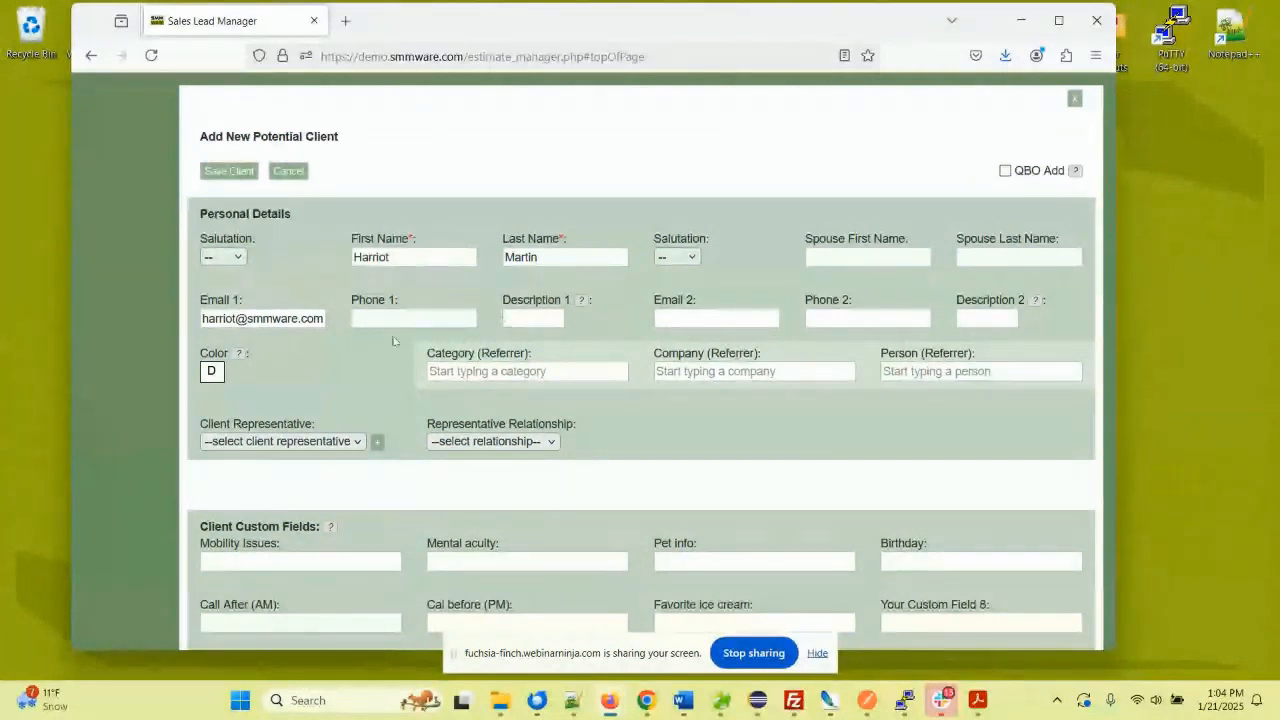
- Save the new client so the sales lead shows them with the Friendship Terrace address
click(229, 171)
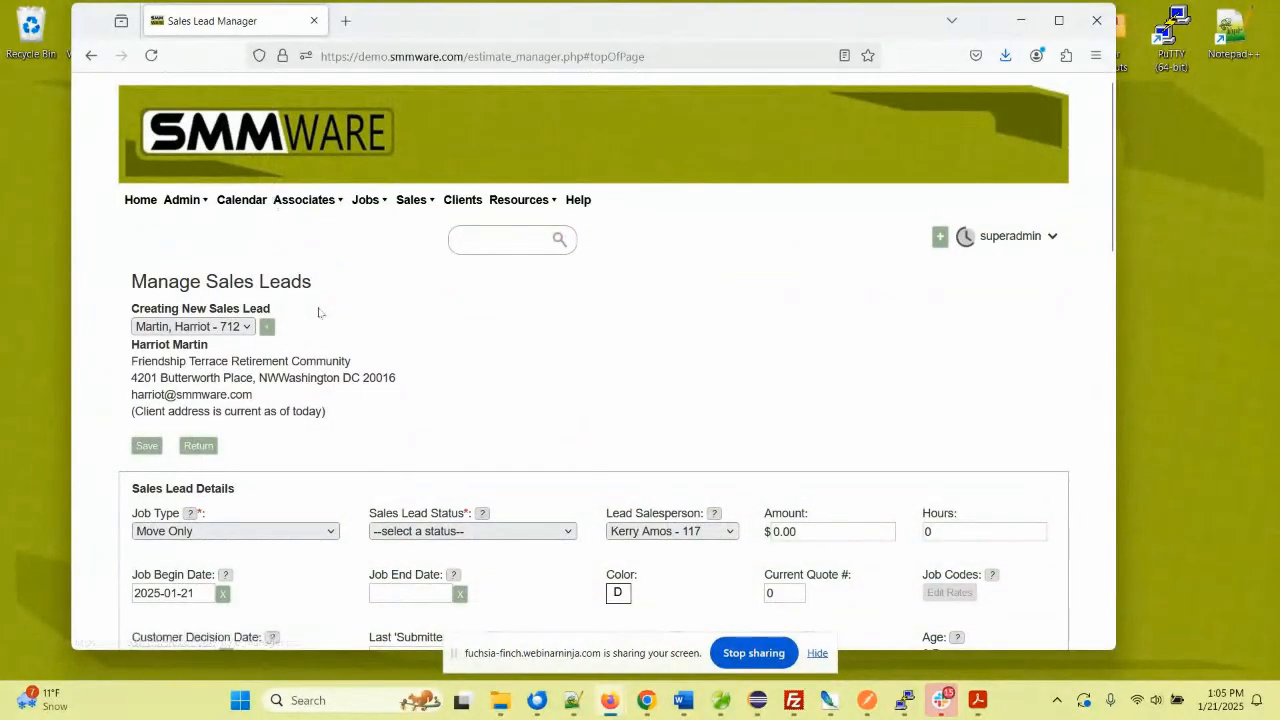
scroll(333, 307, down, 2)
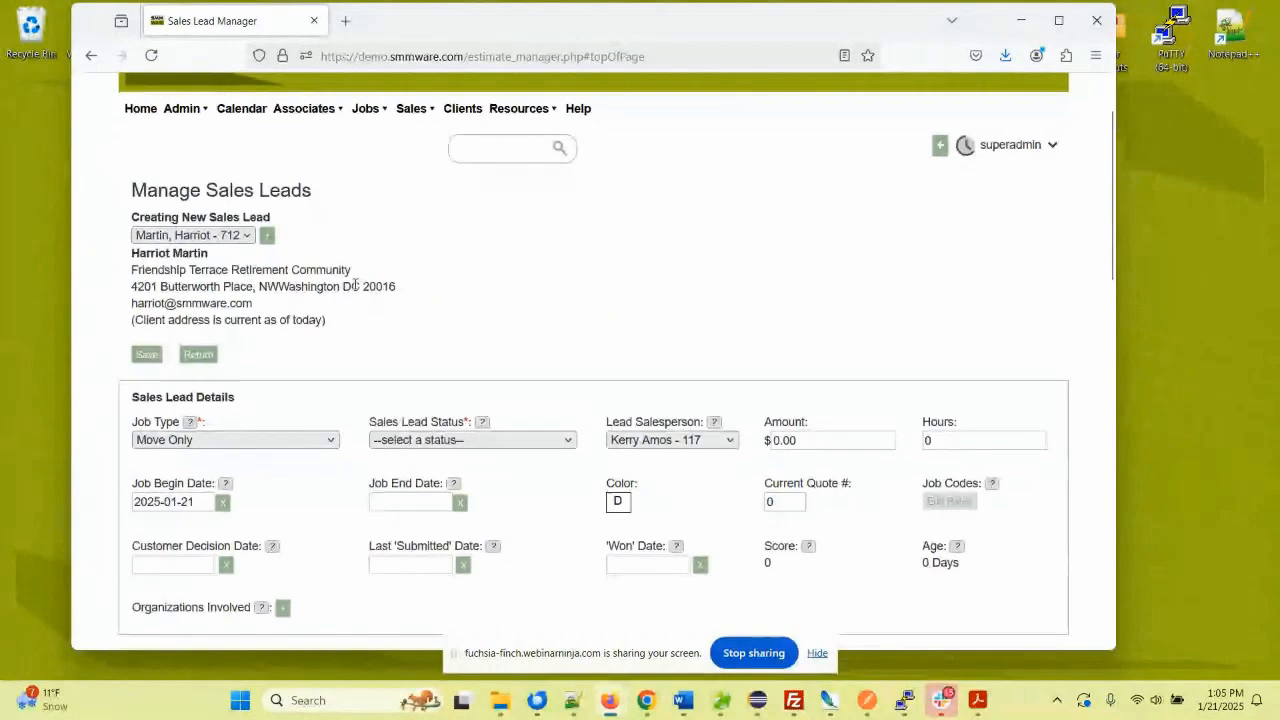
scroll(370, 287, down, 2)
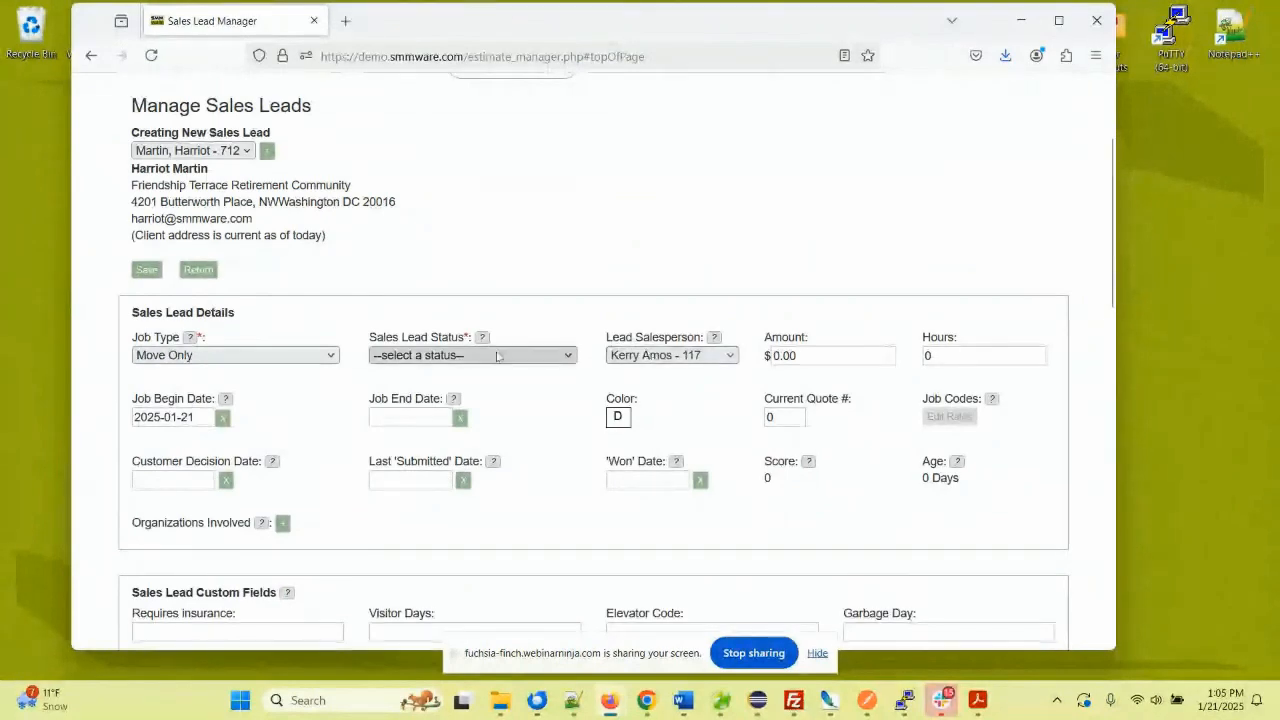
- Set the Sales Lead Status to In Progress, leaving the job type as Move Only
click(450, 354)
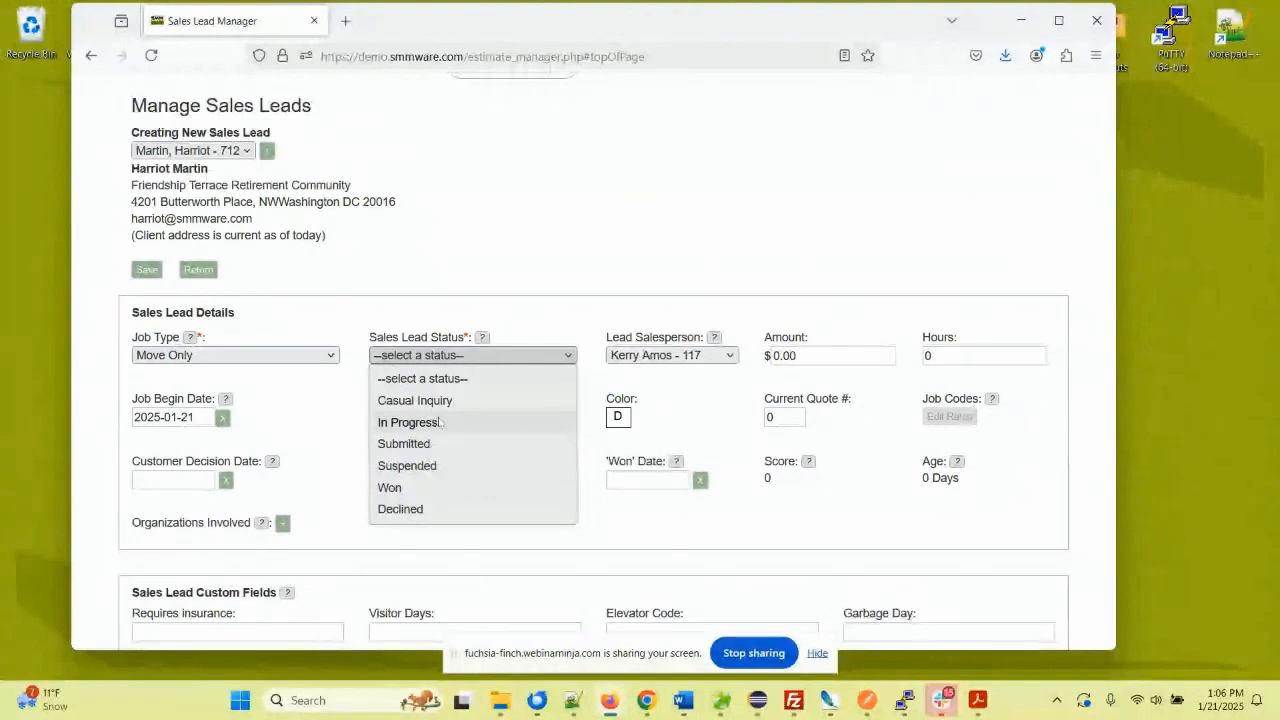
click(440, 422)
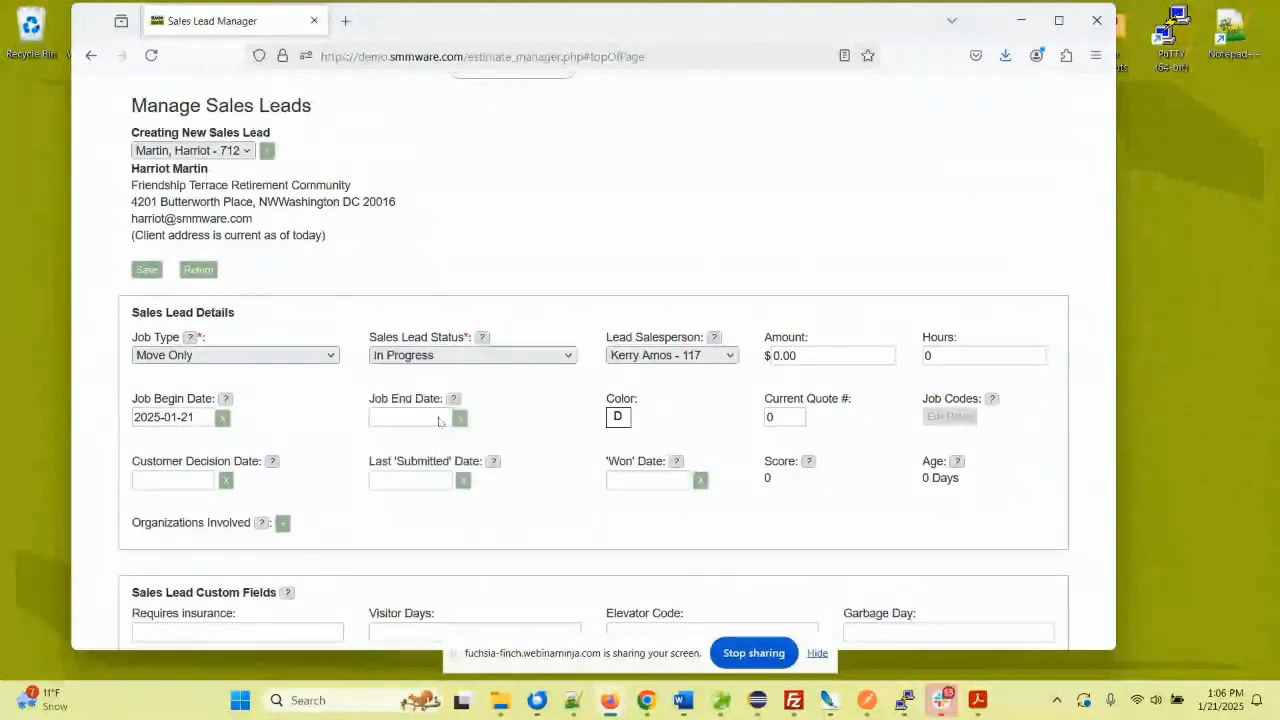
click(228, 357)
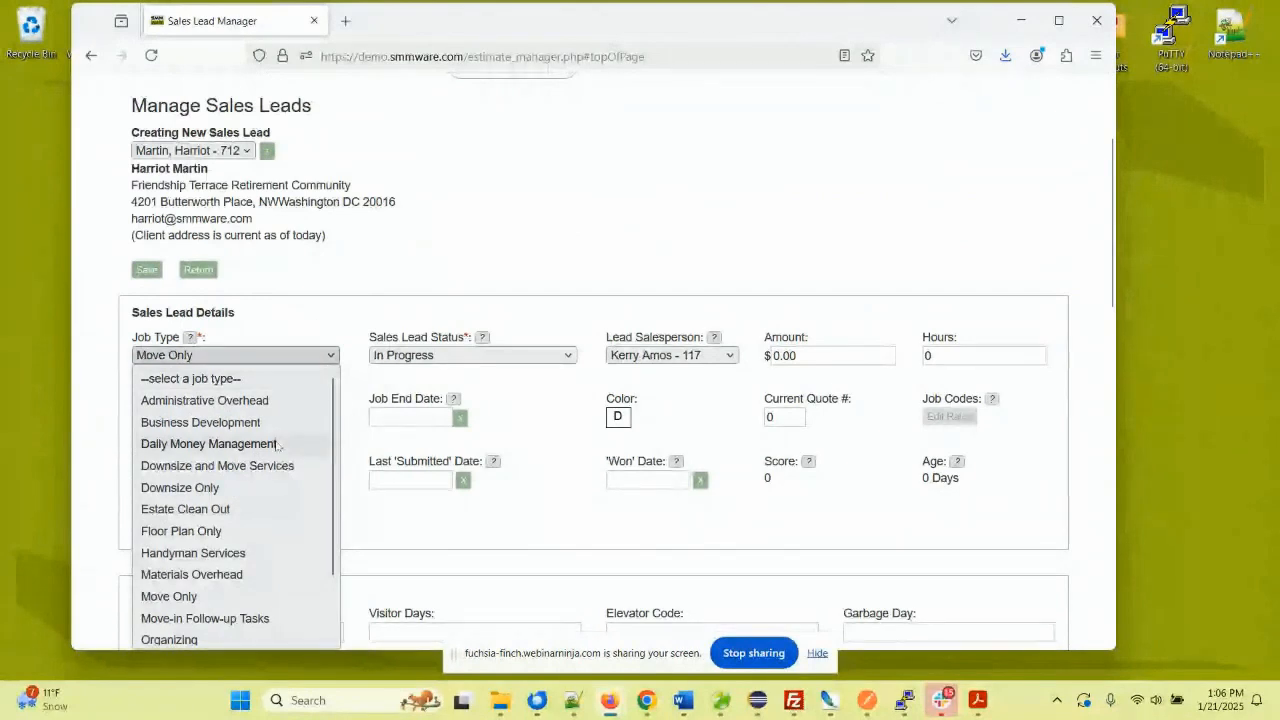
click(330, 268)
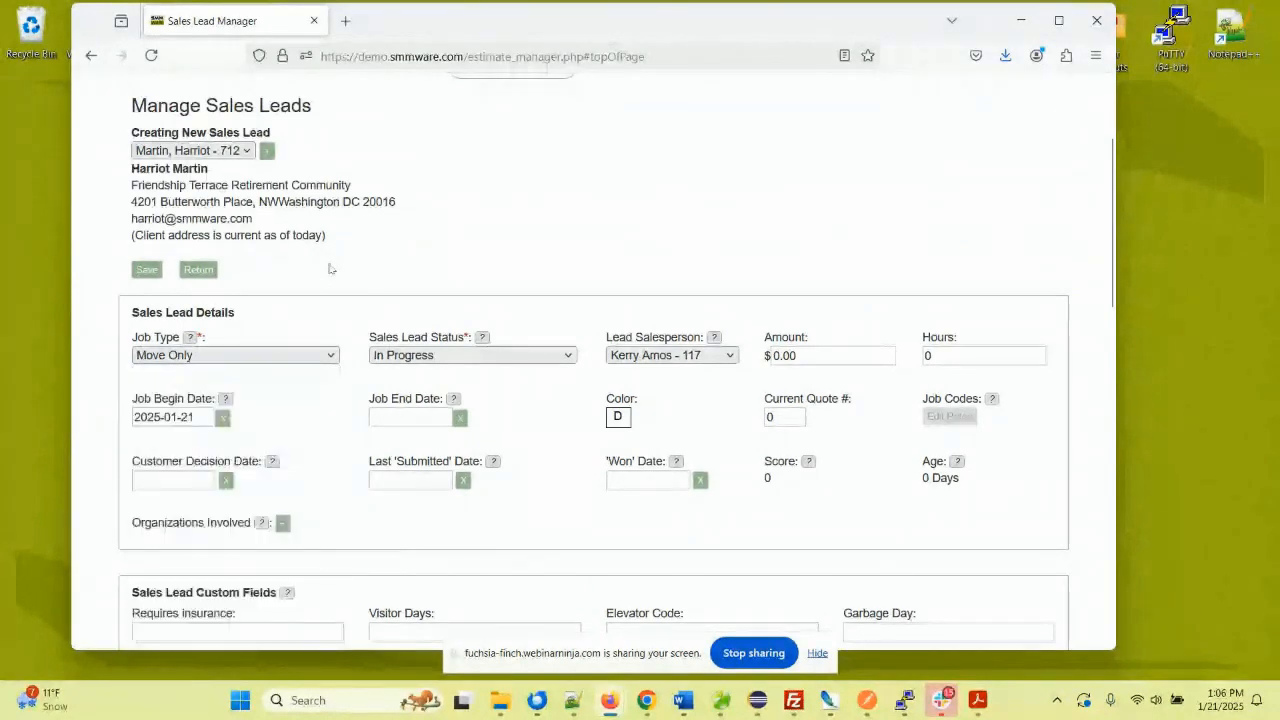
scroll(277, 366, down, 1)
scroll(277, 366, down, 2)
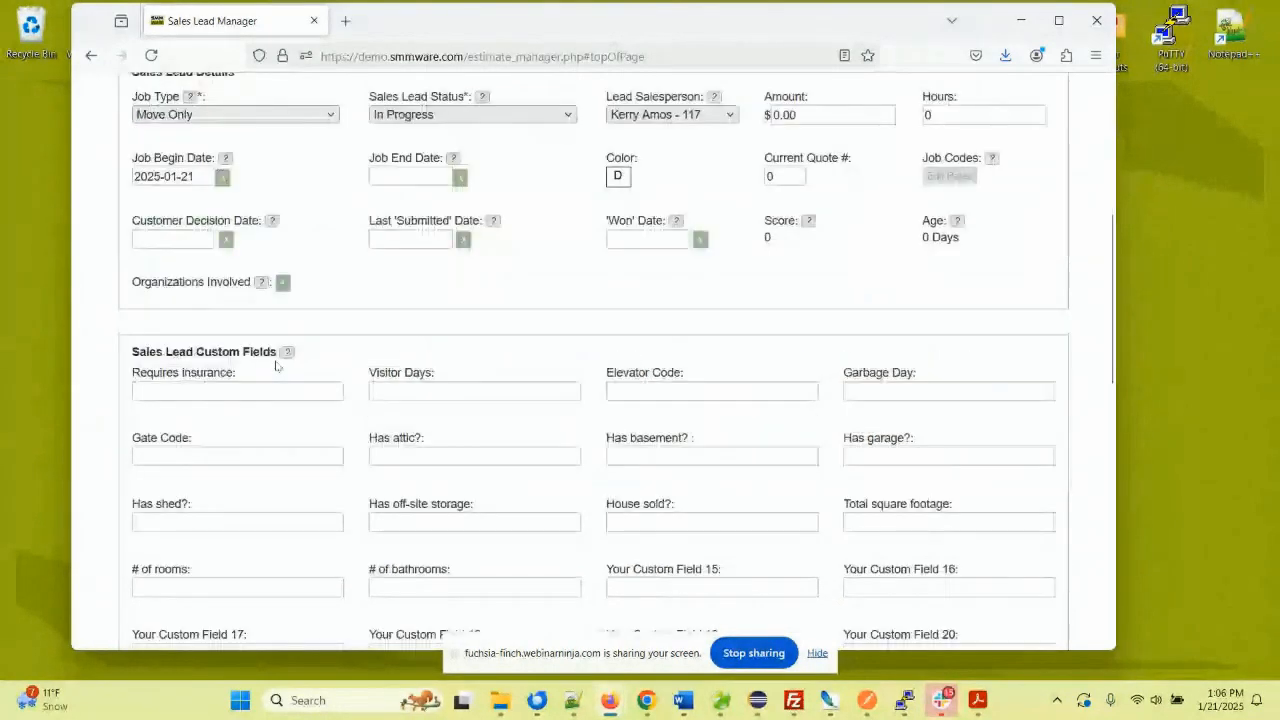
scroll(277, 366, down, 2)
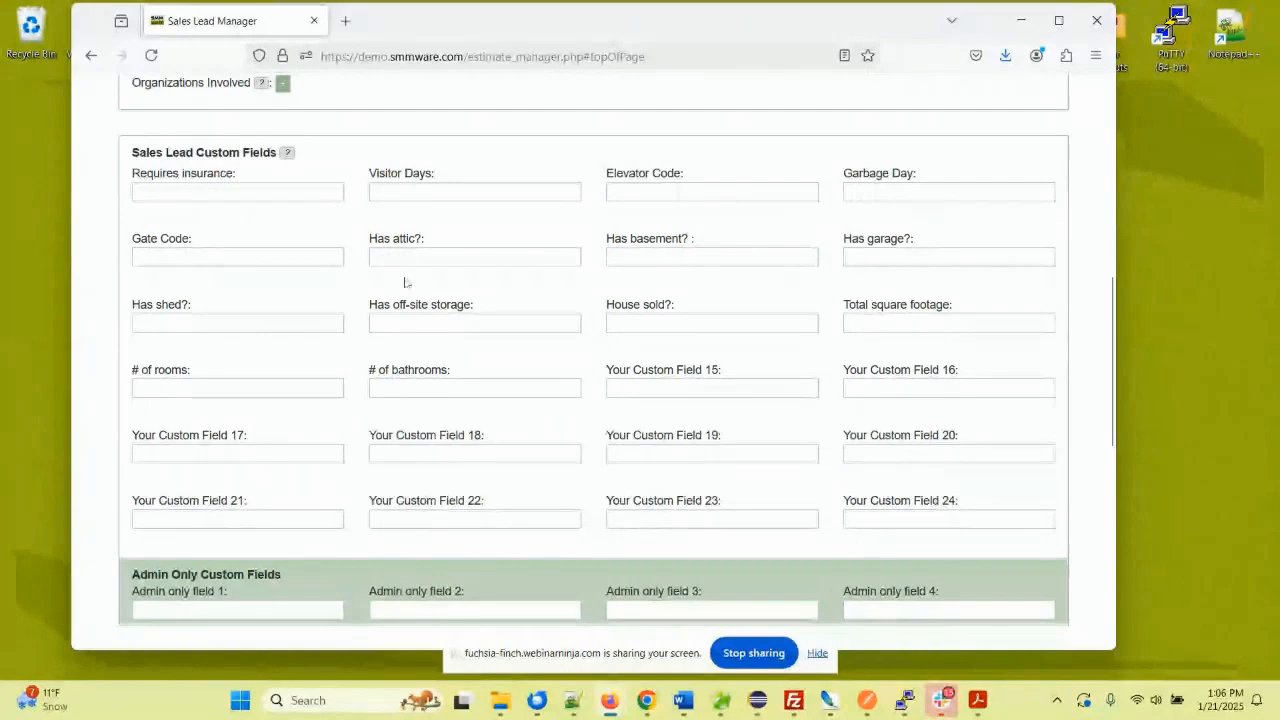
scroll(217, 293, down, 1)
scroll(217, 293, down, 6)
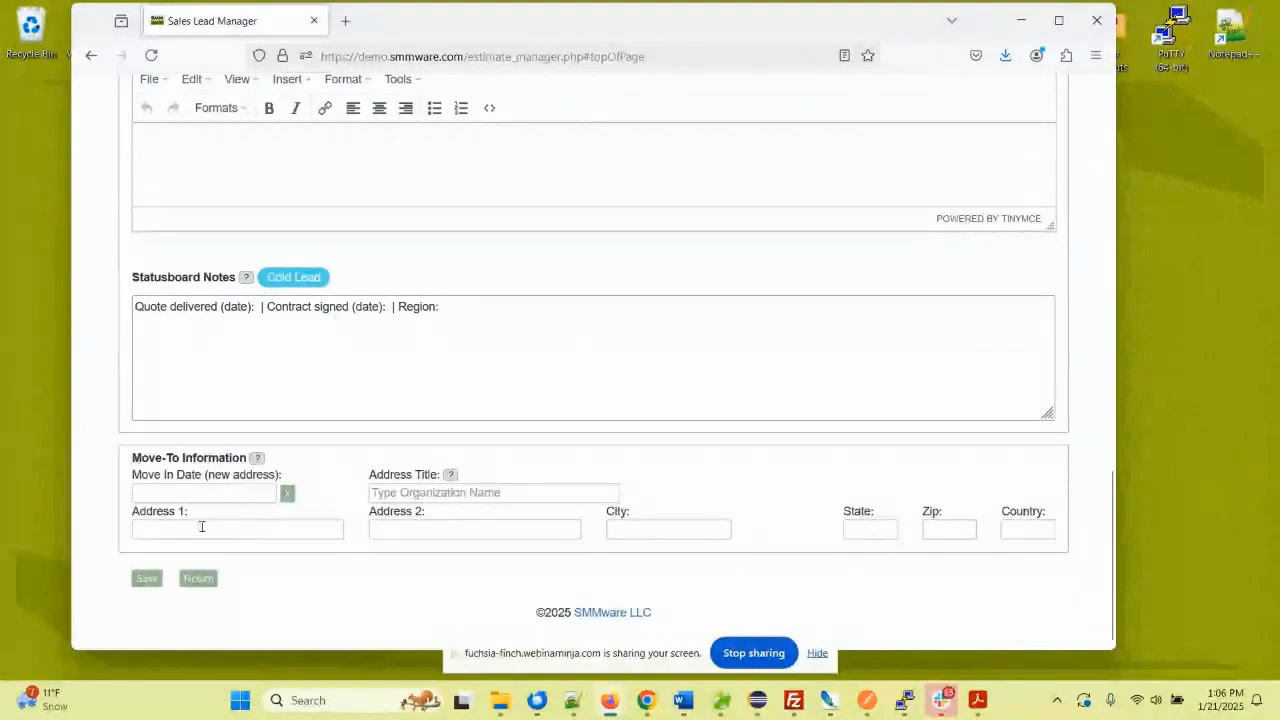
- Fill the move-to address by picking the saved Broadmead location from the Address Title autocomplete
click(404, 491)
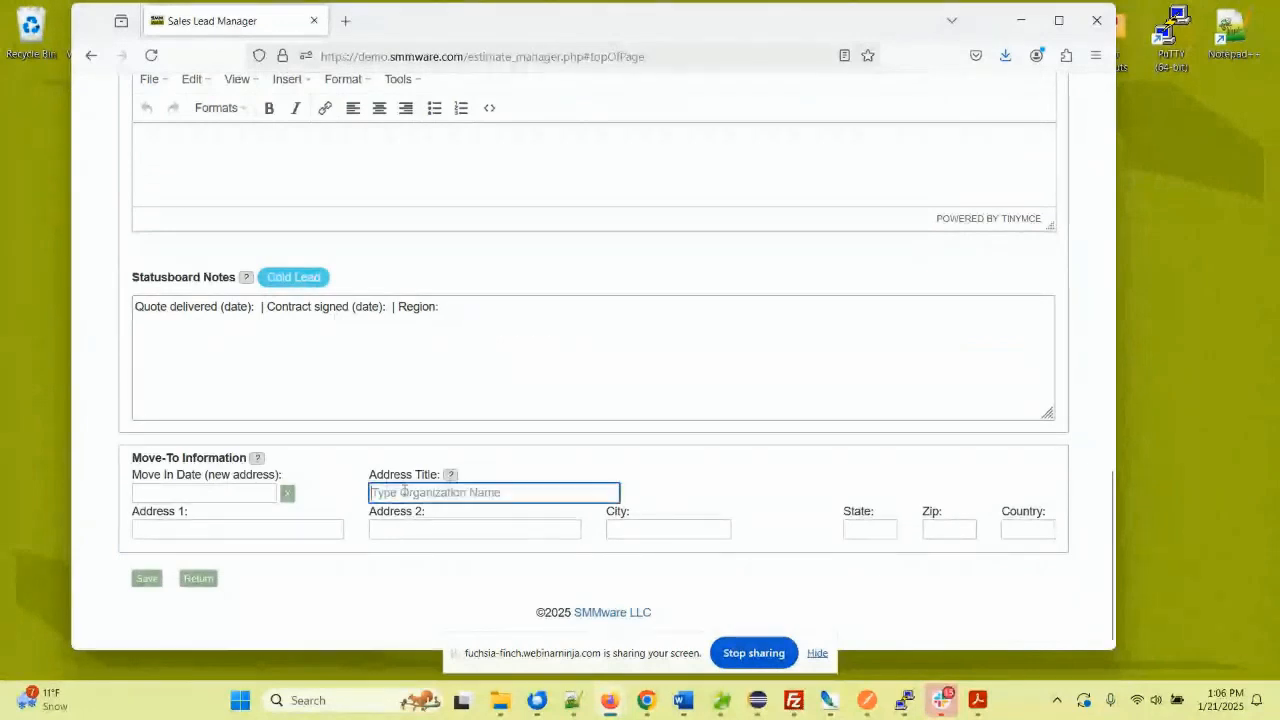
text(B)
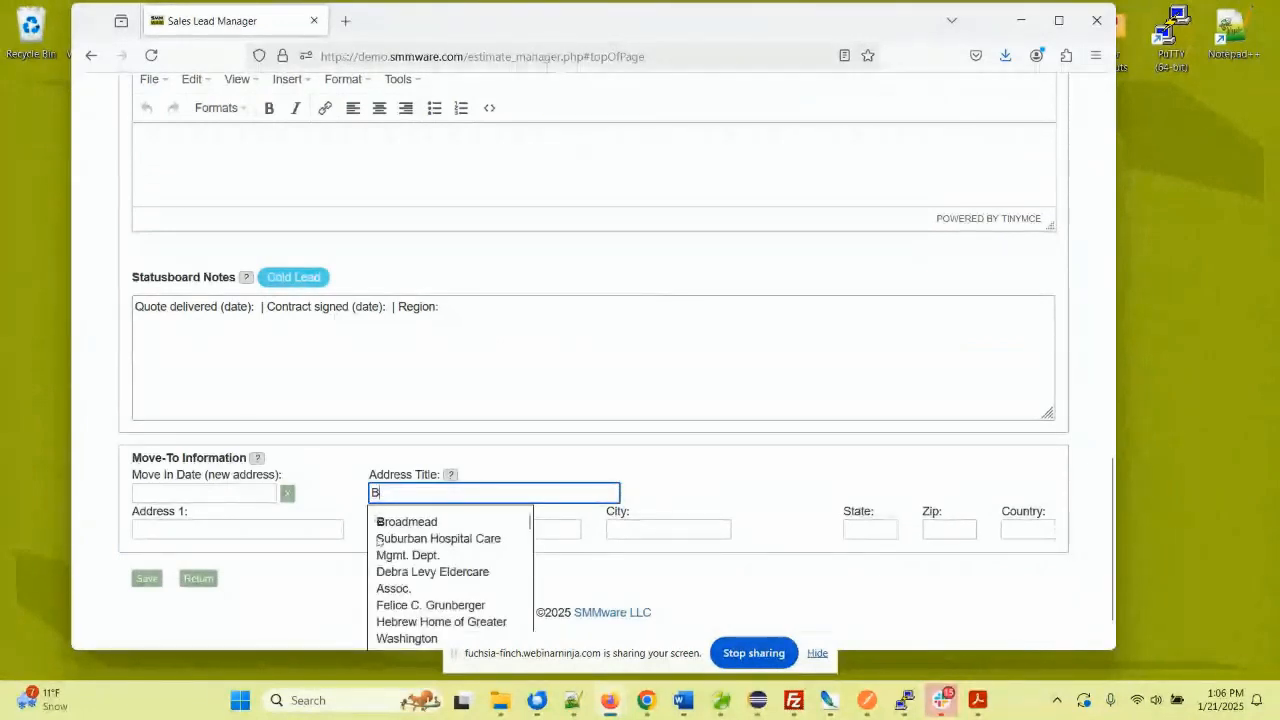
click(400, 521)
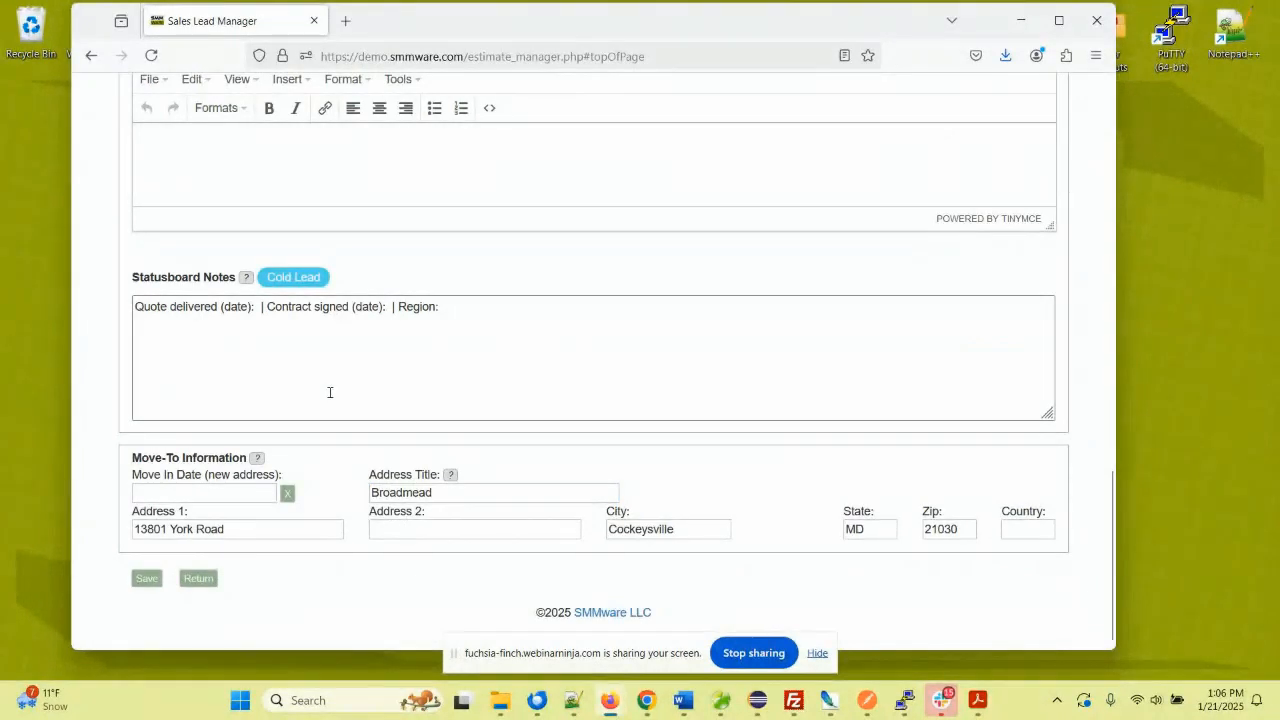
scroll(333, 388, up, 1)
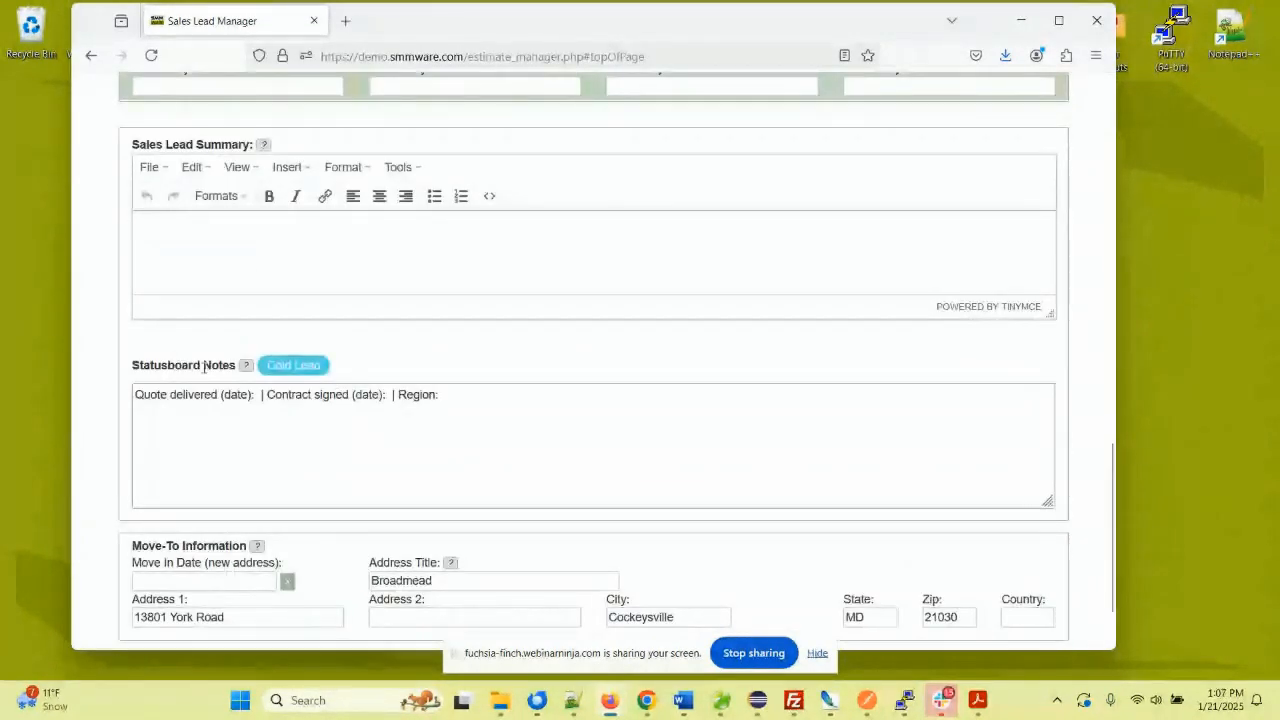
- Keep Sales Lead 197 as a Cold Lead, review its Statusboard Notes, and save it
click(293, 366)
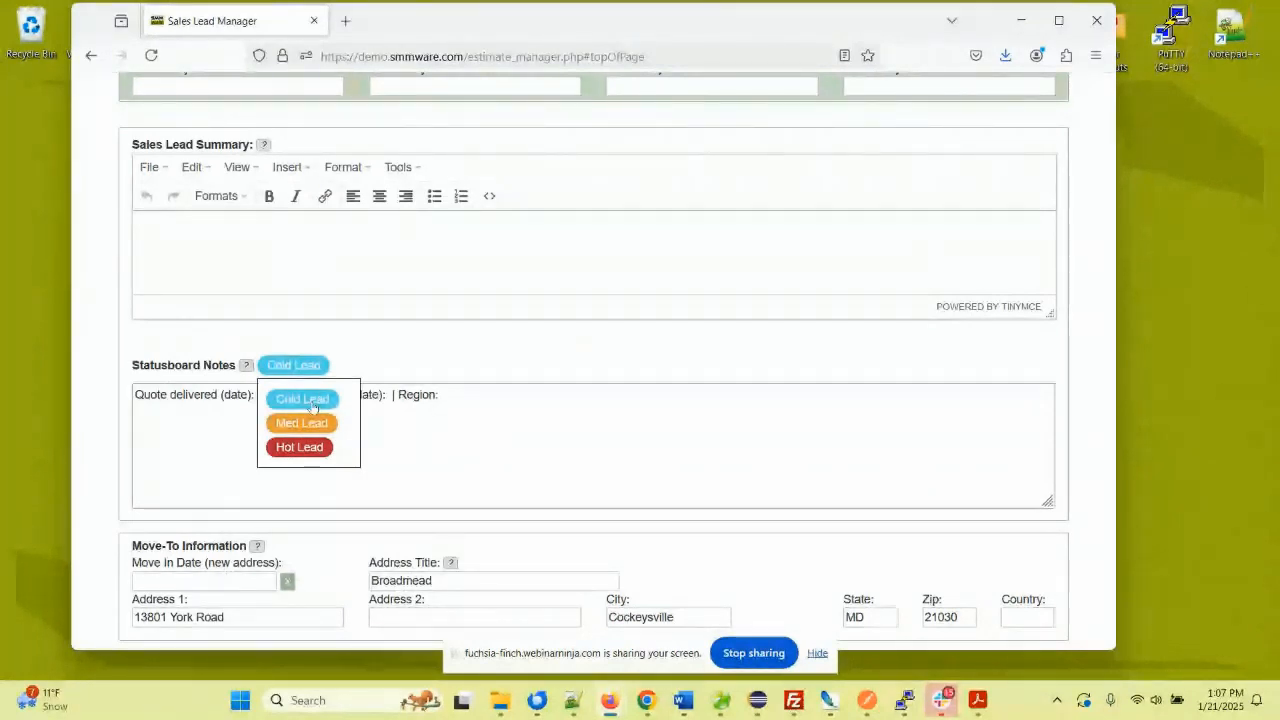
click(430, 396)
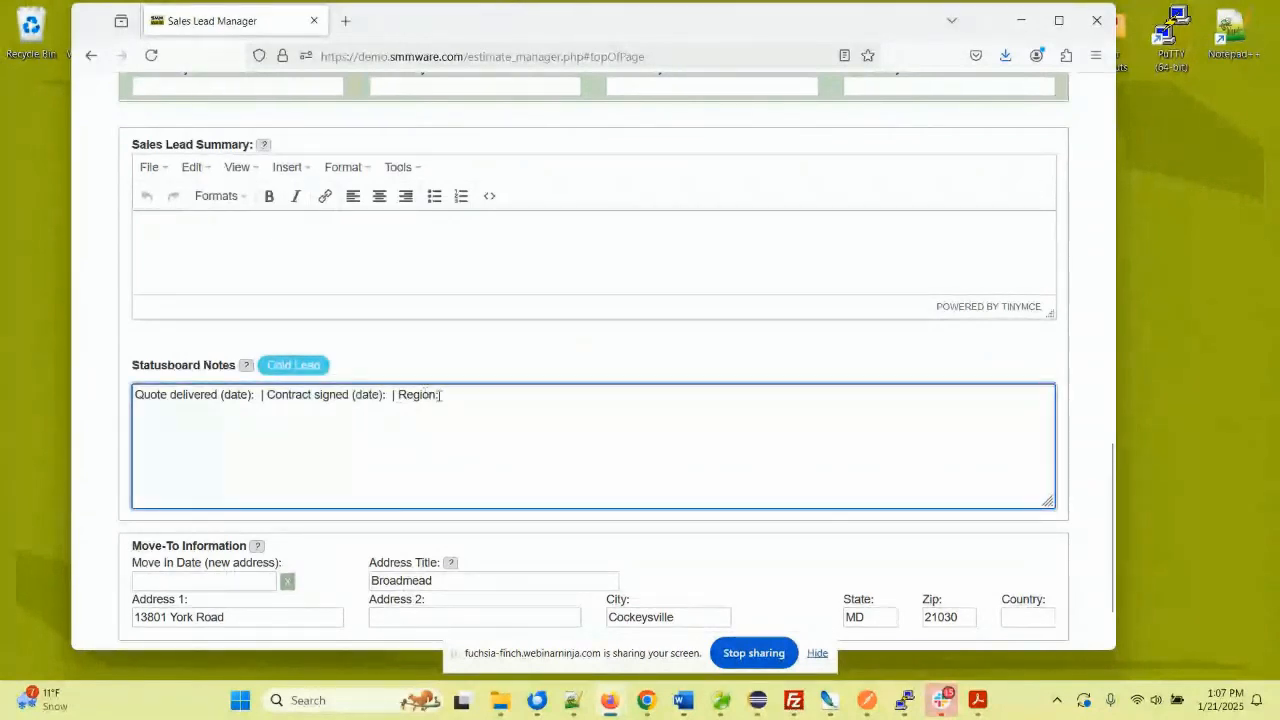
drag(439, 395, 137, 393)
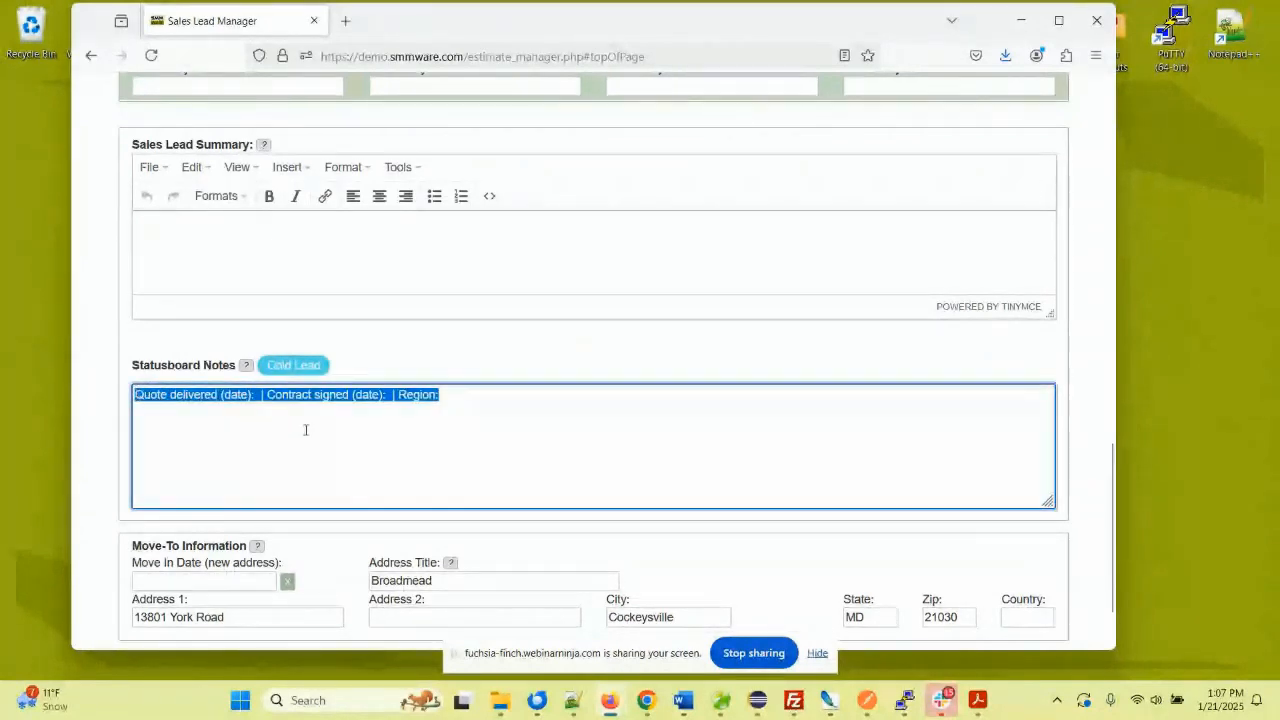
click(305, 398)
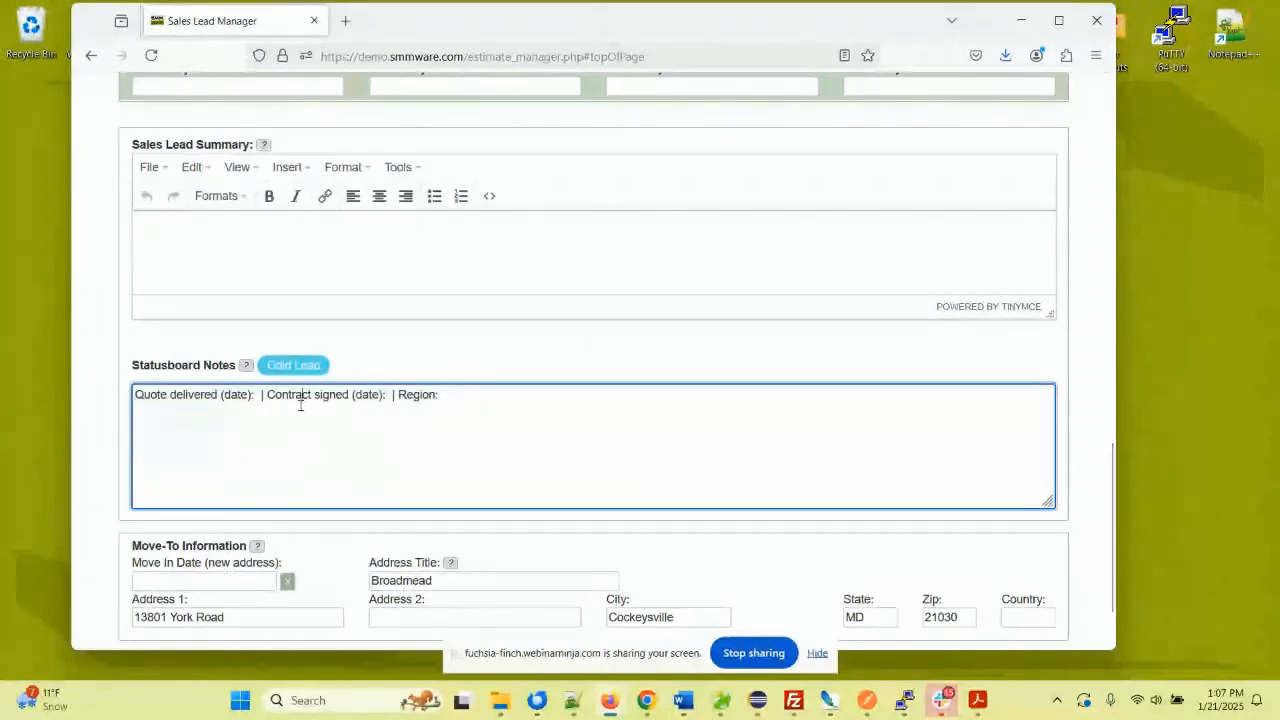
click(259, 397)
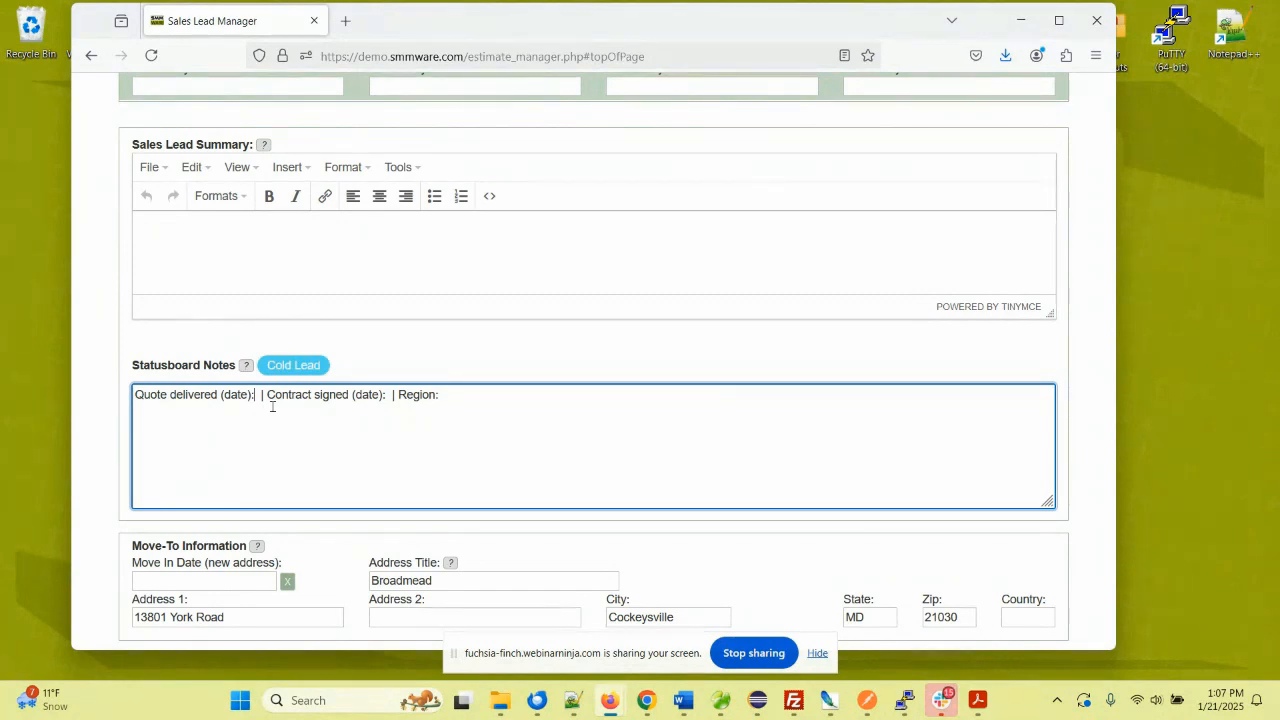
scroll(315, 322, up, 3)
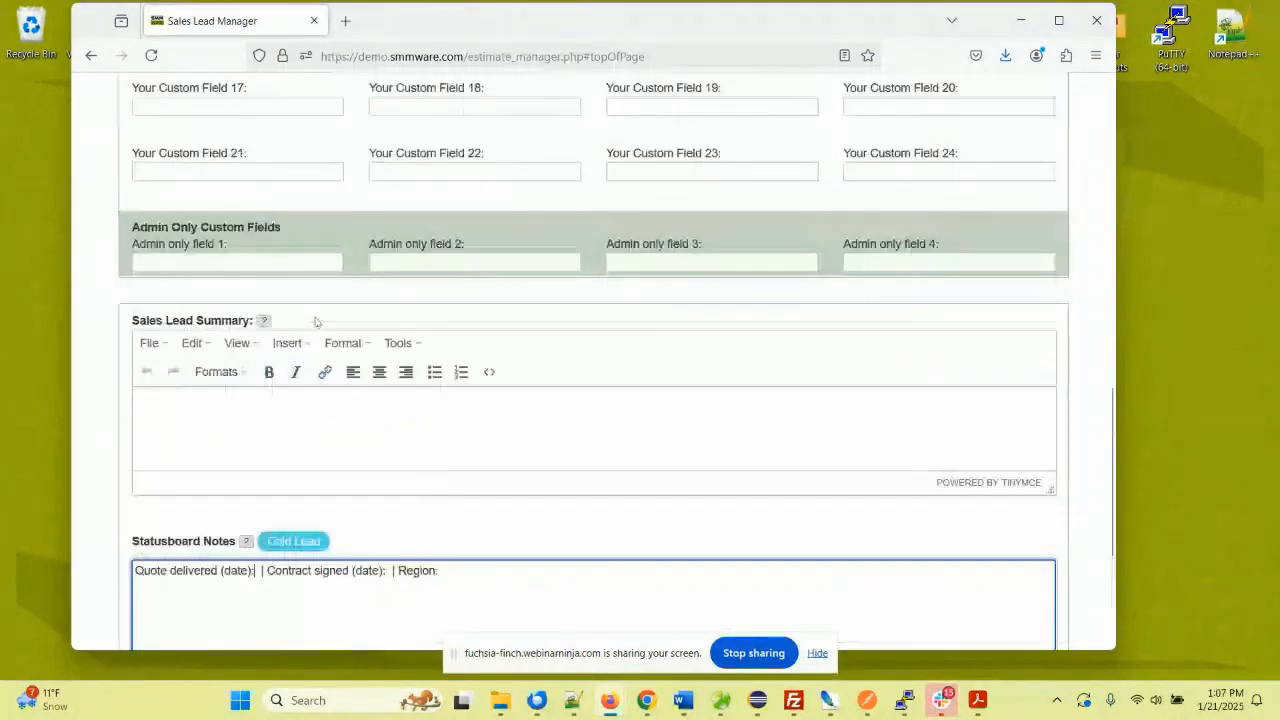
scroll(315, 322, up, 3)
scroll(315, 322, up, 8)
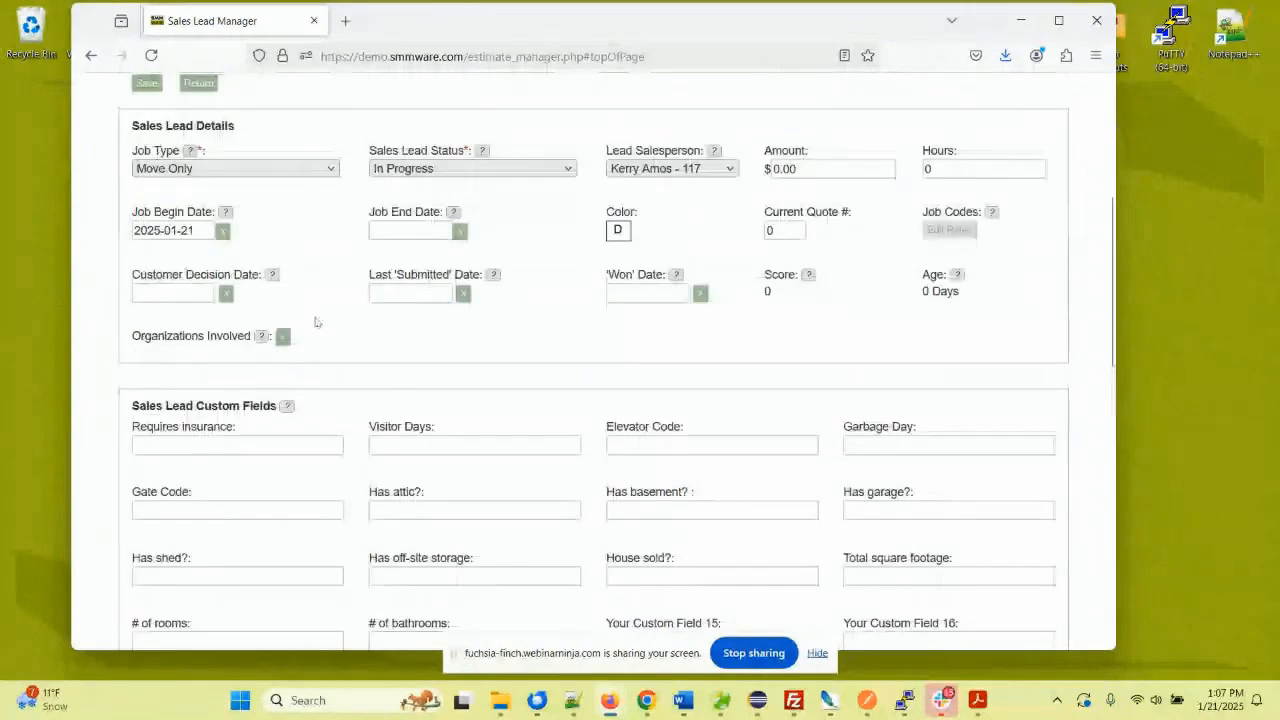
scroll(315, 322, up, 3)
click(146, 274)
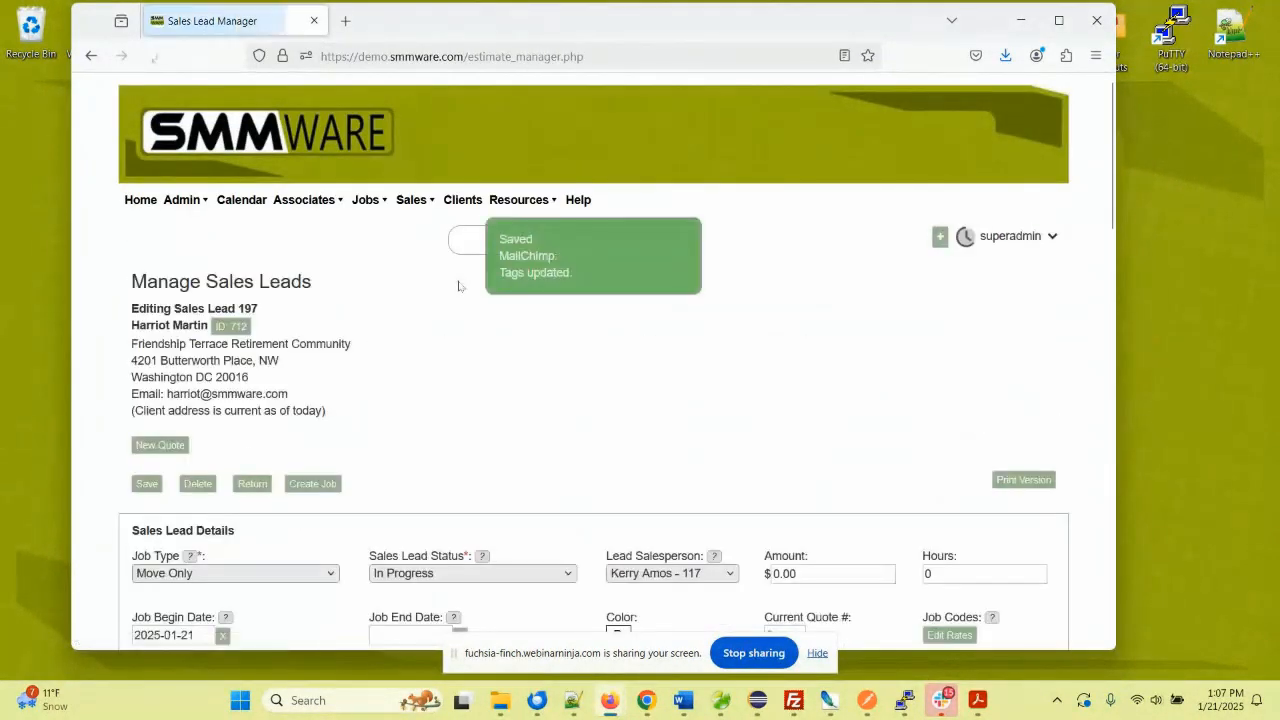
- Pick January 31, 2025 as the customer decision date, leaving Last 'Submitted' Date blank
scroll(449, 332, down, 7)
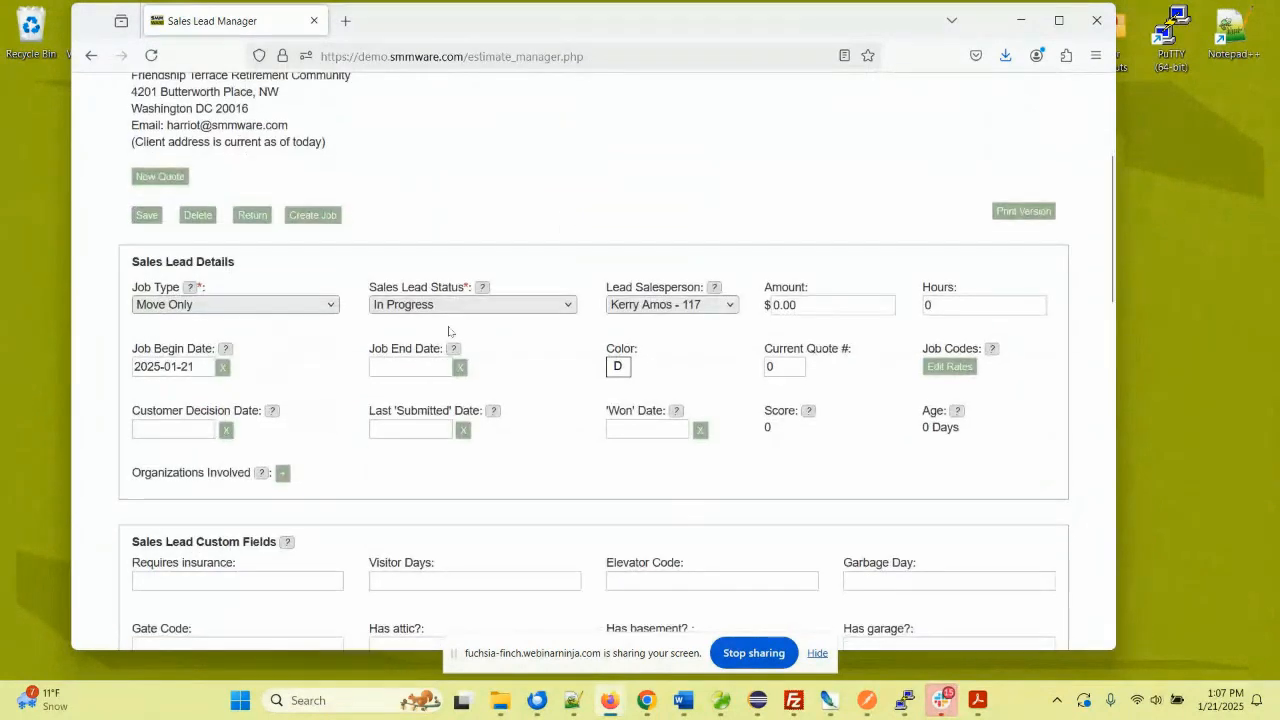
scroll(449, 332, down, 1)
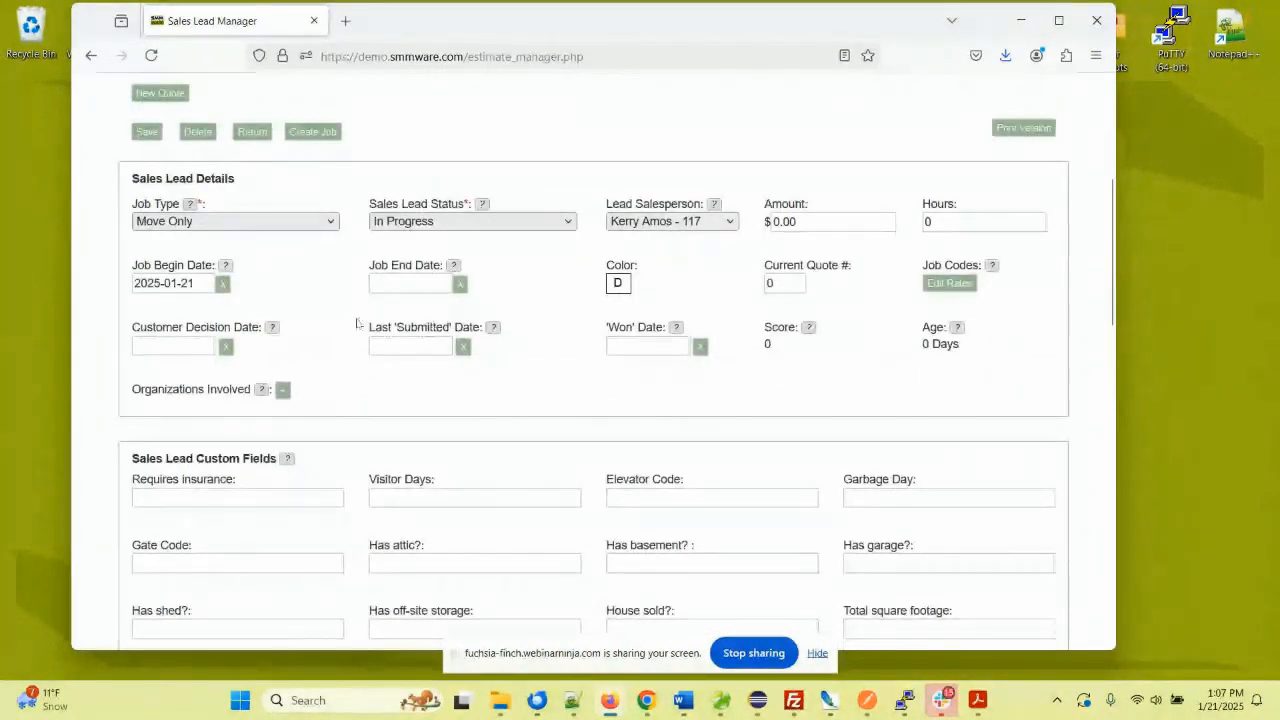
click(174, 344)
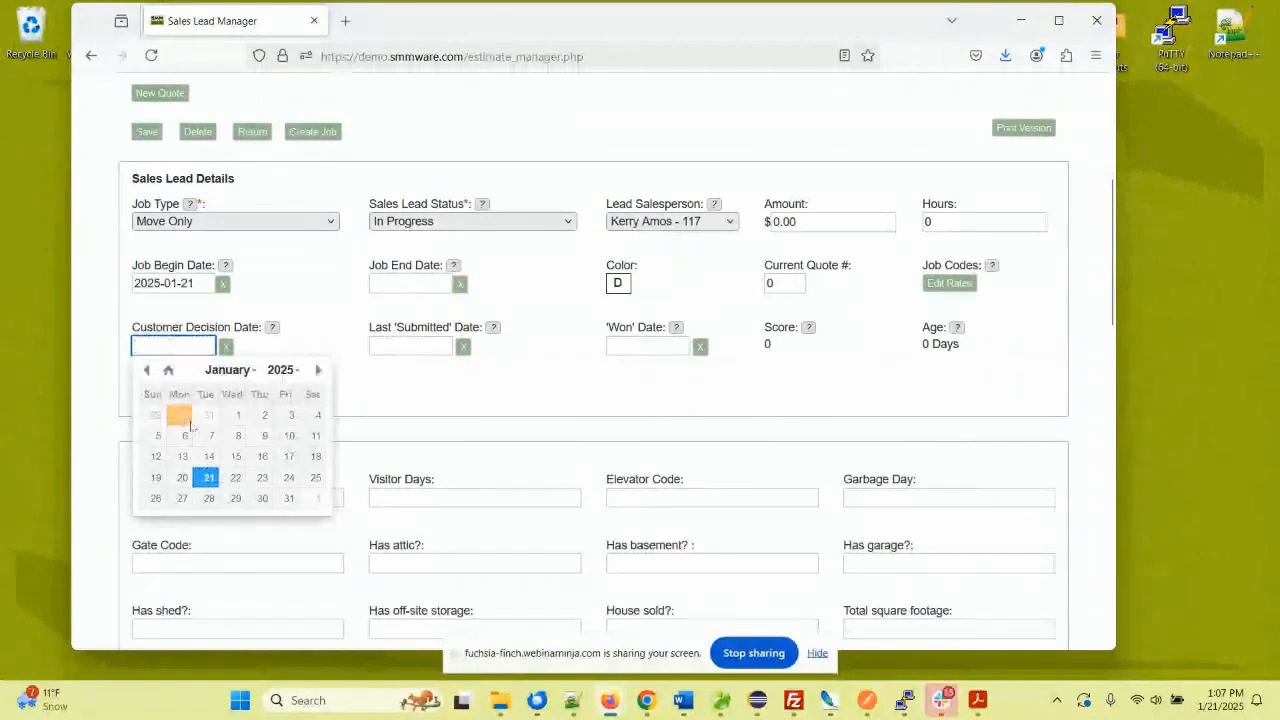
click(288, 498)
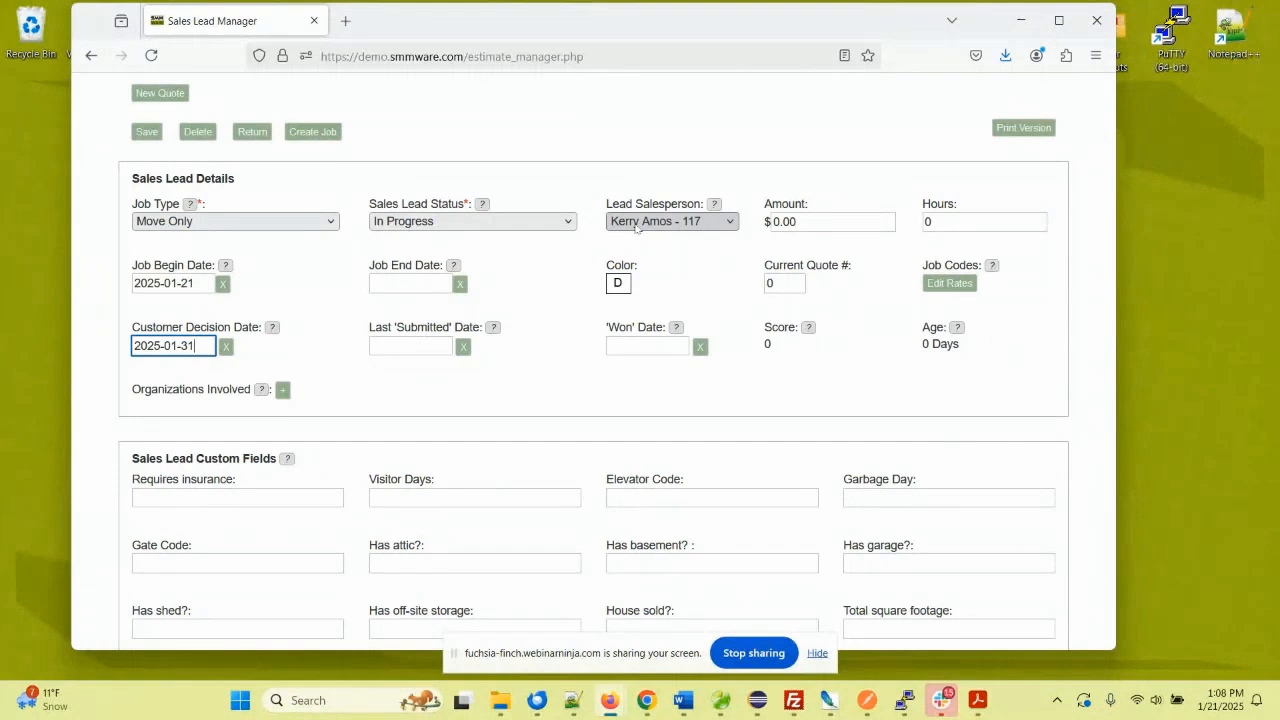
click(407, 344)
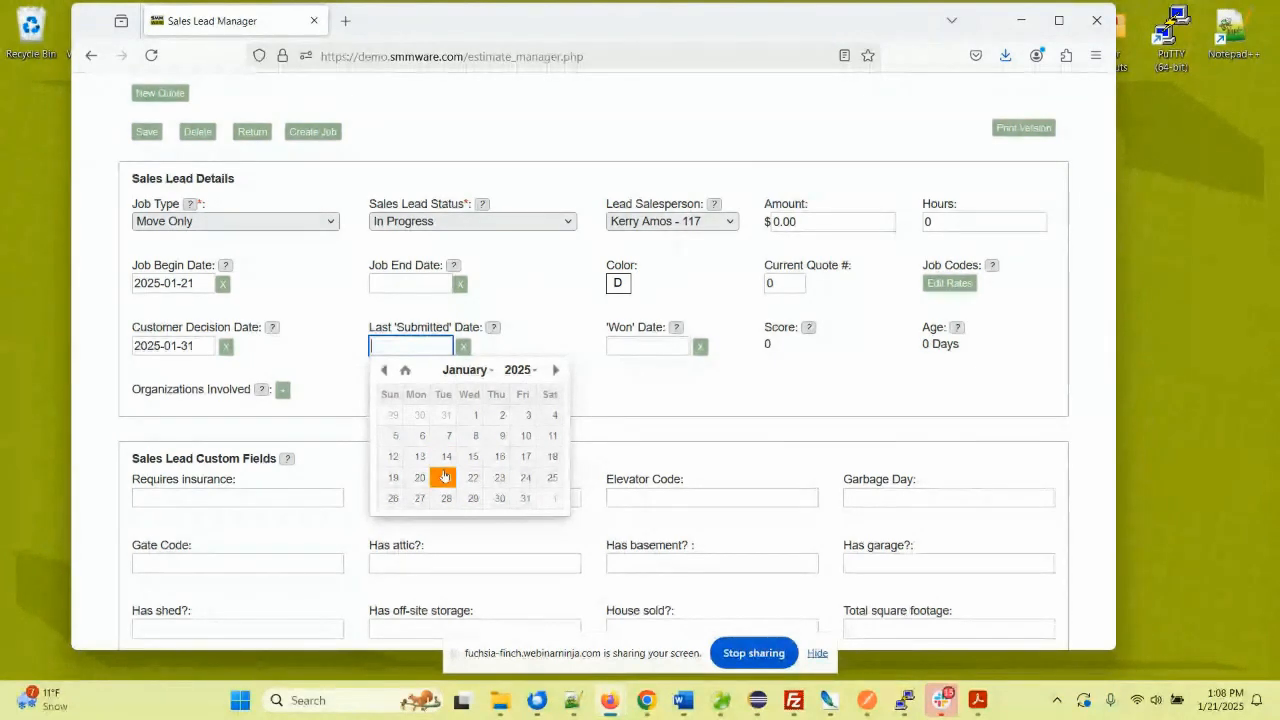
click(548, 284)
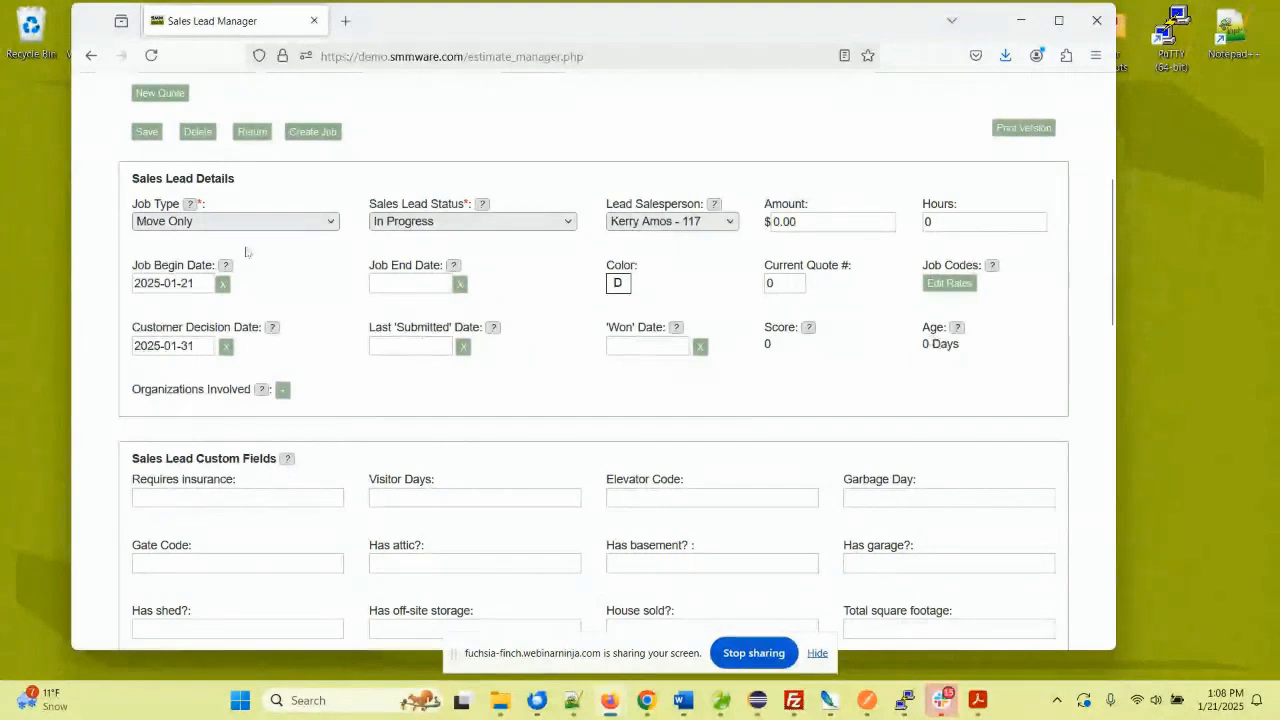
- Save Sales Lead 197, decline Firefox's save-address prompt, and start a blank new quote
click(146, 132)
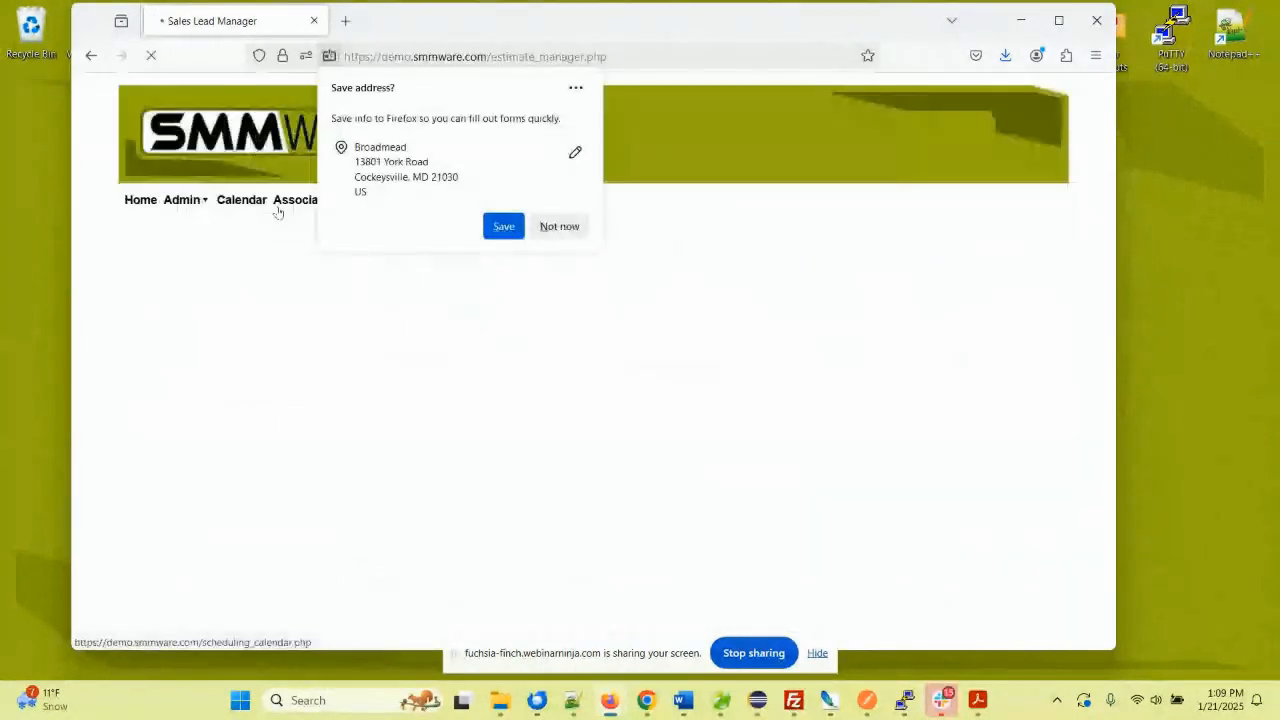
click(560, 228)
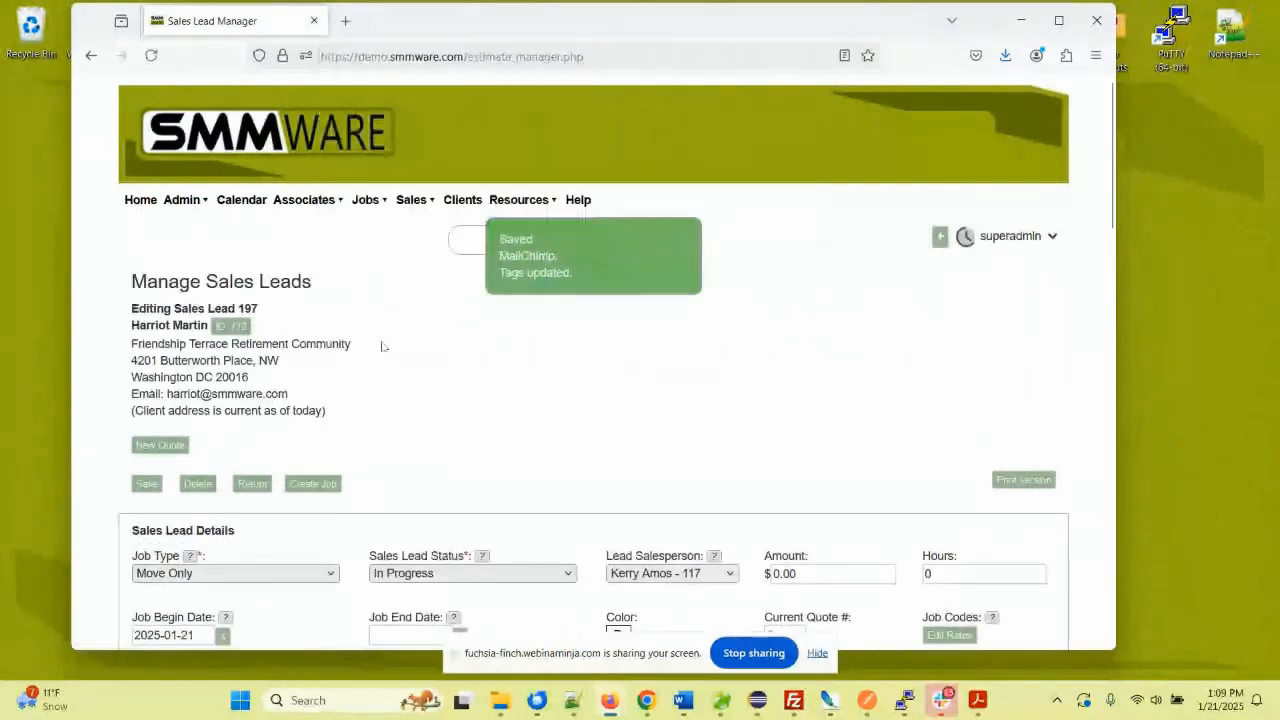
click(172, 450)
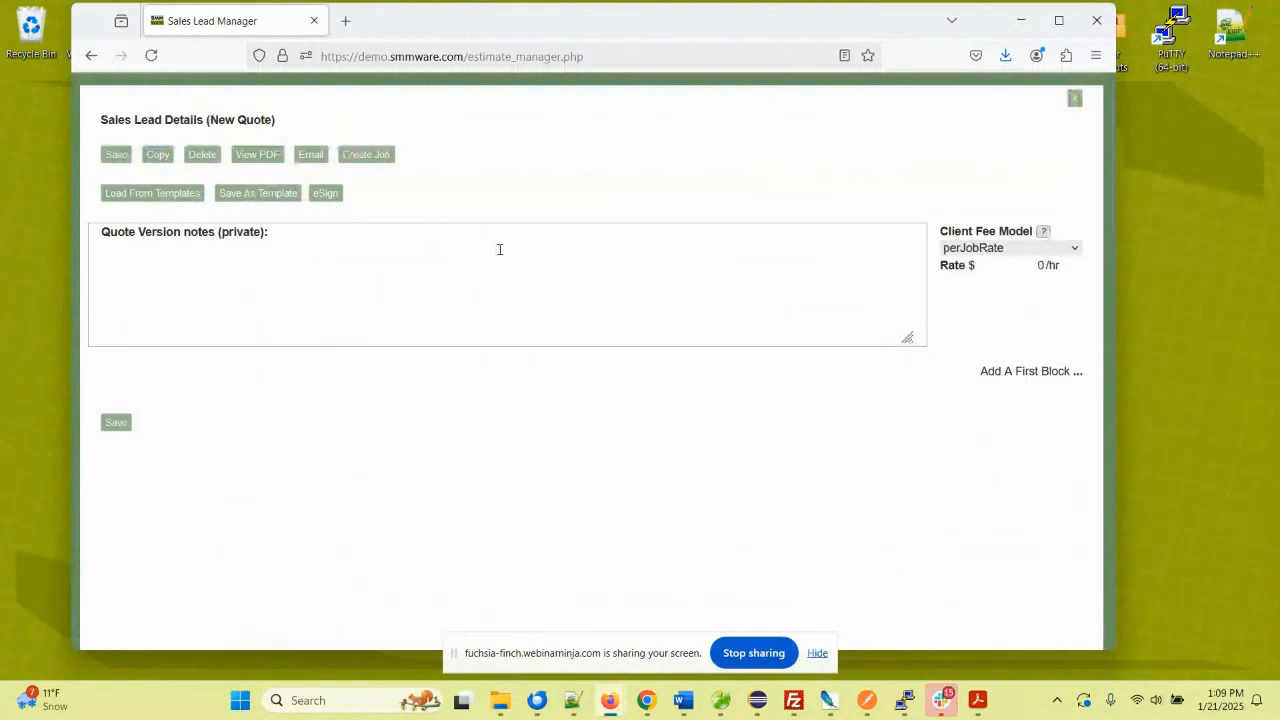
- Load the 3 level estimate template and review its $45/hr blocks totalling $1,237.50
click(1076, 376)
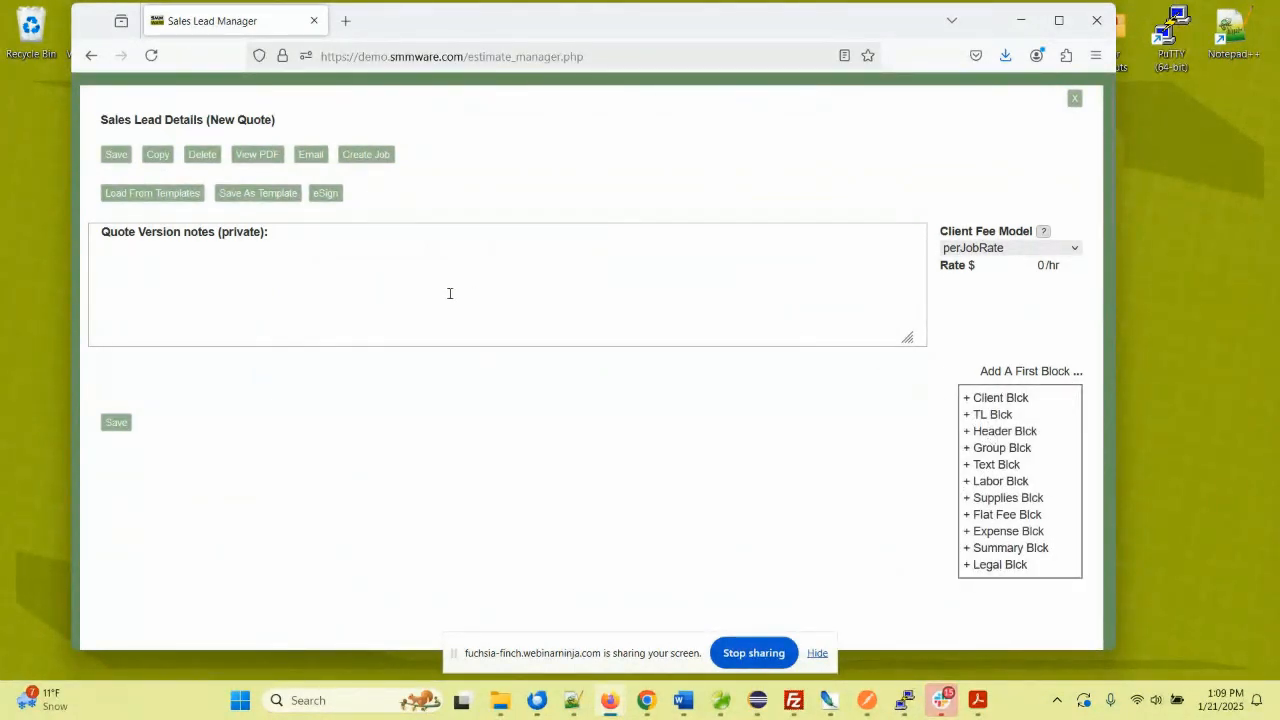
click(379, 286)
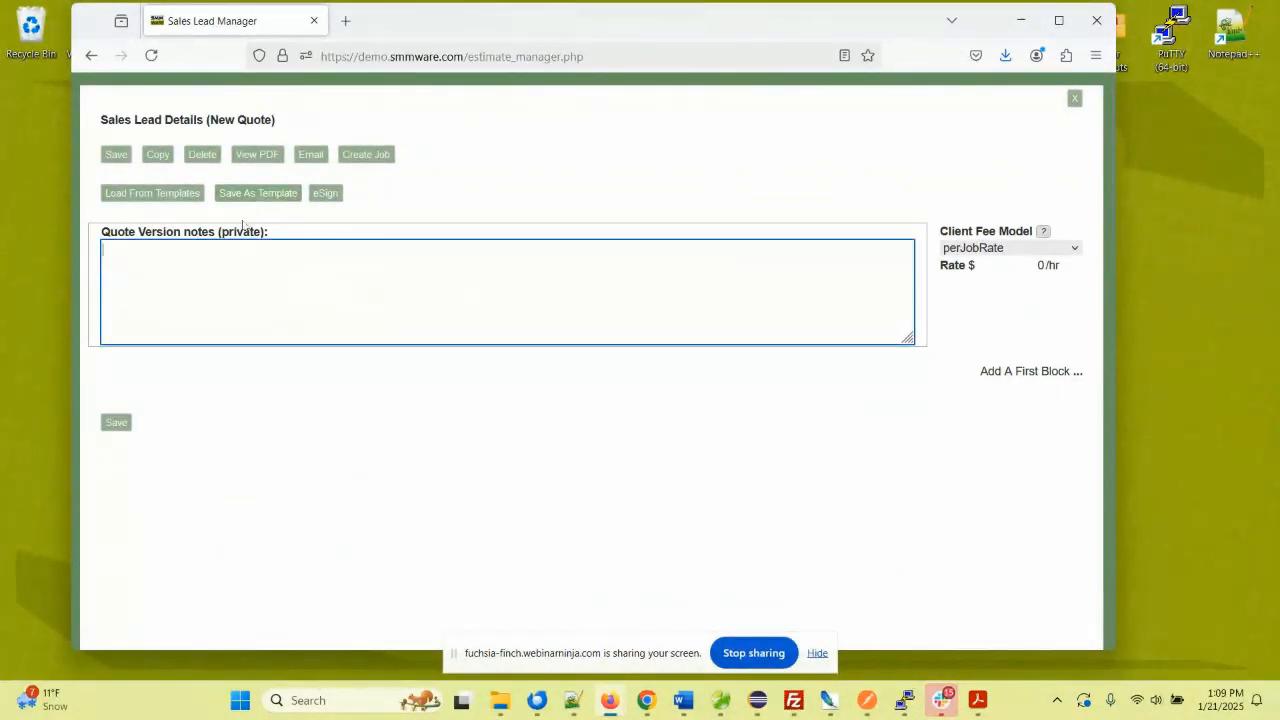
click(167, 199)
click(148, 276)
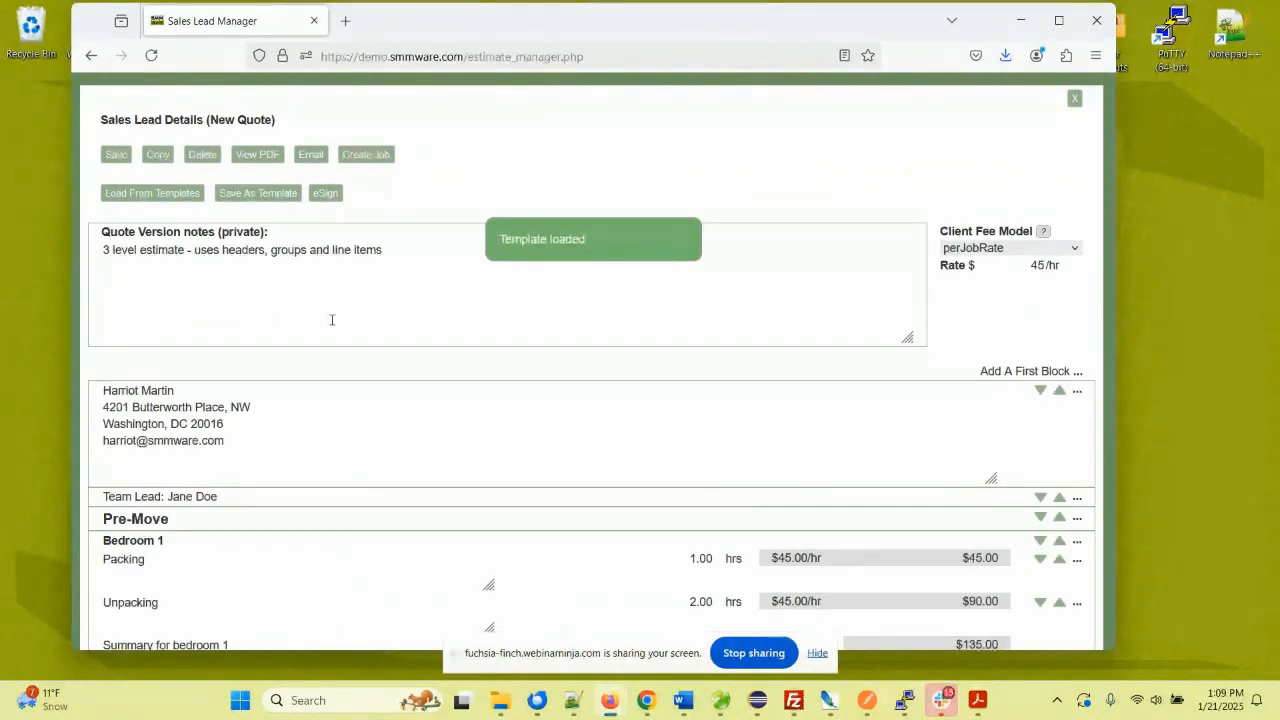
scroll(273, 348, down, 1)
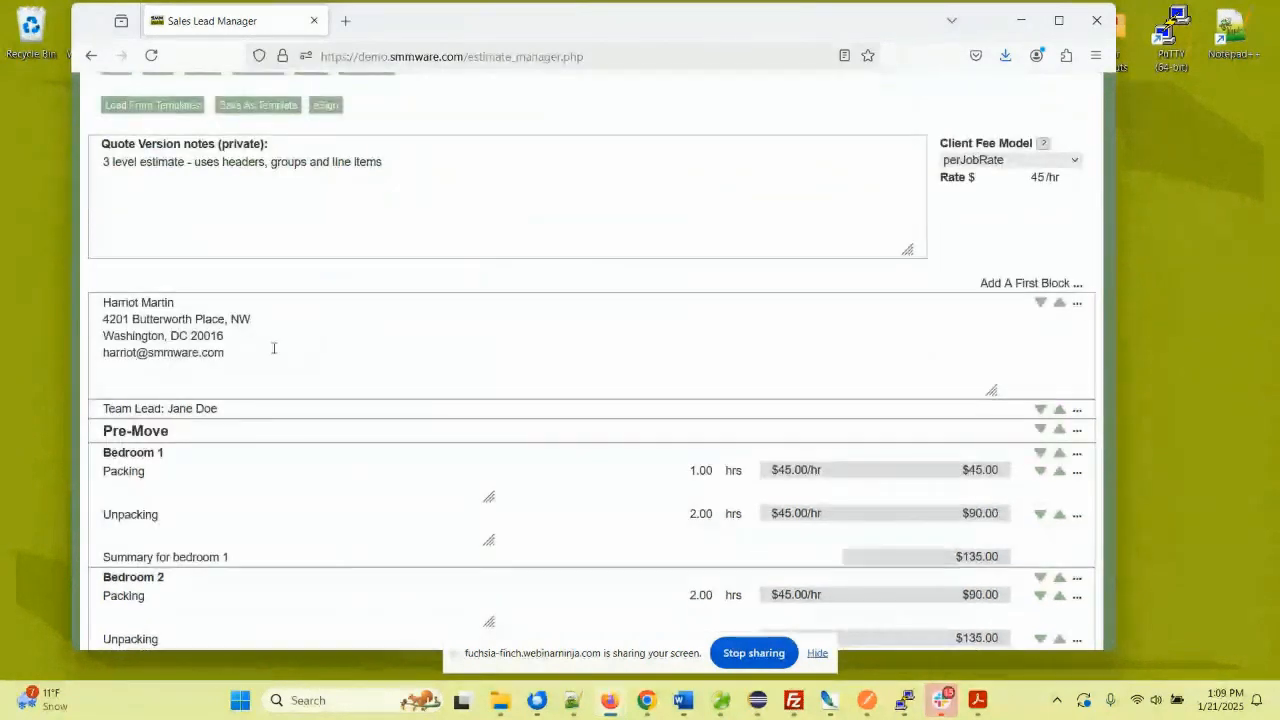
scroll(285, 344, down, 1)
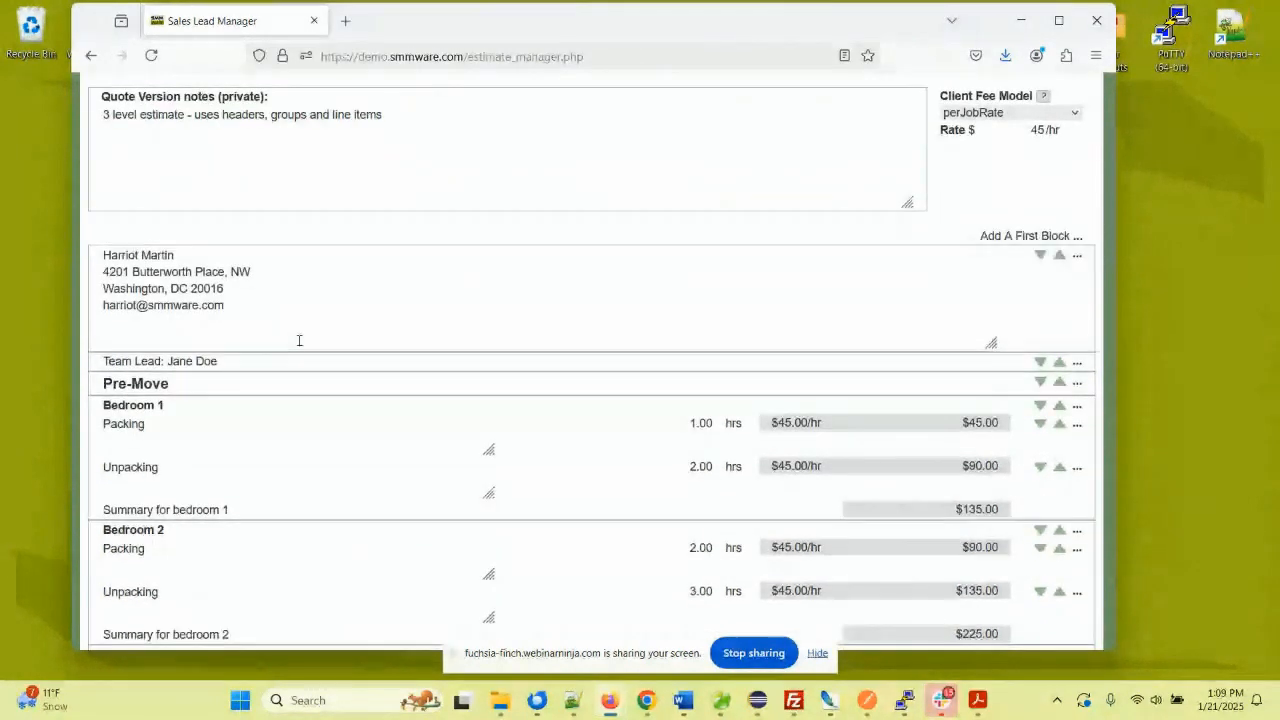
scroll(299, 341, down, 1)
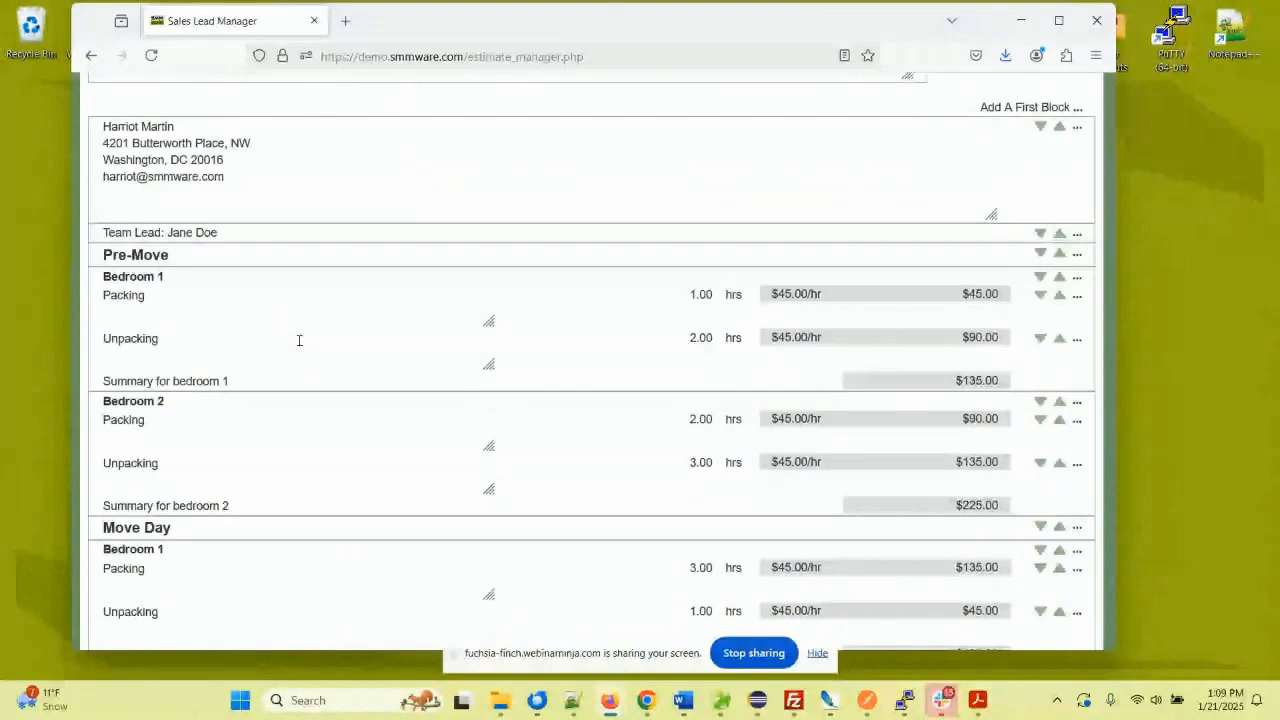
scroll(159, 256, up, 1)
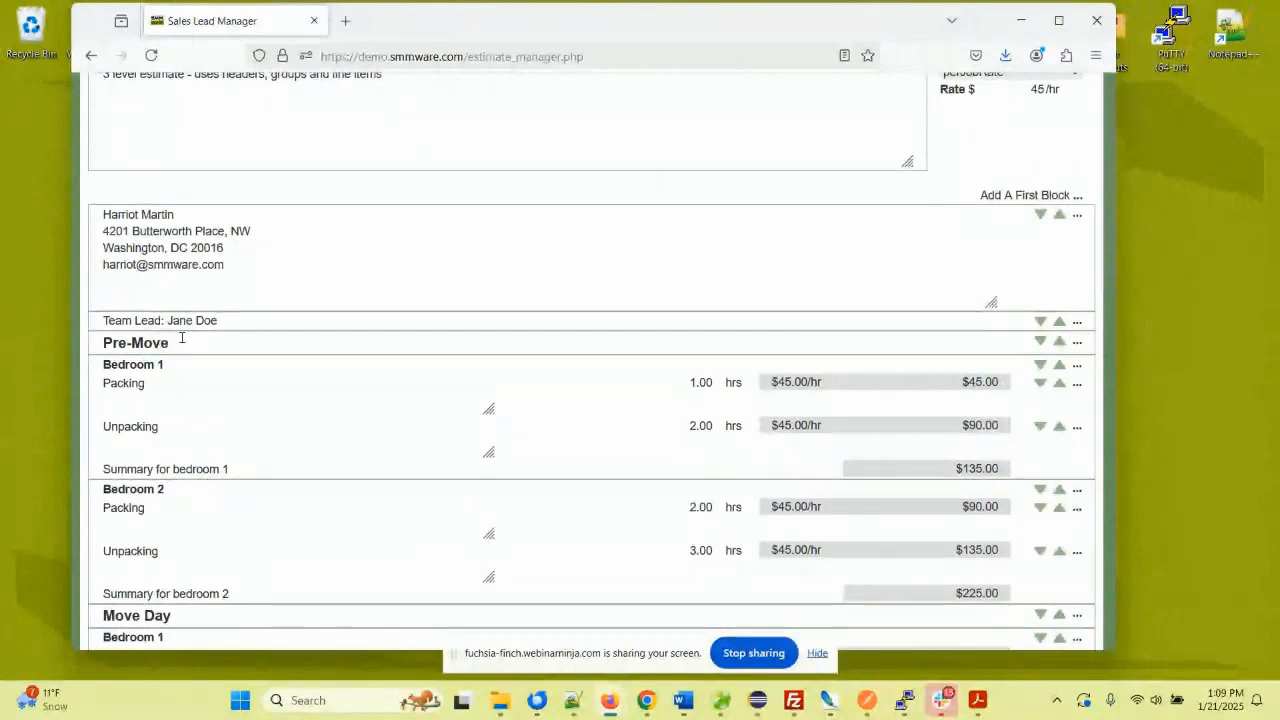
scroll(182, 338, down, 2)
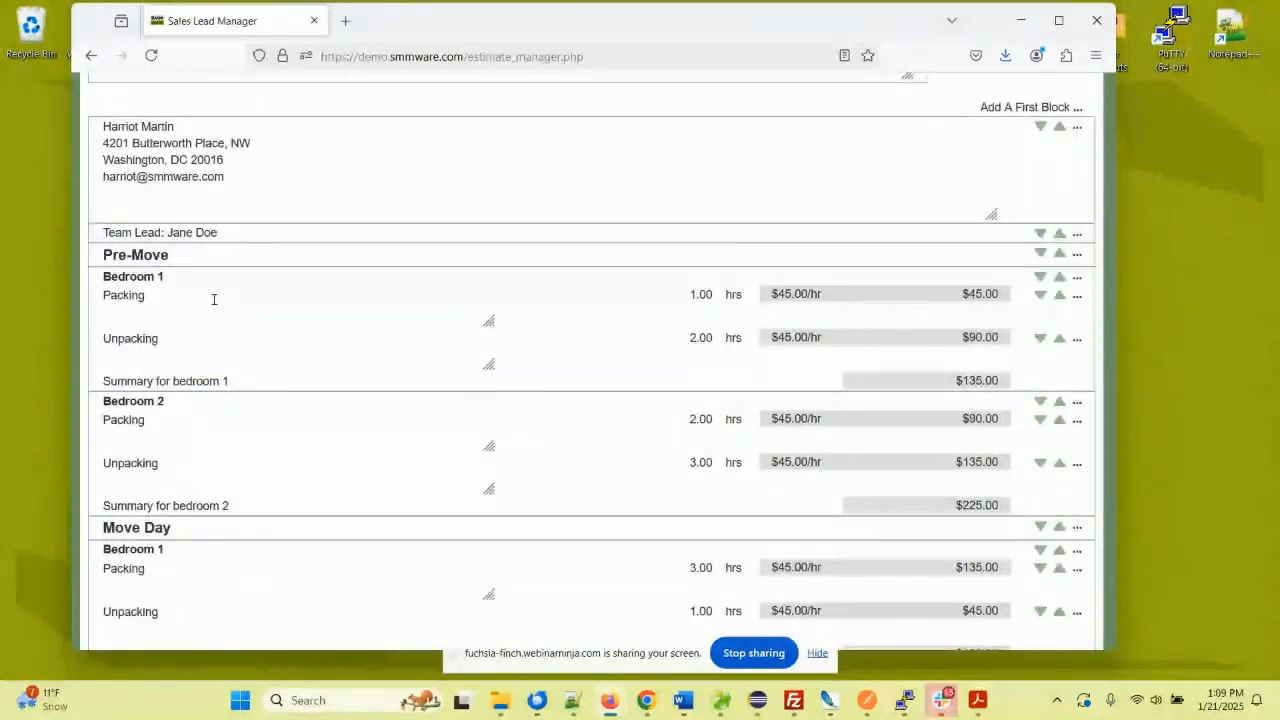
scroll(213, 299, down, 5)
scroll(213, 299, down, 5)
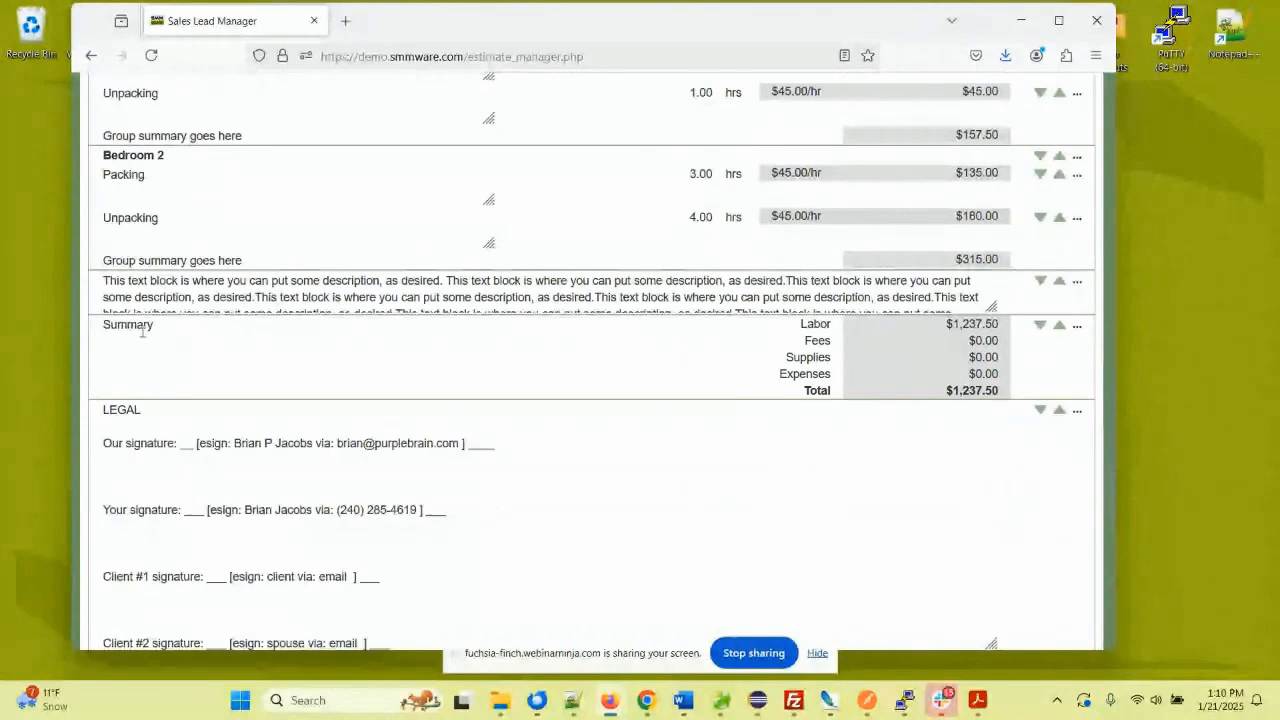
scroll(169, 336, down, 2)
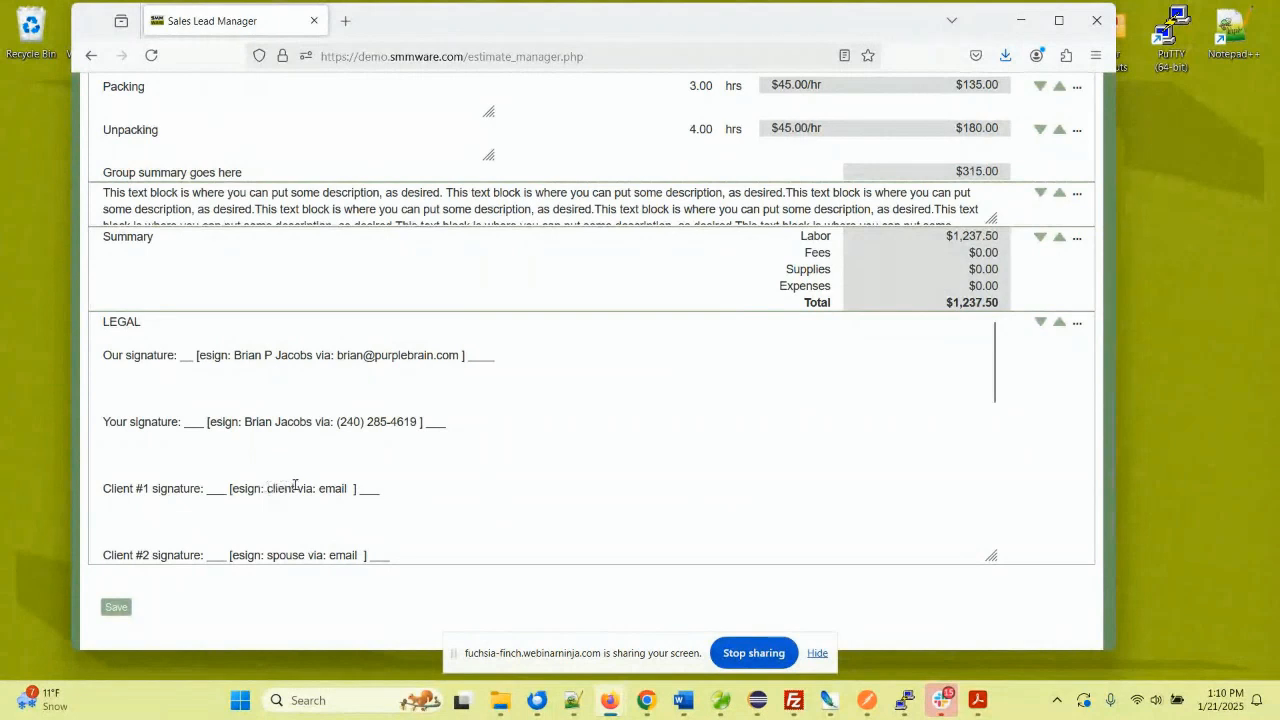
- Save the templated quote as Quote 1
click(116, 607)
scroll(674, 314, up, 4)
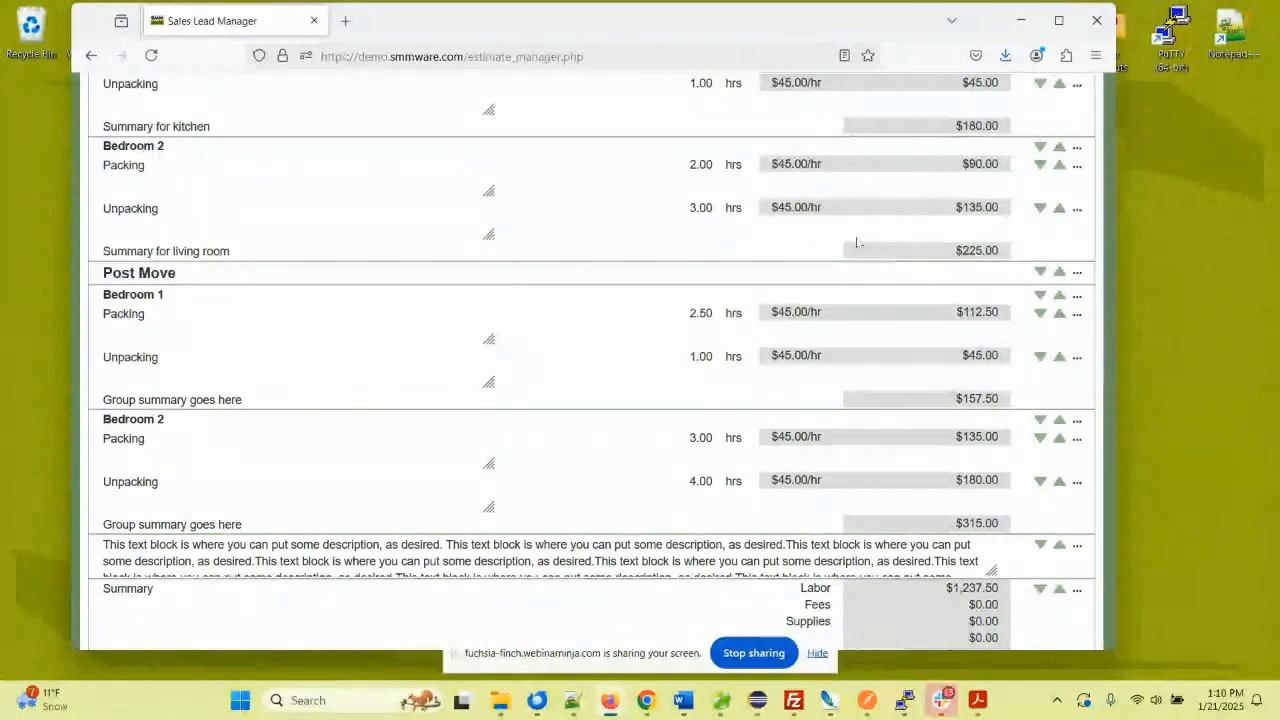
scroll(648, 236, up, 1)
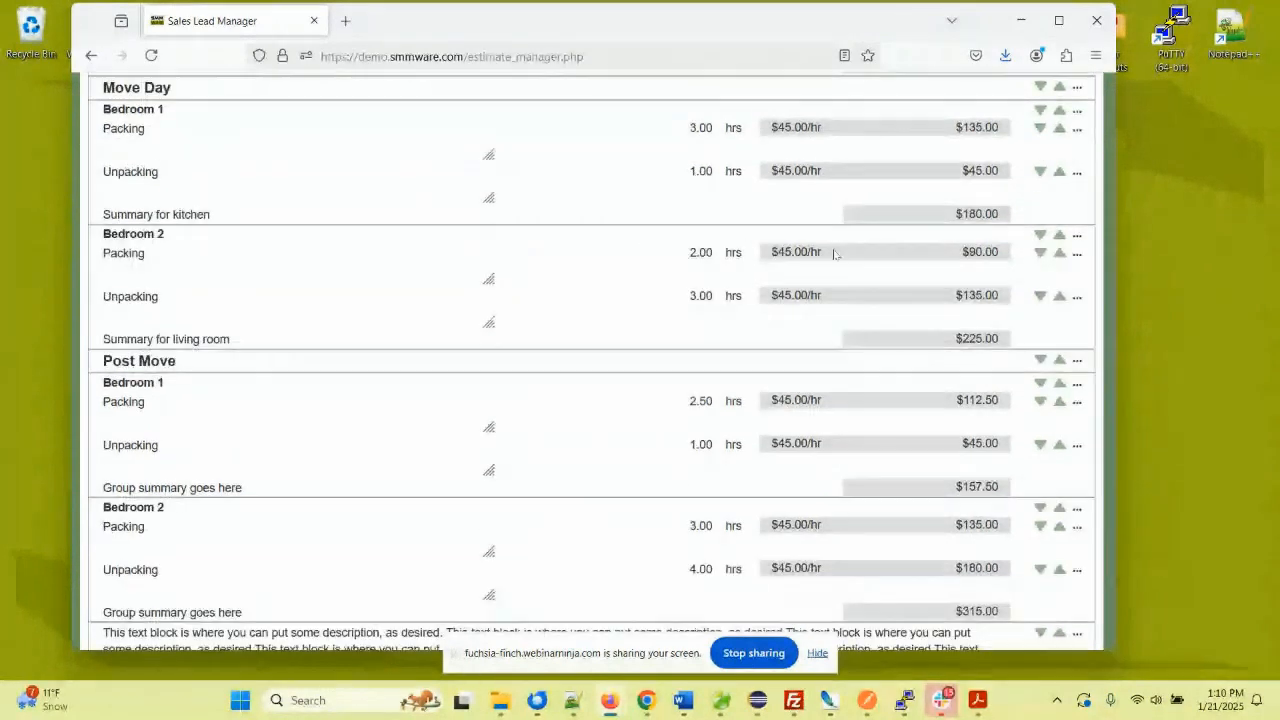
- Append test text 'dddddd' to the Bedroom 2 Packing description and 'ssss' to its heading
click(160, 253)
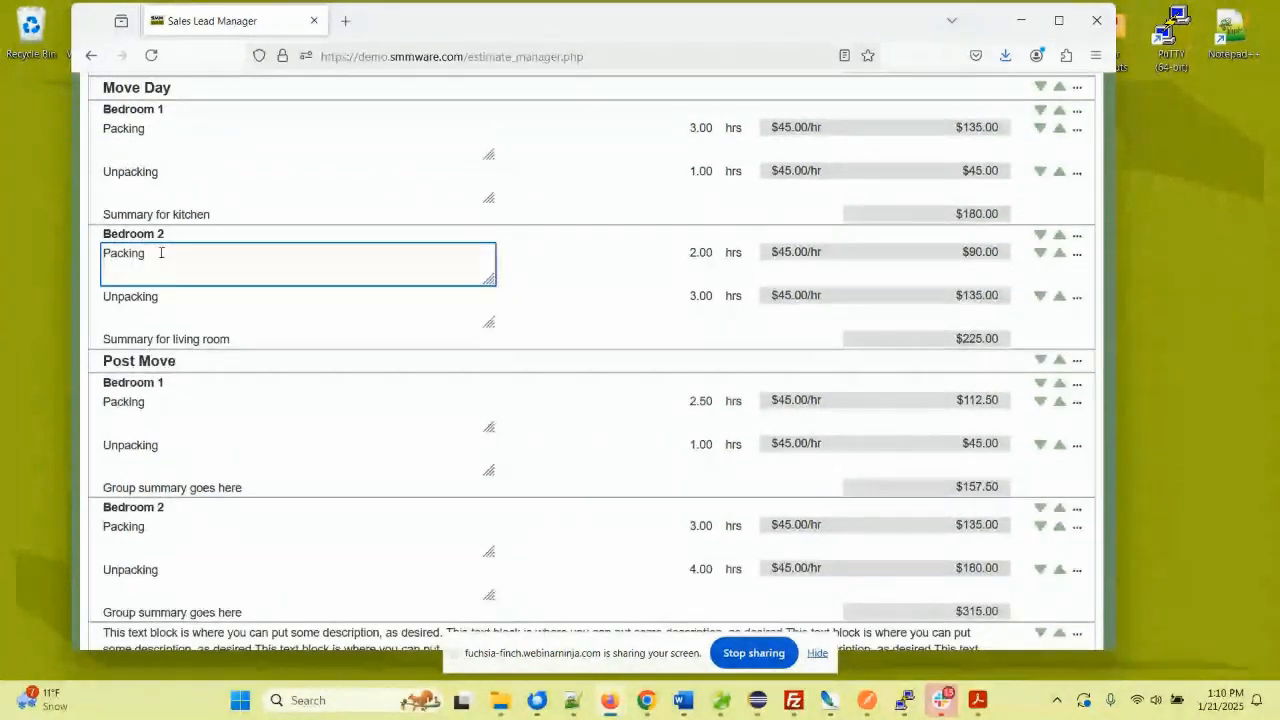
text(dddddd)
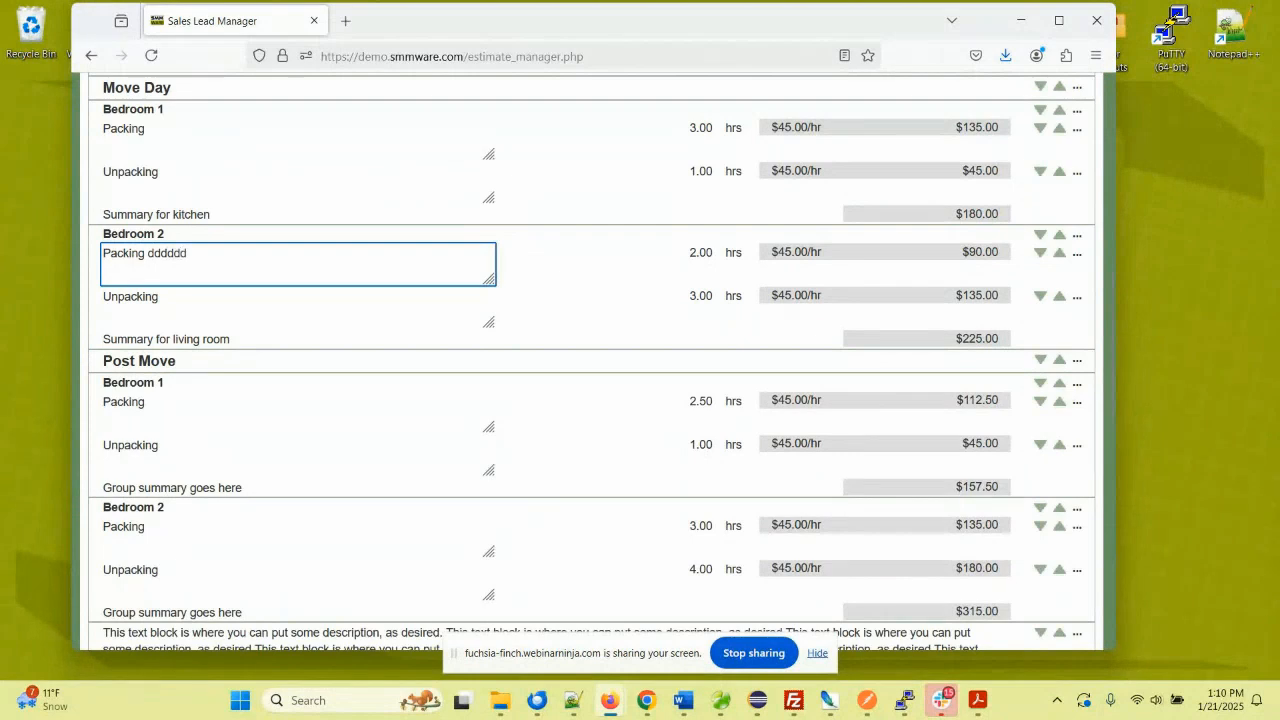
click(174, 232)
text(s)
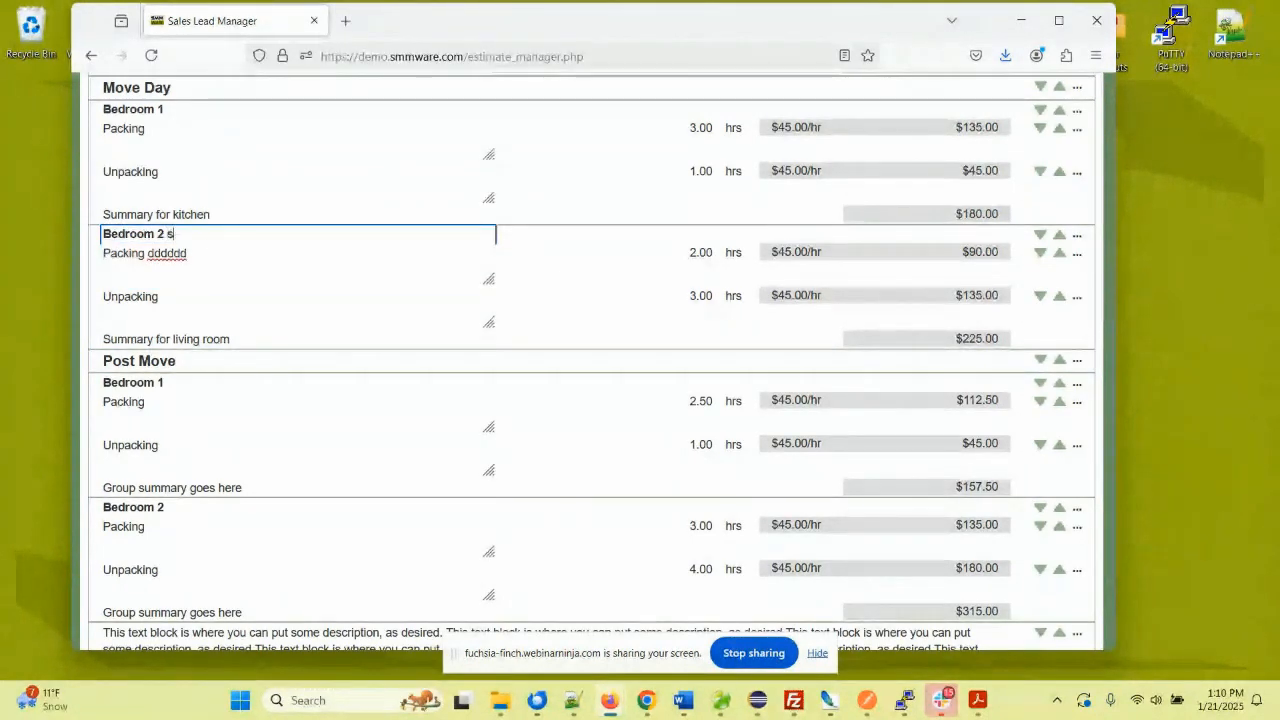
text(sss)
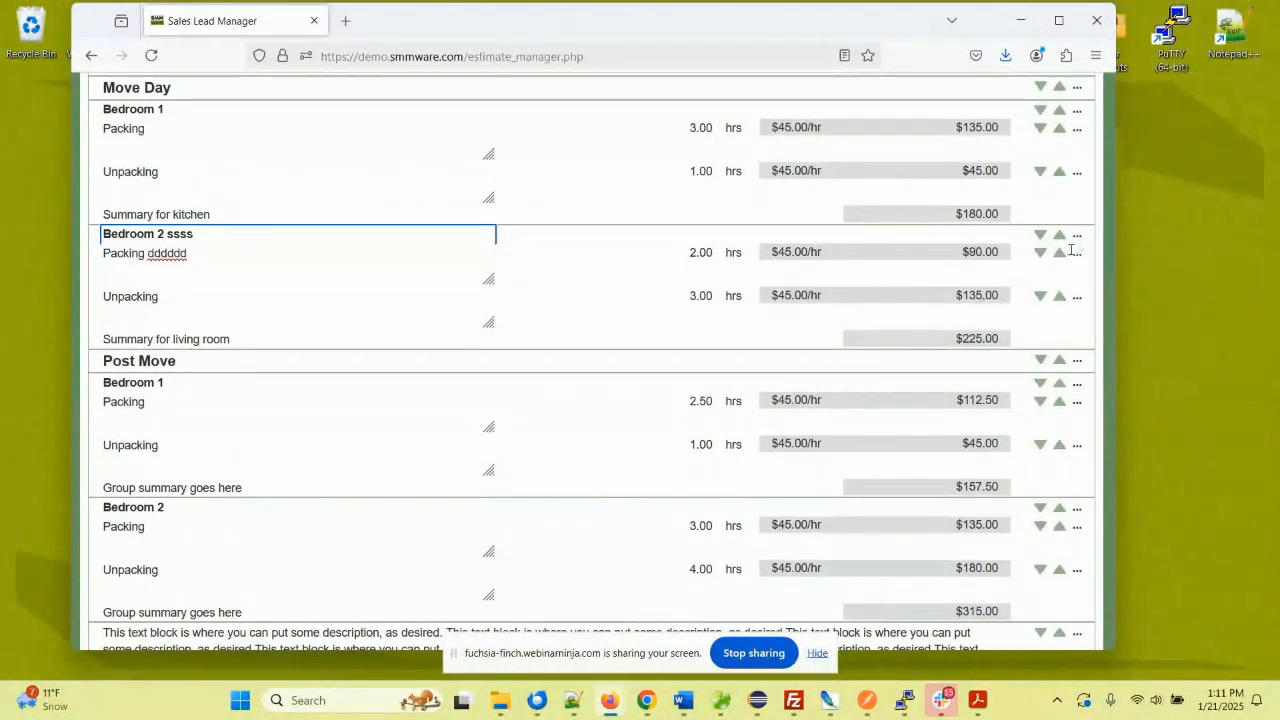
scroll(706, 254, up, 3)
scroll(706, 254, up, 9)
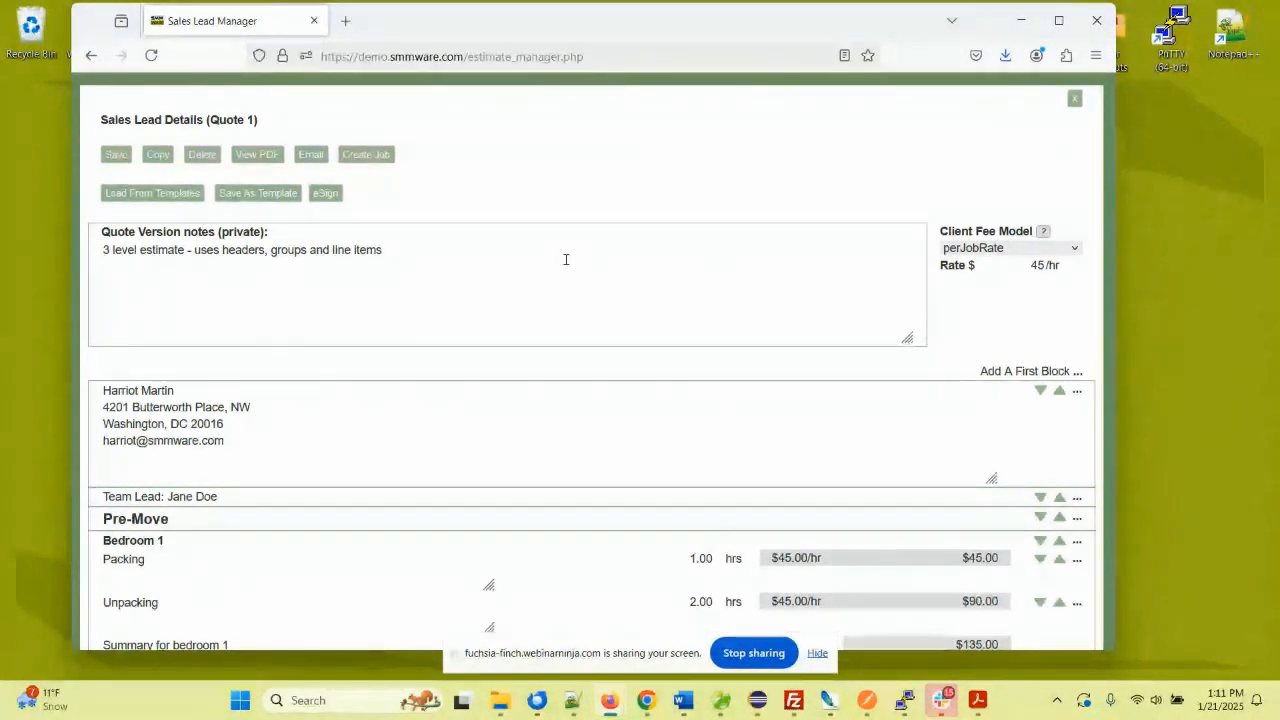
- Leave the Client Fee Model on perJobRate and save Quote 1 again
click(976, 248)
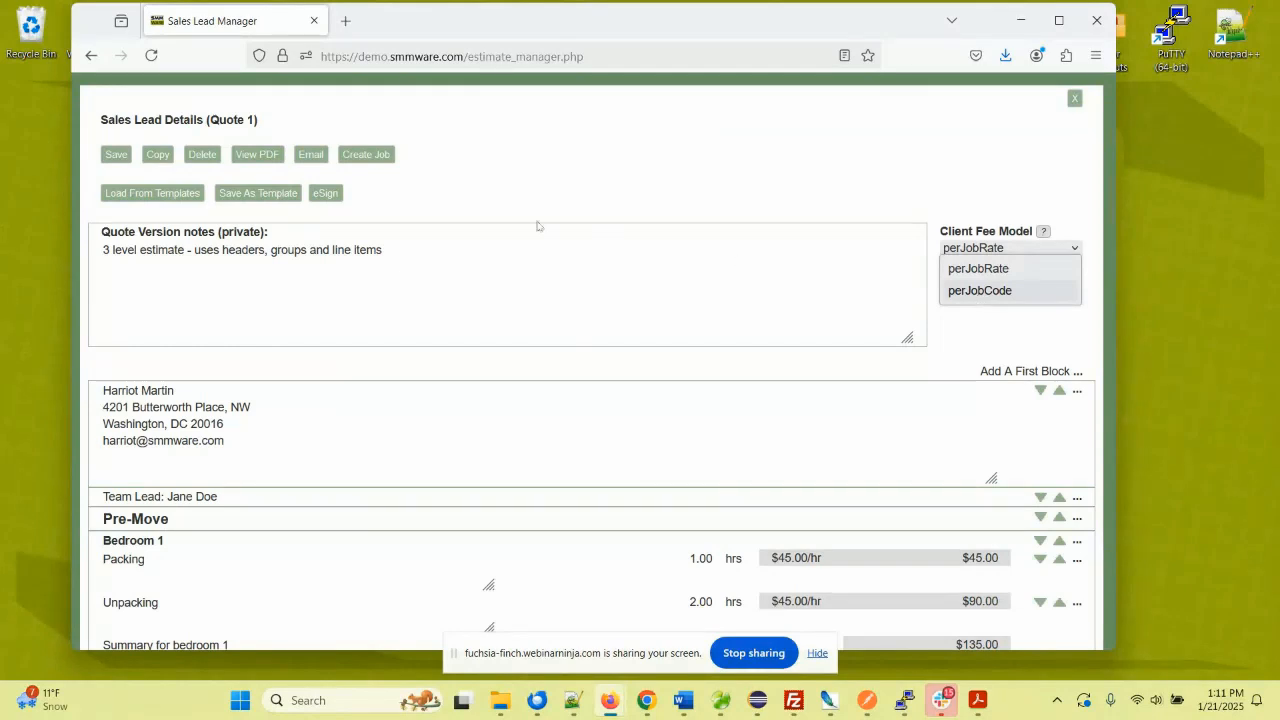
click(440, 251)
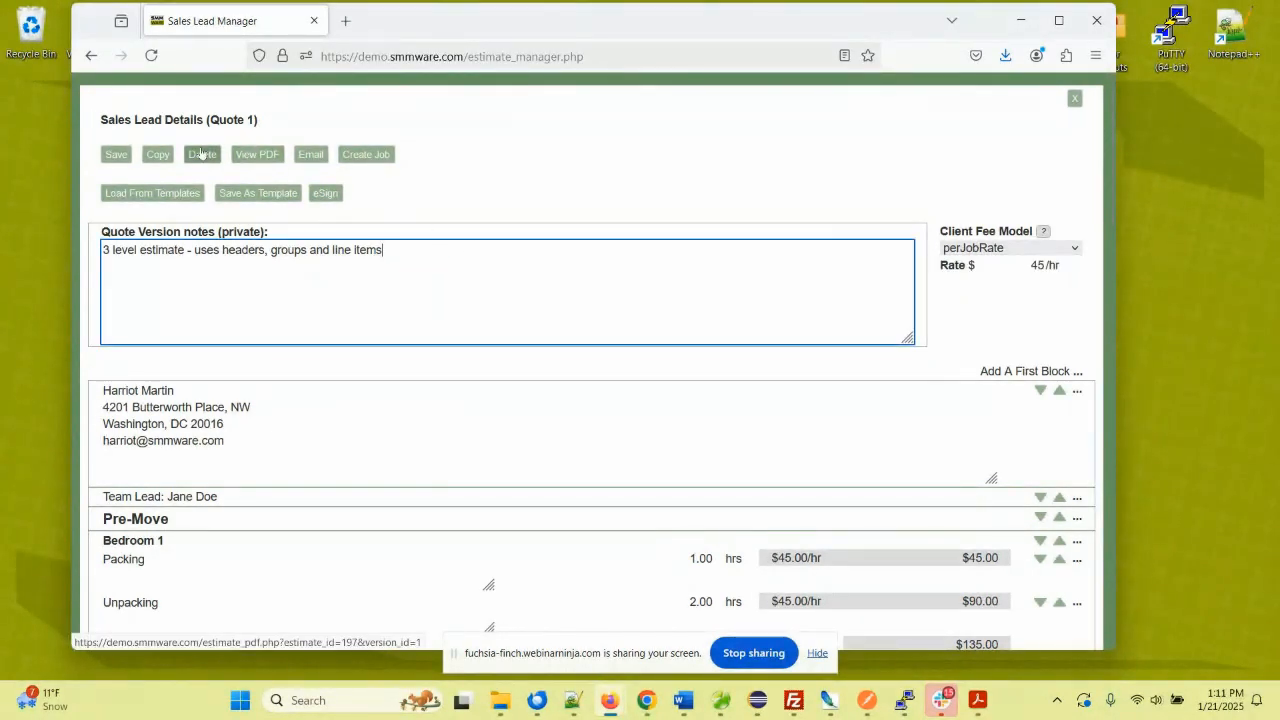
click(114, 156)
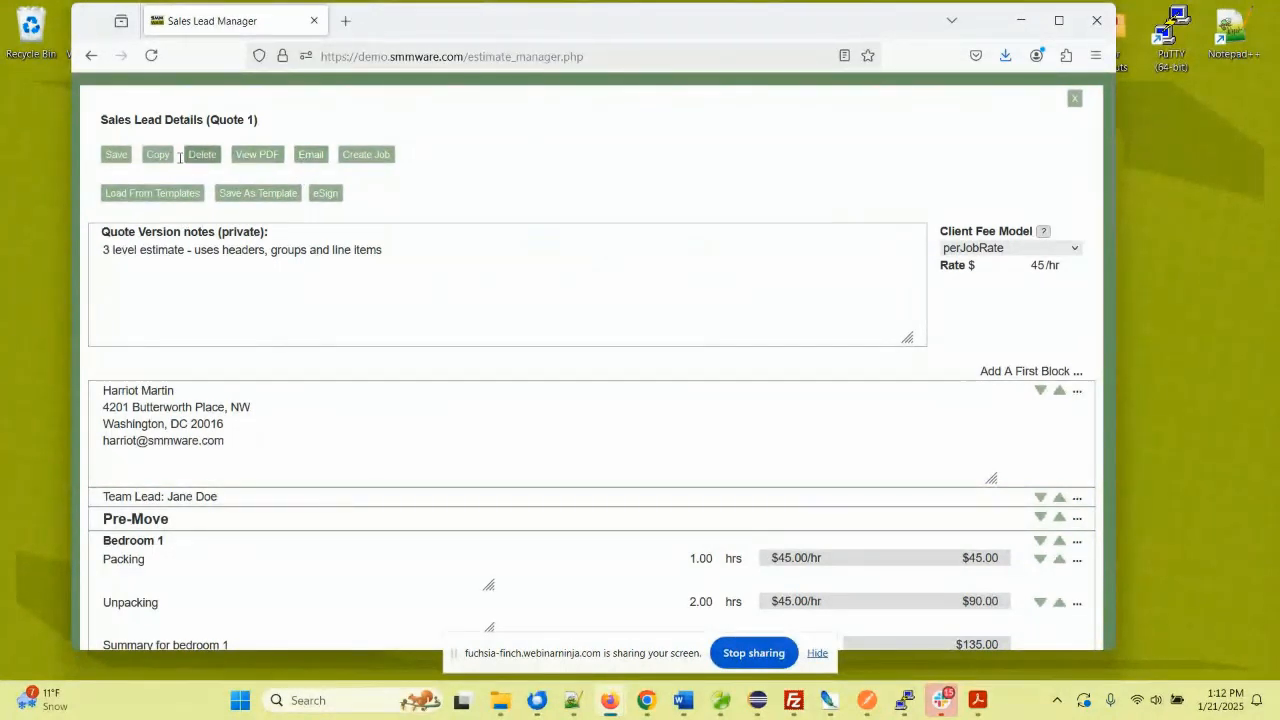
- Copy the quote to Quote 2 with private note 'This is just like version 1 except for the garage work'
click(157, 158)
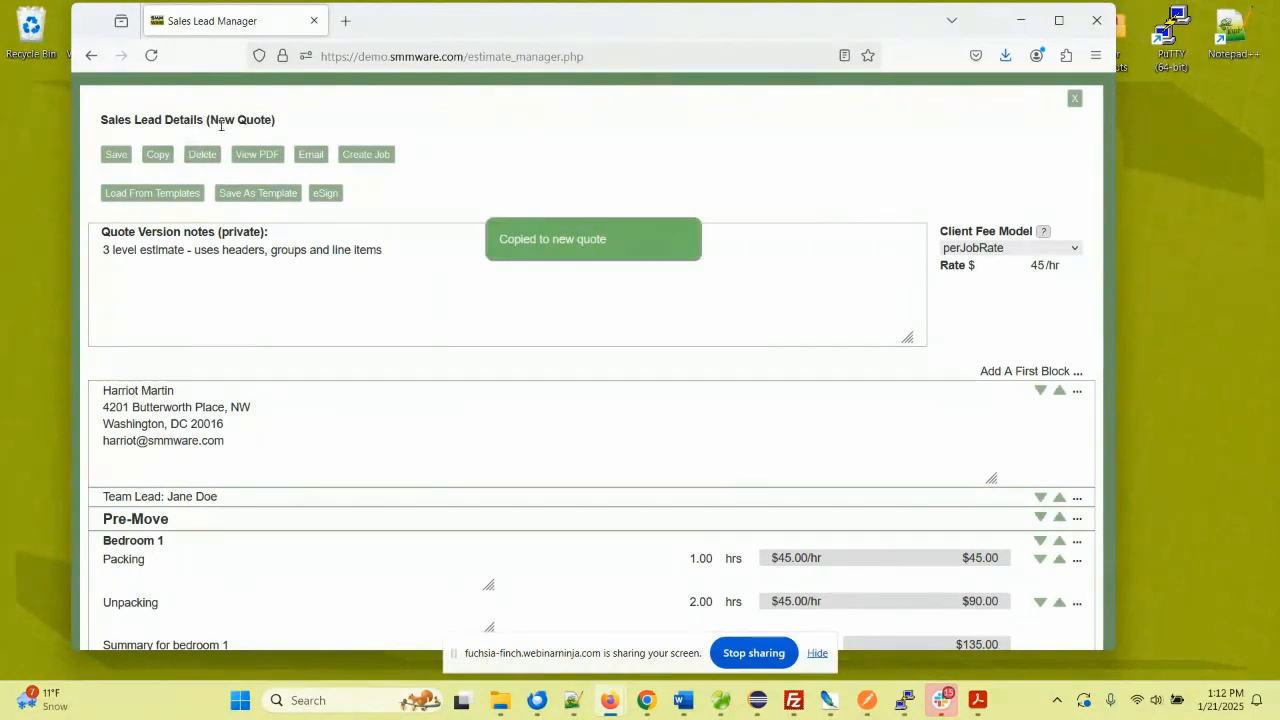
click(116, 155)
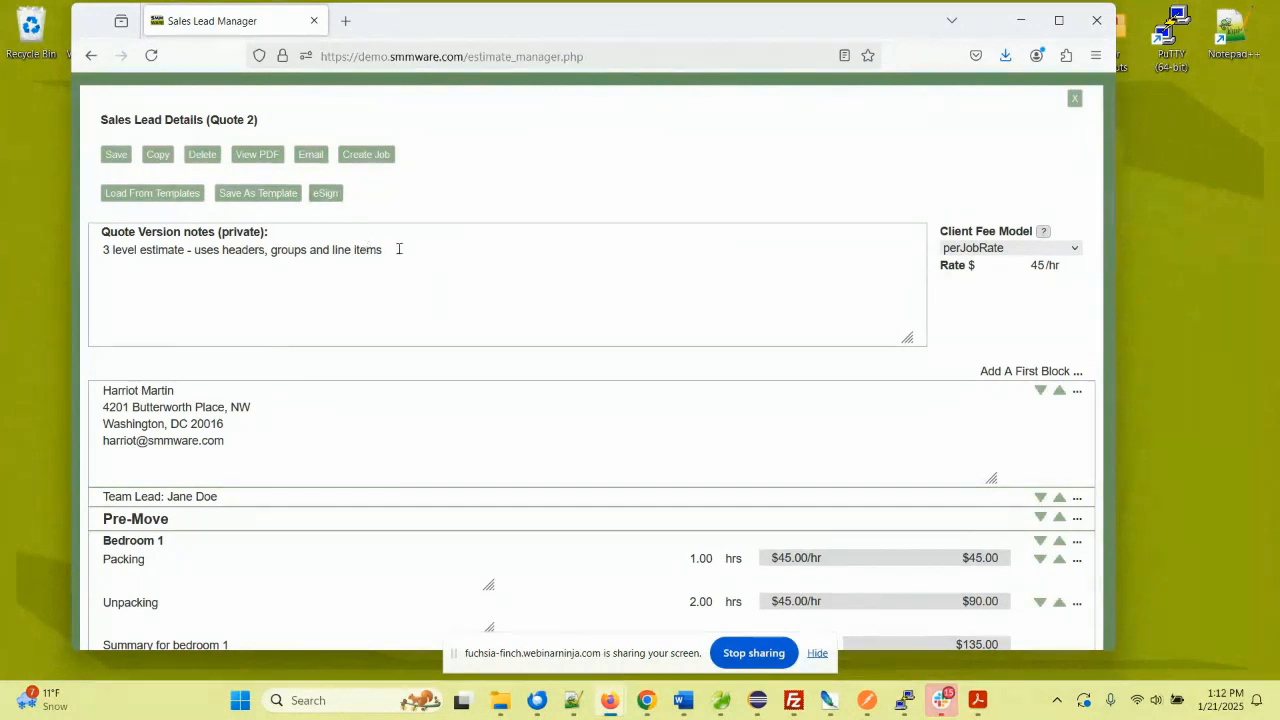
drag(398, 249, 102, 250)
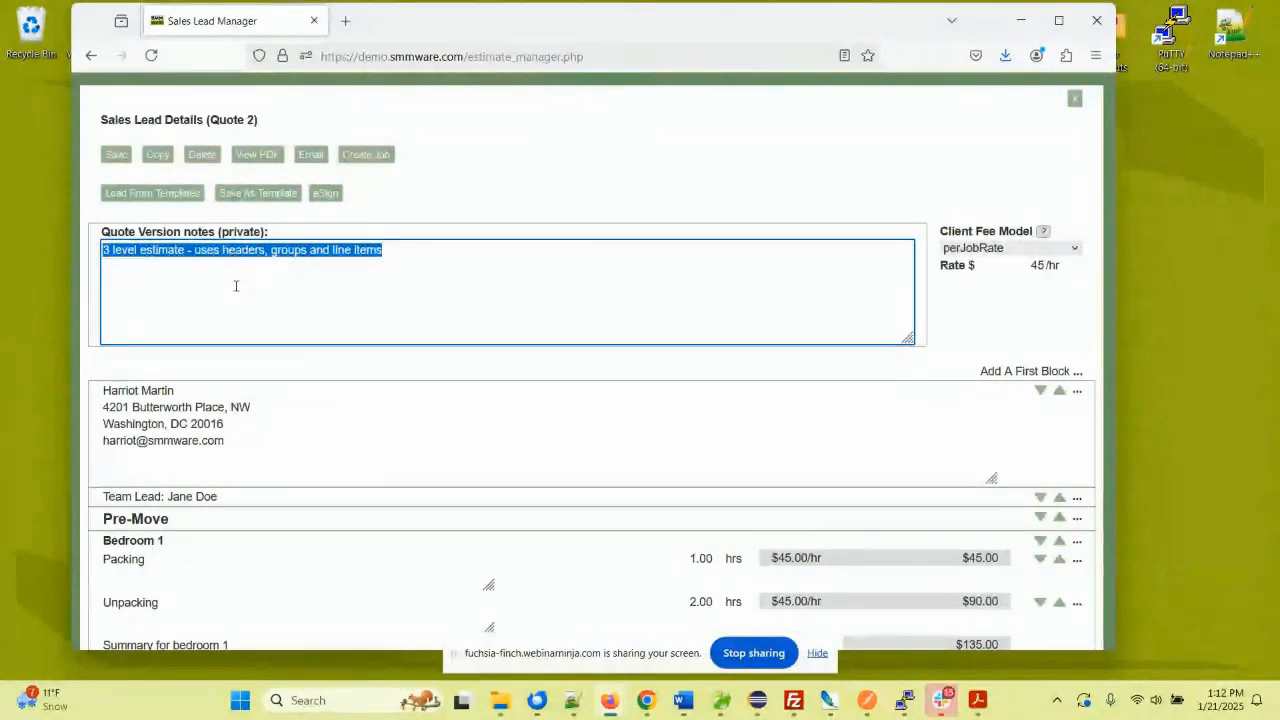
text(This is just like v)
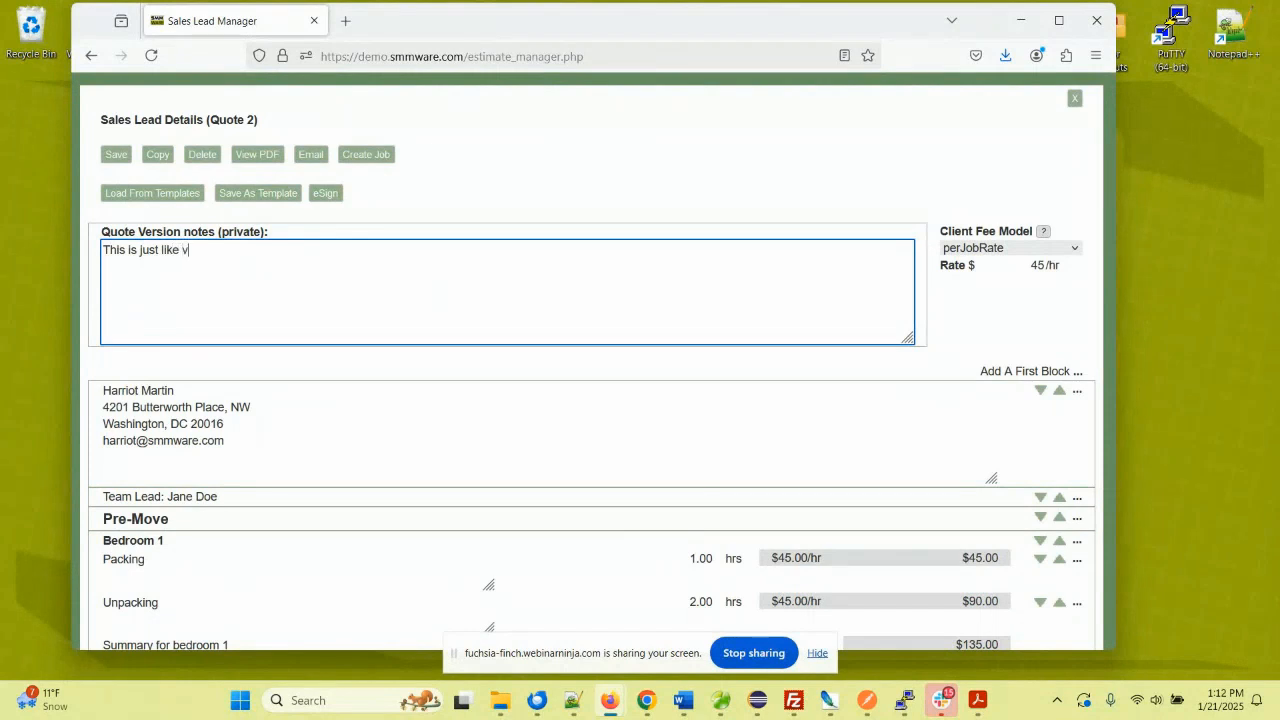
text(ersion 1 except fo)
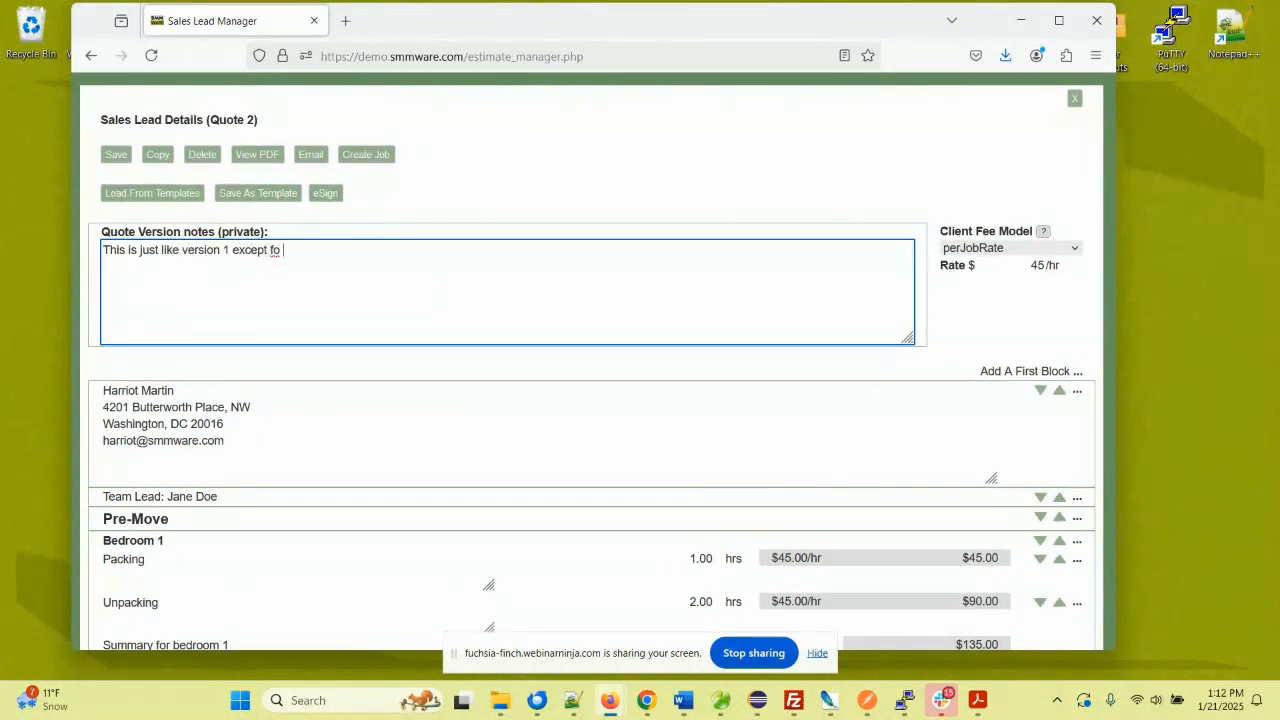
text(r the garage work)
click(115, 155)
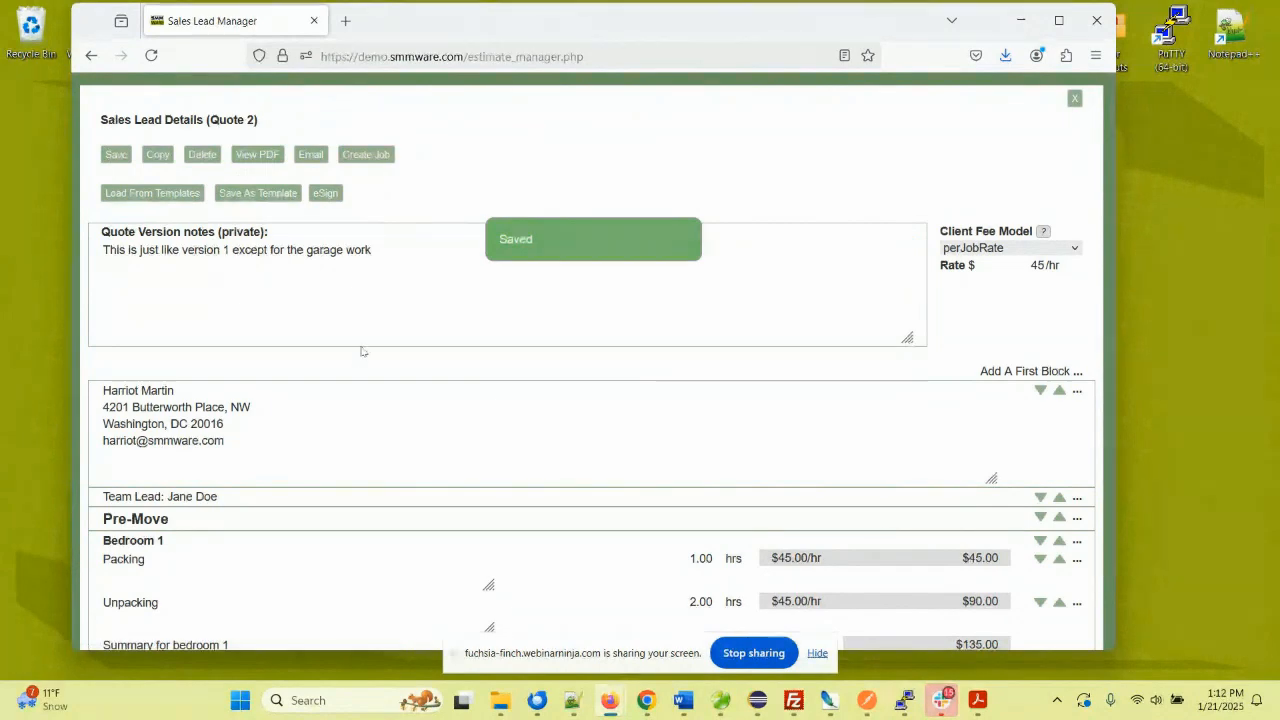
scroll(363, 351, down, 3)
scroll(356, 341, up, 3)
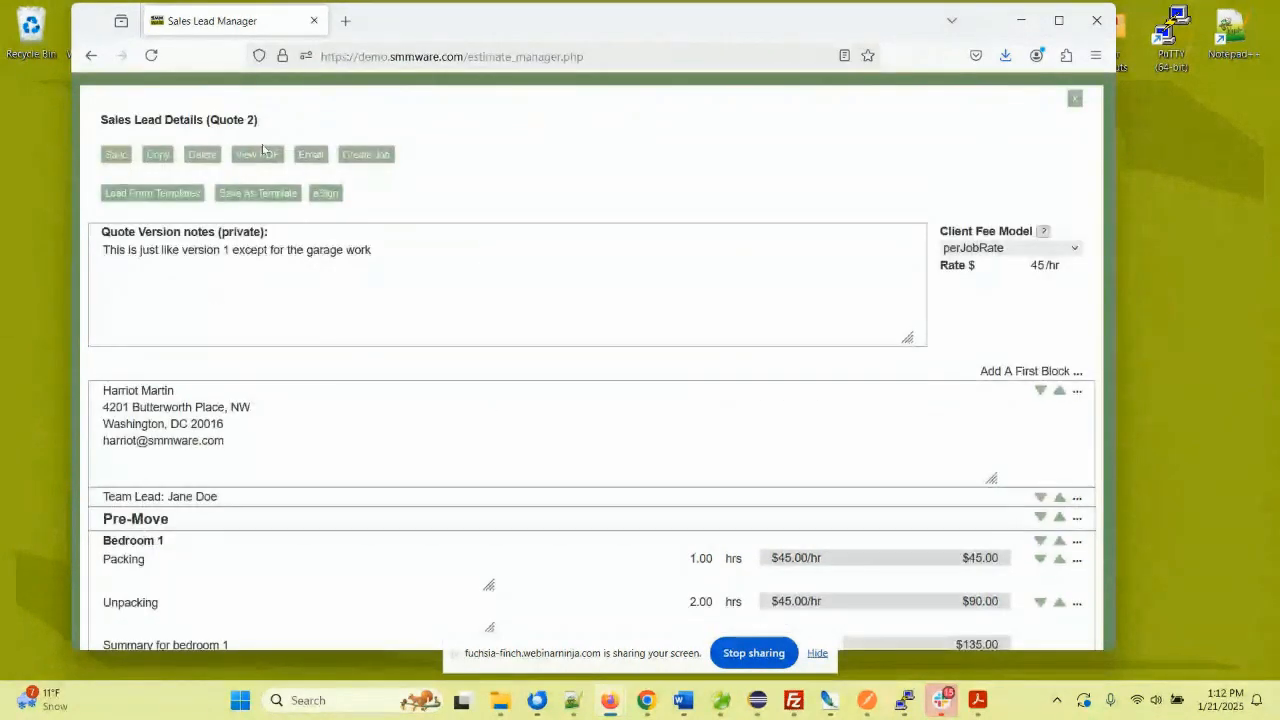
click(241, 157)
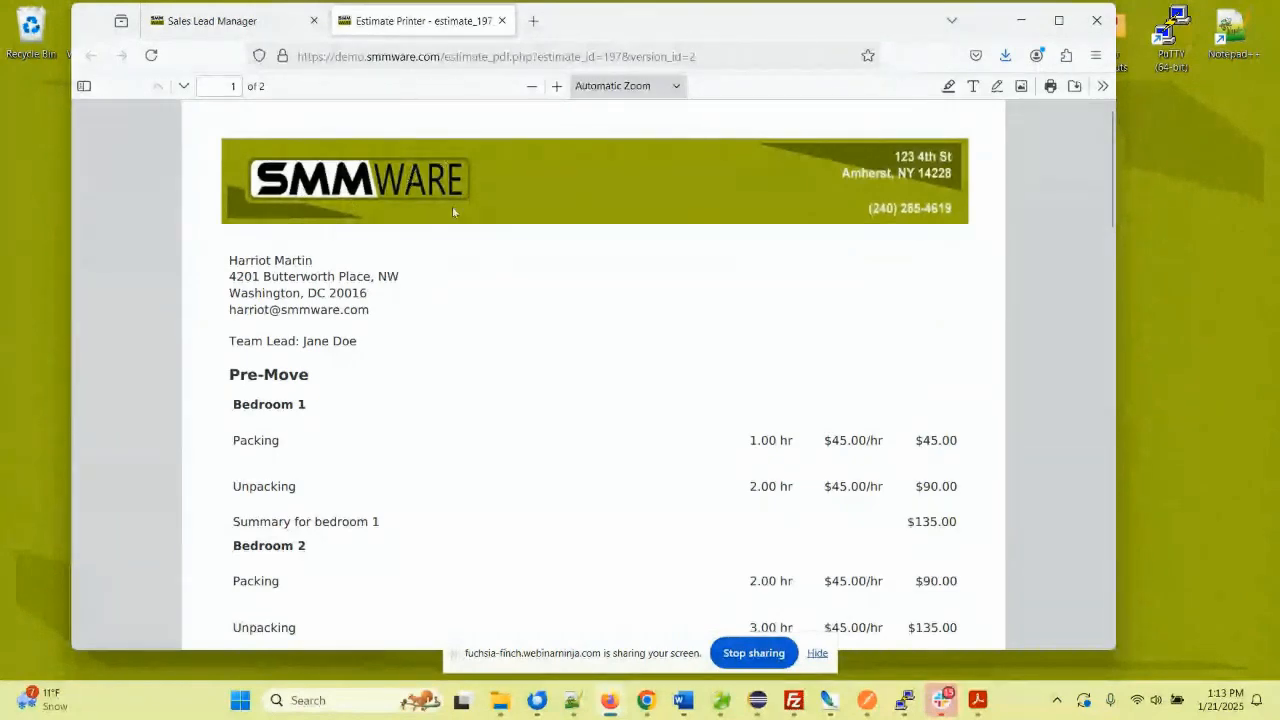
scroll(452, 209, down, 12)
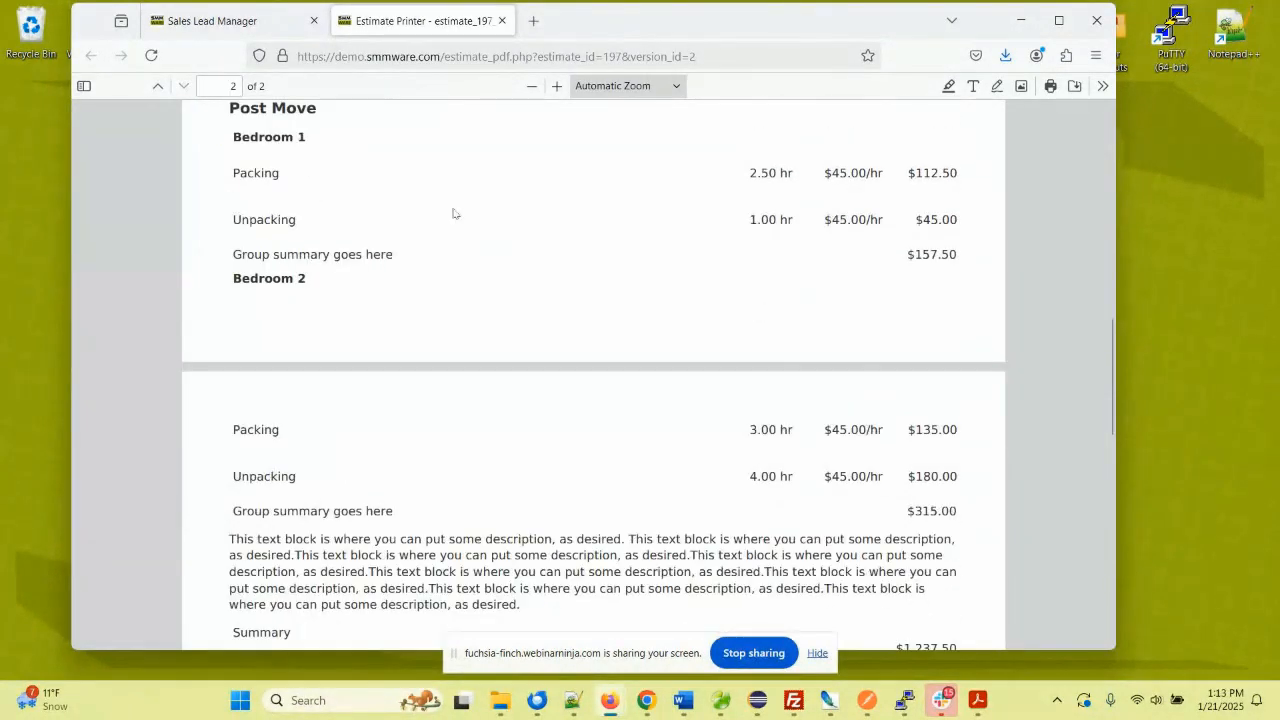
scroll(453, 213, down, 4)
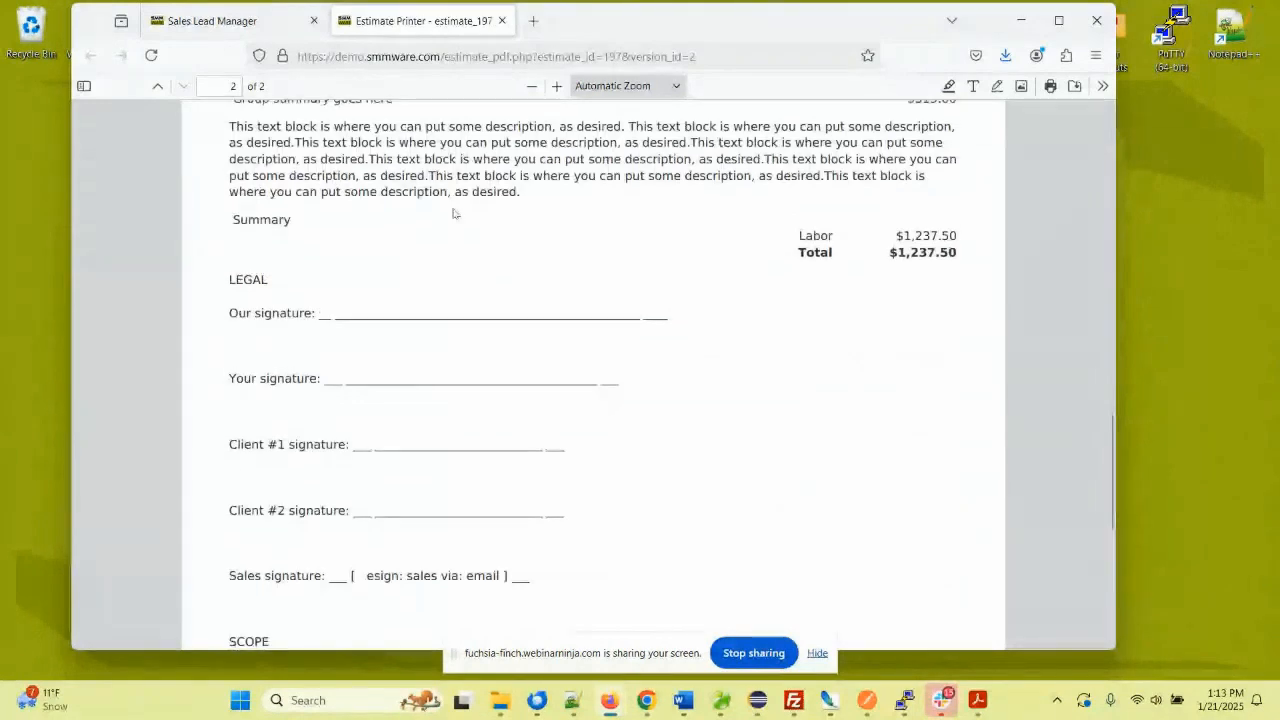
scroll(453, 213, up, 4)
click(502, 20)
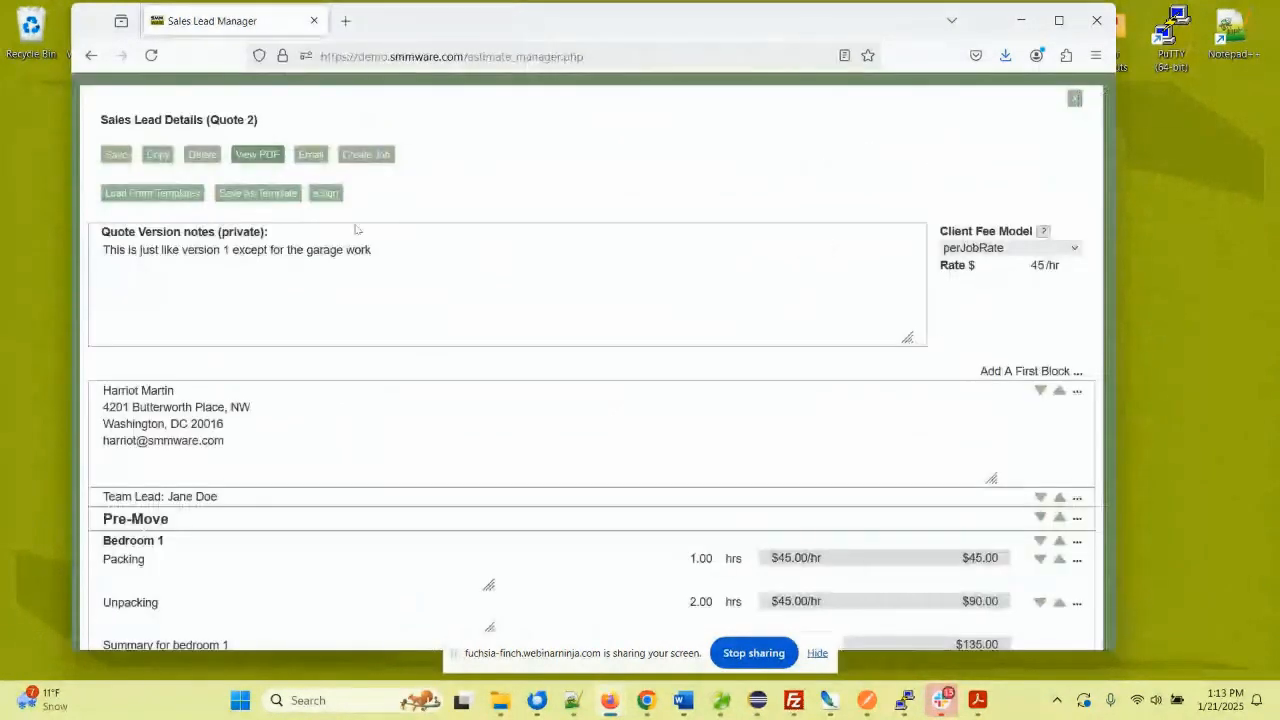
click(310, 154)
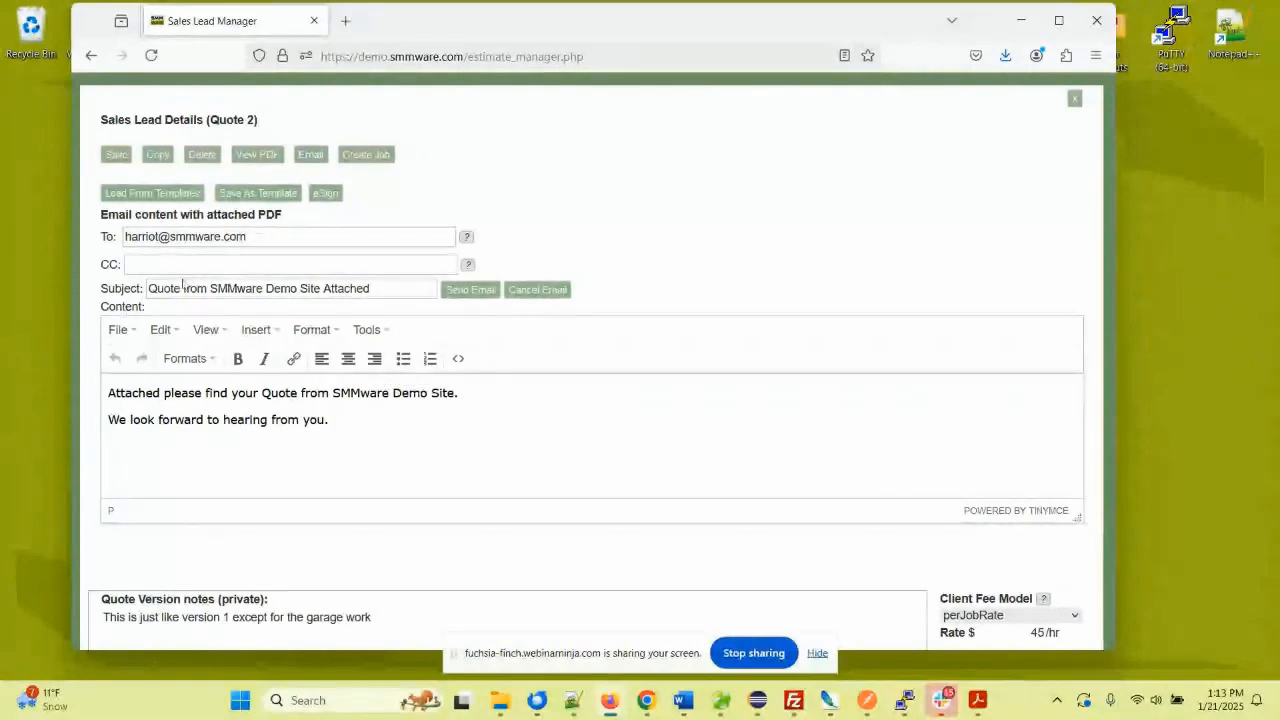
drag(383, 288, 146, 289)
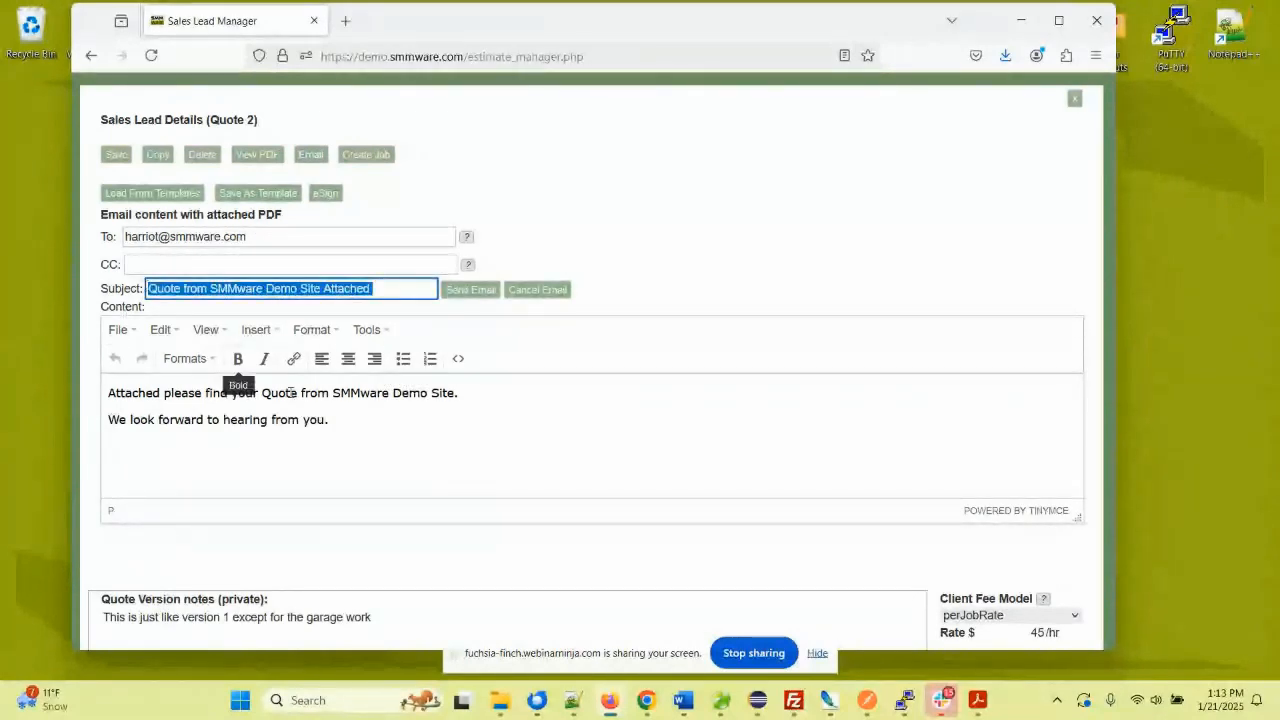
drag(335, 420, 105, 392)
click(430, 420)
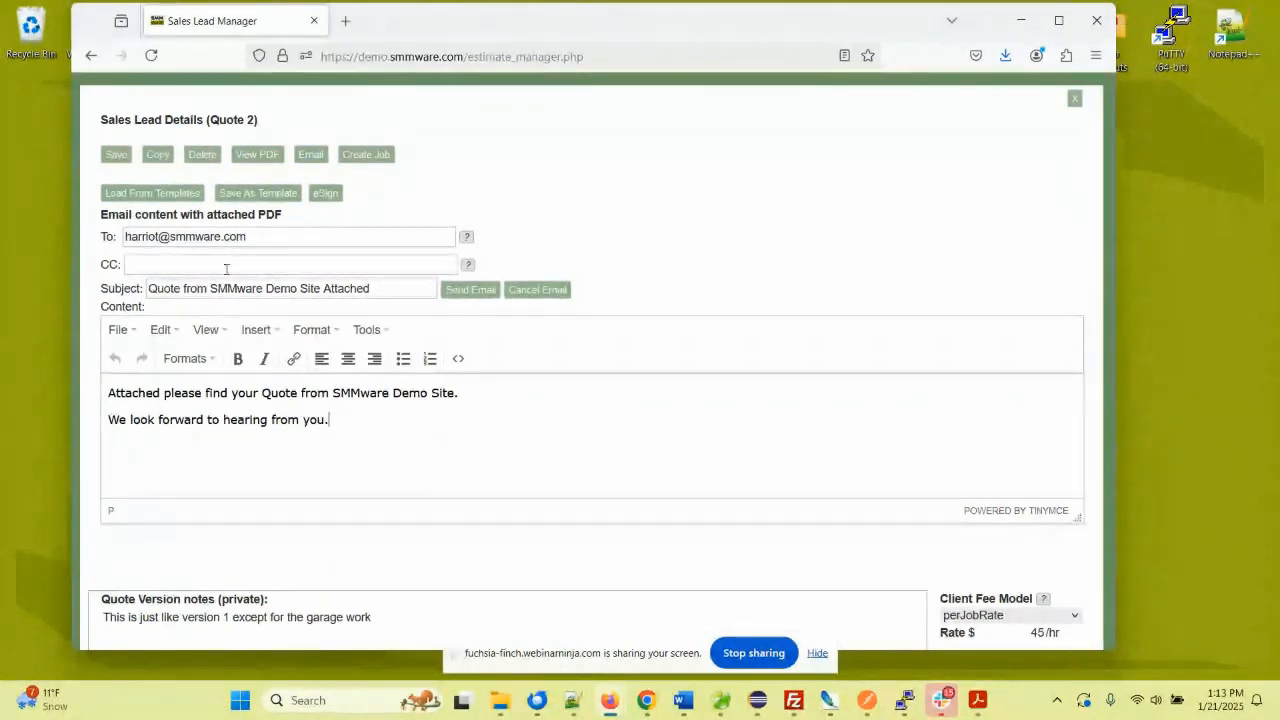
click(533, 289)
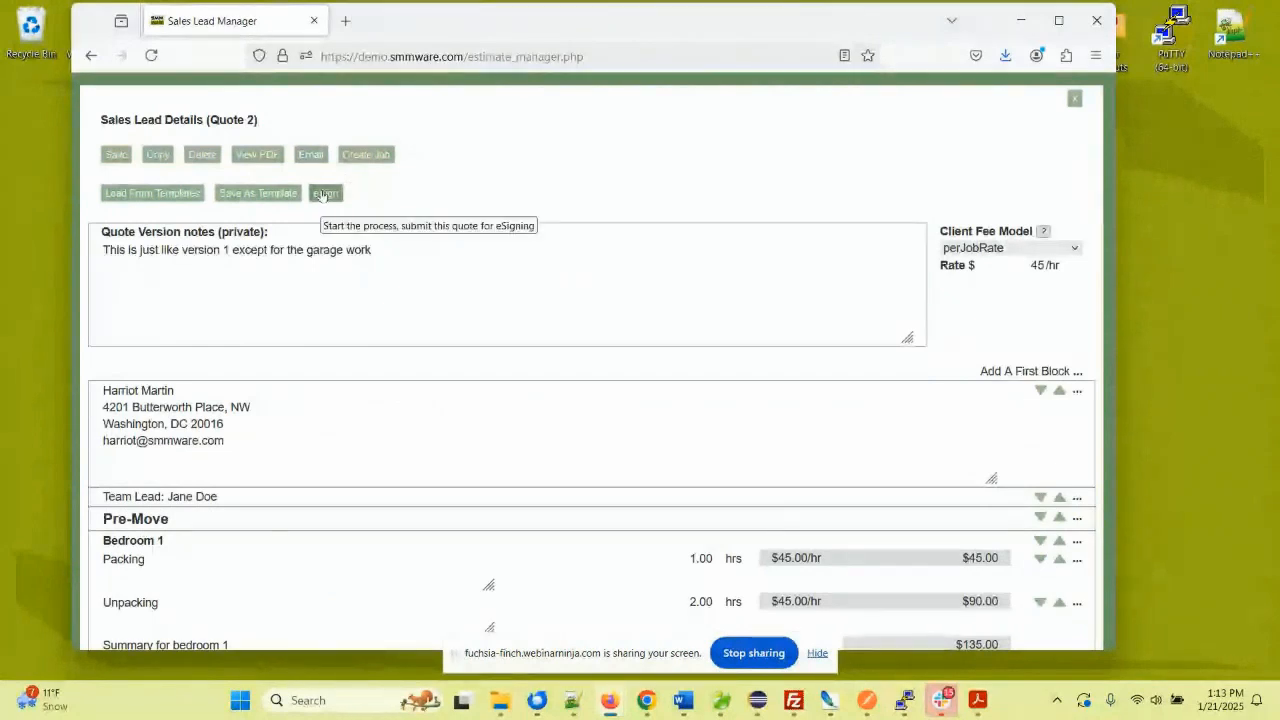
- Close the Sales Lead Details window and scroll down Sales Lead 197's editing page
click(1073, 100)
scroll(488, 334, down, 3)
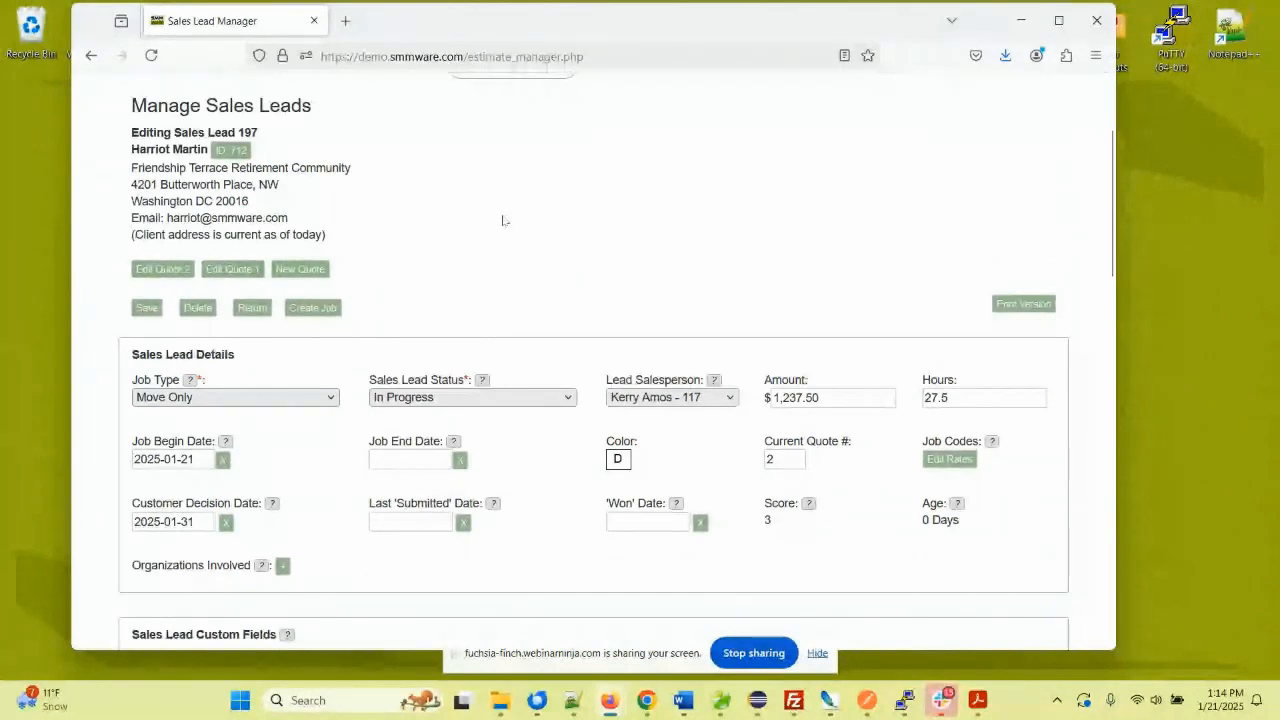
scroll(503, 220, down, 9)
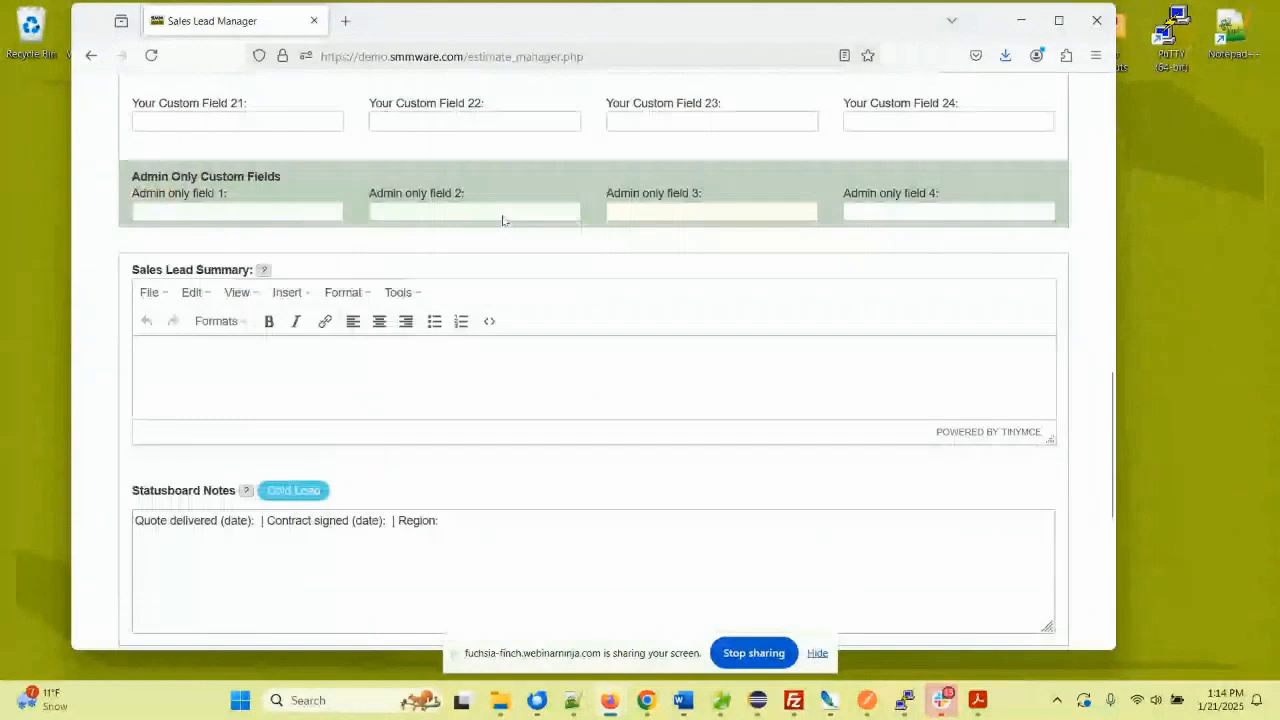
scroll(503, 215, down, 4)
scroll(360, 349, down, 2)
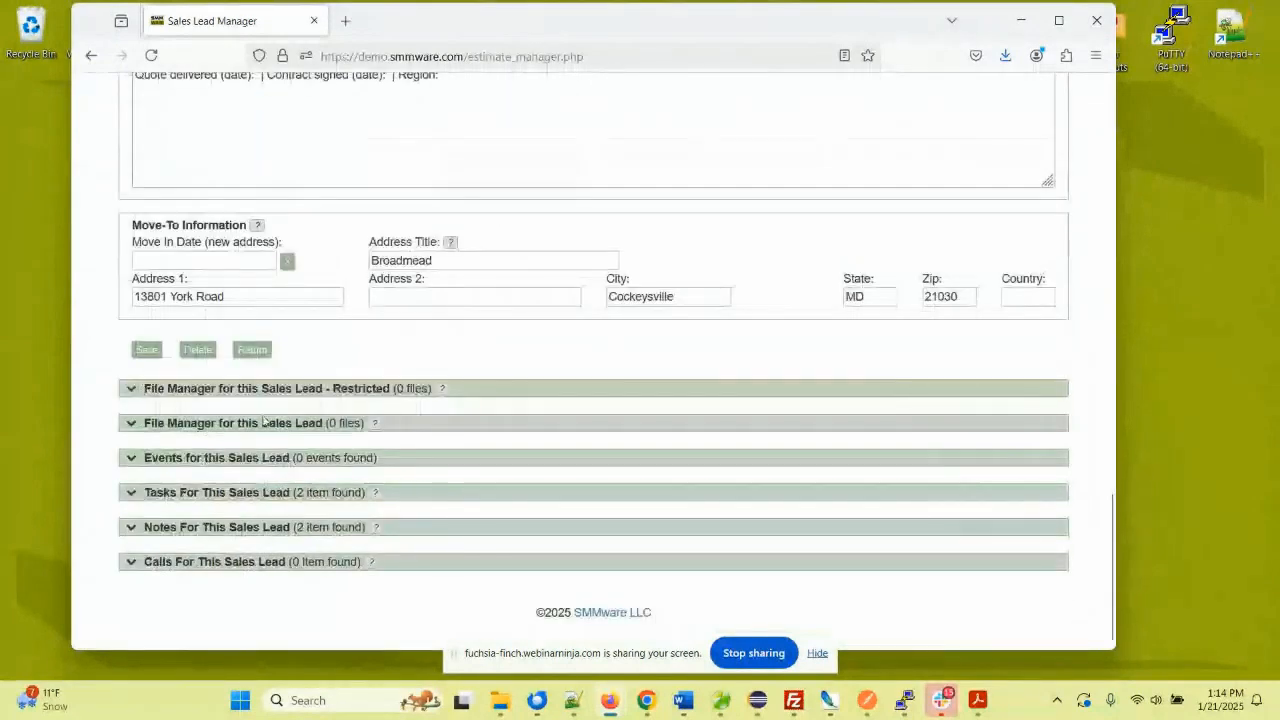
- Expand the sales lead's File Manager and select five home1 room photos for upload
click(177, 425)
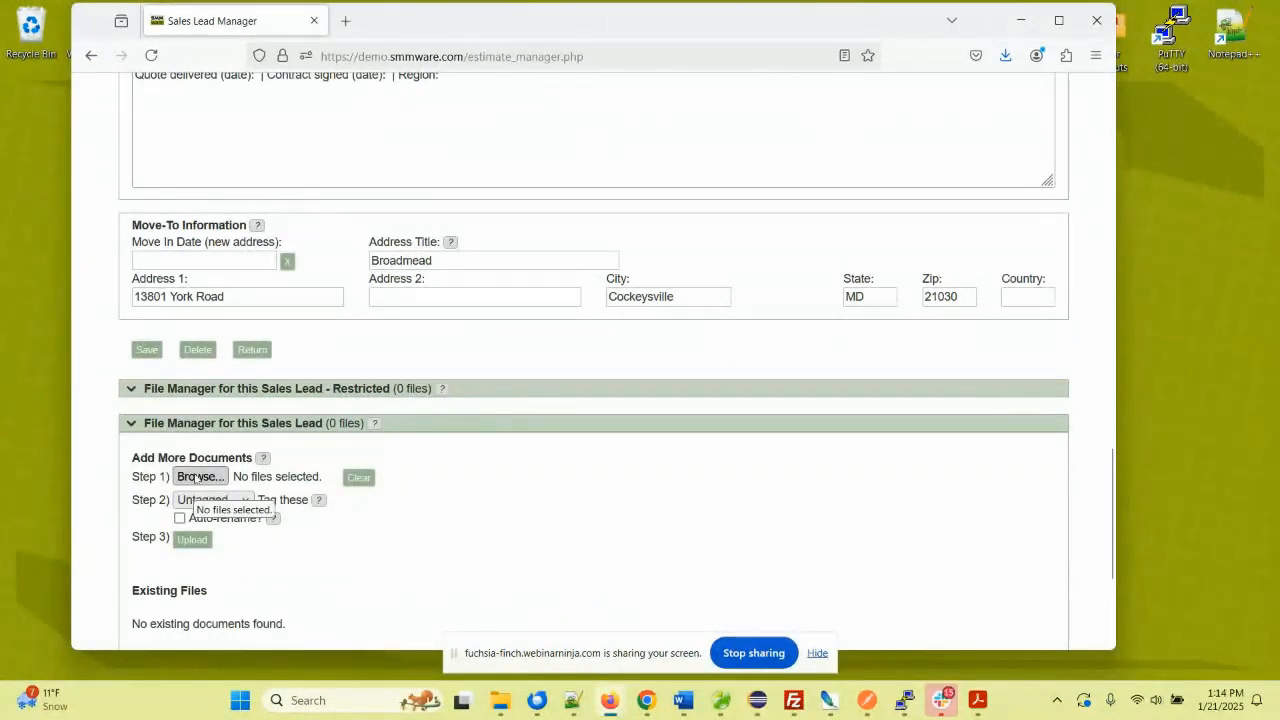
click(197, 477)
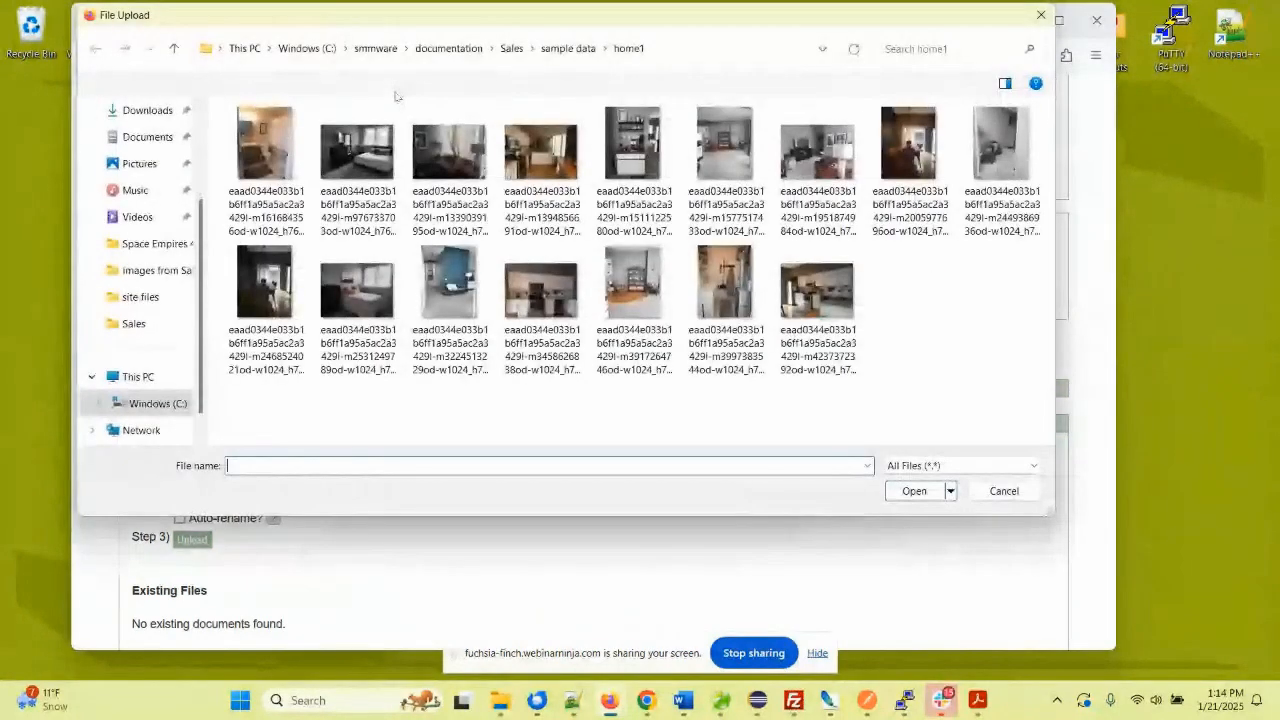
click(265, 150)
shift+click(632, 160)
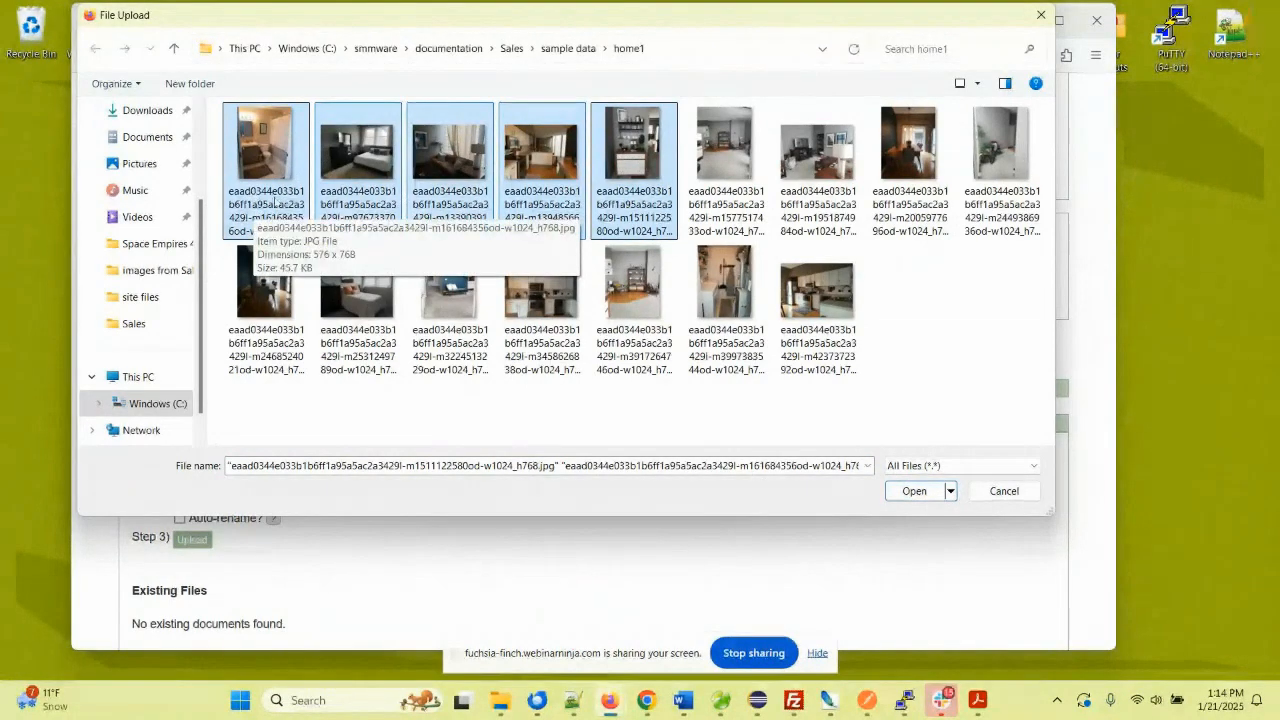
click(914, 490)
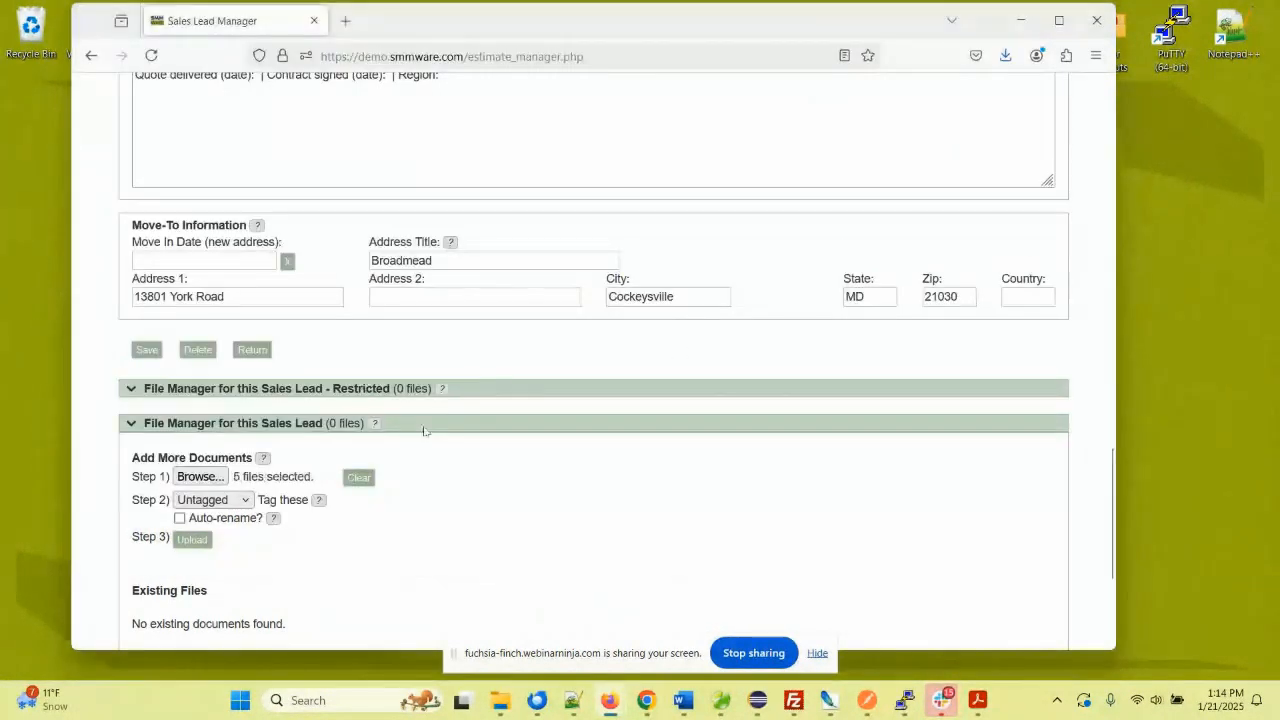
- Upload the five photos with automatic renaming on, tagged Bedroom1
scroll(403, 366, down, 2)
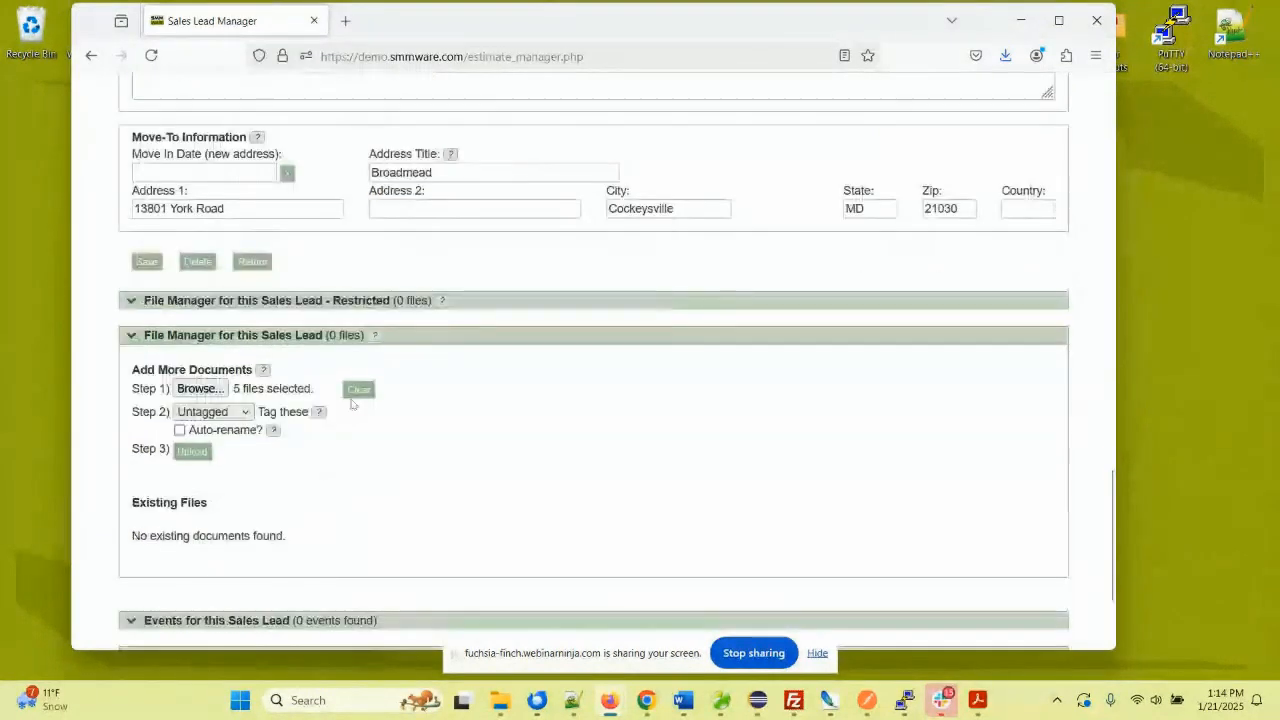
click(180, 430)
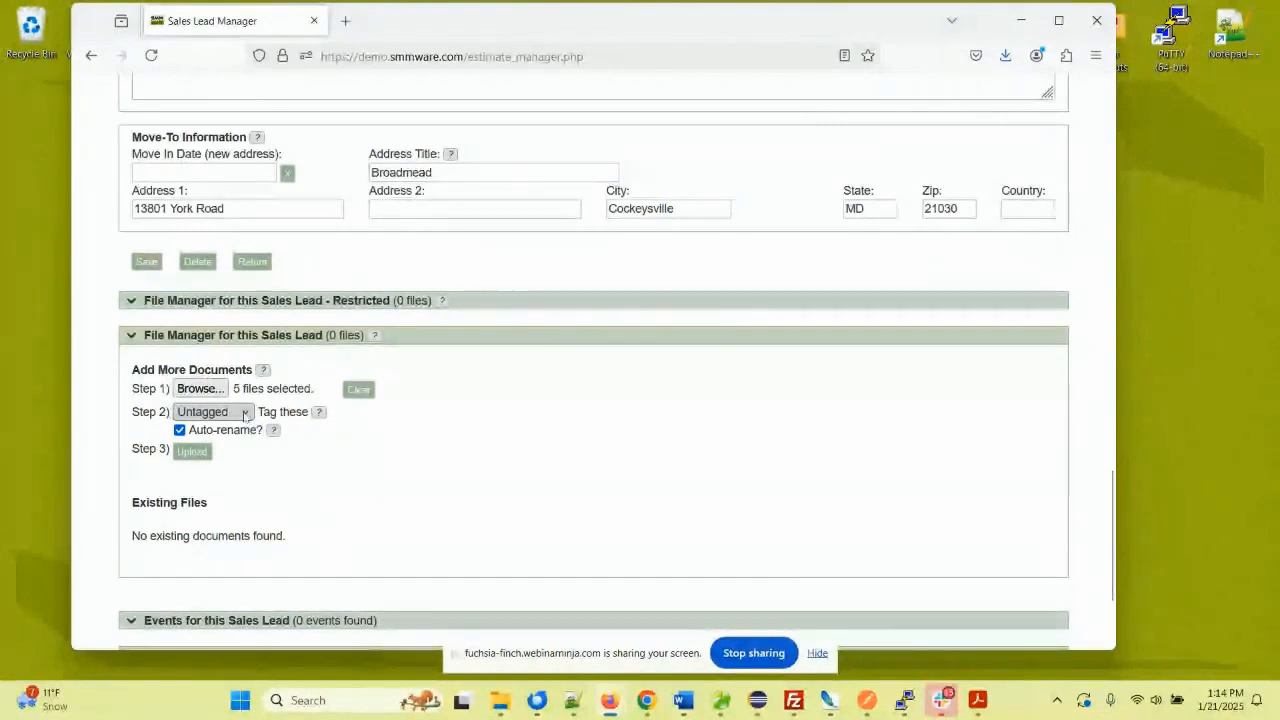
click(244, 414)
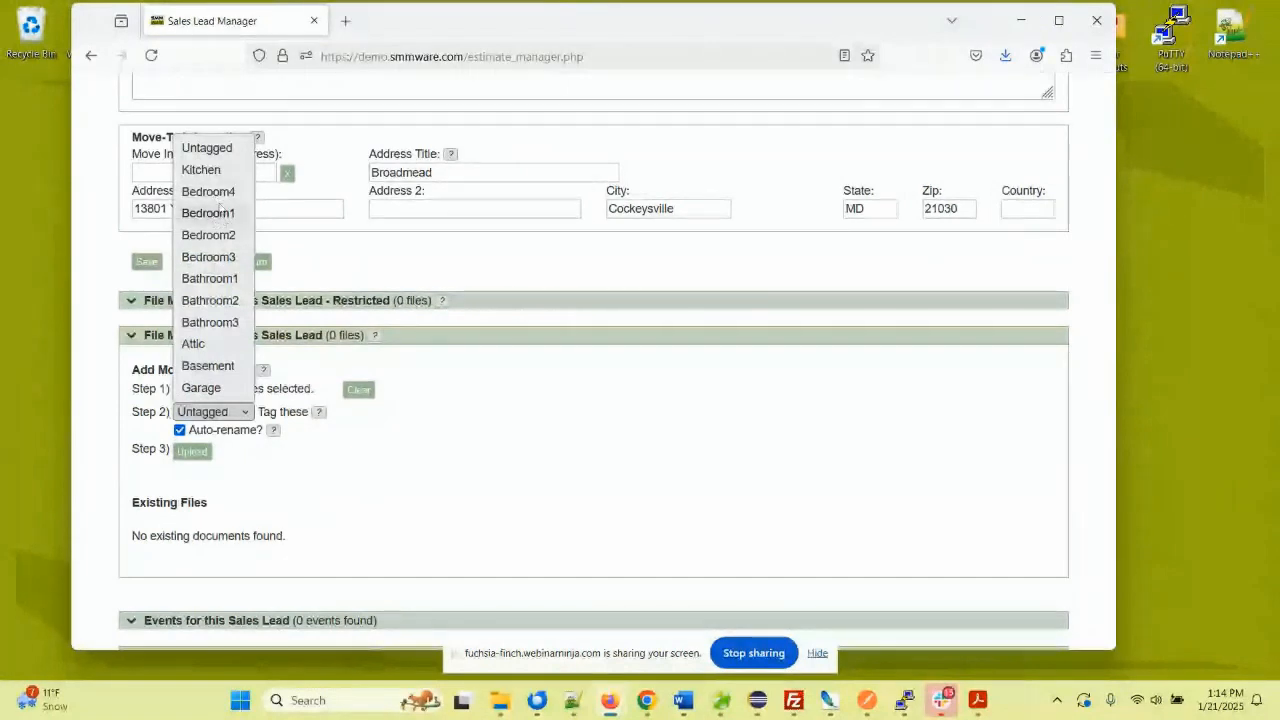
click(212, 213)
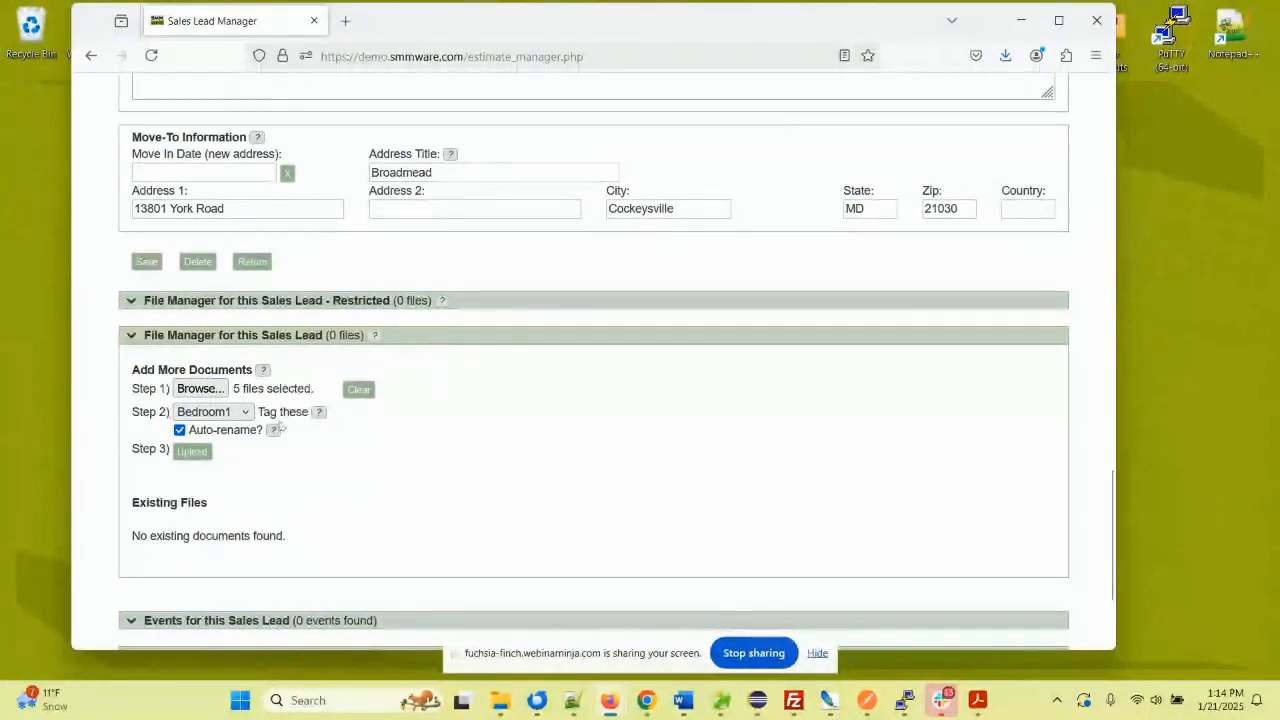
click(192, 452)
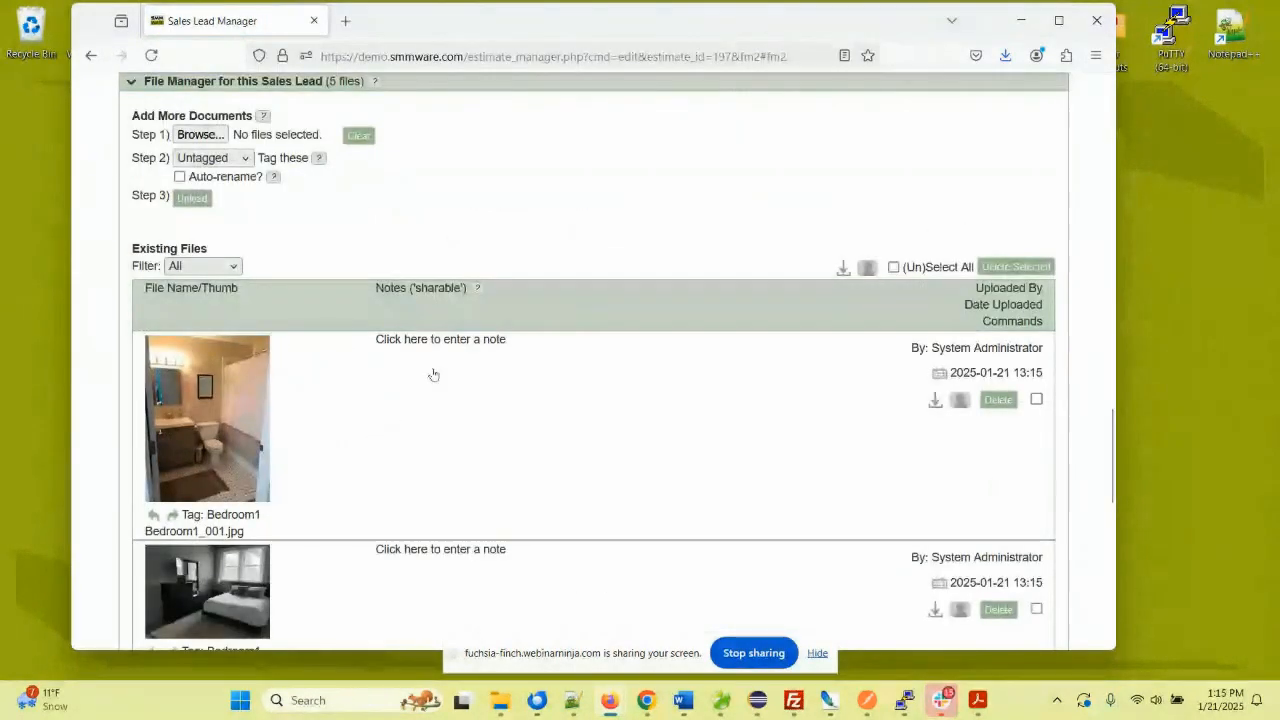
scroll(433, 374, down, 3)
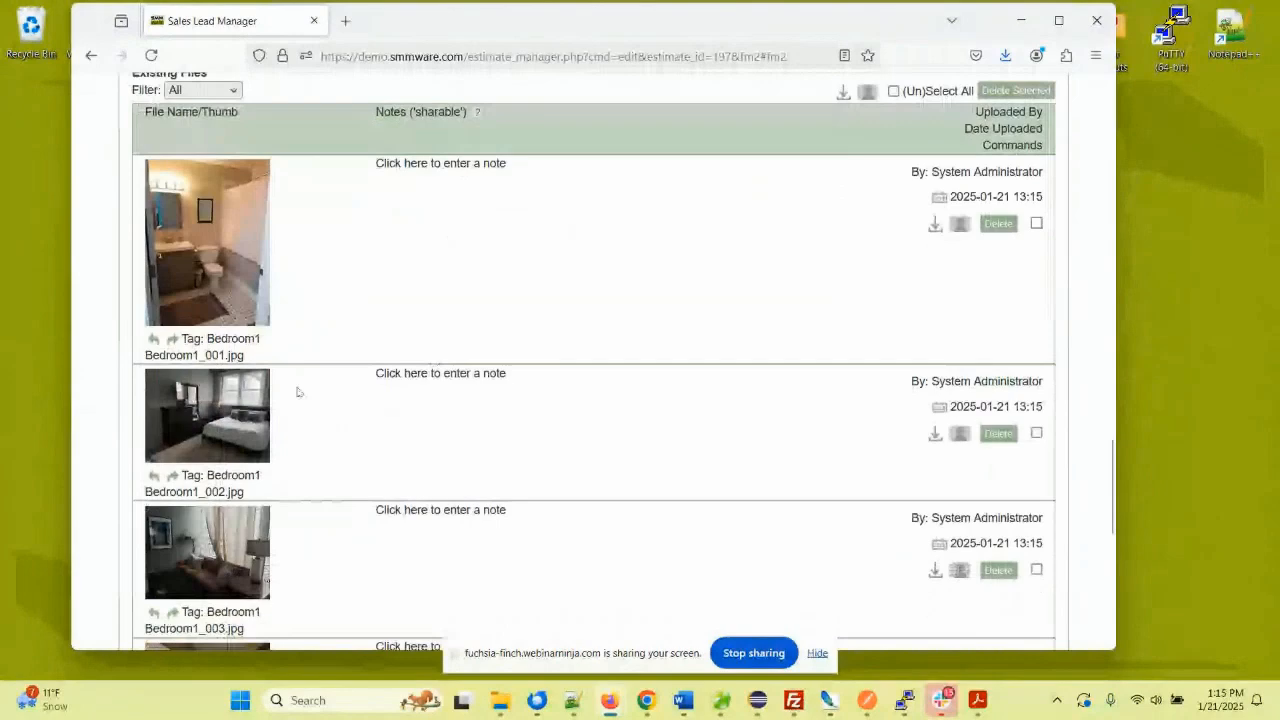
scroll(296, 392, down, 2)
click(210, 330)
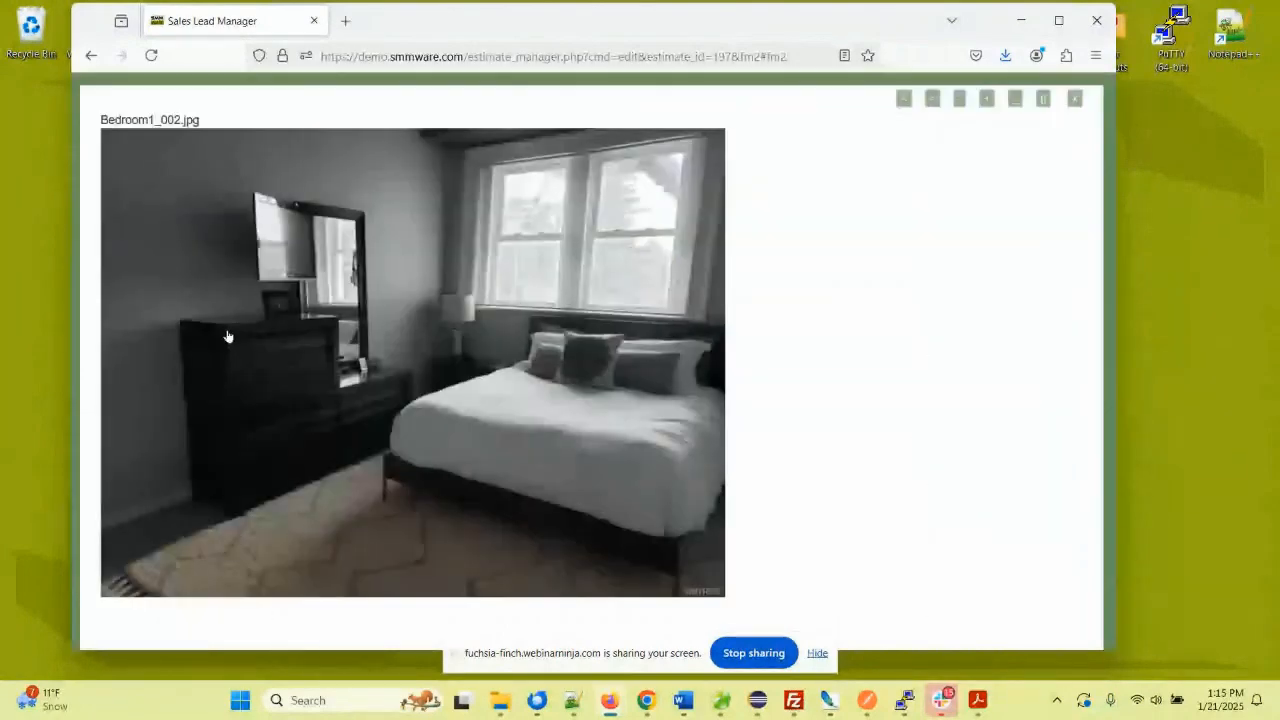
click(663, 291)
click(680, 284)
click(686, 281)
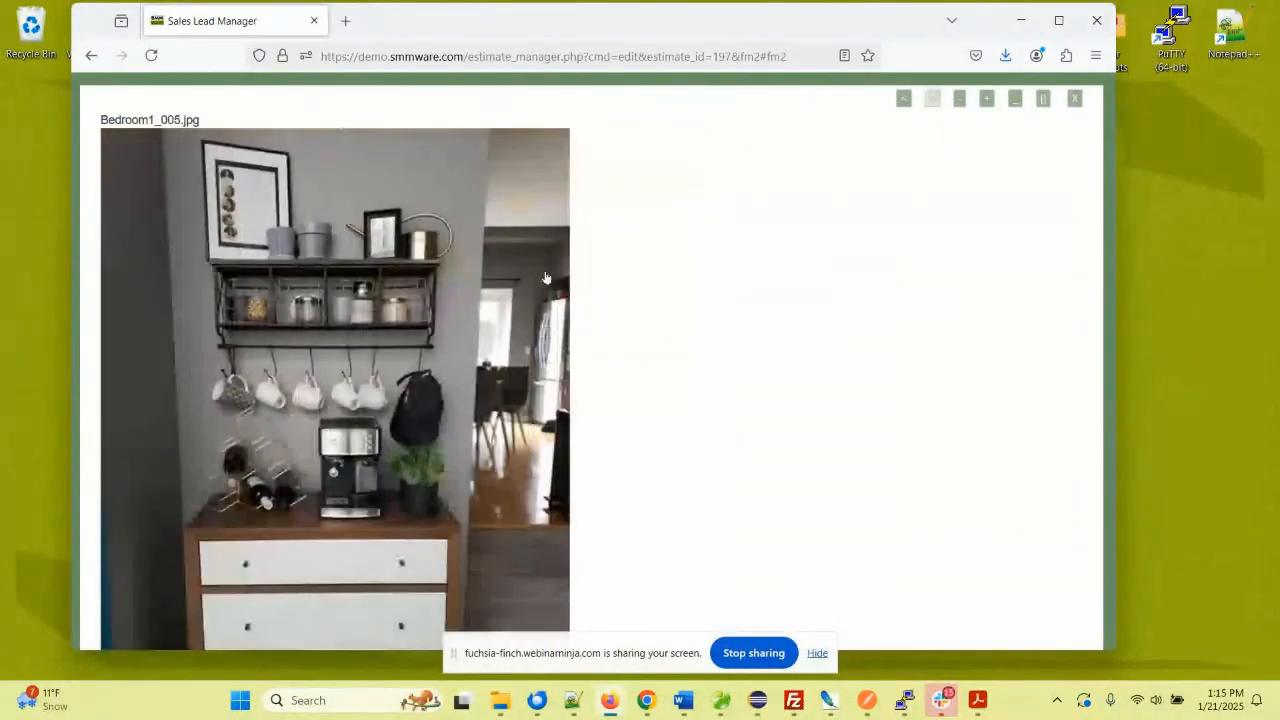
click(206, 271)
click(206, 271)
click(206, 271)
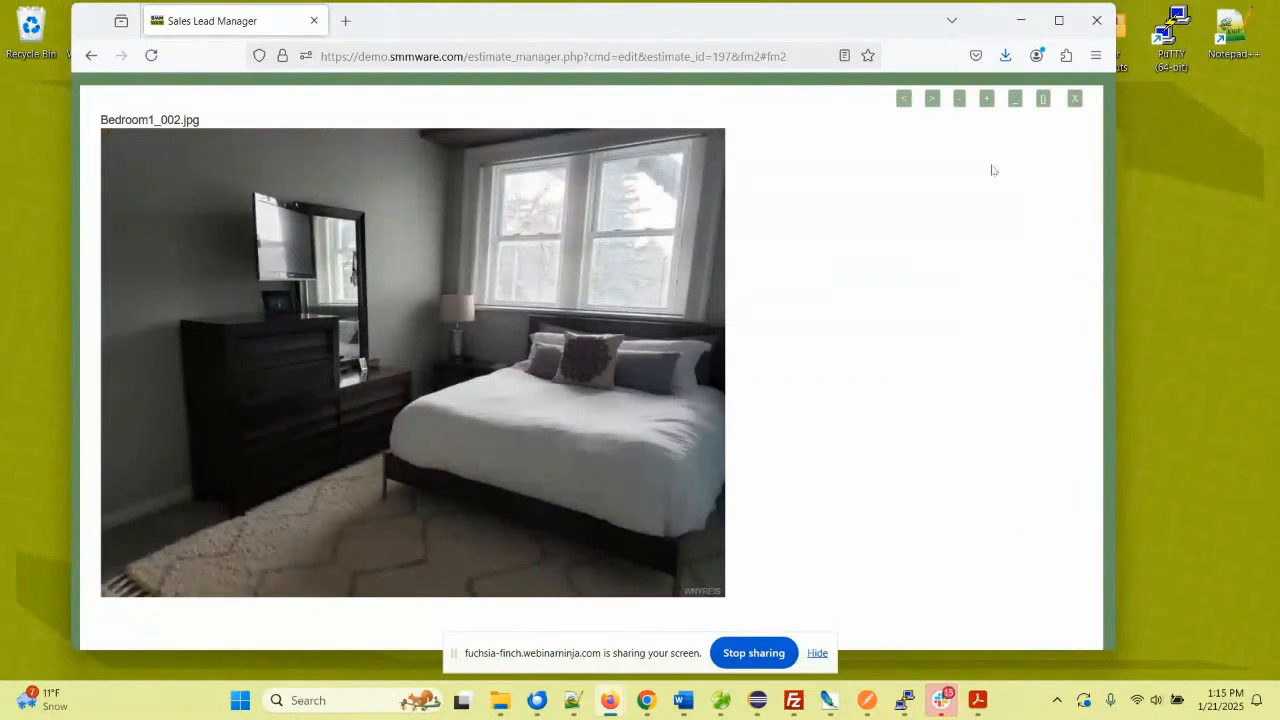
click(1075, 98)
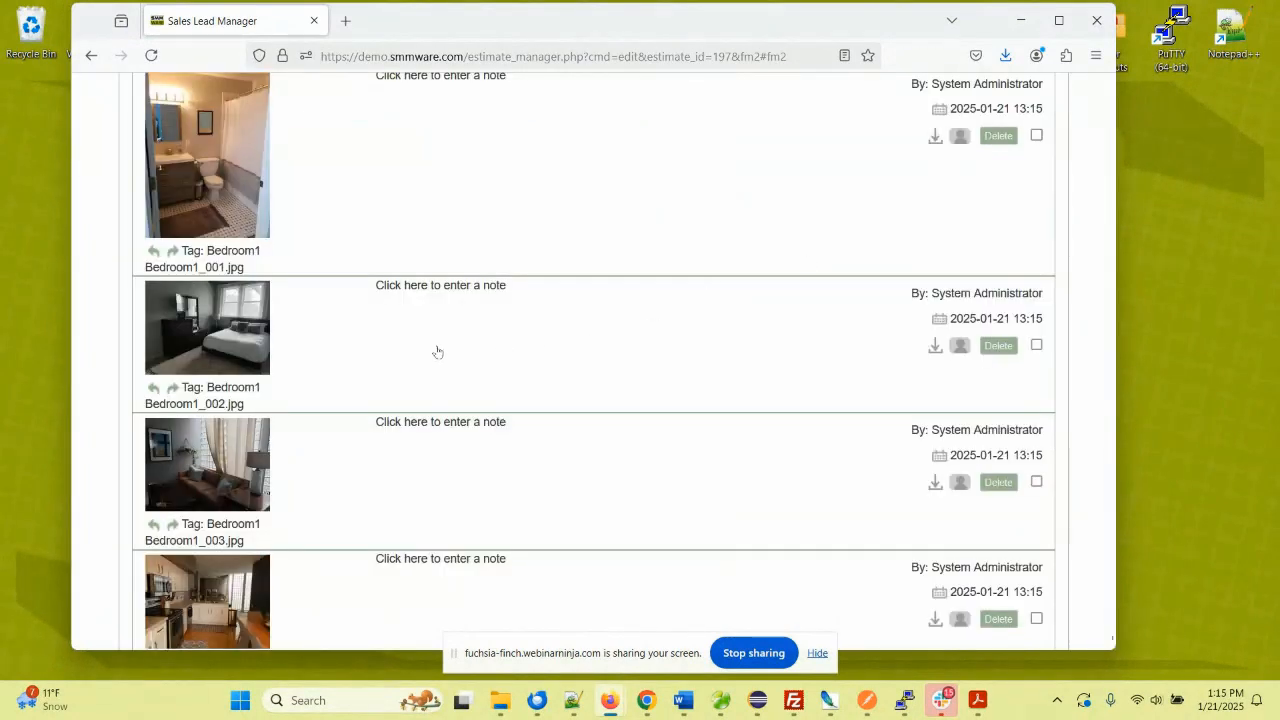
- Write and save the note 'The bed will be taken by the daughter' beside Bedroom1_002.jpg
click(456, 290)
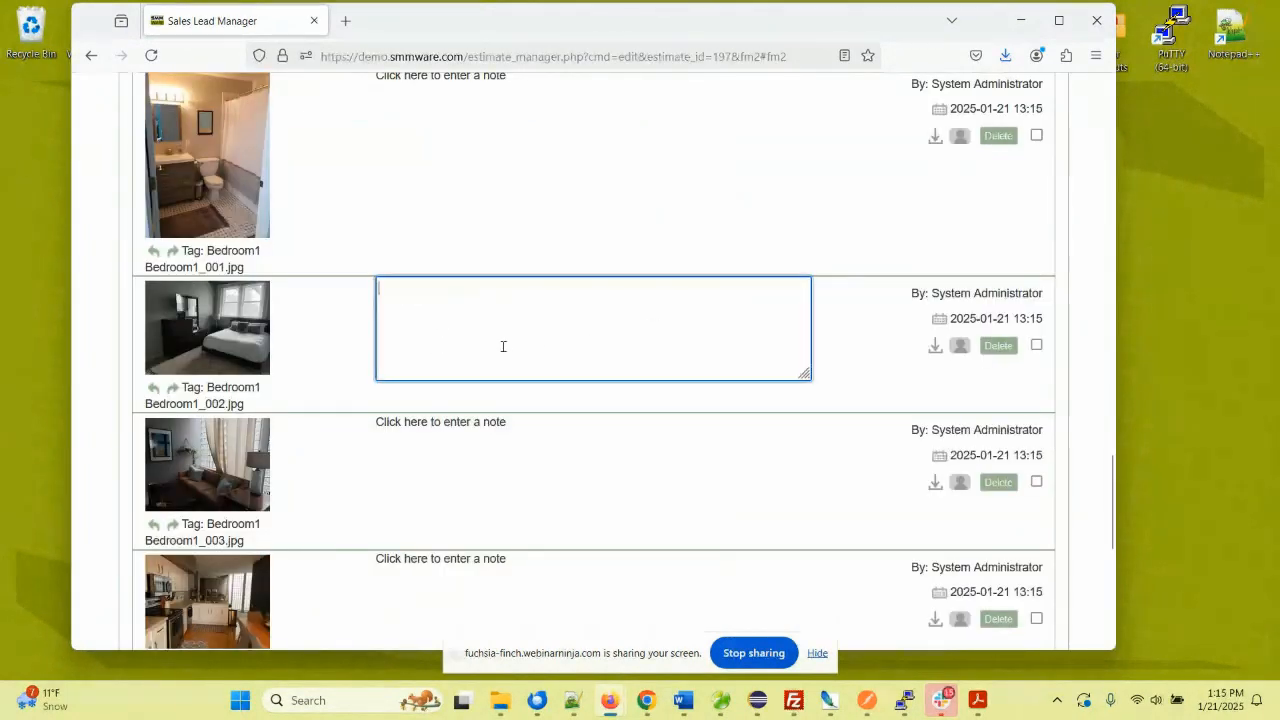
text(TH)
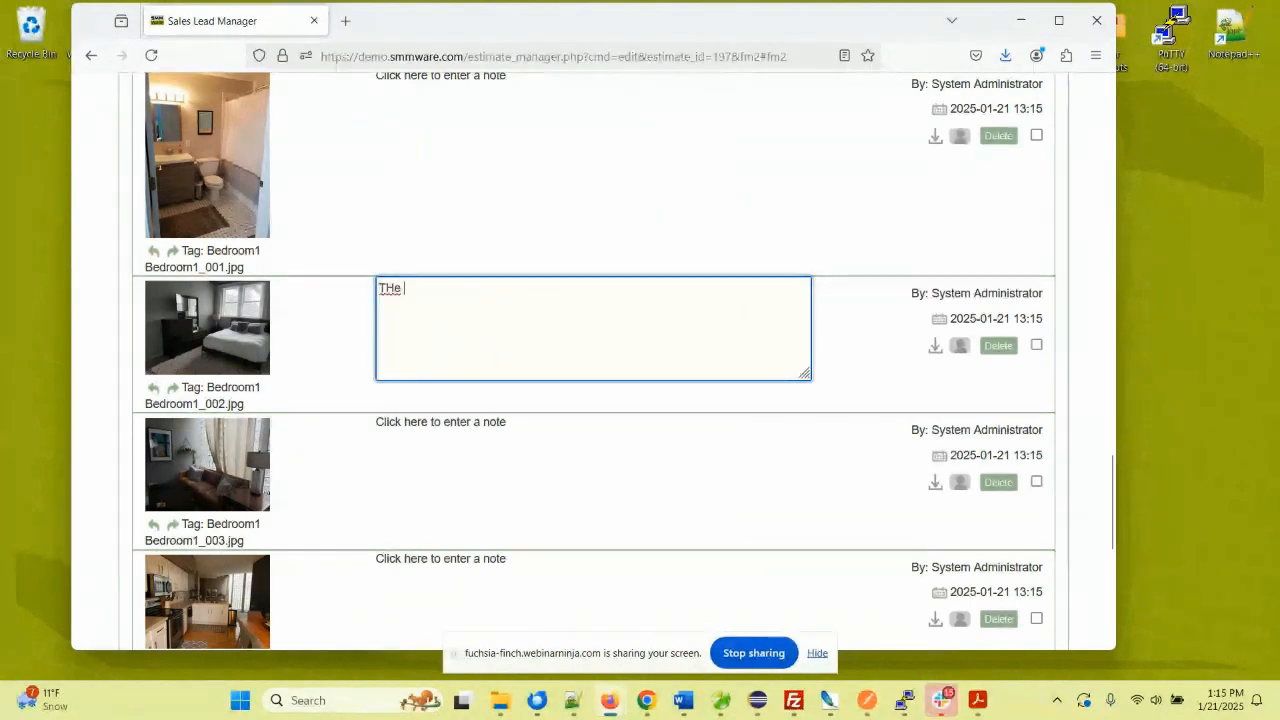
key(BackSpace)
text(he bed w)
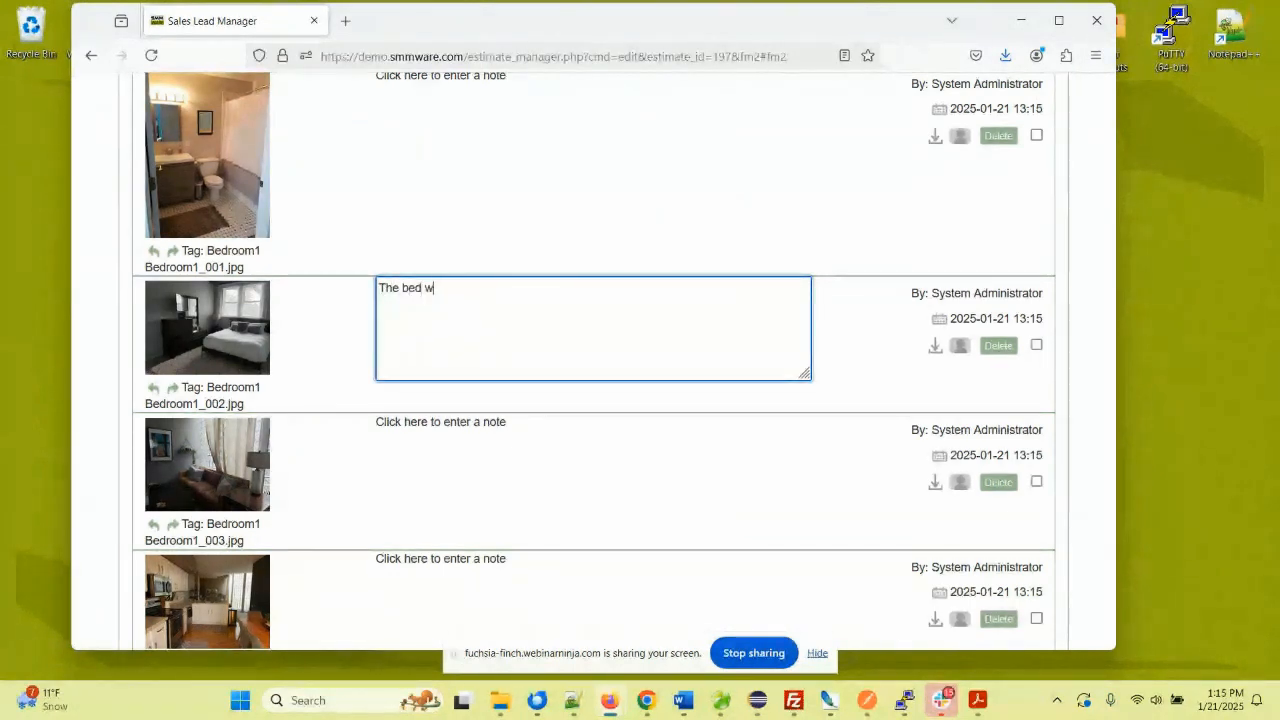
text(ill be taken by)
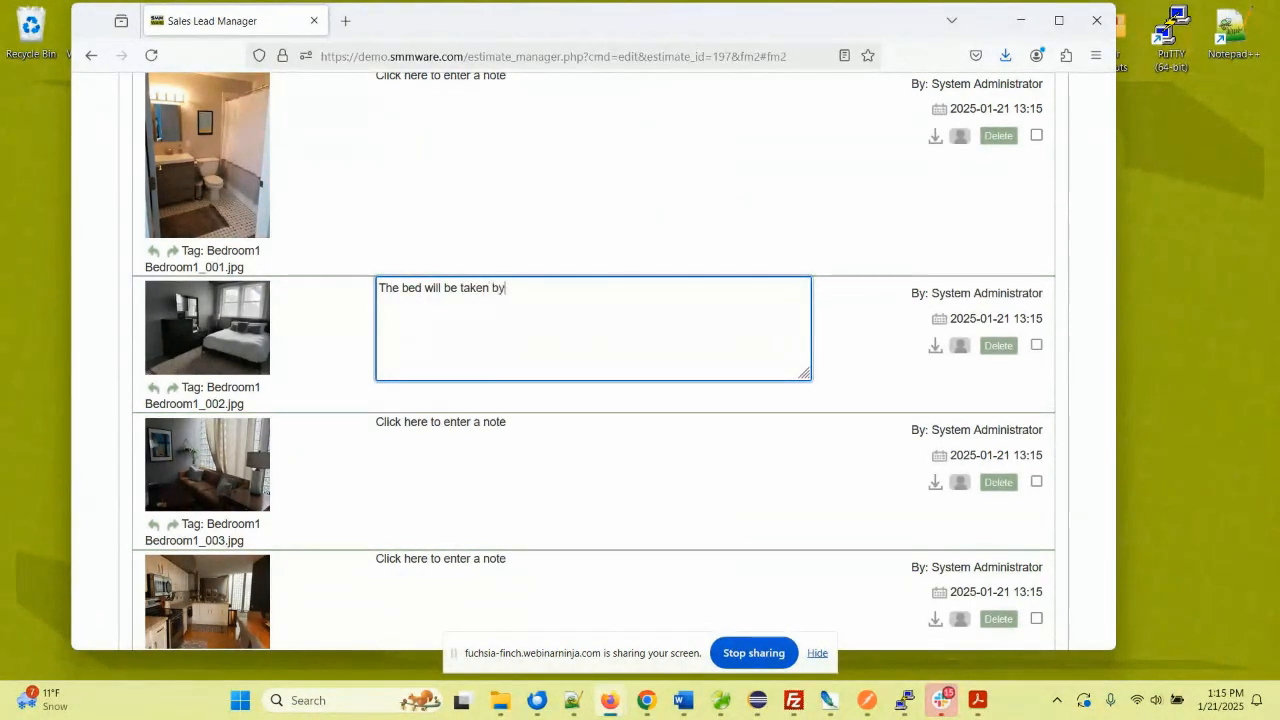
text( the daughter)
click(337, 326)
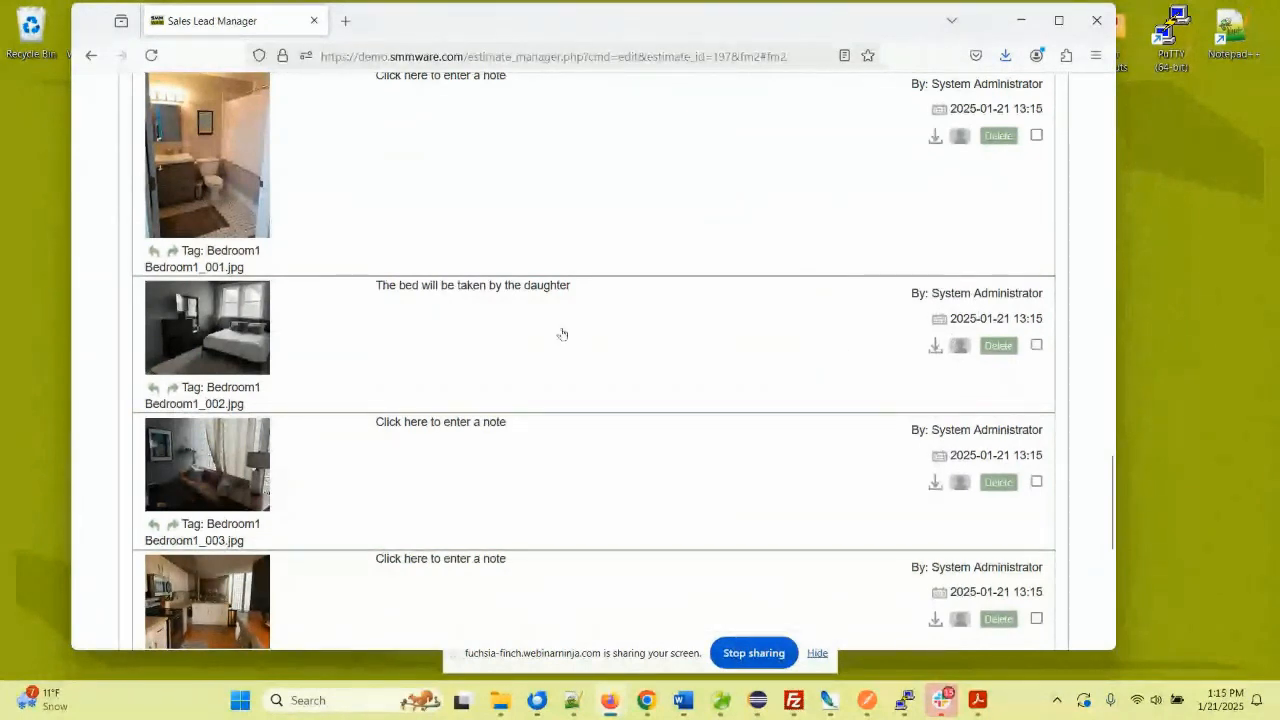
scroll(348, 312, up, 5)
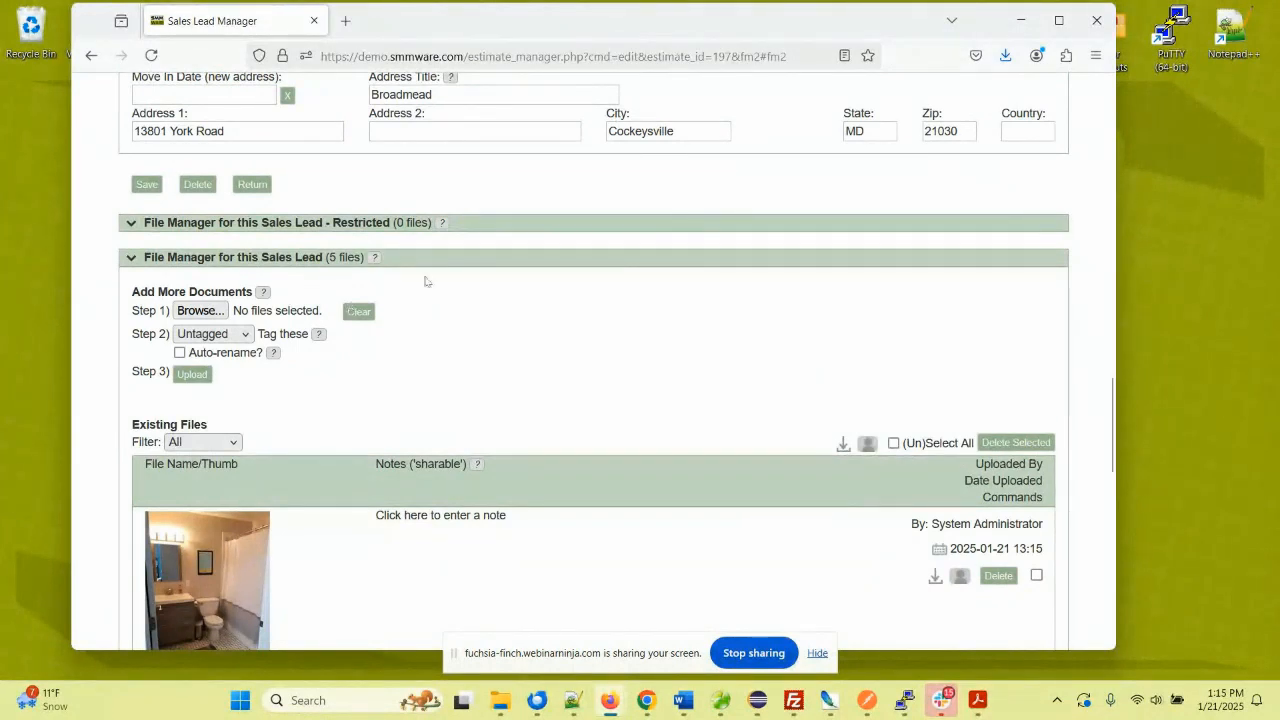
- Collapse the File Manager section and return to the Manage Sales Leads list of 159 leads
click(168, 262)
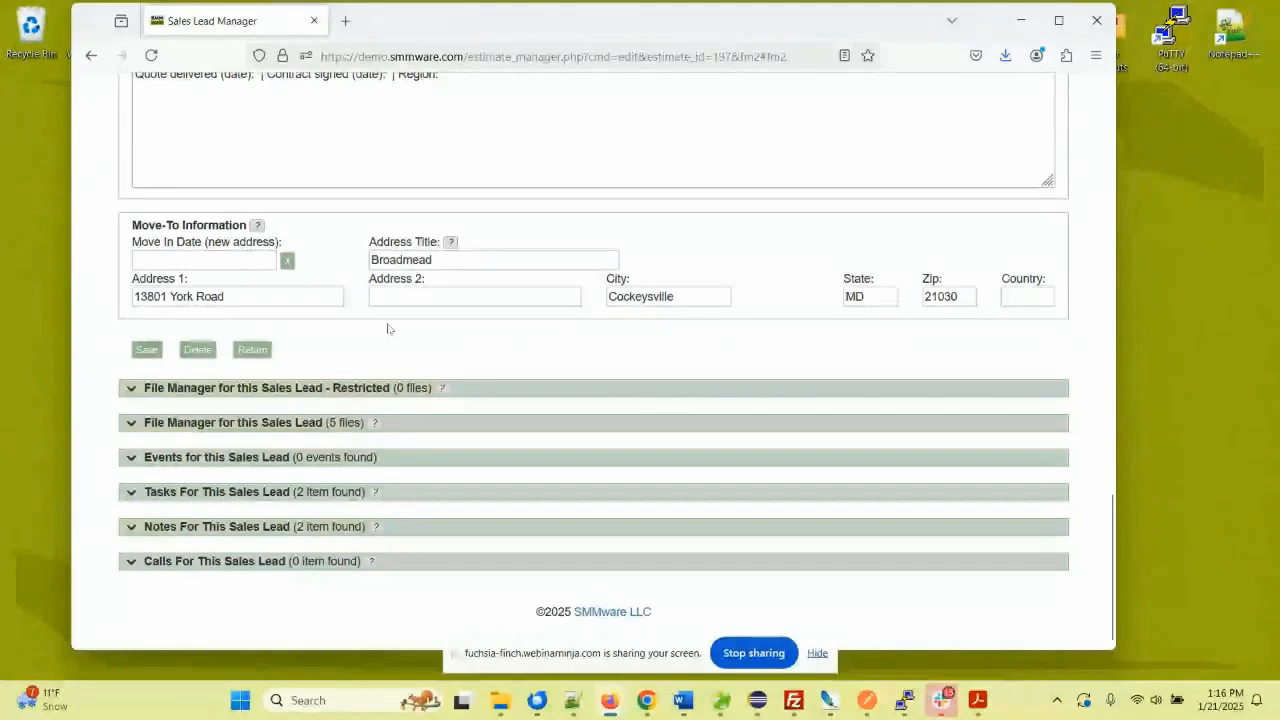
scroll(388, 328, up, 2)
scroll(389, 328, up, 3)
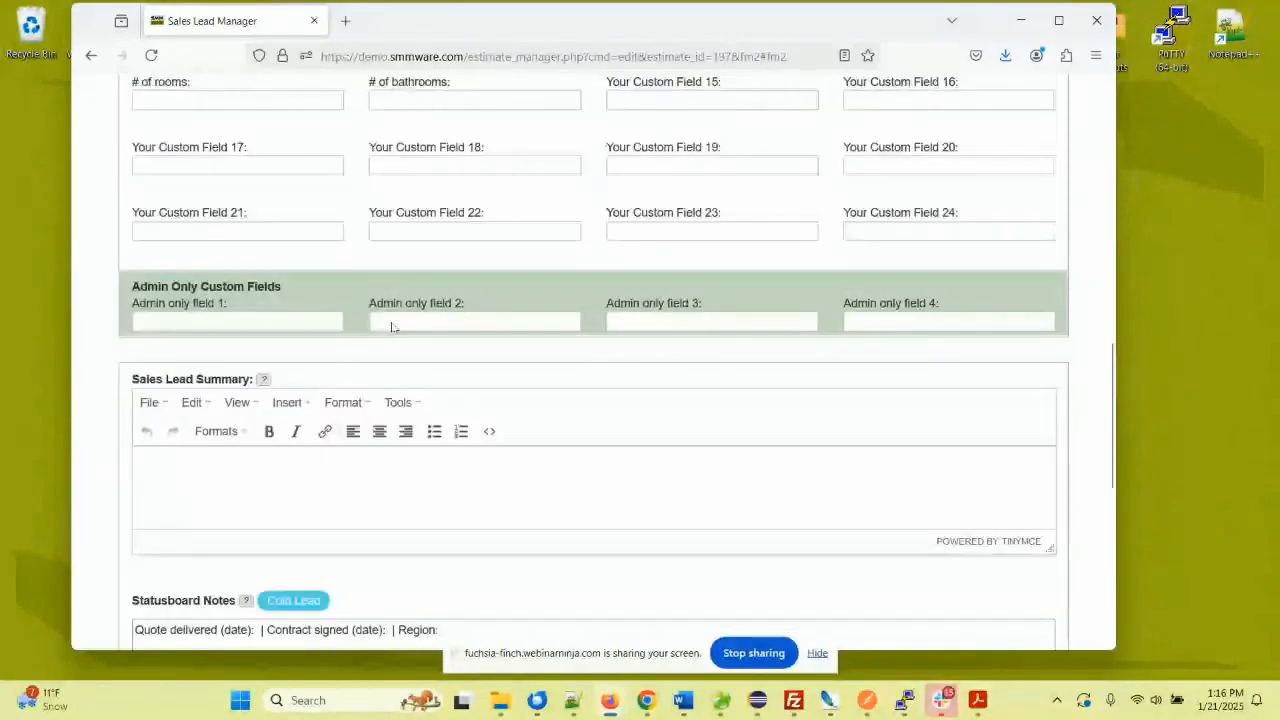
scroll(391, 327, up, 7)
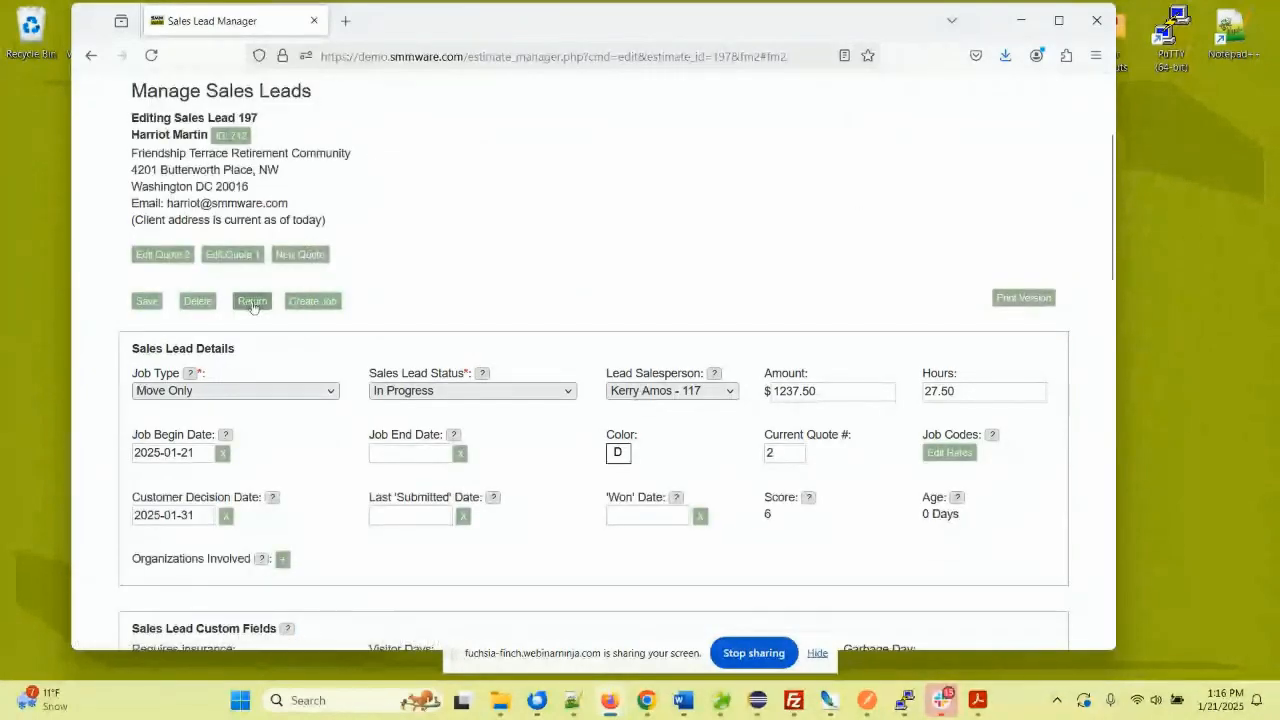
click(252, 302)
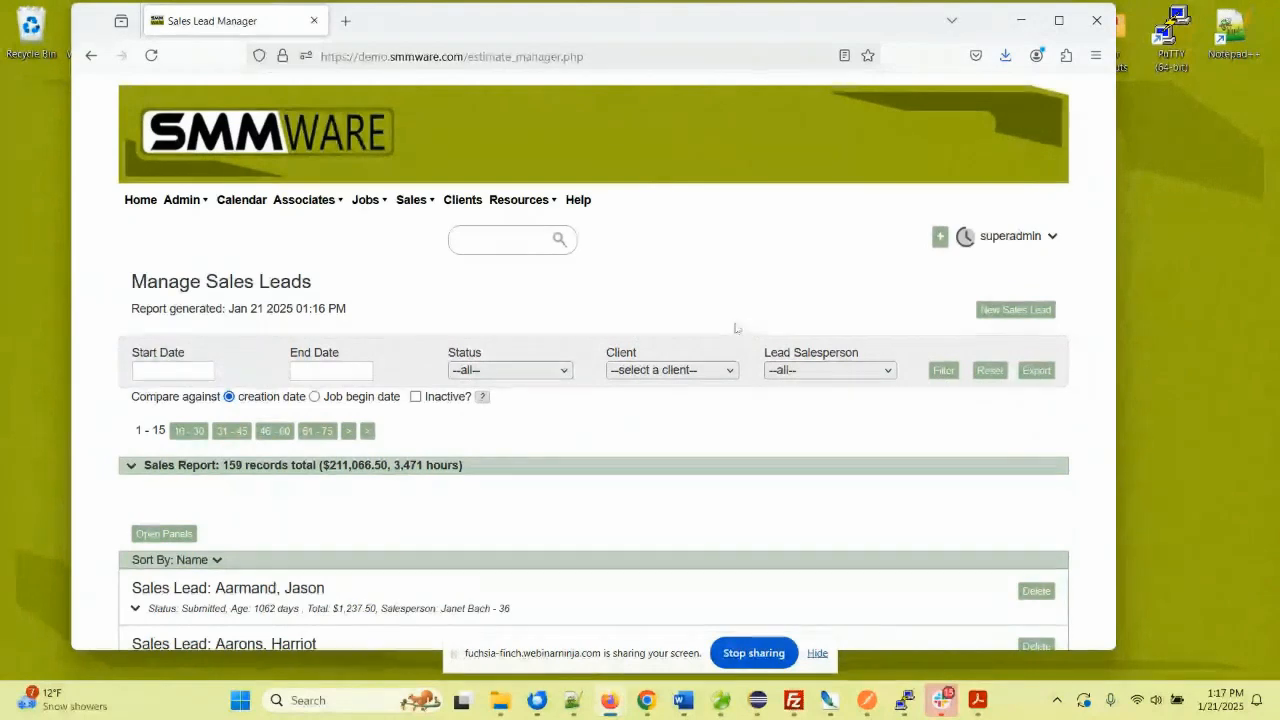
- Expand the Sales Report summary to review its status breakdown, then collapse it again
scroll(200, 380, down, 2)
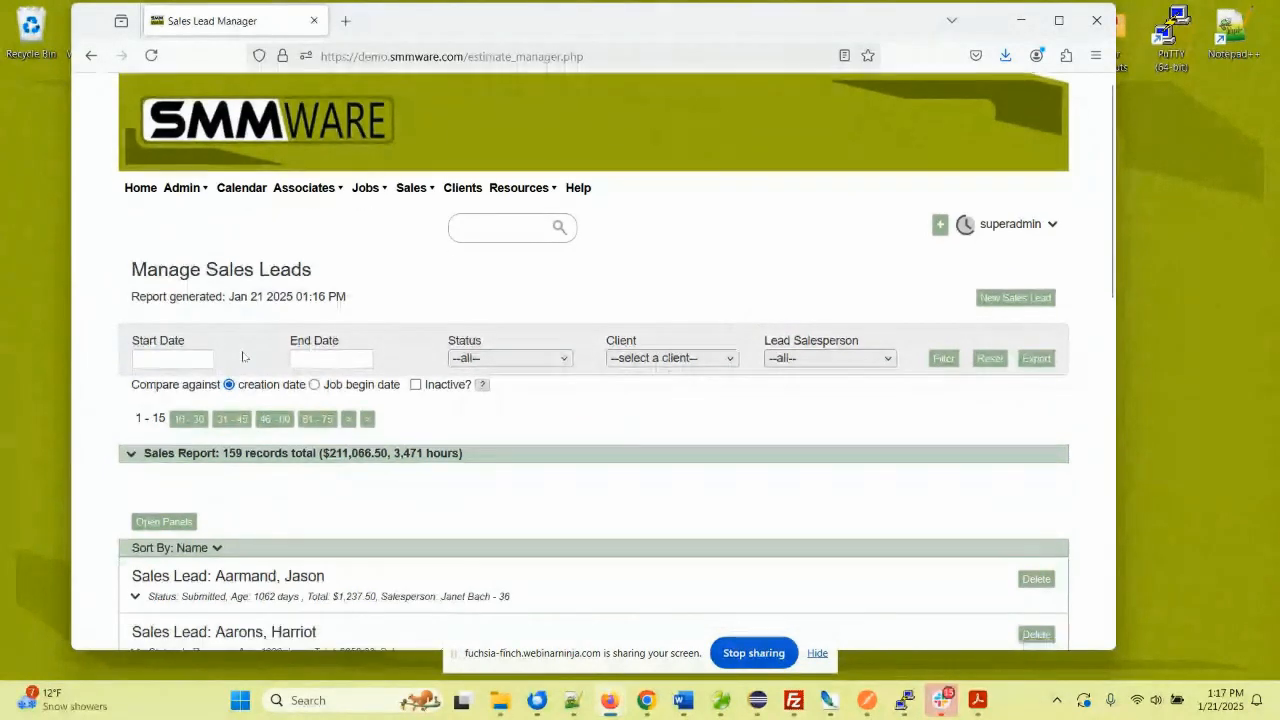
click(131, 377)
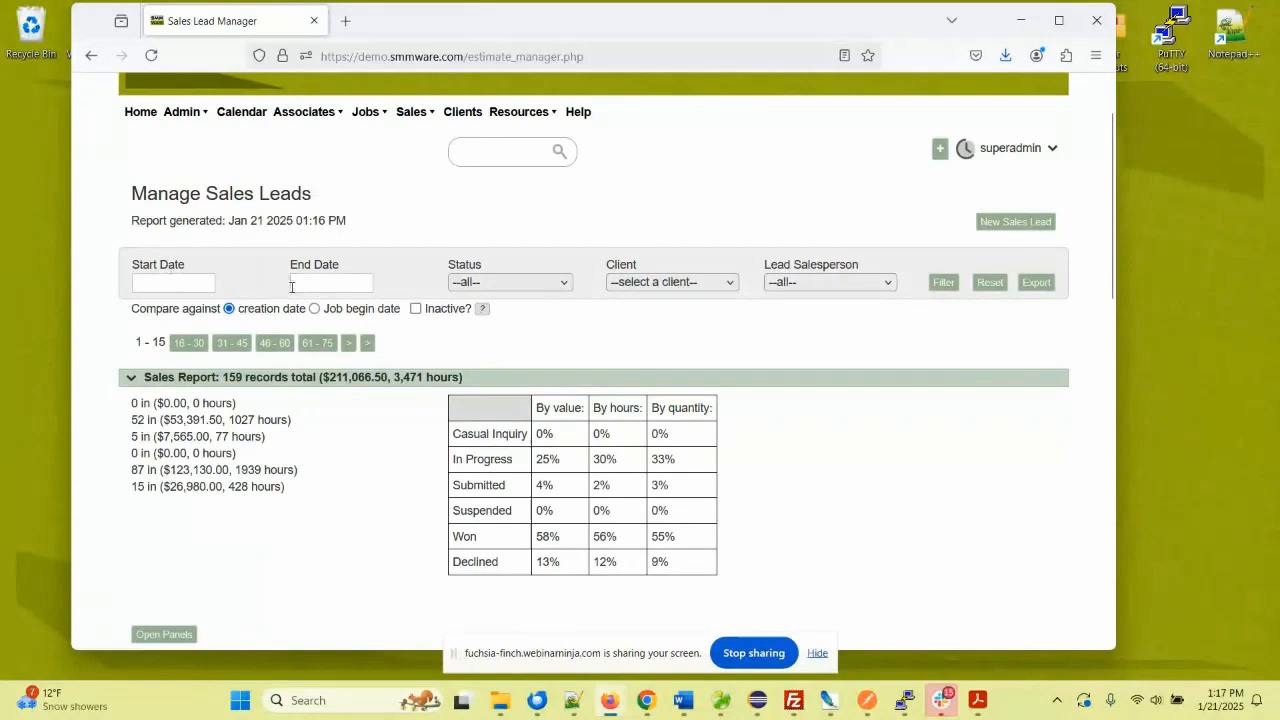
click(131, 380)
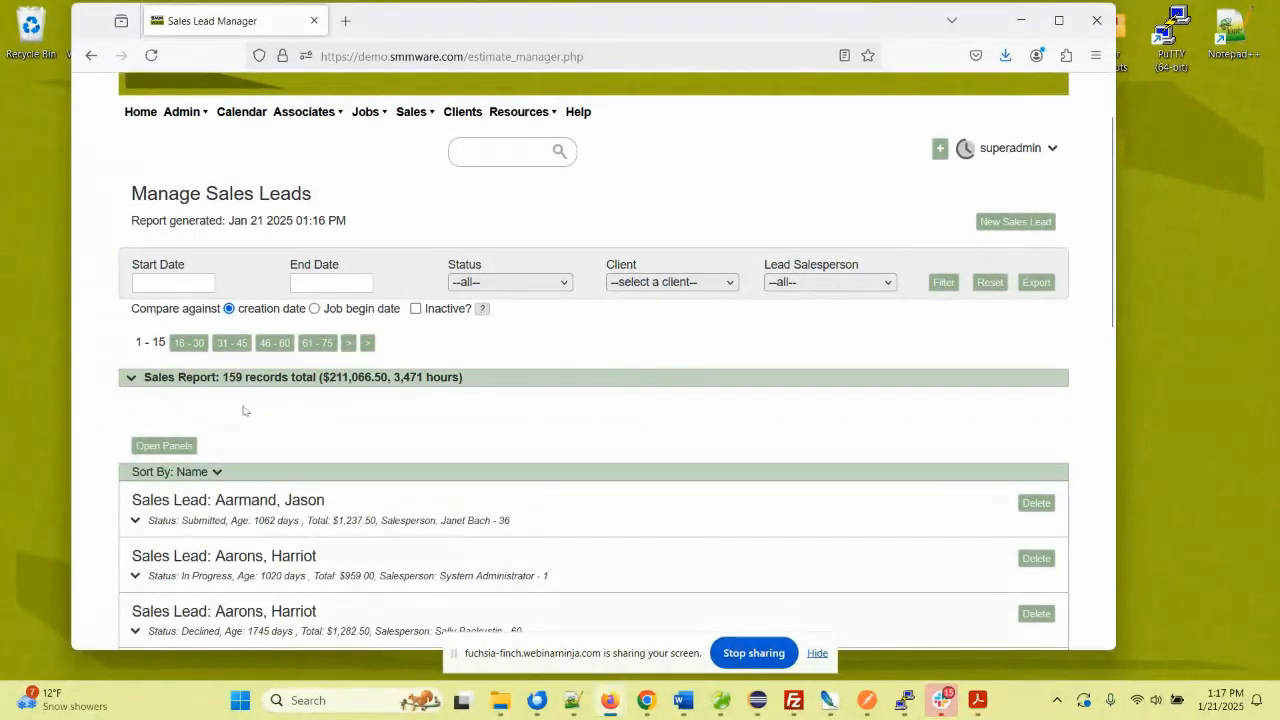
scroll(270, 397, up, 2)
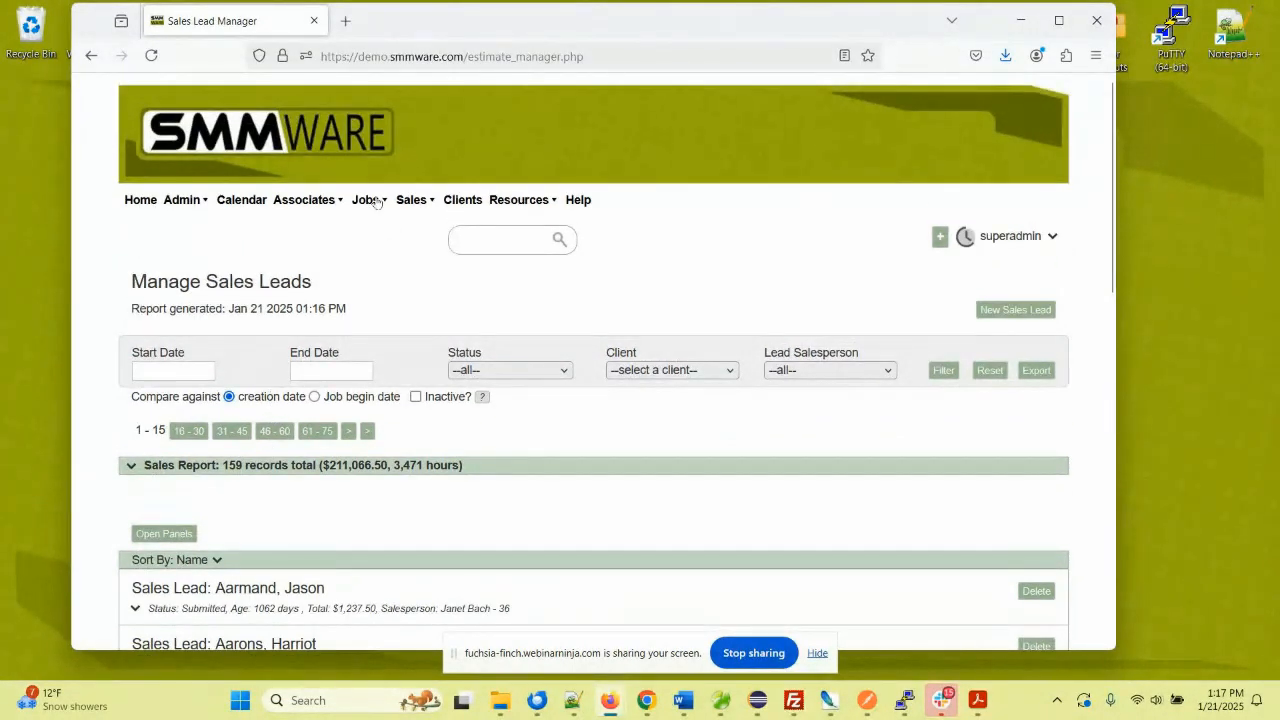
mouse_move(370, 203)
click(388, 226)
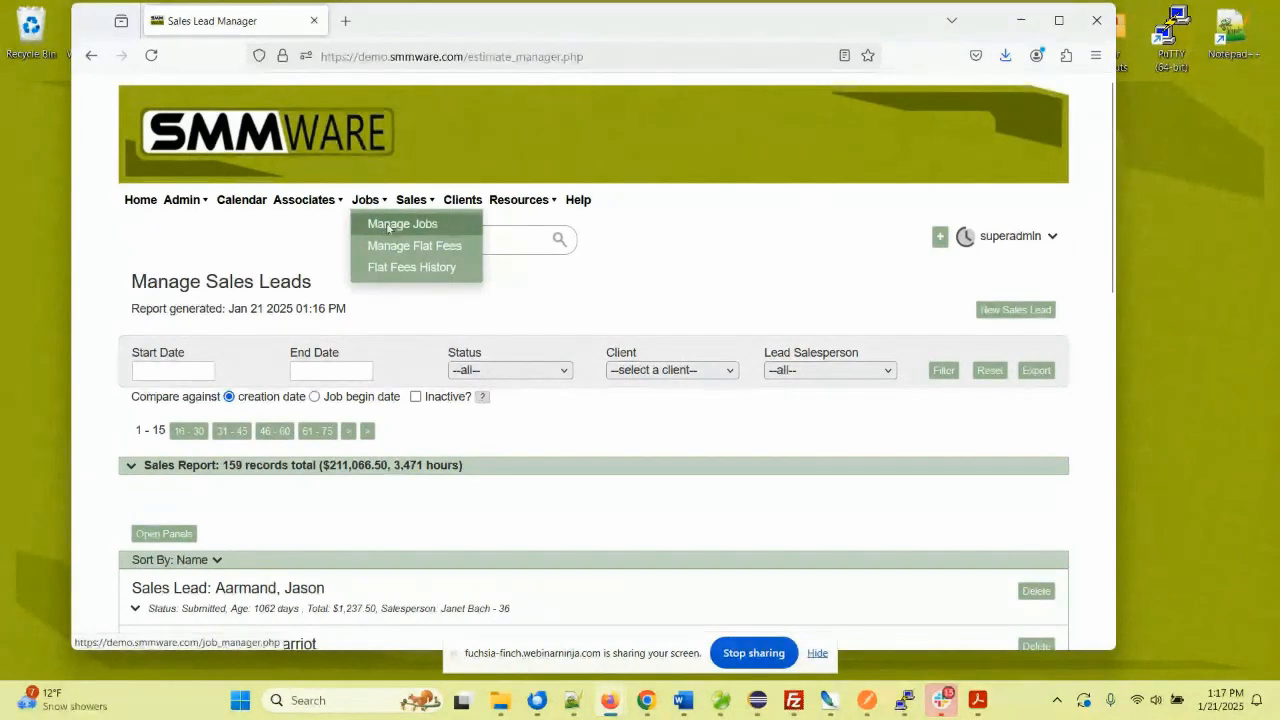
scroll(320, 393, down, 1)
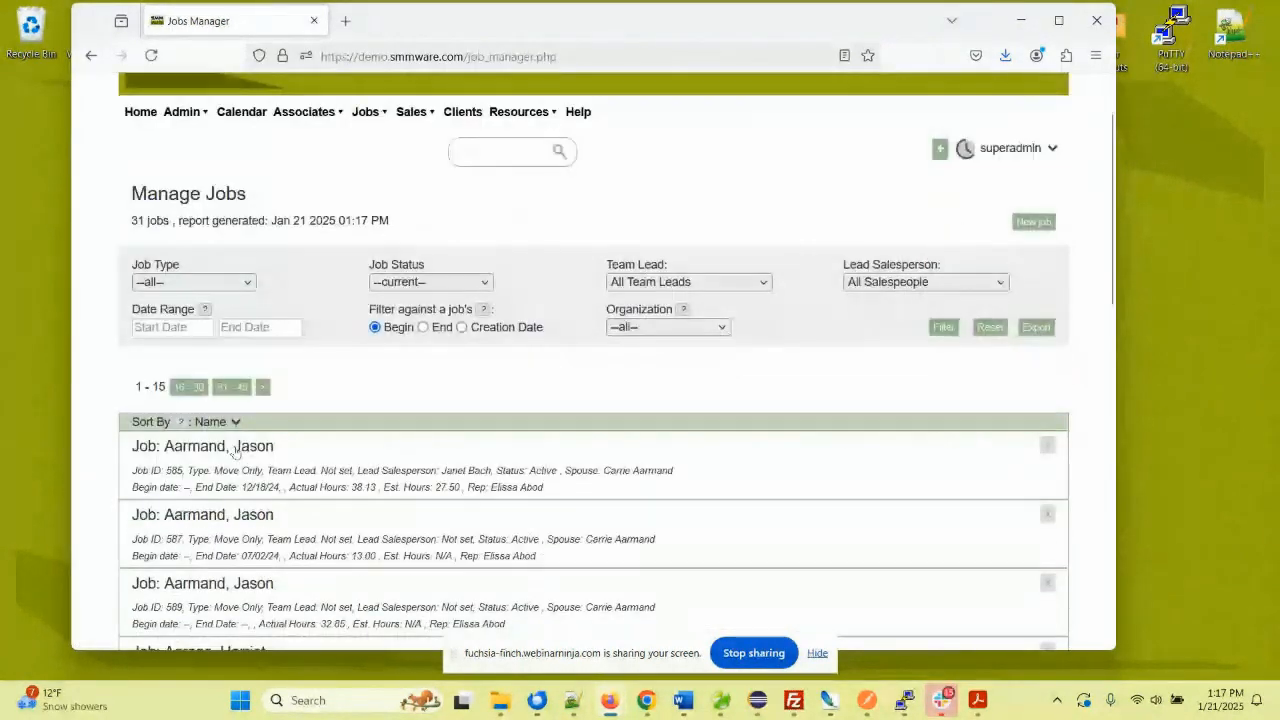
click(236, 450)
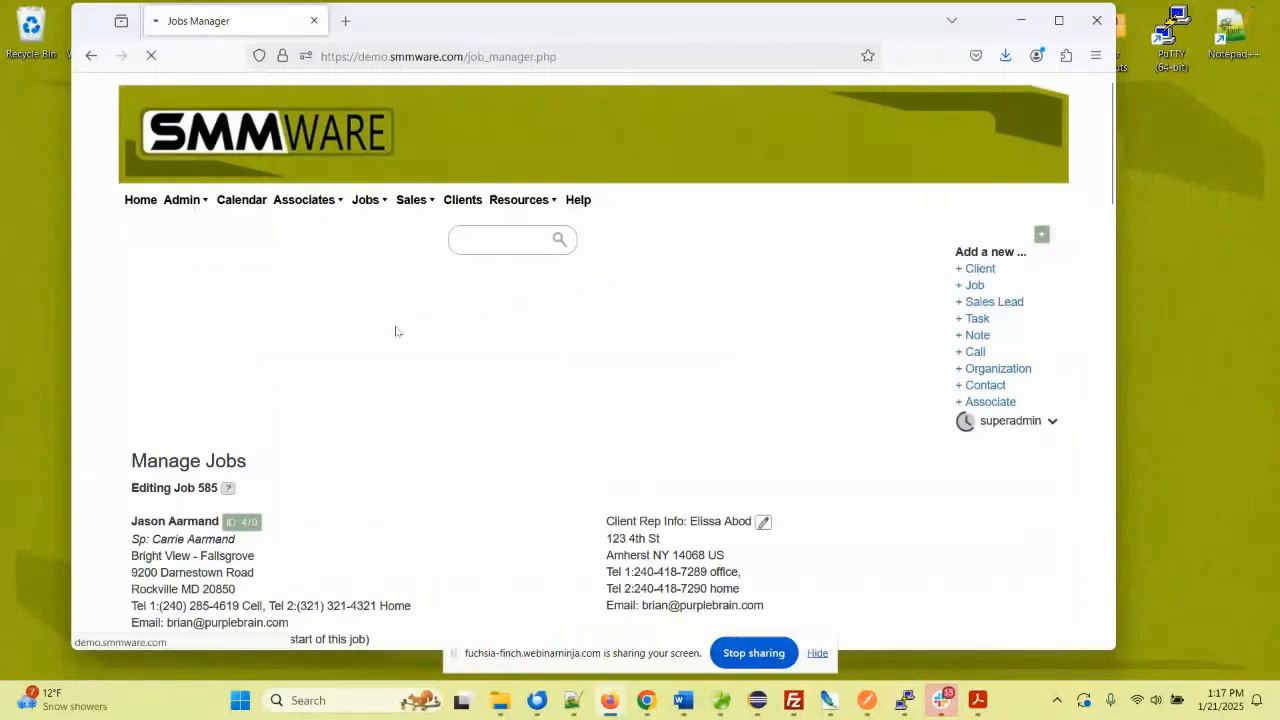
scroll(401, 323, down, 5)
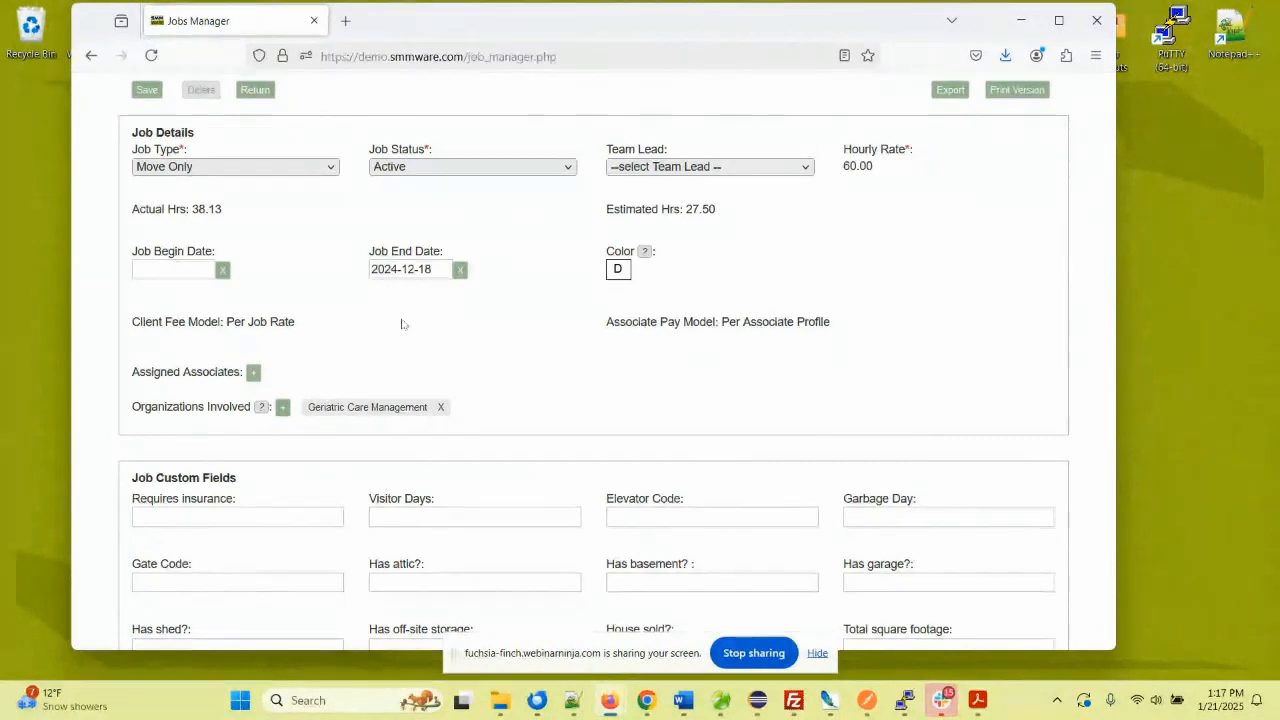
scroll(241, 320, down, 2)
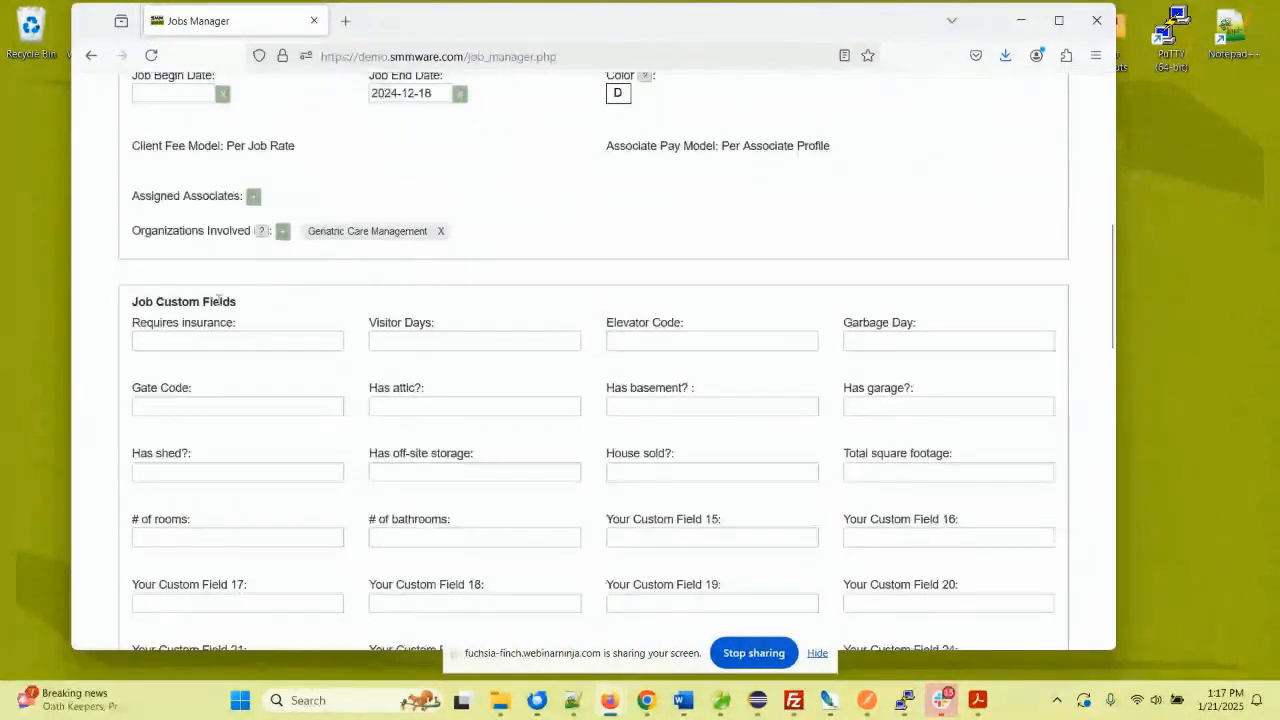
scroll(221, 300, down, 2)
scroll(221, 300, down, 9)
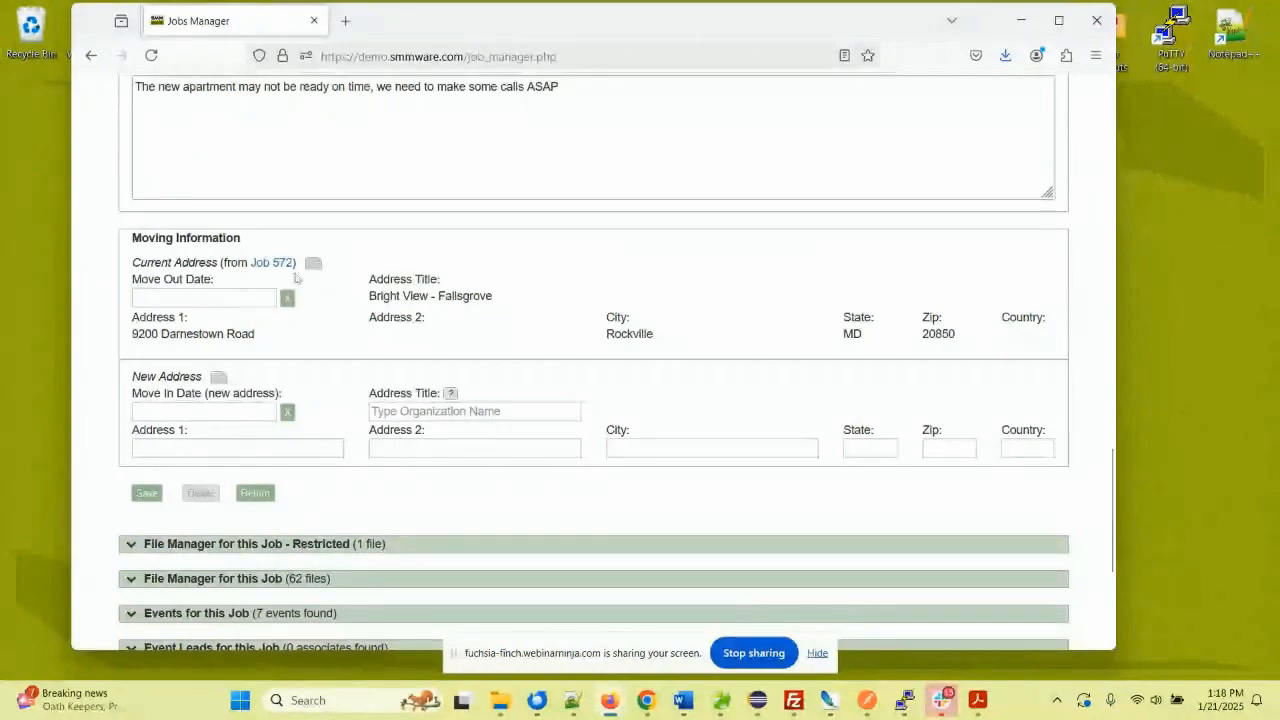
scroll(296, 276, up, 5)
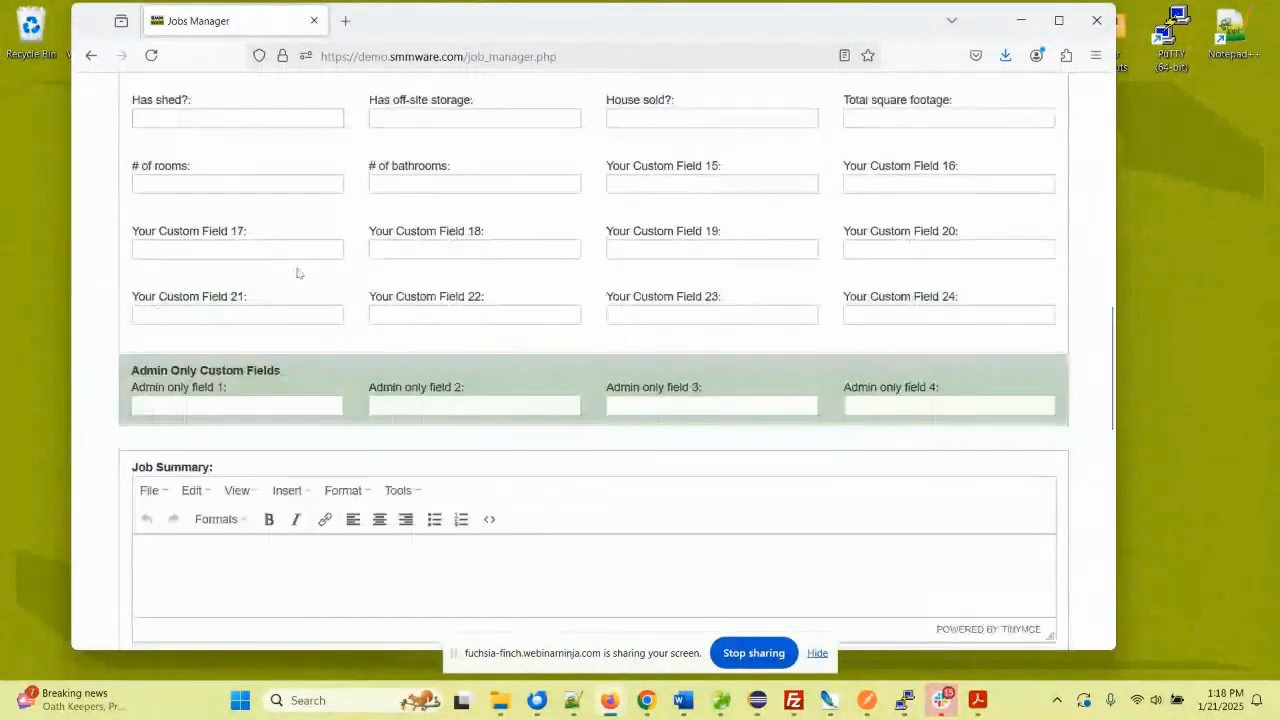
scroll(296, 272, down, 5)
scroll(296, 272, down, 3)
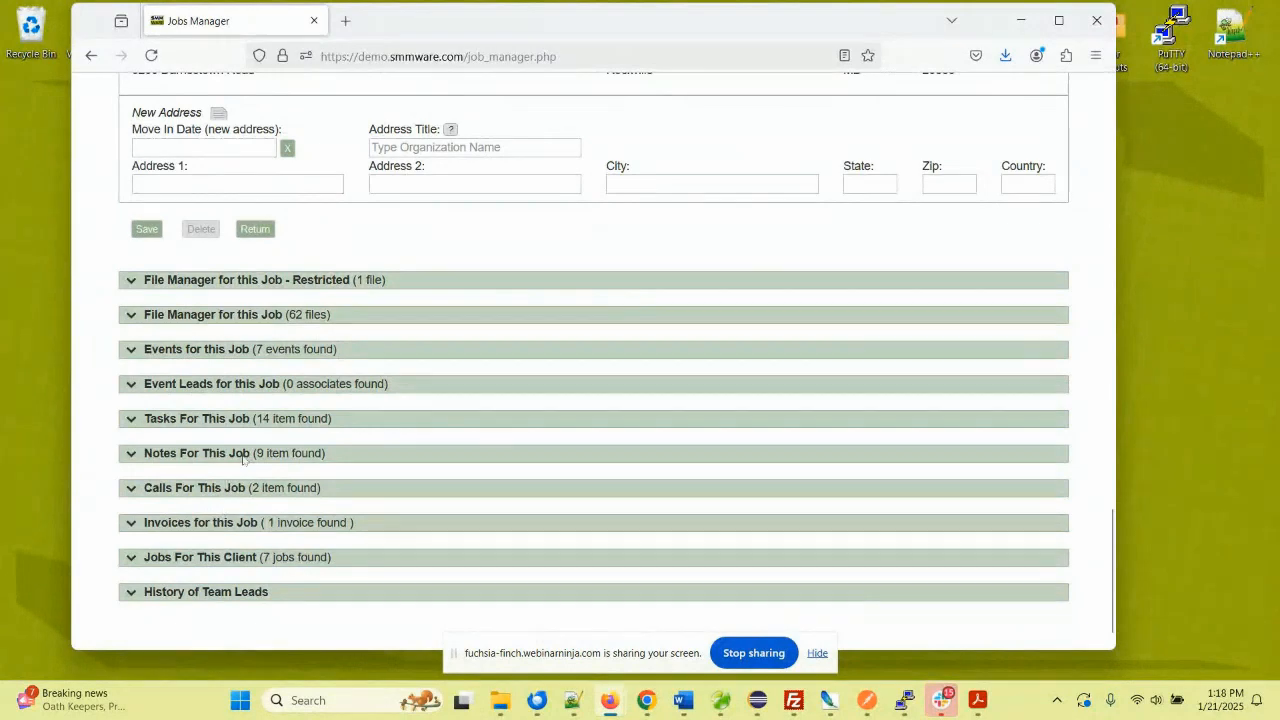
scroll(397, 293, up, 15)
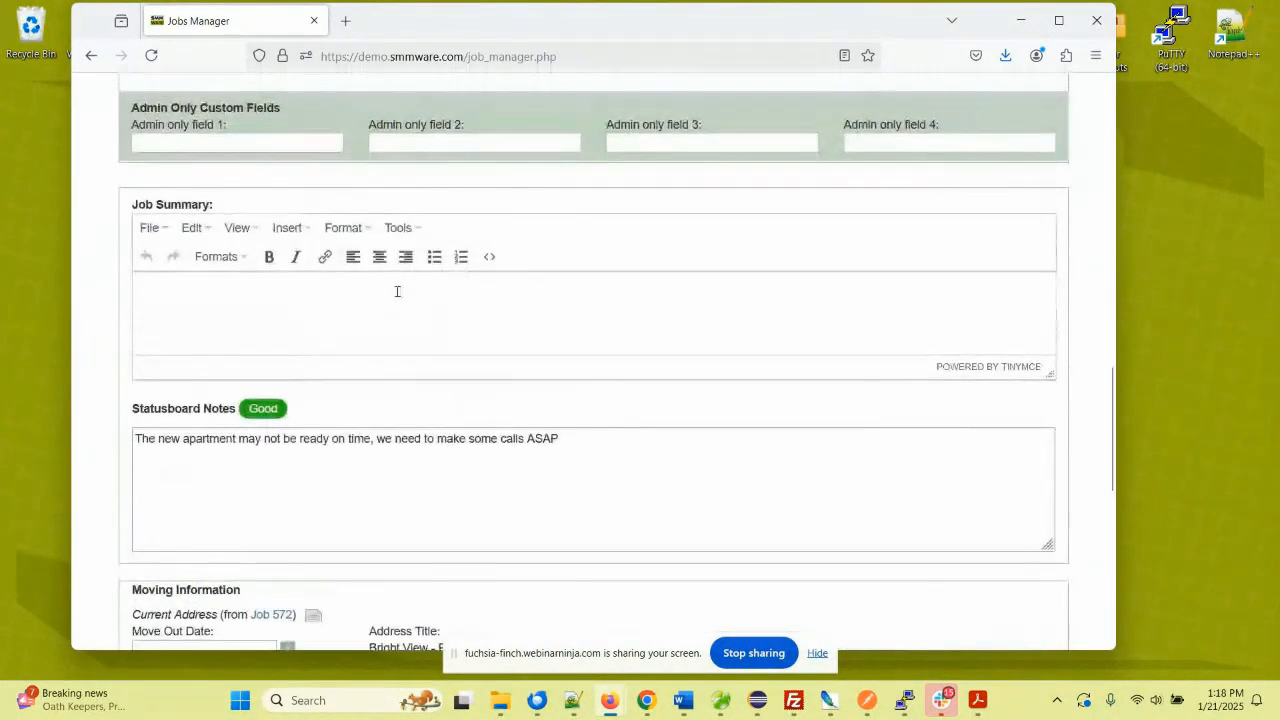
scroll(397, 293, up, 5)
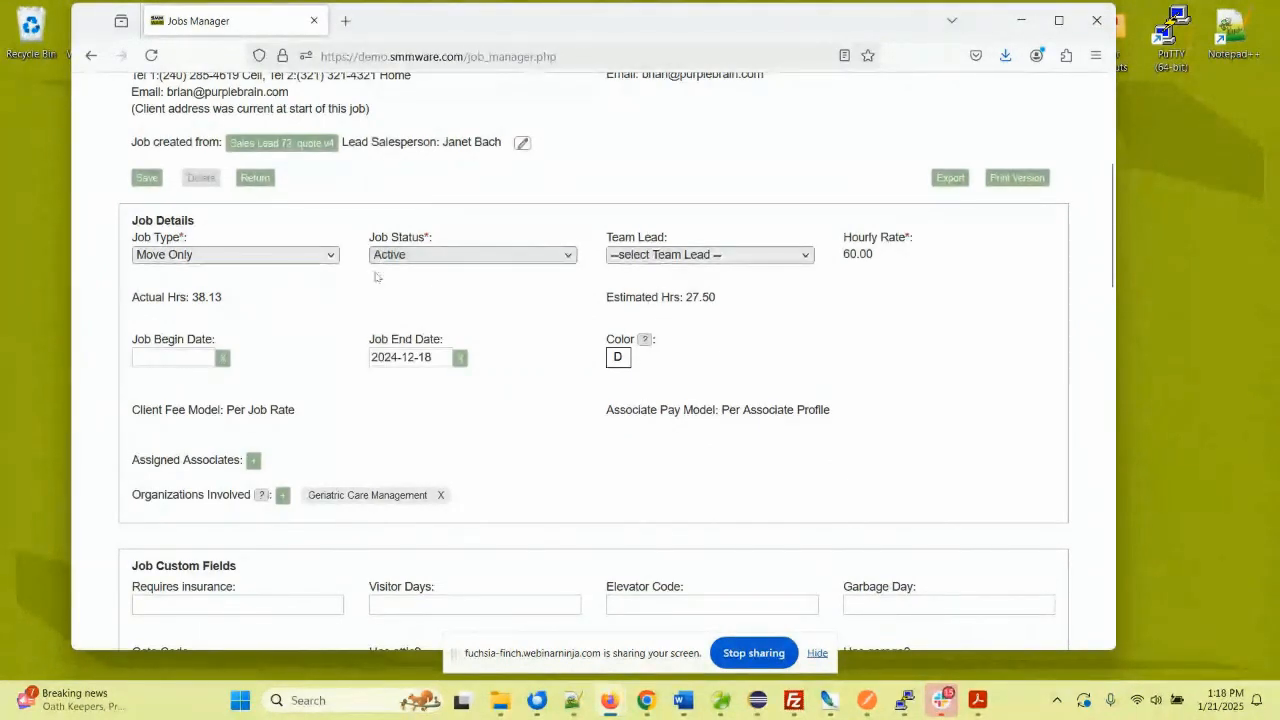
scroll(375, 277, up, 3)
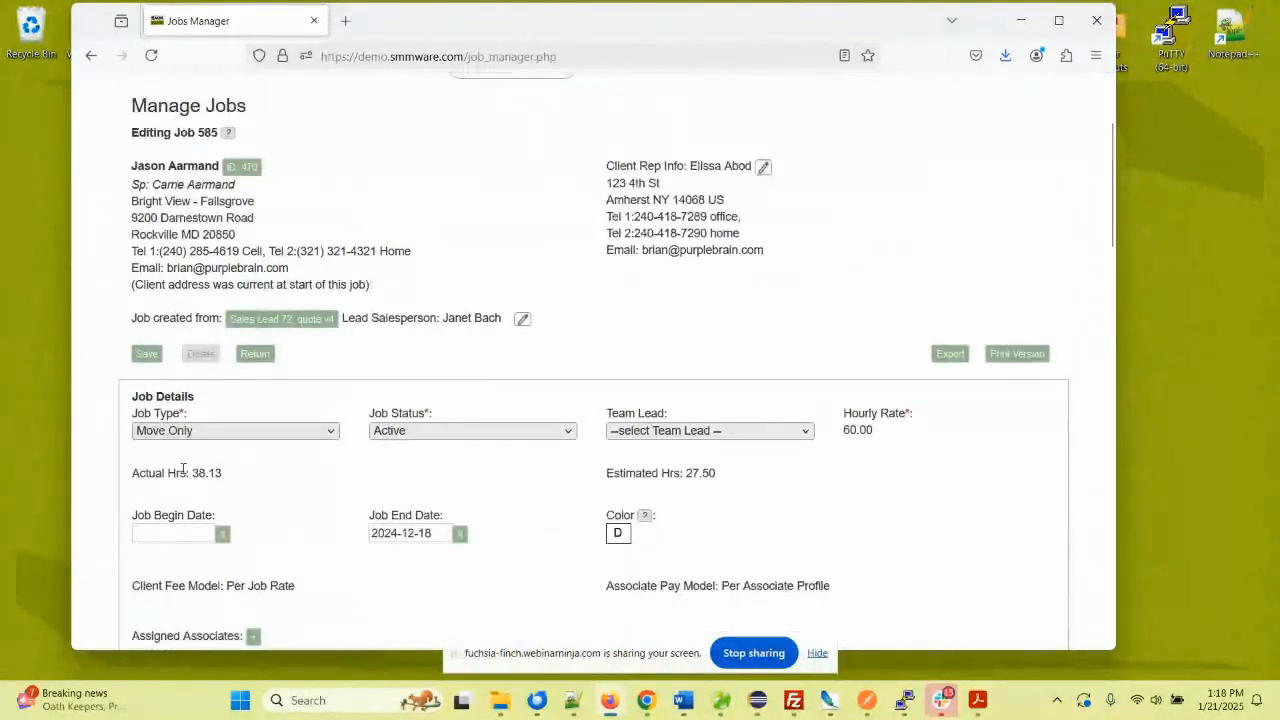
drag(145, 478, 228, 476)
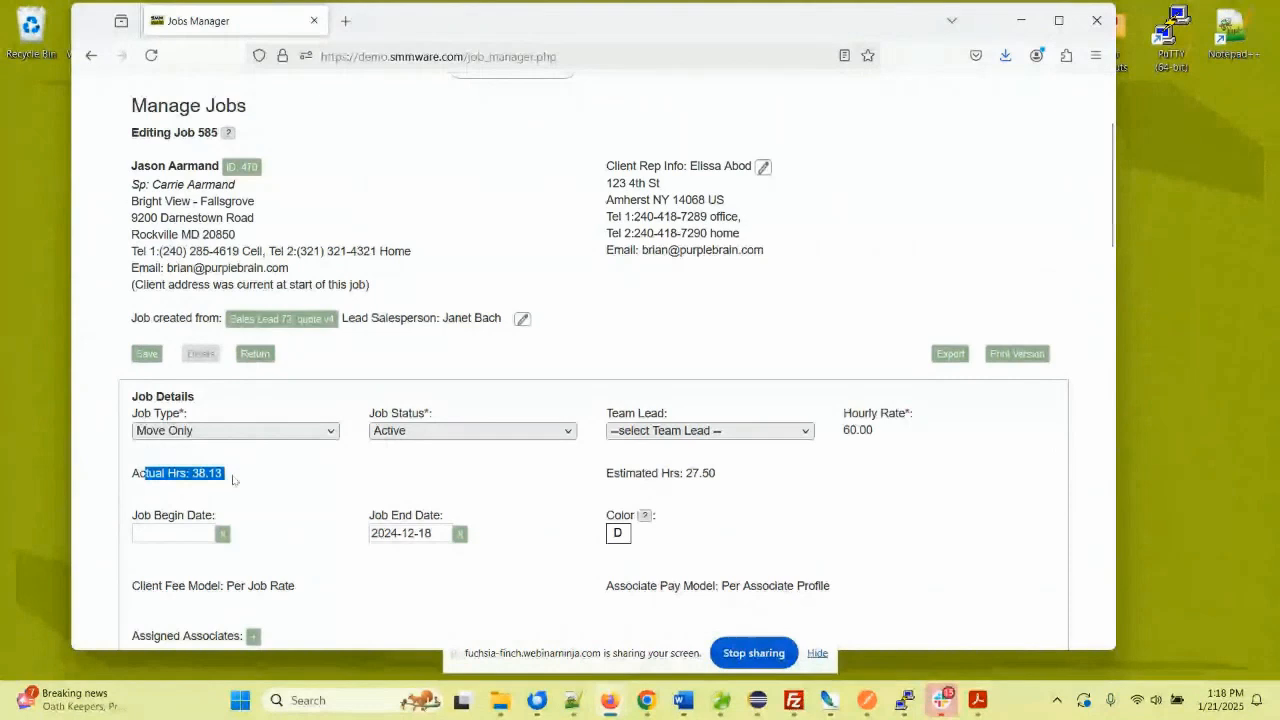
drag(613, 477, 730, 477)
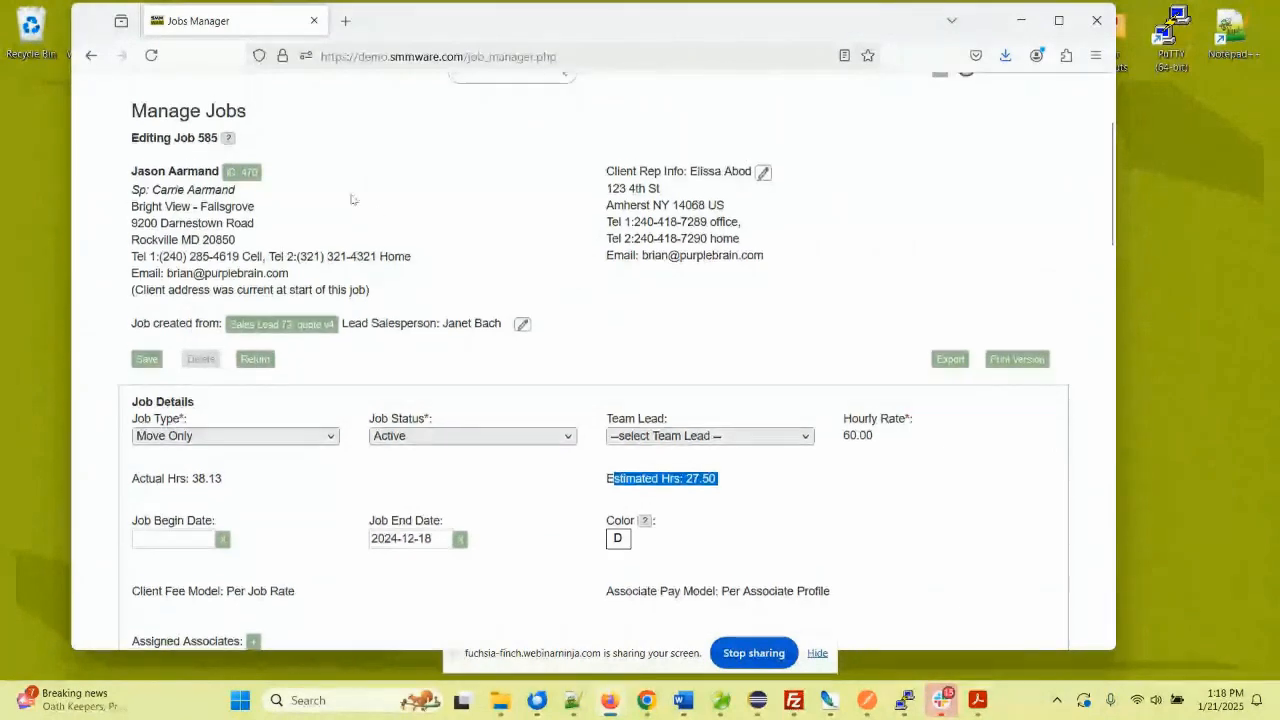
scroll(351, 198, up, 2)
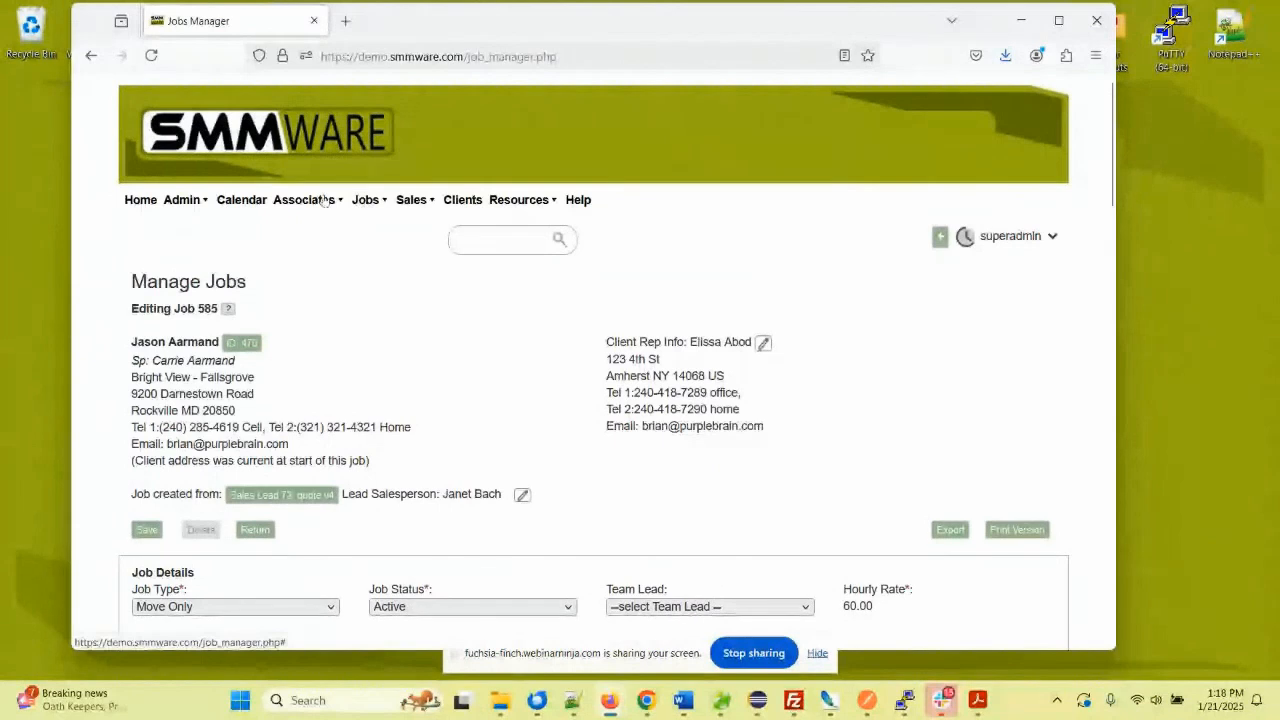
- Go to the Associate Manager page from the Associates menu
click(307, 202)
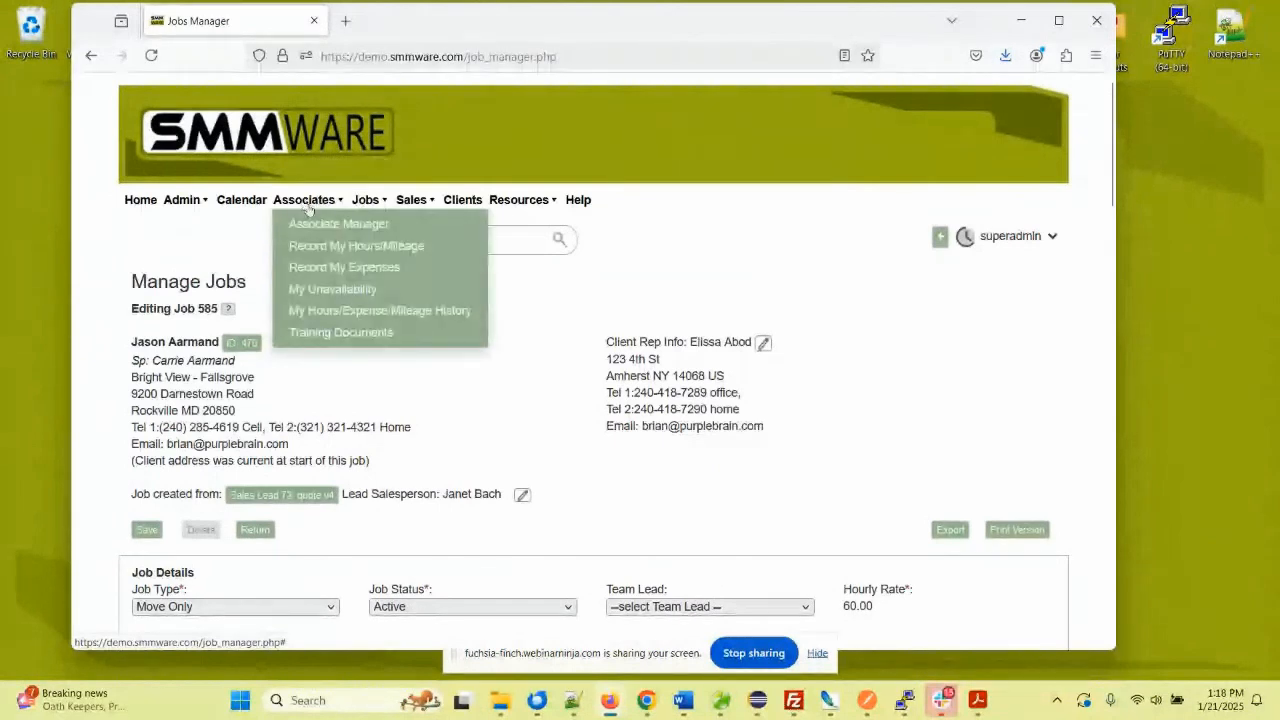
click(329, 225)
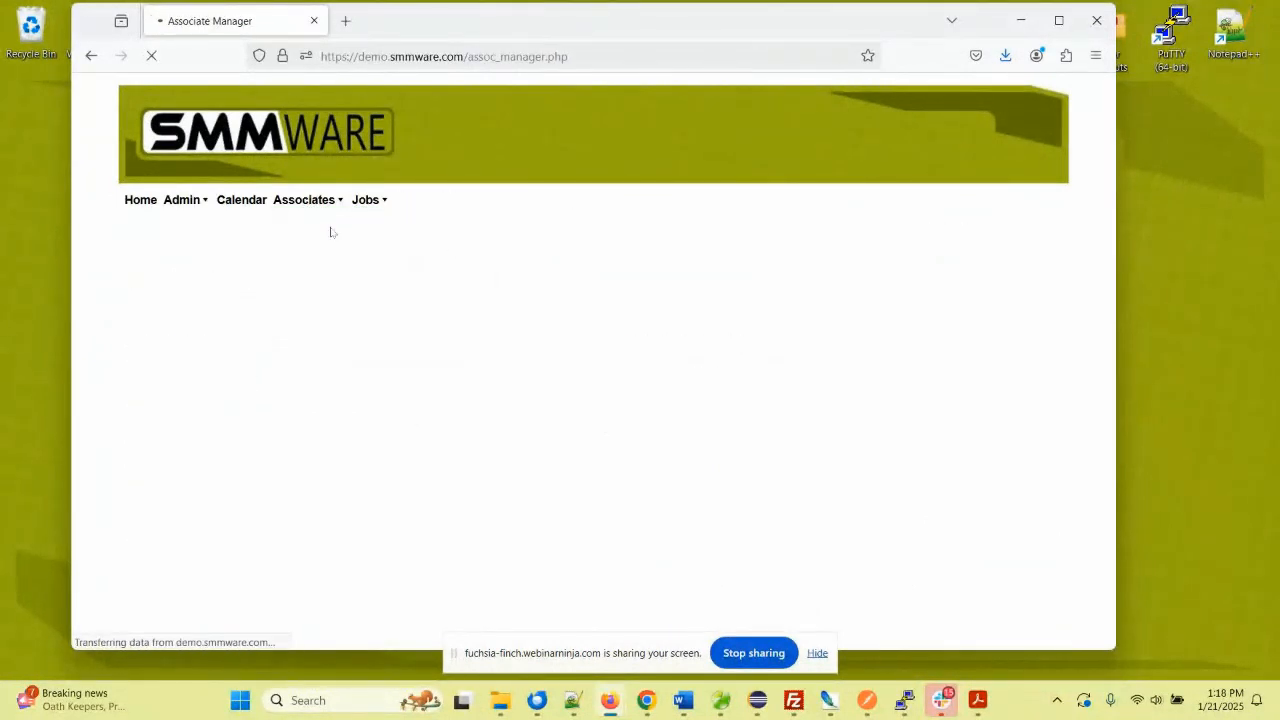
scroll(401, 305, down, 4)
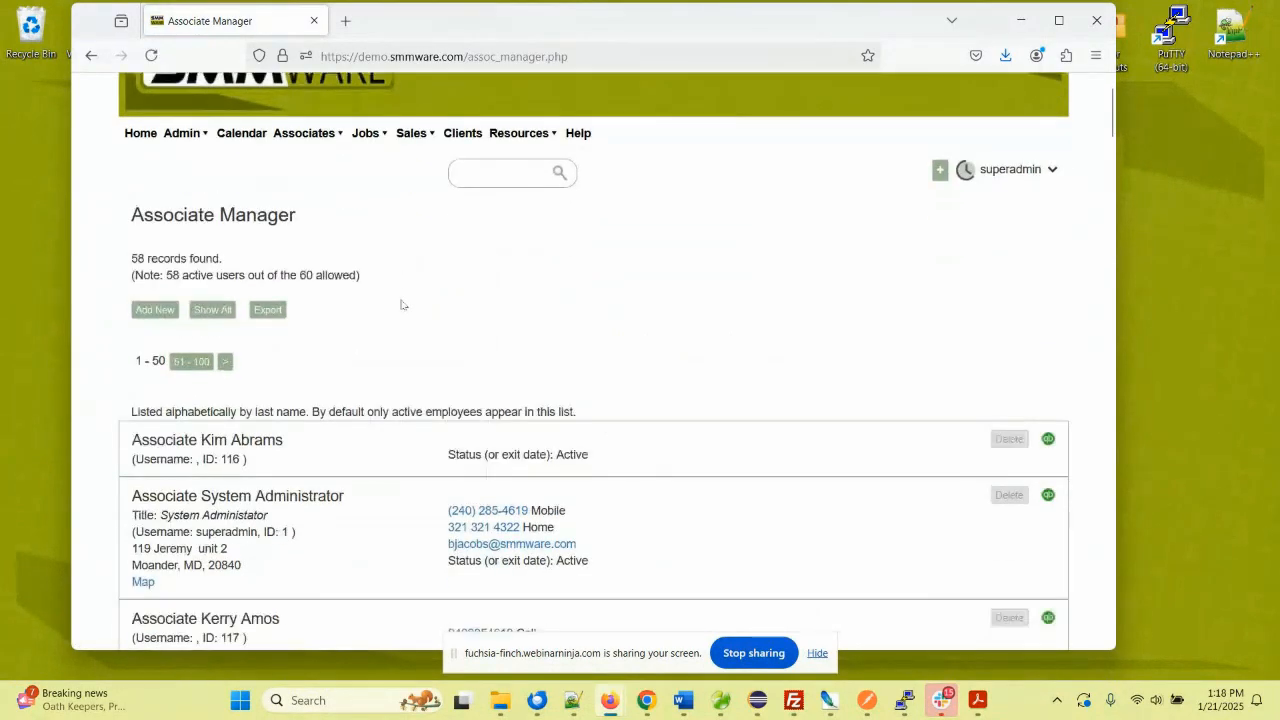
- Edit the supervisor associate's record and review its pay levels and role privileges
click(231, 420)
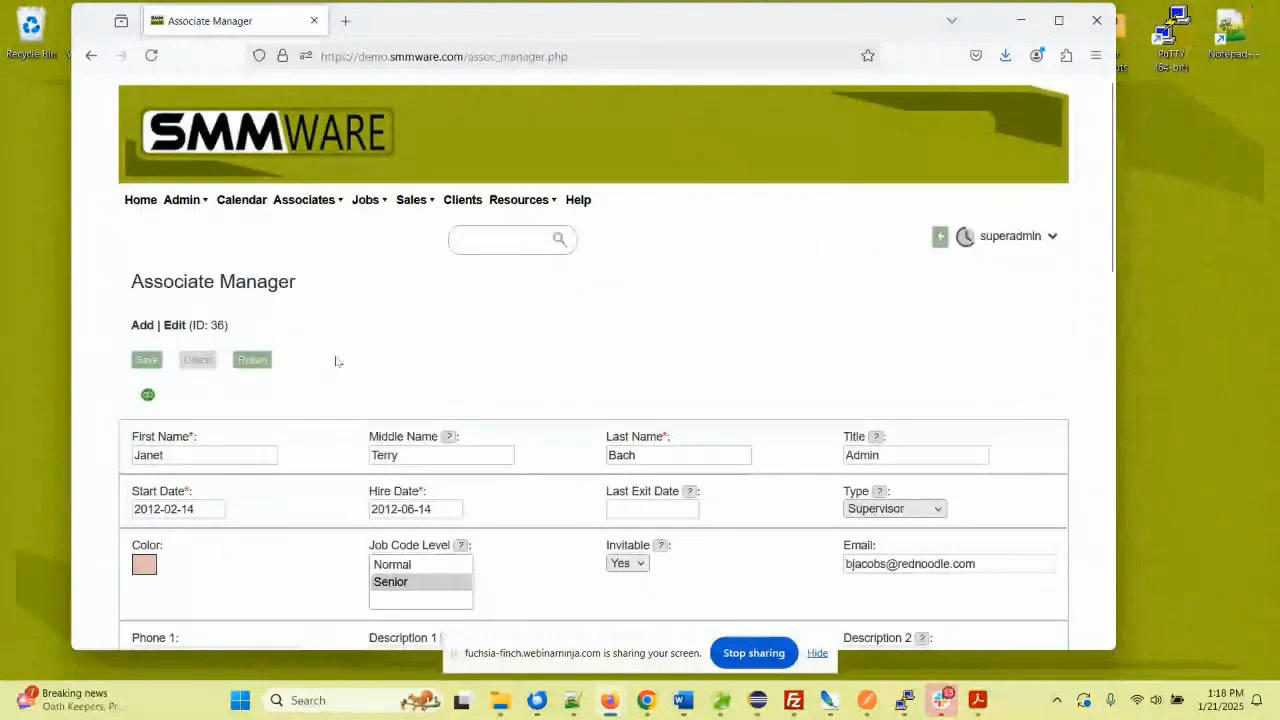
scroll(388, 326, down, 3)
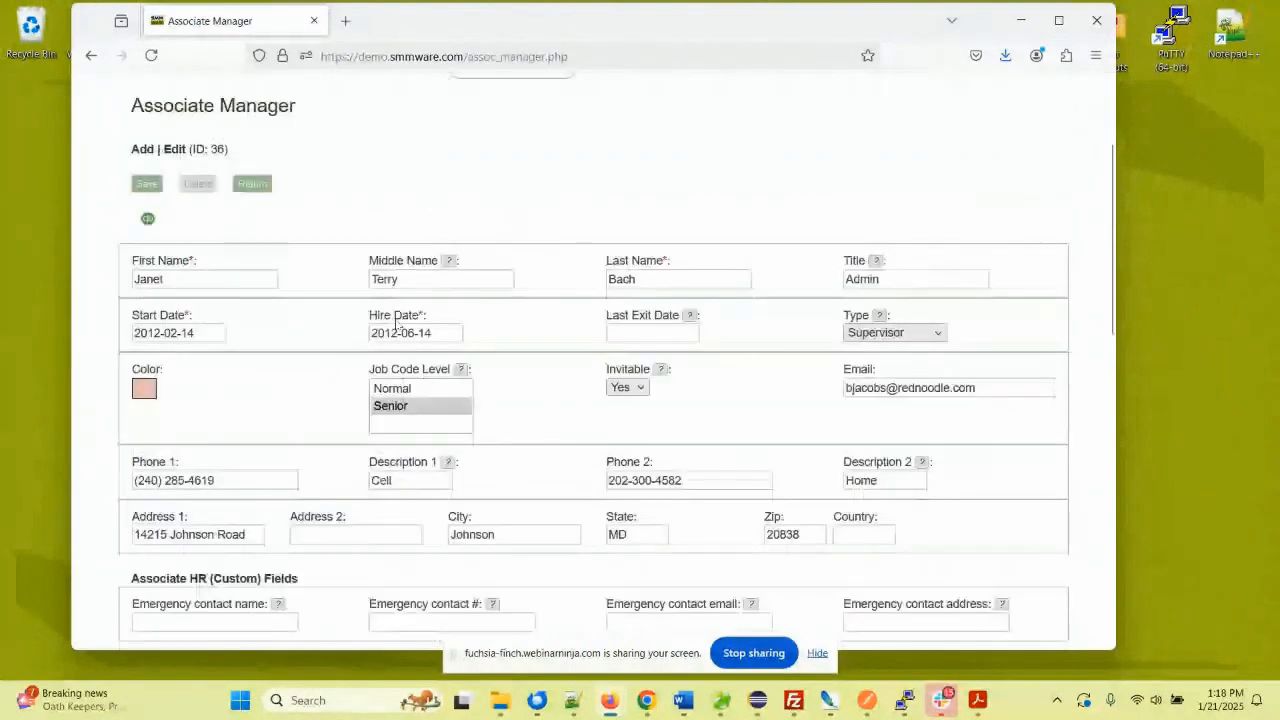
scroll(397, 325, down, 4)
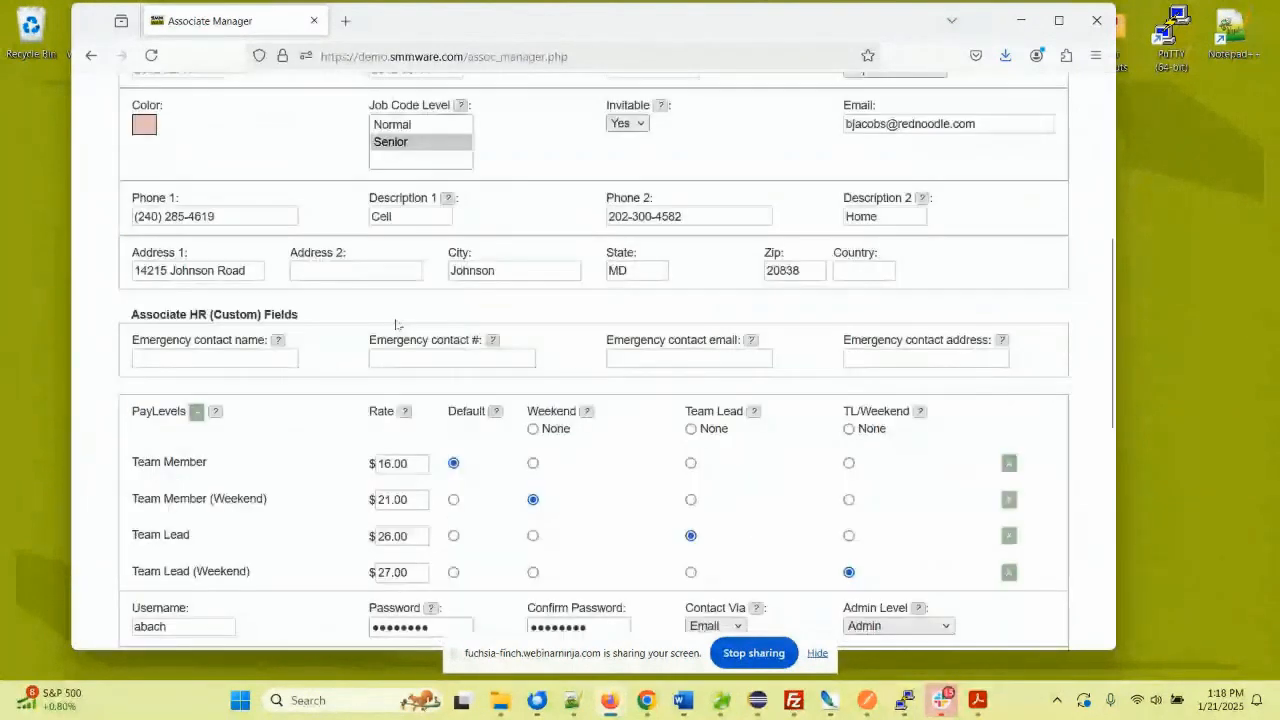
scroll(397, 325, down, 5)
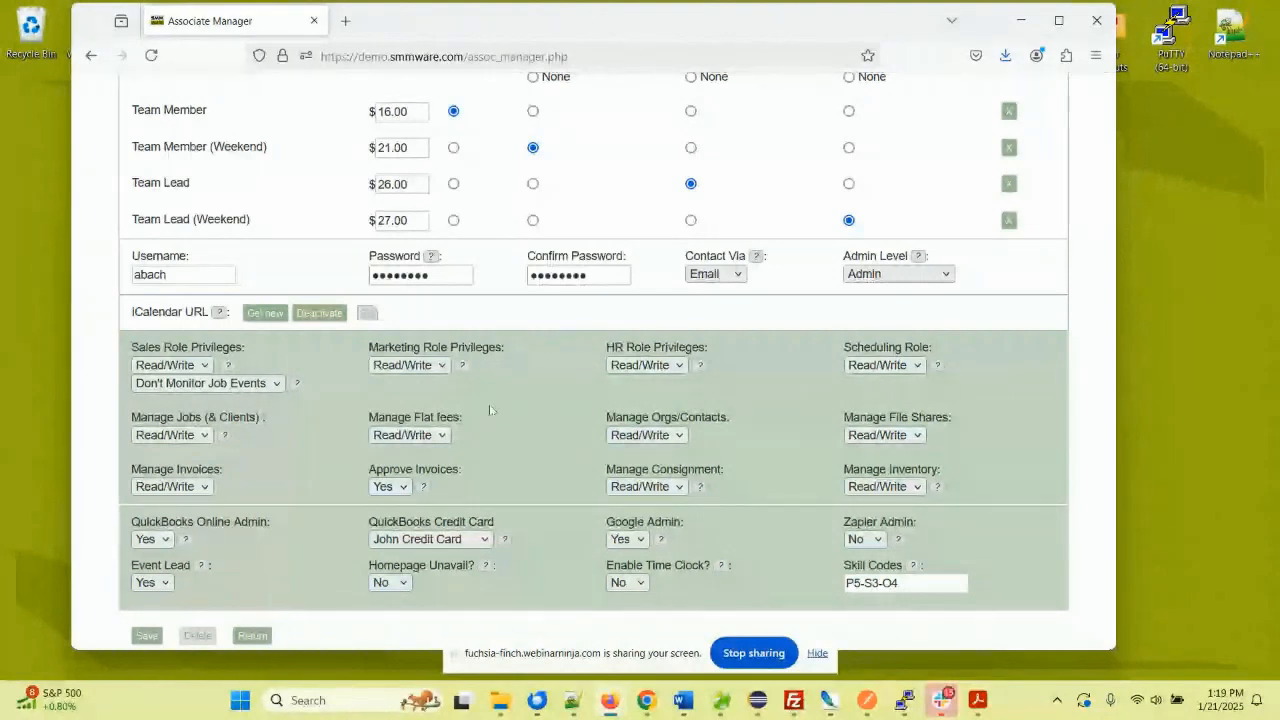
scroll(500, 404, down, 1)
scroll(500, 397, down, 2)
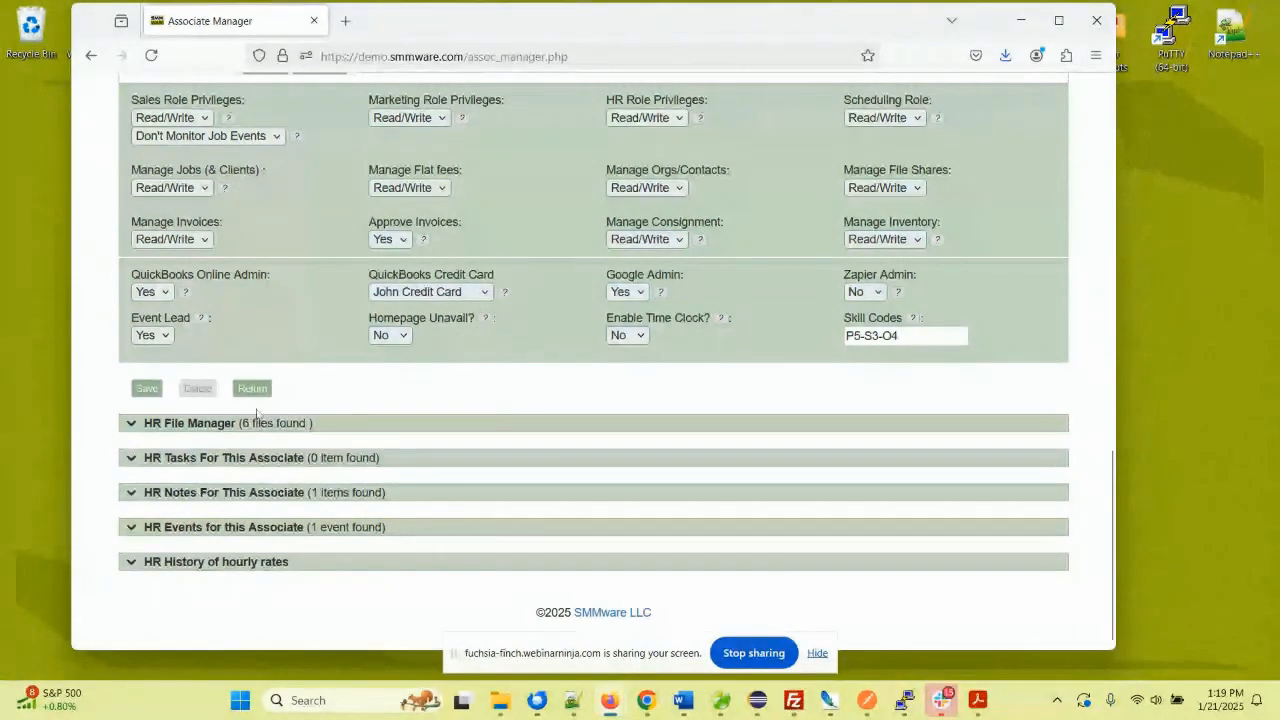
scroll(349, 364, up, 1)
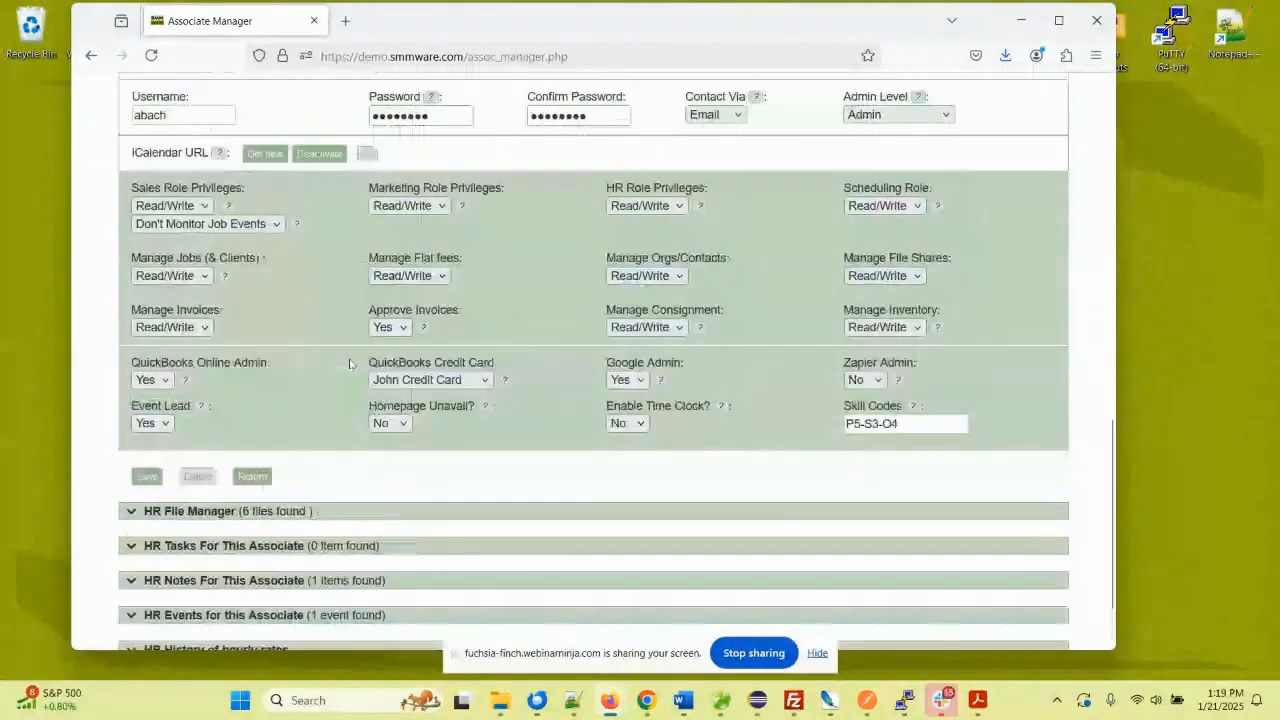
scroll(349, 364, up, 1)
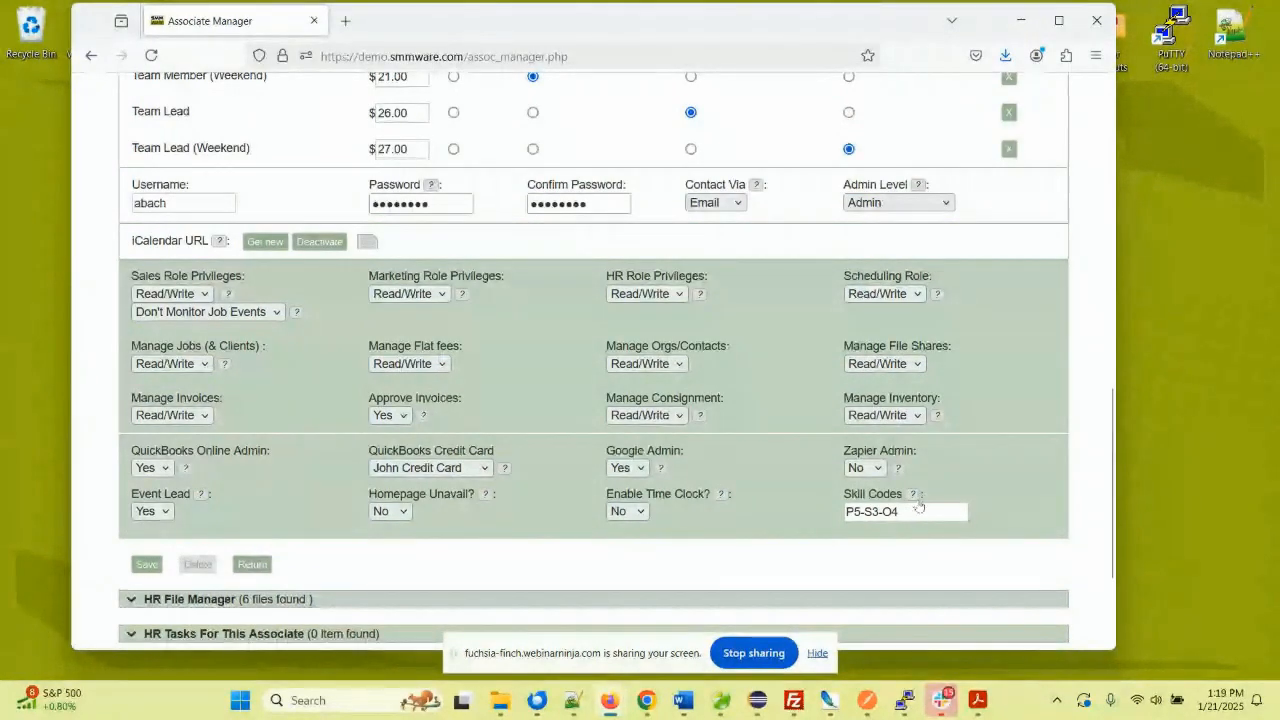
mouse_move(918, 505)
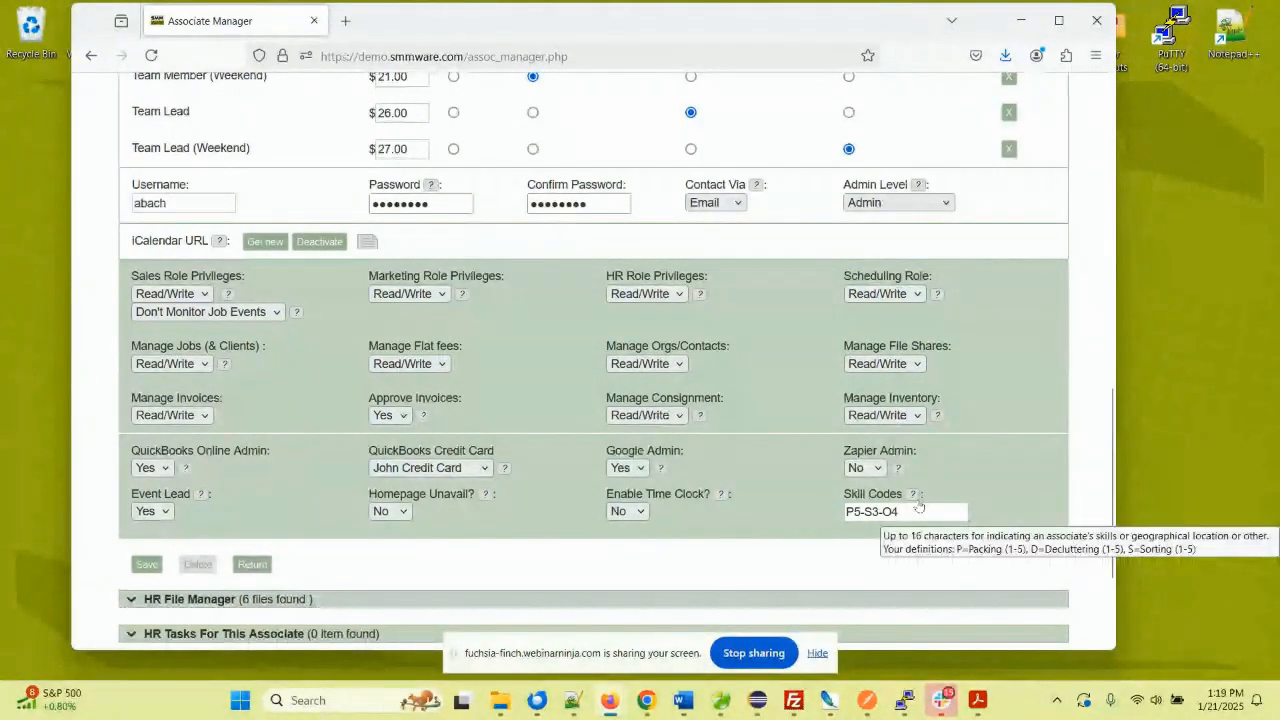
double_click(856, 511)
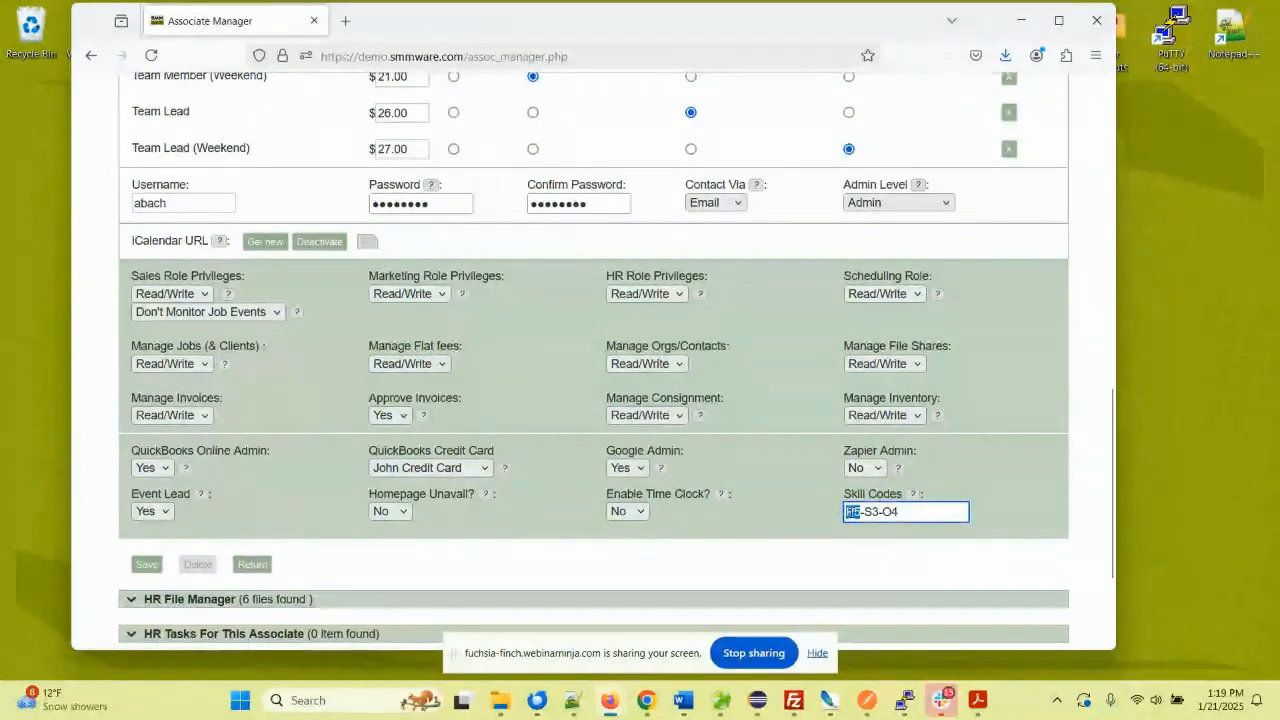
click(871, 511)
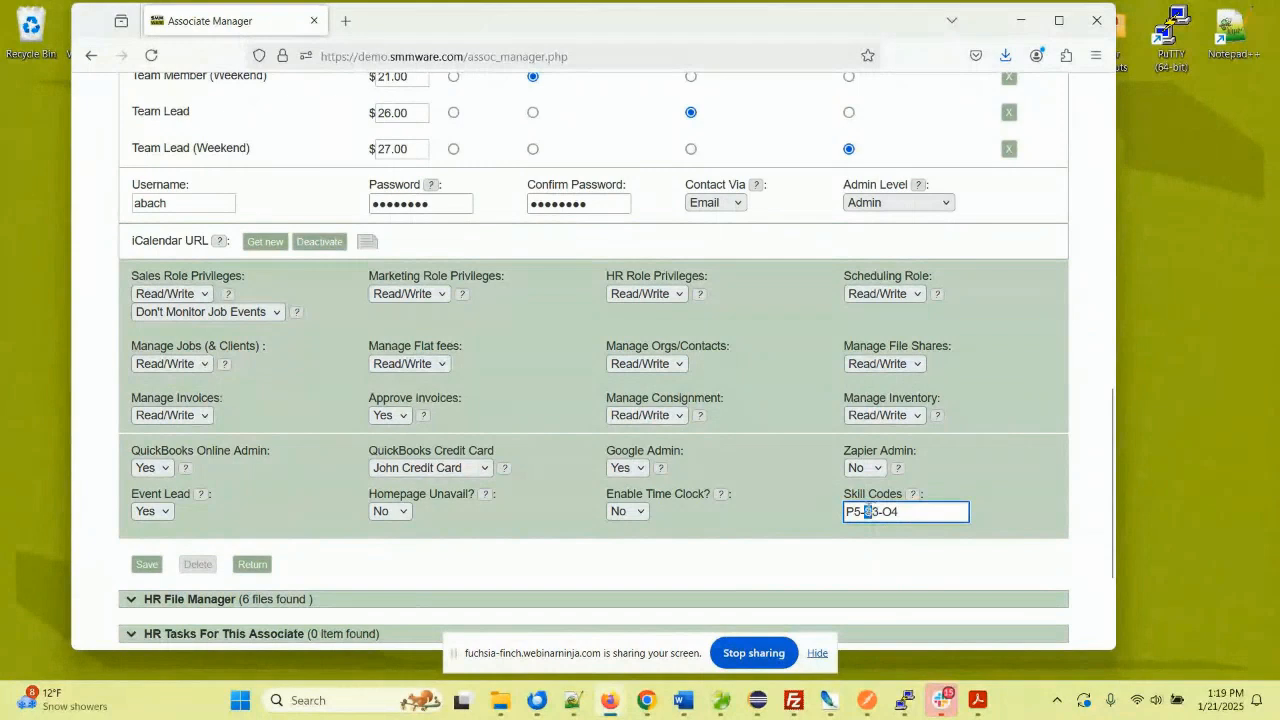
double_click(893, 511)
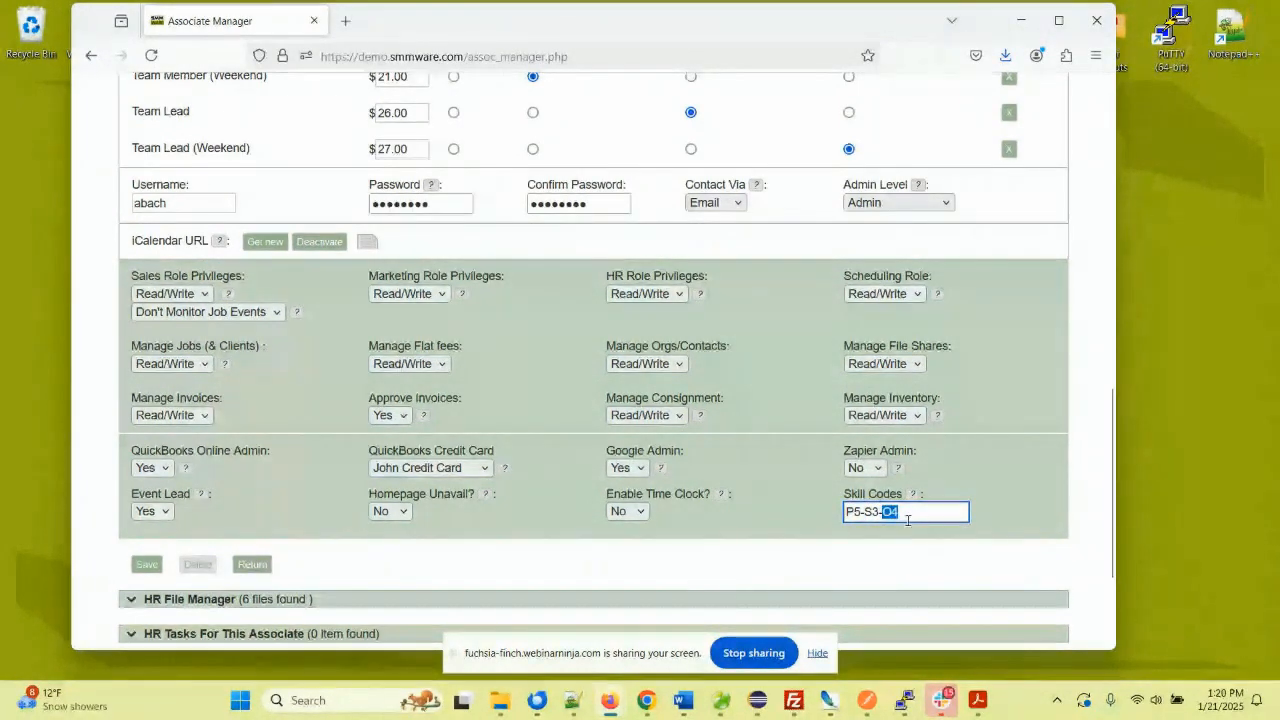
drag(986, 510, 980, 443)
click(994, 453)
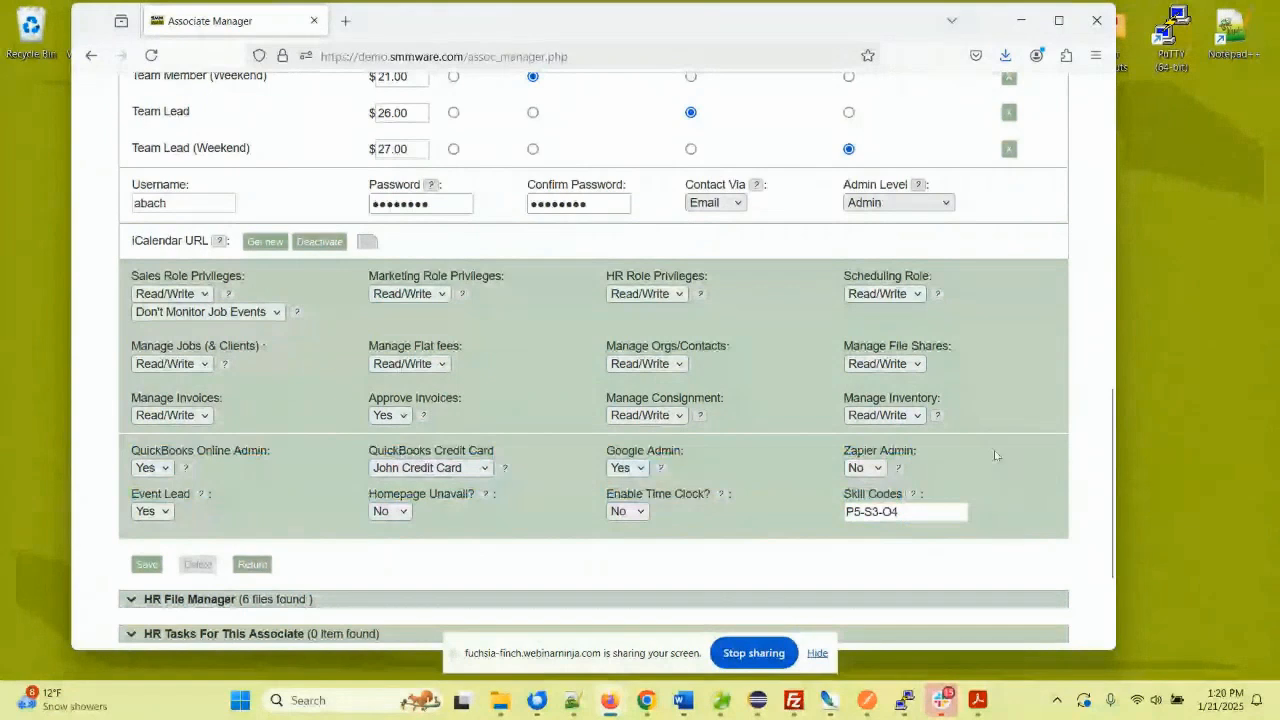
mouse_move(912, 502)
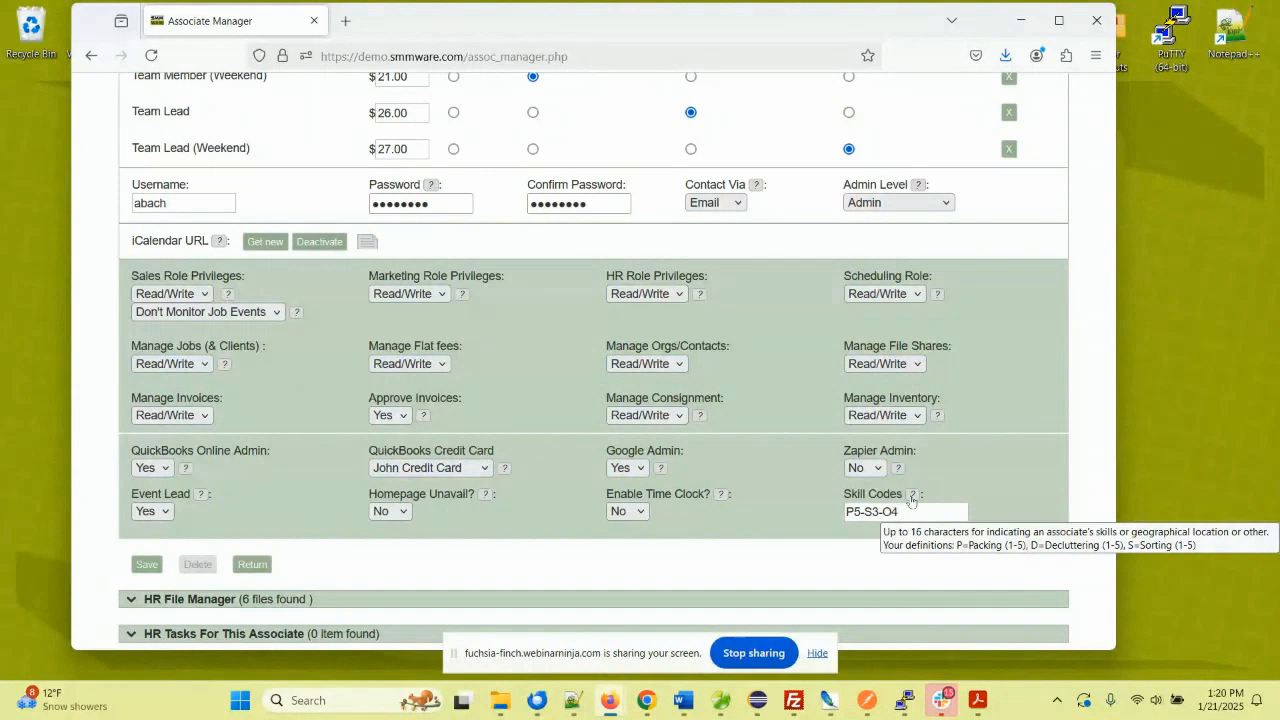
mouse_move(700, 299)
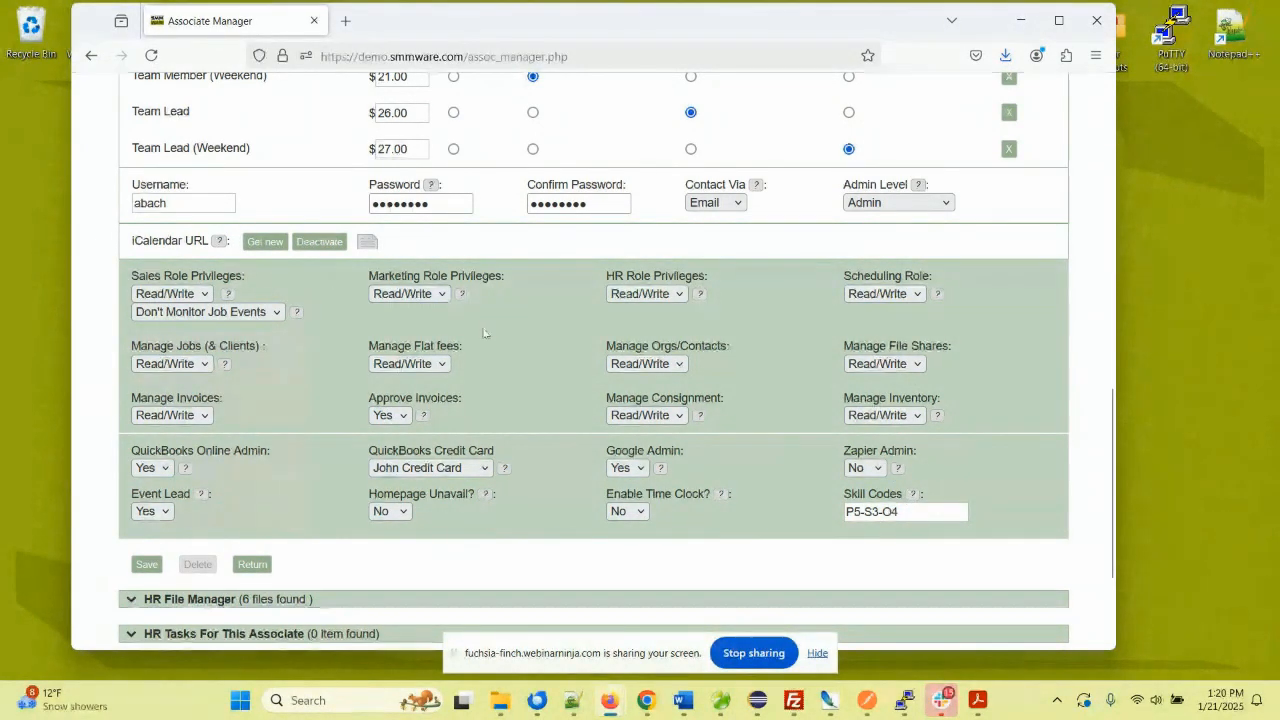
scroll(484, 333, up, 3)
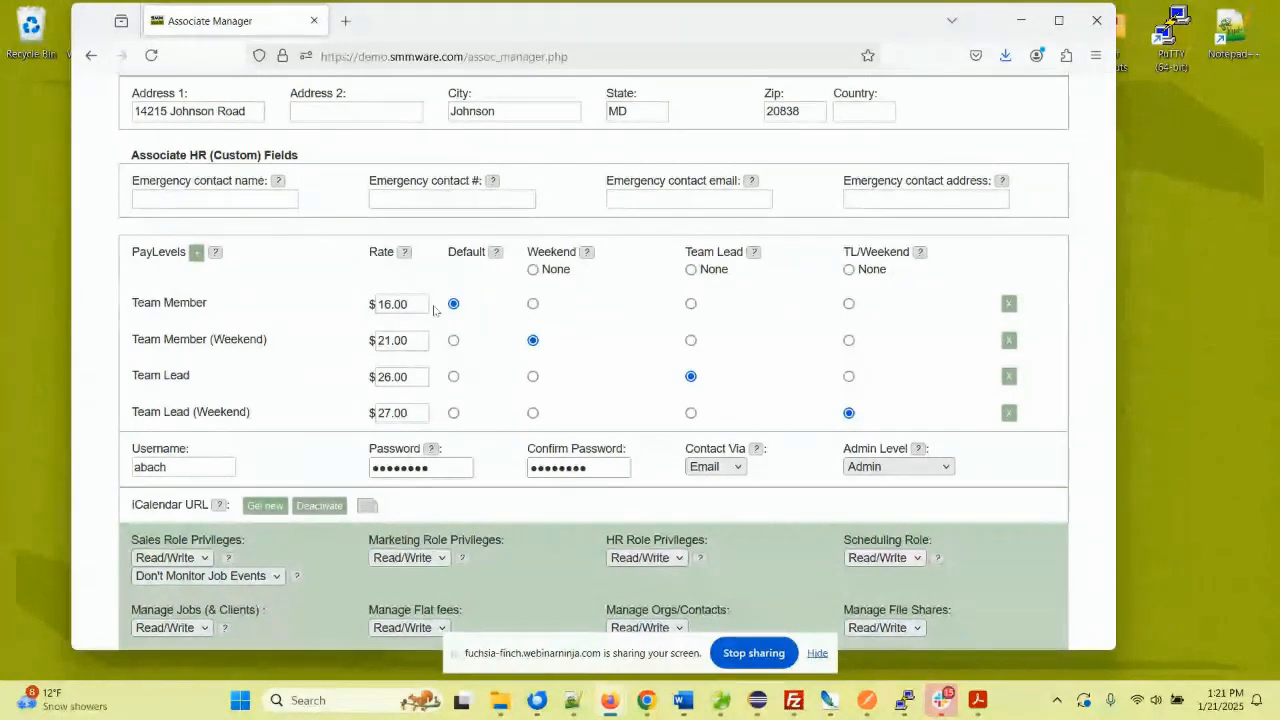
scroll(433, 310, up, 2)
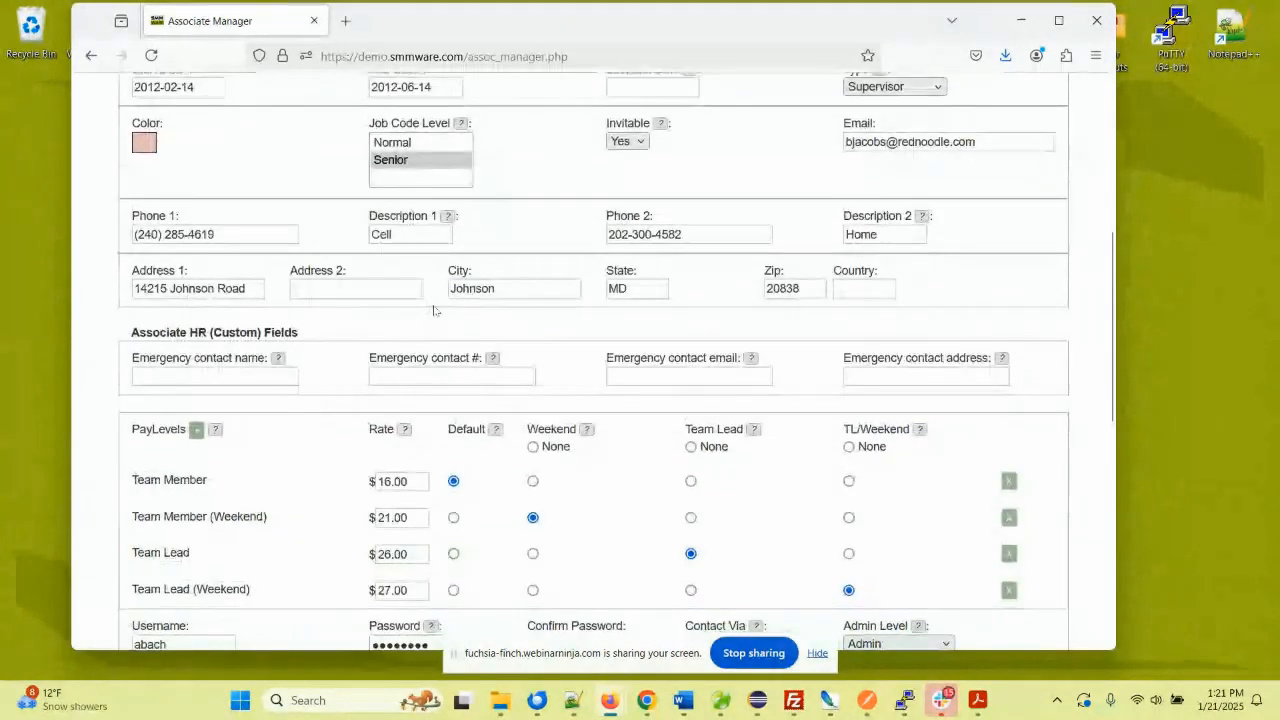
scroll(433, 310, up, 1)
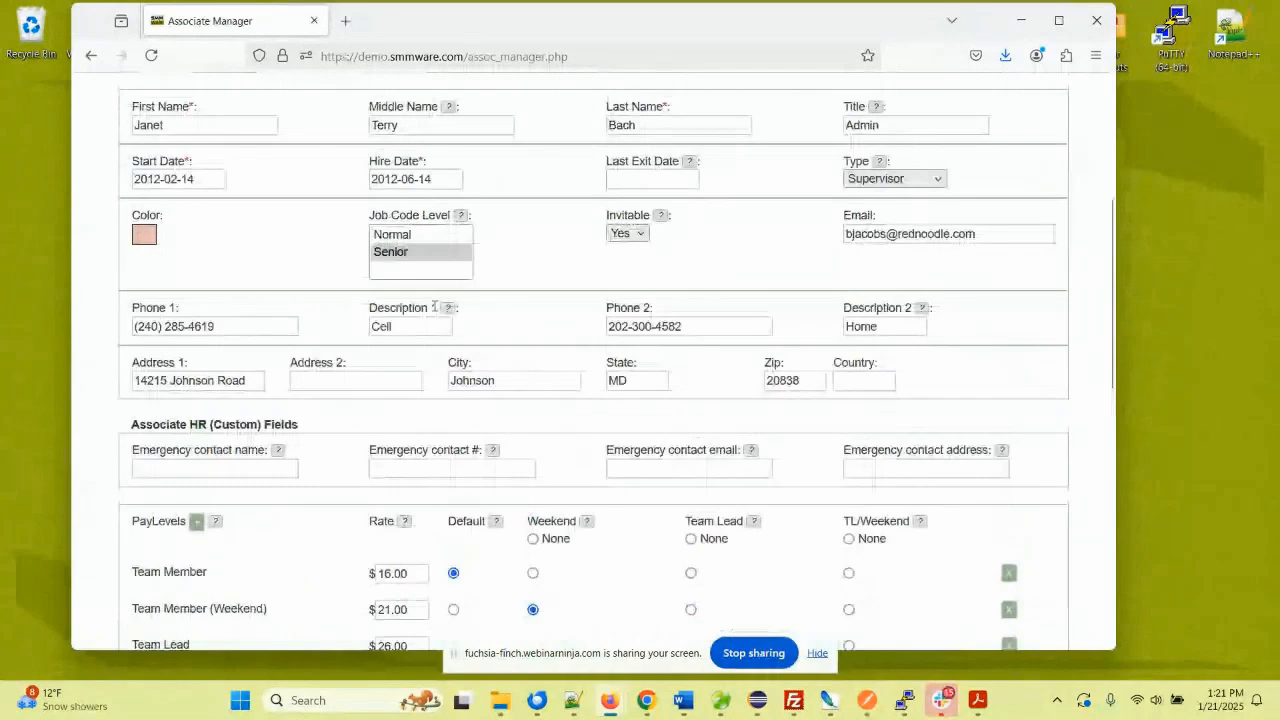
scroll(434, 307, up, 1)
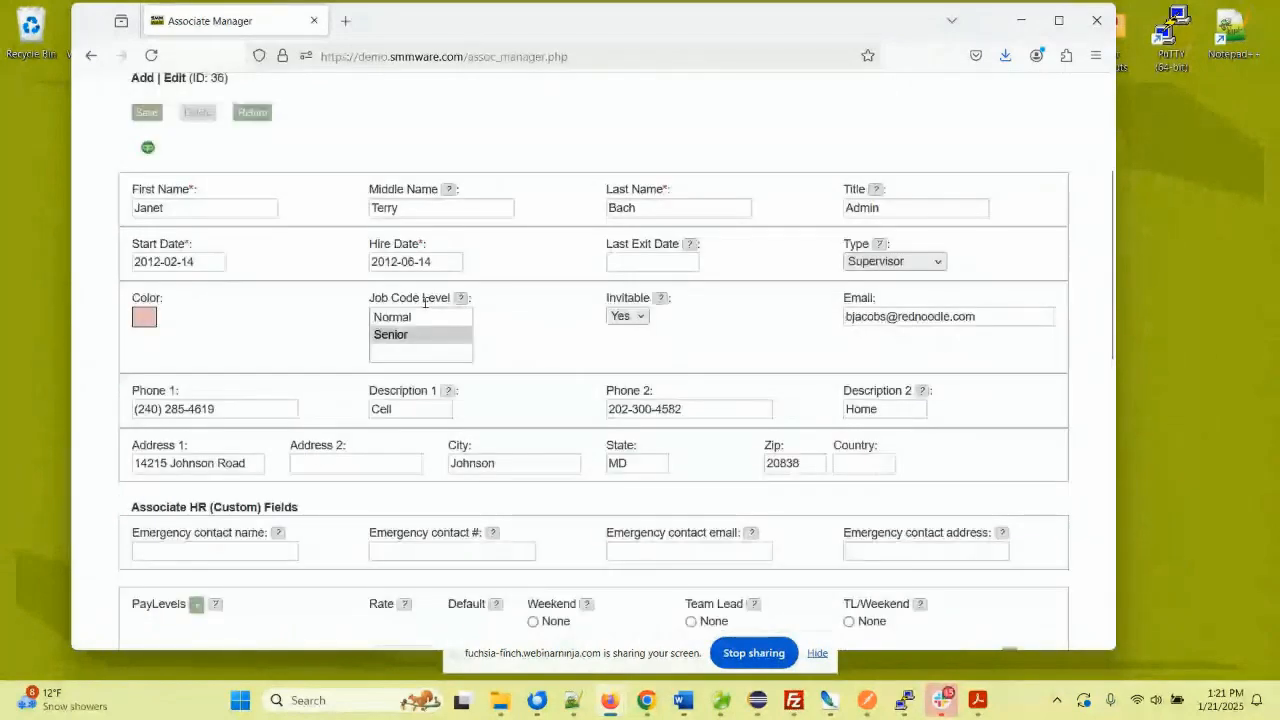
scroll(314, 274, down, 2)
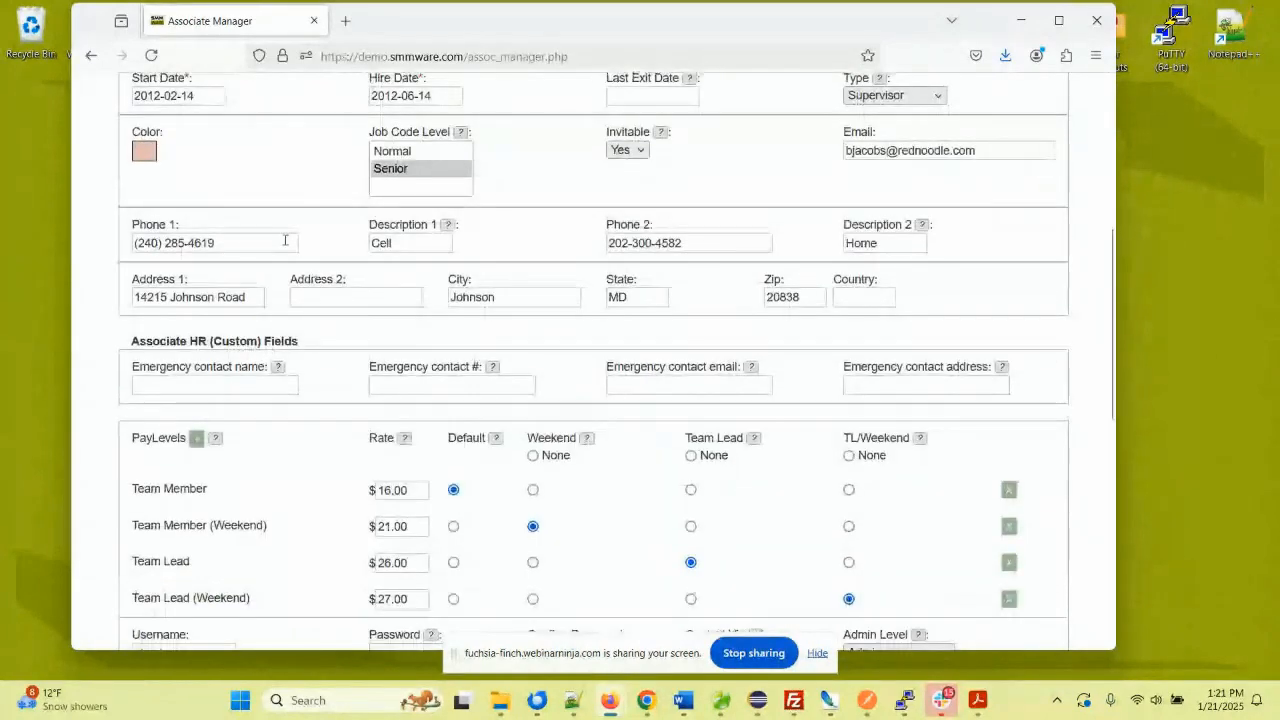
scroll(250, 205, up, 3)
- Leave the associate record and open Record My Hours/Mileage for System Administrator
click(250, 205)
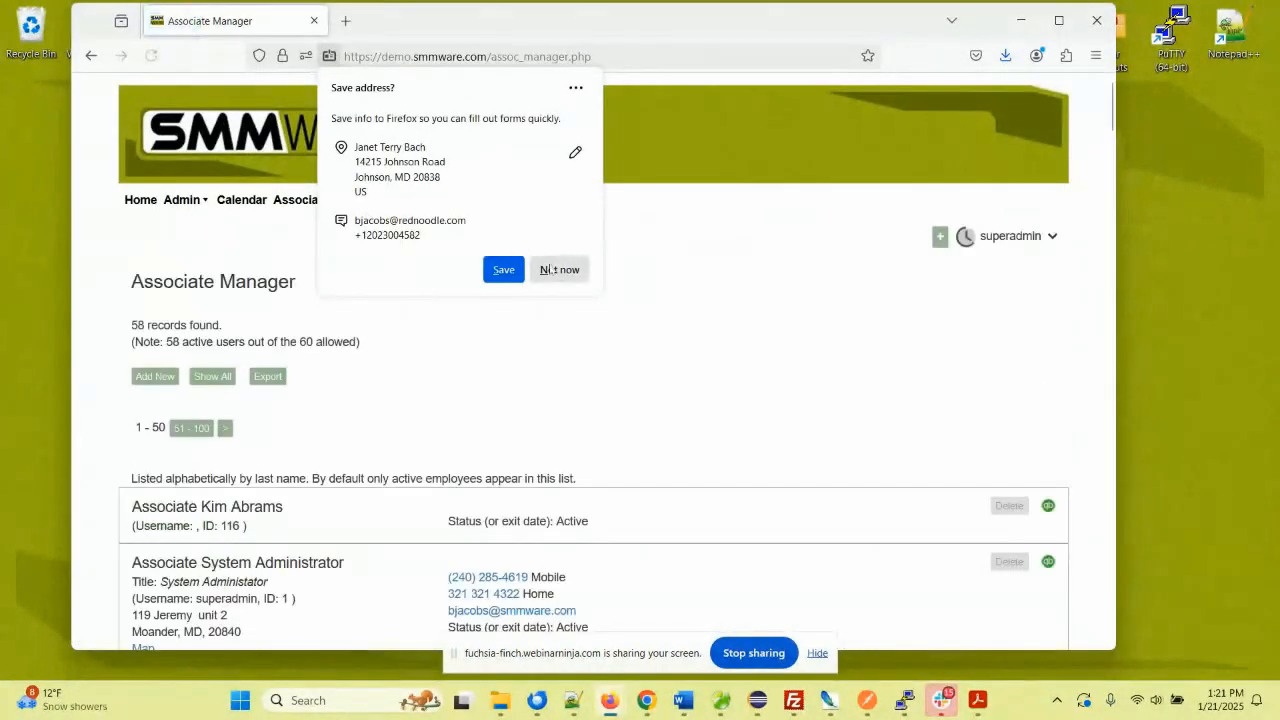
mouse_move(301, 204)
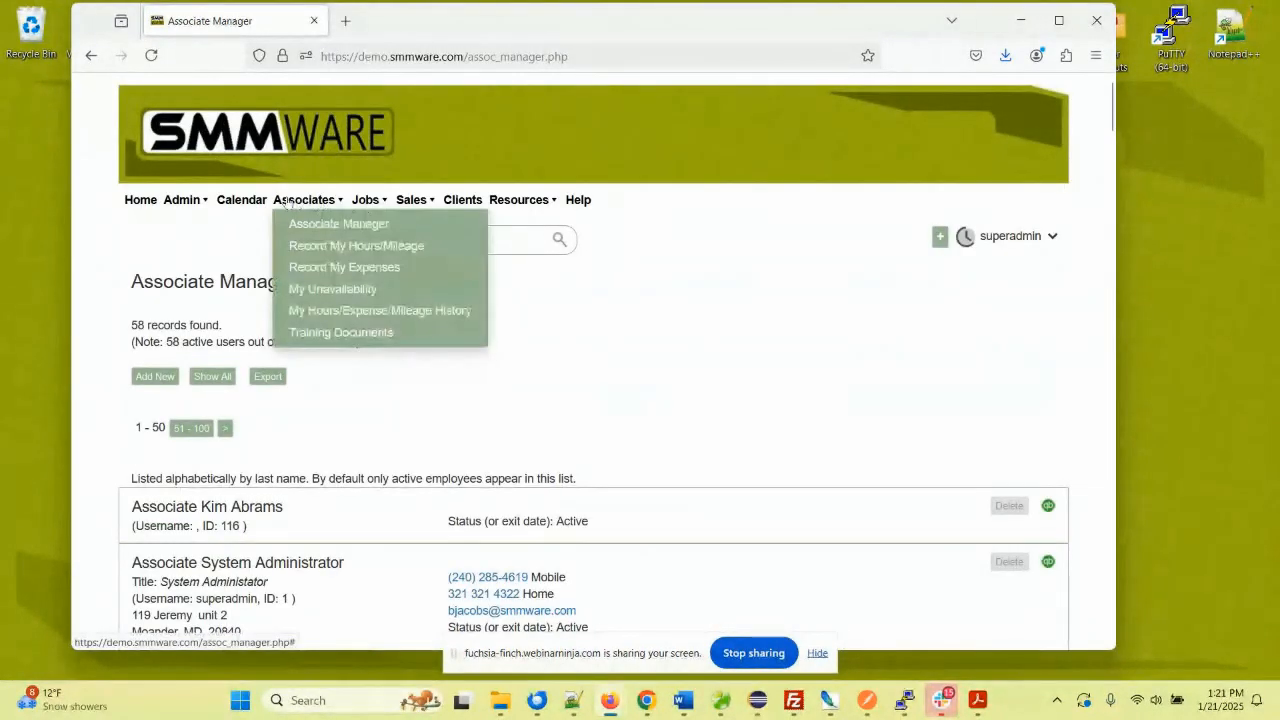
click(316, 245)
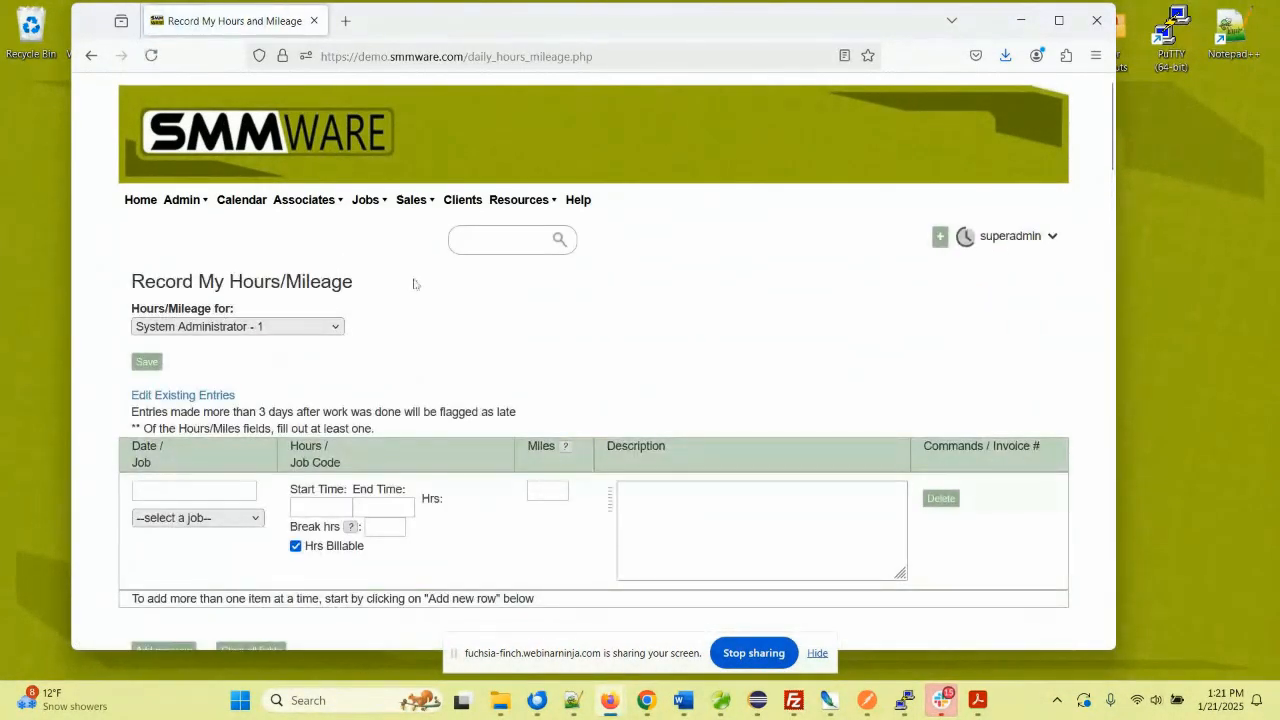
scroll(414, 280, down, 3)
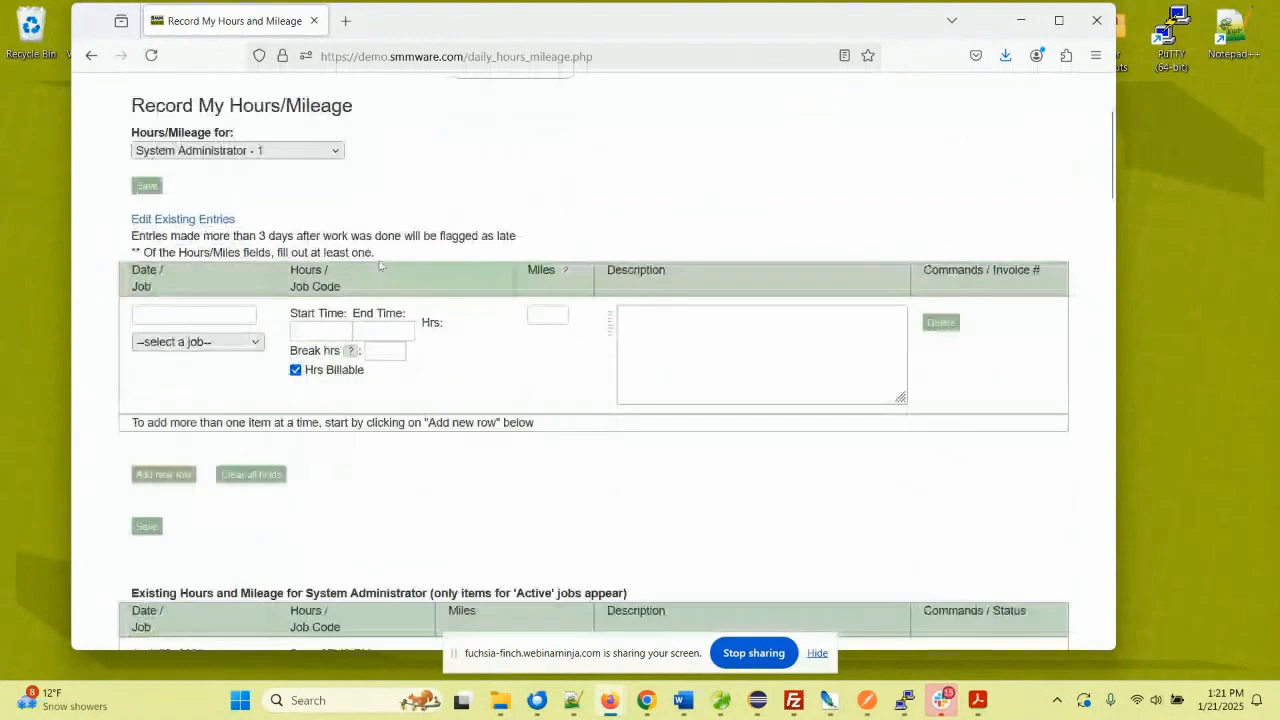
click(262, 150)
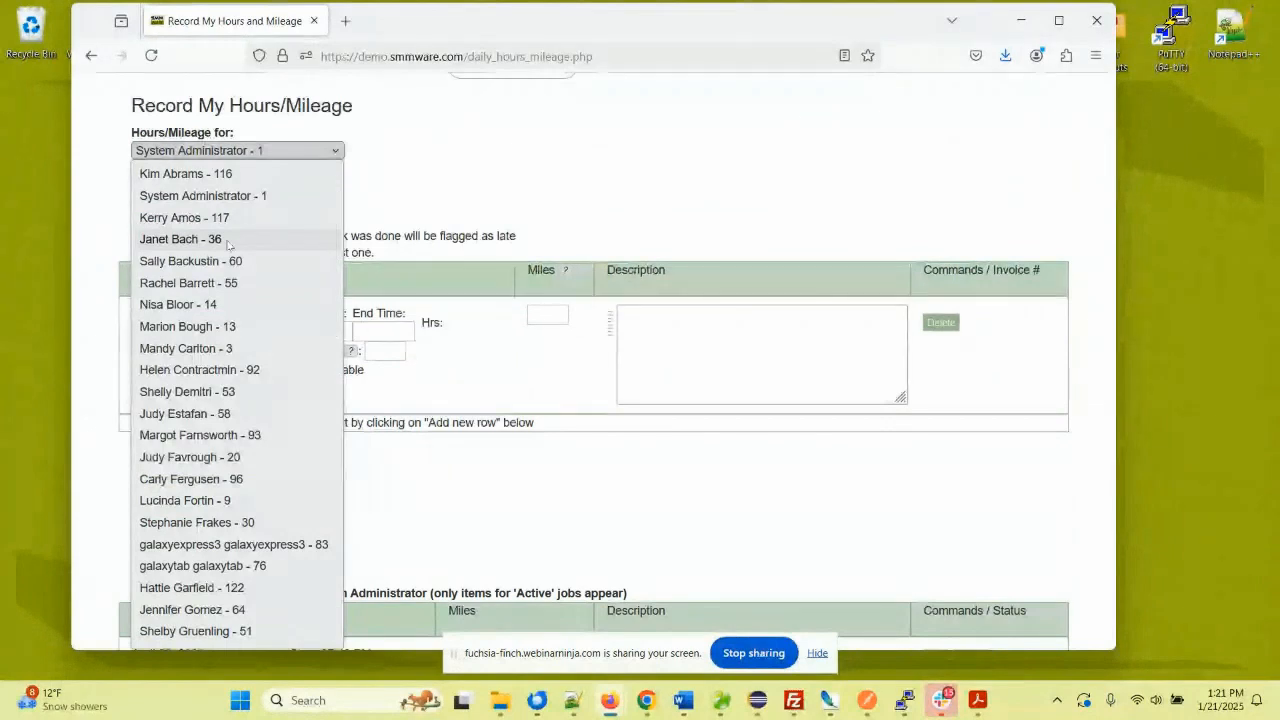
click(390, 206)
drag(391, 206, 405, 218)
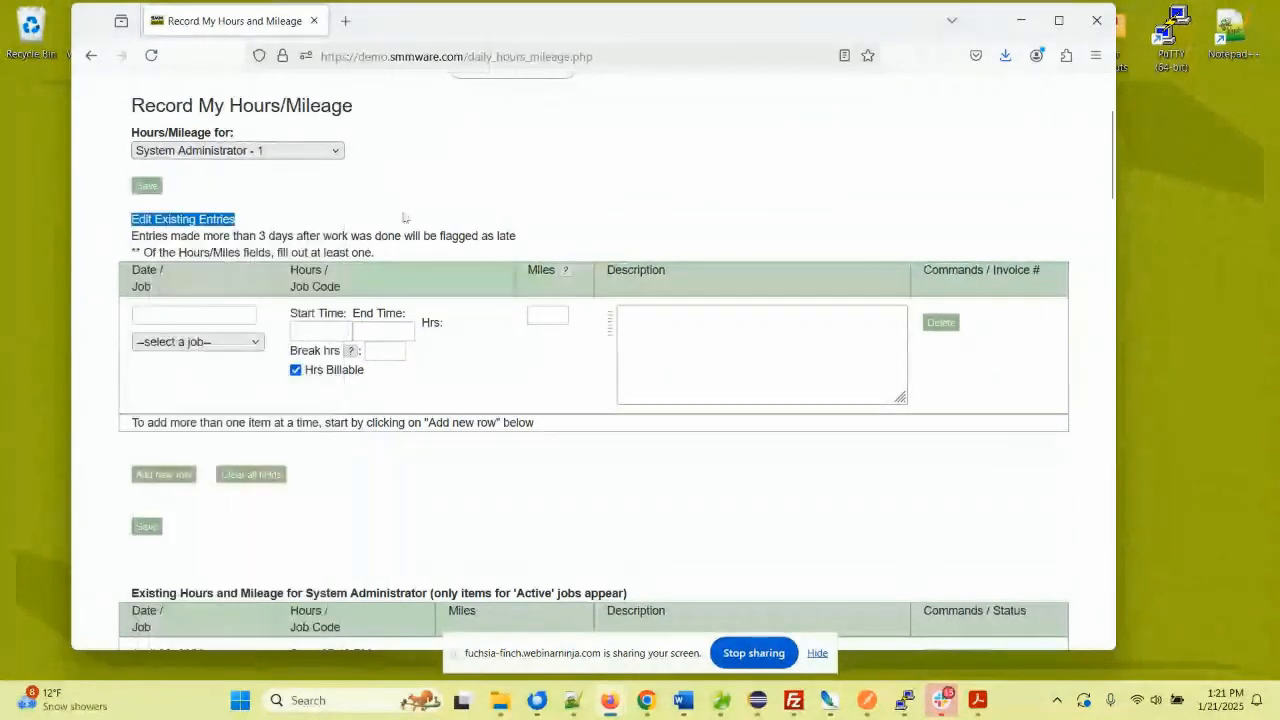
- Log a January 20, 2025 entry on the client job from 09:00 AM to 03:45 PM
click(199, 313)
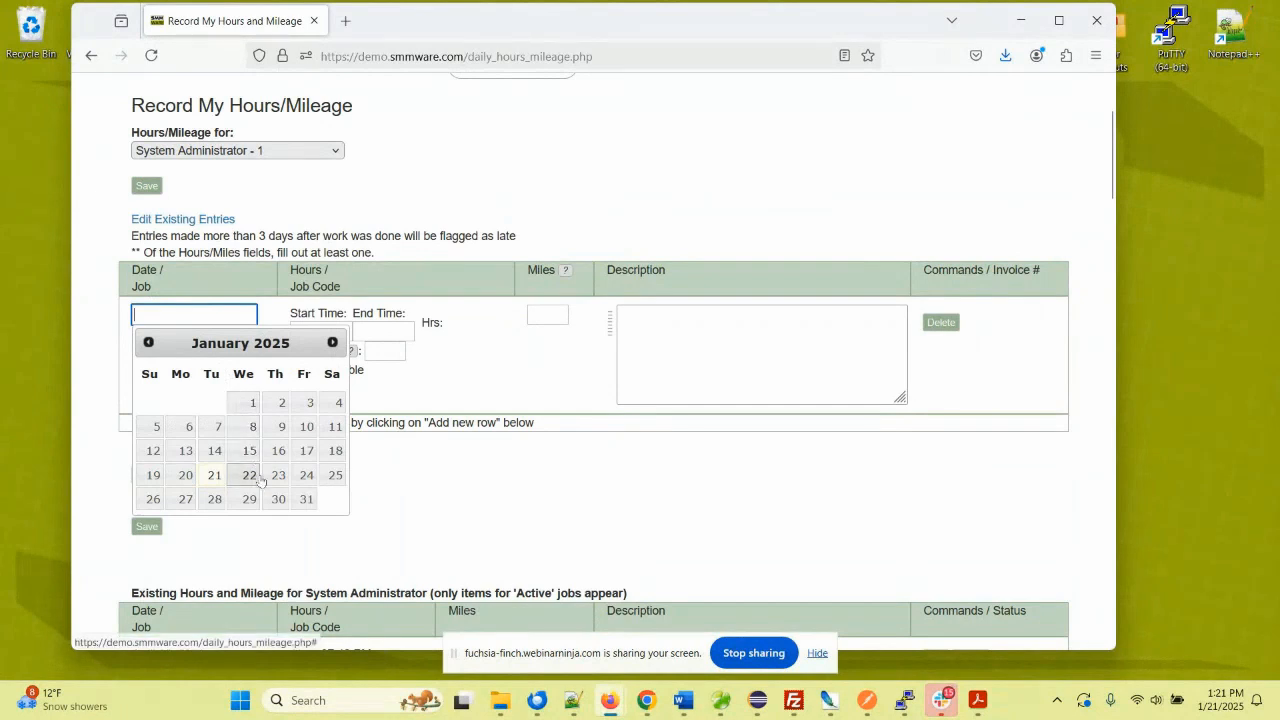
click(185, 475)
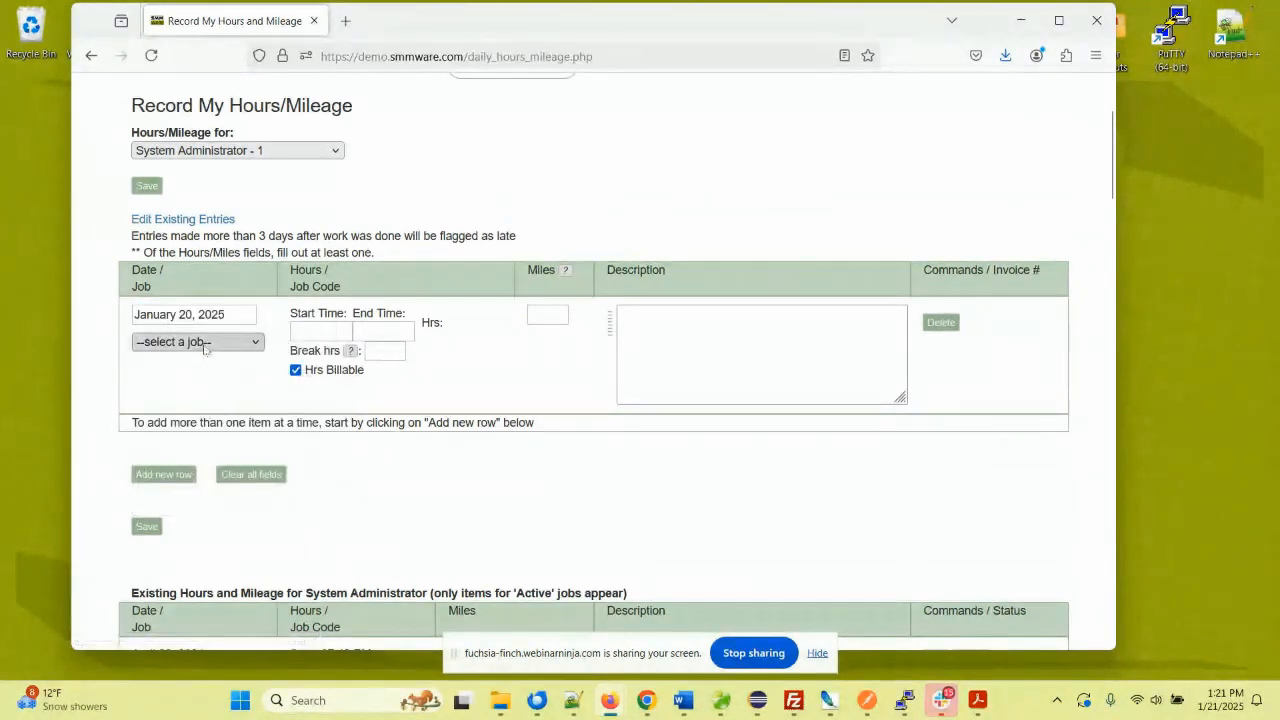
click(205, 347)
click(212, 475)
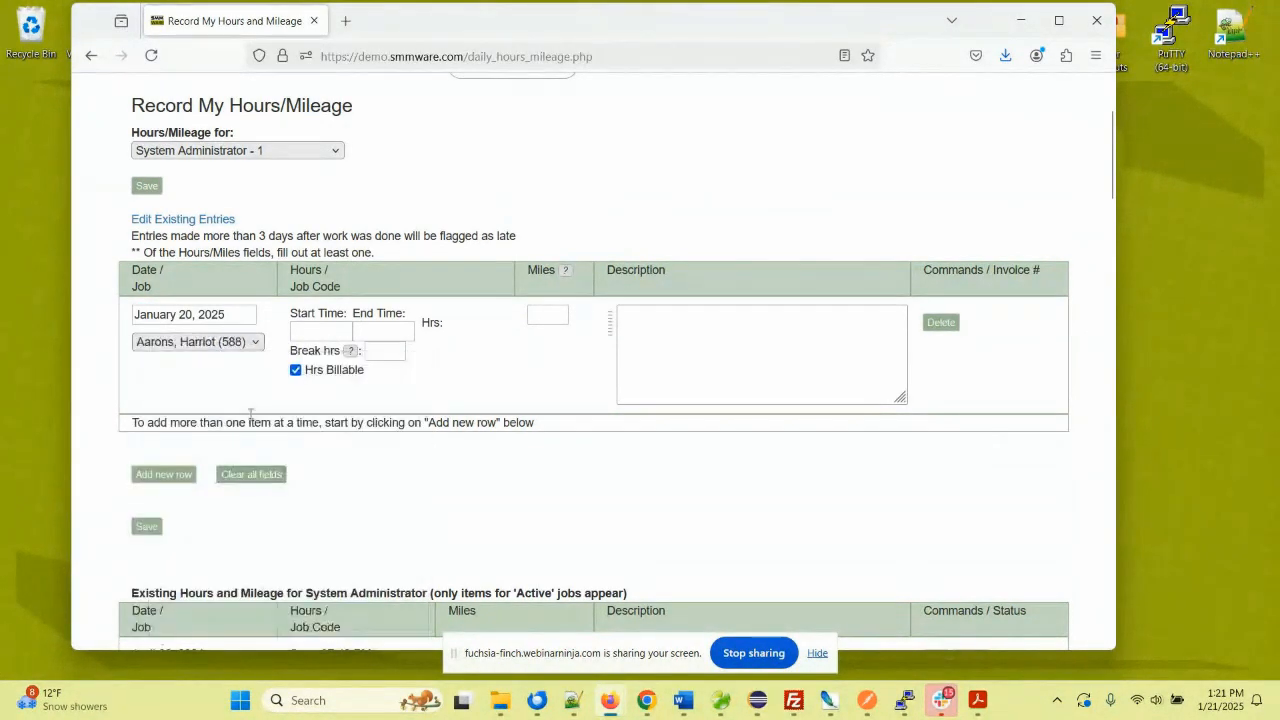
click(306, 332)
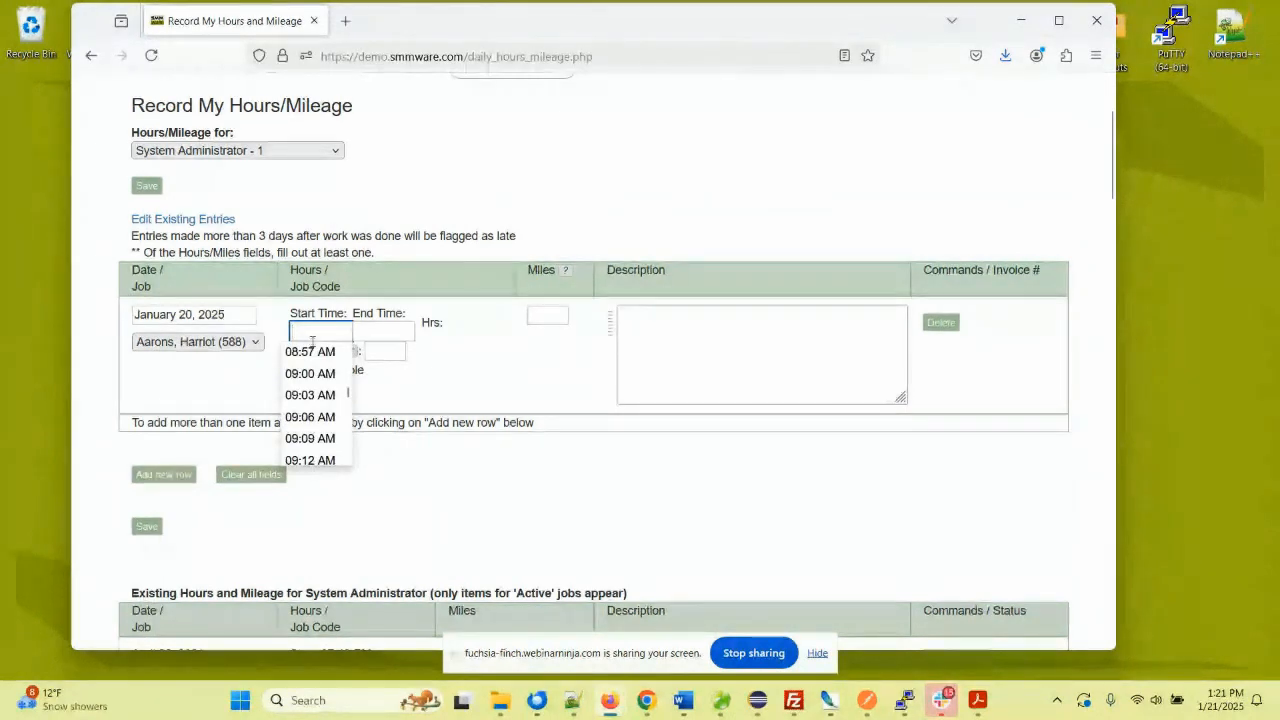
click(310, 373)
click(383, 334)
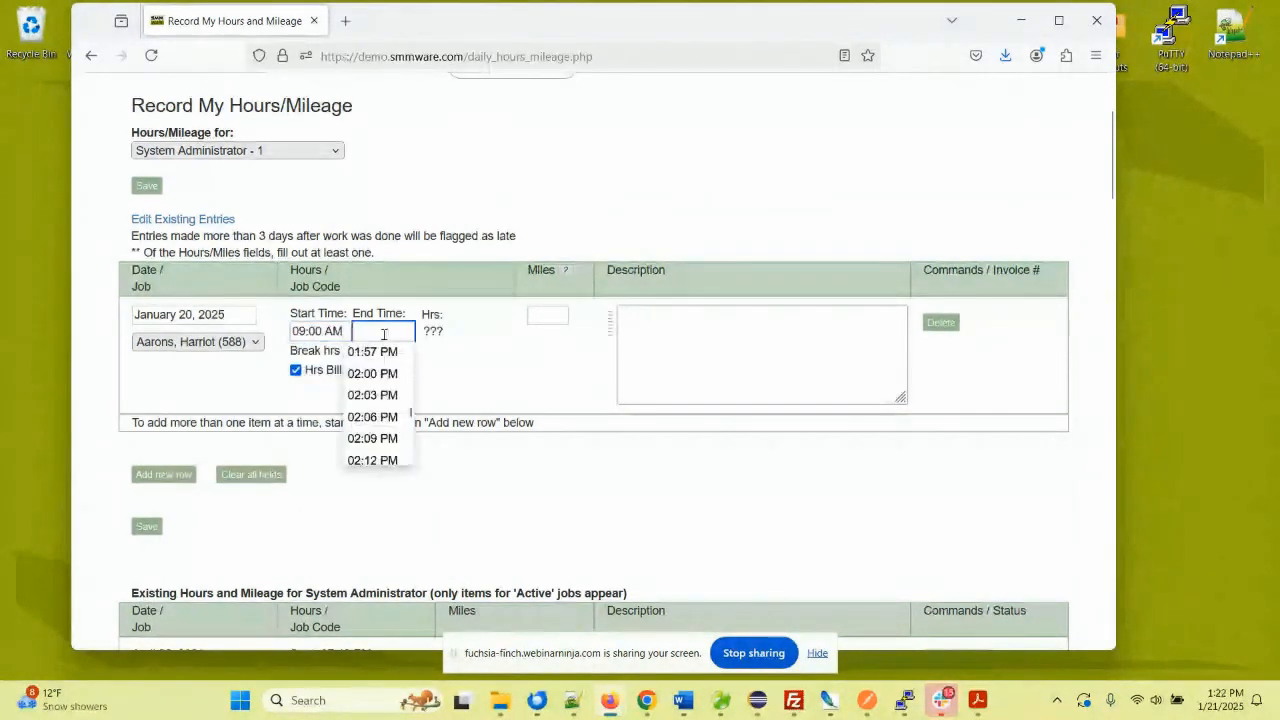
text(345 p)
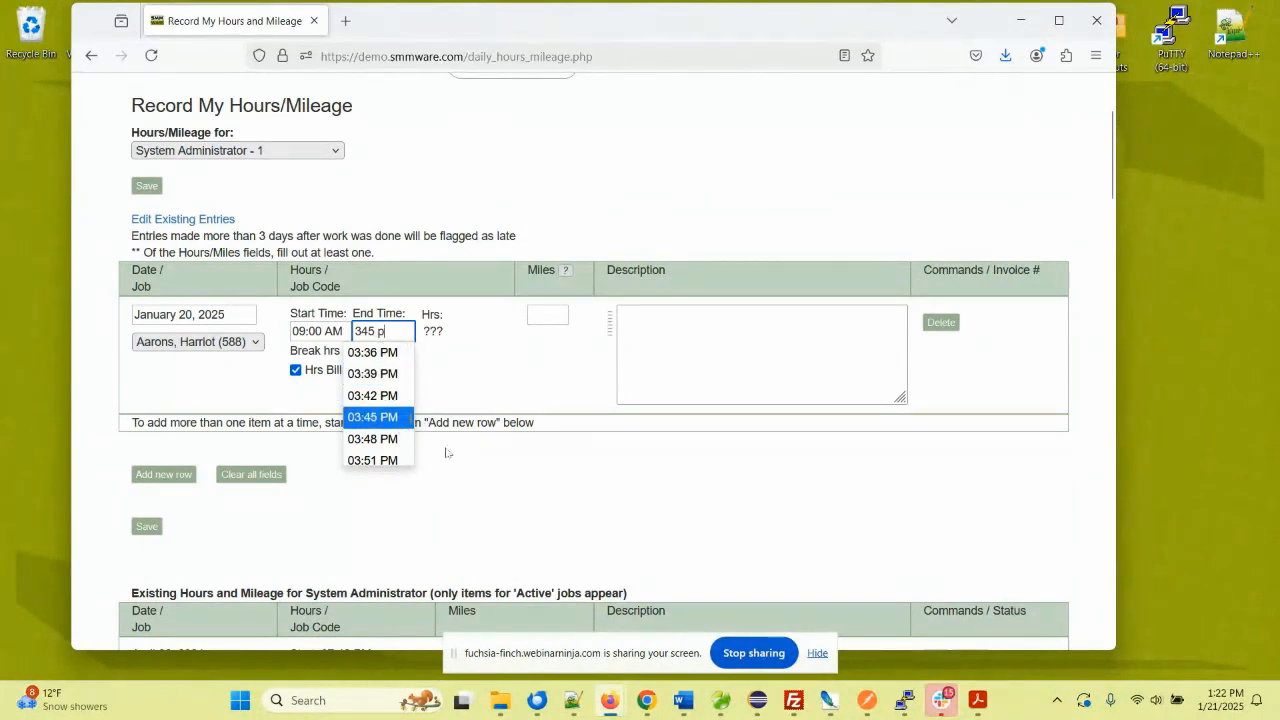
key(Return)
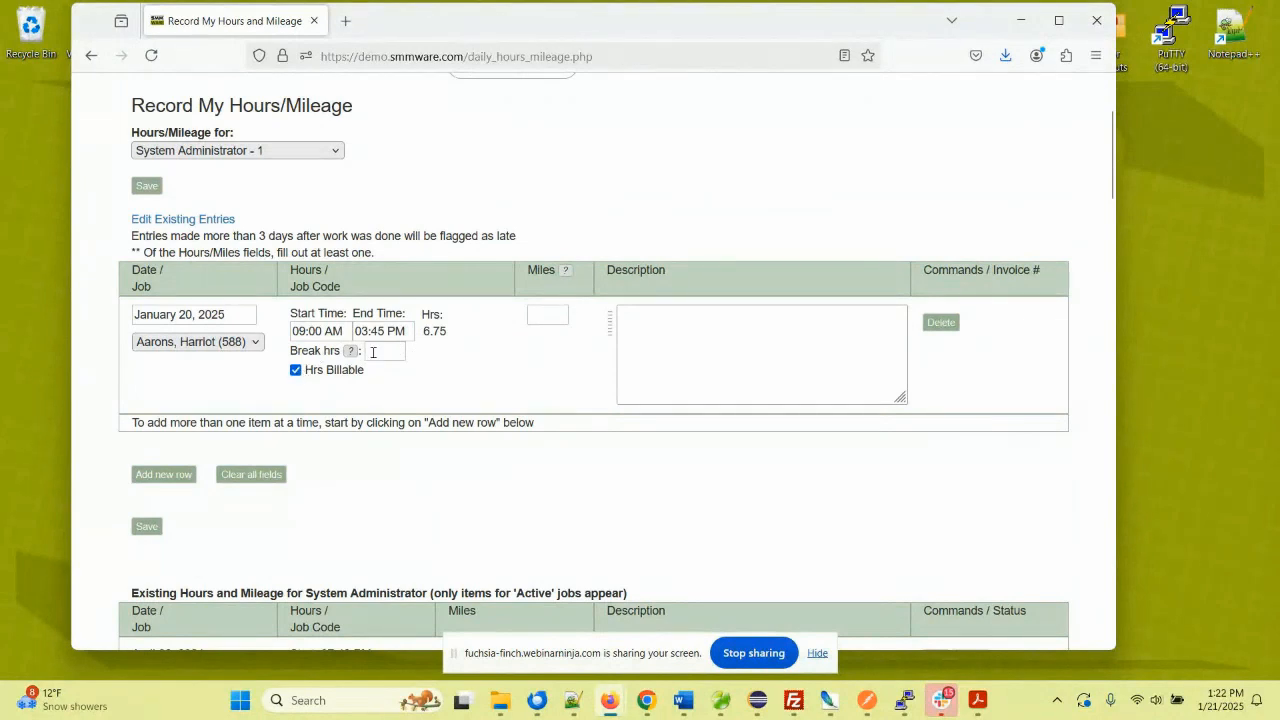
- Set the January 20 entry's description to Packing and its mileage to 100 miles
click(377, 351)
click(628, 319)
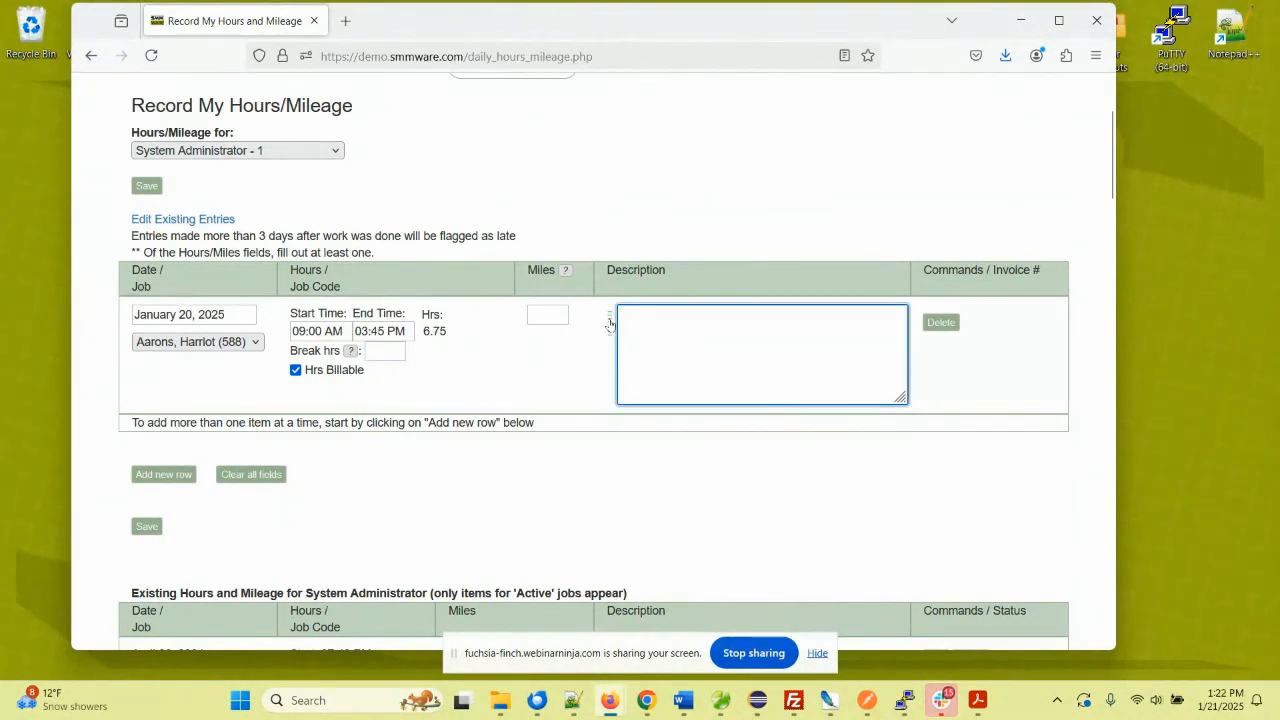
click(609, 323)
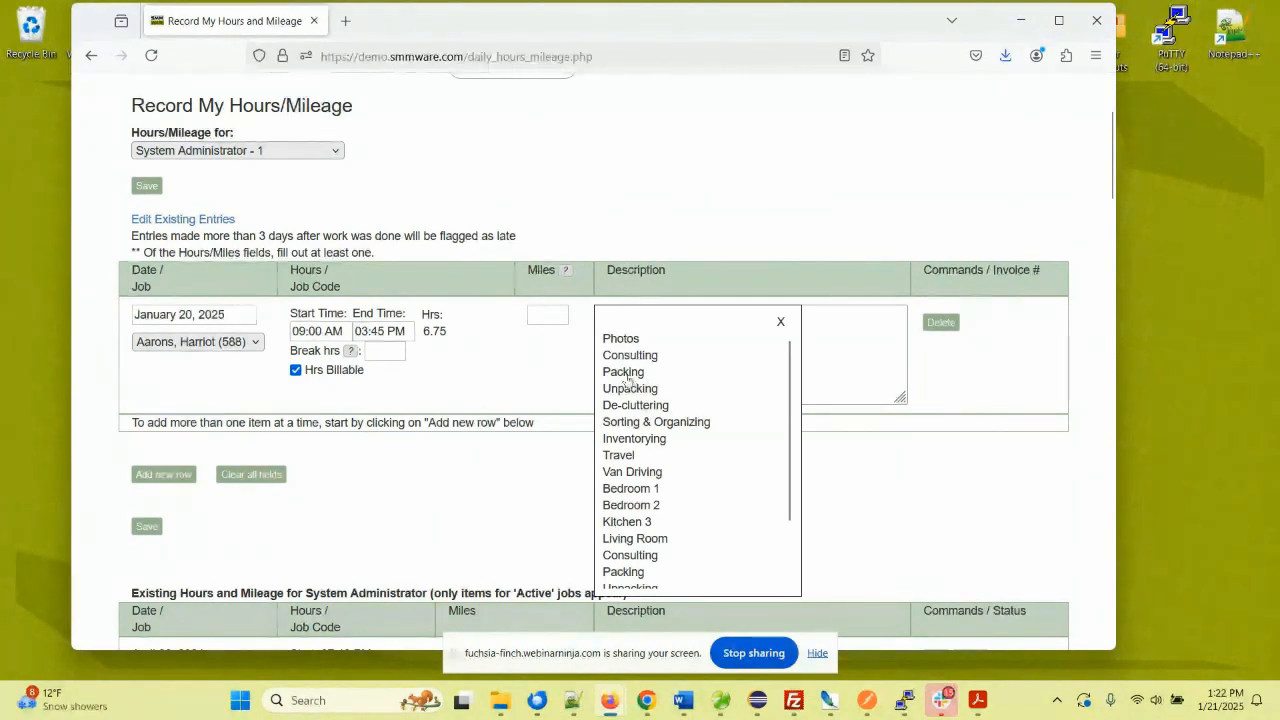
click(627, 373)
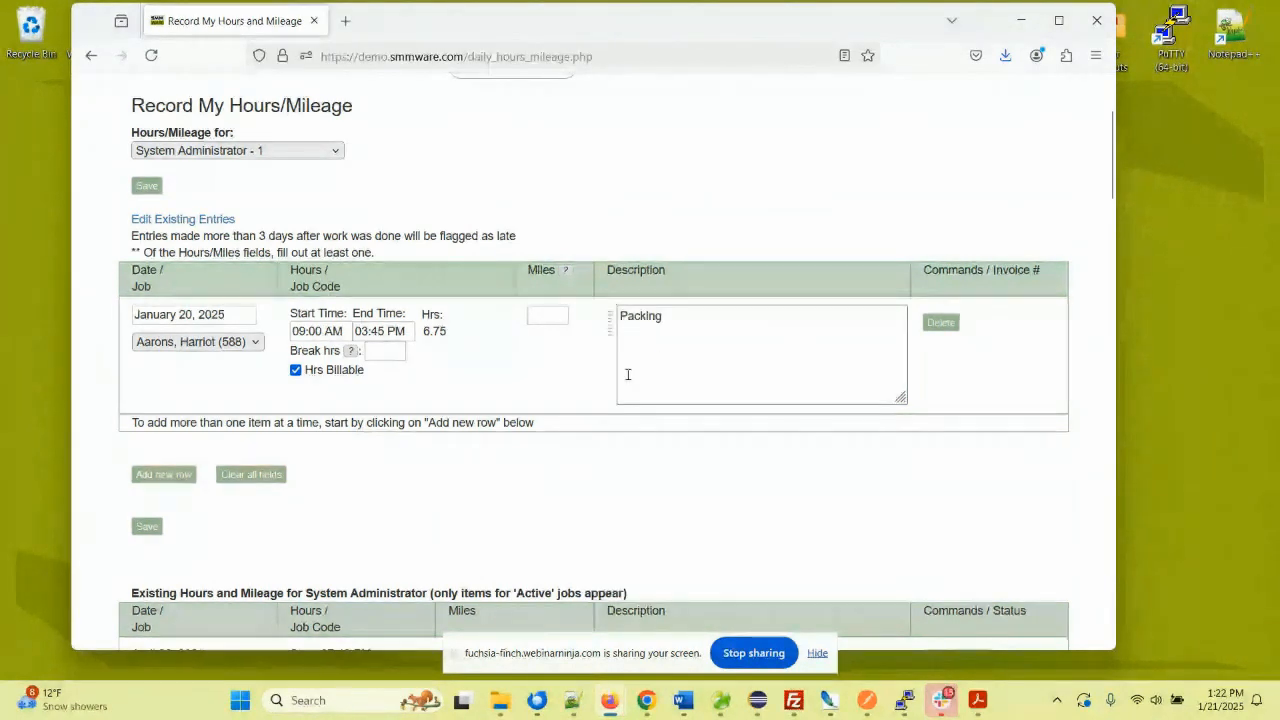
click(562, 314)
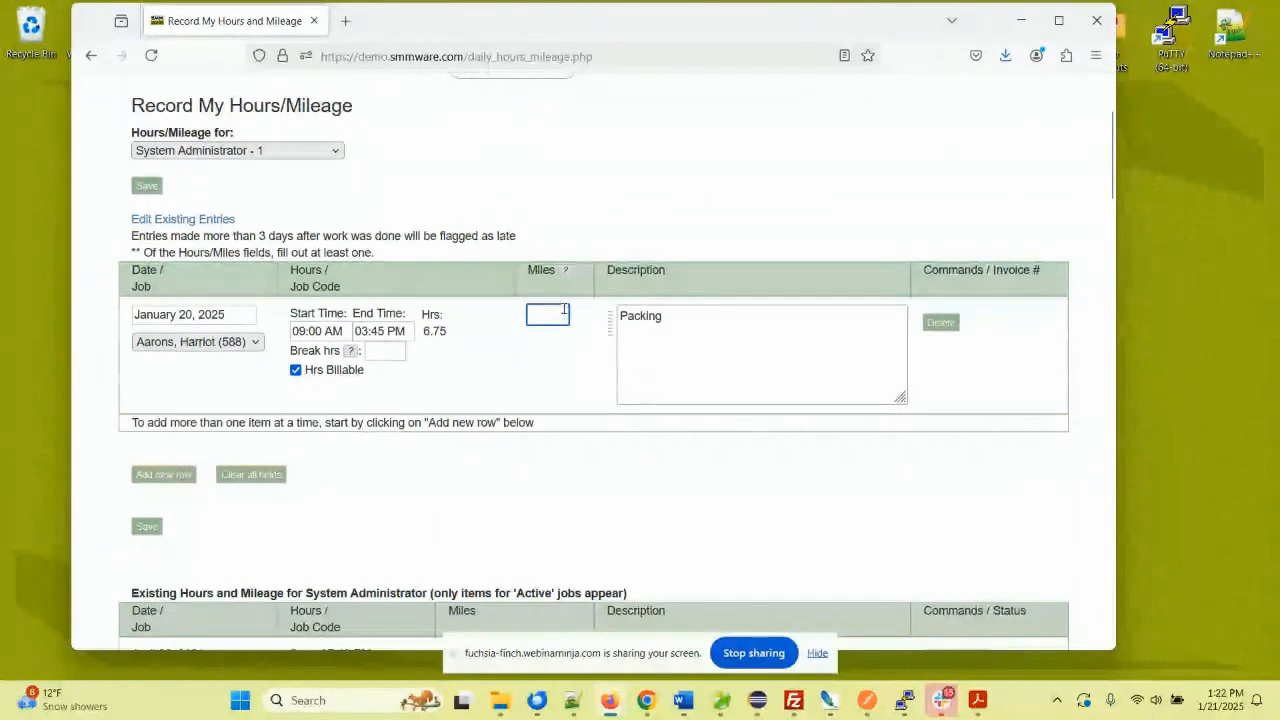
text(100)
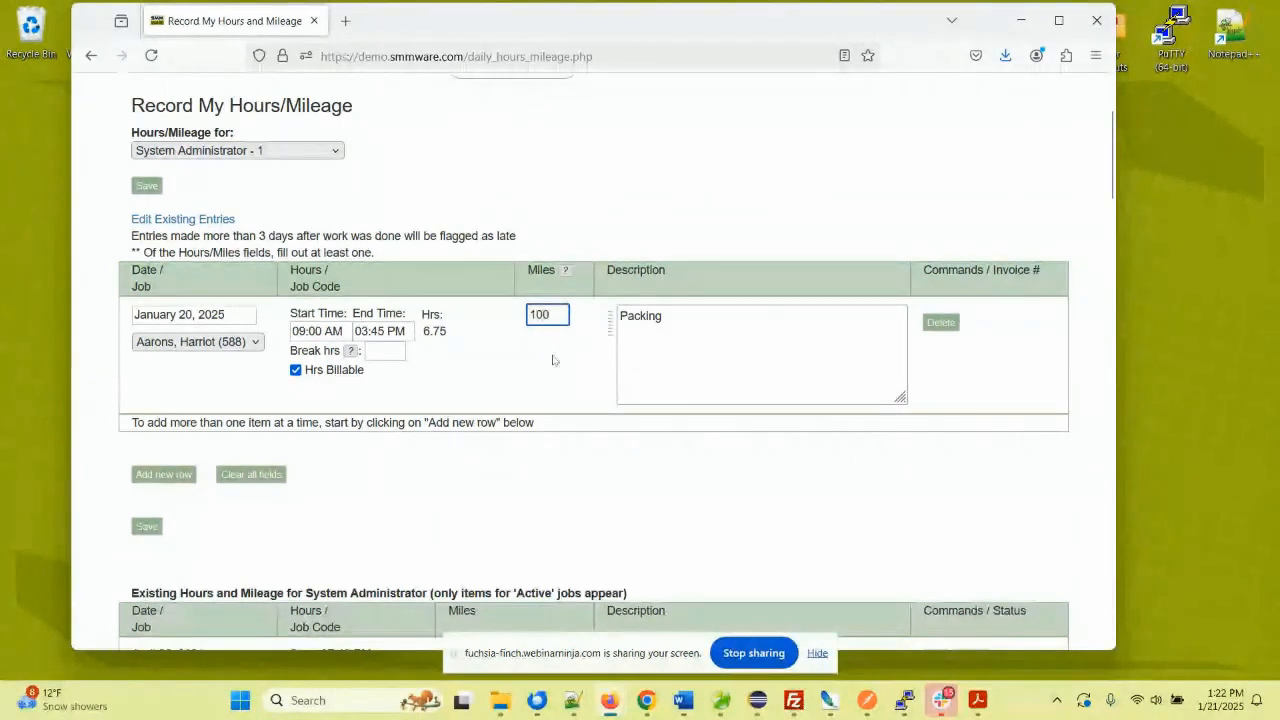
click(552, 361)
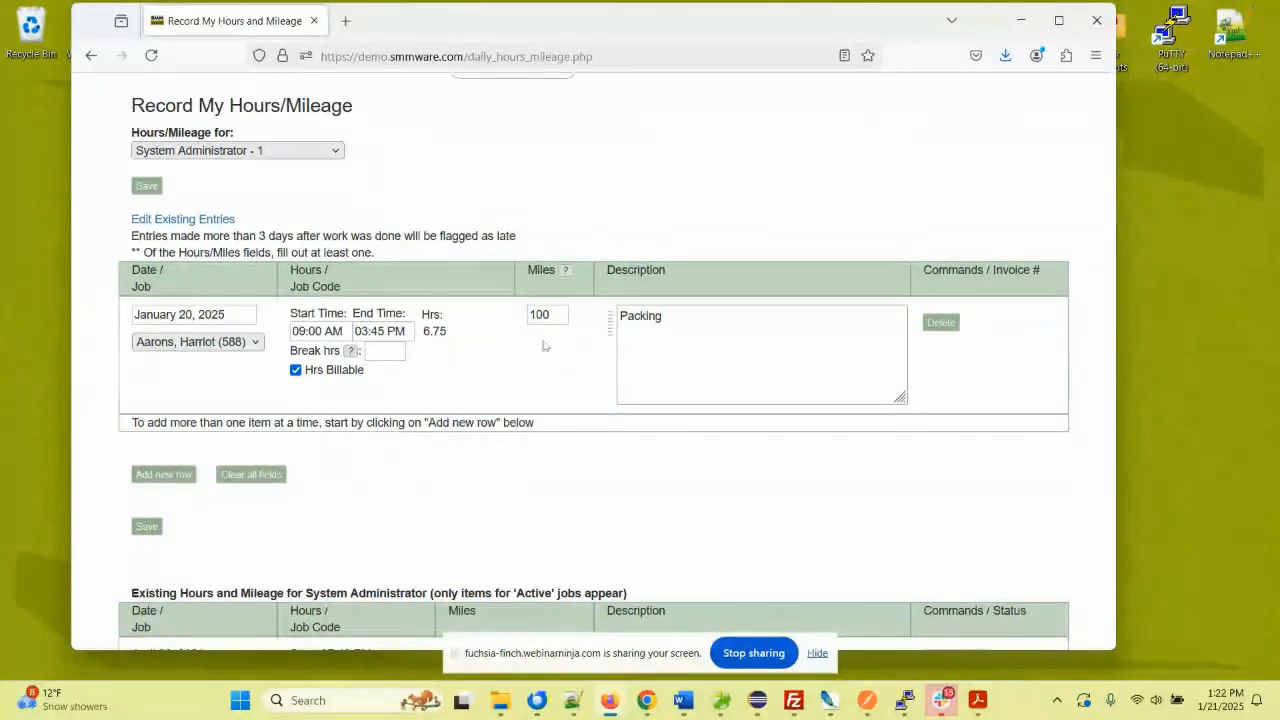
click(163, 475)
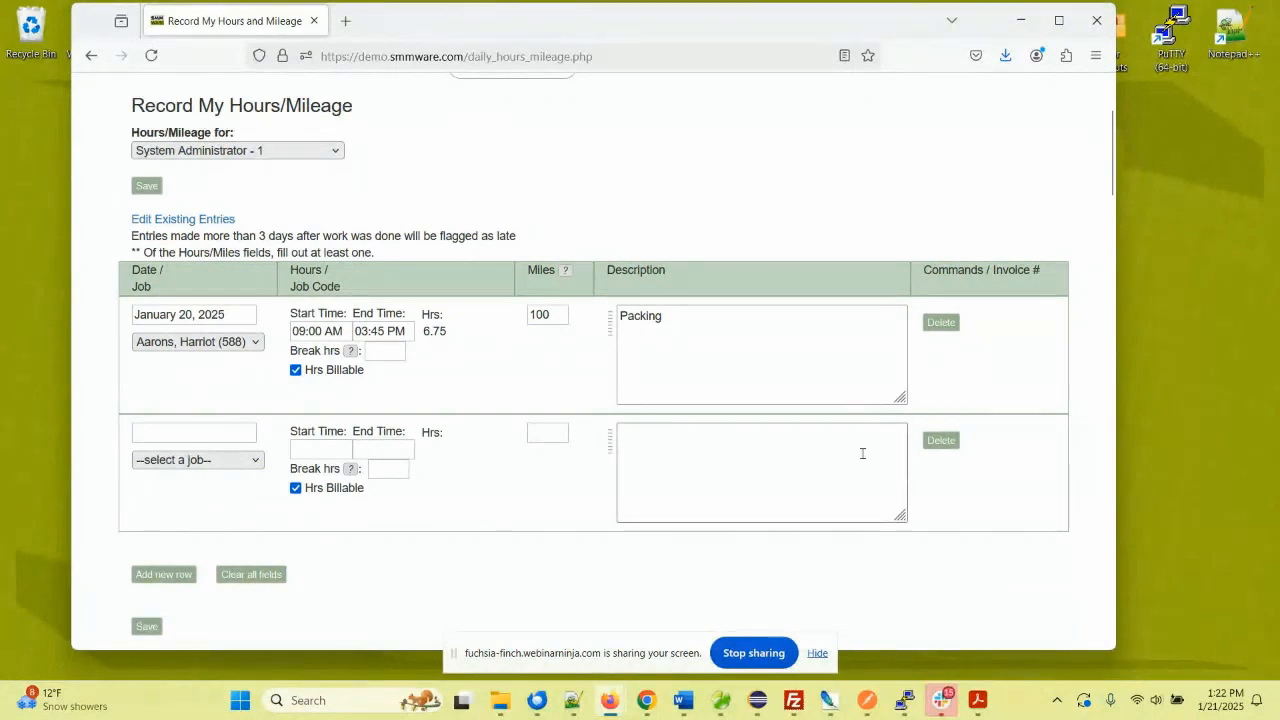
click(938, 441)
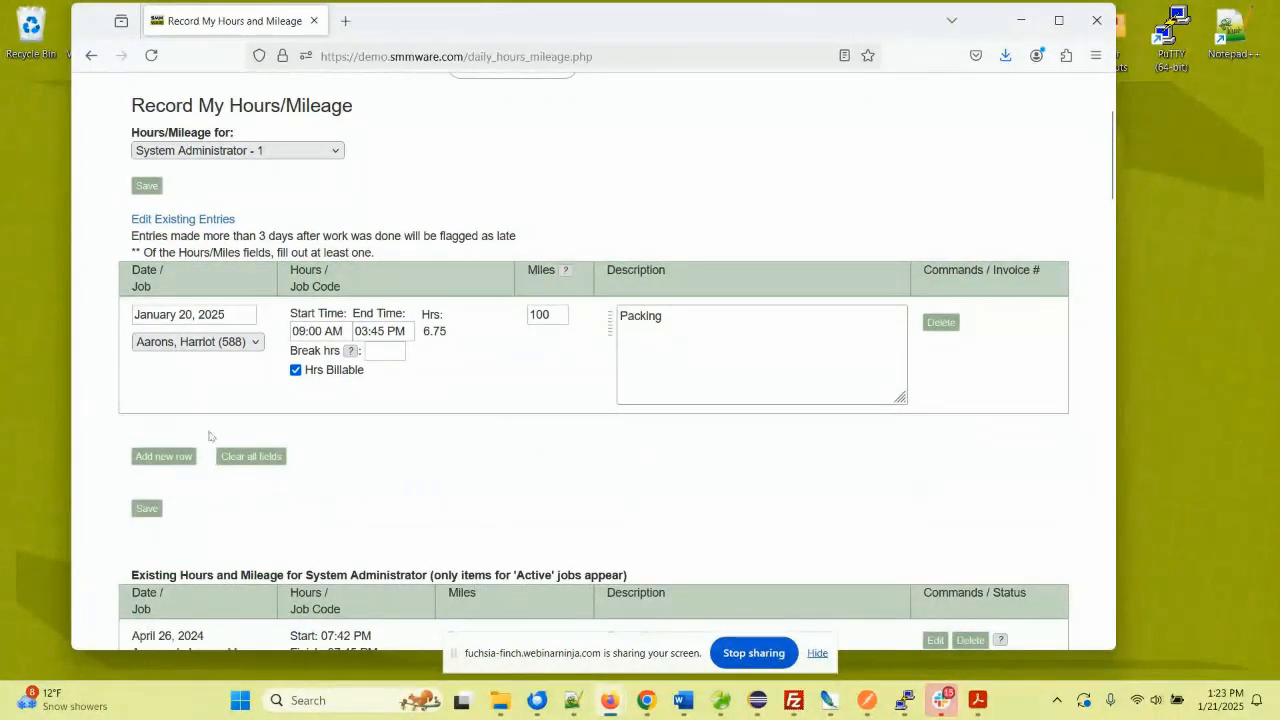
scroll(366, 449, down, 5)
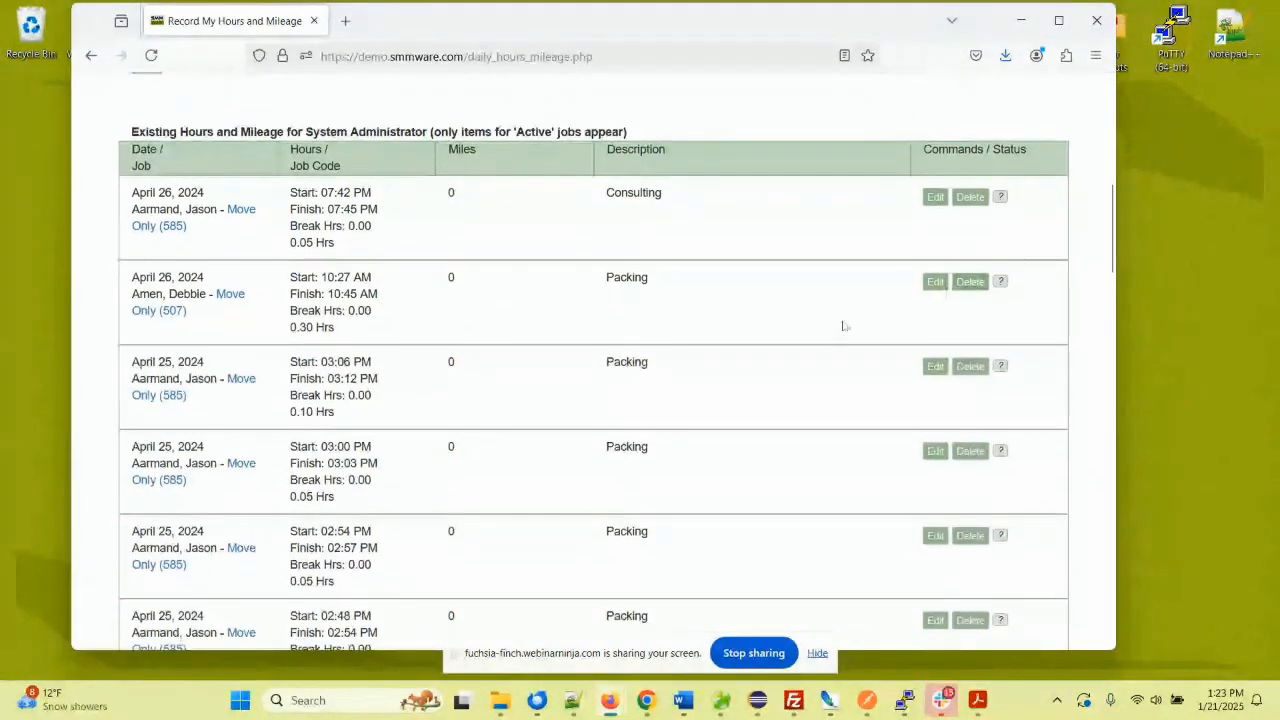
scroll(843, 324, down, 4)
scroll(843, 324, down, 8)
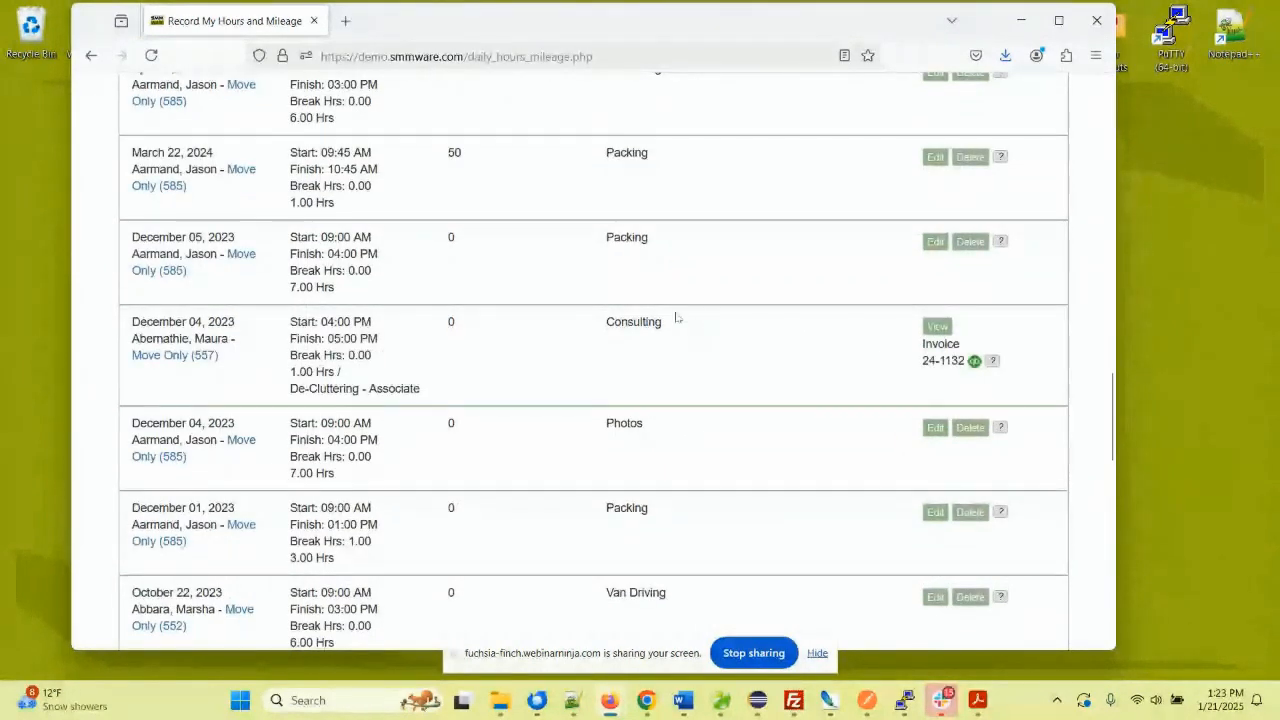
scroll(571, 300, up, 7)
scroll(500, 283, up, 10)
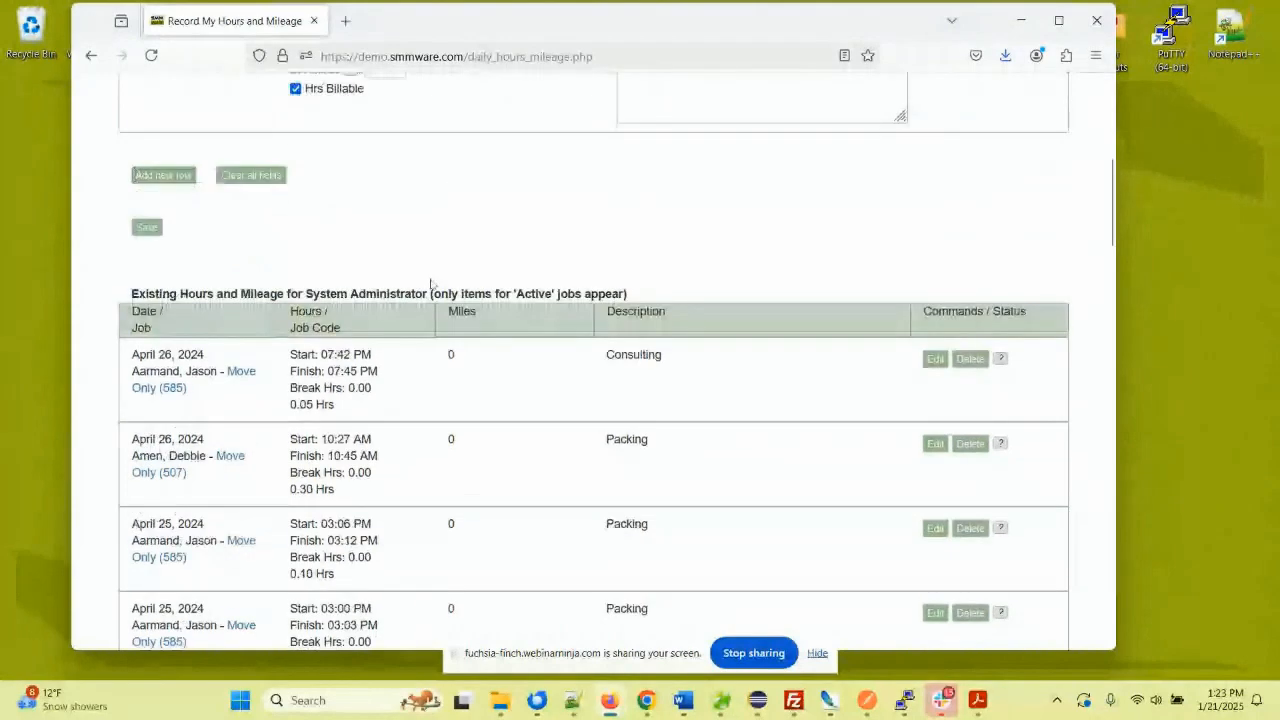
scroll(406, 280, up, 2)
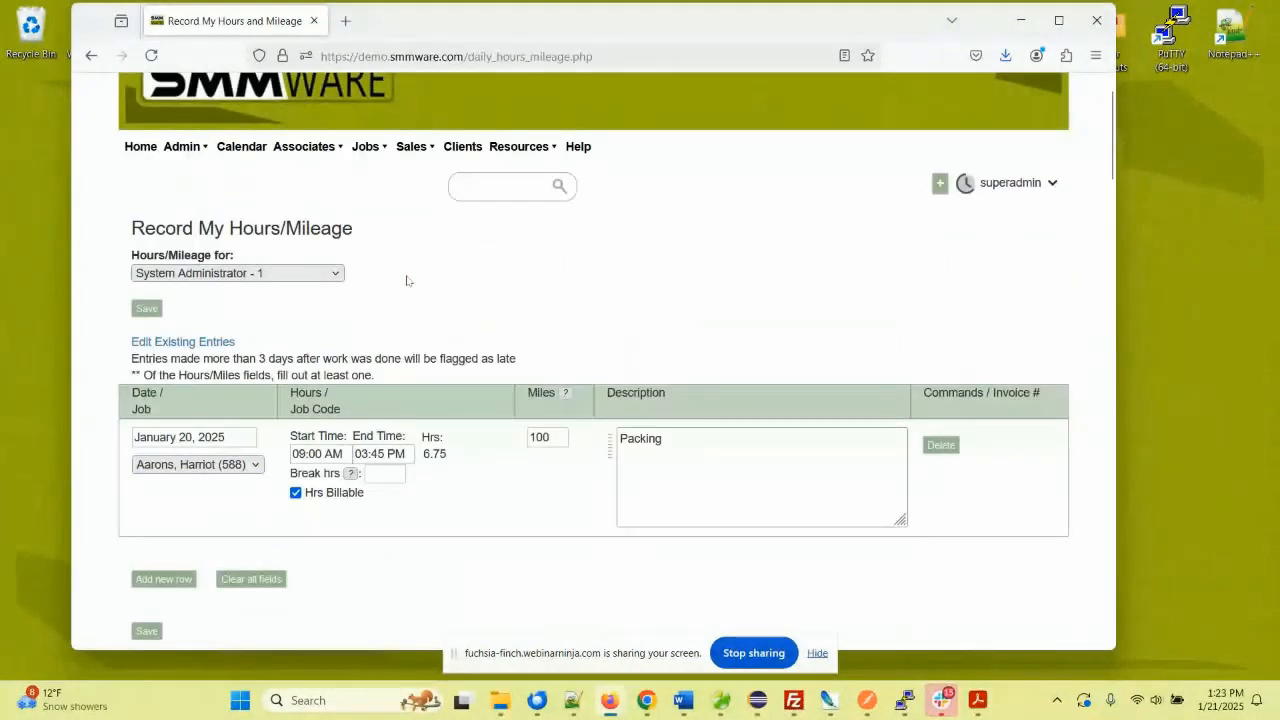
scroll(406, 280, up, 1)
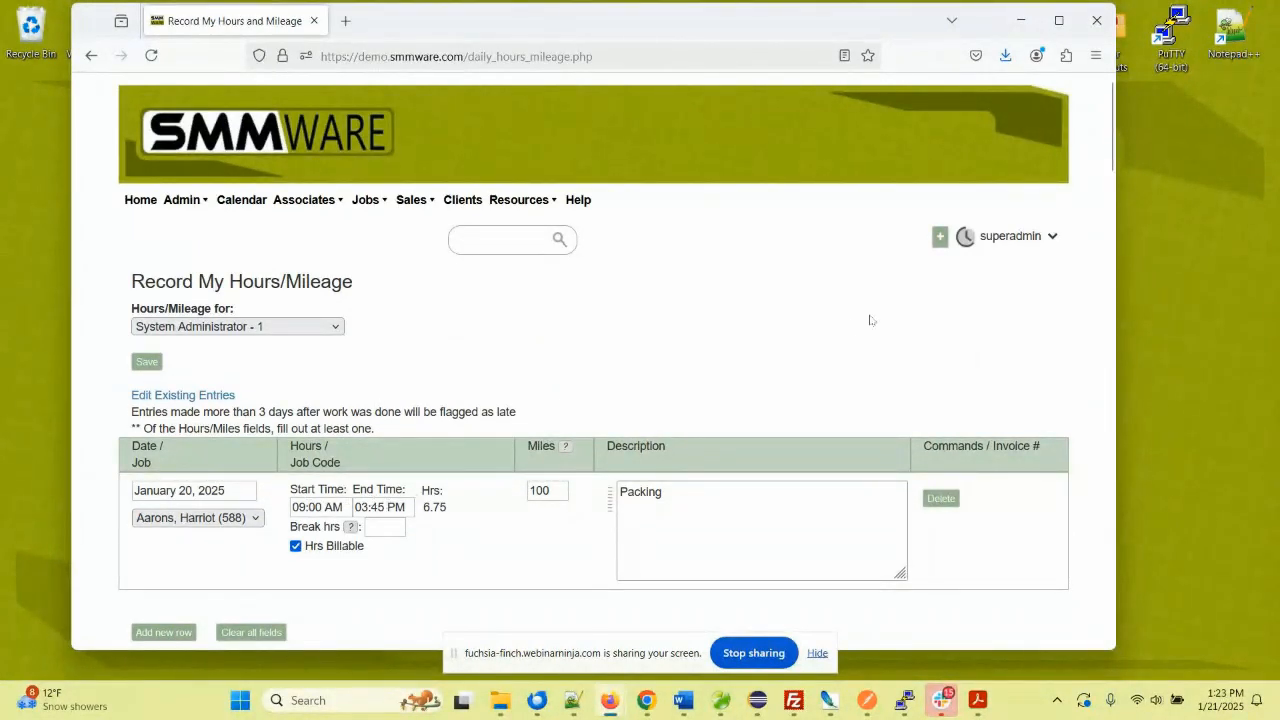
click(963, 239)
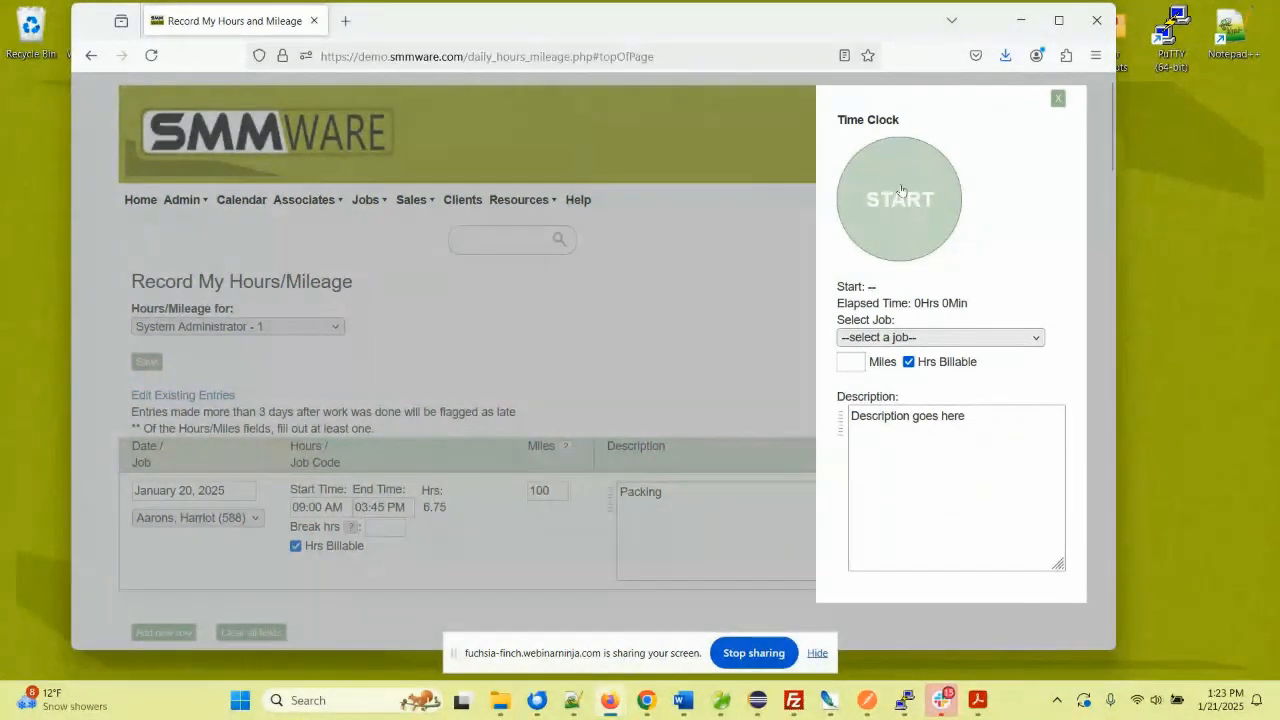
click(1058, 99)
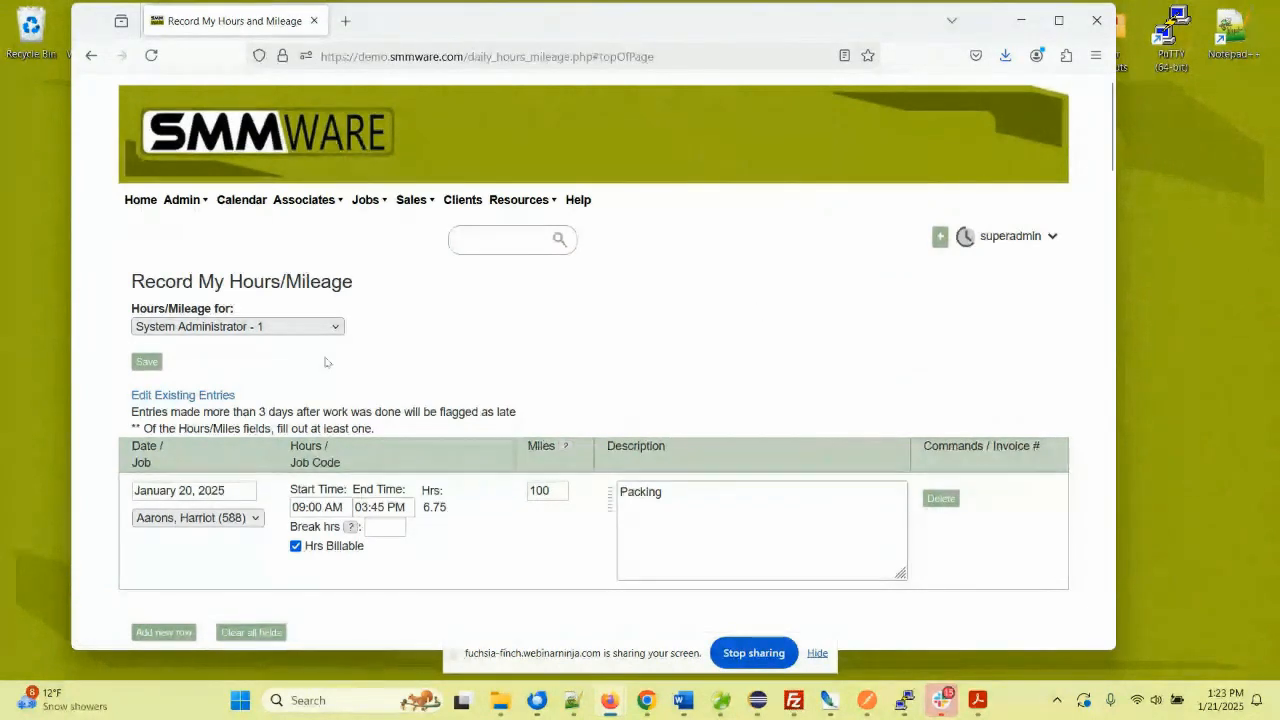
mouse_move(325, 207)
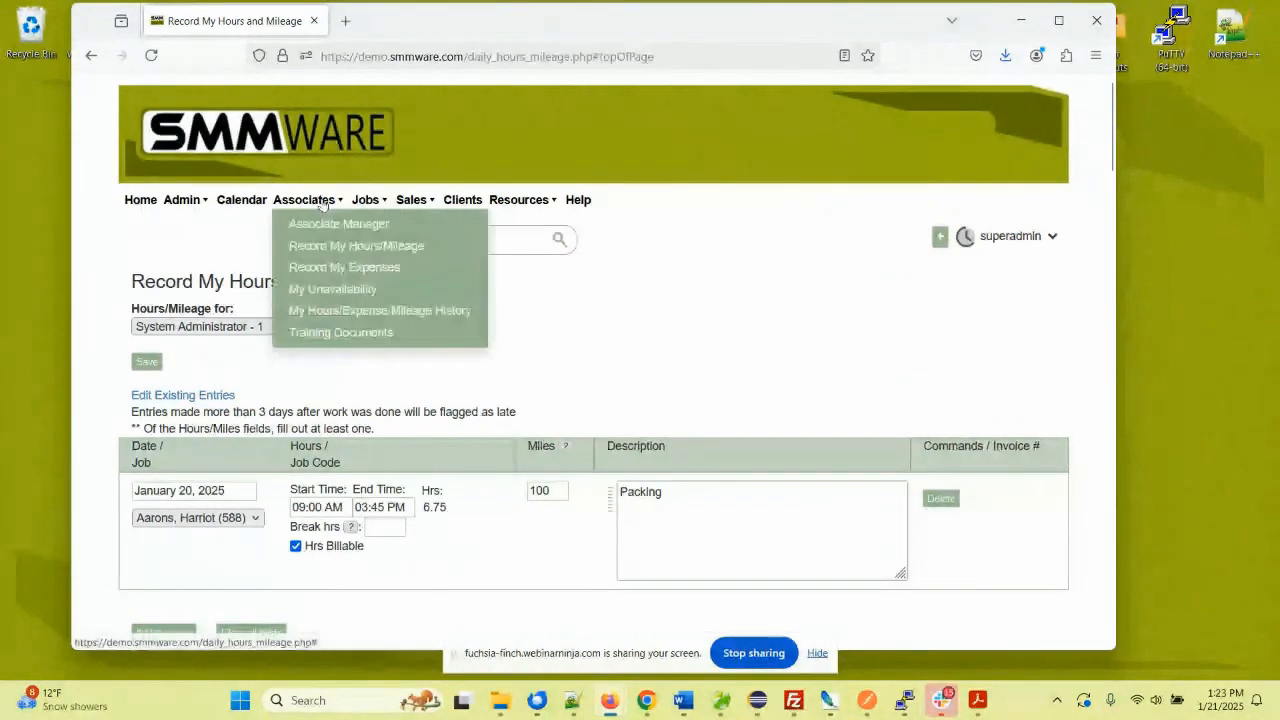
- On Record My Expenses, enter a January 20, 2025 $56 expense for the client's job
click(325, 266)
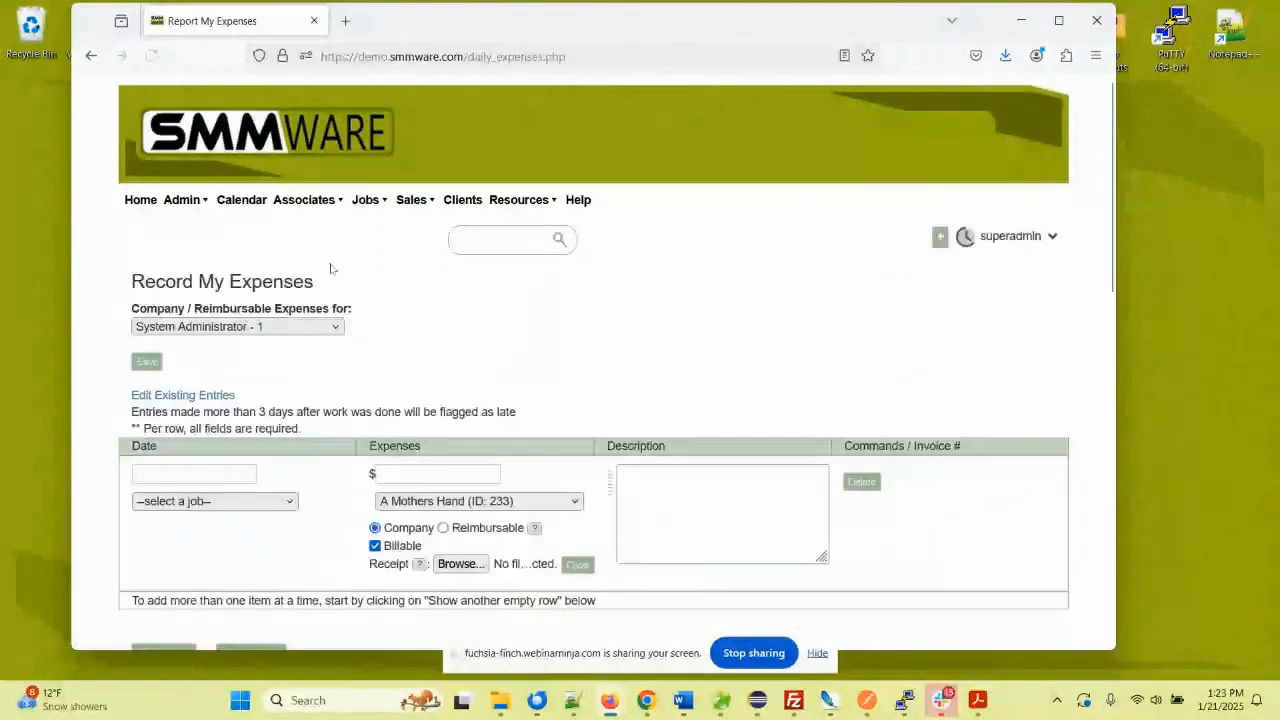
click(185, 472)
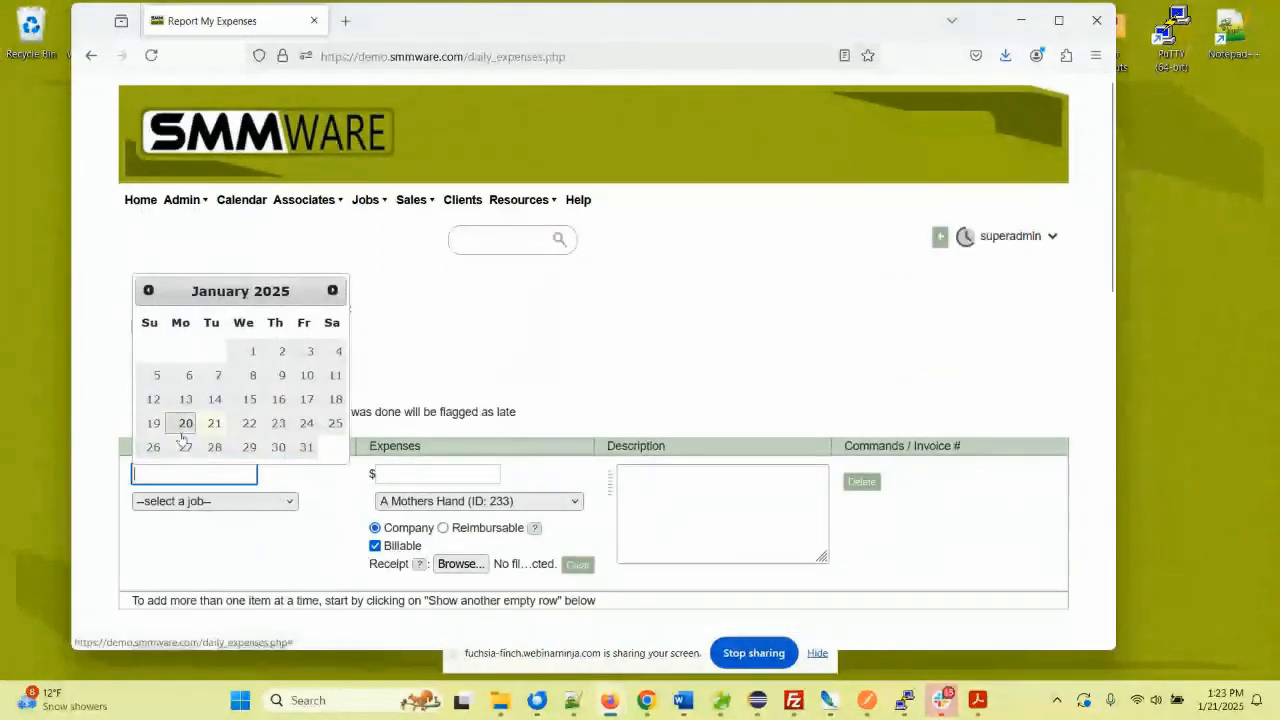
click(183, 421)
click(183, 500)
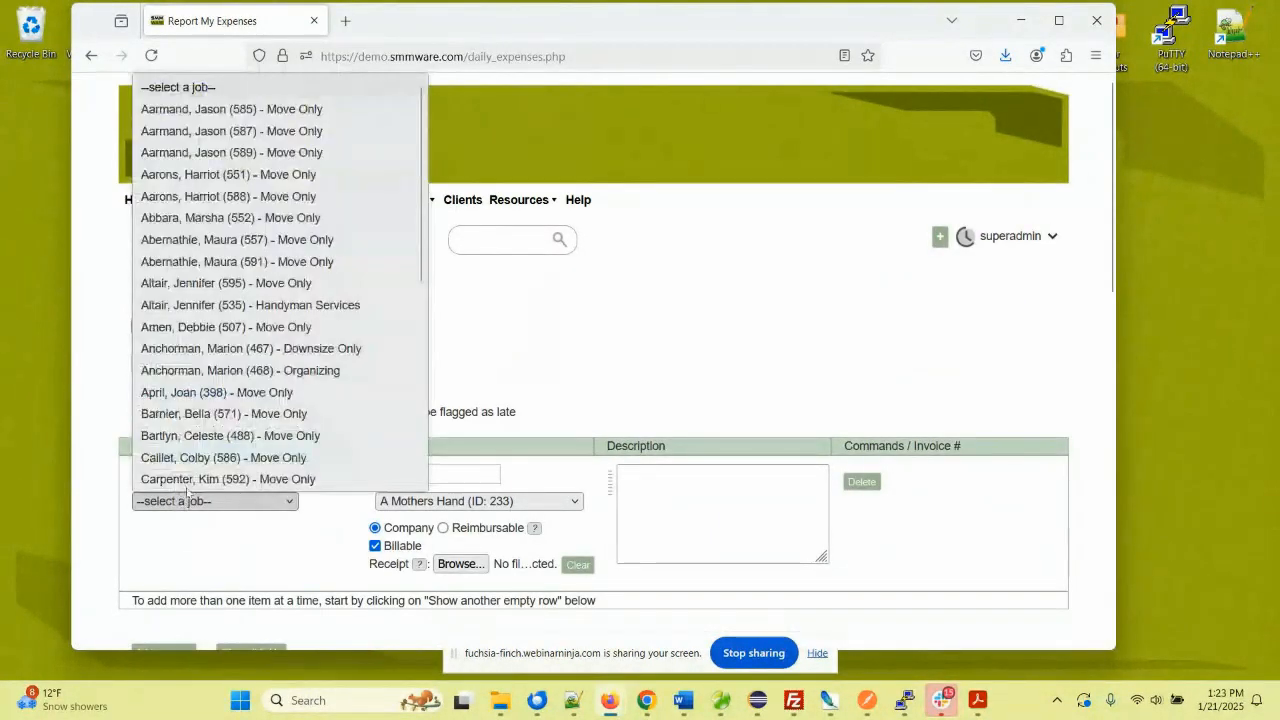
click(201, 285)
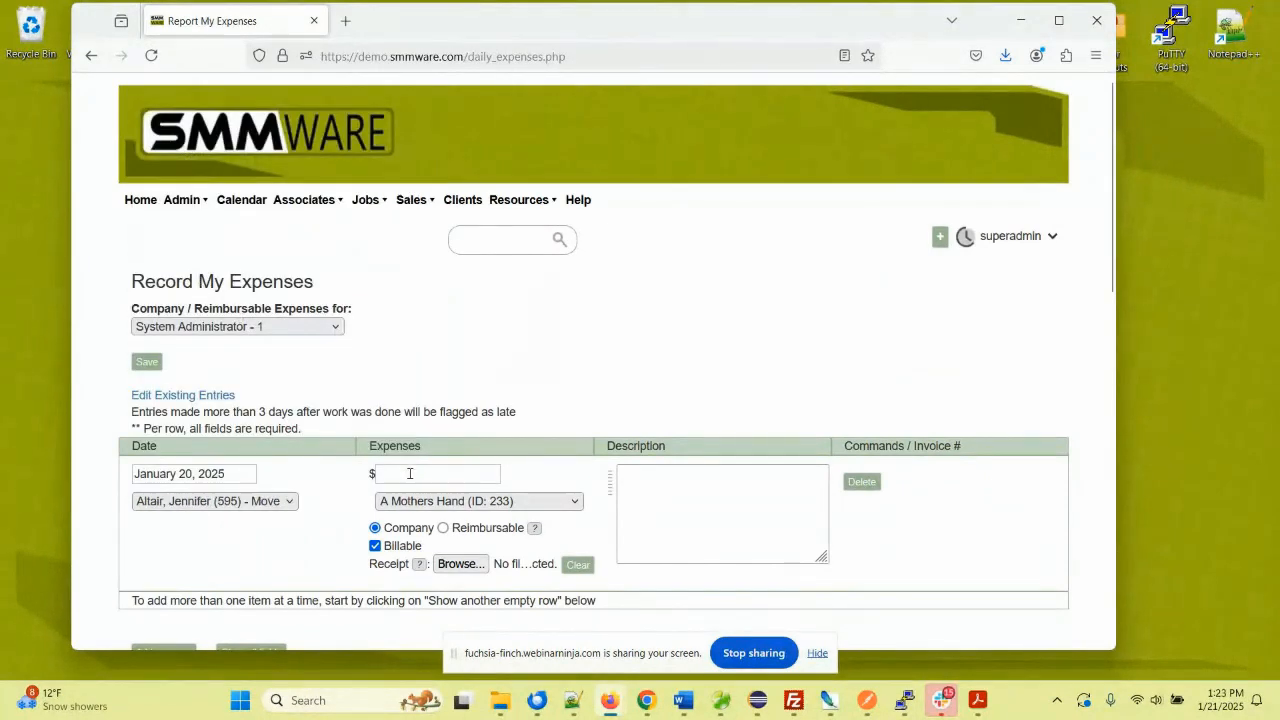
click(406, 472)
text(56)
click(336, 486)
- Set the expense vendor to Kensington Flowers and mark it reimbursable
click(382, 500)
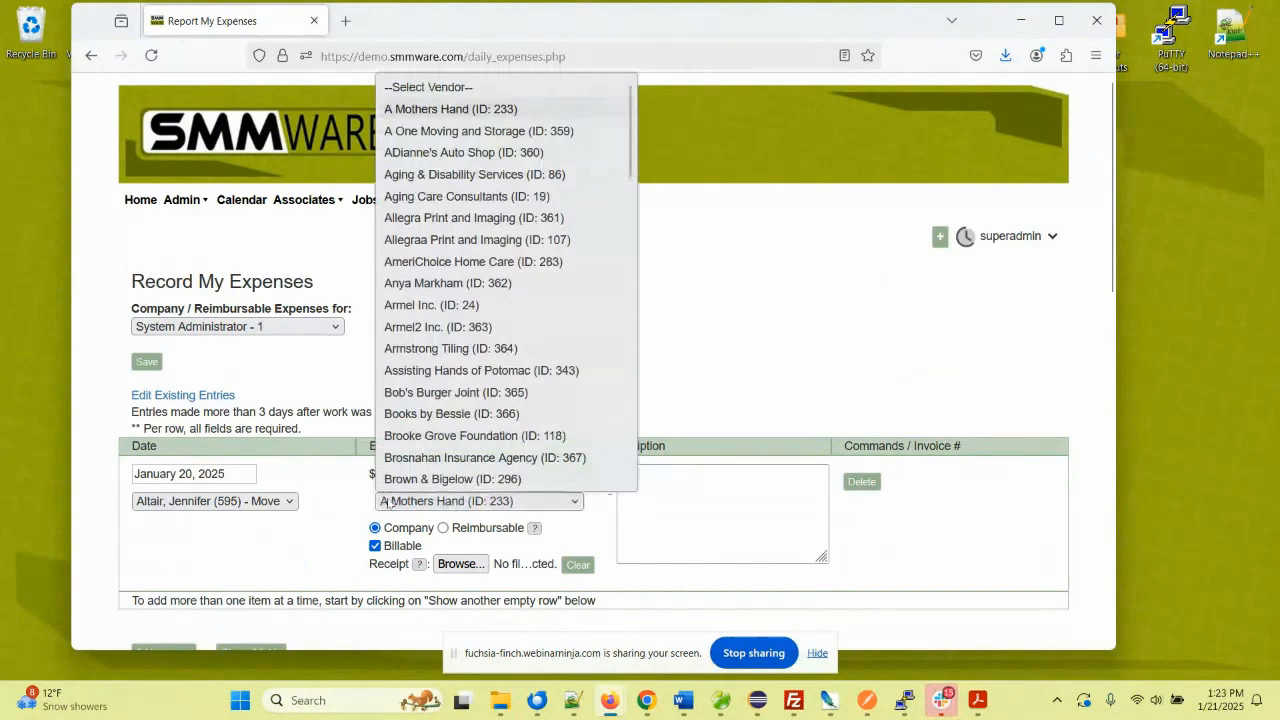
scroll(453, 349, down, 8)
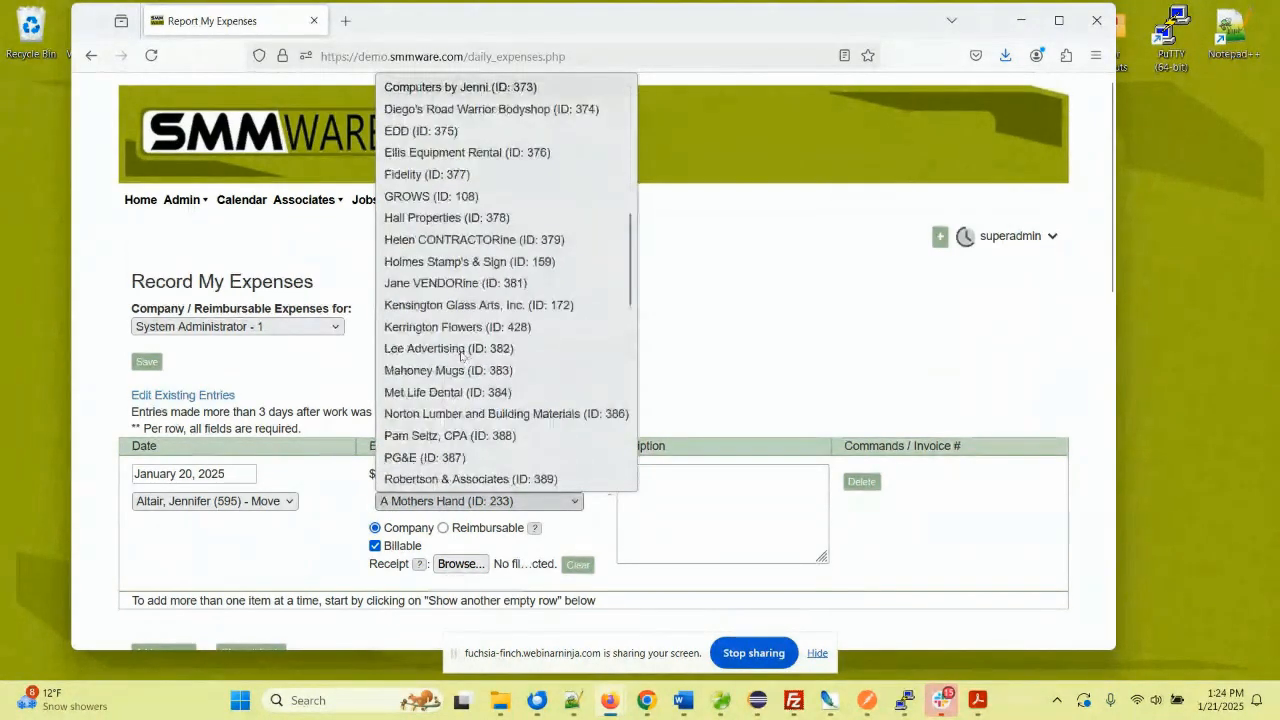
click(455, 324)
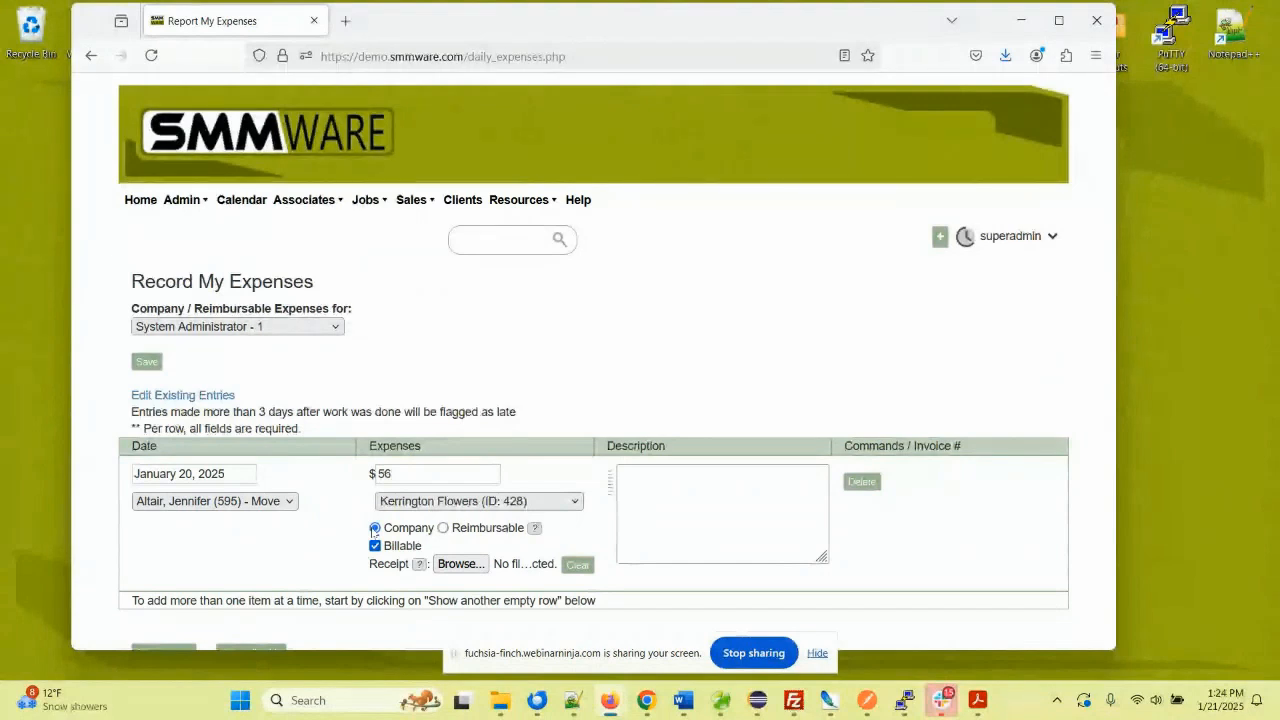
click(443, 528)
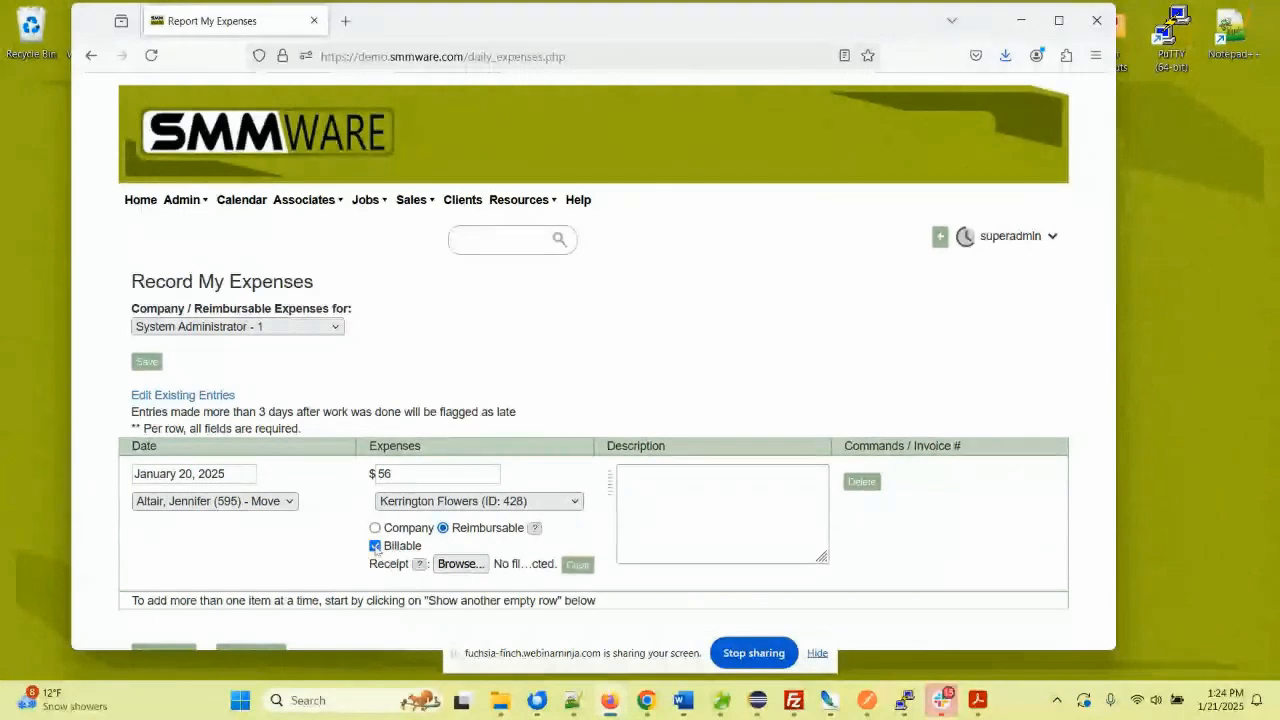
click(652, 489)
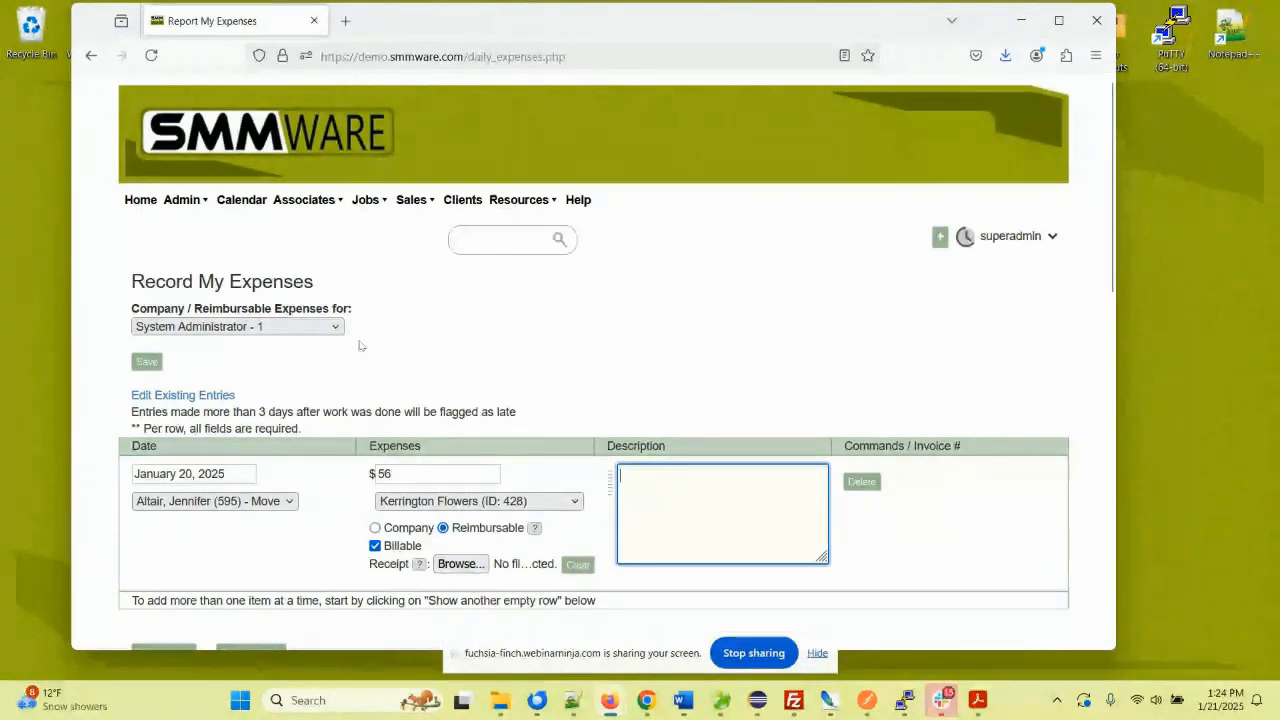
- Scroll through the existing expense entries and back to the top of the page
scroll(318, 305, down, 3)
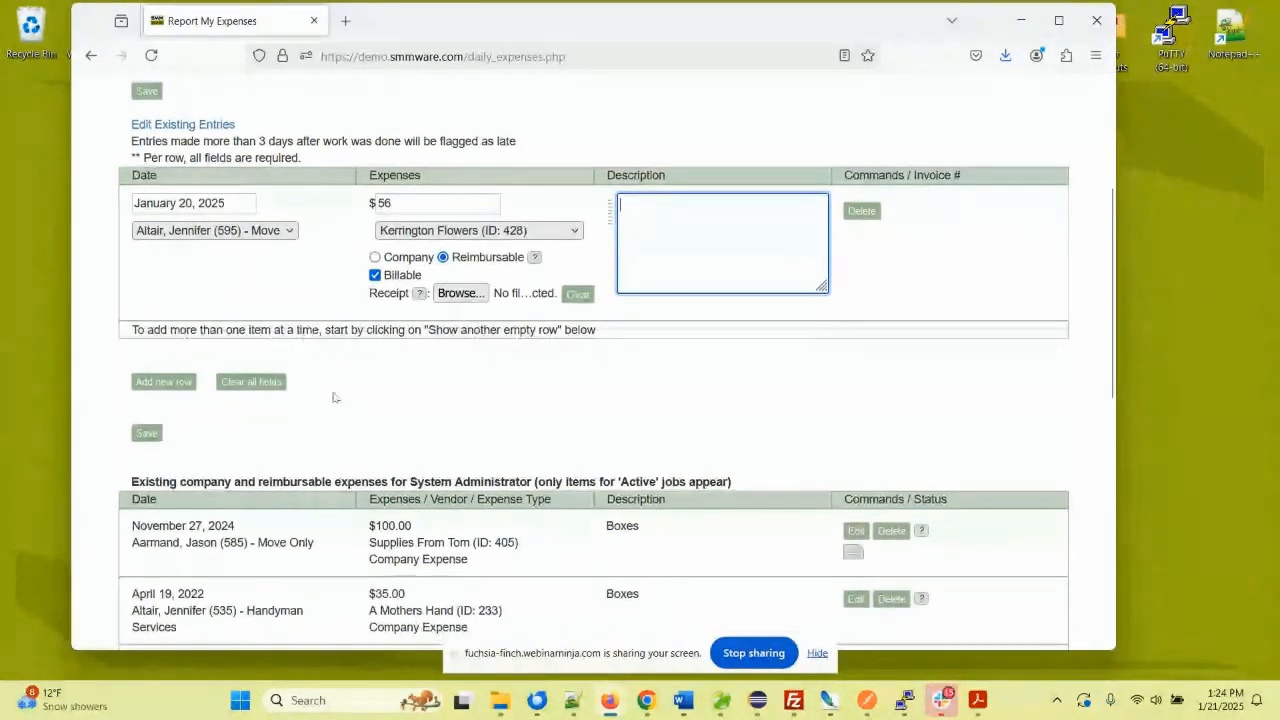
scroll(573, 349, down, 3)
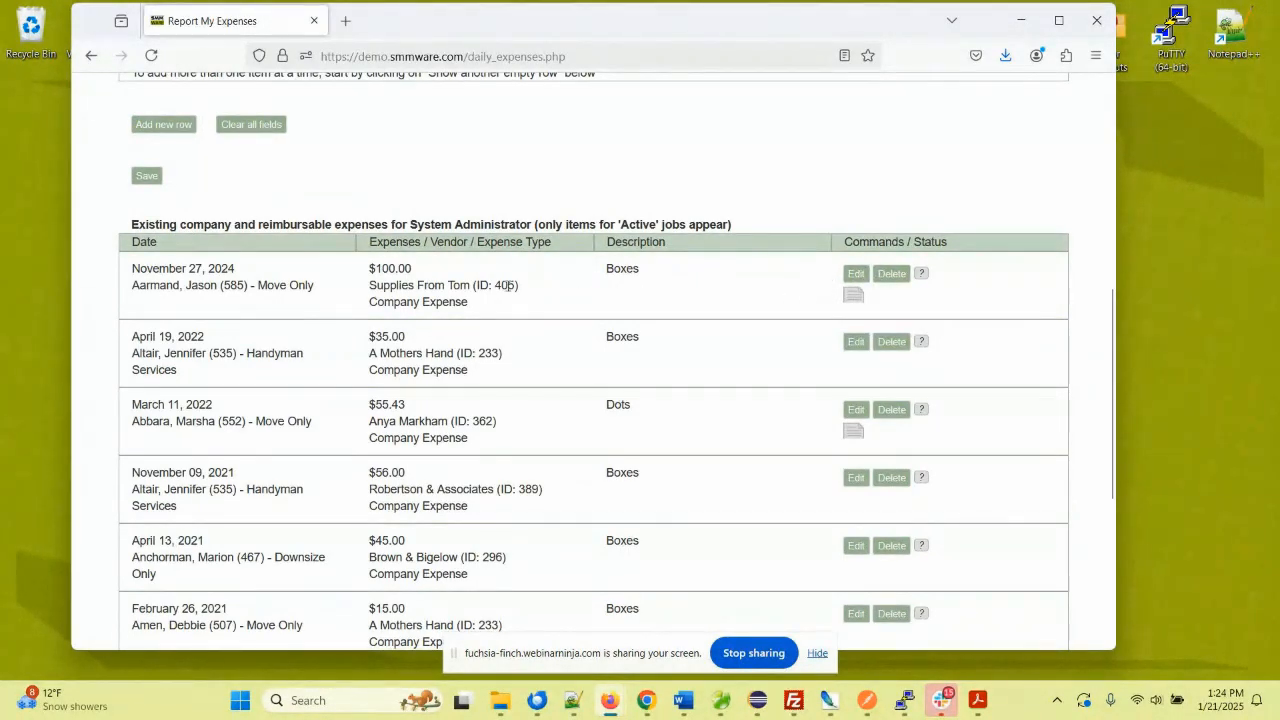
scroll(400, 274, up, 4)
scroll(395, 273, up, 3)
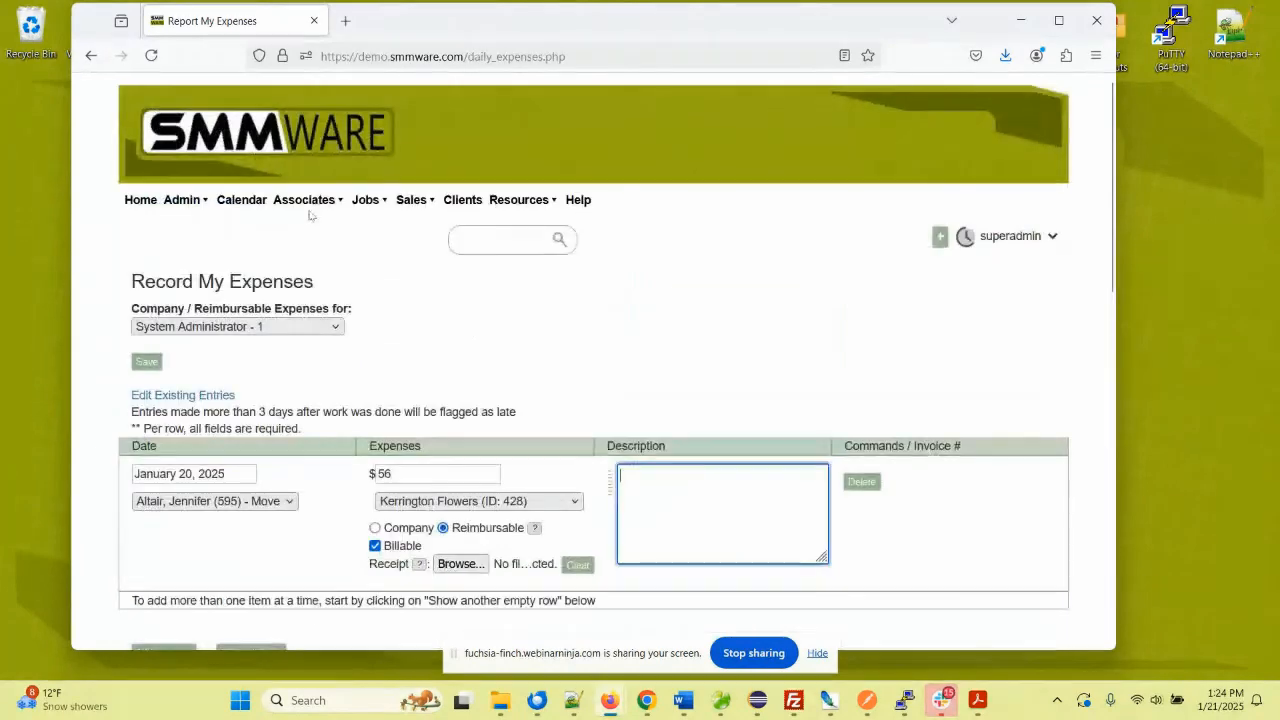
- Open invoice 21-1105 for editing from the Admin > Invoice Manager list
mouse_move(183, 204)
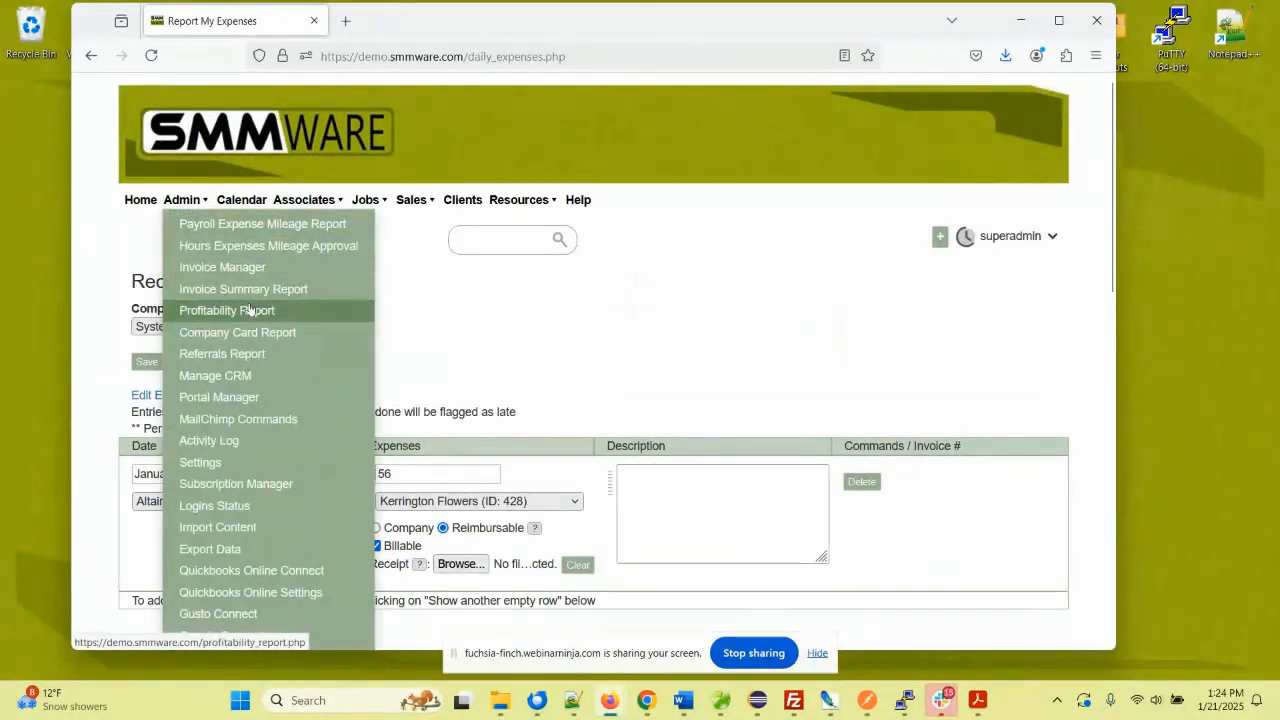
click(250, 267)
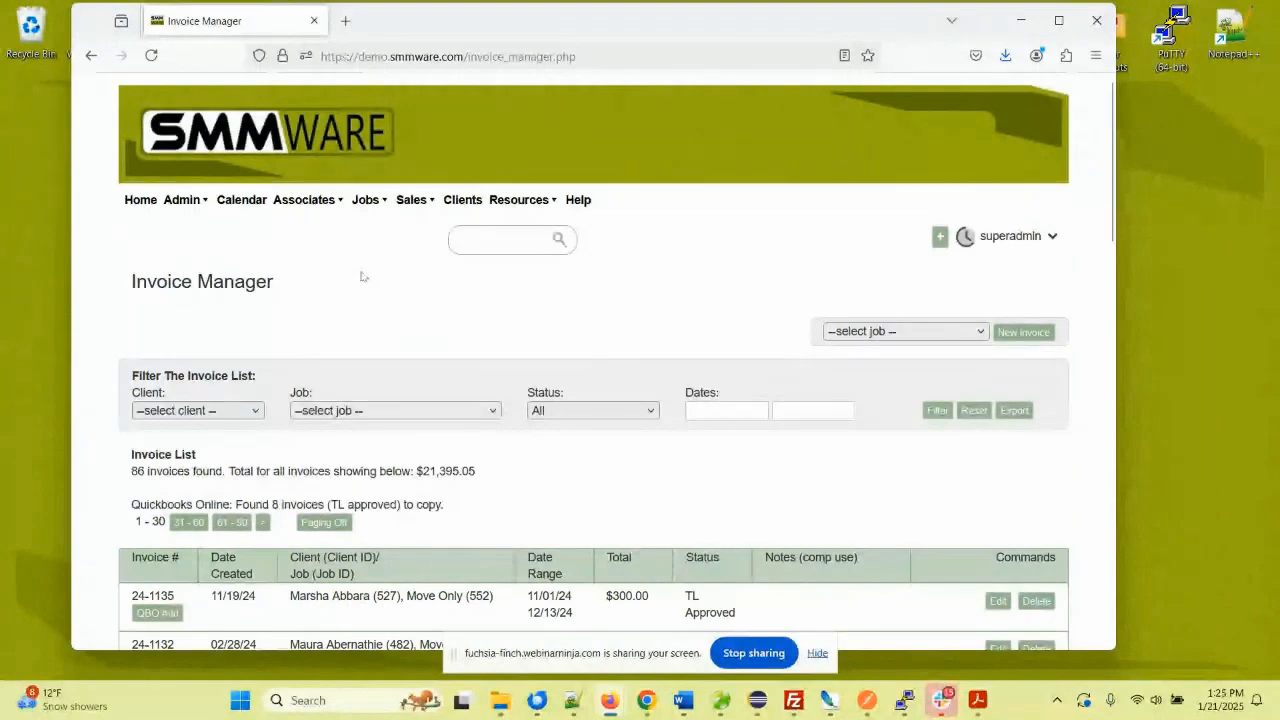
scroll(341, 265, down, 1)
scroll(341, 265, down, 3)
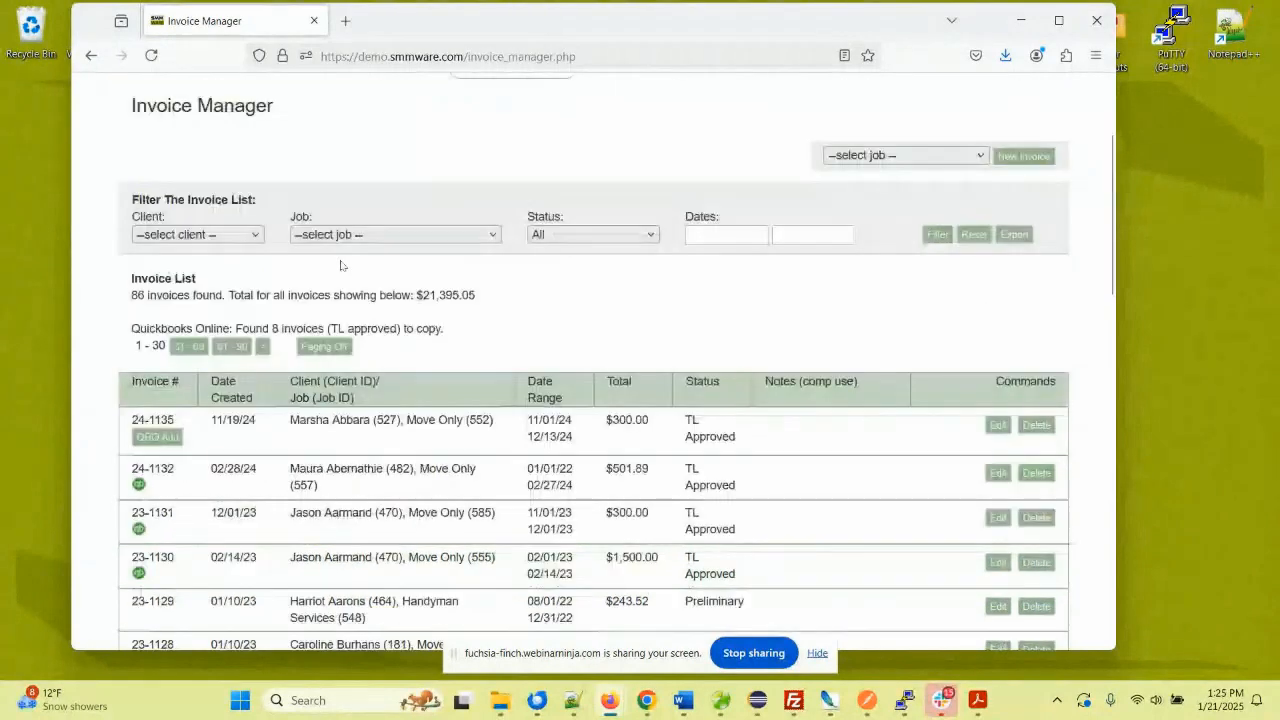
scroll(341, 265, down, 3)
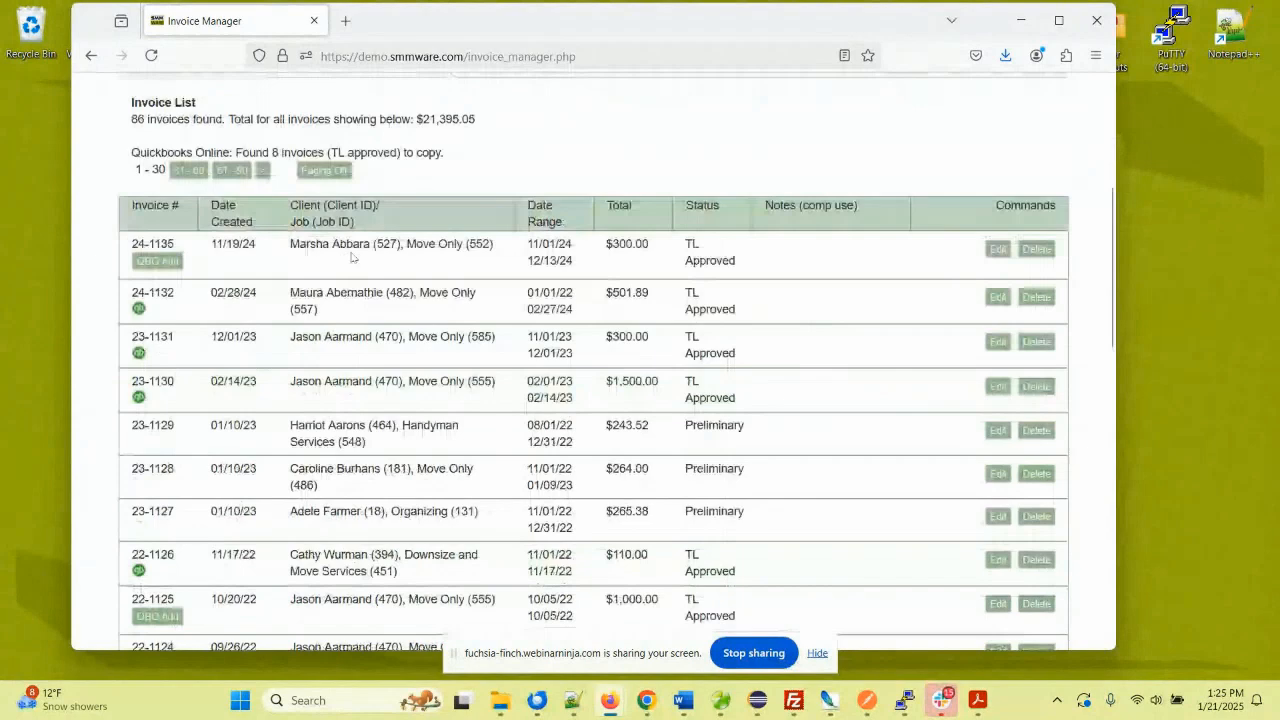
scroll(360, 260, down, 1)
scroll(365, 260, down, 8)
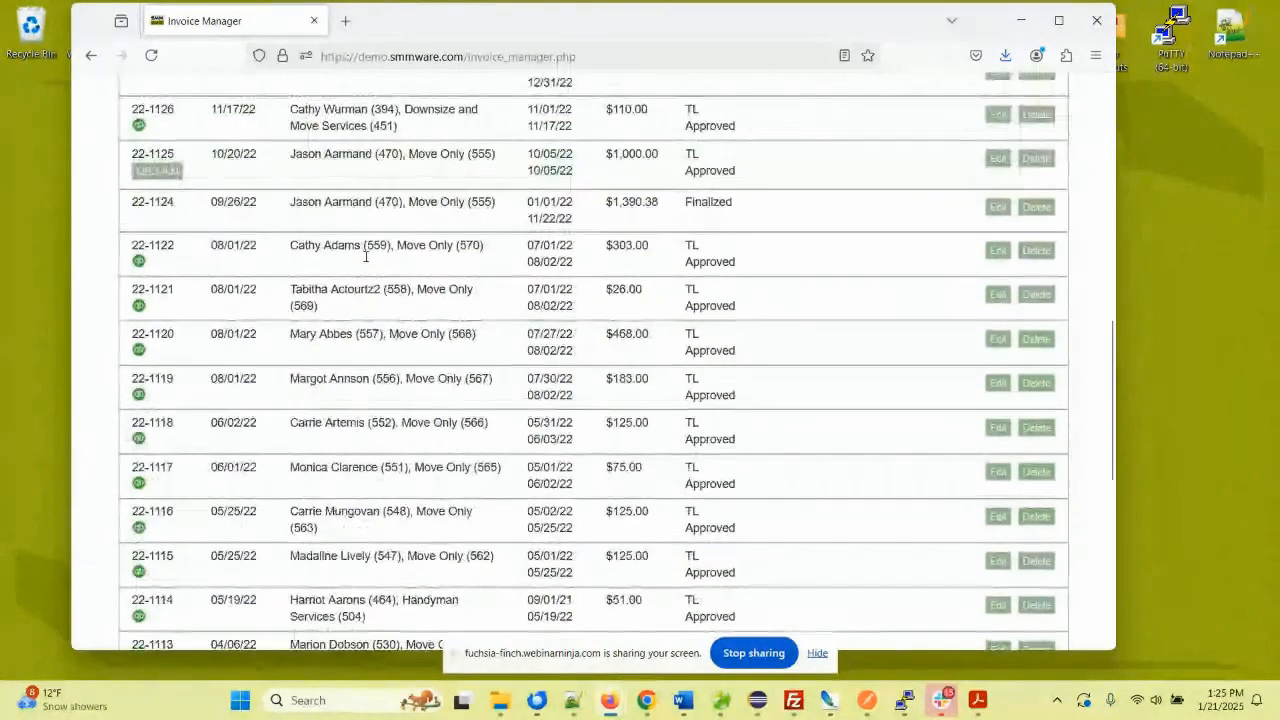
scroll(370, 259, down, 9)
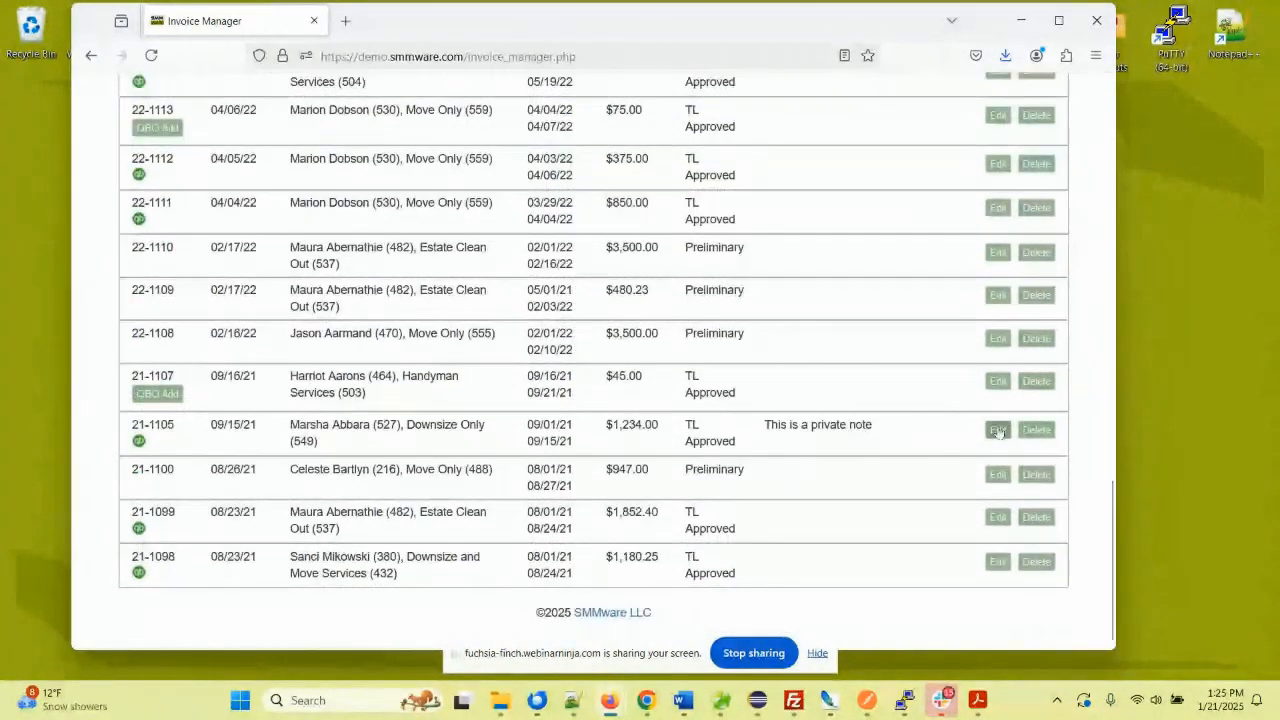
click(998, 432)
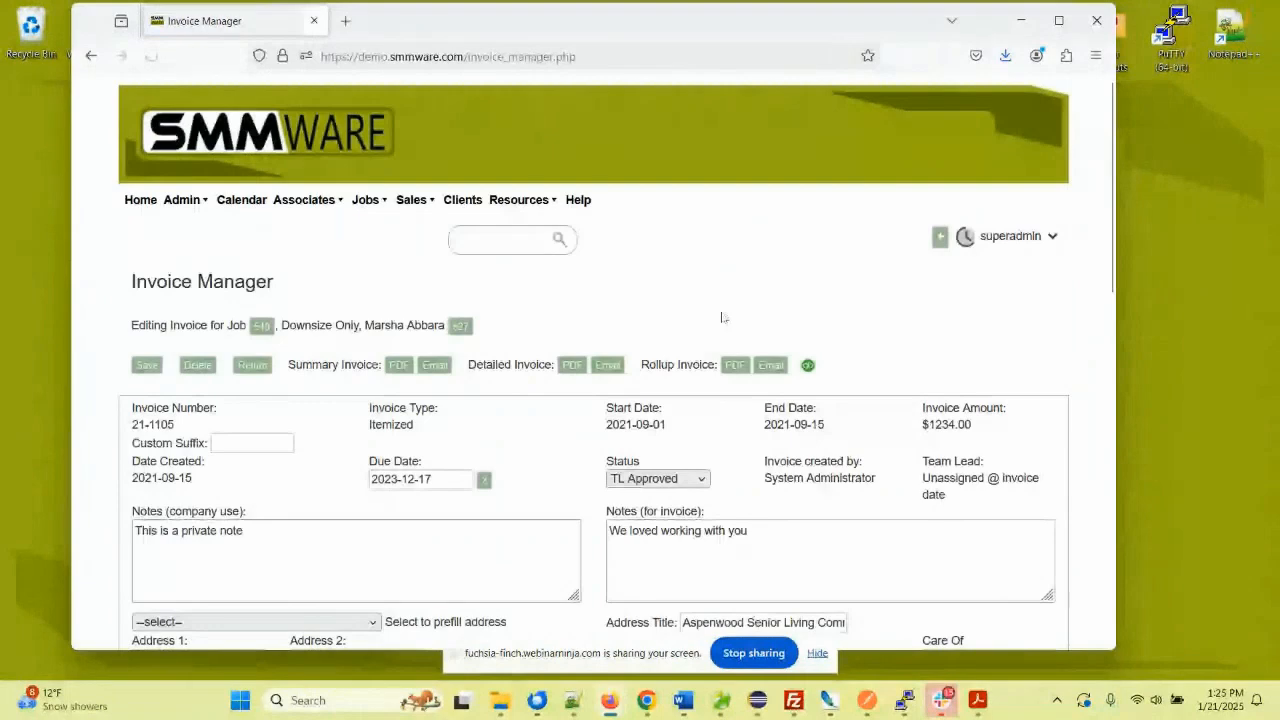
scroll(653, 289, down, 3)
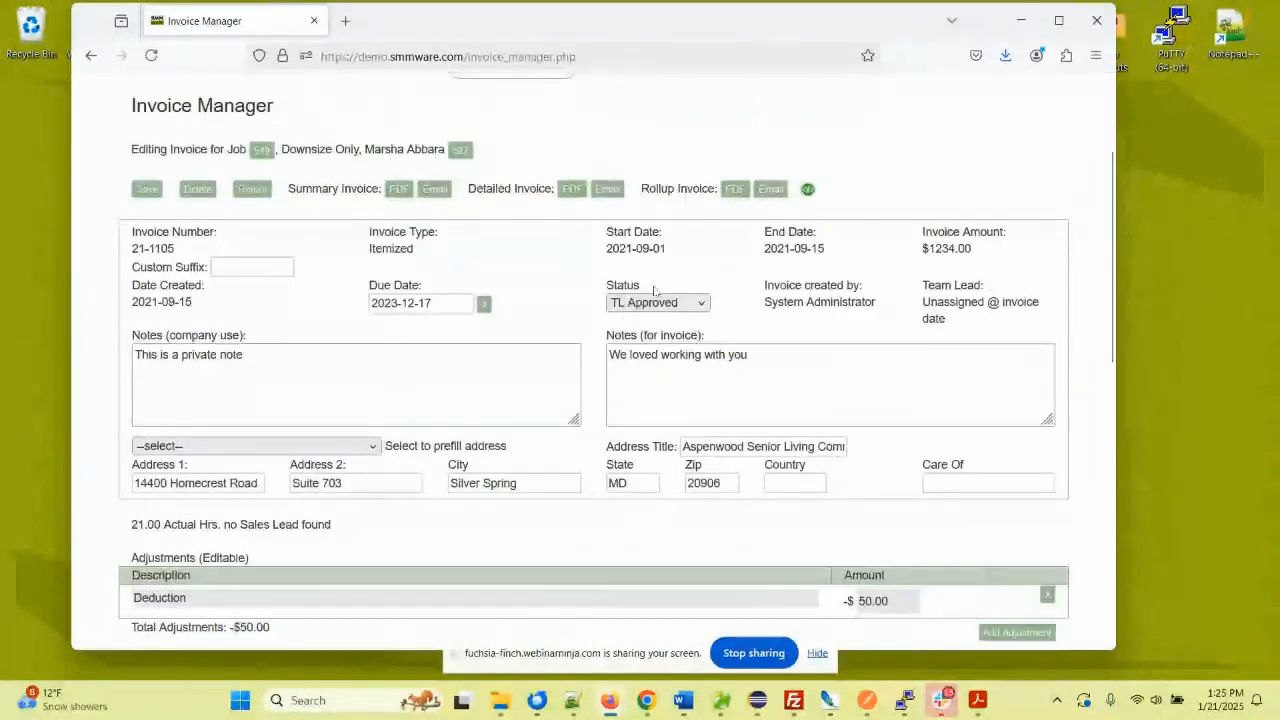
click(636, 303)
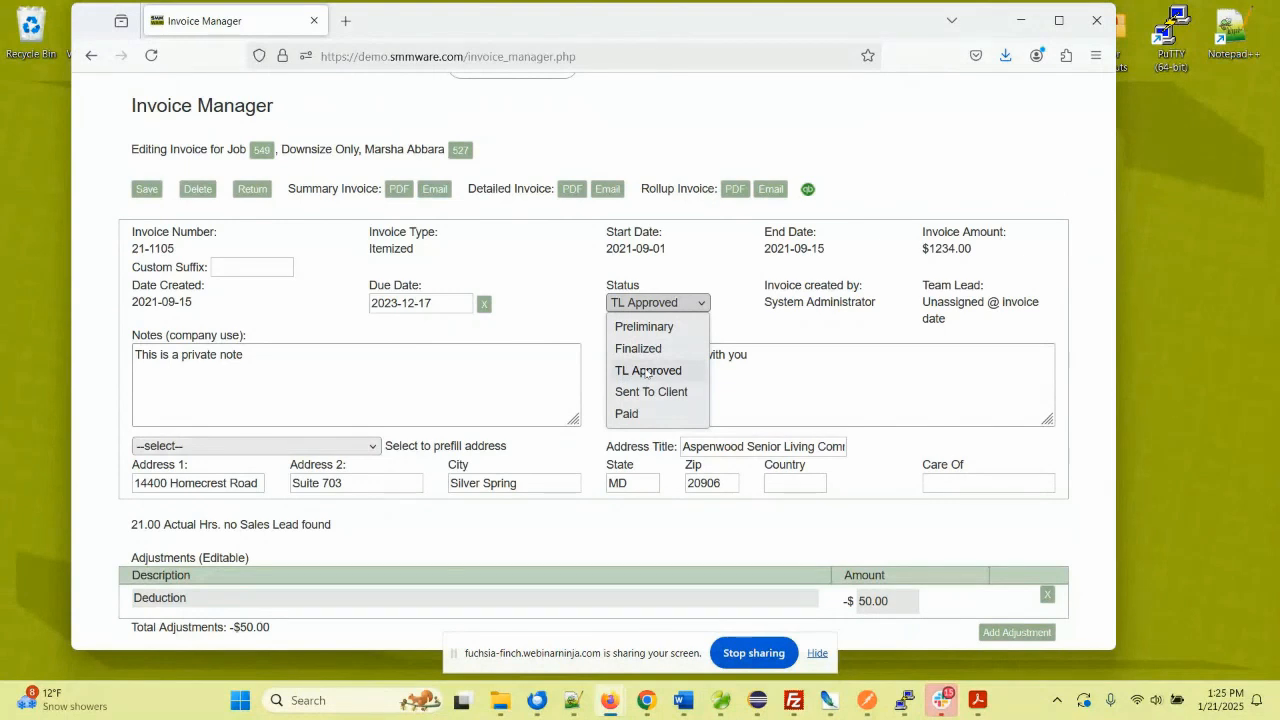
click(568, 300)
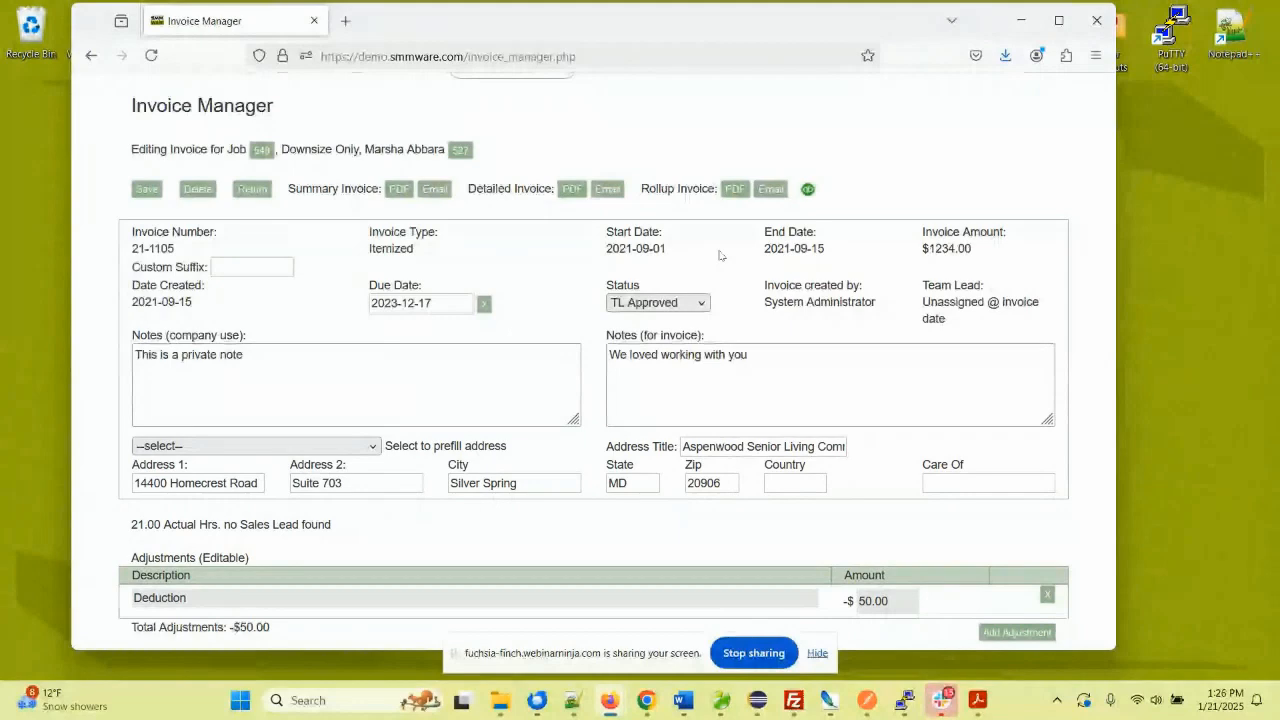
scroll(718, 255, down, 1)
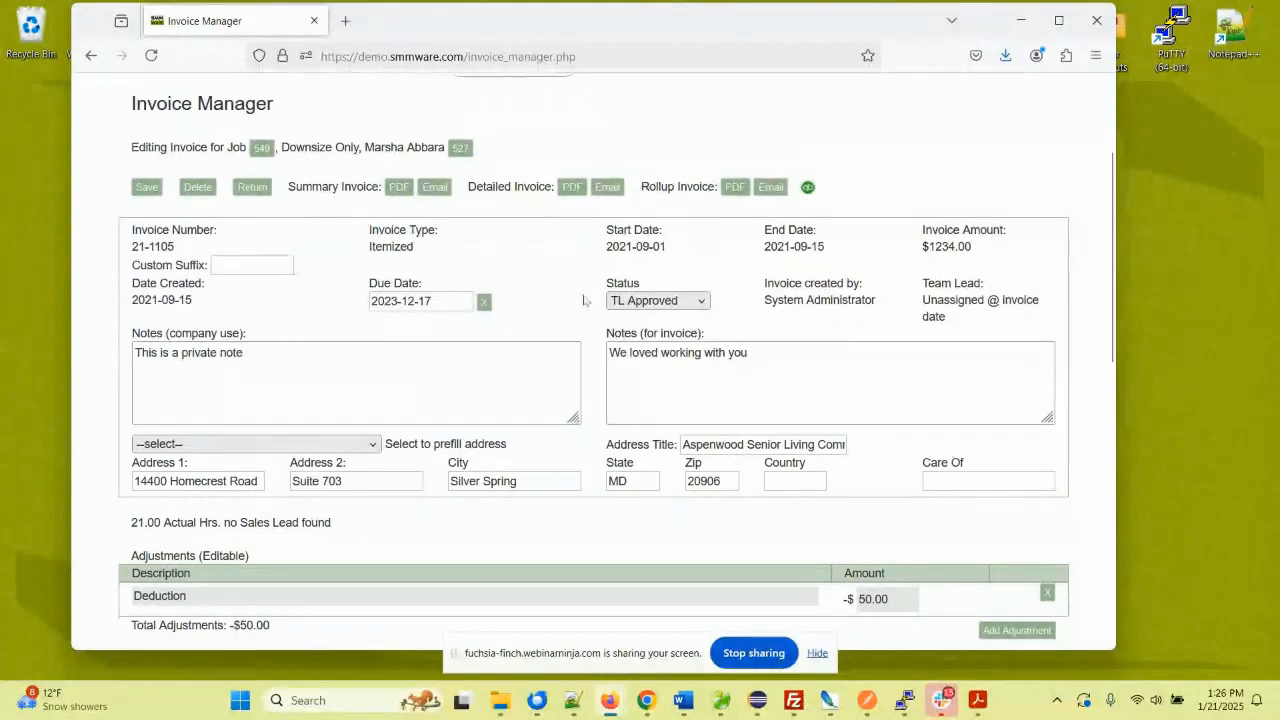
scroll(585, 300, down, 3)
scroll(585, 300, down, 5)
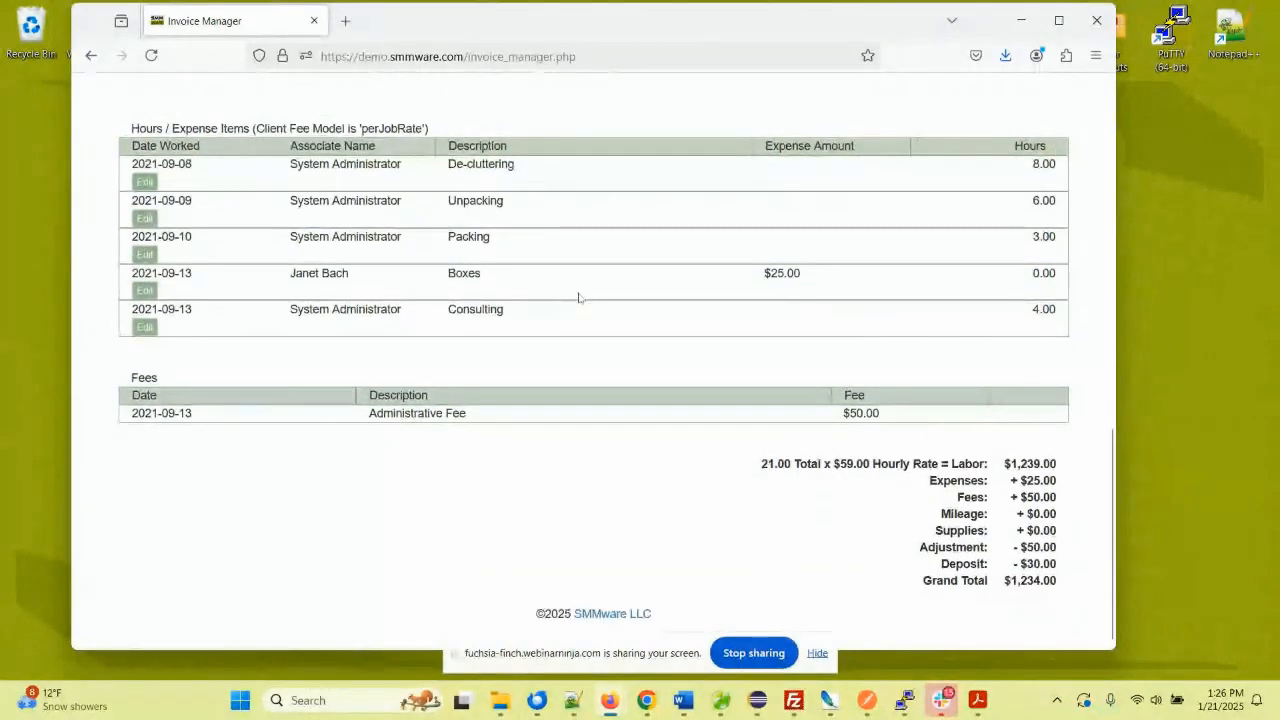
scroll(578, 297, up, 6)
scroll(556, 289, up, 2)
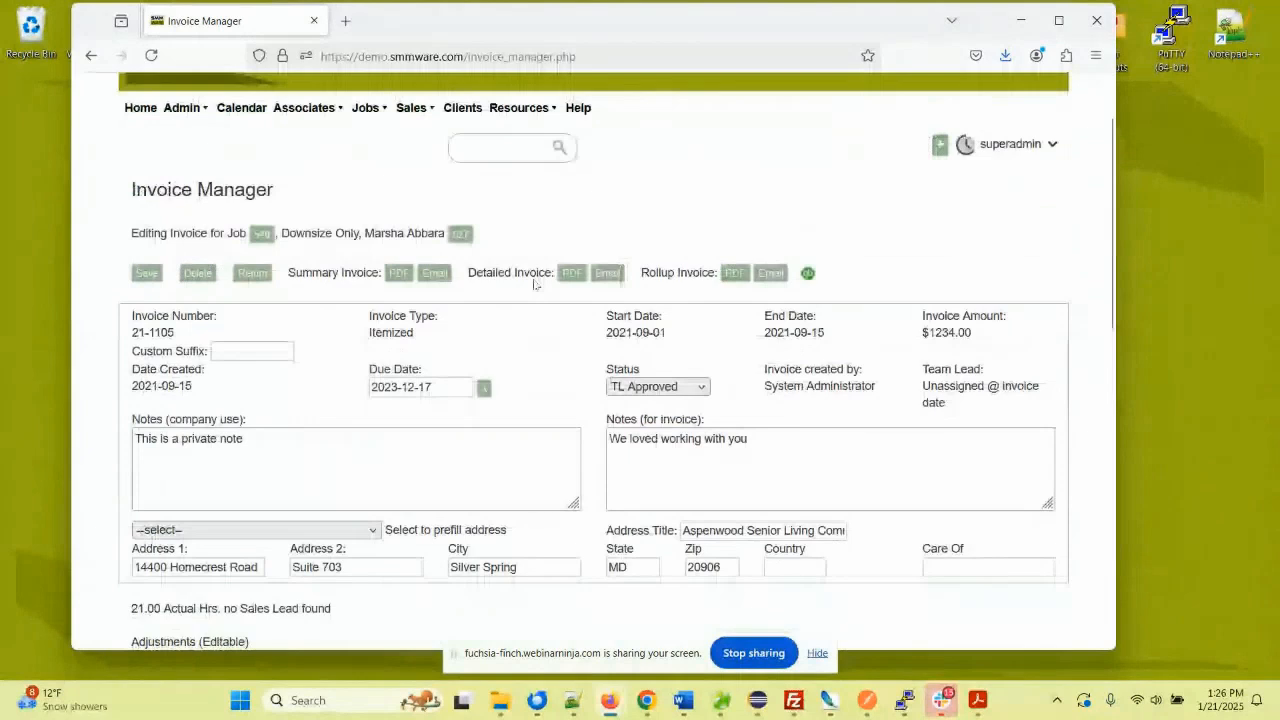
click(397, 275)
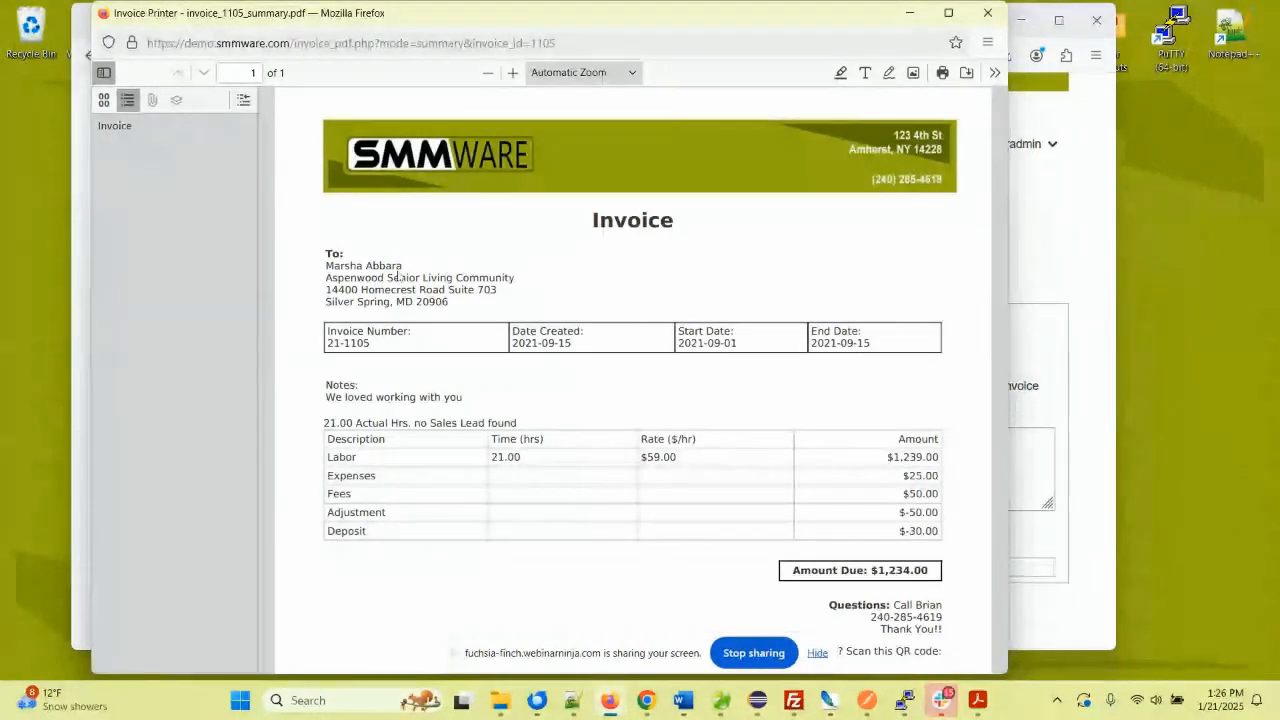
click(987, 16)
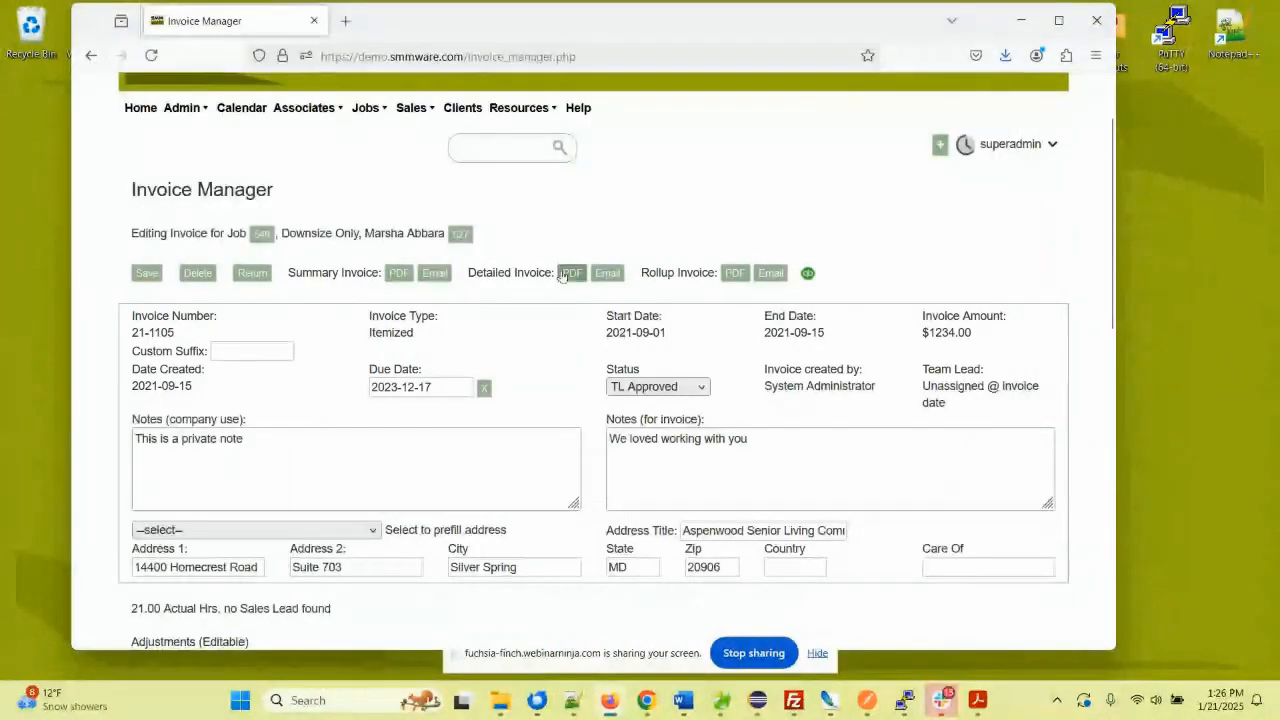
- Preview the two-page detailed invoice 21-1105 PDF, then start an email attaching it
click(565, 273)
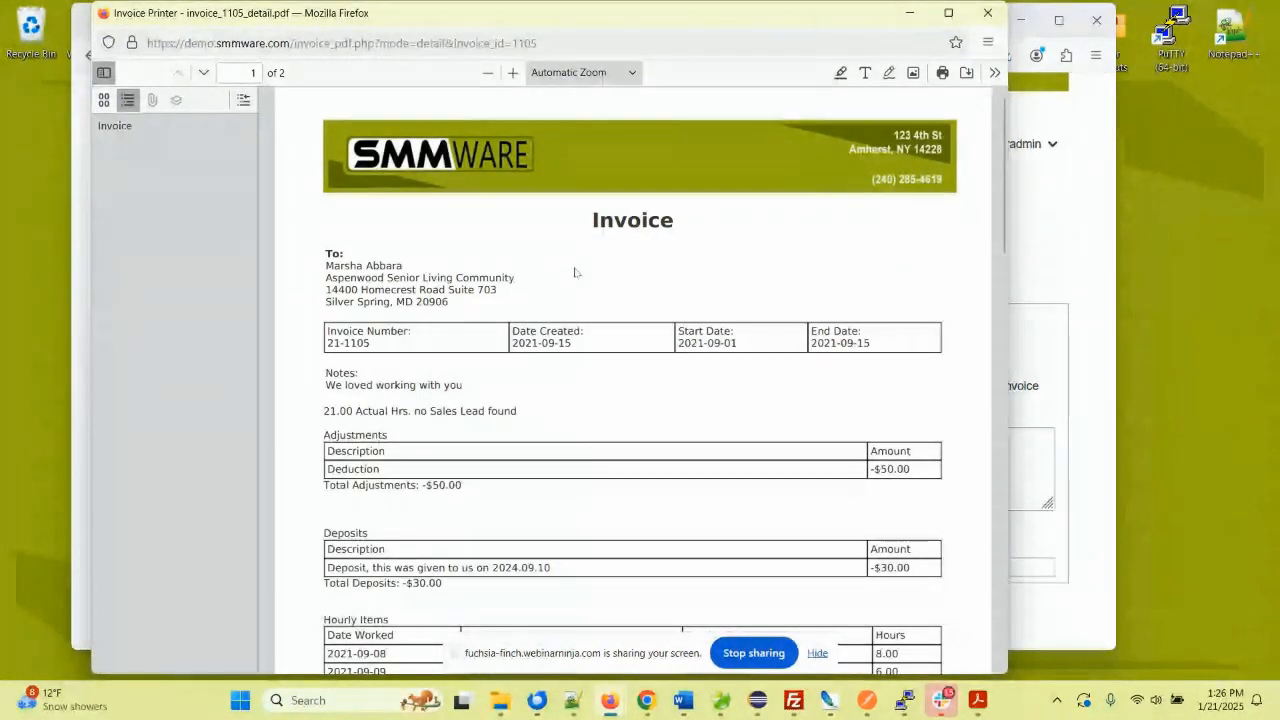
scroll(575, 272, down, 5)
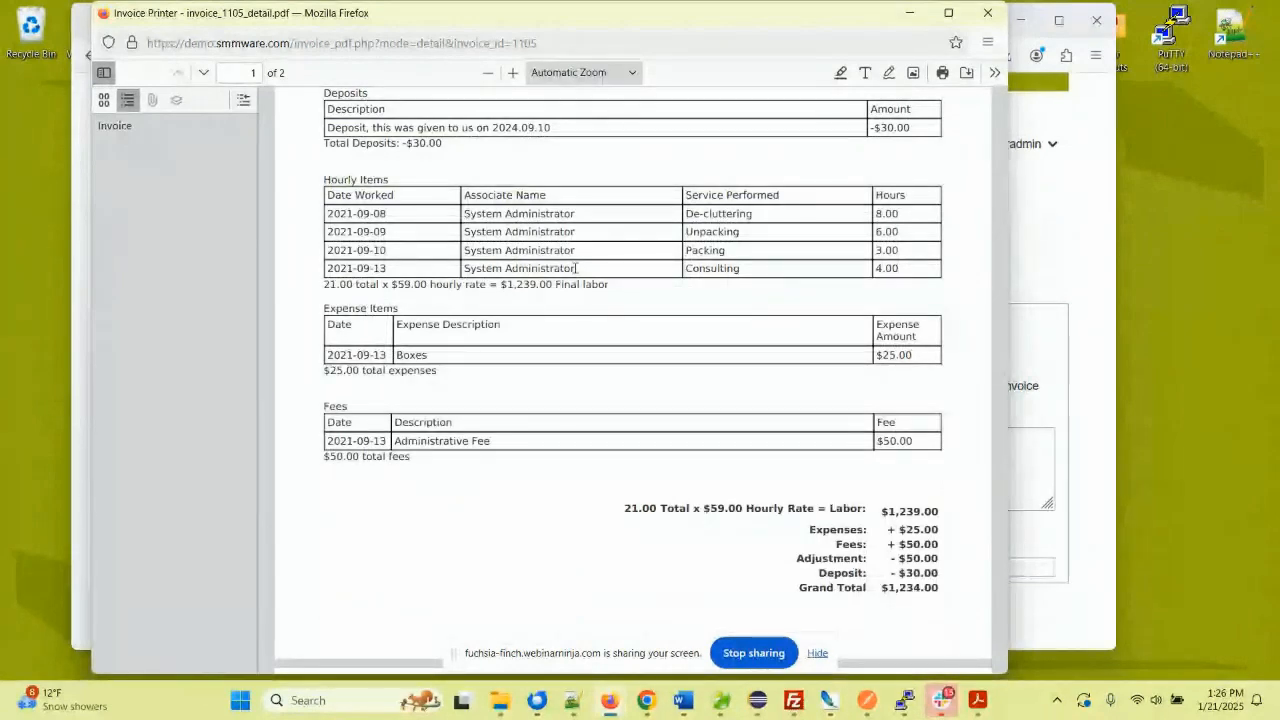
scroll(575, 268, up, 3)
scroll(575, 270, up, 2)
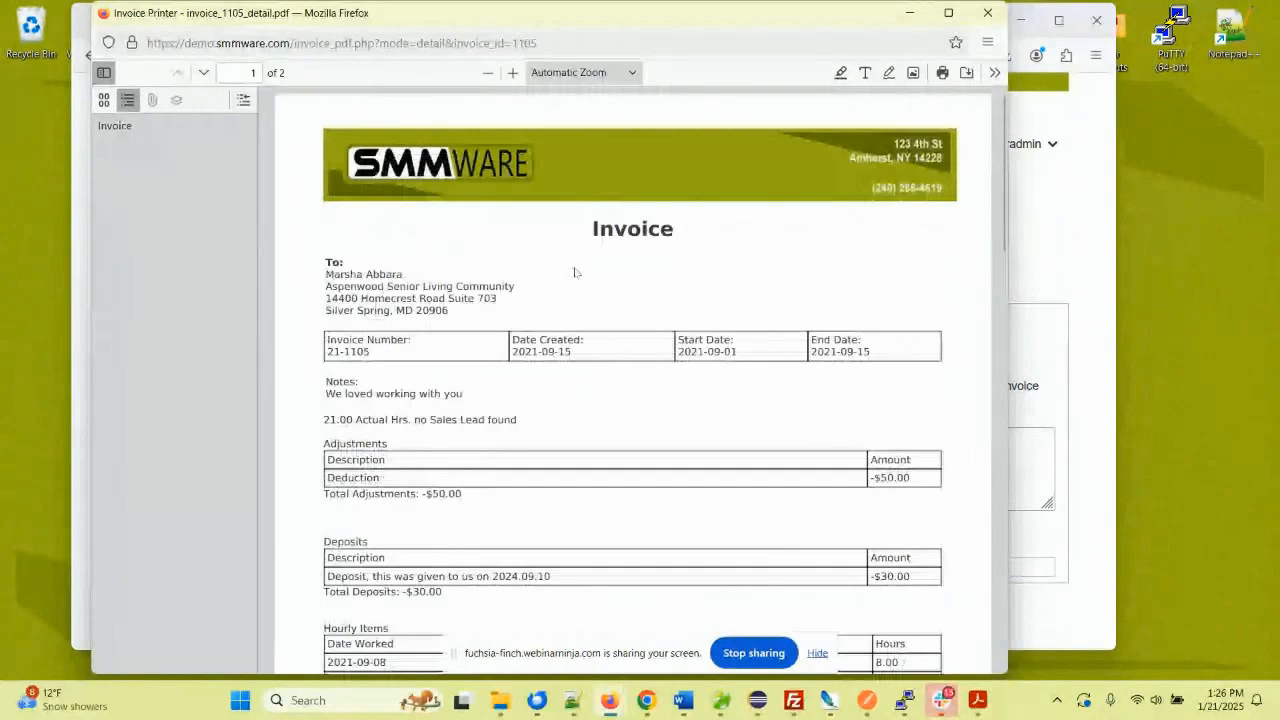
scroll(575, 270, down, 5)
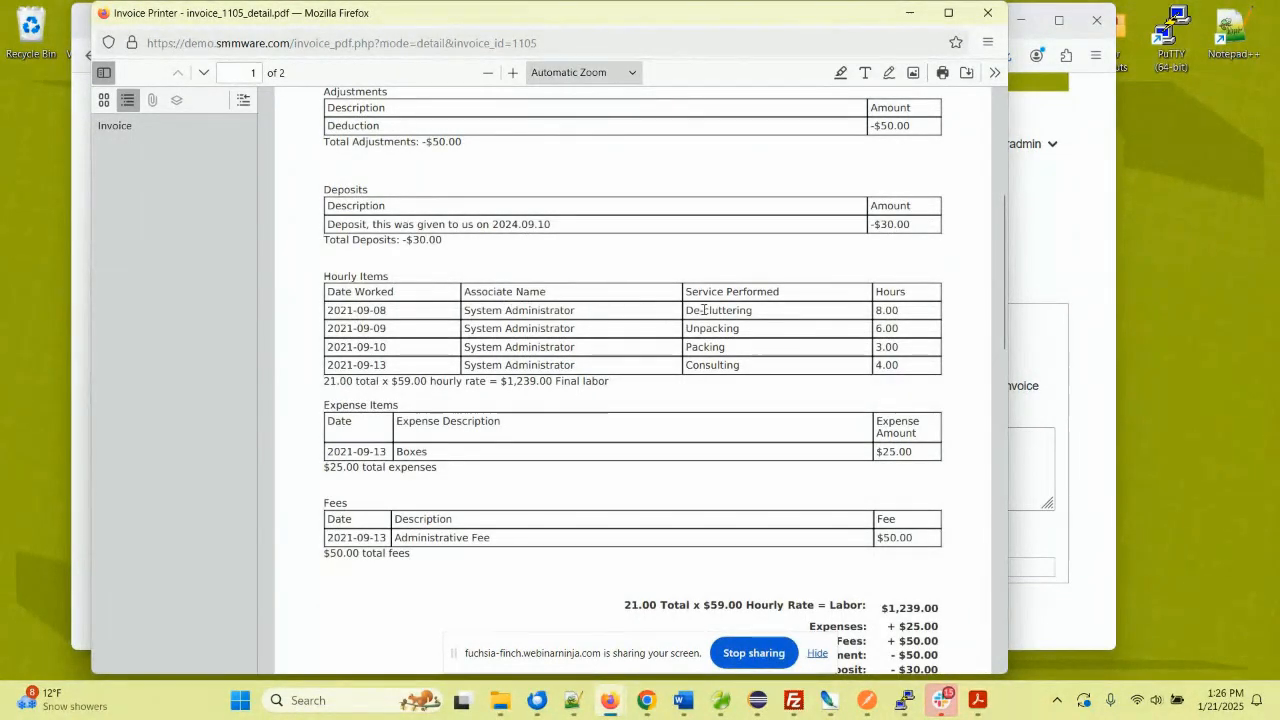
click(988, 13)
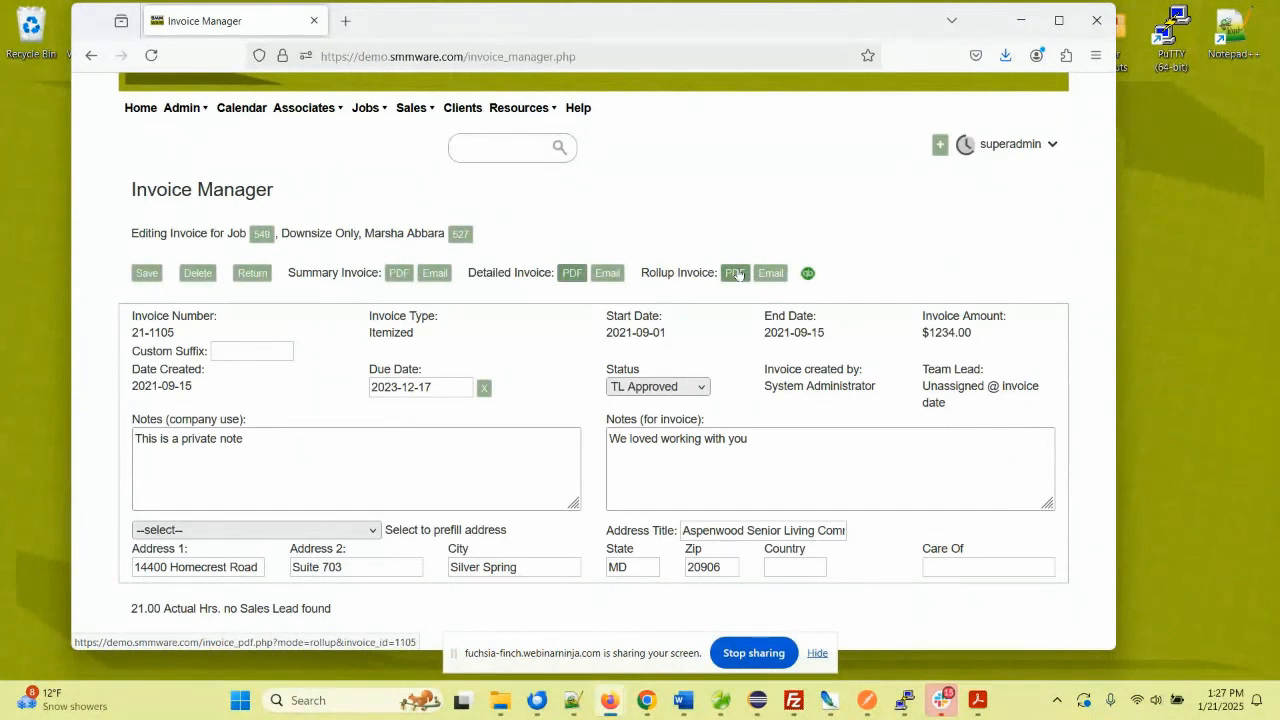
click(607, 273)
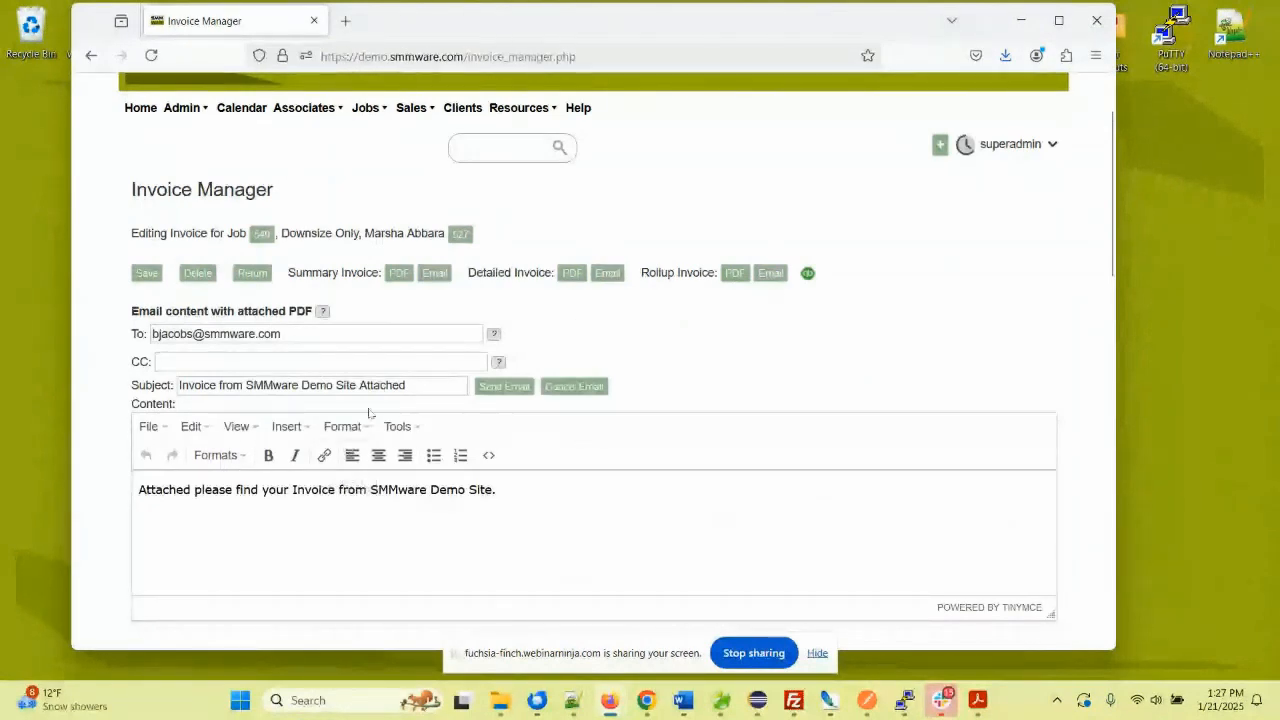
- Check the invoice email's subject line and select the message body text for review
click(412, 385)
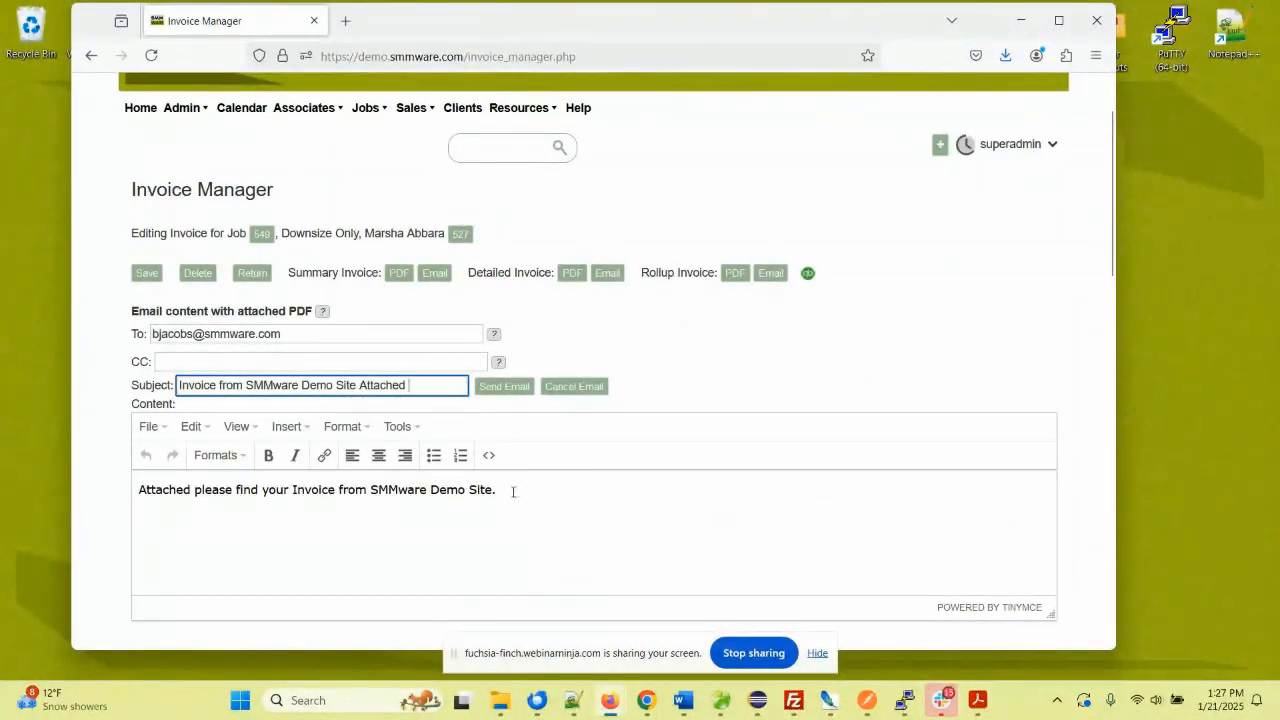
drag(505, 490, 161, 481)
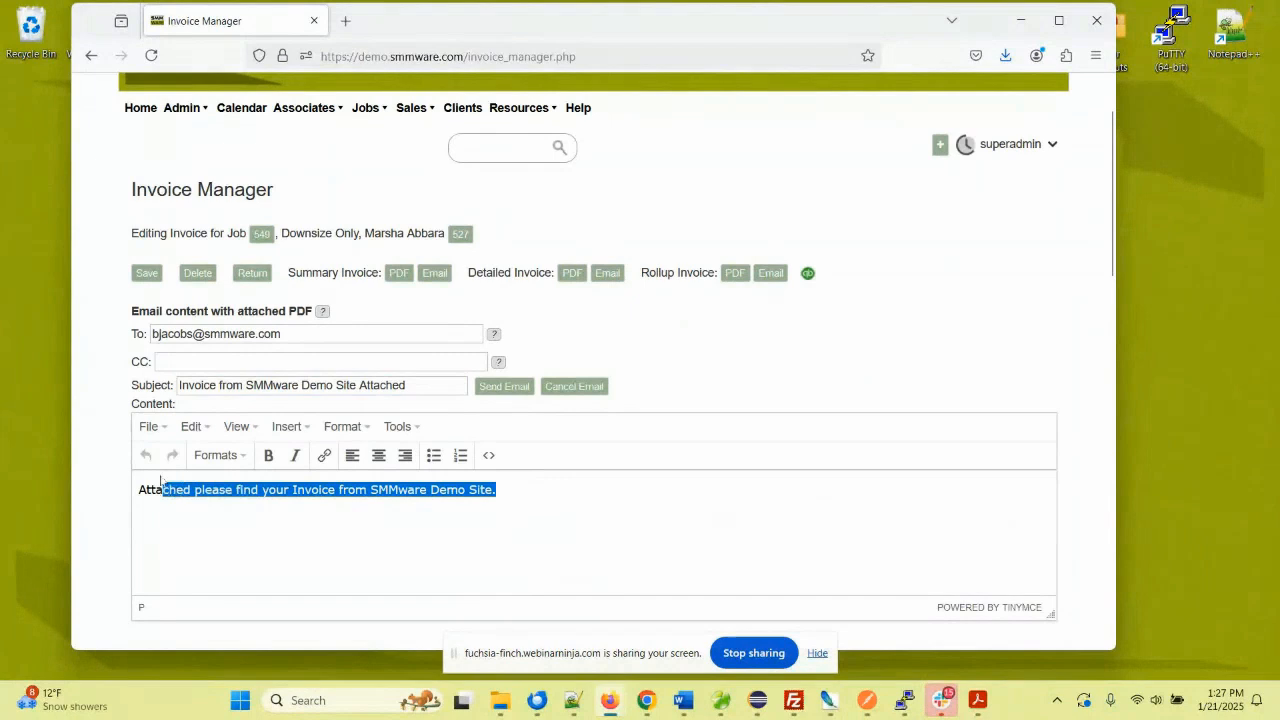
click(418, 389)
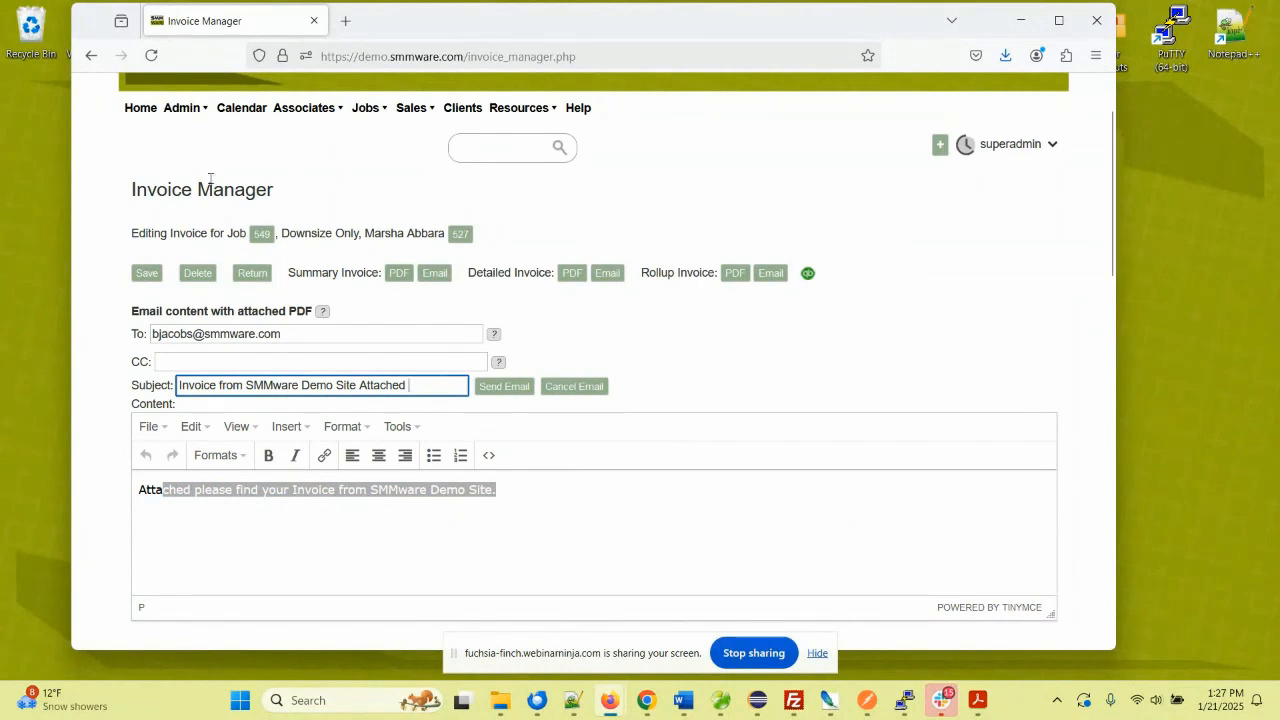
- Open the Admin Settings page in a new Firefox tab and scroll through it
mouse_move(178, 110)
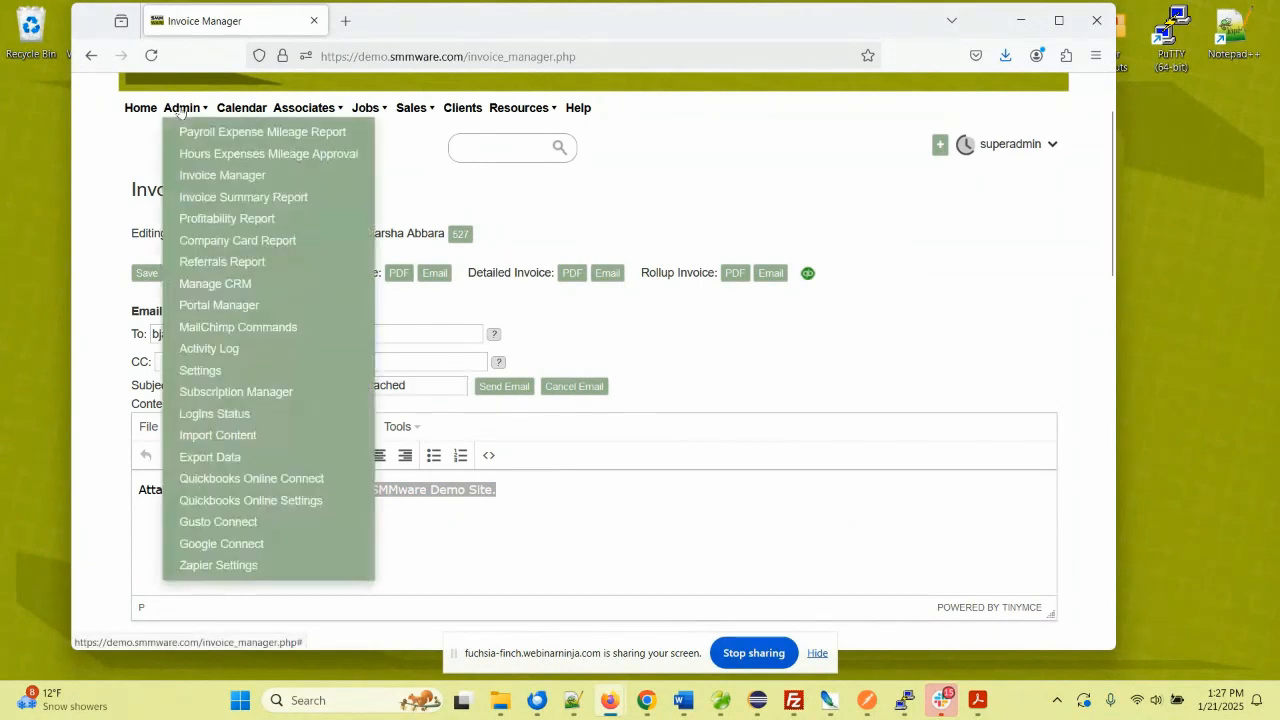
right_click(245, 369)
click(309, 377)
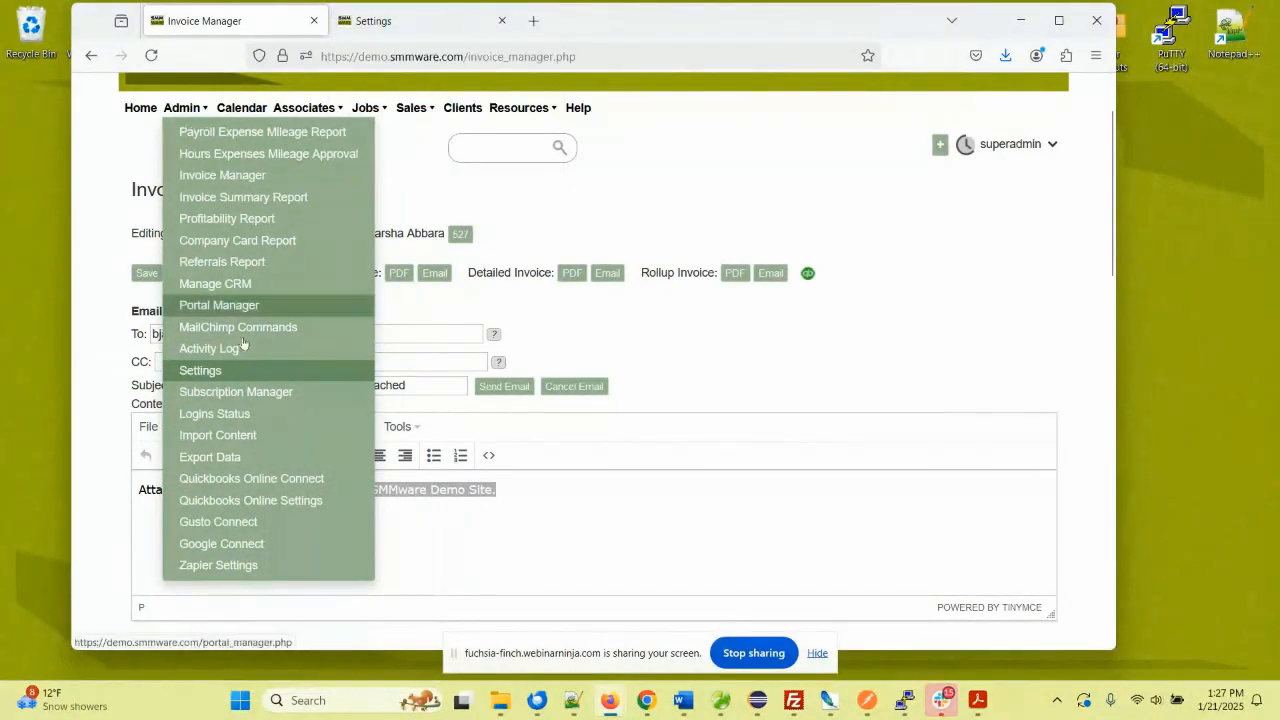
click(400, 21)
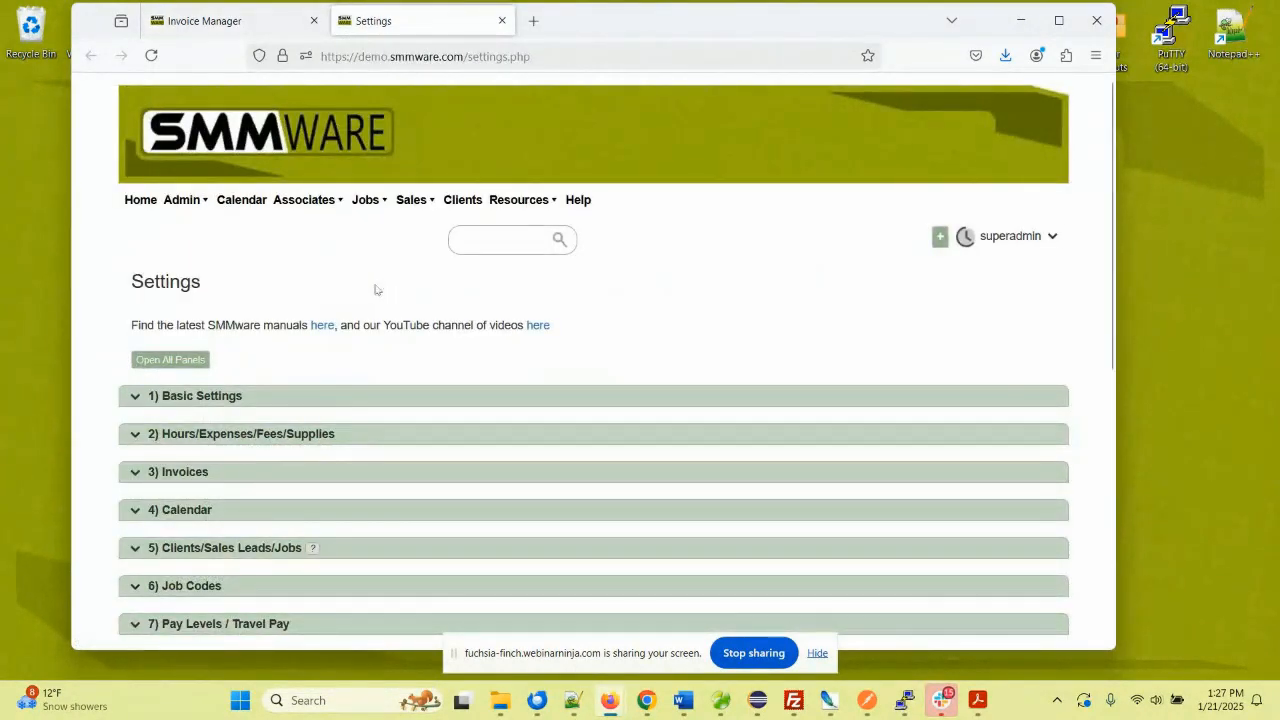
scroll(375, 290, down, 3)
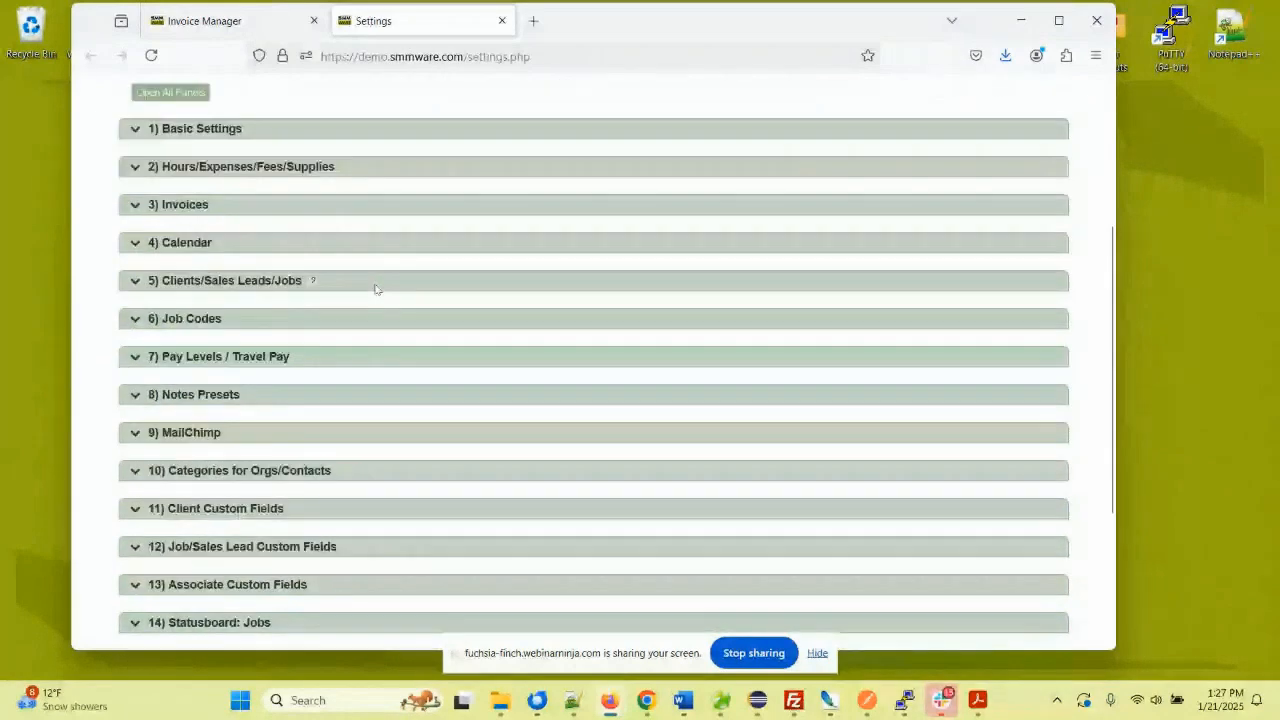
scroll(375, 290, down, 2)
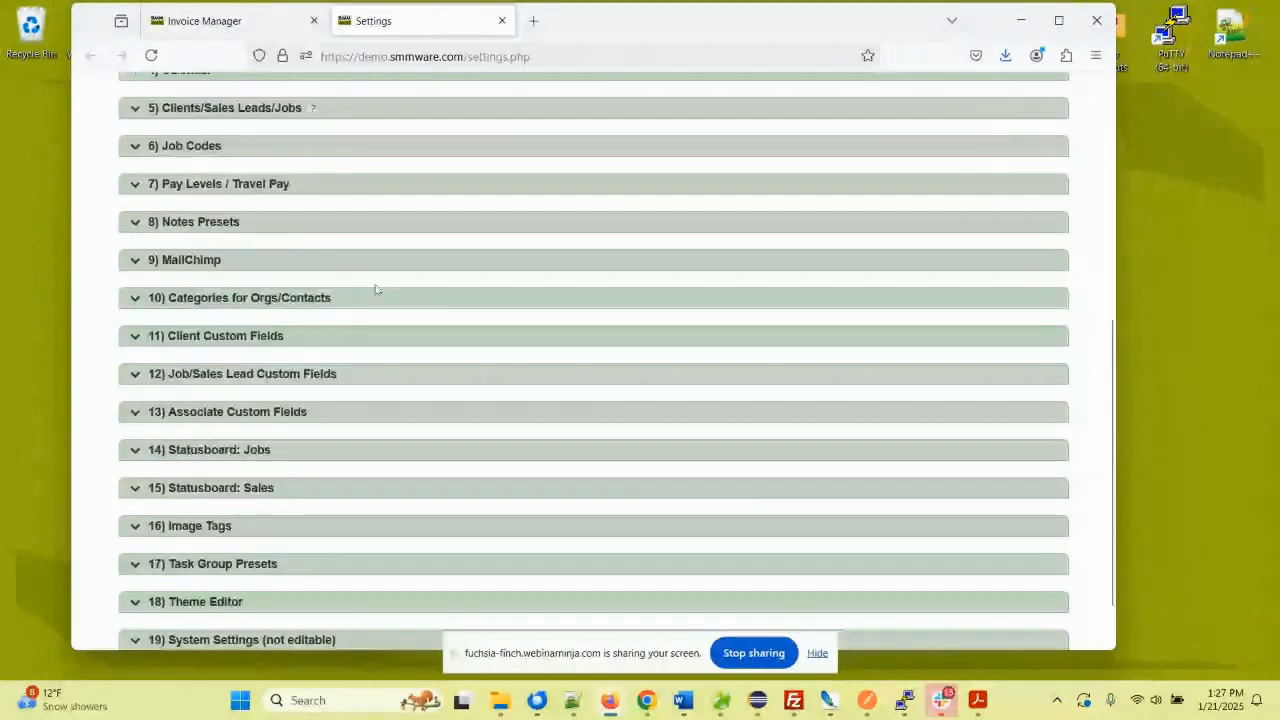
scroll(375, 290, down, 1)
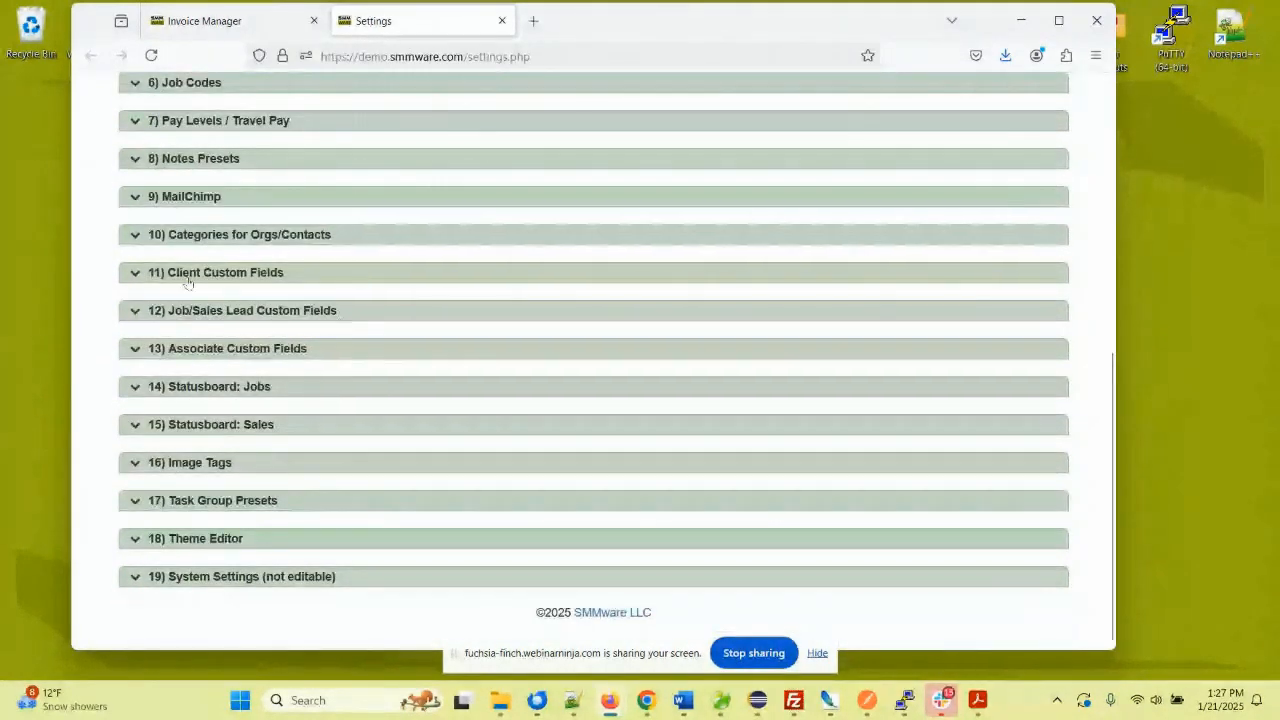
scroll(137, 180, up, 2)
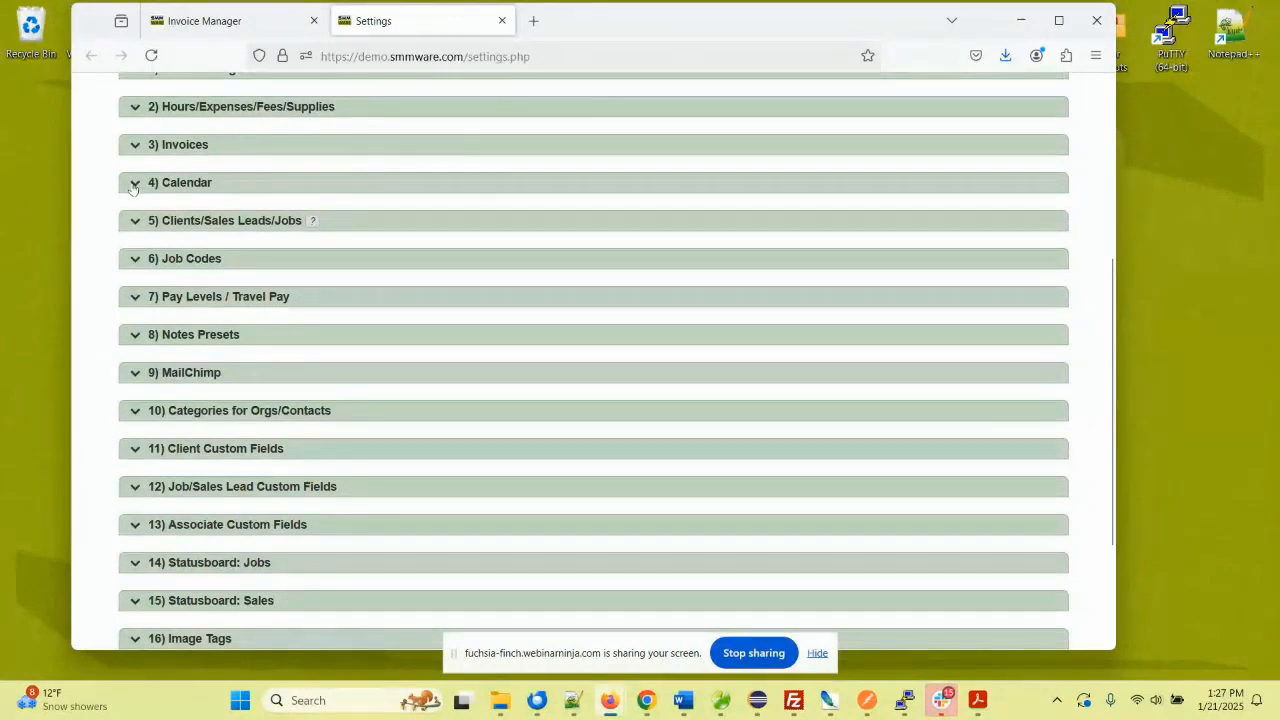
- Expand and review the '4) Calendar' settings, collapse them, and close the Settings tab
click(137, 182)
scroll(305, 267, down, 5)
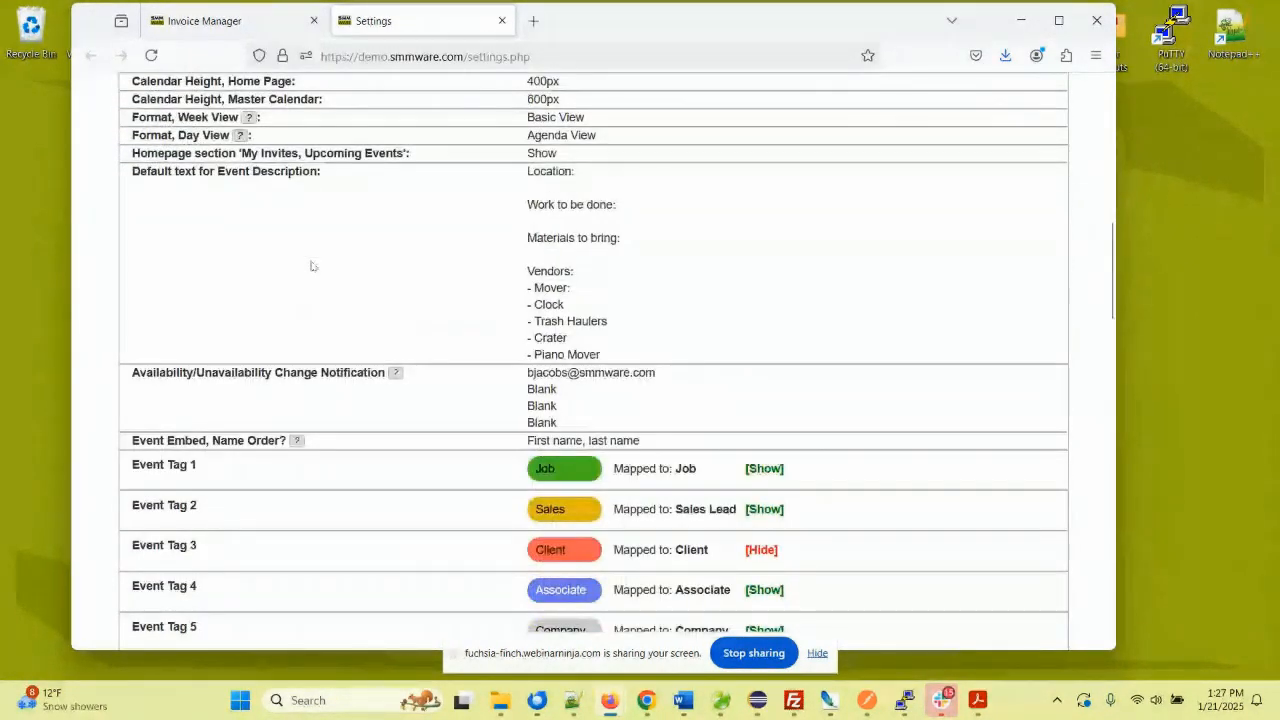
scroll(340, 261, up, 4)
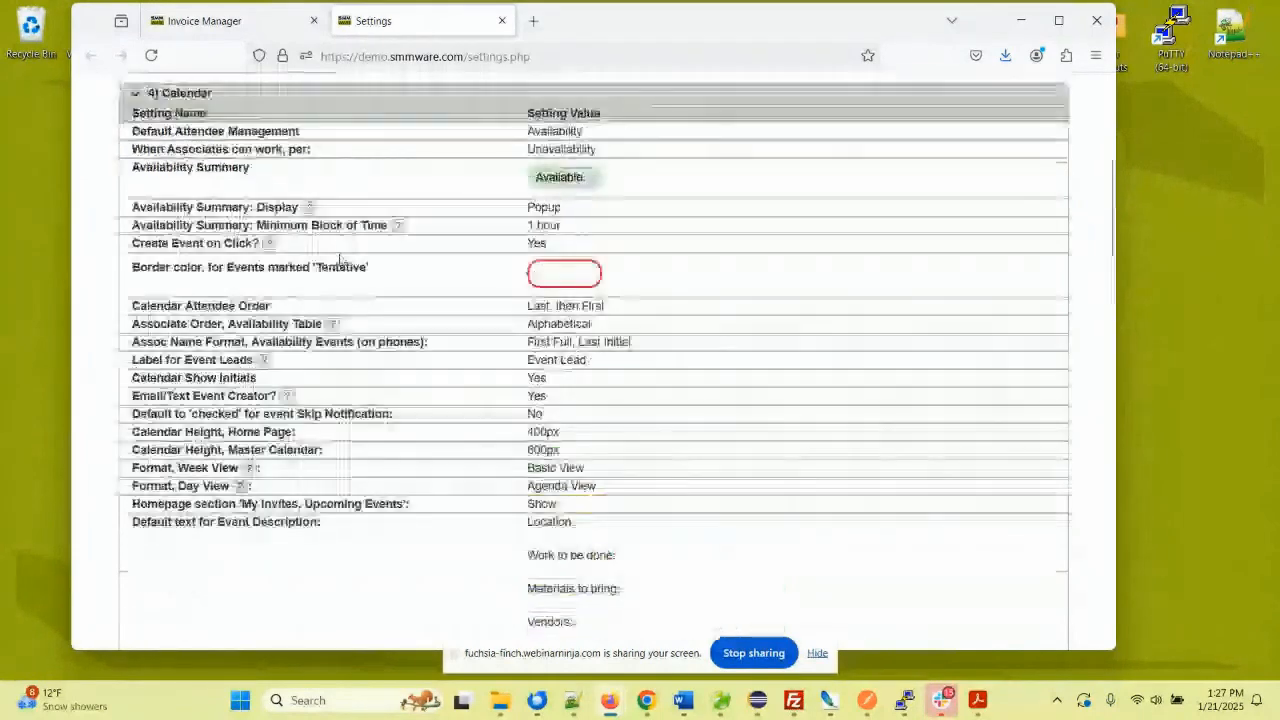
scroll(340, 261, up, 2)
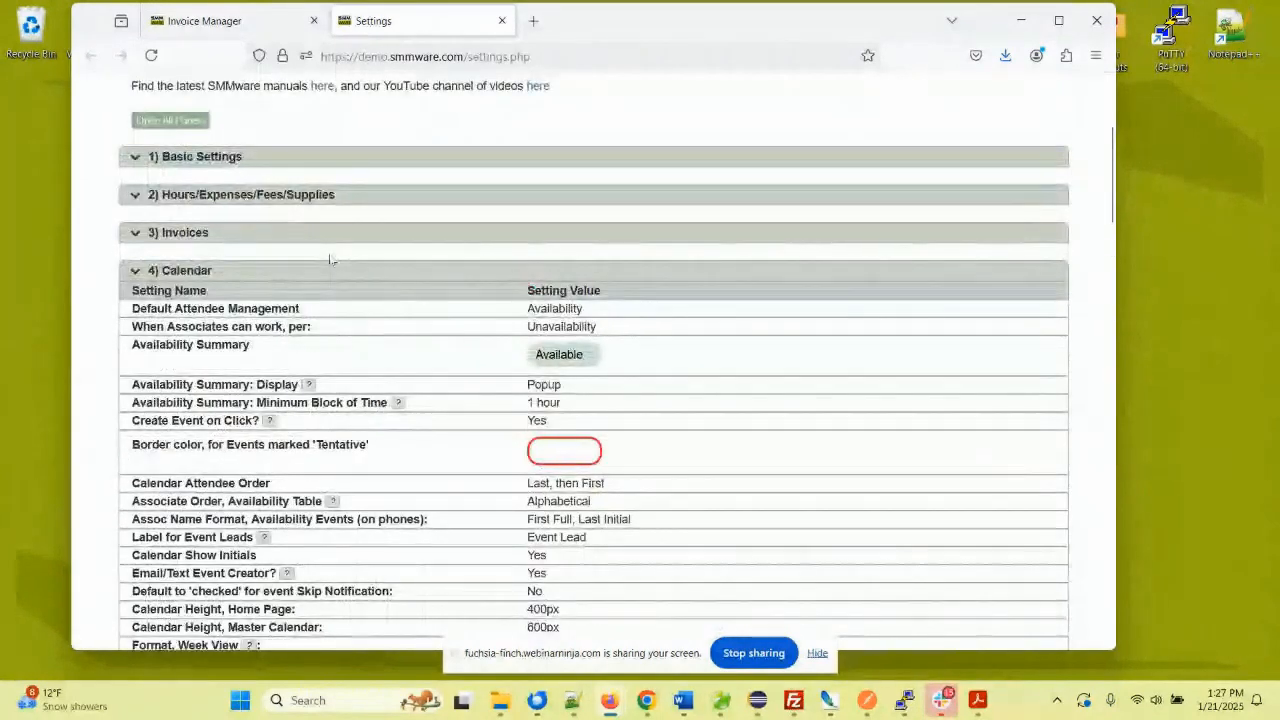
click(140, 271)
click(501, 20)
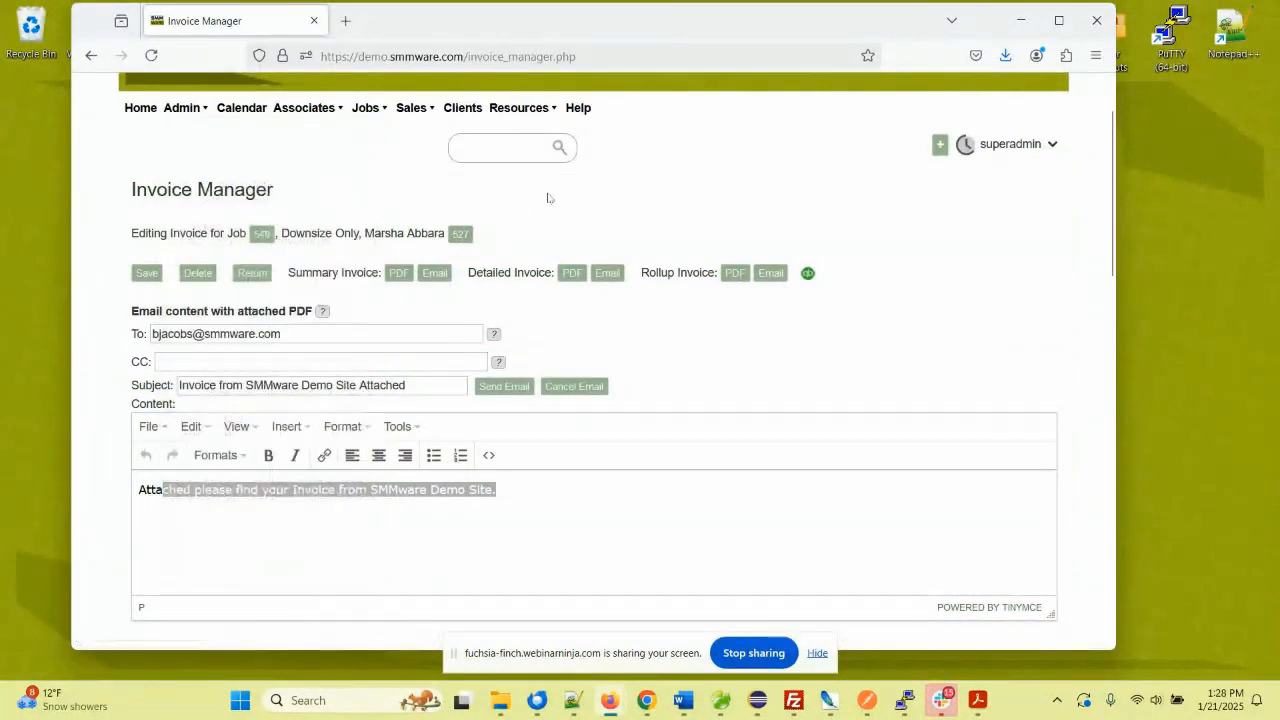
- Cancel the email and scroll through invoice 21-1105's details, adjustments, deposits and hours
click(575, 387)
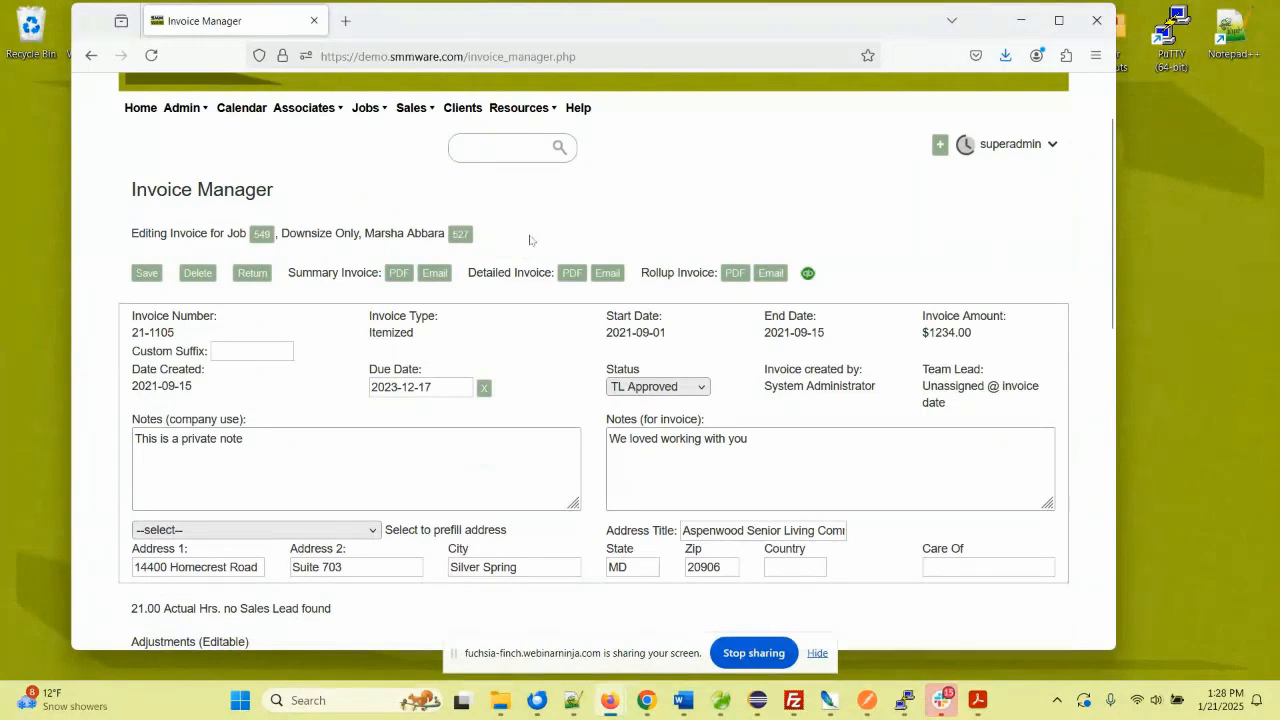
scroll(532, 240, down, 4)
scroll(532, 240, down, 1)
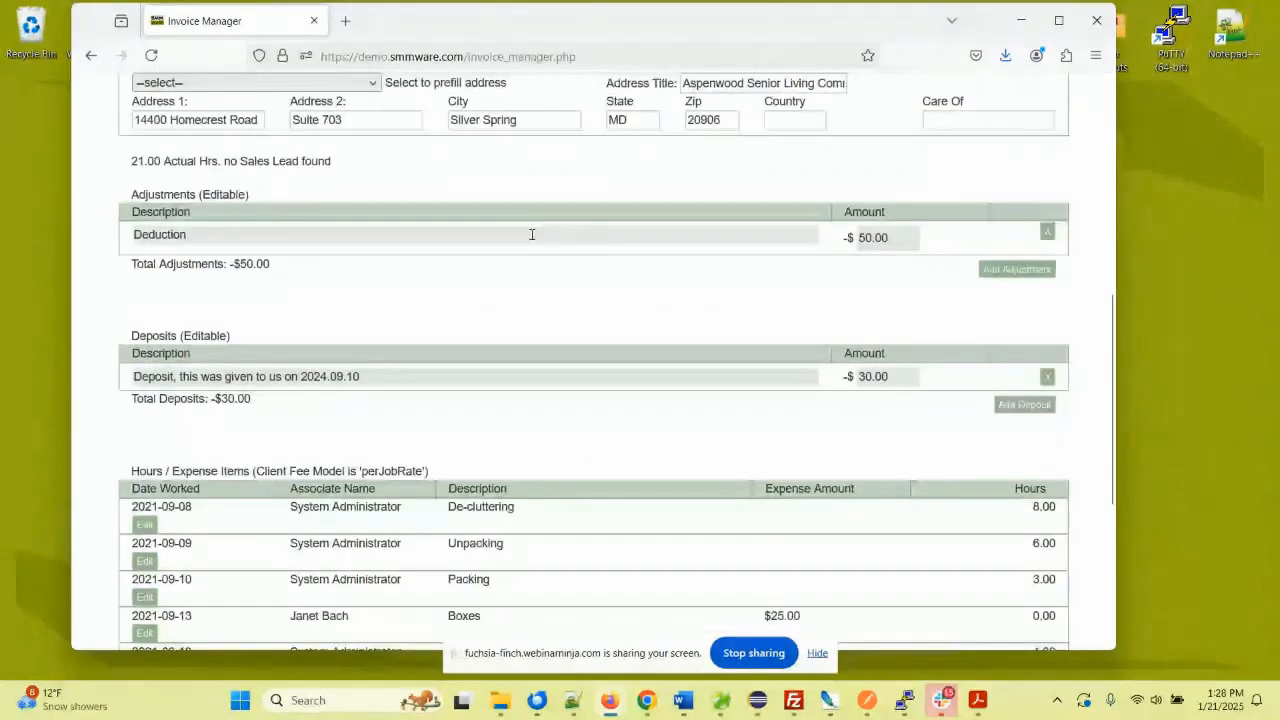
scroll(384, 212, up, 4)
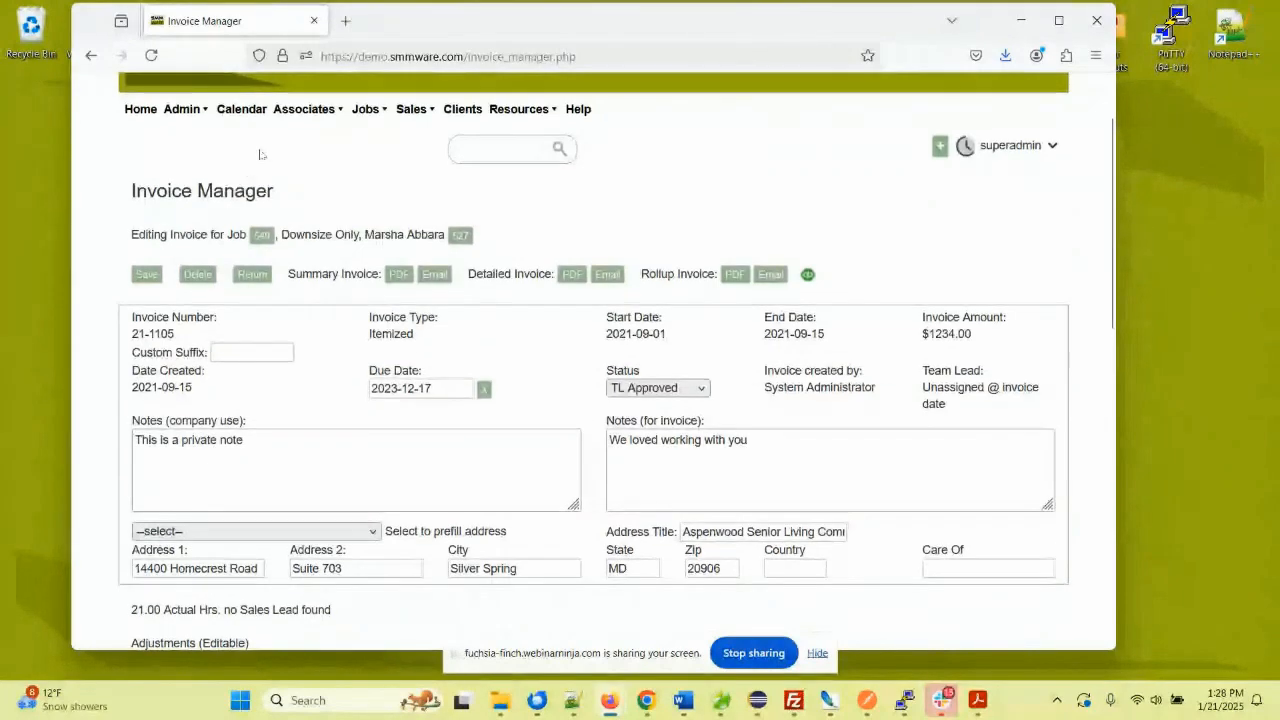
scroll(260, 154, up, 1)
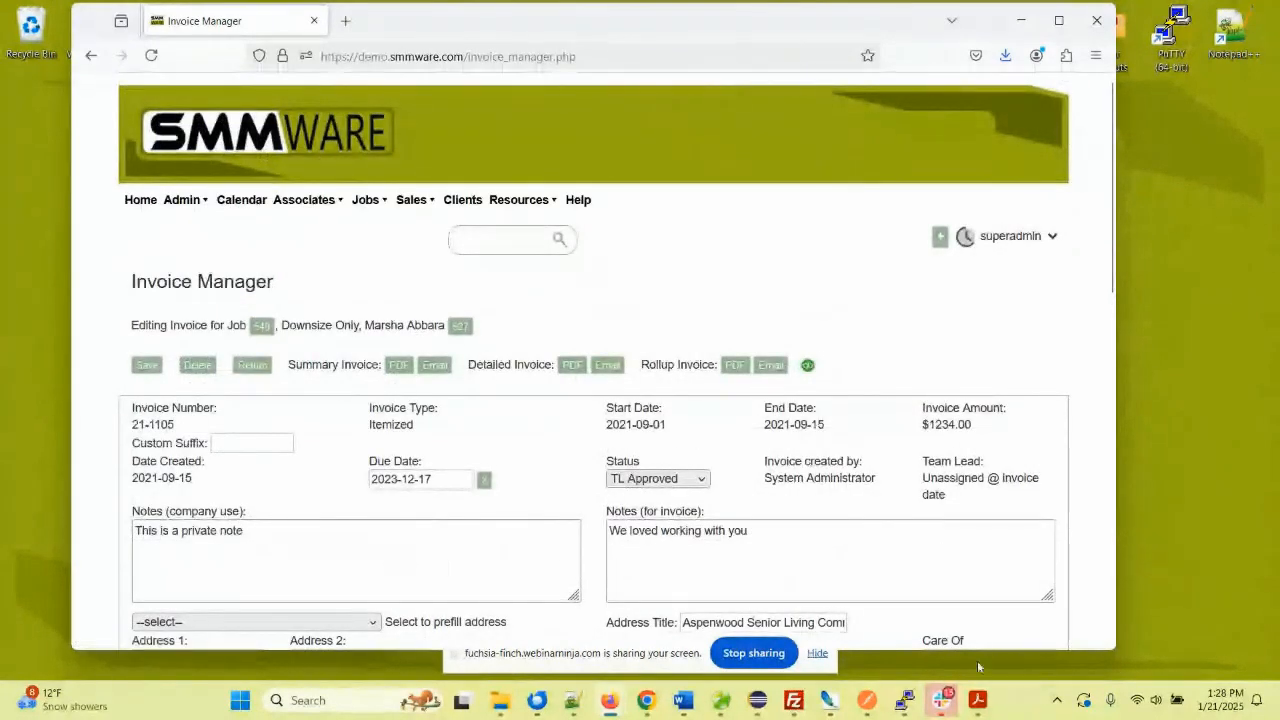
click(963, 608)
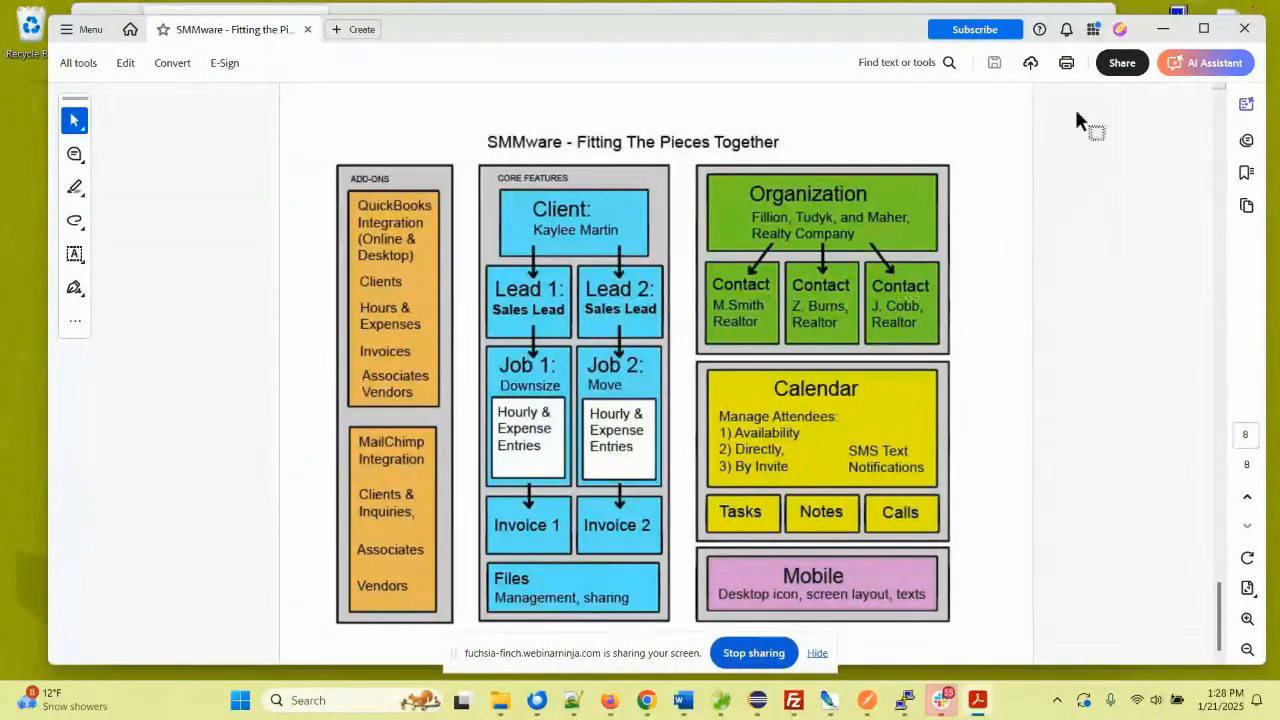
- Minimize the Acrobat diagram window to return to invoice 21-1105's edit form
click(1163, 29)
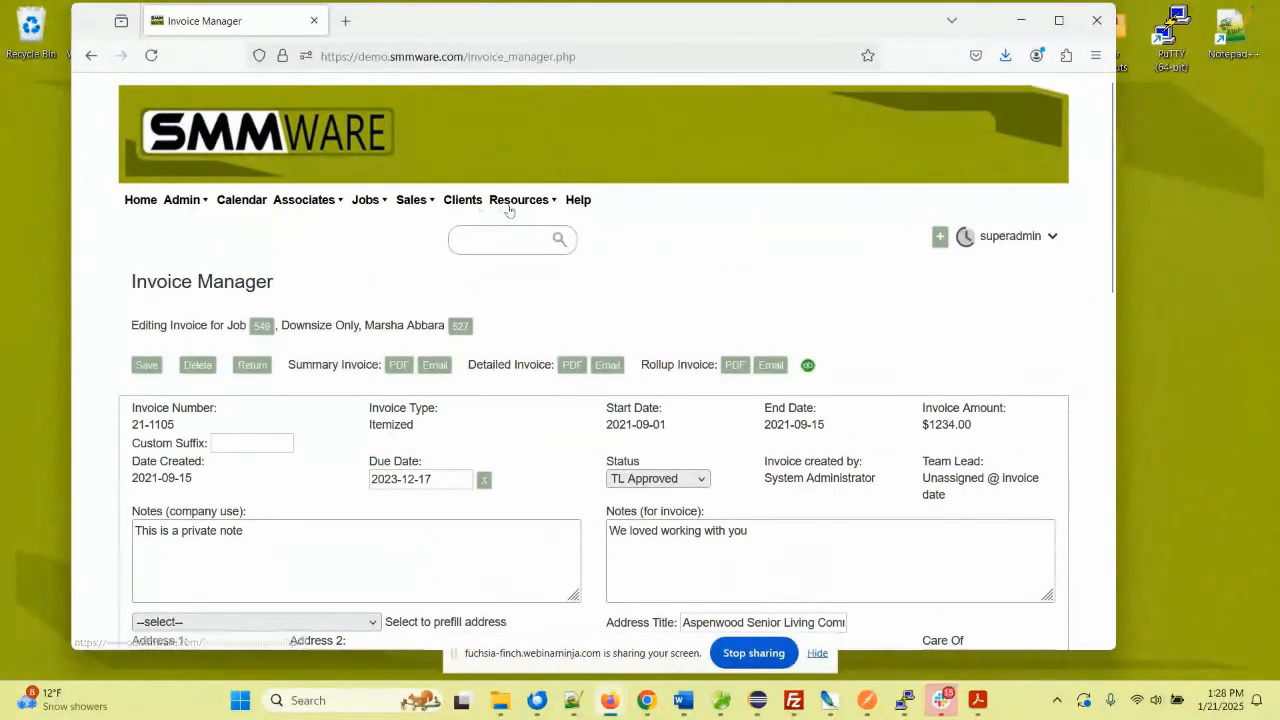
- Open the Organization Manager from the Resources menu and scroll its organization list
mouse_move(522, 203)
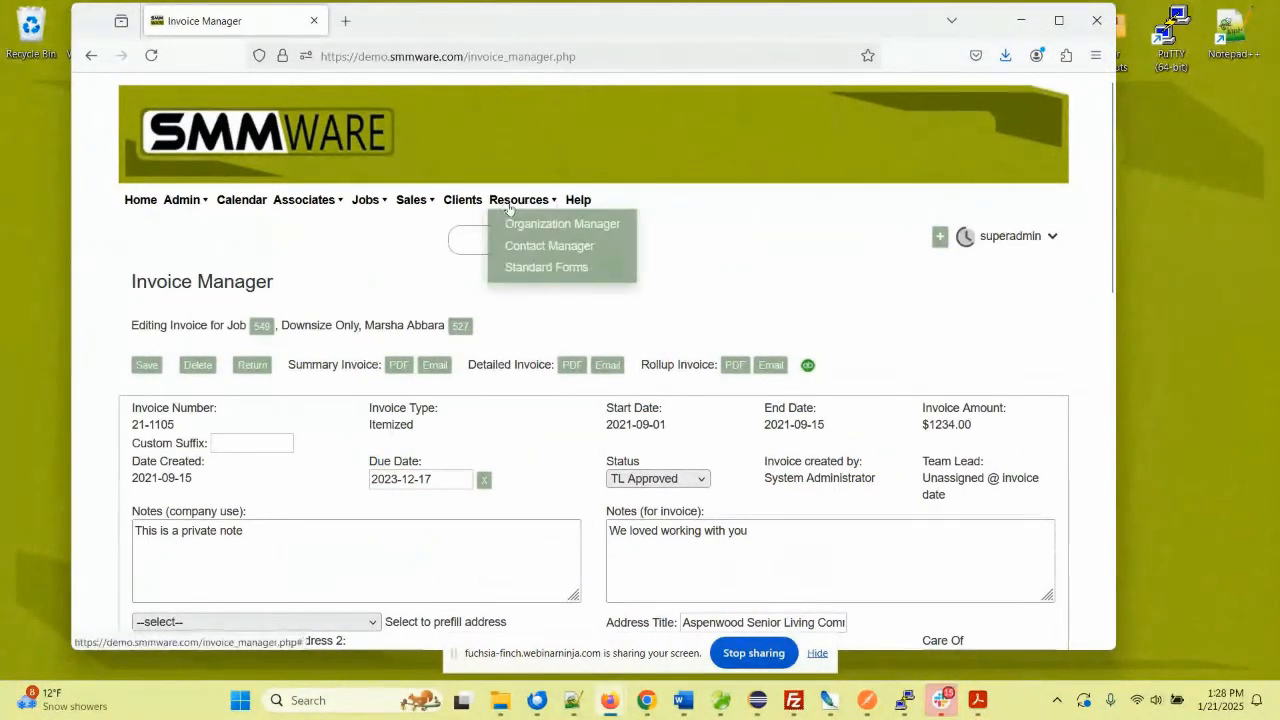
click(580, 239)
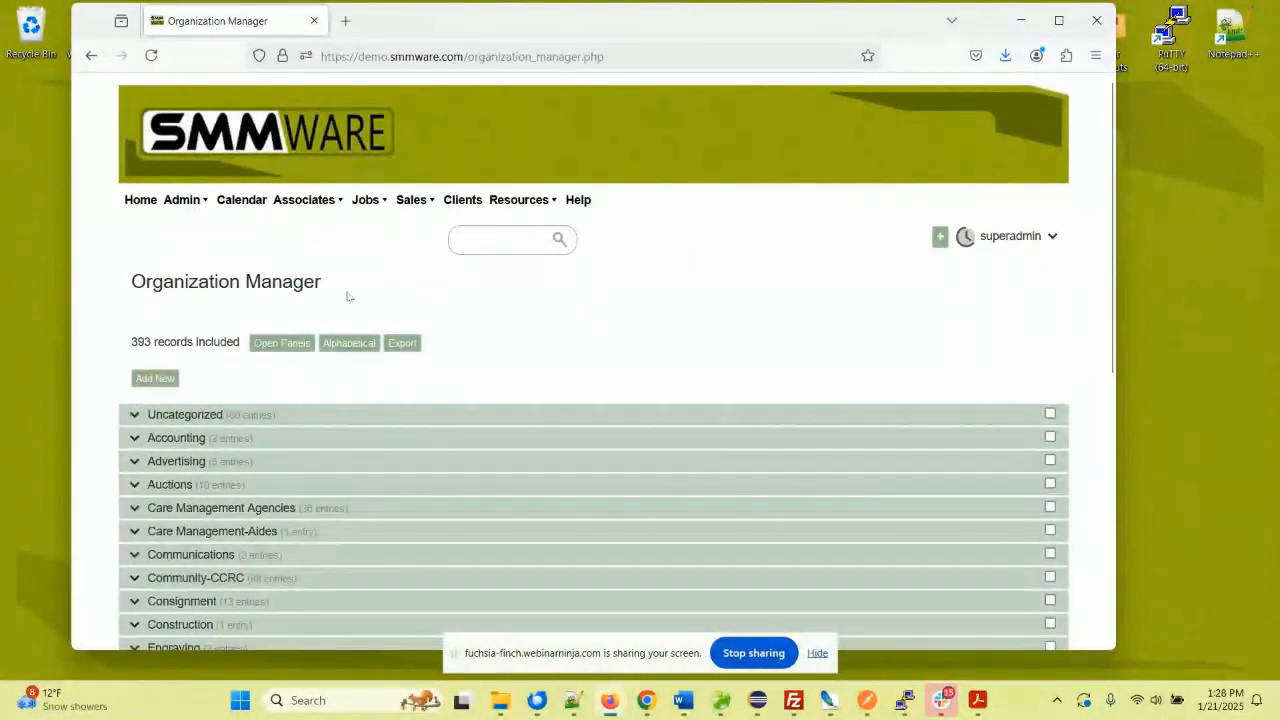
scroll(334, 294, down, 3)
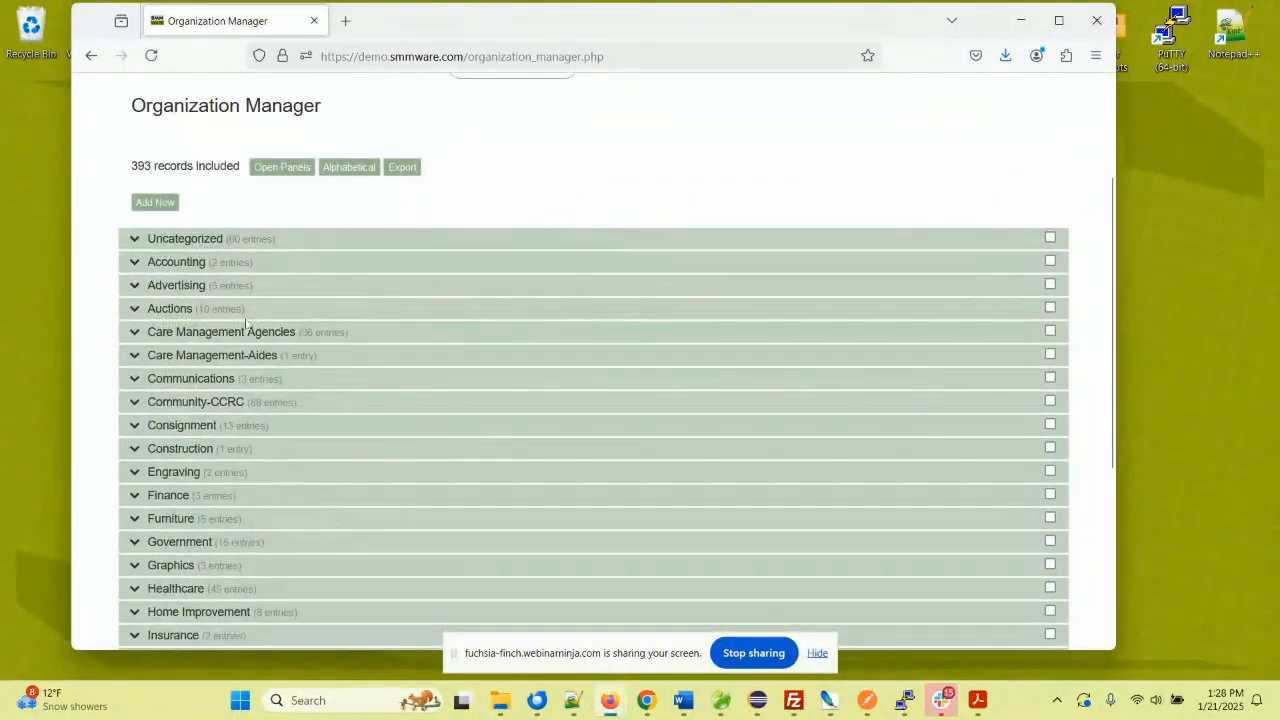
scroll(180, 344, down, 3)
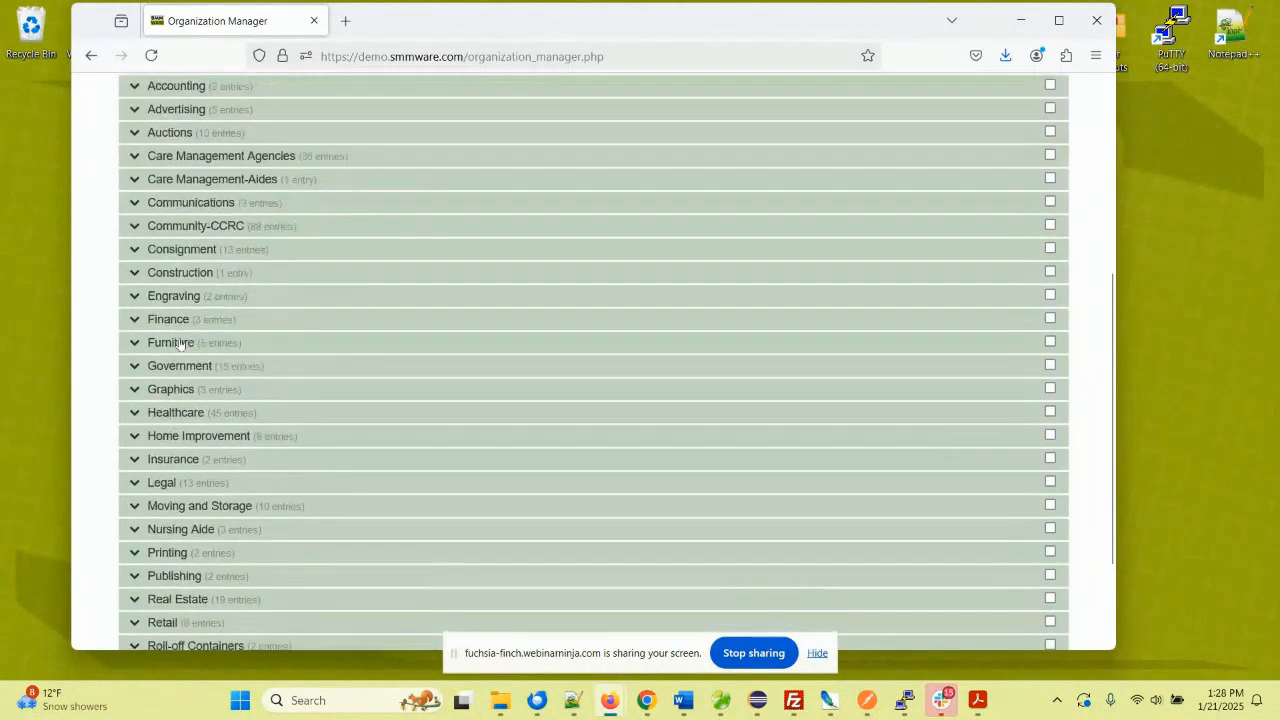
scroll(180, 344, down, 2)
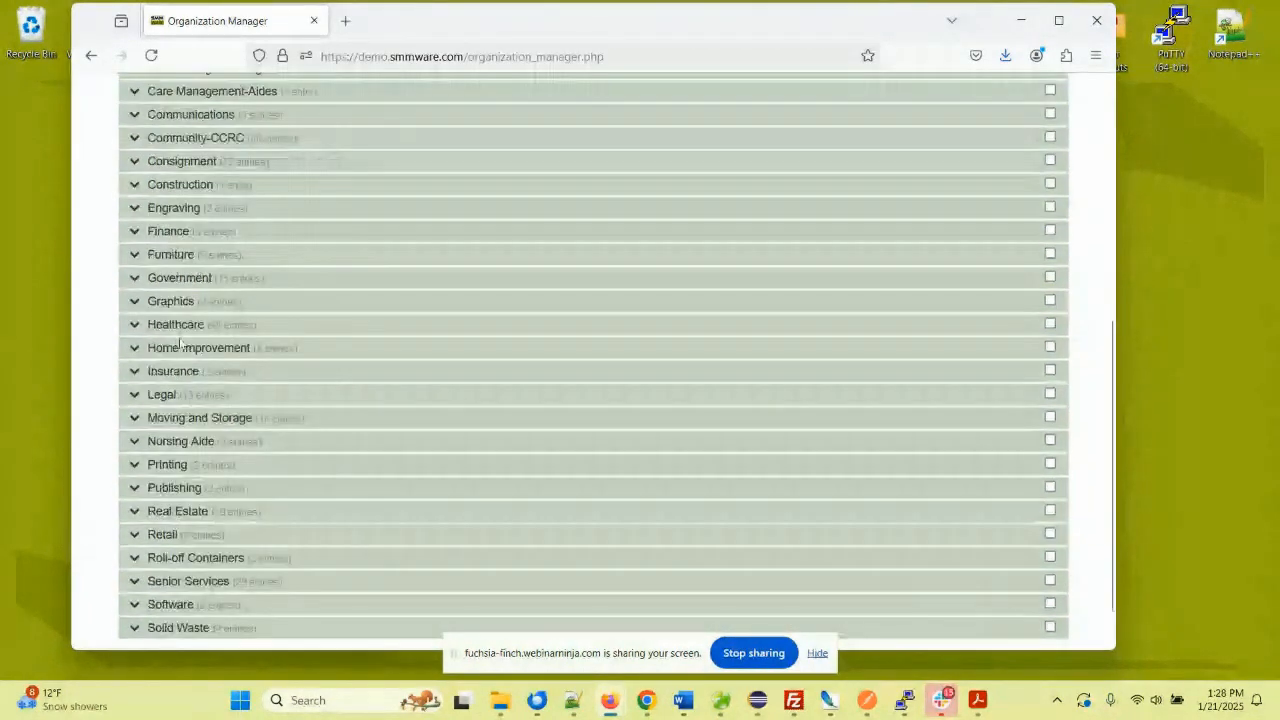
scroll(143, 224, up, 2)
- Expand the Community-CCRC category, browse its organizations, then collapse it
click(137, 226)
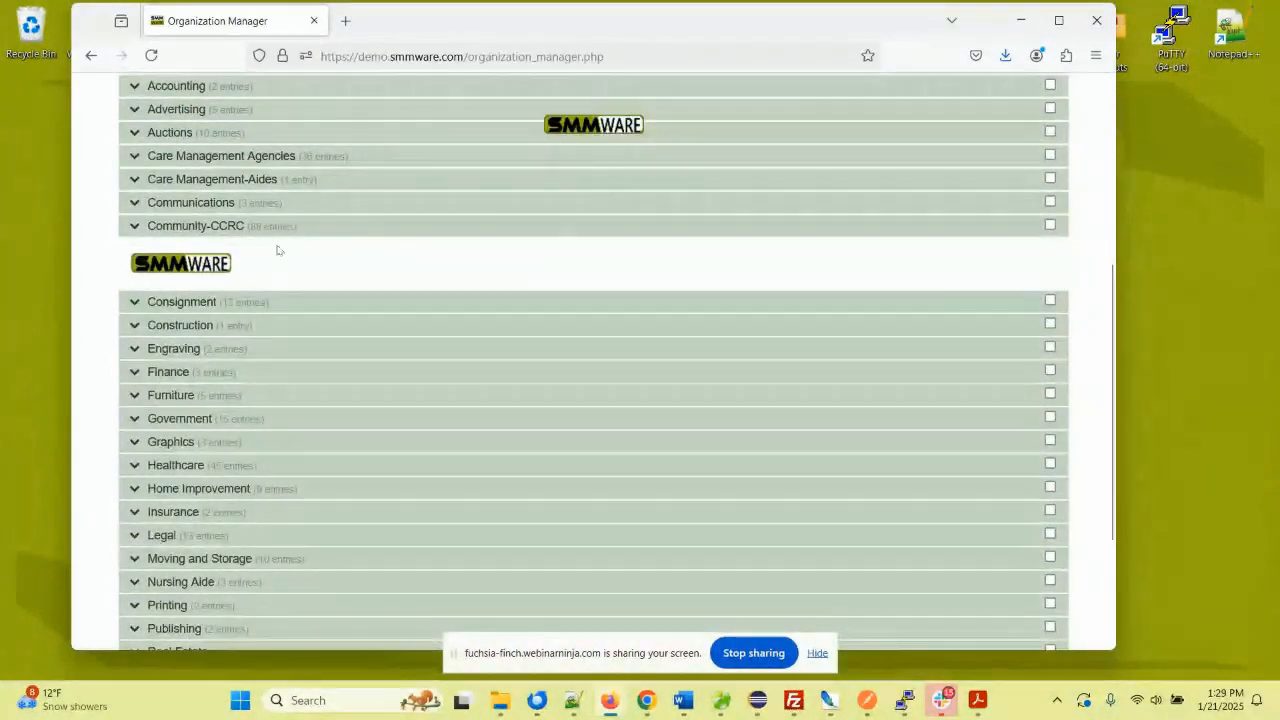
scroll(357, 285, down, 3)
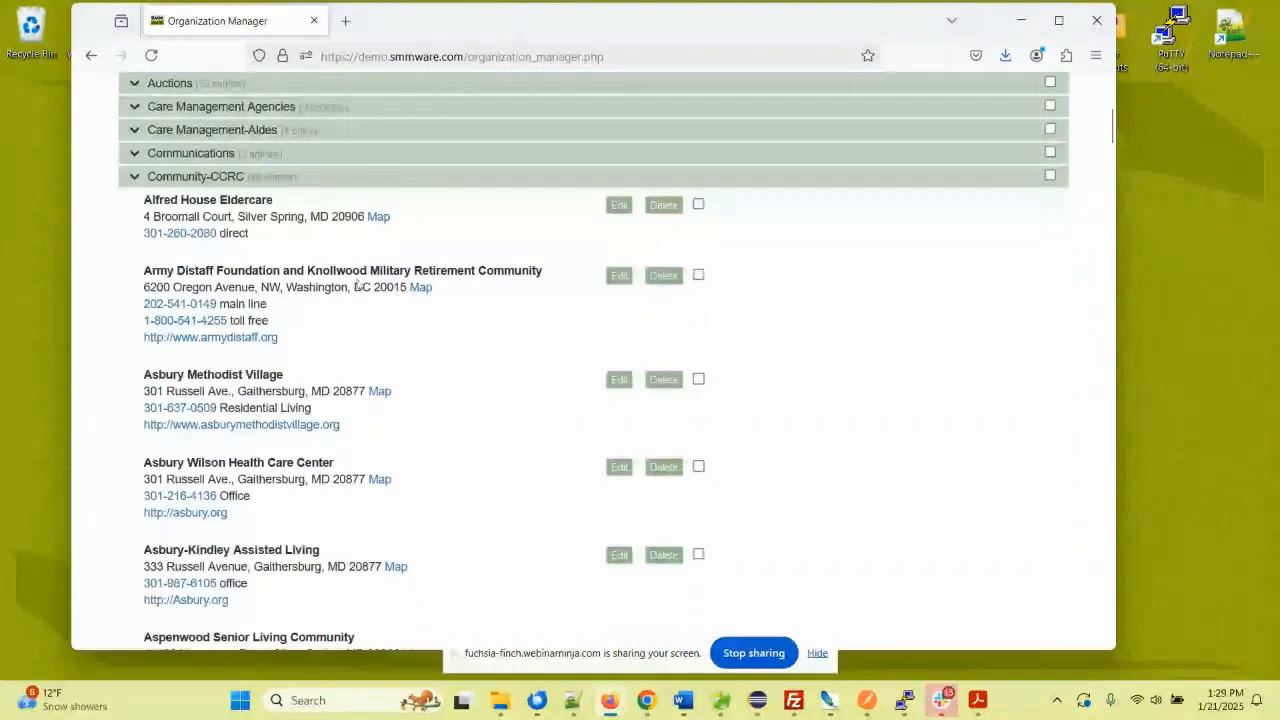
scroll(357, 285, down, 3)
scroll(357, 285, up, 5)
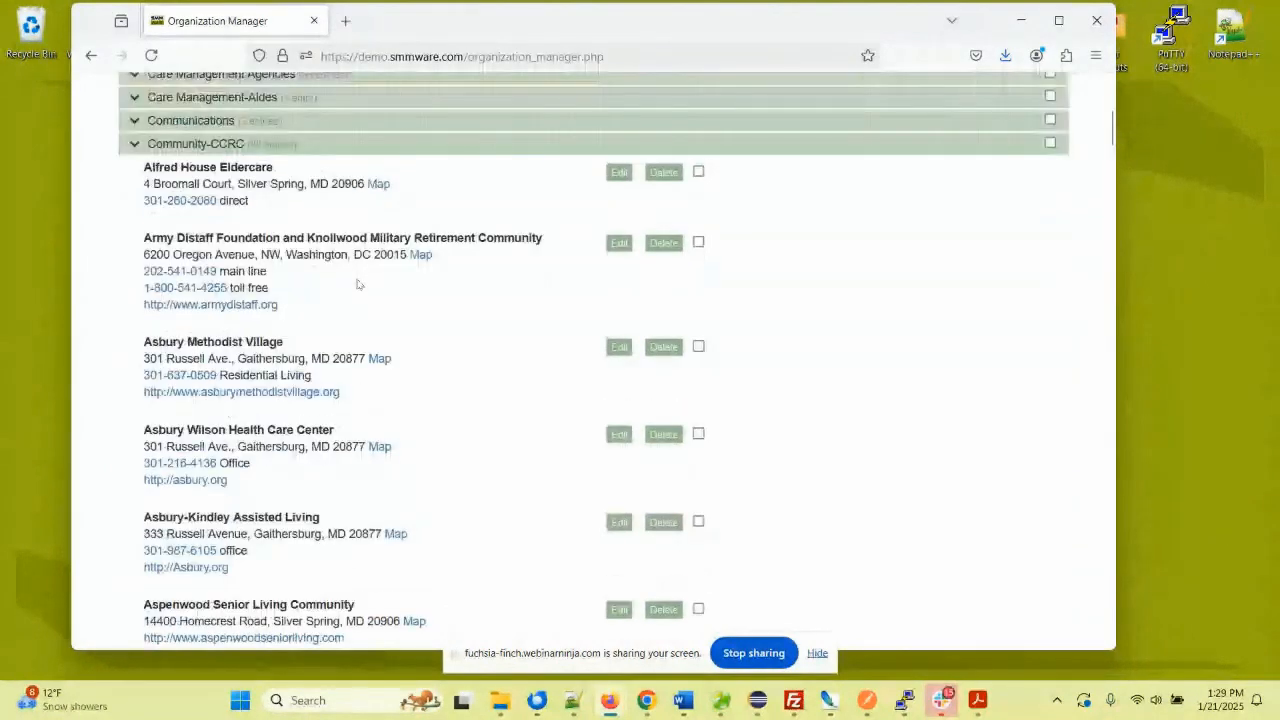
click(145, 226)
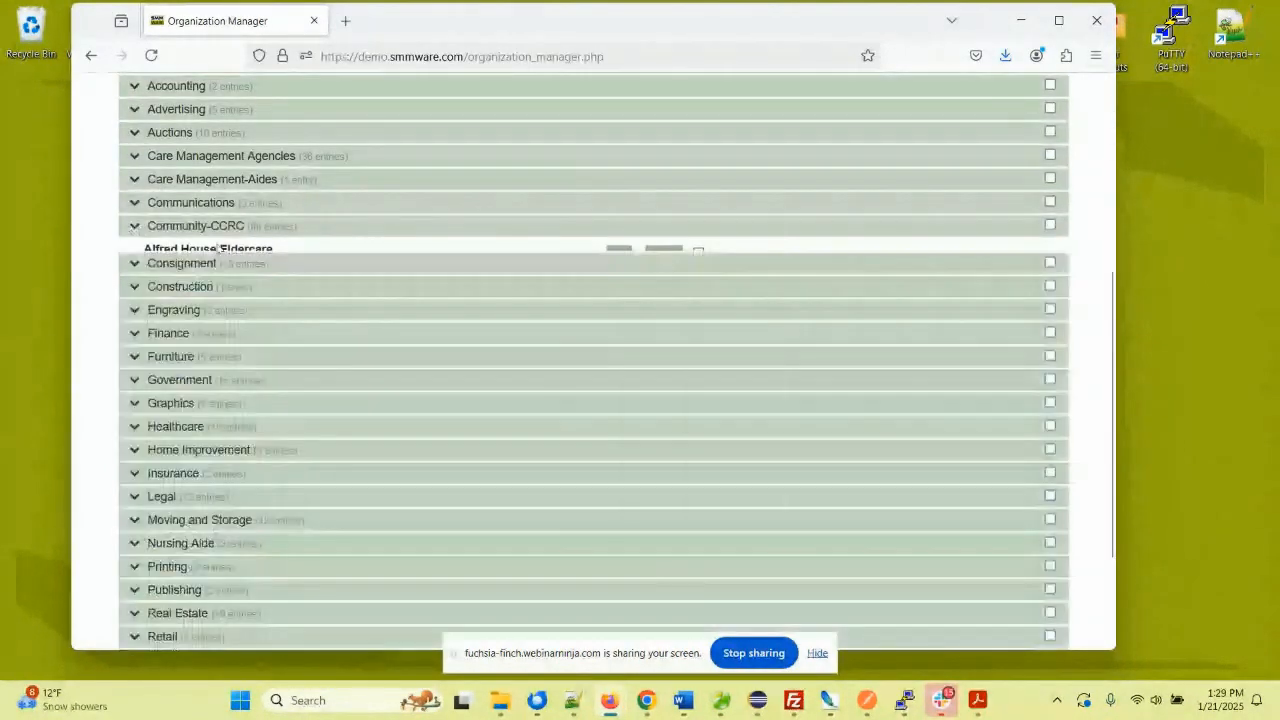
scroll(284, 252, up, 2)
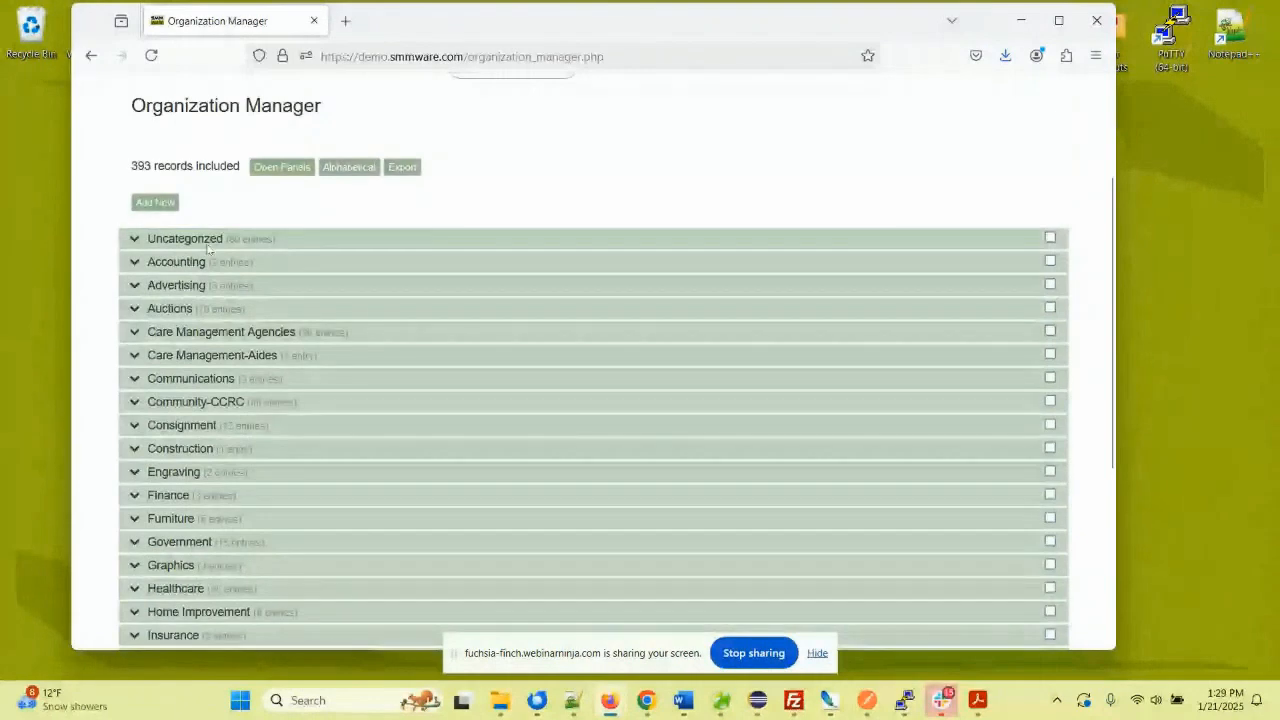
- Expand and collapse the Uncategorized organizations, then expand the Accounting category
click(138, 241)
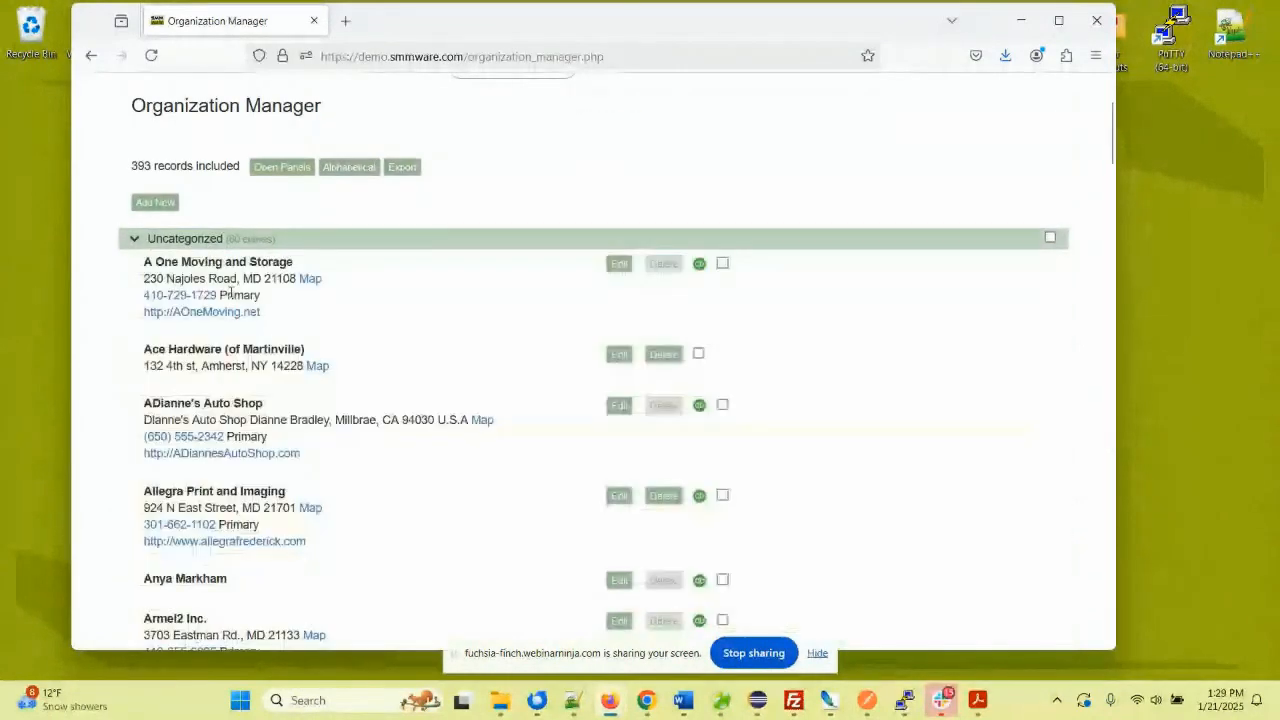
scroll(235, 293, down, 4)
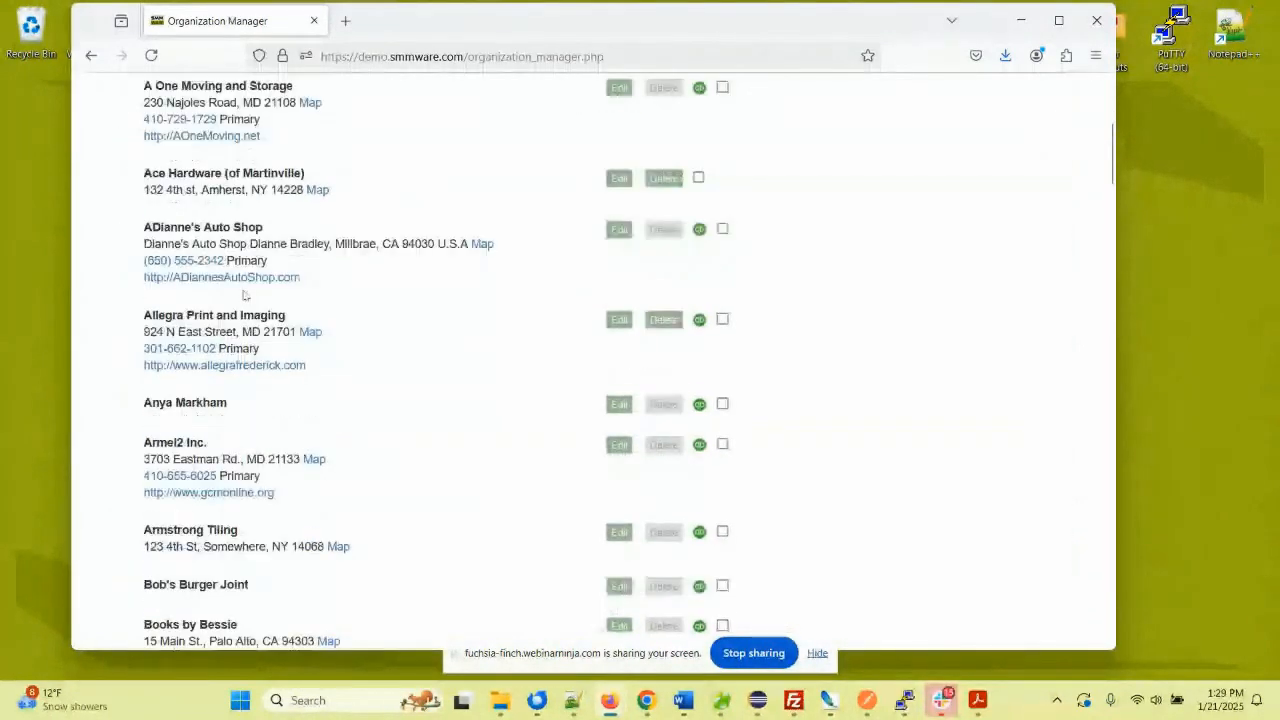
scroll(245, 295, up, 5)
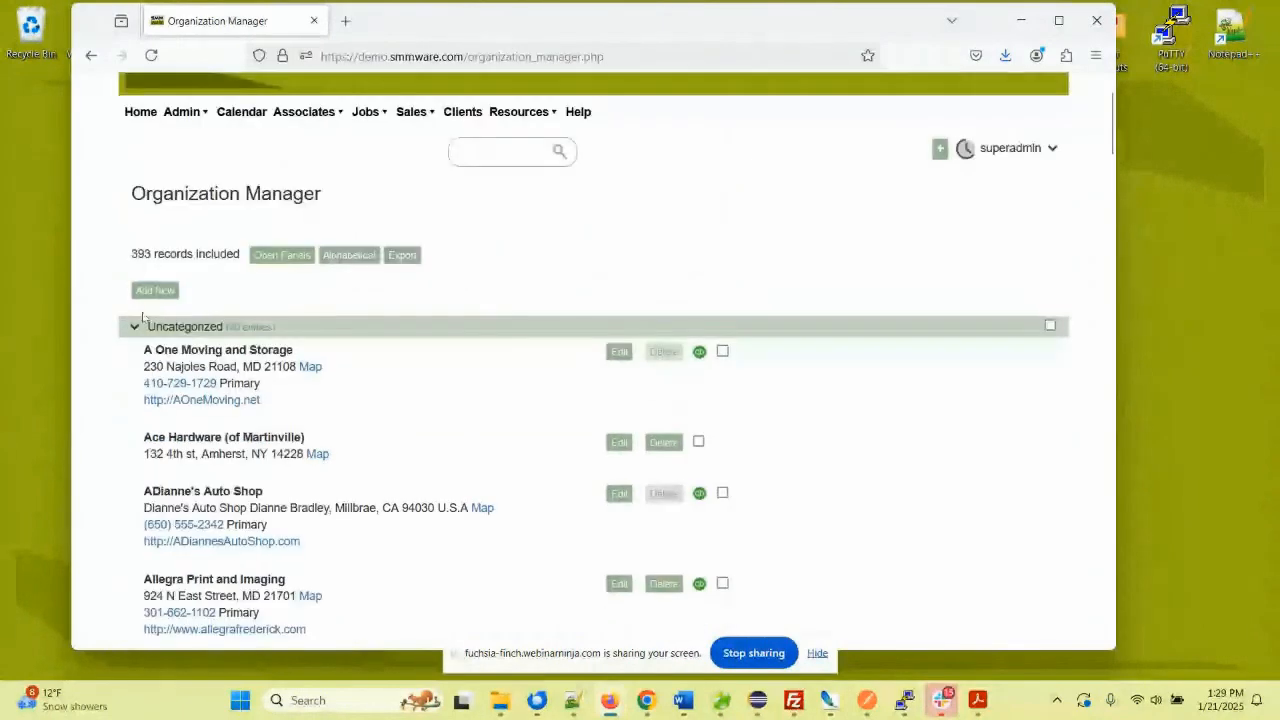
click(133, 328)
click(172, 352)
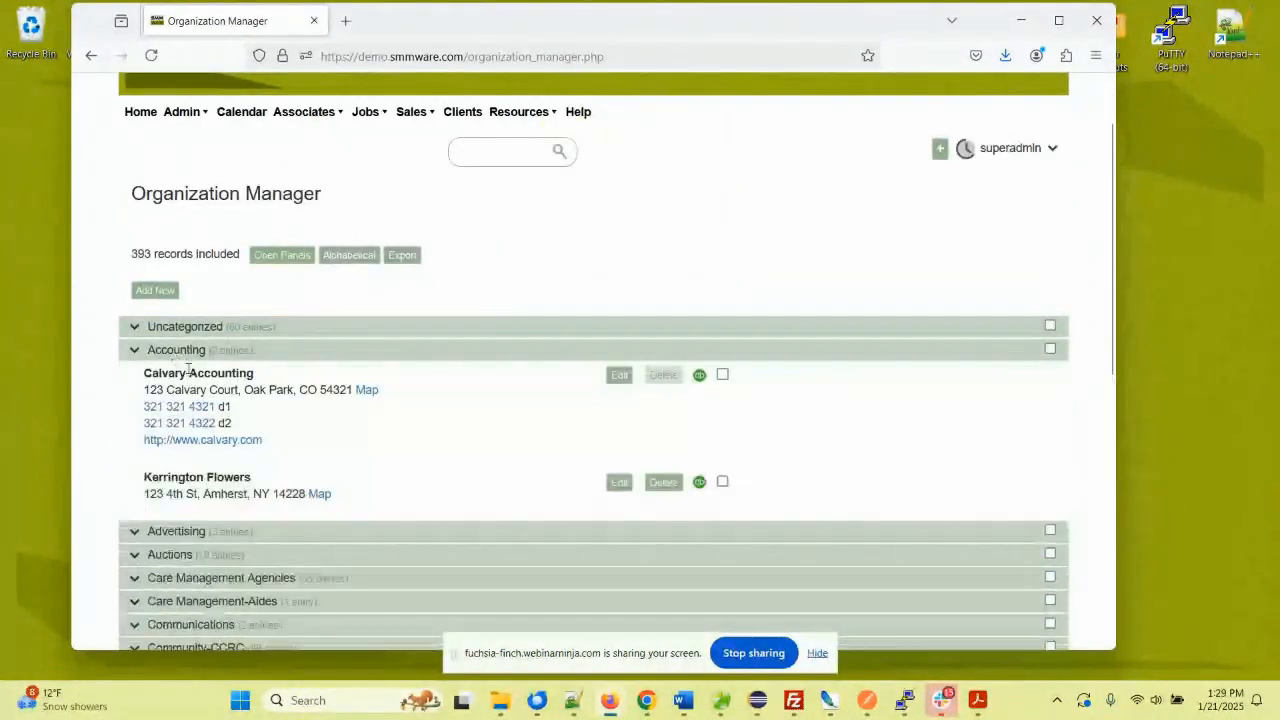
click(619, 375)
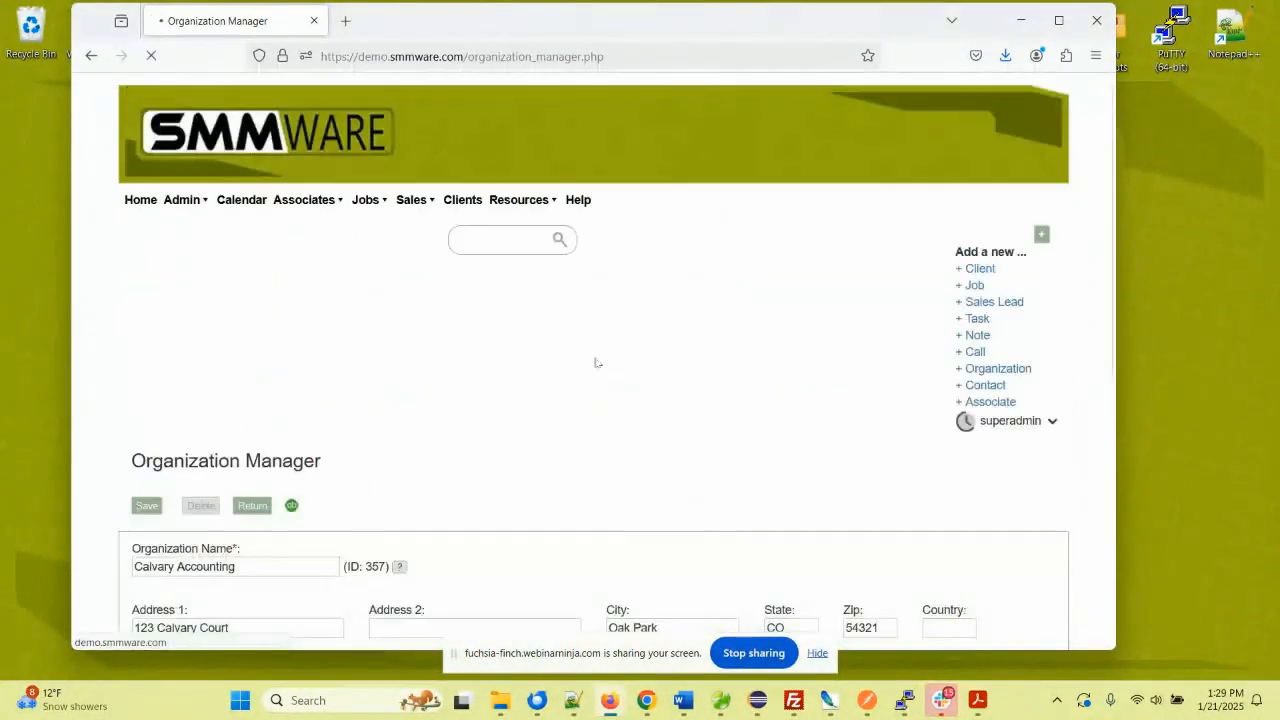
scroll(611, 278, down, 3)
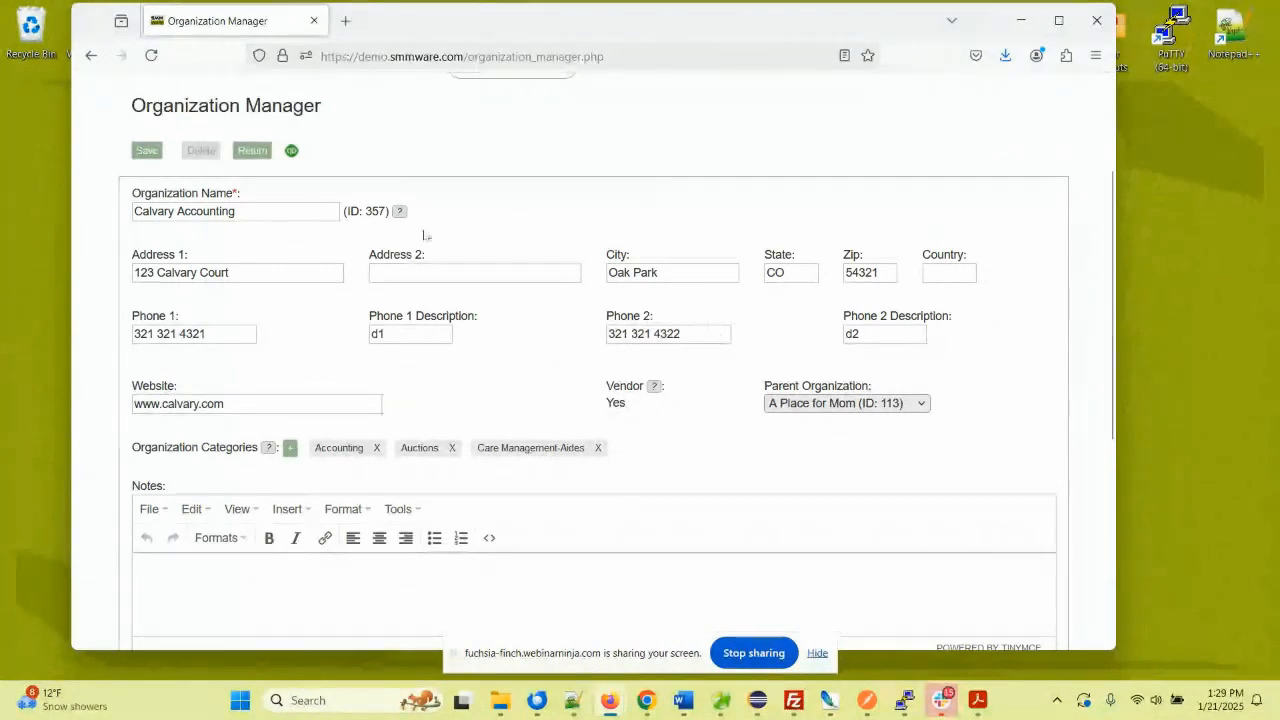
scroll(717, 330, up, 3)
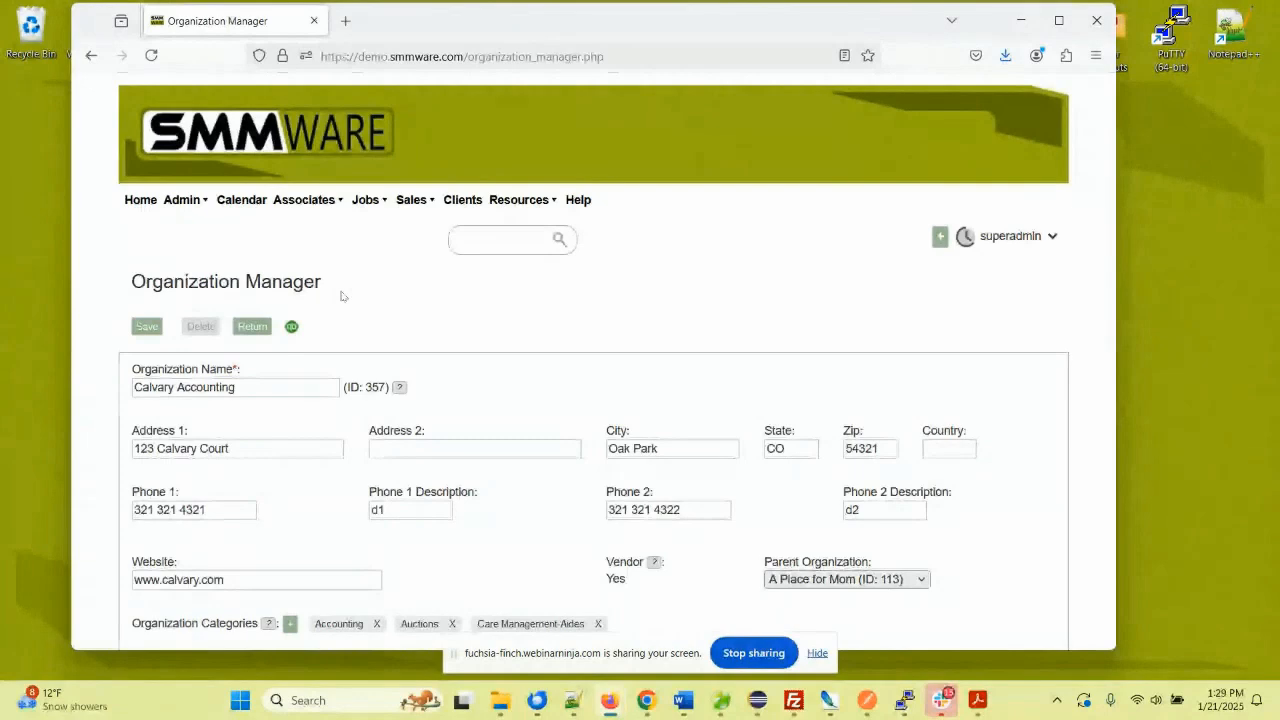
scroll(320, 300, down, 5)
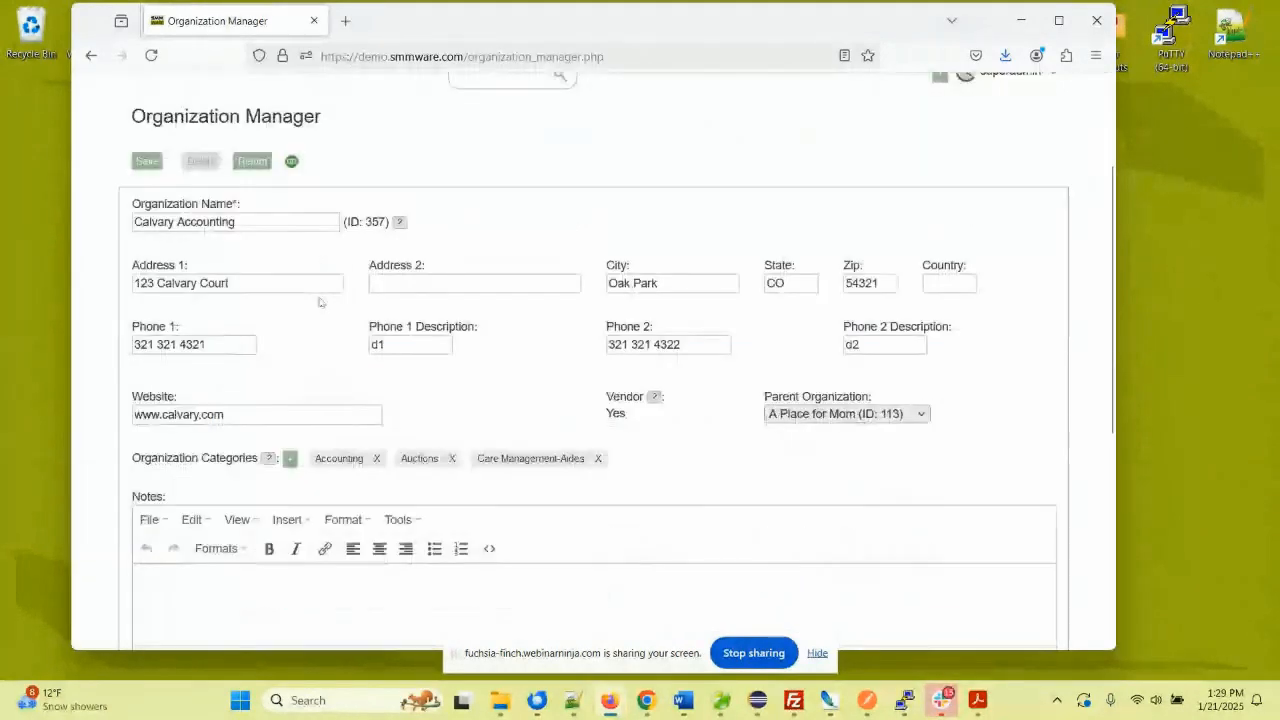
scroll(395, 295, down, 3)
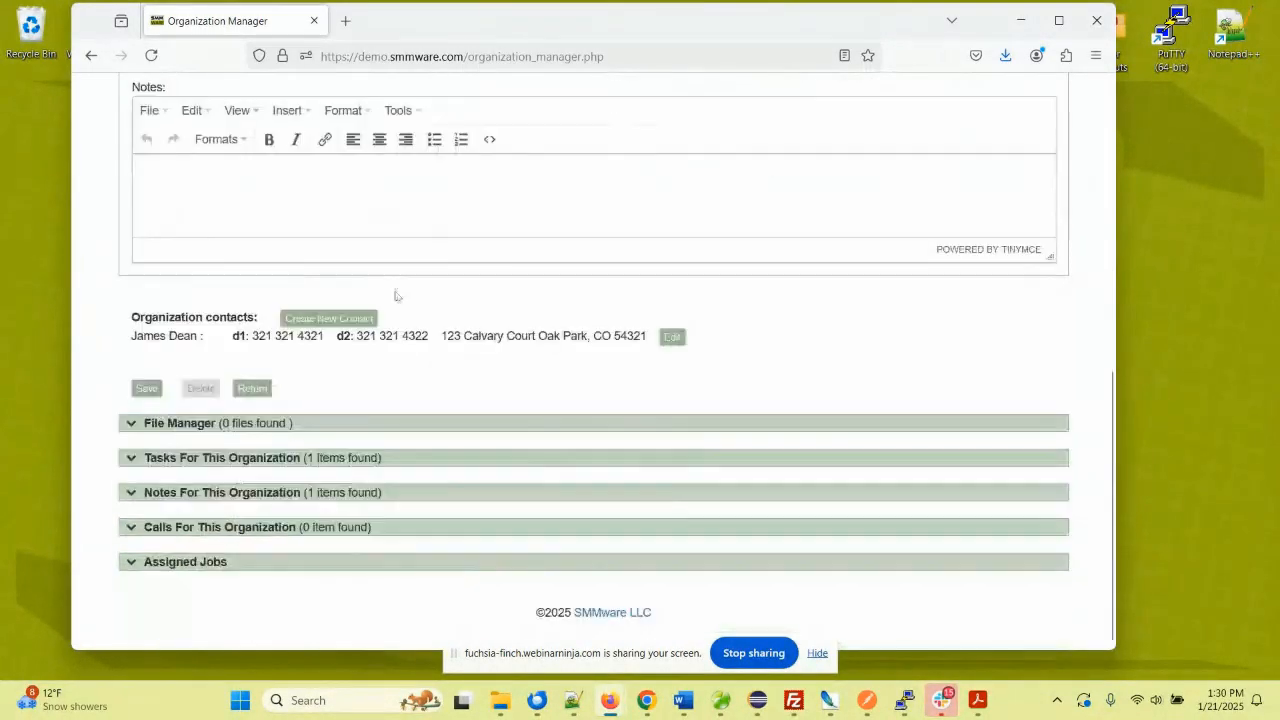
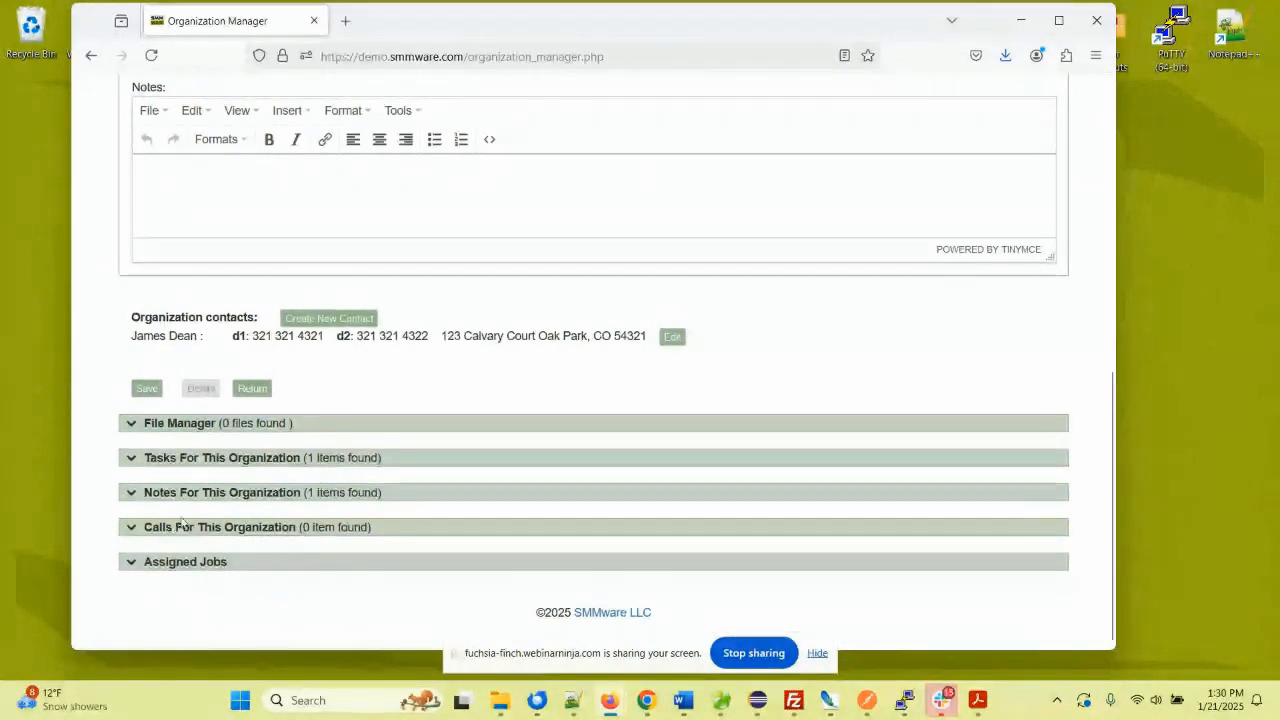
- Expand Calvary Accounting's Assigned Jobs section to show its single assigned job
click(253, 389)
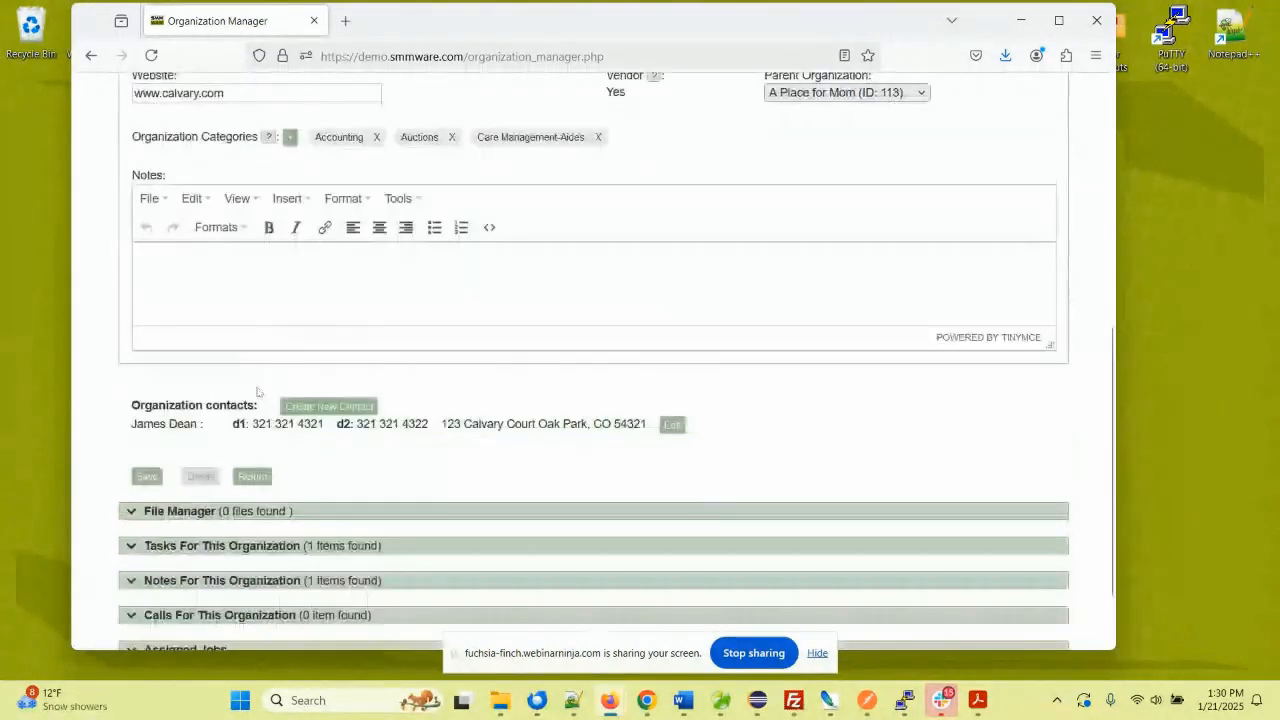
scroll(258, 392, up, 1)
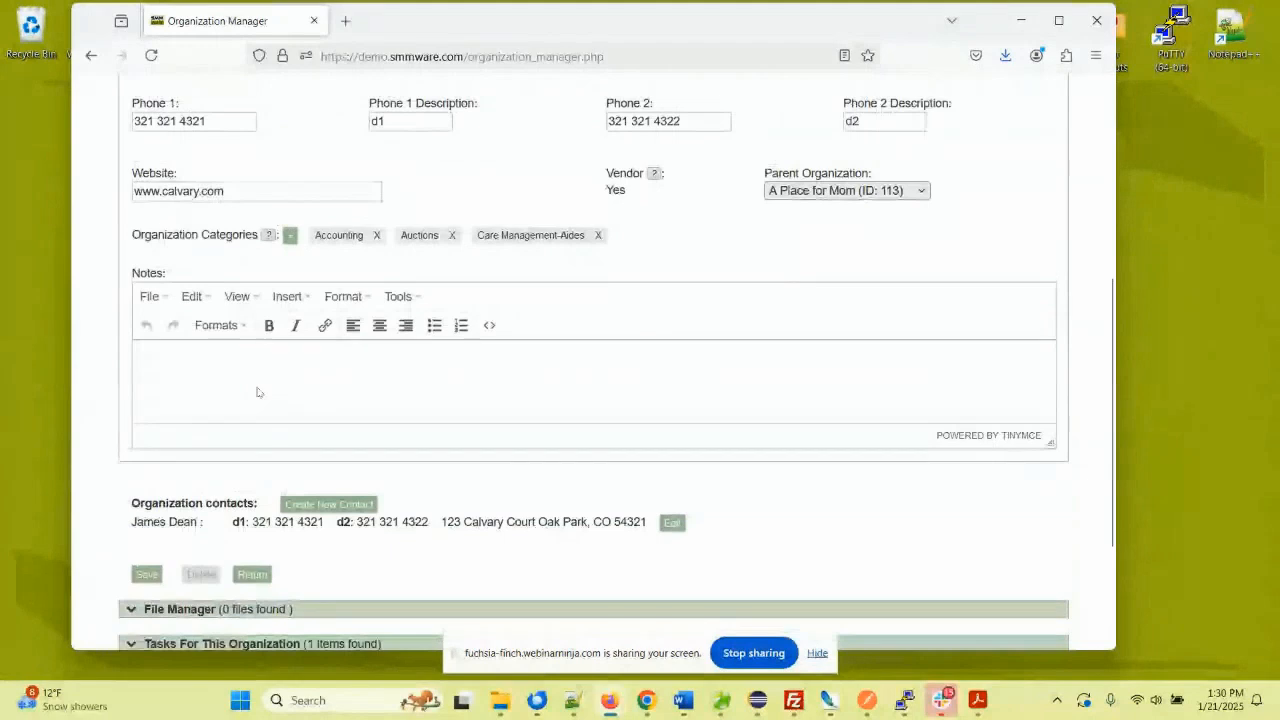
scroll(257, 392, up, 1)
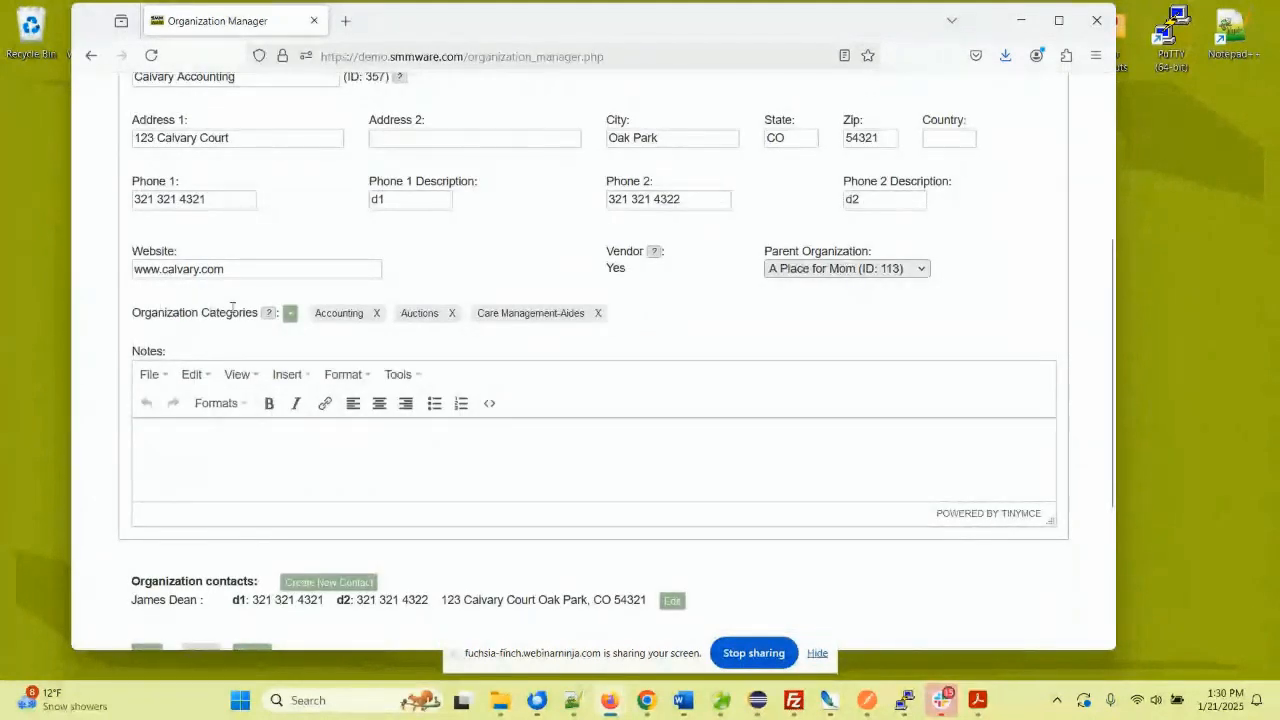
scroll(232, 309, down, 3)
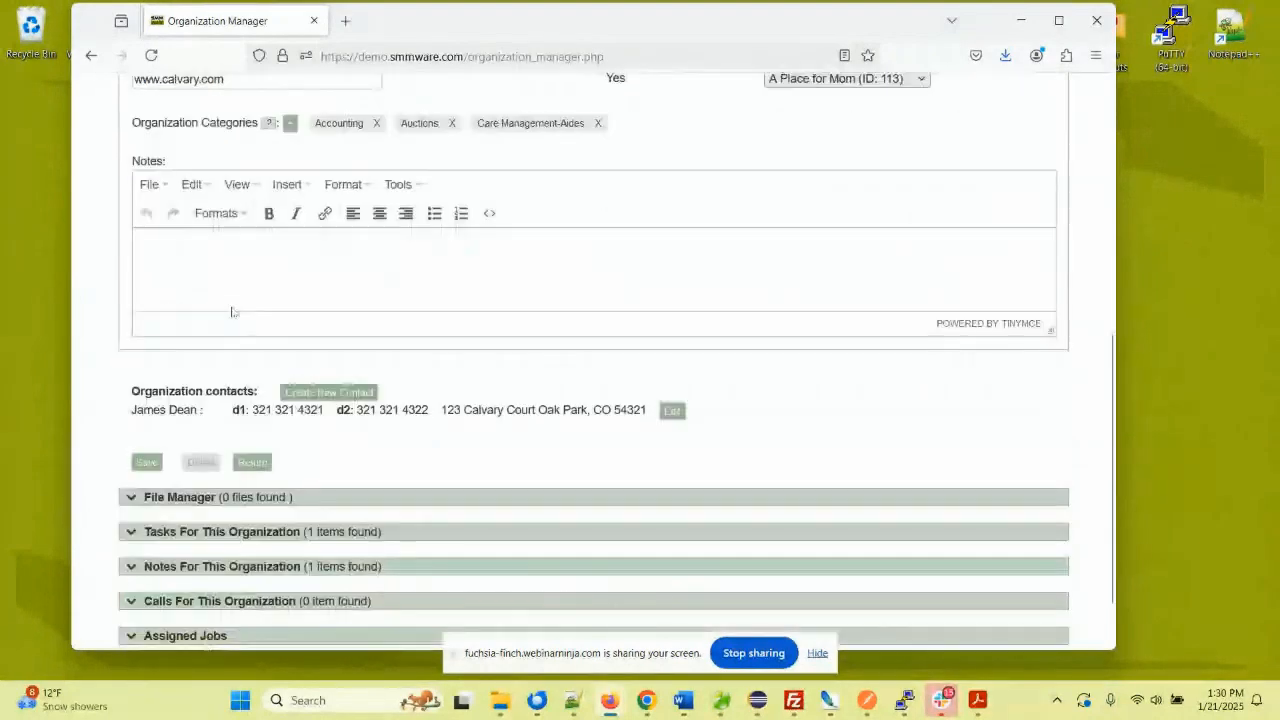
scroll(232, 312, down, 1)
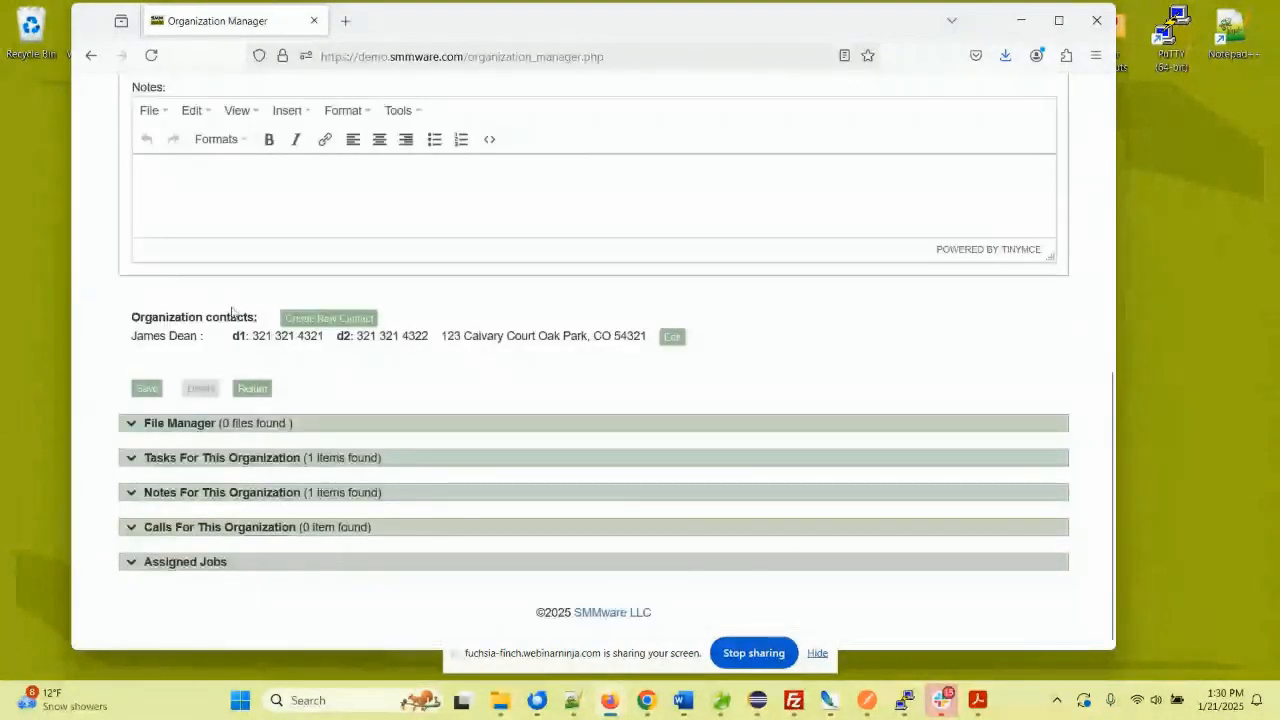
click(168, 563)
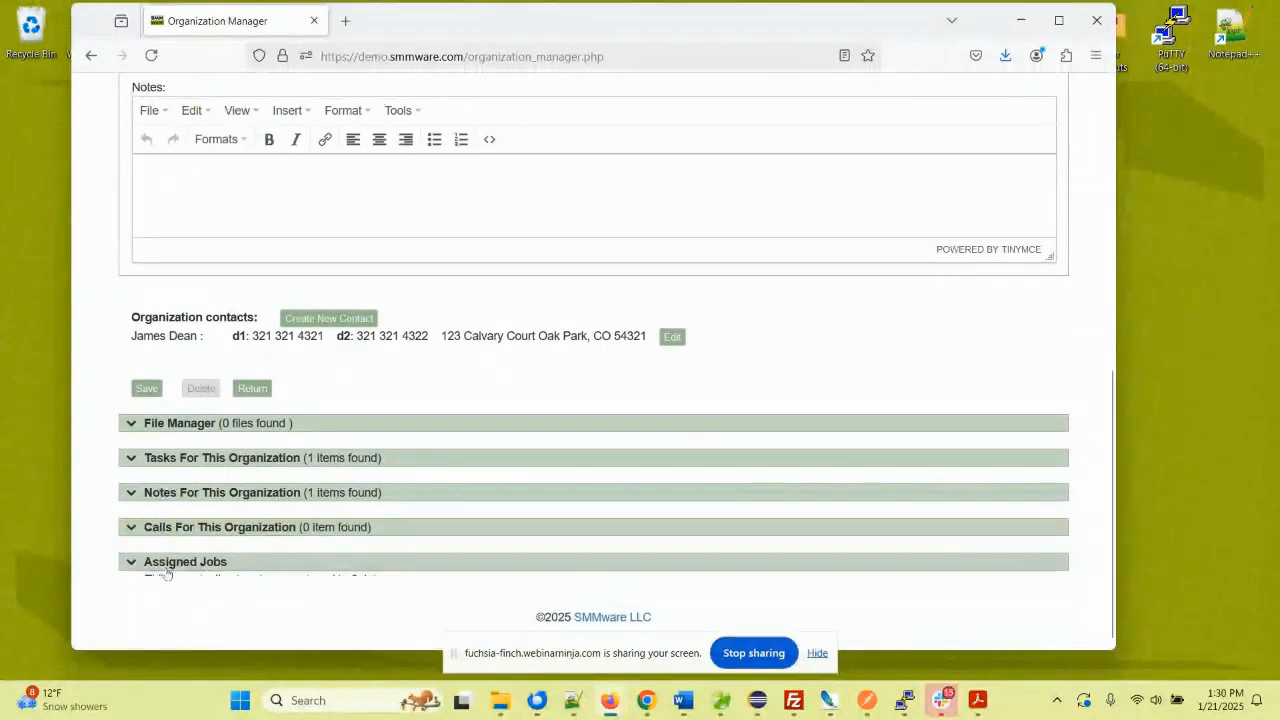
scroll(380, 540, down, 1)
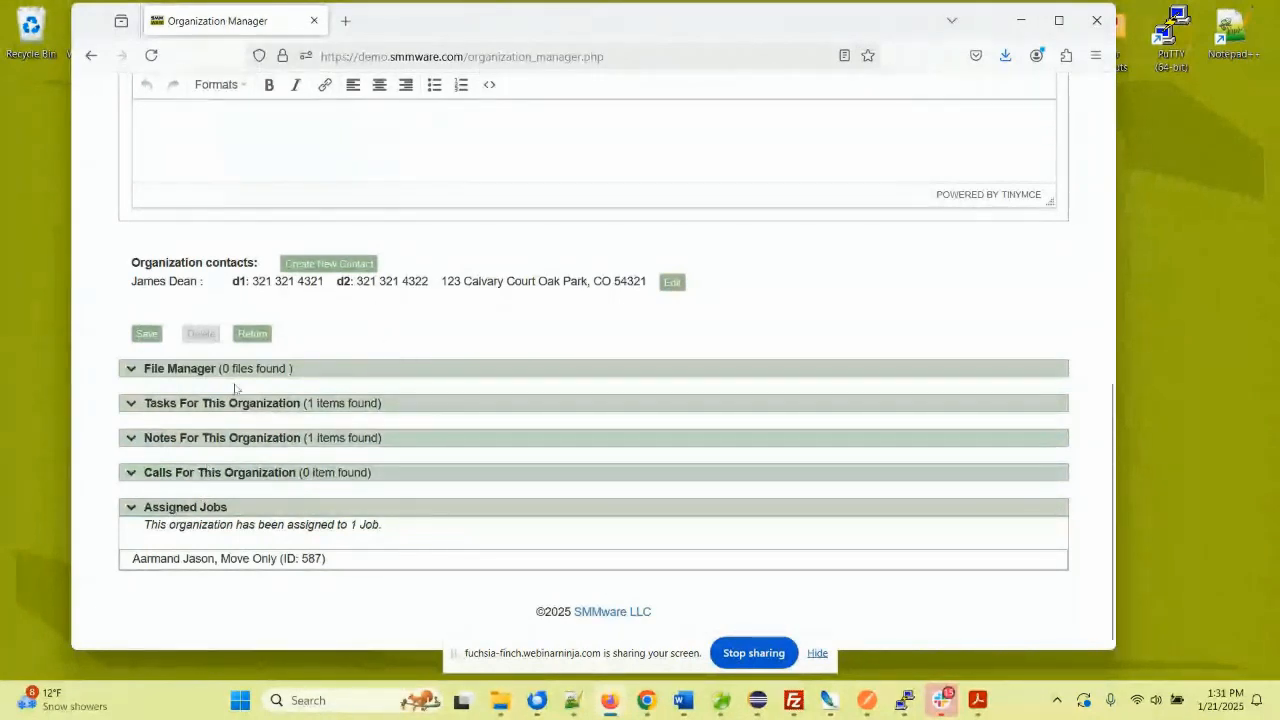
scroll(260, 375, up, 3)
scroll(553, 402, down, 2)
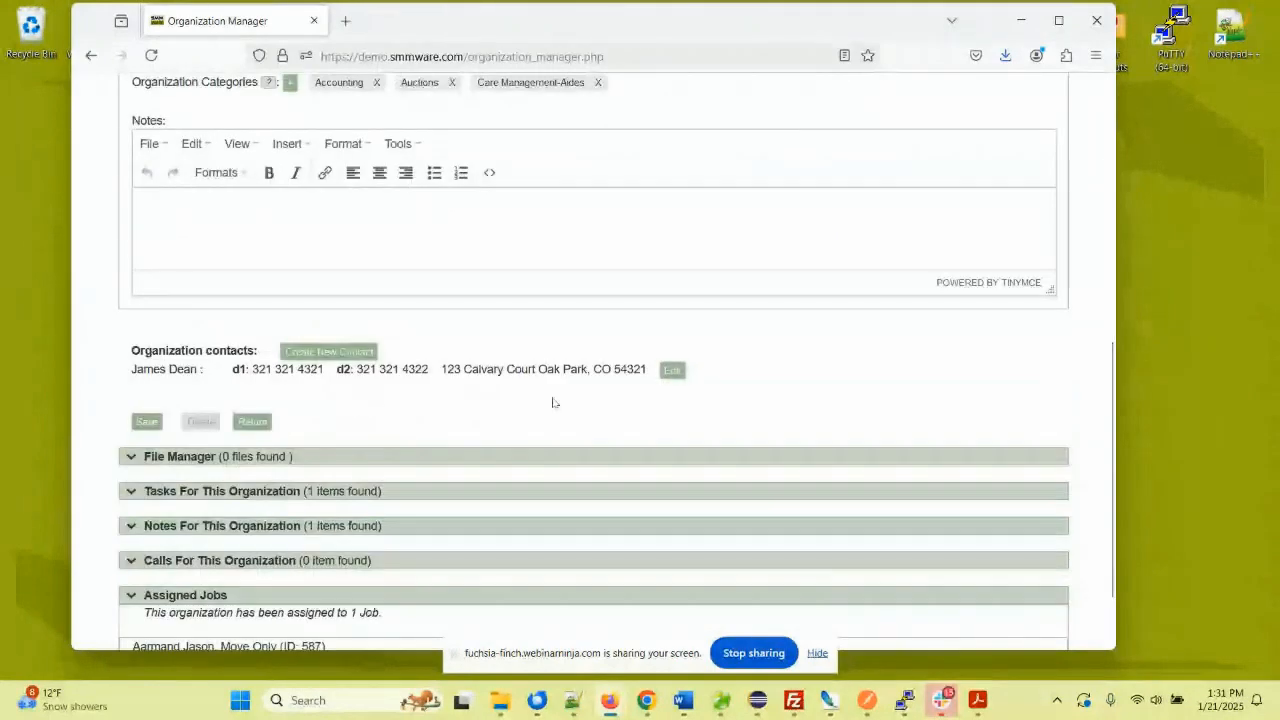
- Edit the Calvary Accounting contact in Contact Manager and tick 'Refers Business to Us'
click(672, 370)
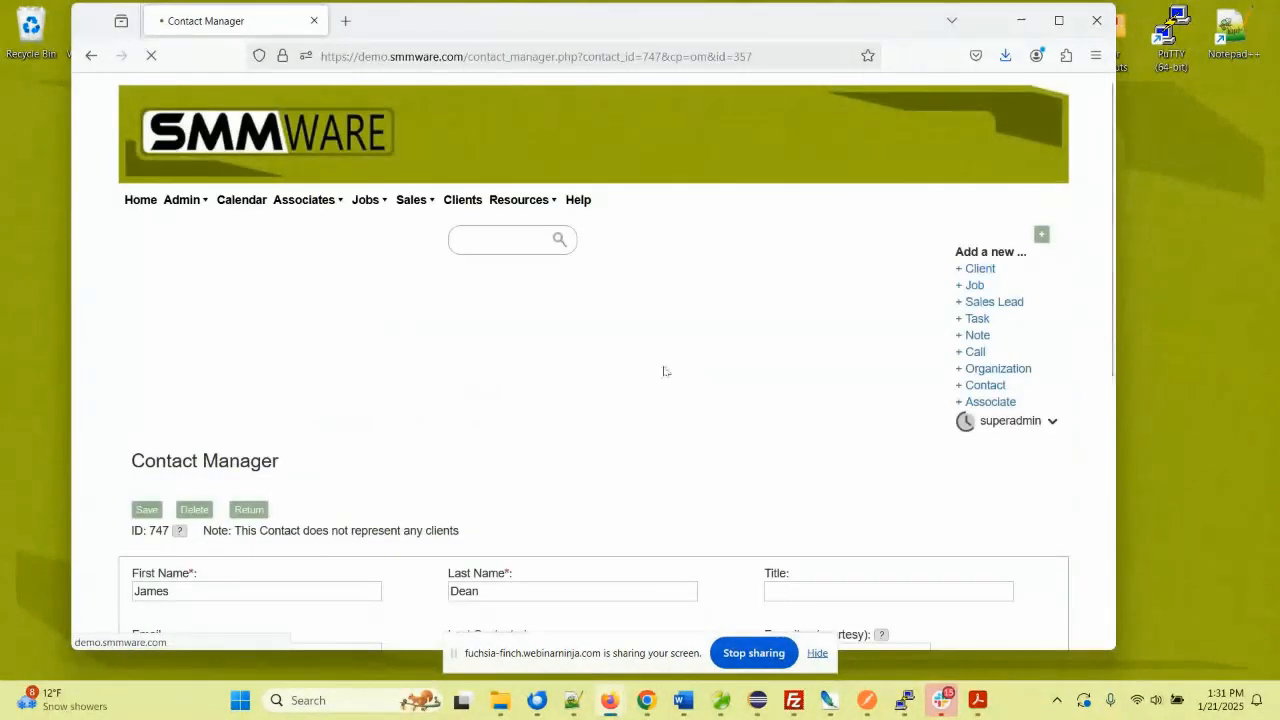
scroll(600, 320, down, 1)
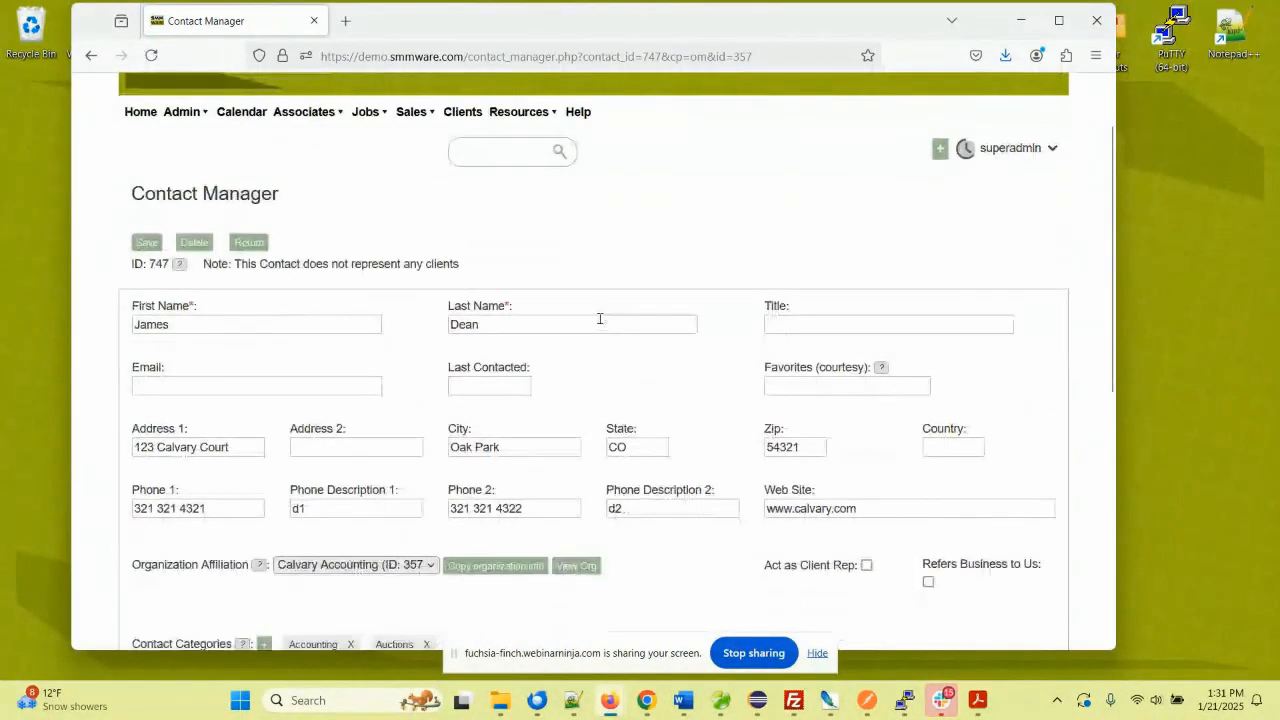
scroll(600, 320, down, 1)
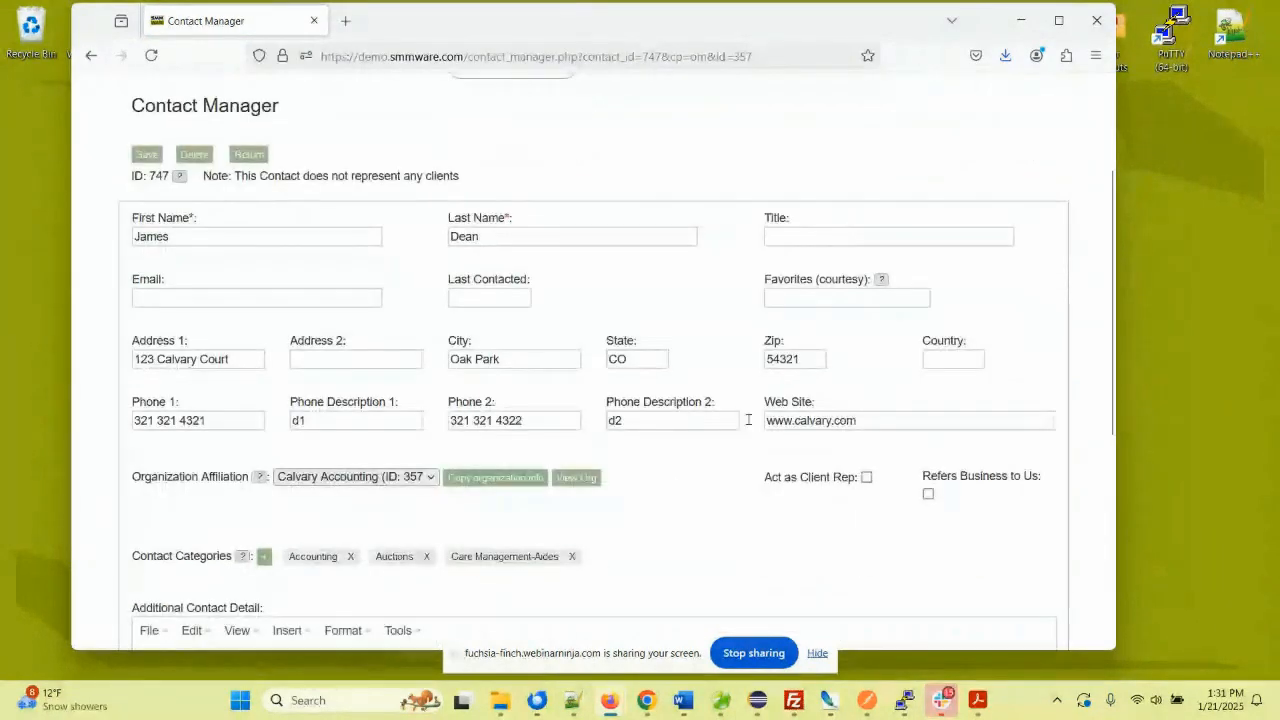
click(928, 493)
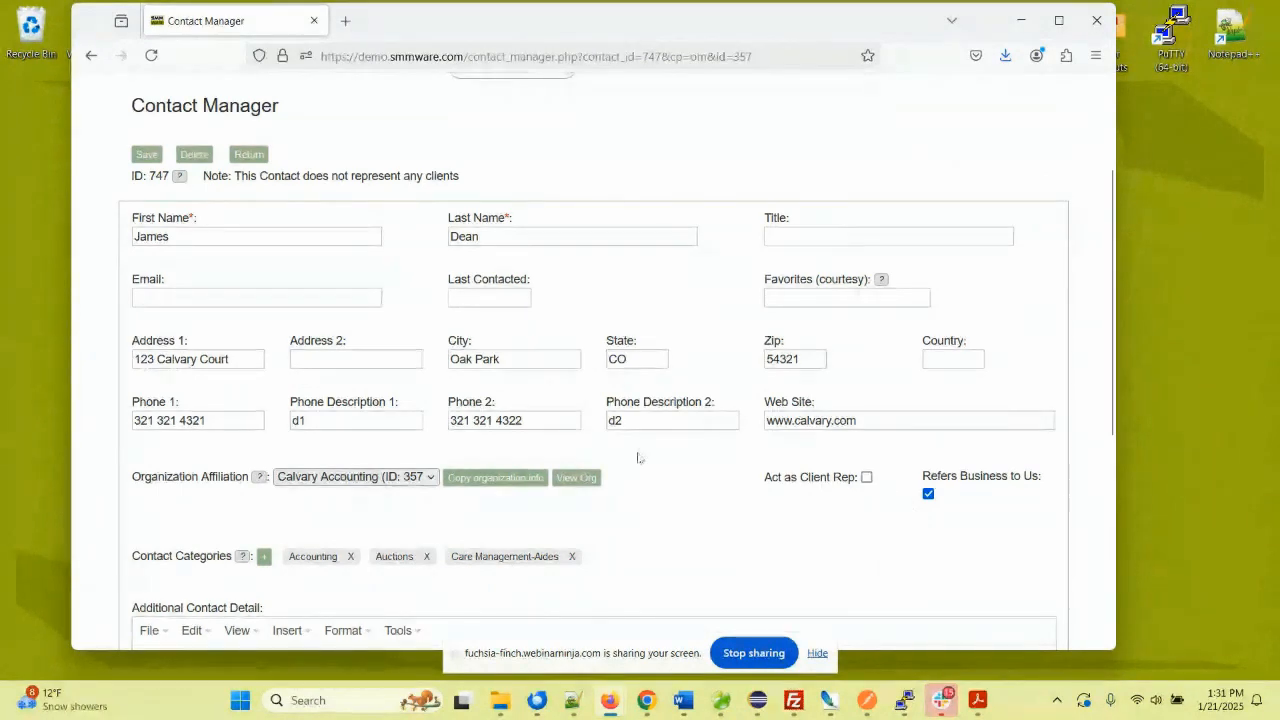
scroll(449, 367, down, 1)
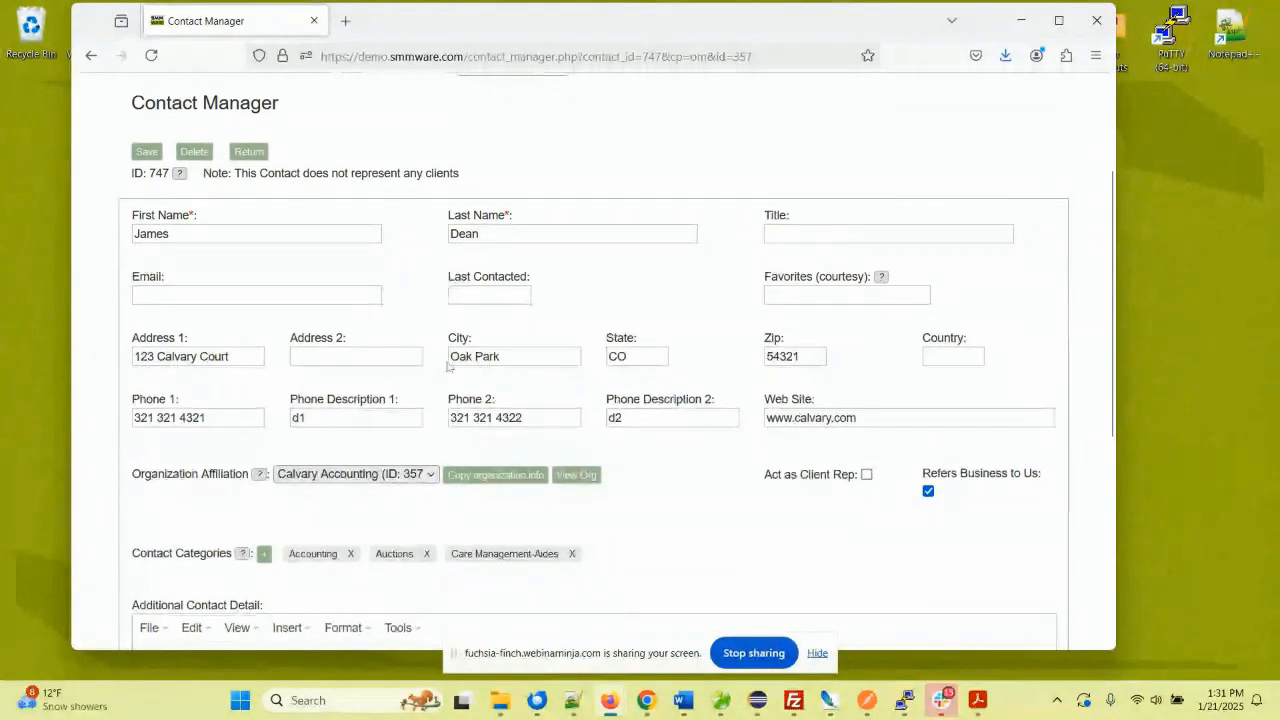
scroll(449, 367, down, 1)
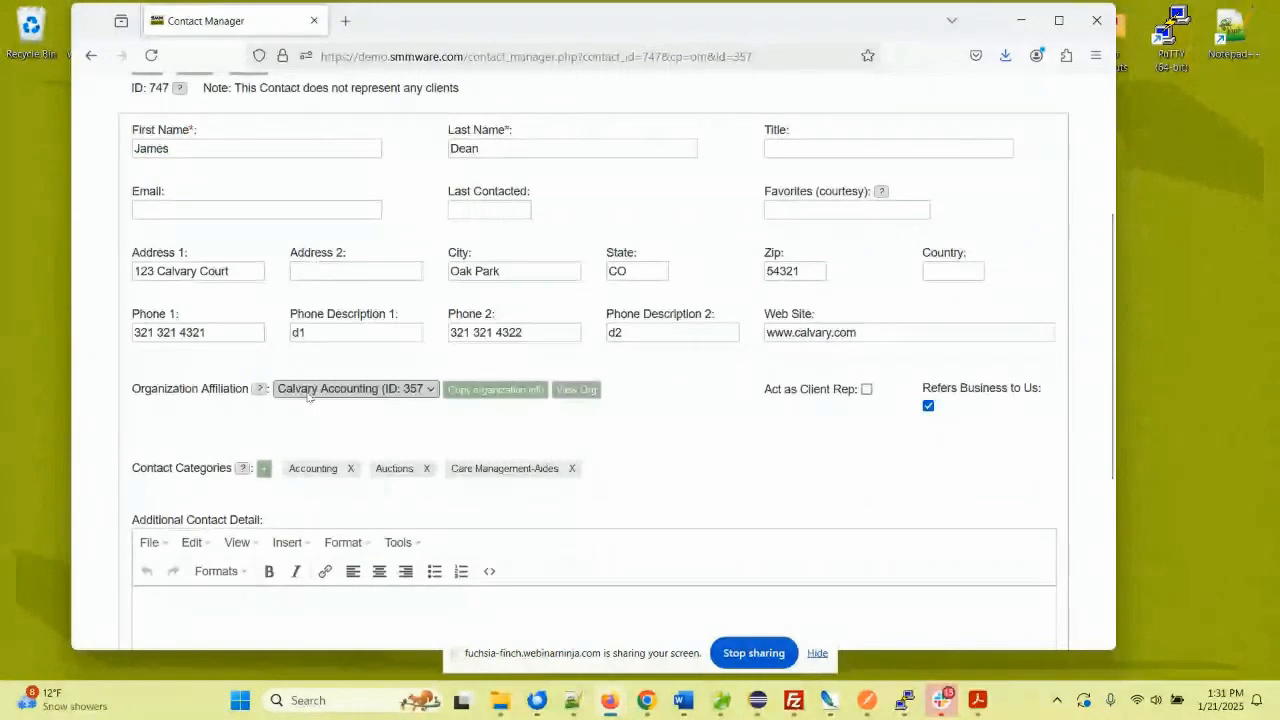
scroll(308, 395, down, 4)
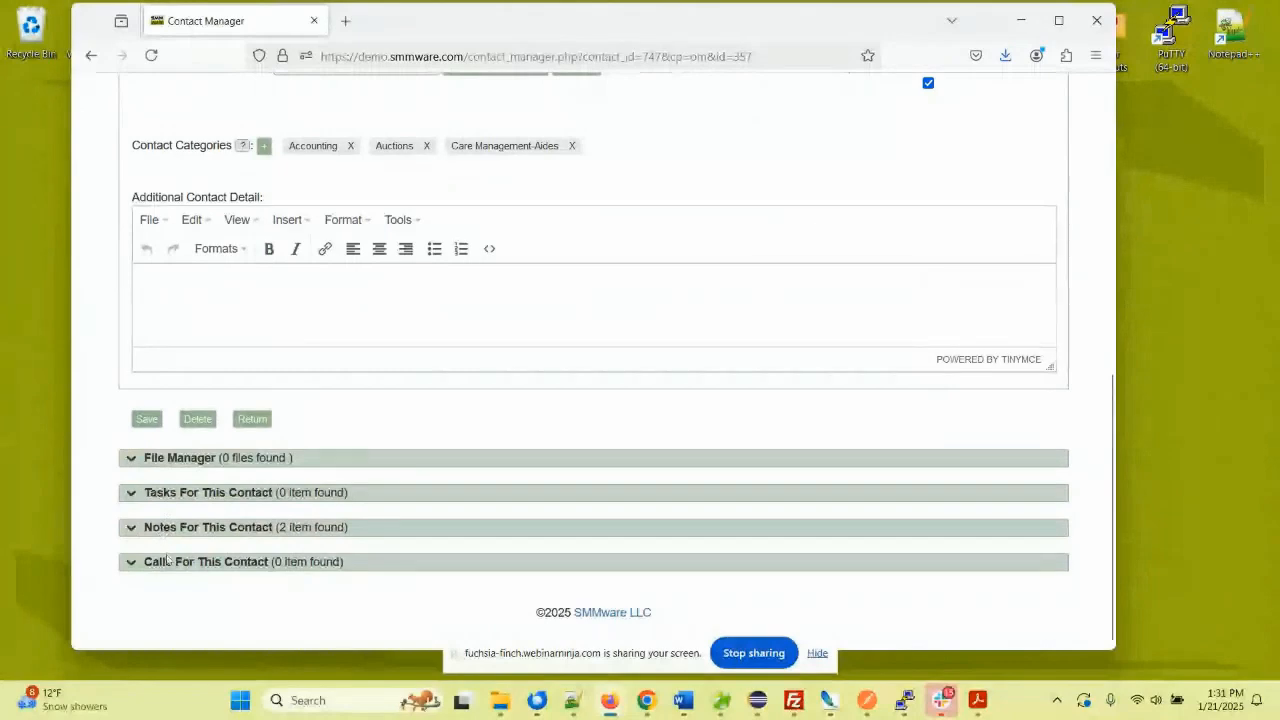
scroll(322, 424, up, 1)
scroll(322, 424, up, 2)
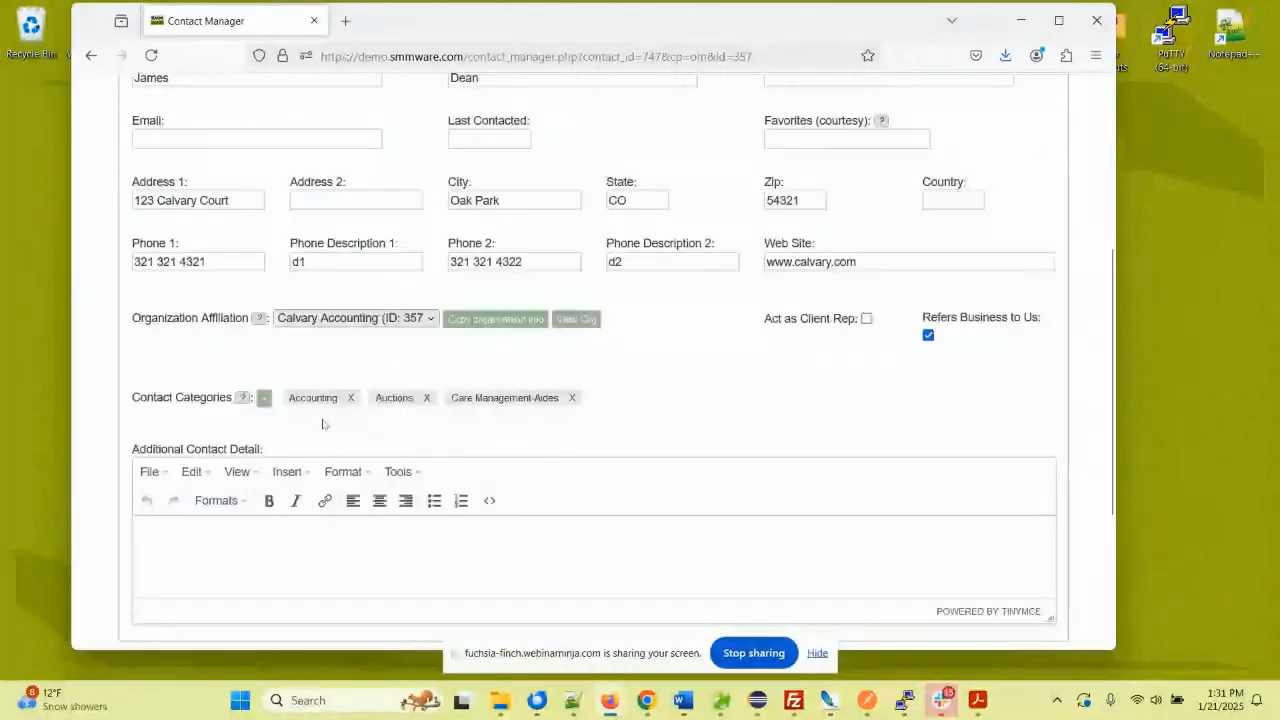
scroll(322, 424, up, 2)
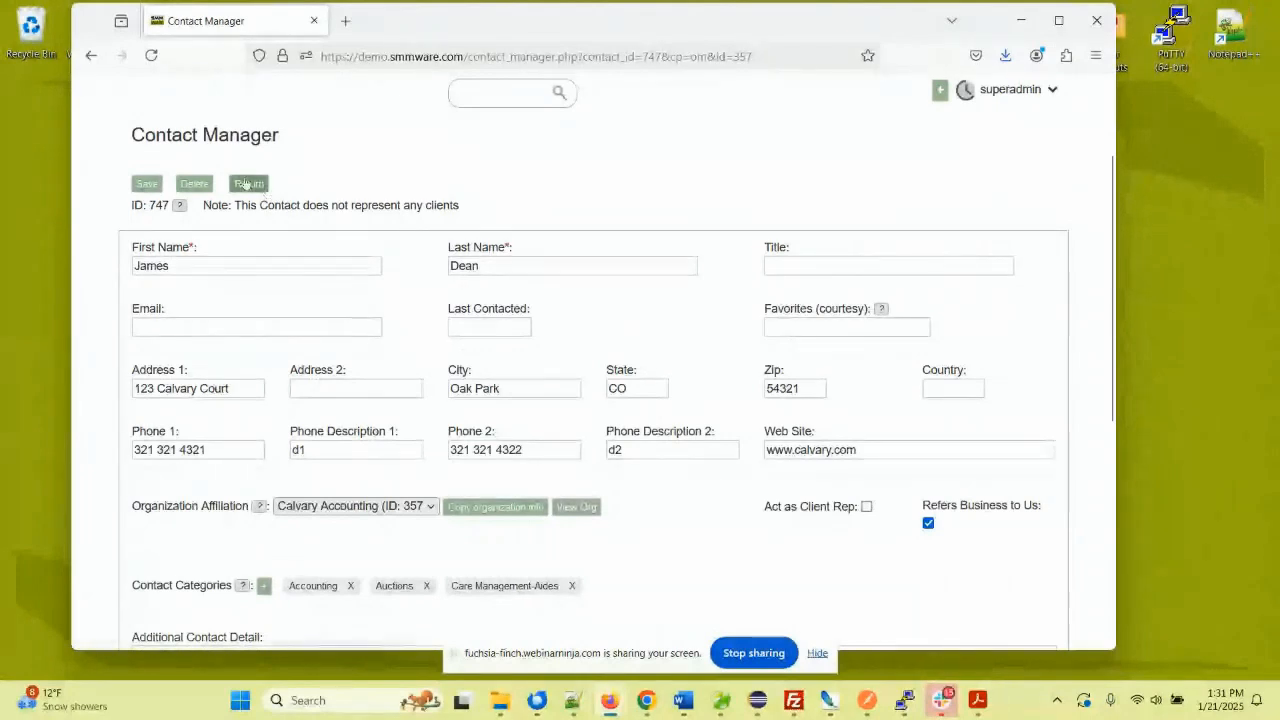
scroll(529, 185, up, 3)
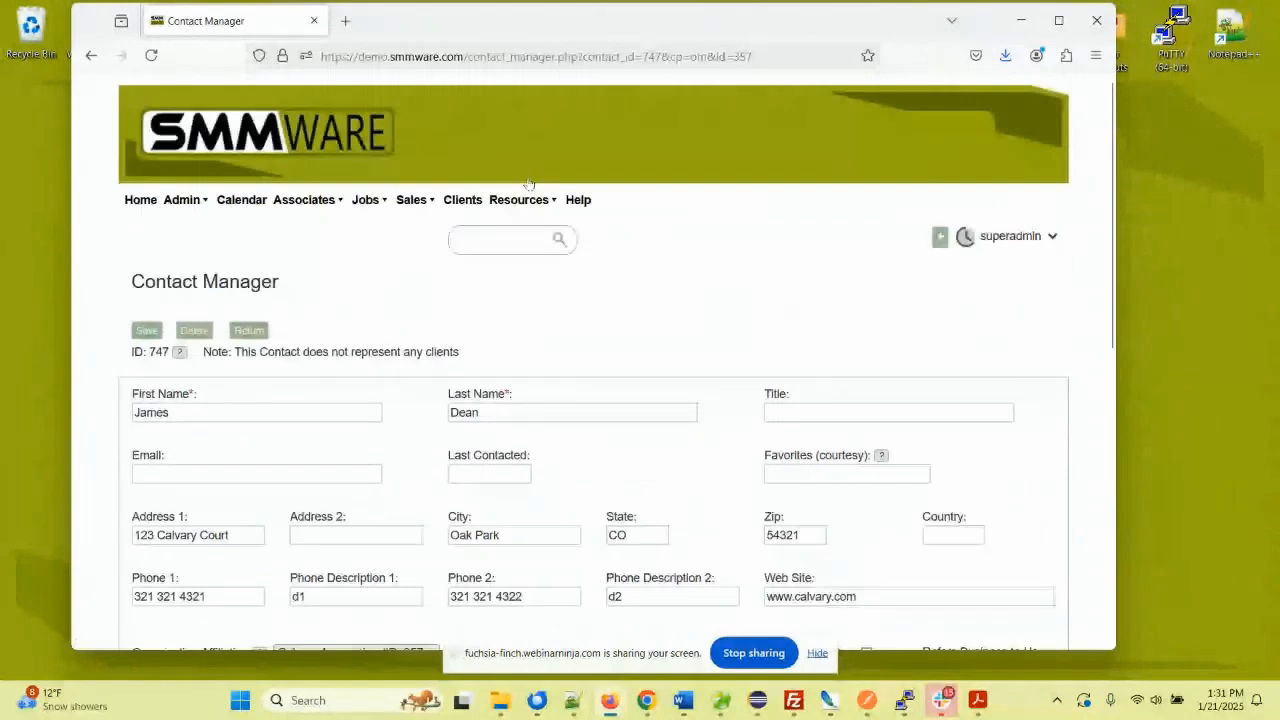
mouse_move(520, 200)
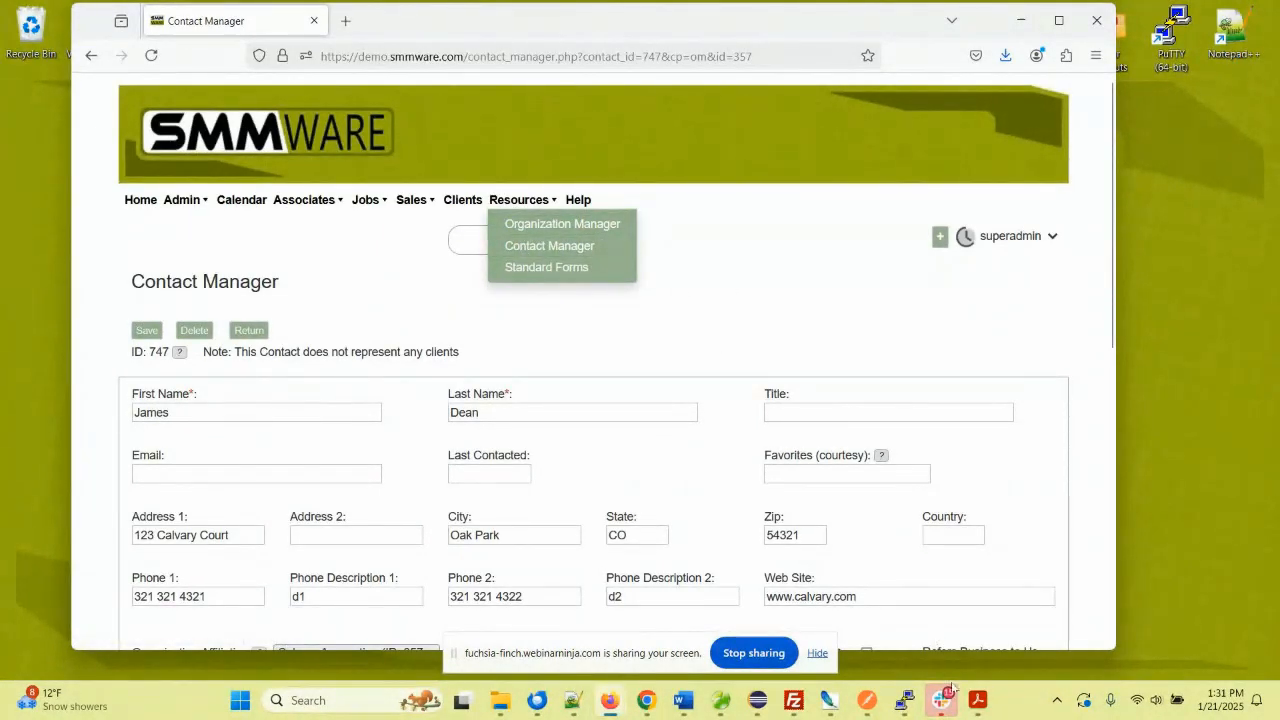
- Glance at the Fitting the Pieces Together overview, then open Manage Jobs, discarding the unsaved contact
click(978, 700)
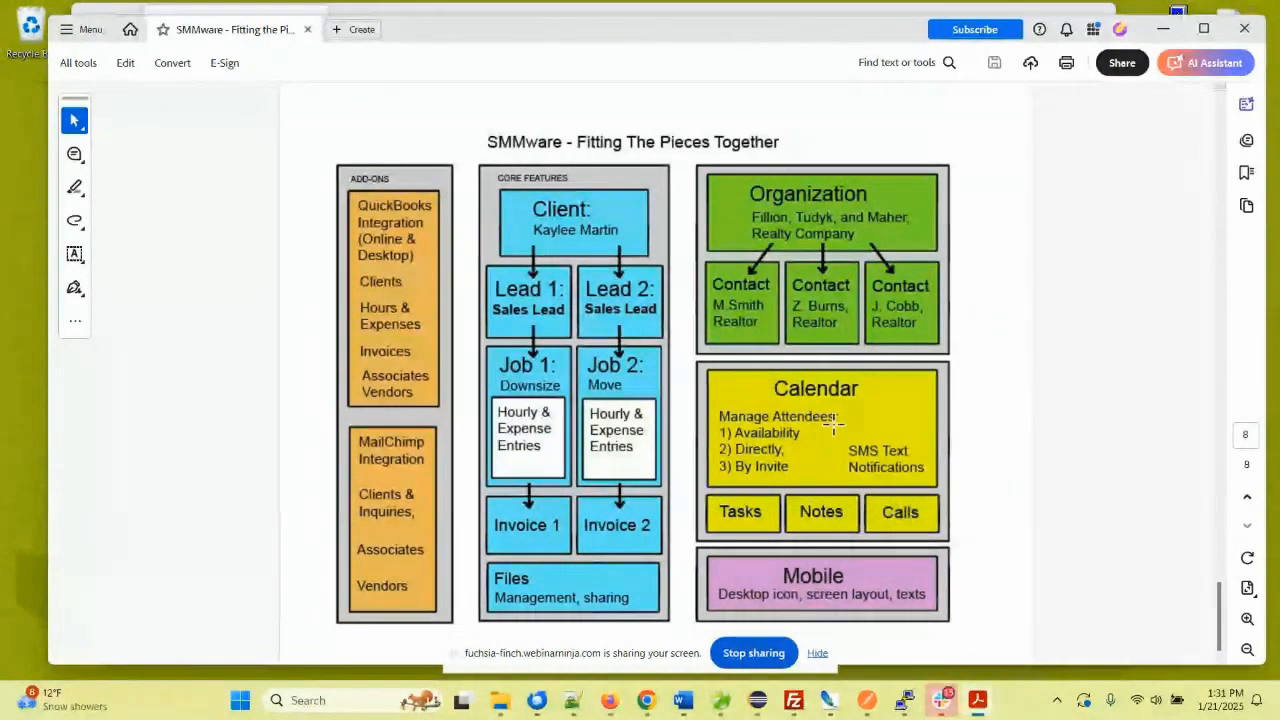
click(1163, 29)
mouse_move(554, 199)
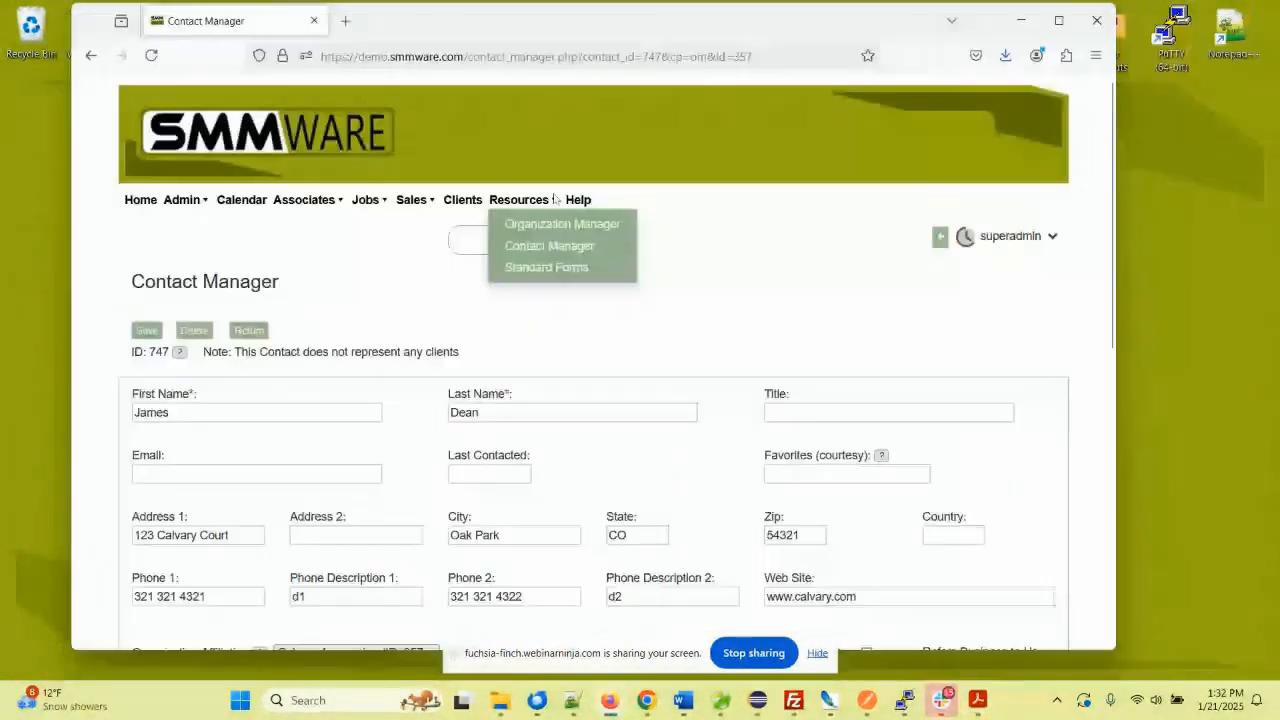
mouse_move(364, 200)
click(368, 223)
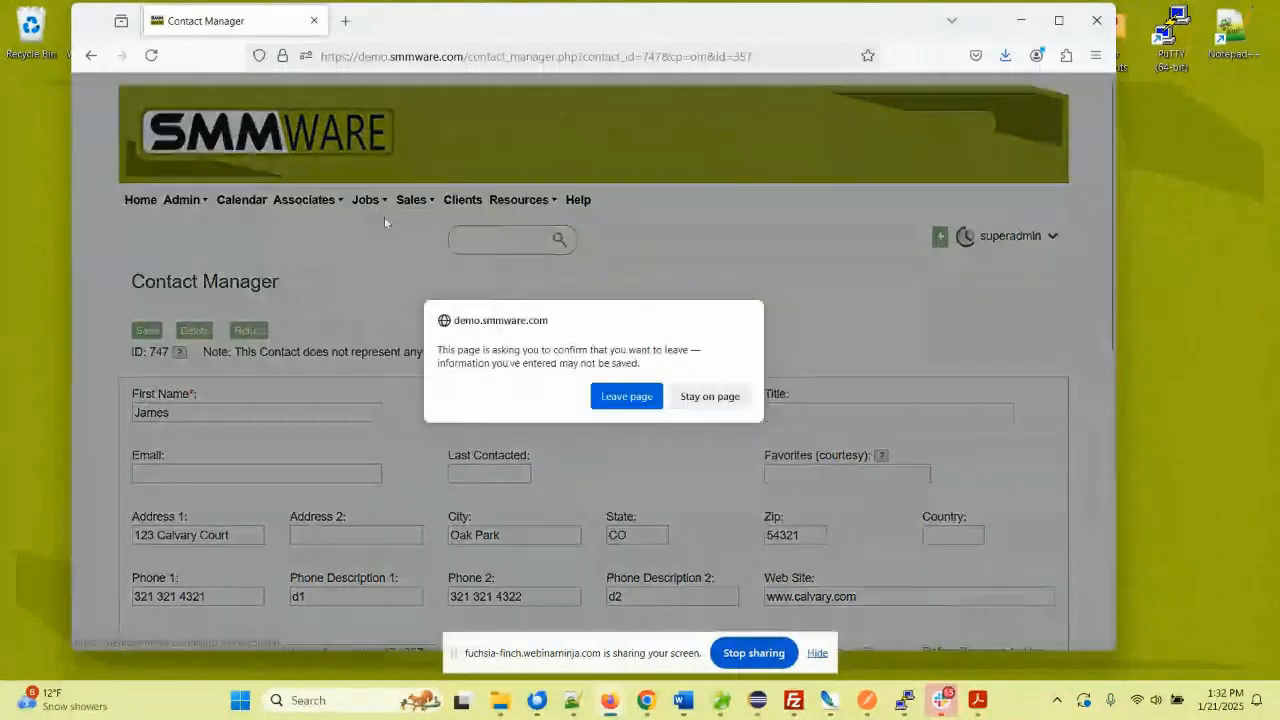
click(628, 397)
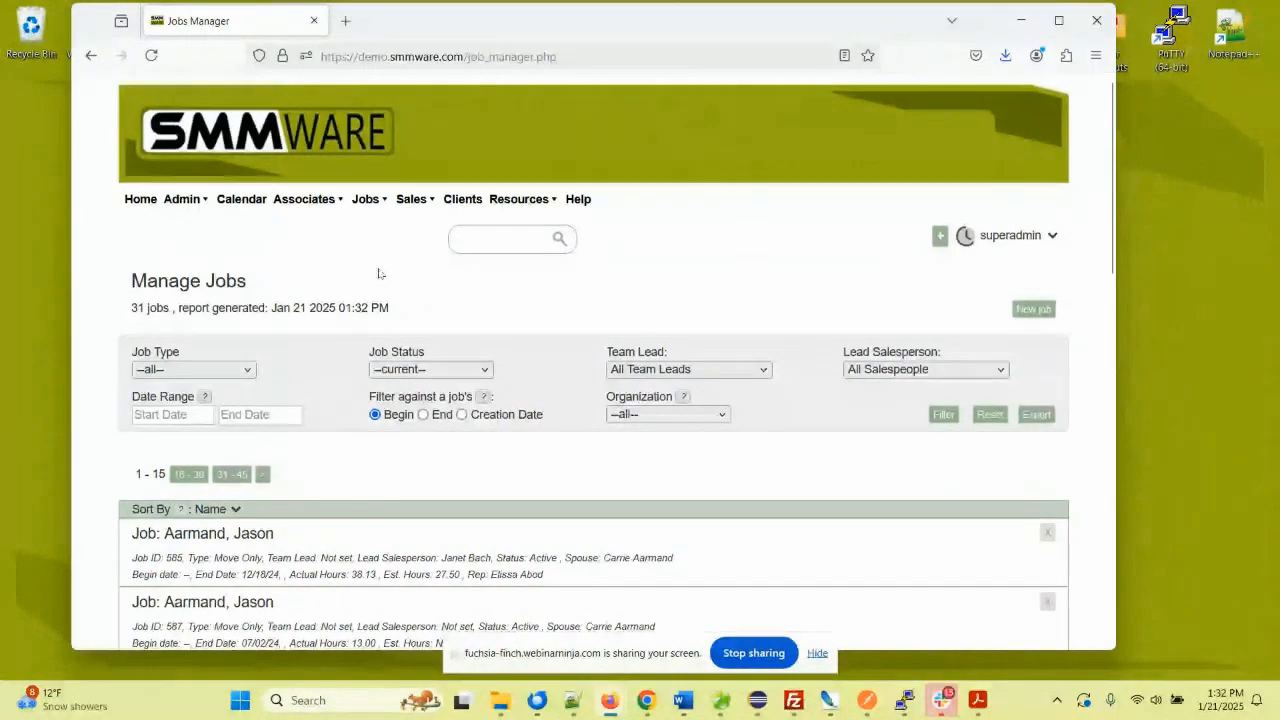
- Open job 585, expand its 14 tasks, and start a New Task for it
scroll(218, 459, down, 2)
click(218, 459)
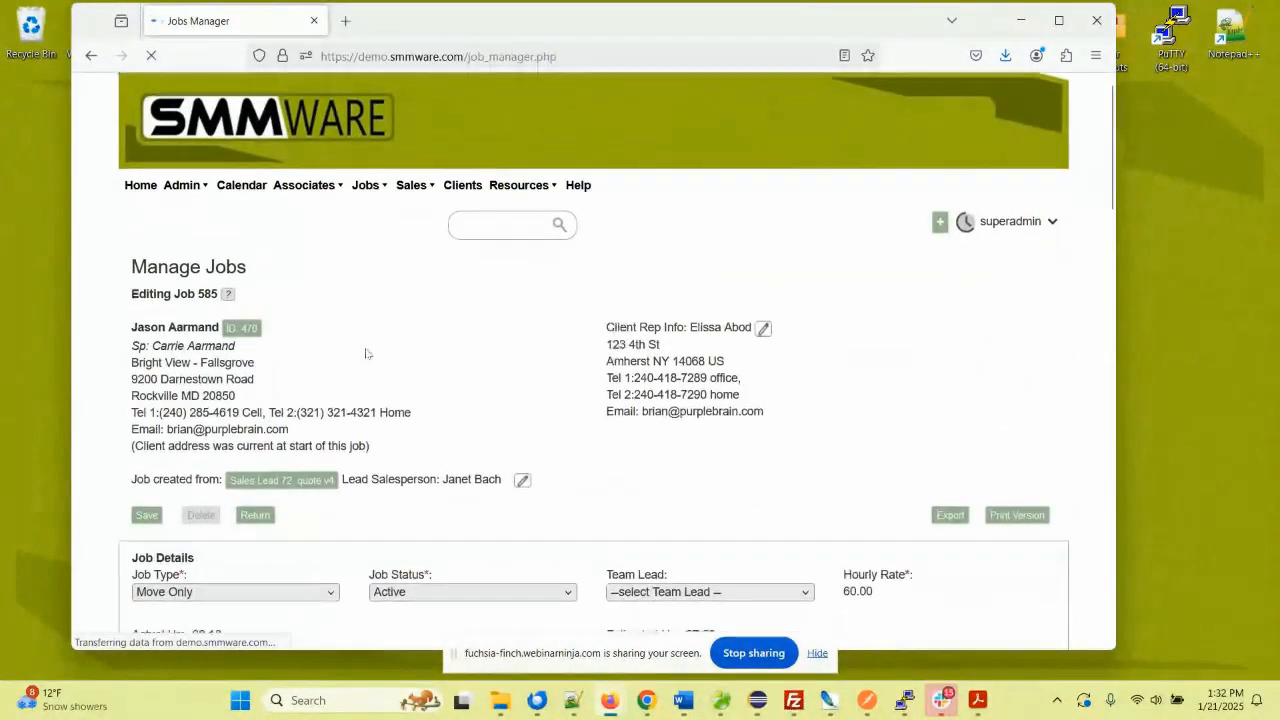
scroll(363, 354, down, 5)
scroll(366, 353, down, 8)
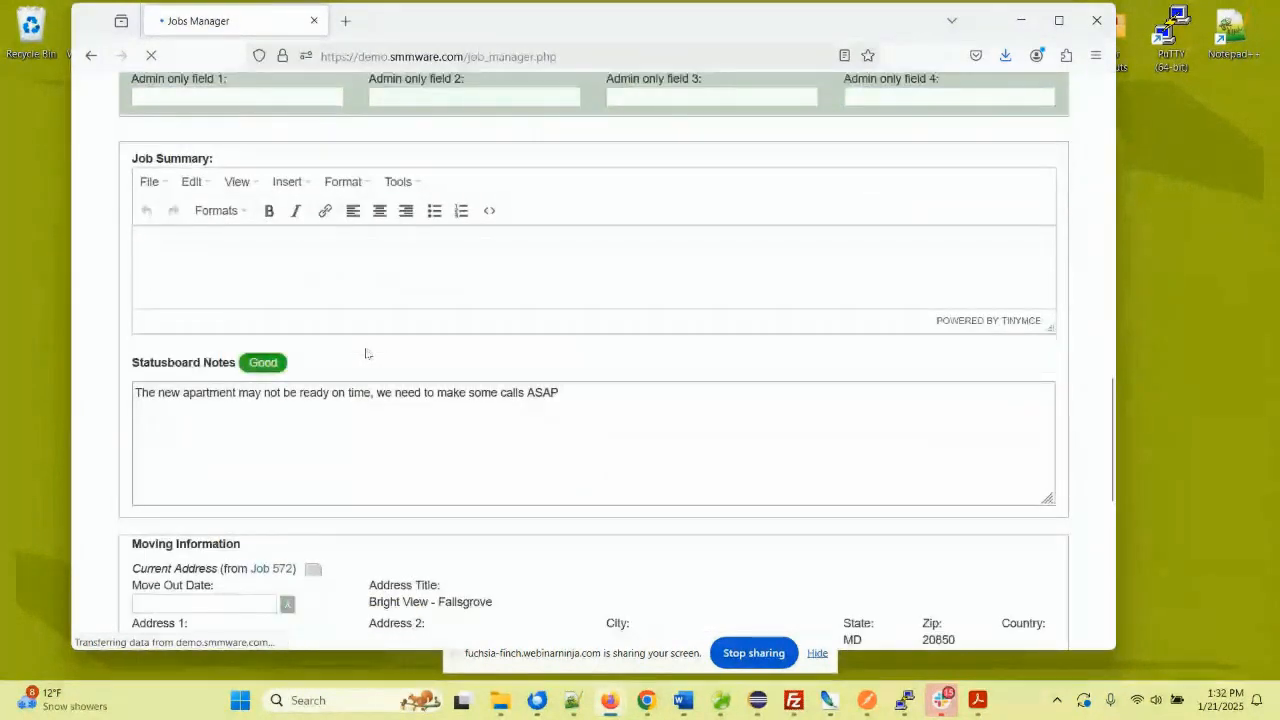
scroll(366, 353, down, 10)
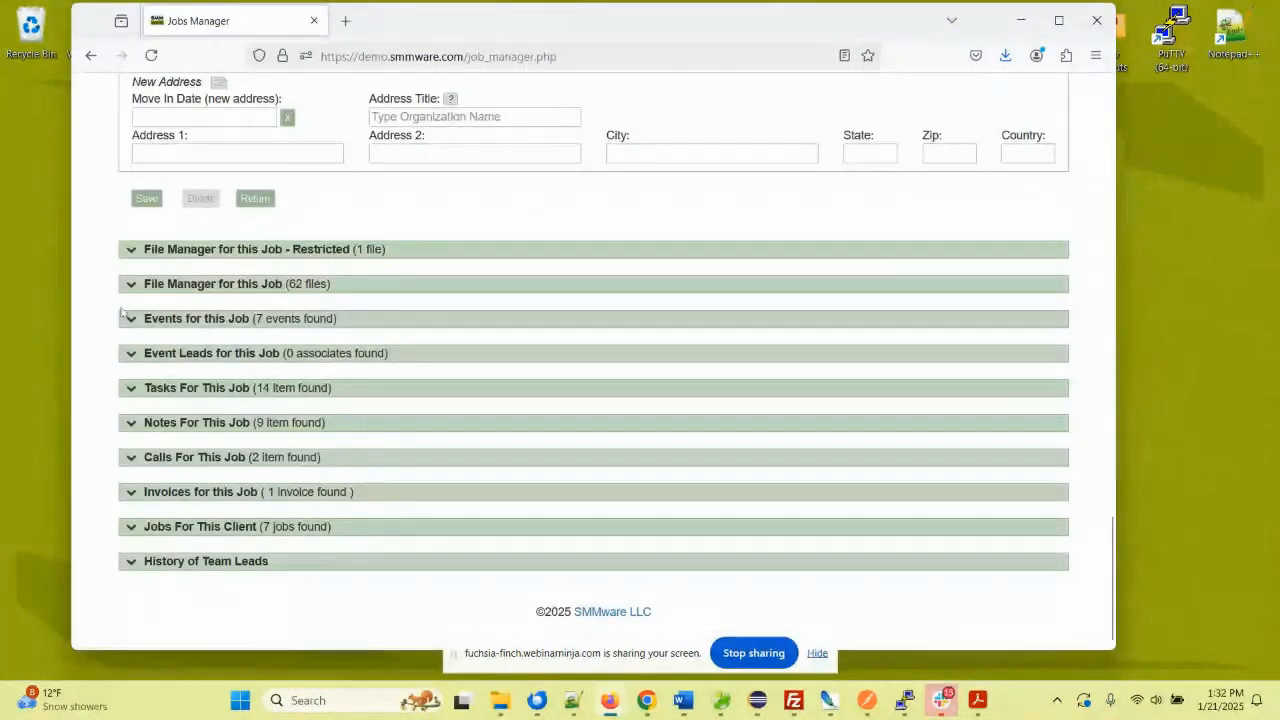
click(130, 387)
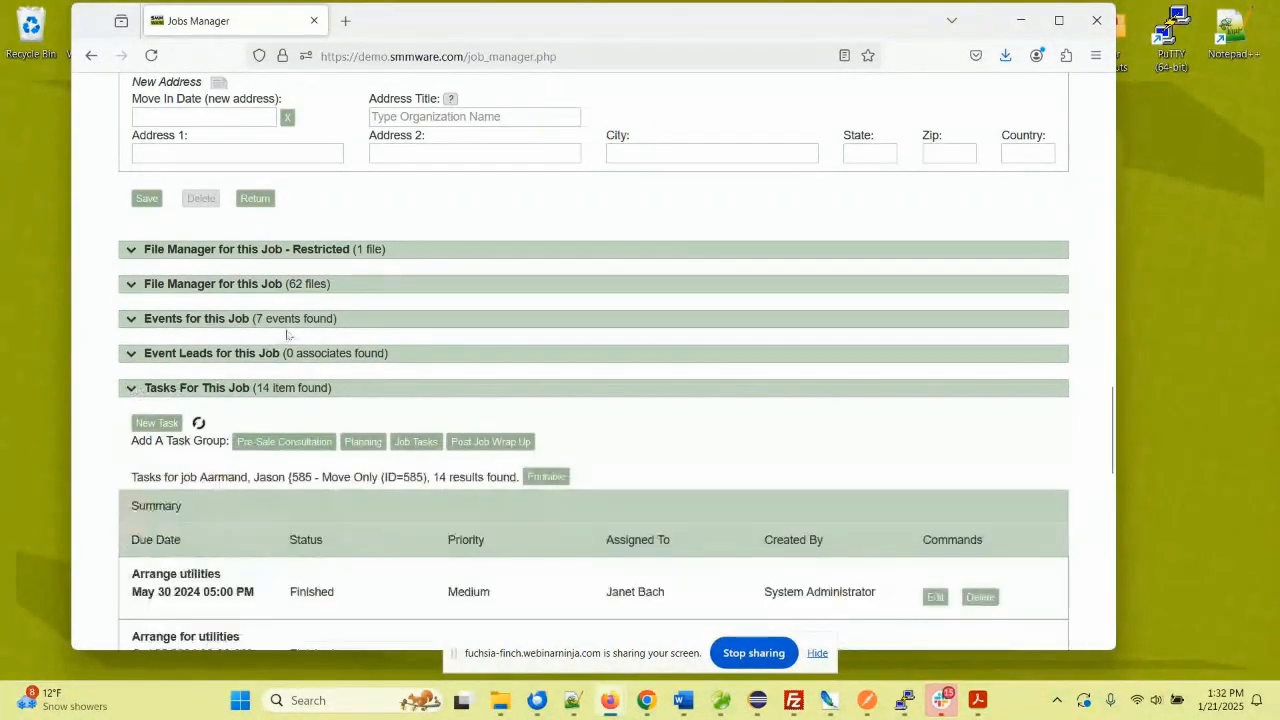
scroll(316, 330, down, 3)
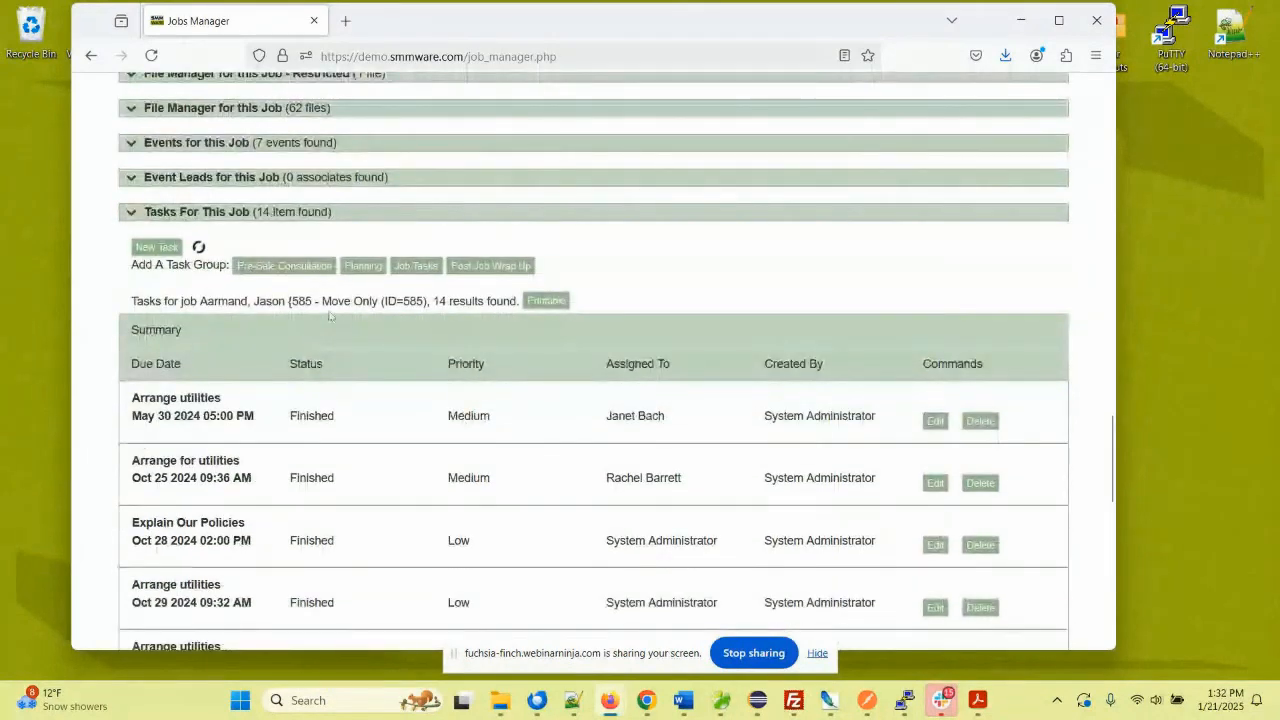
click(155, 248)
- Set the new task's due date to Jan 29 2025, 02:00 PM, and add a secondary assignee
click(631, 207)
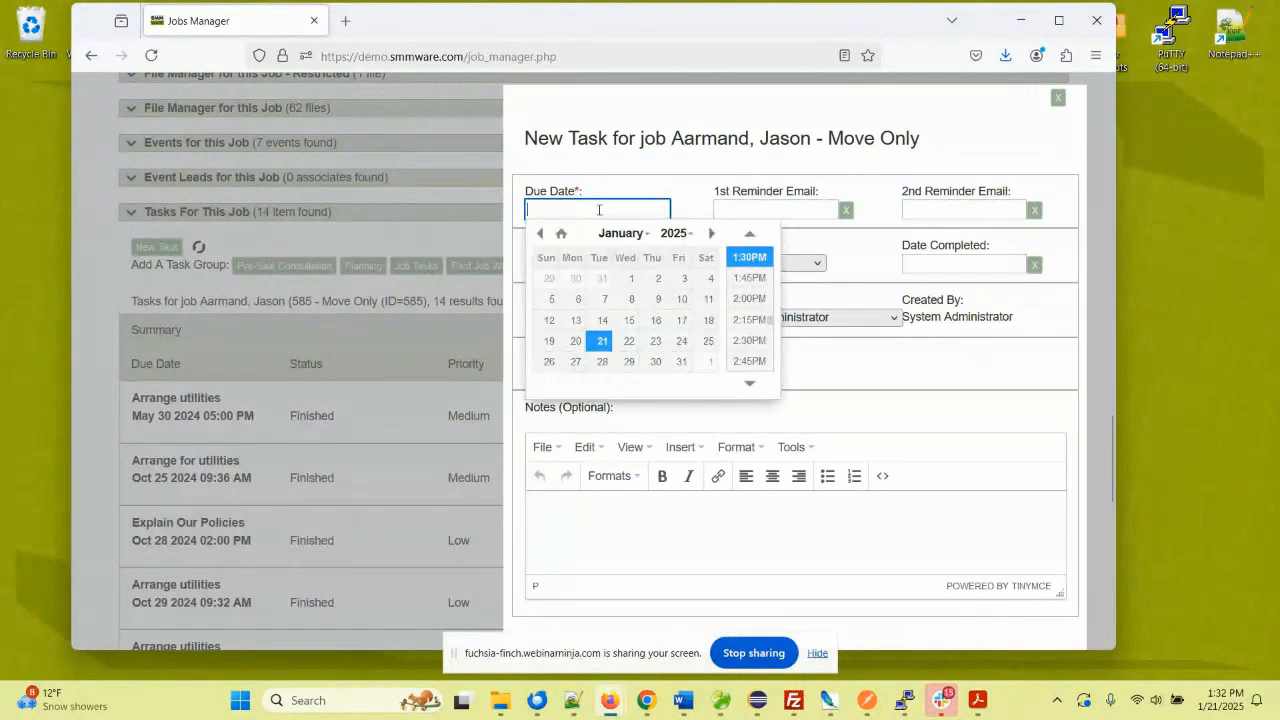
click(629, 361)
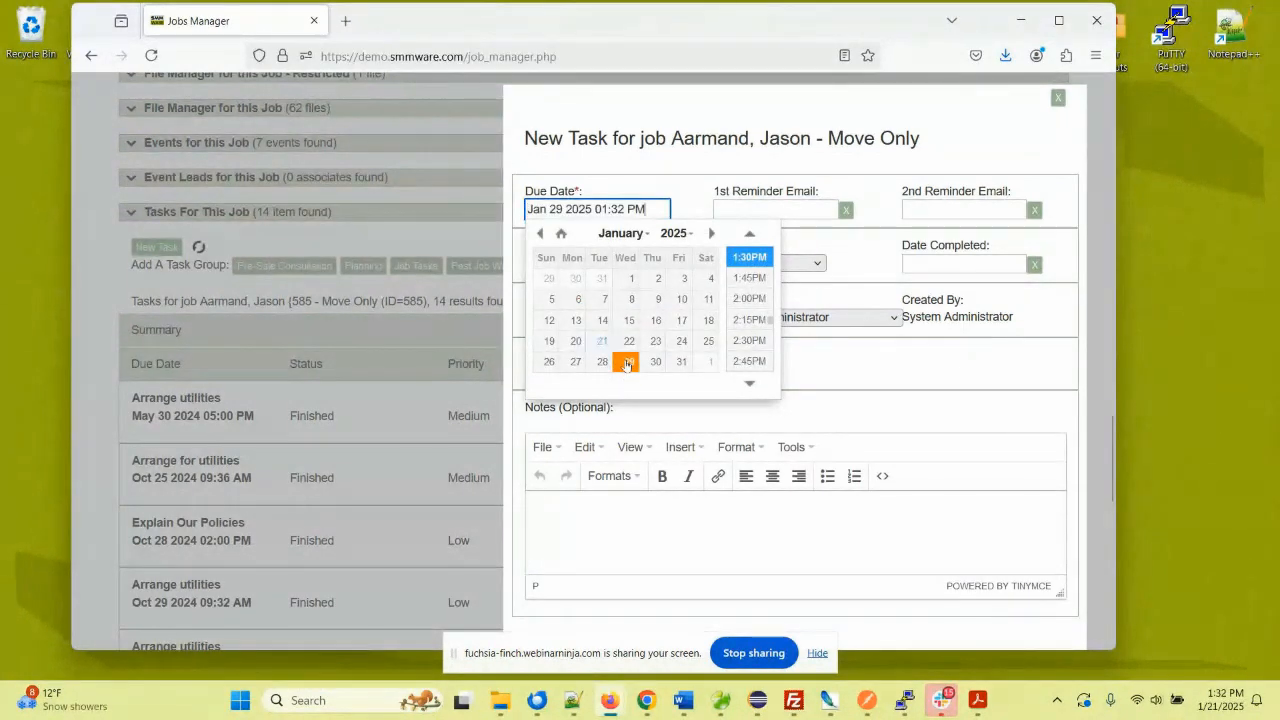
click(750, 299)
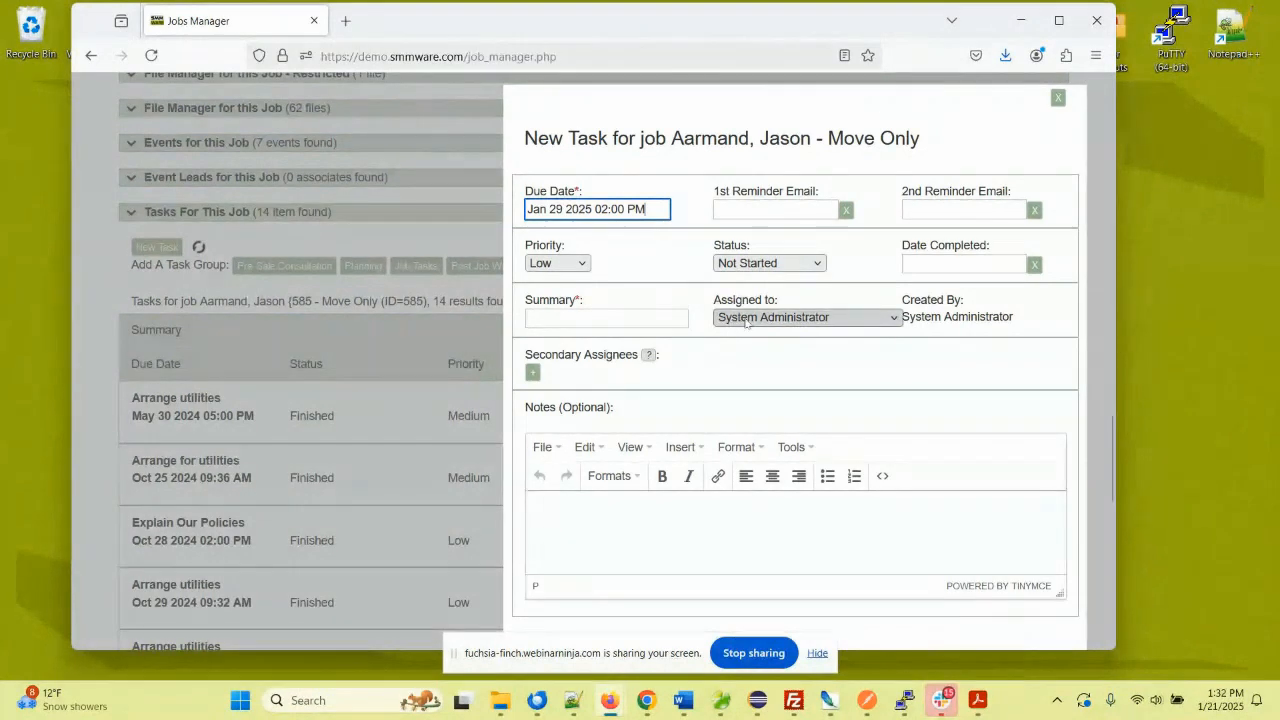
click(532, 372)
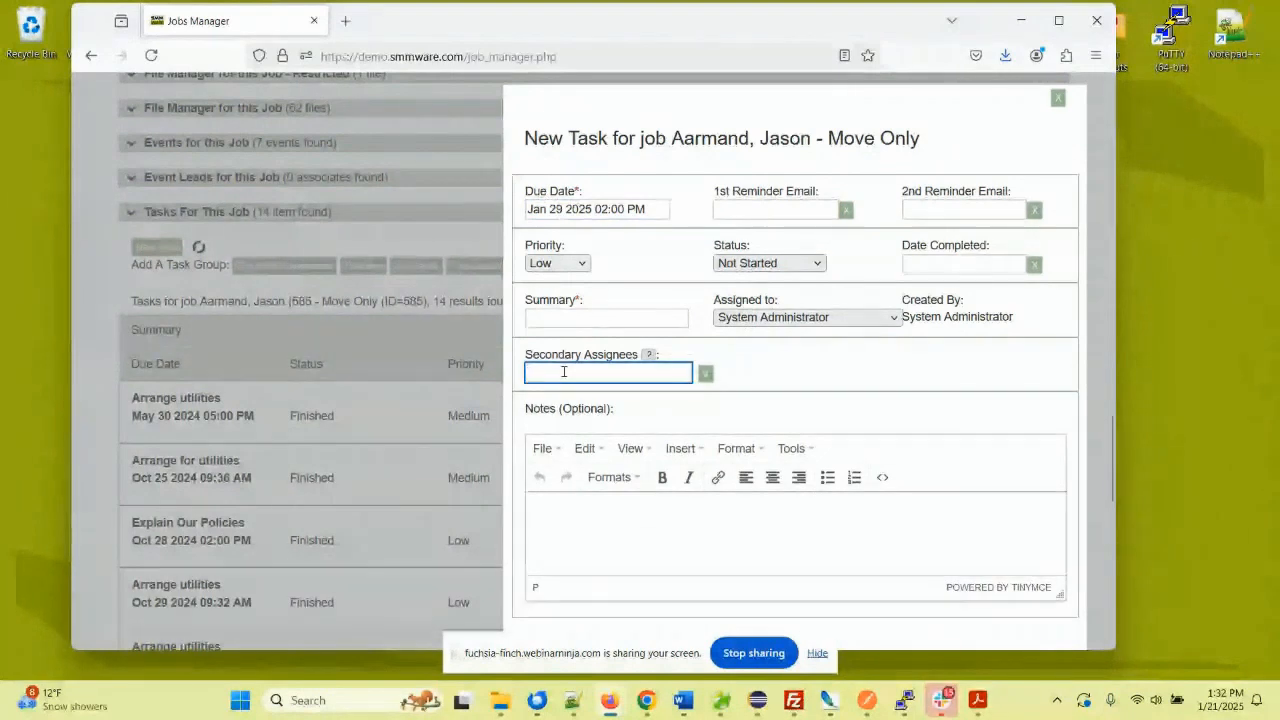
text(M)
click(572, 416)
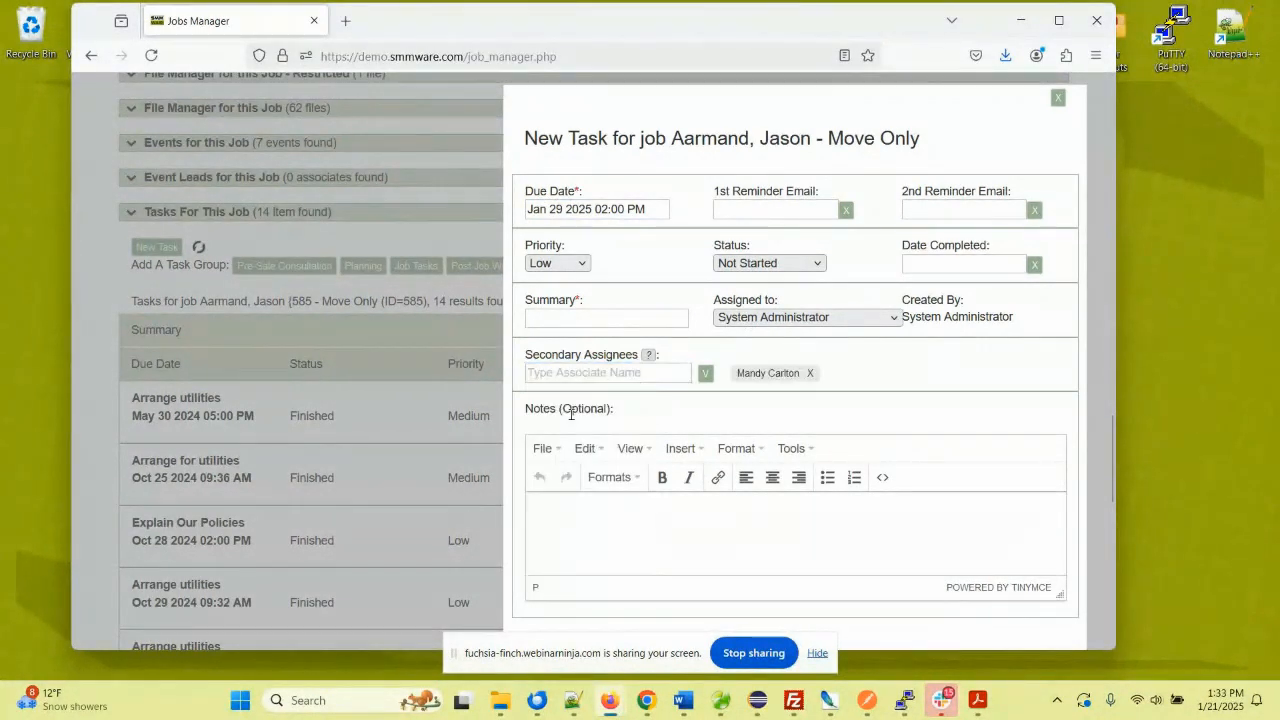
click(704, 374)
- Enter summary 'Arrange utilities' and notes 'Electricity, Internet etc', then save the task
click(634, 319)
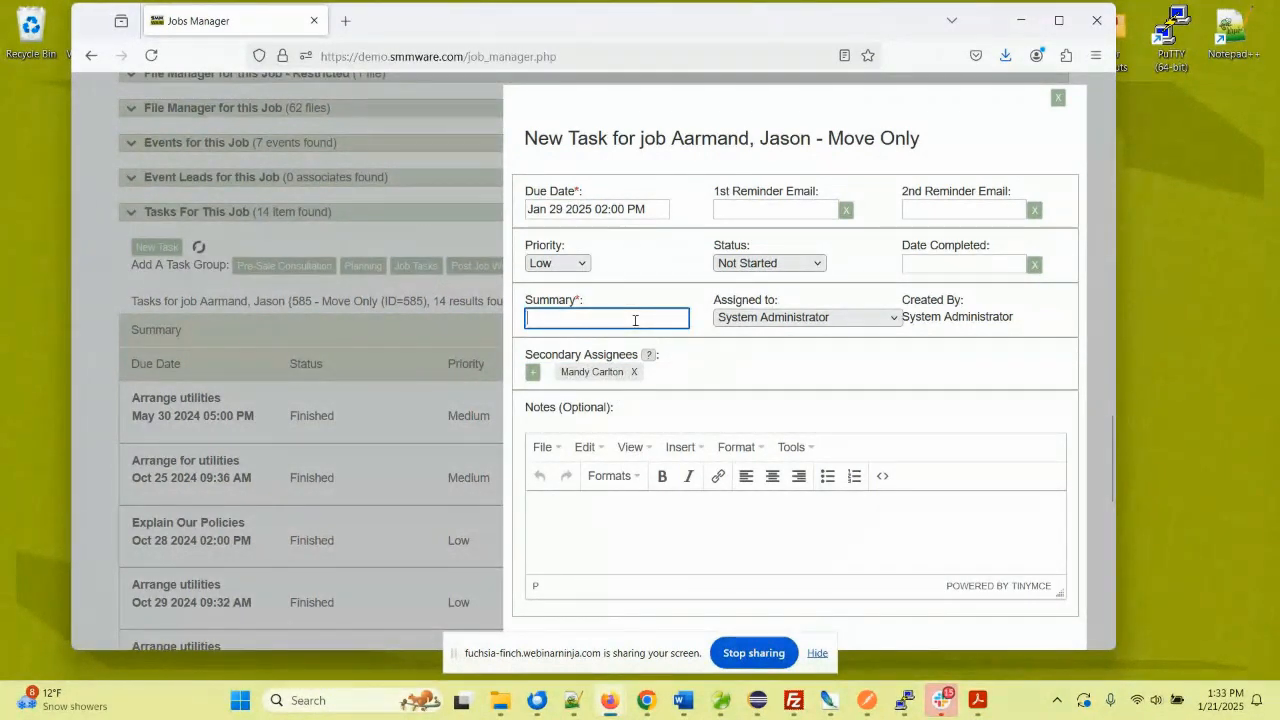
text(A)
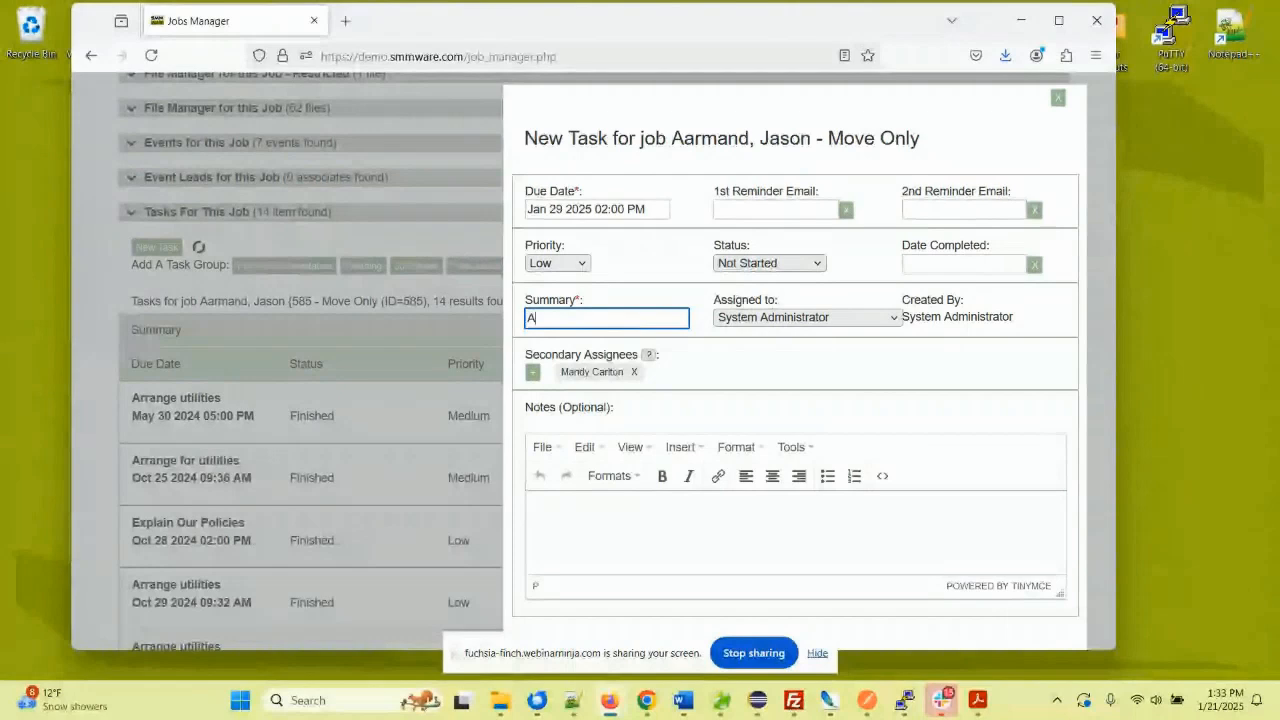
text(rrange utilit)
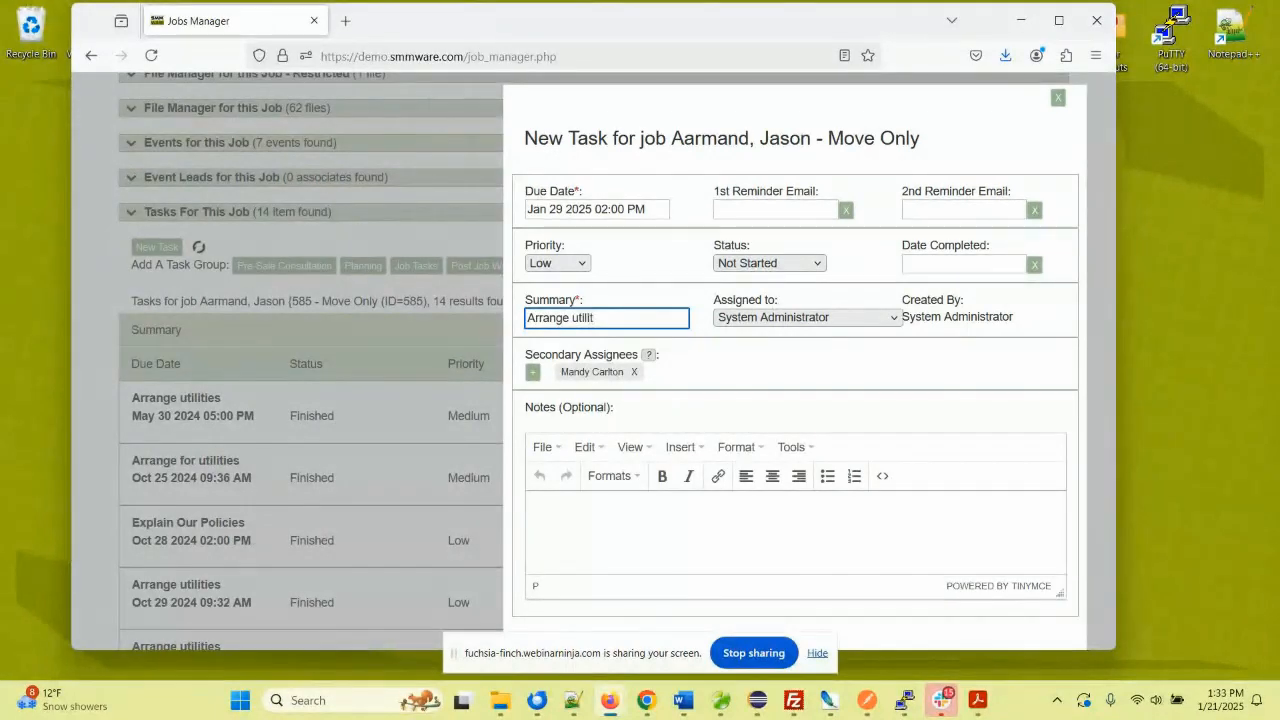
text(ies)
click(571, 513)
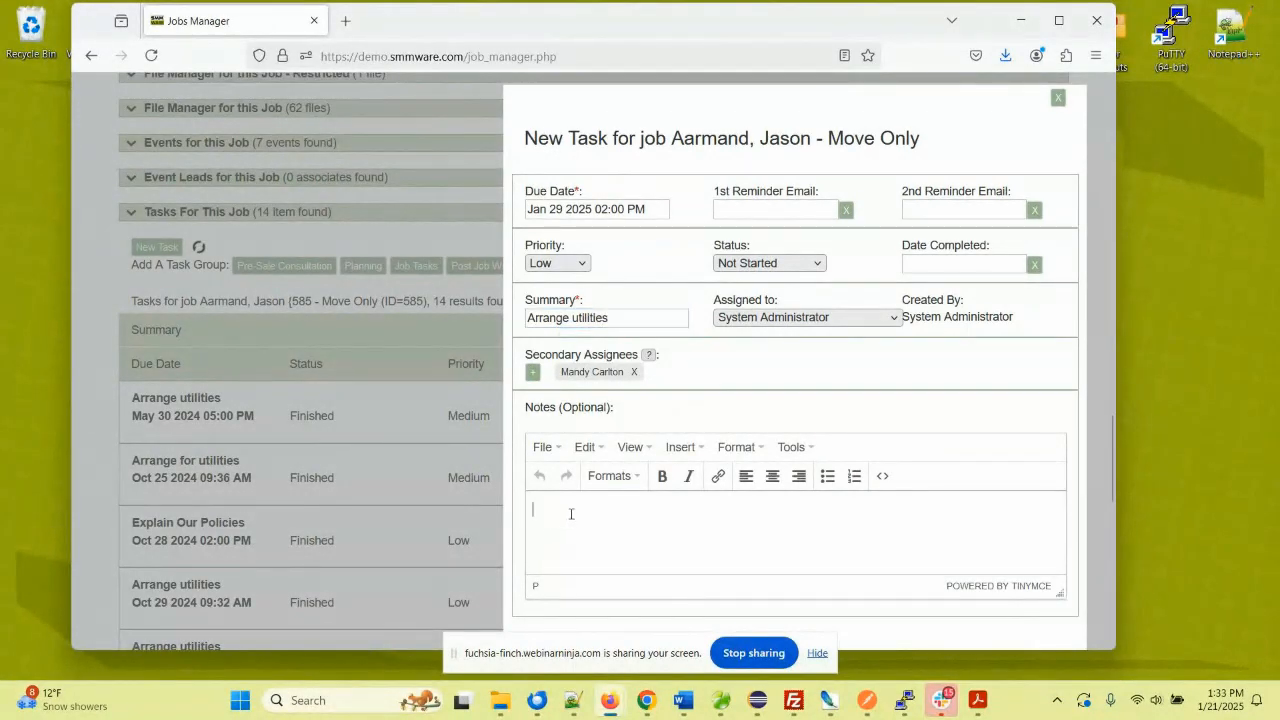
text(sdfsfsdf)
key(ctrl+a)
text(Electricity,)
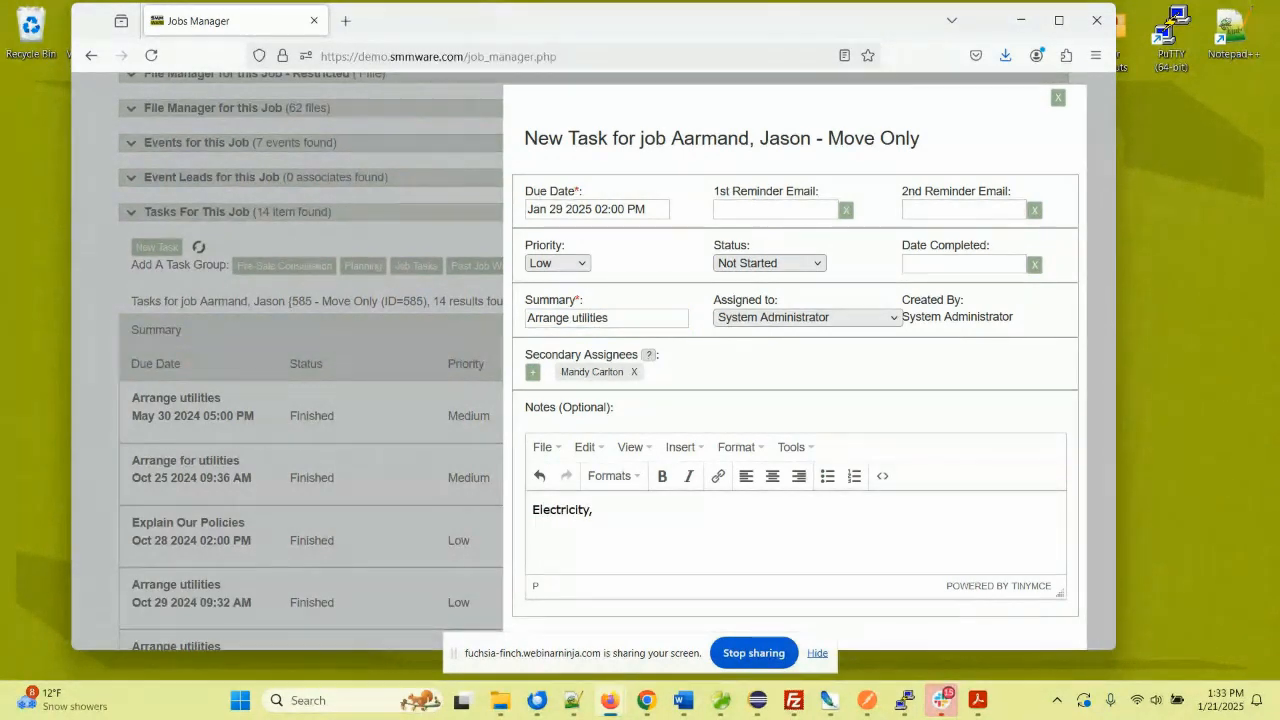
text( I)
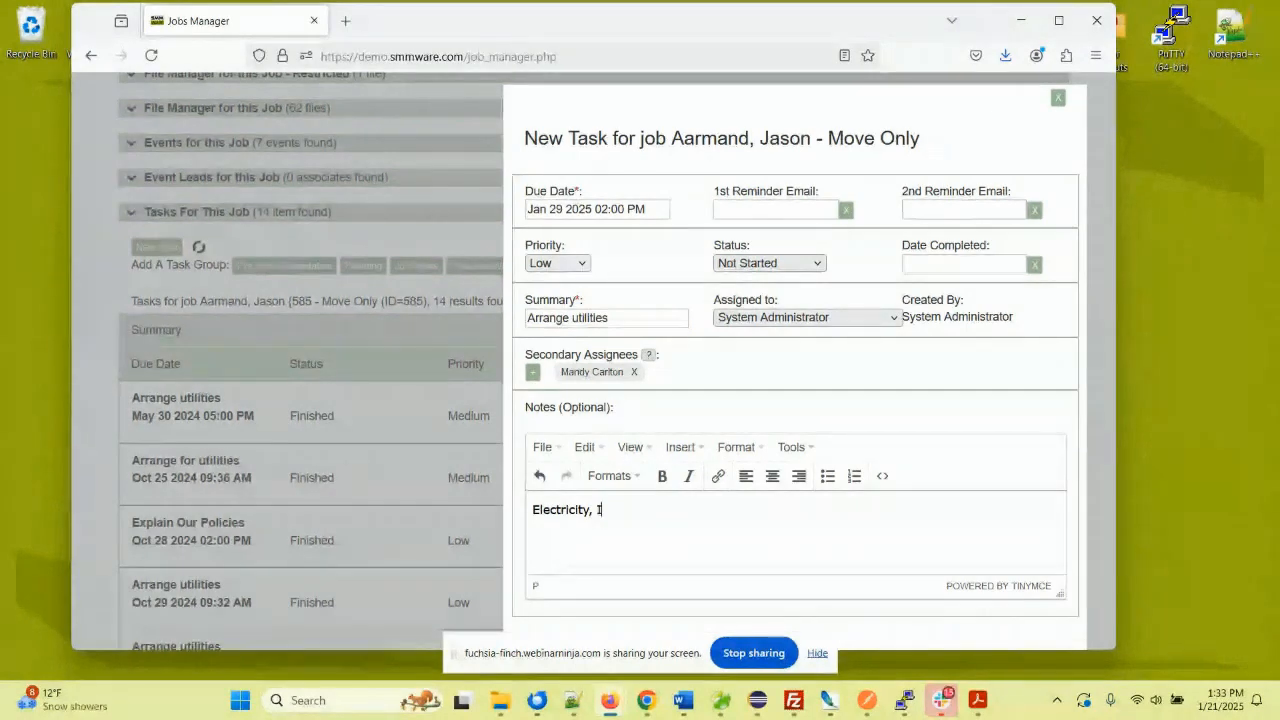
text(nternet)
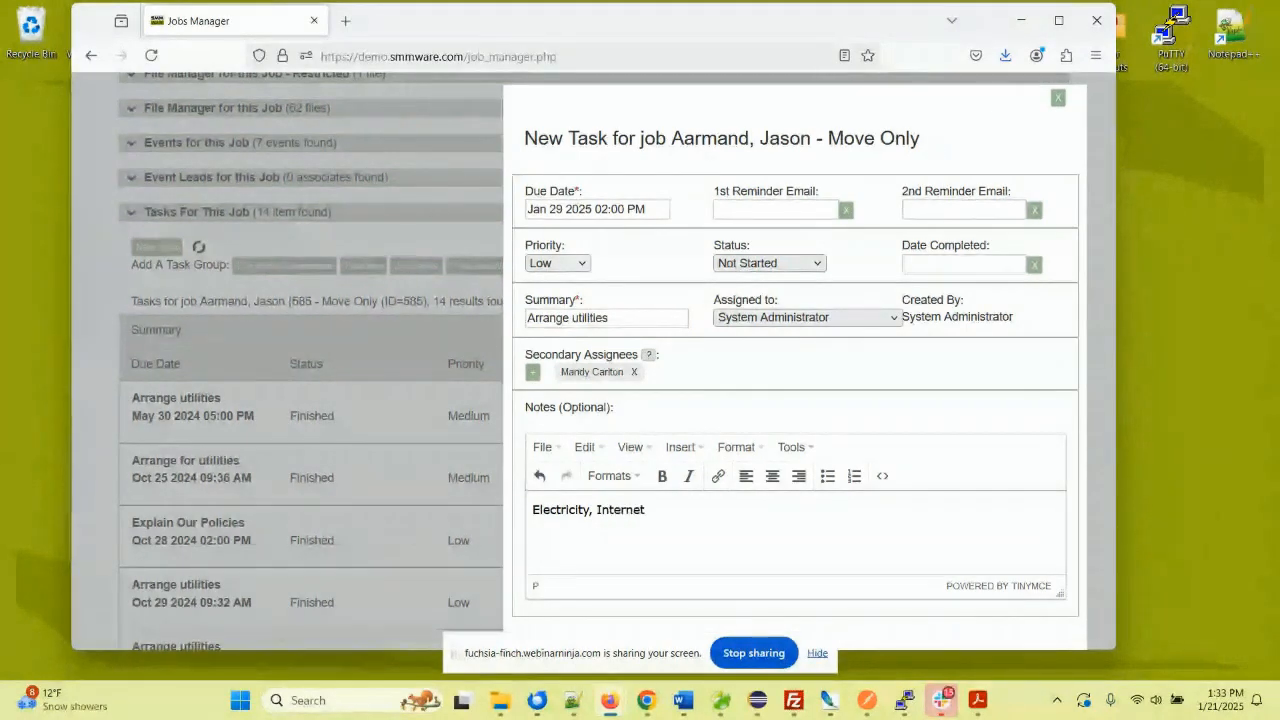
text( etc)
scroll(606, 346, down, 2)
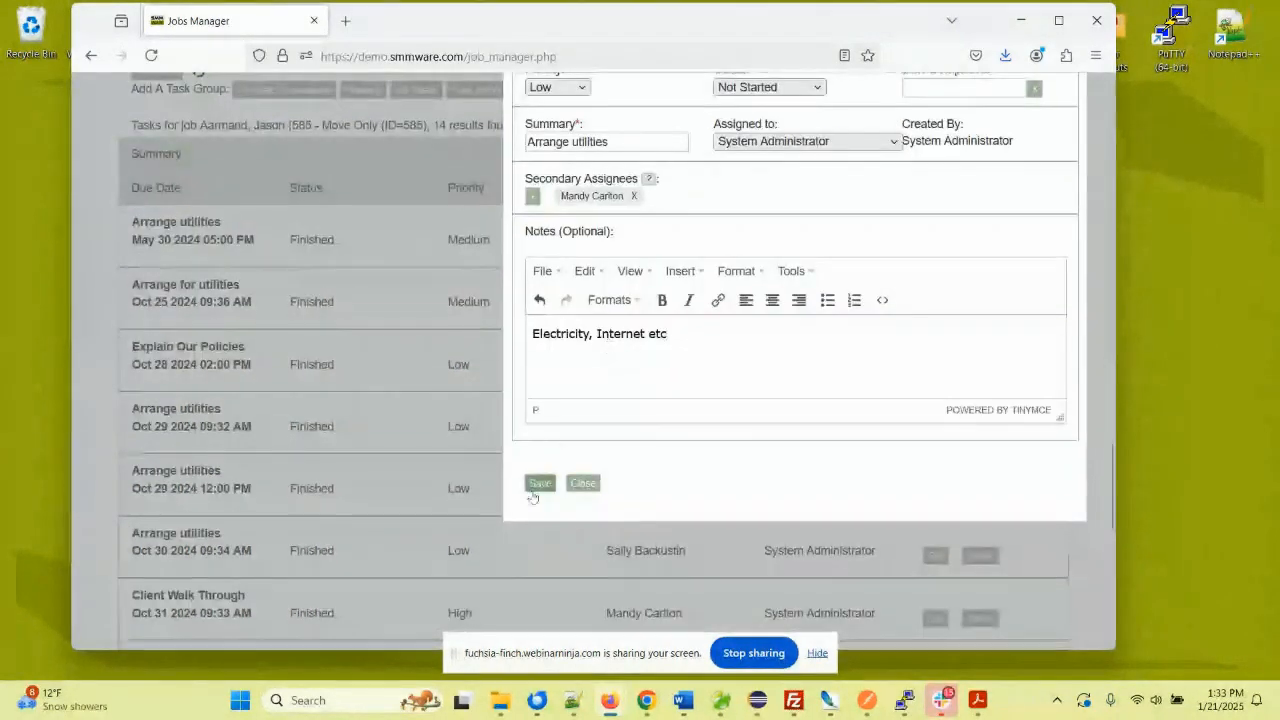
click(539, 484)
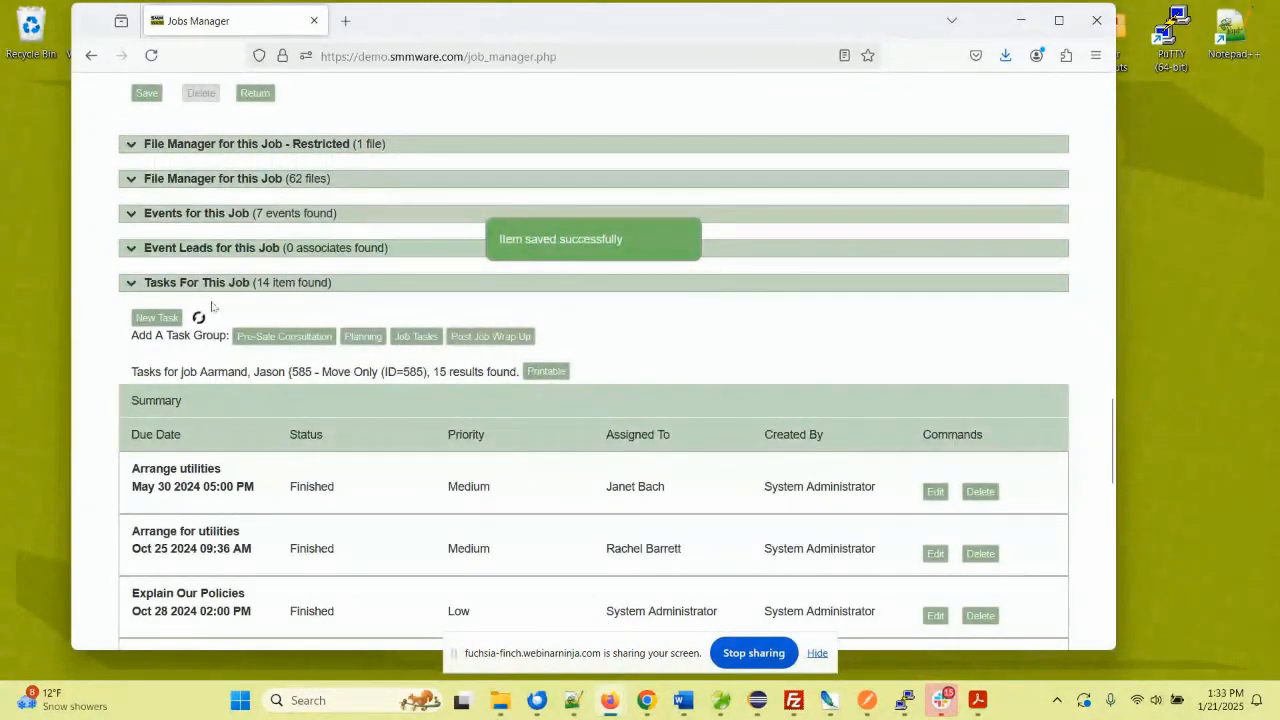
- Open the Pre-Sale Consultation task group's three preset tasks for job 585
scroll(297, 372, down, 2)
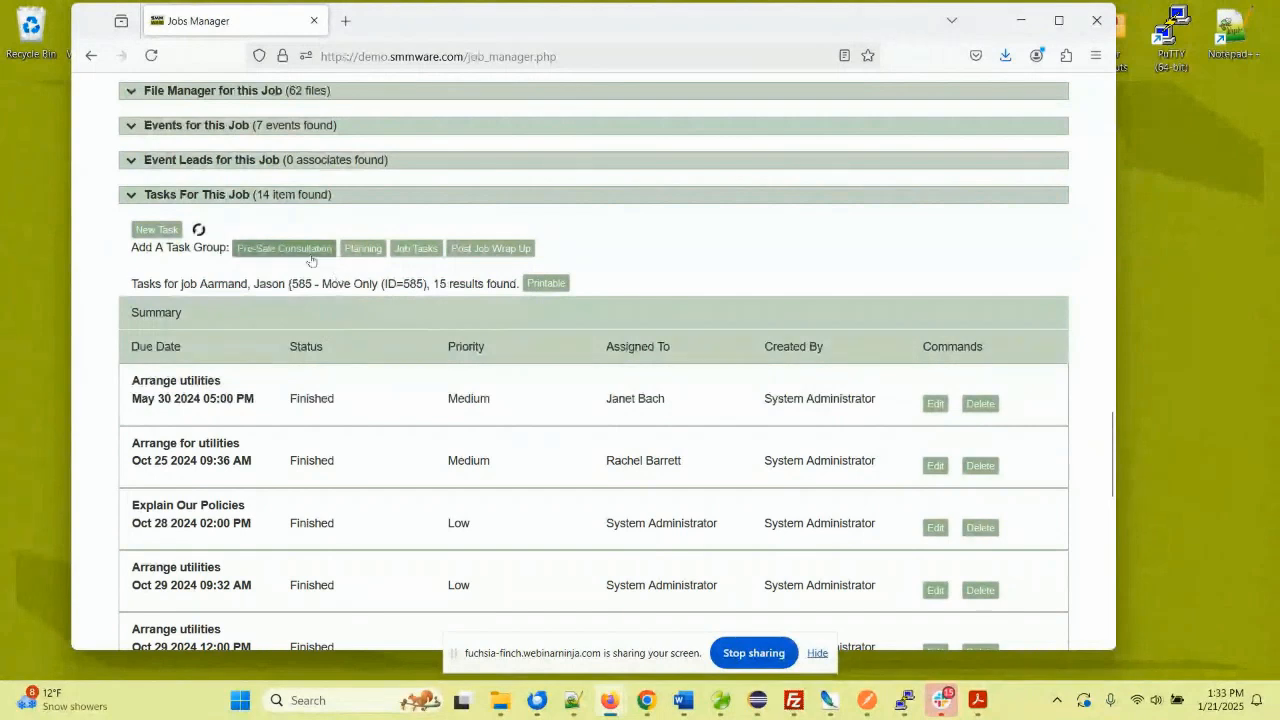
drag(222, 247, 183, 260)
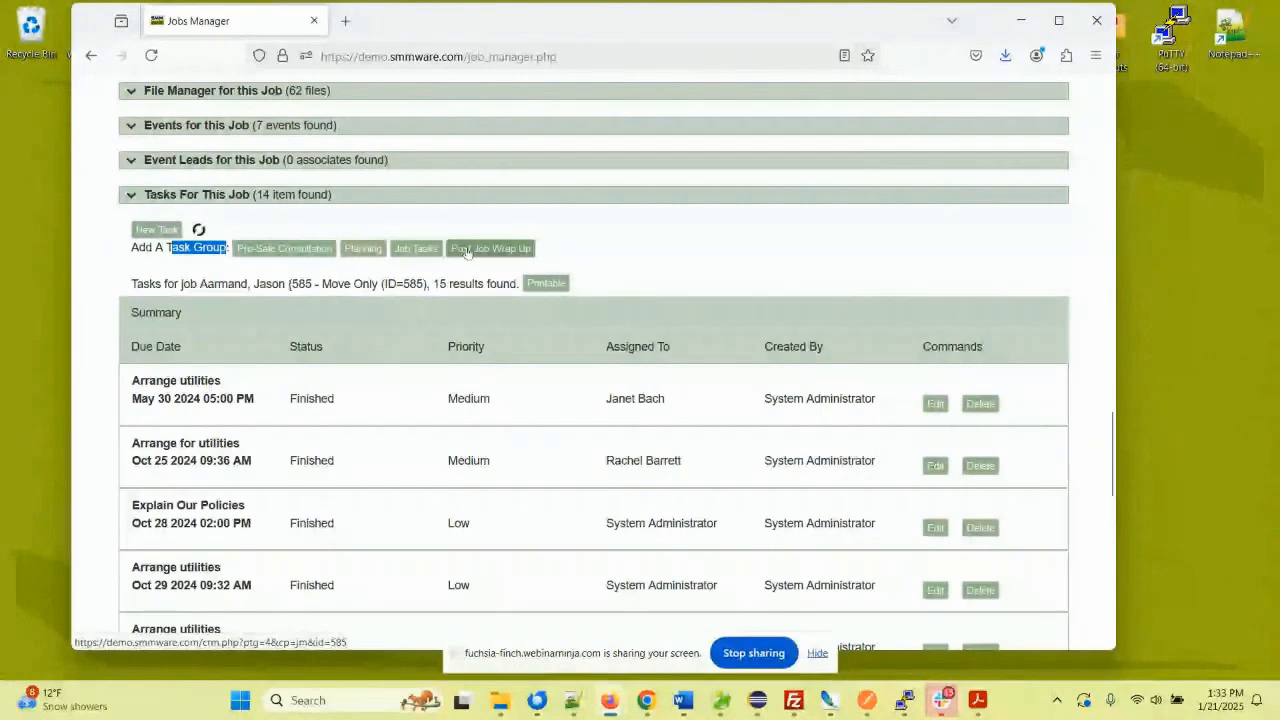
click(325, 250)
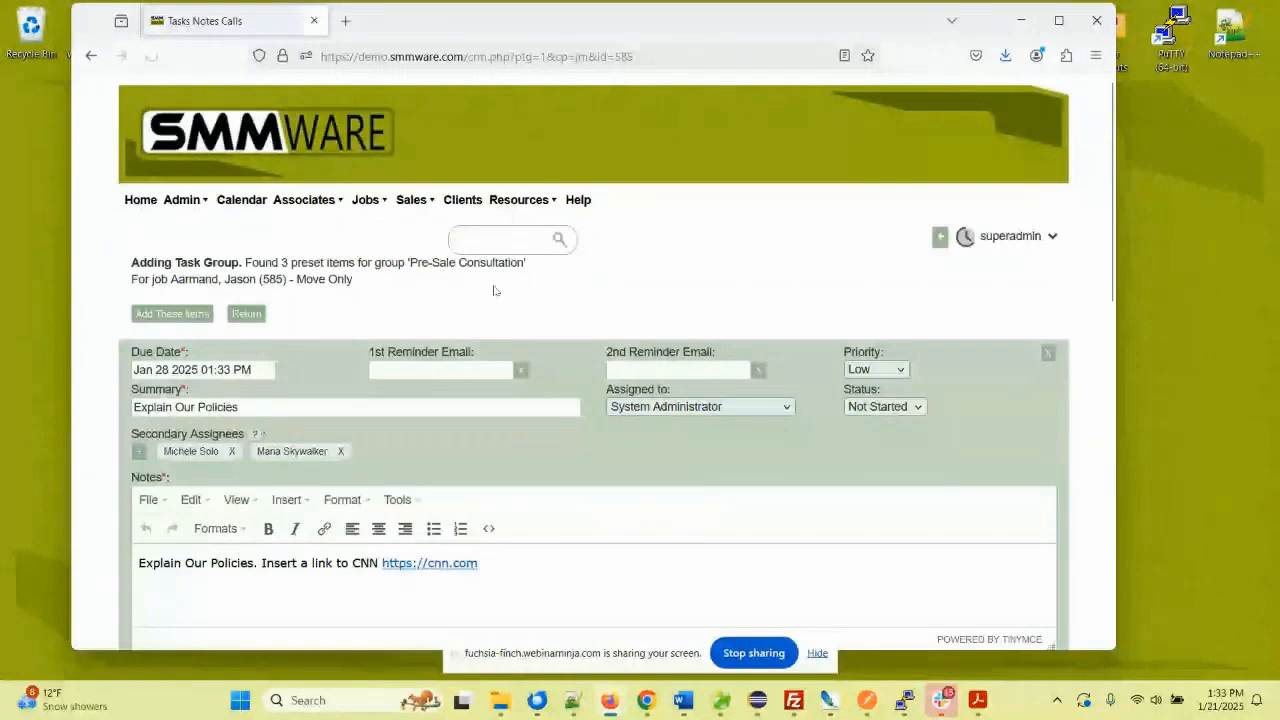
- Remove Get Contract Signed from the Pre-Sale Consultation preset tasks
scroll(493, 290, down, 3)
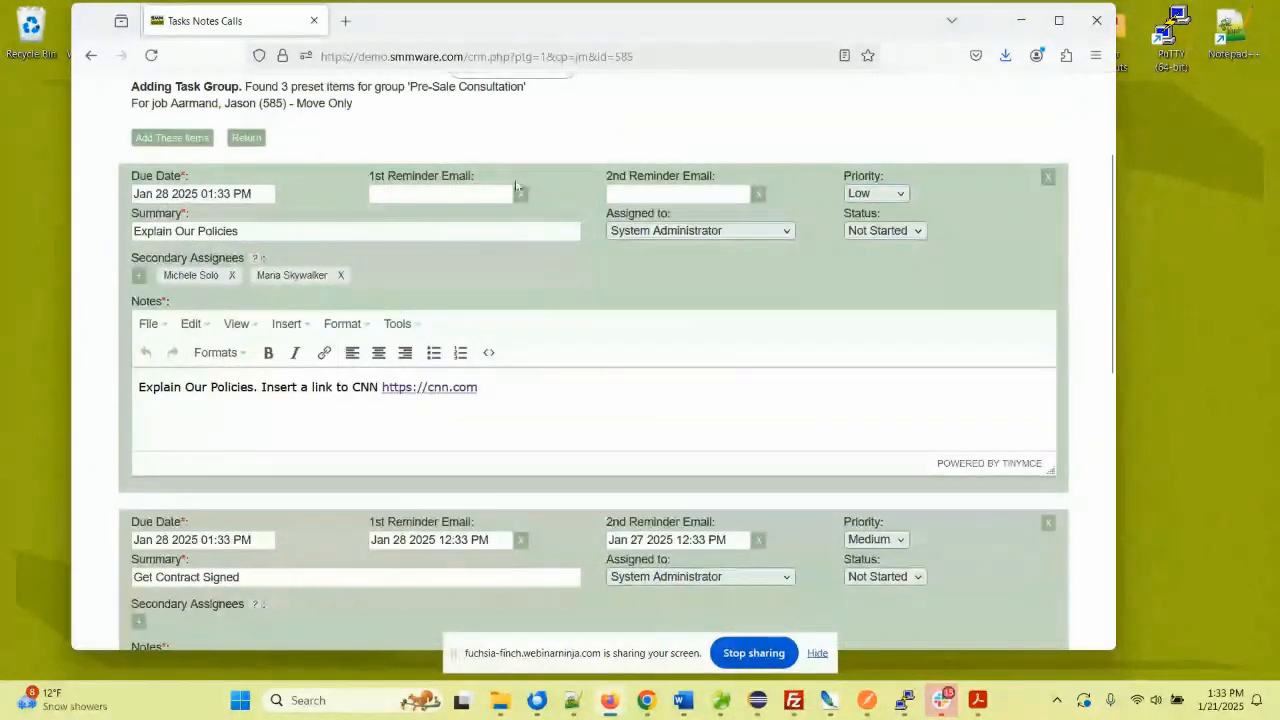
scroll(454, 313, down, 3)
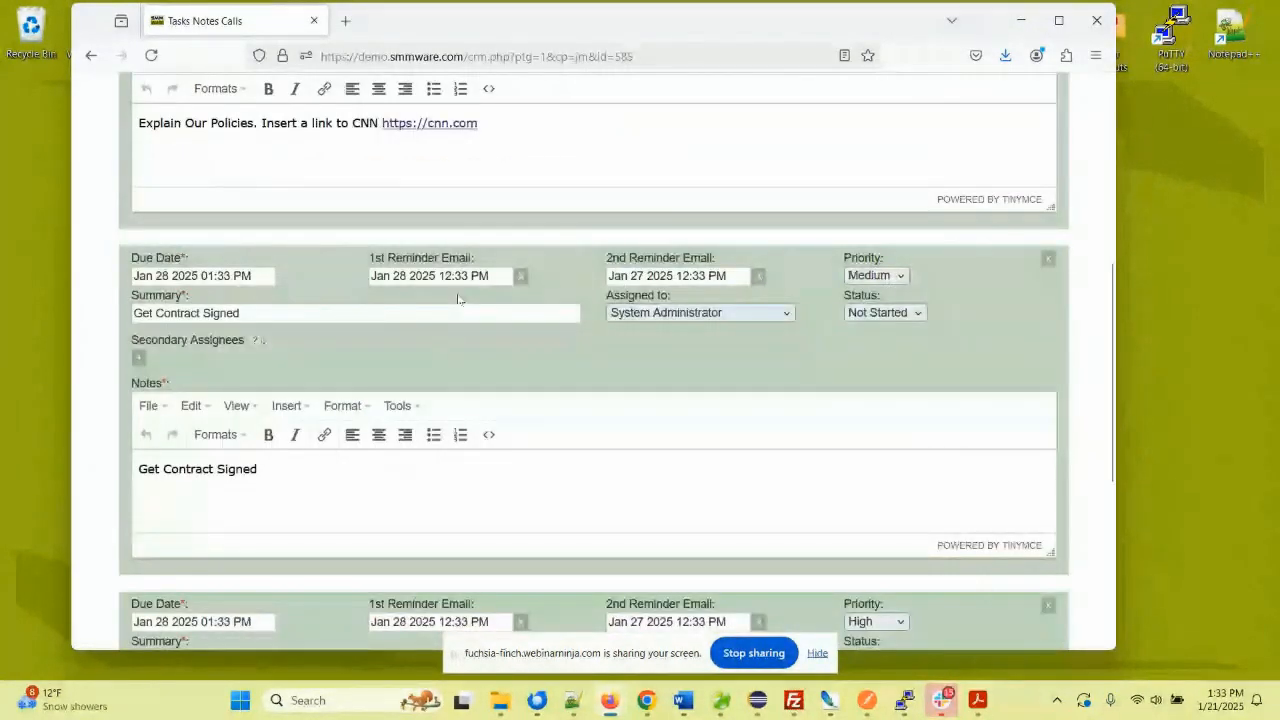
scroll(454, 313, down, 3)
scroll(359, 476, down, 2)
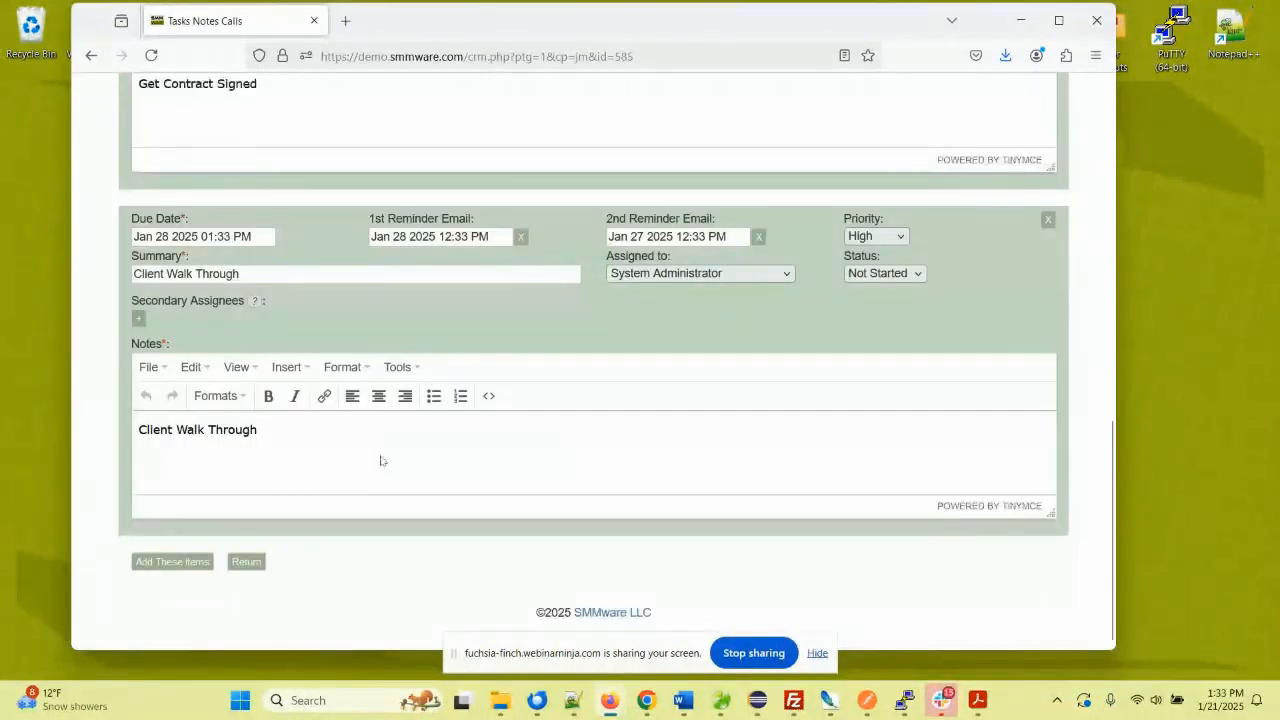
scroll(416, 431, up, 4)
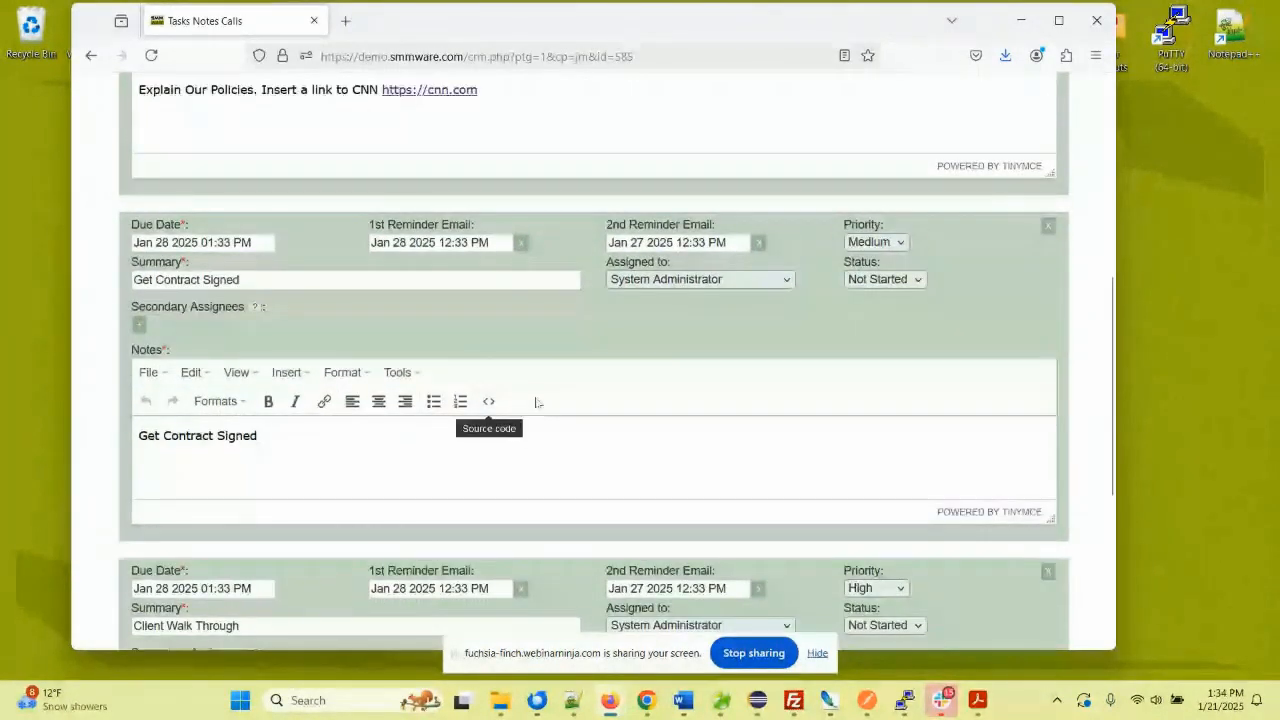
click(1048, 228)
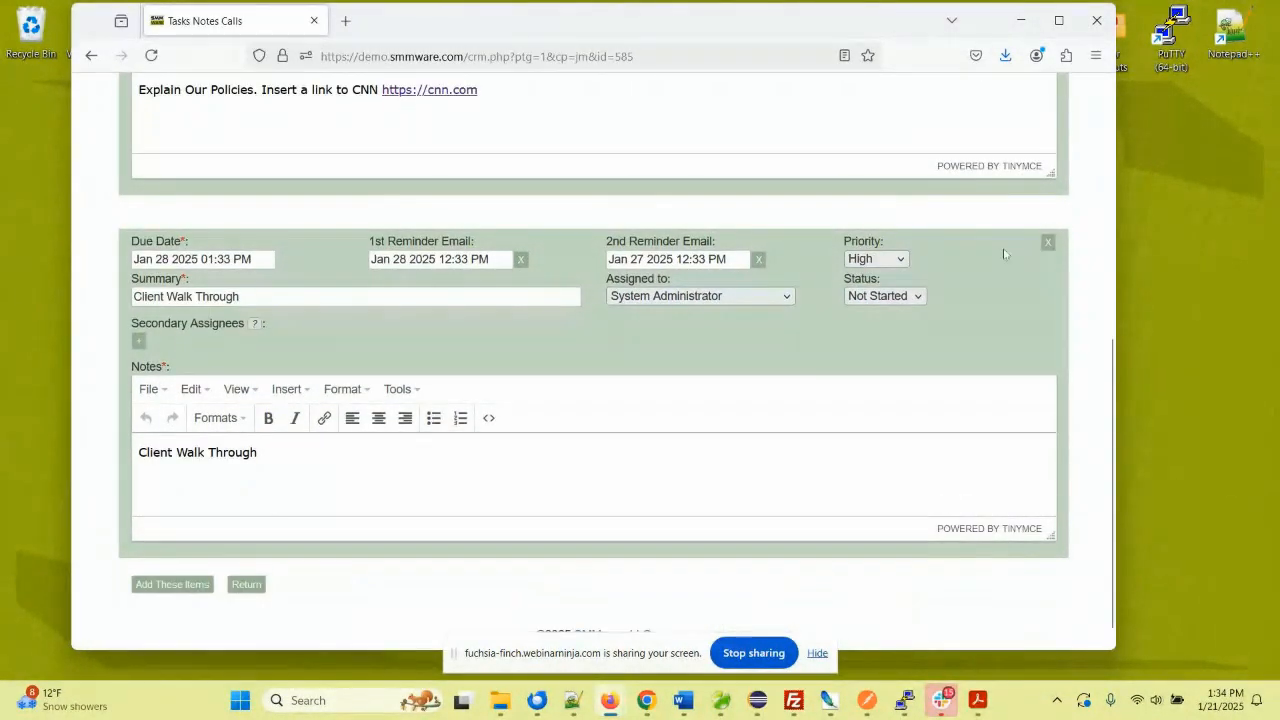
- Place the caret in the preset notes, then return to job 585 without adding the tasks
scroll(824, 303, up, 3)
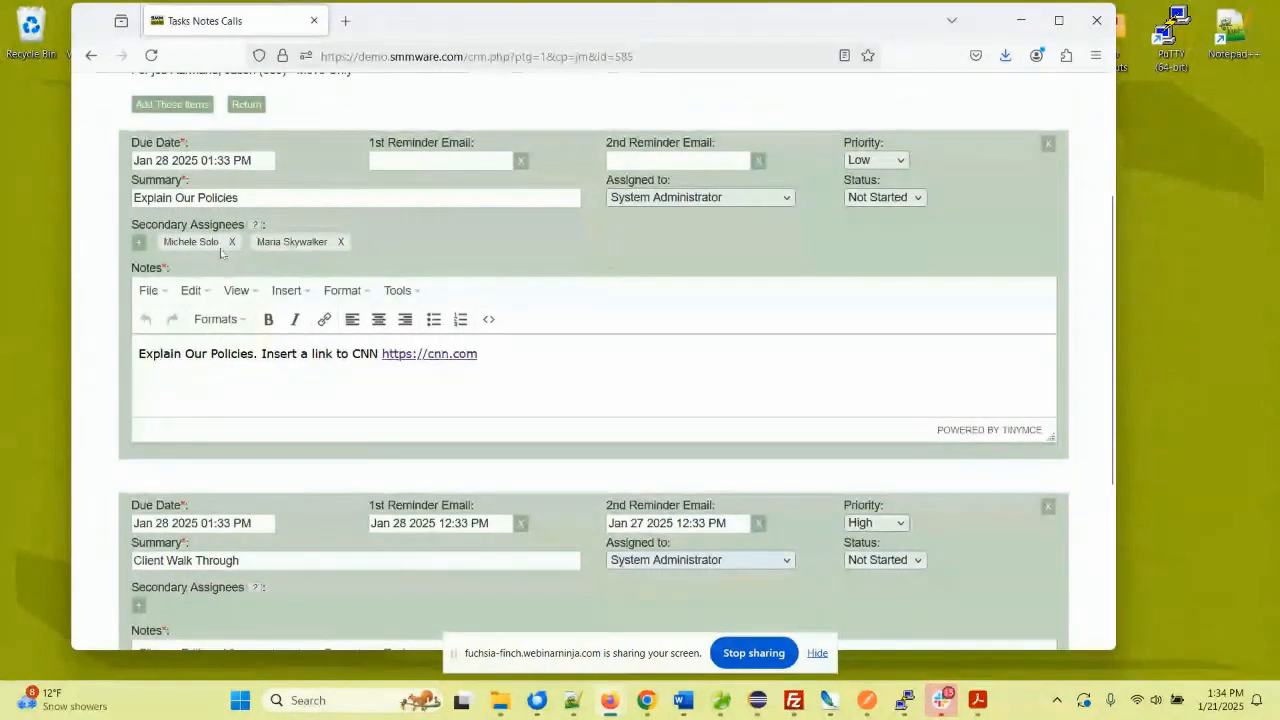
click(510, 352)
click(293, 354)
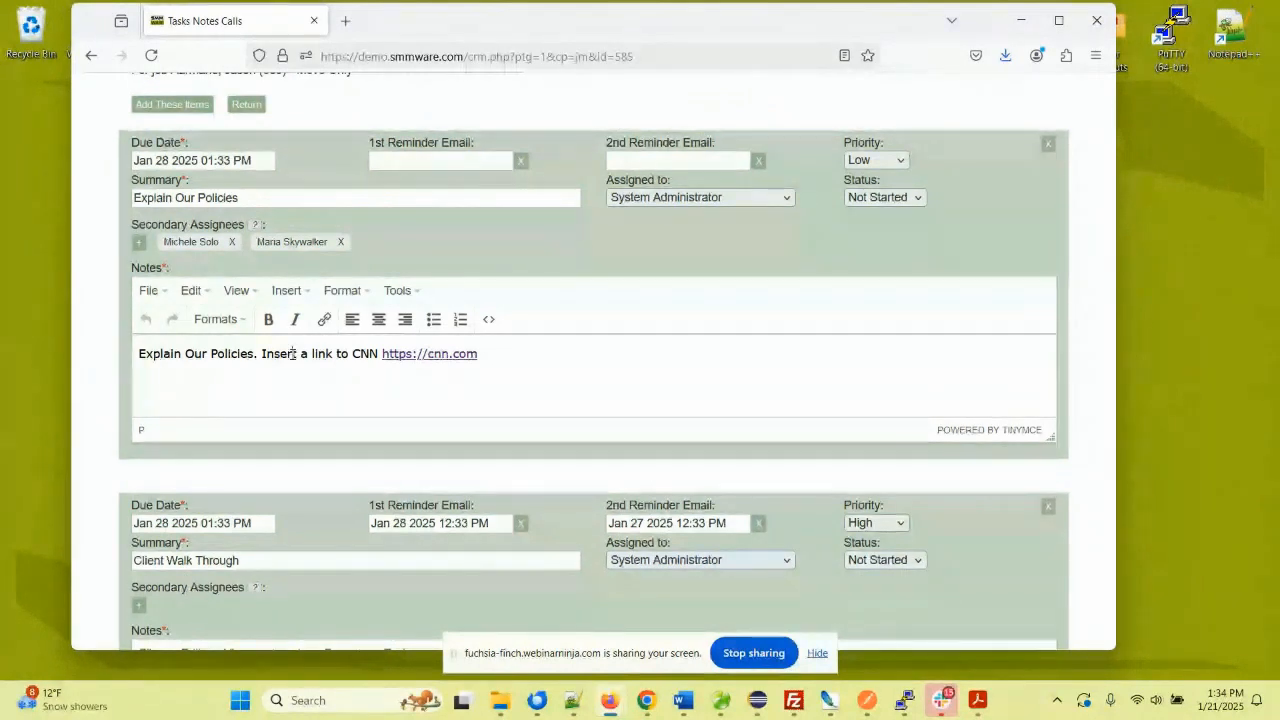
click(293, 353)
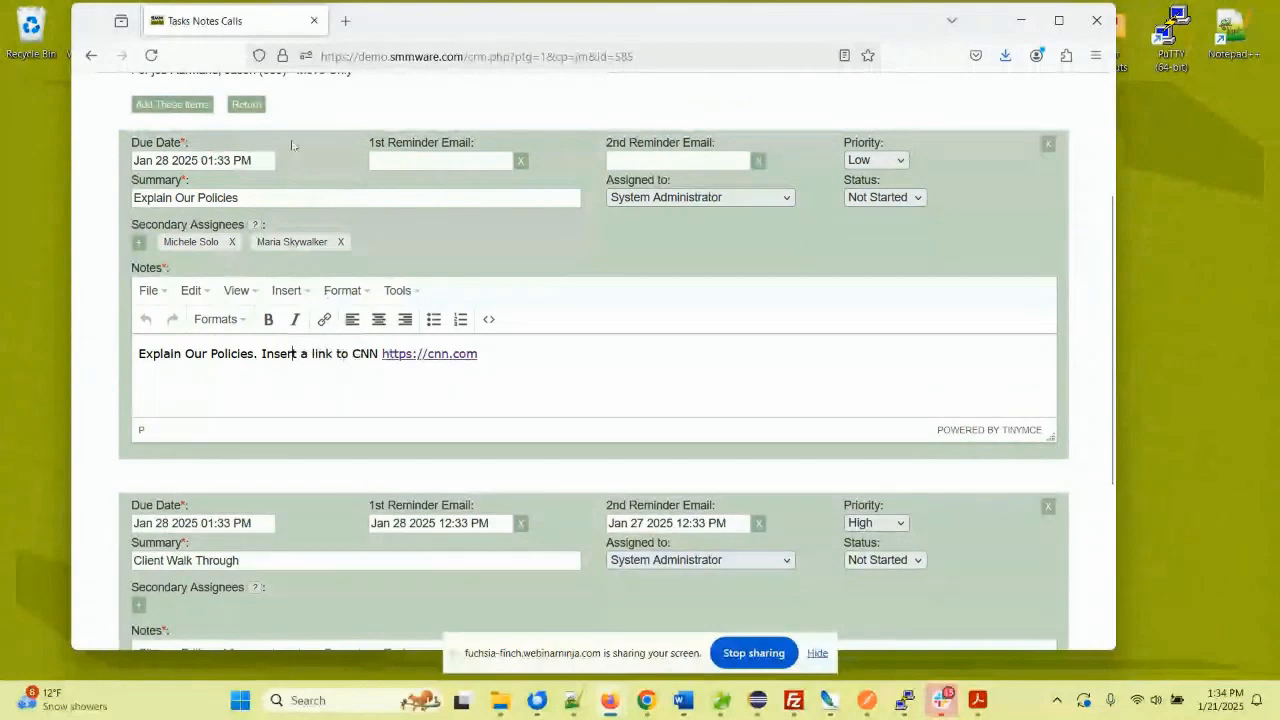
click(246, 104)
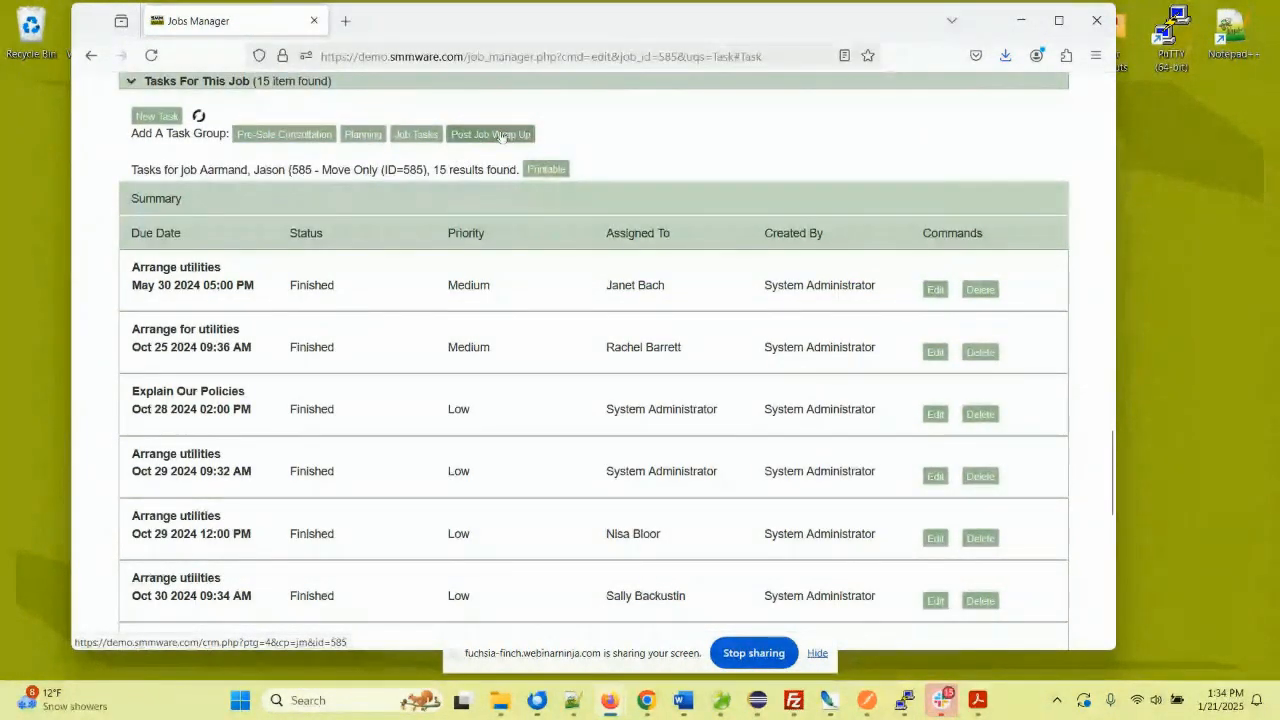
- View the job's printable task list, then close it
click(545, 169)
scroll(537, 231, down, 5)
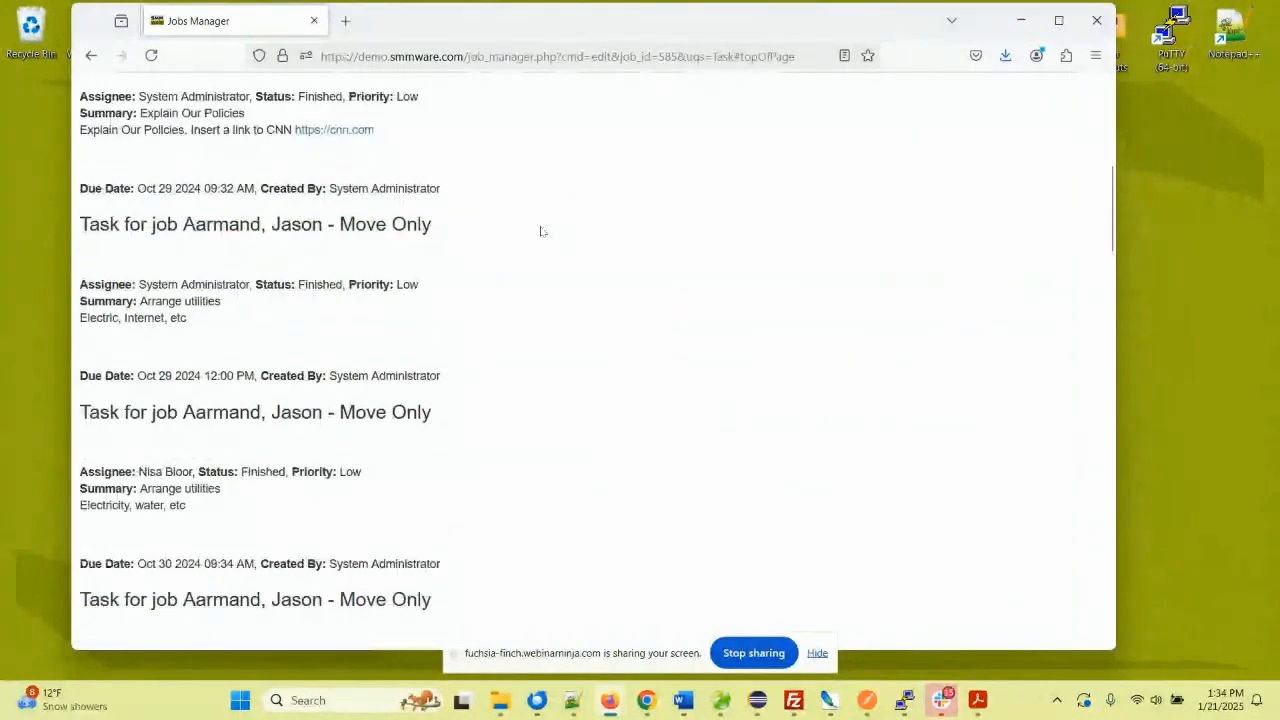
scroll(540, 231, up, 6)
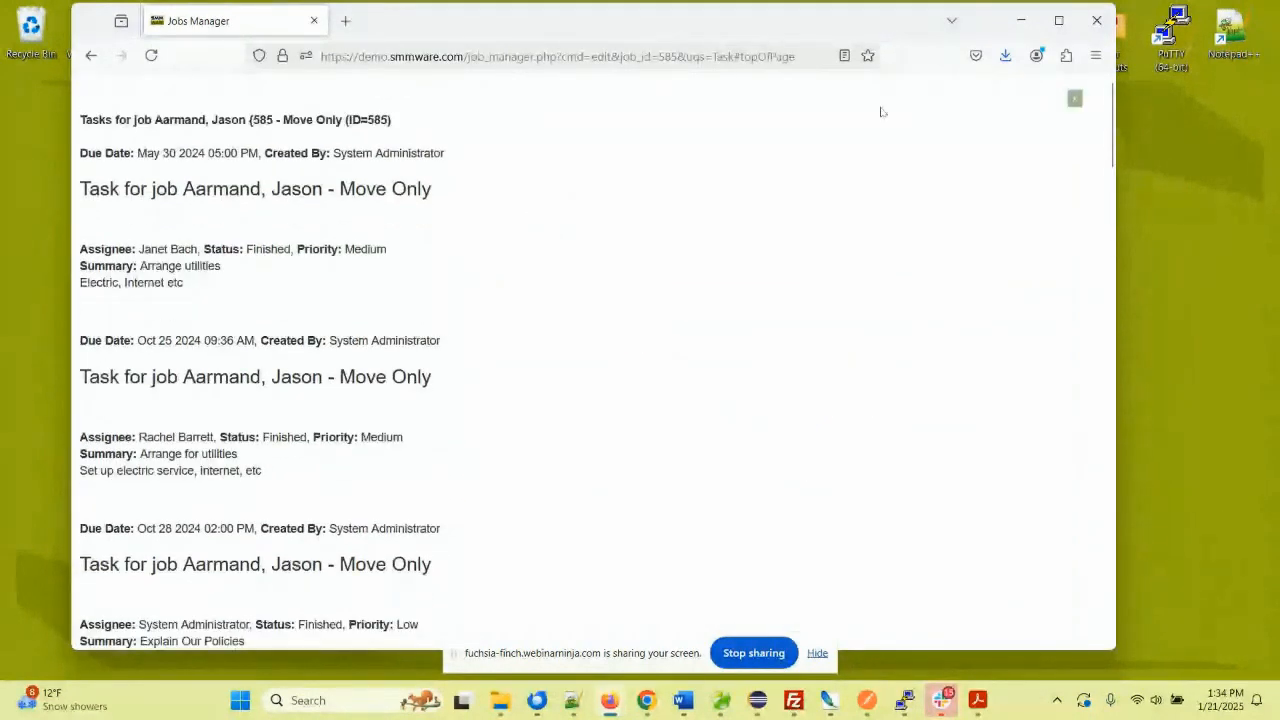
click(1074, 99)
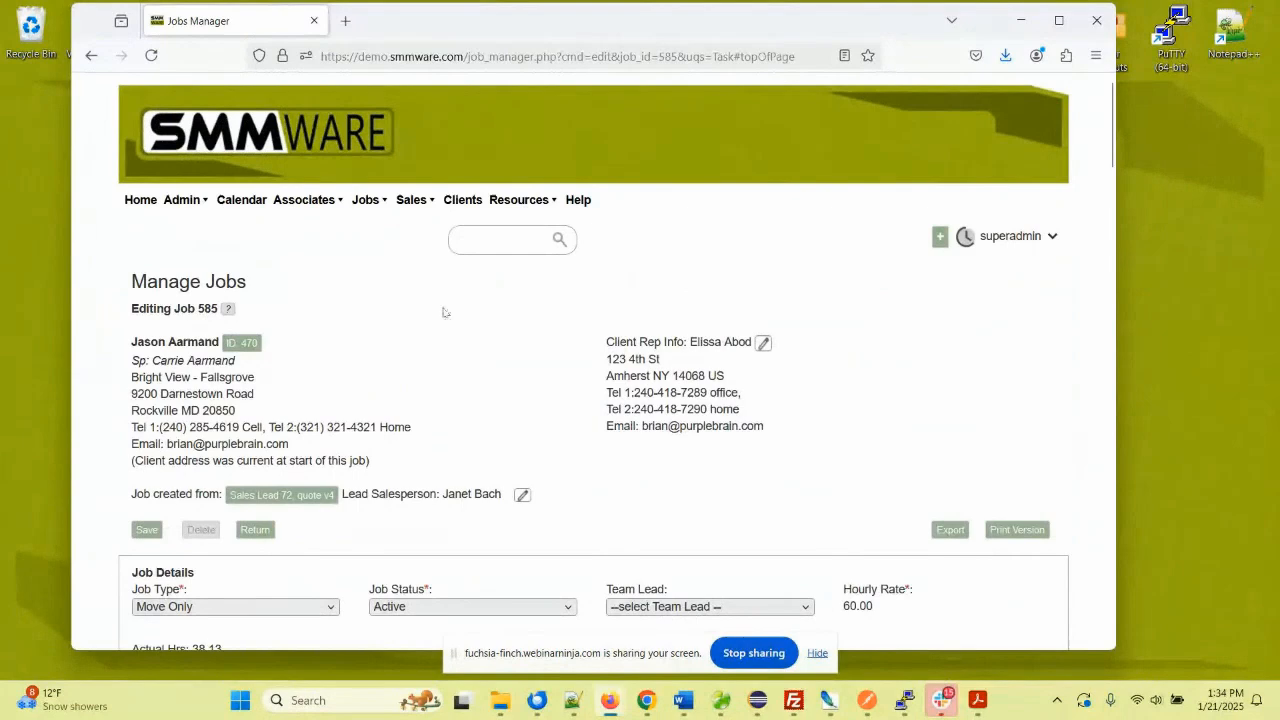
- Collapse Tasks For This Job and expand Notes For This Job, showing nine Daily Report notes
scroll(446, 311, down, 2)
scroll(446, 311, down, 12)
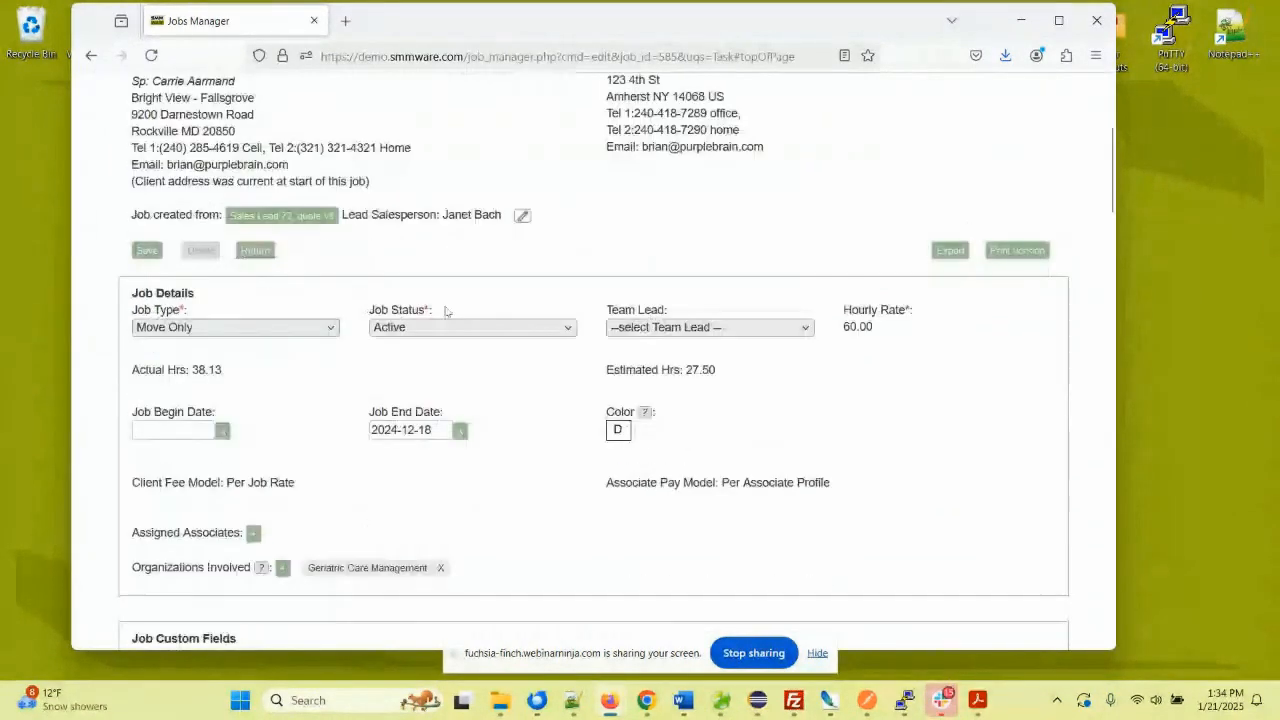
scroll(253, 326, down, 5)
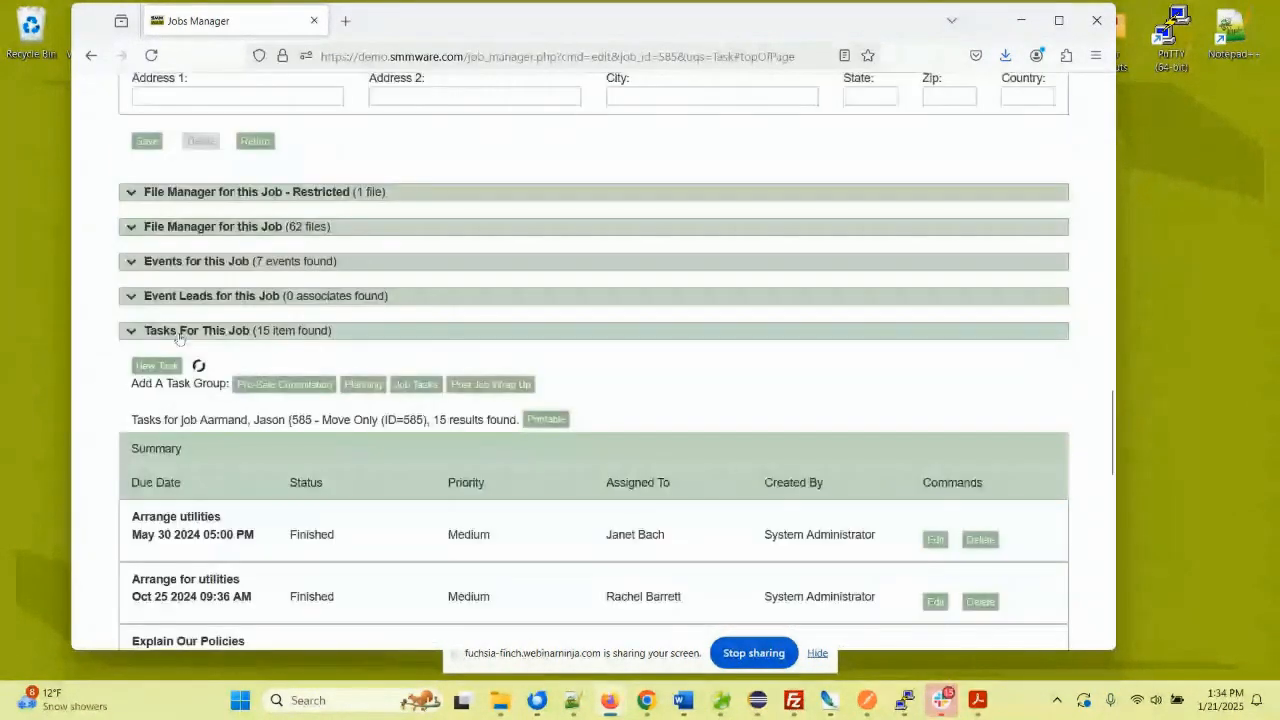
click(154, 329)
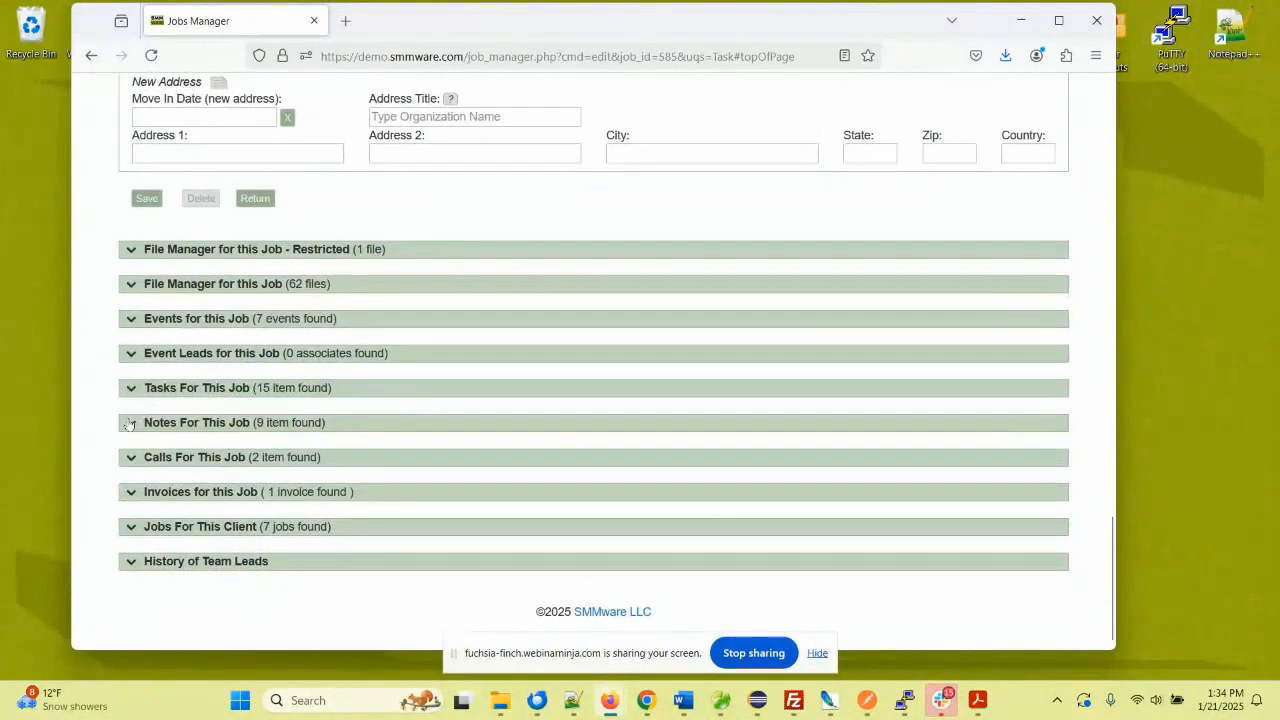
click(156, 422)
scroll(271, 366, down, 3)
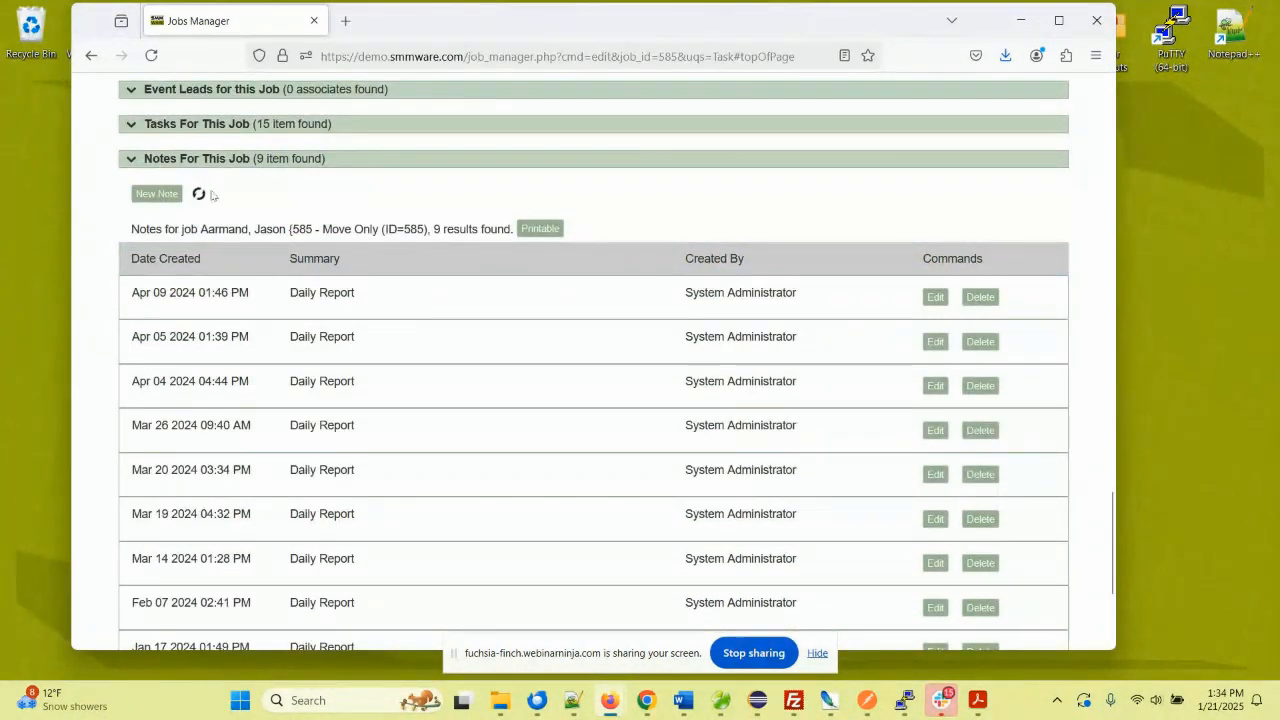
- Add a note summarized 'sdfsdfsd', delete all its template body text, and save it
click(157, 193)
click(596, 212)
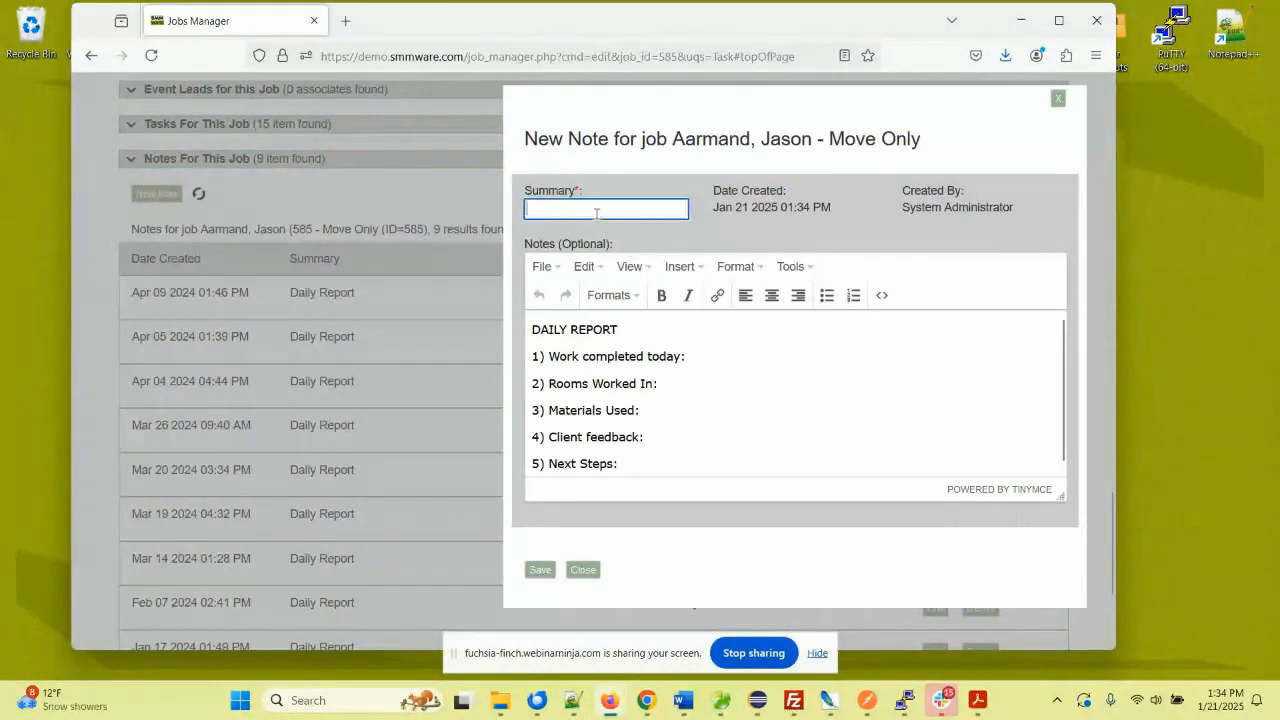
text(sdfsdfsd)
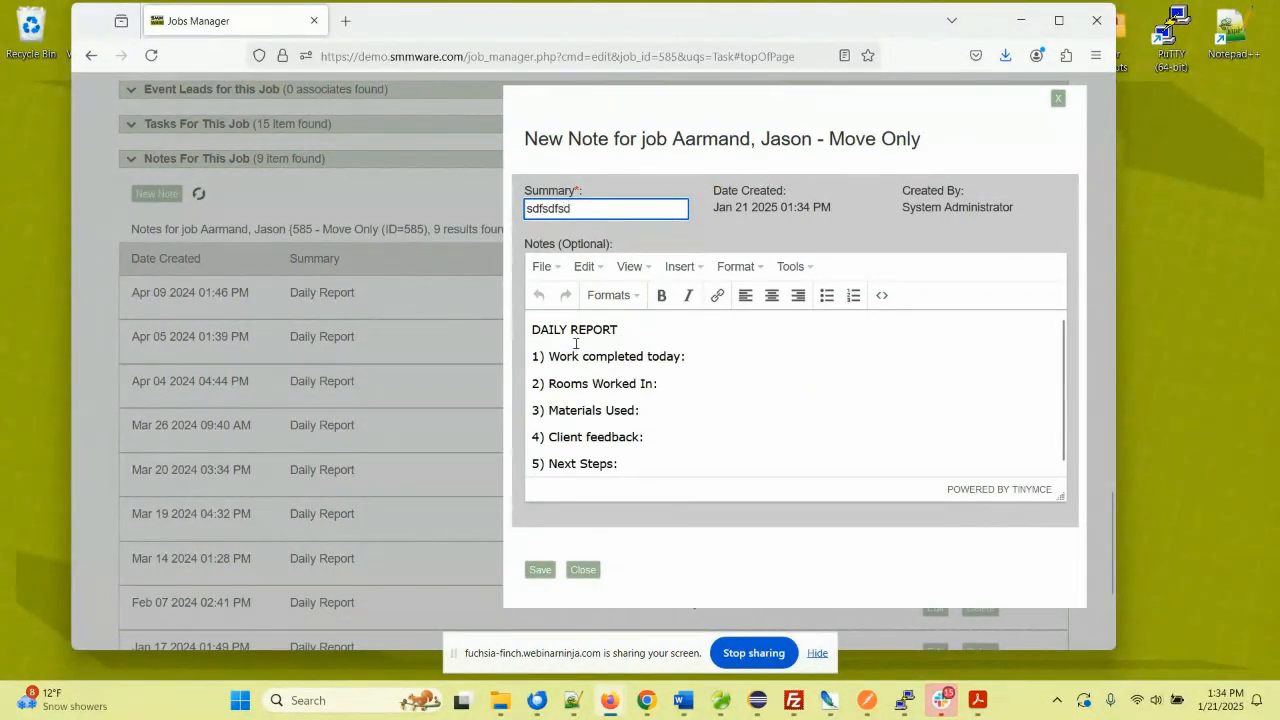
click(545, 340)
drag(545, 340, 646, 455)
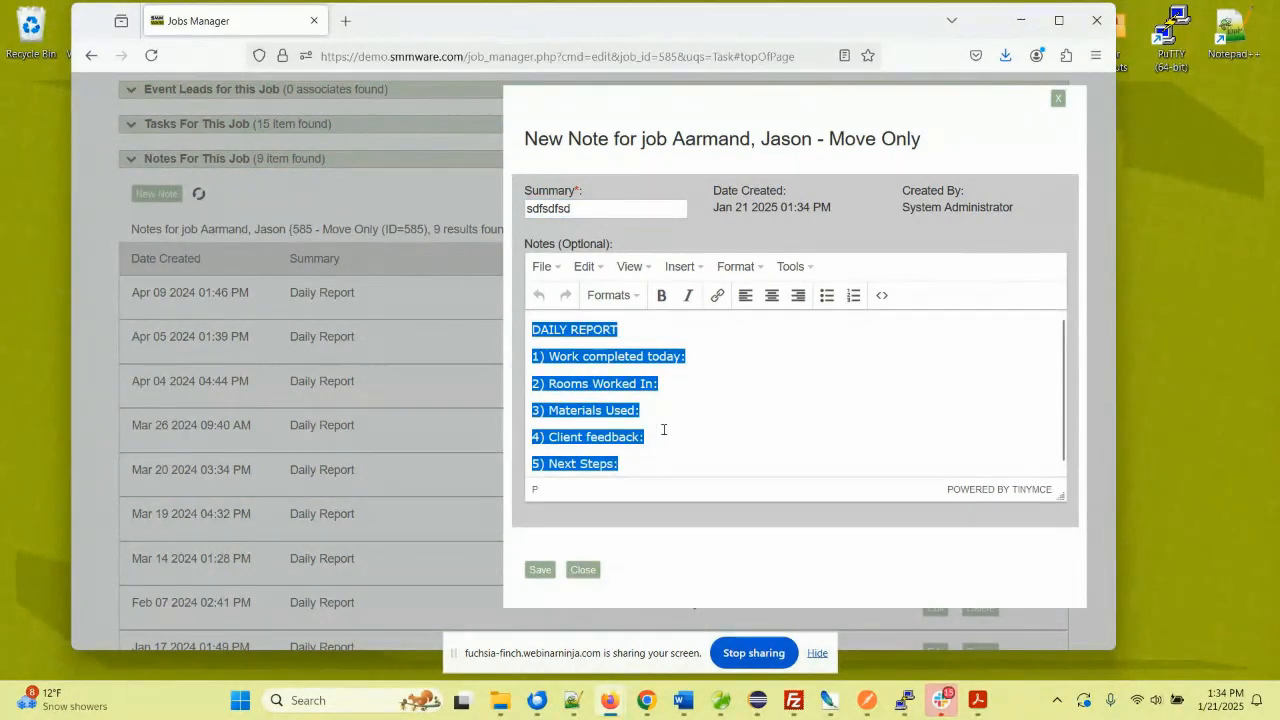
click(680, 384)
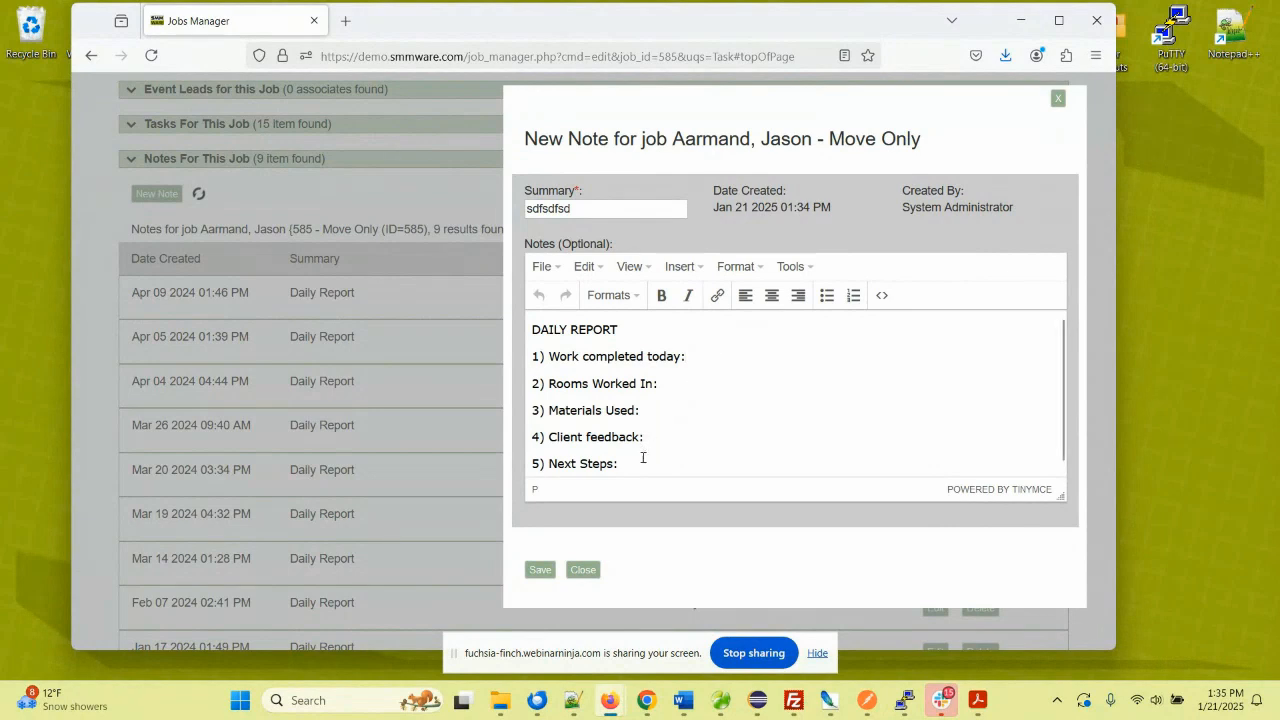
drag(643, 449, 570, 338)
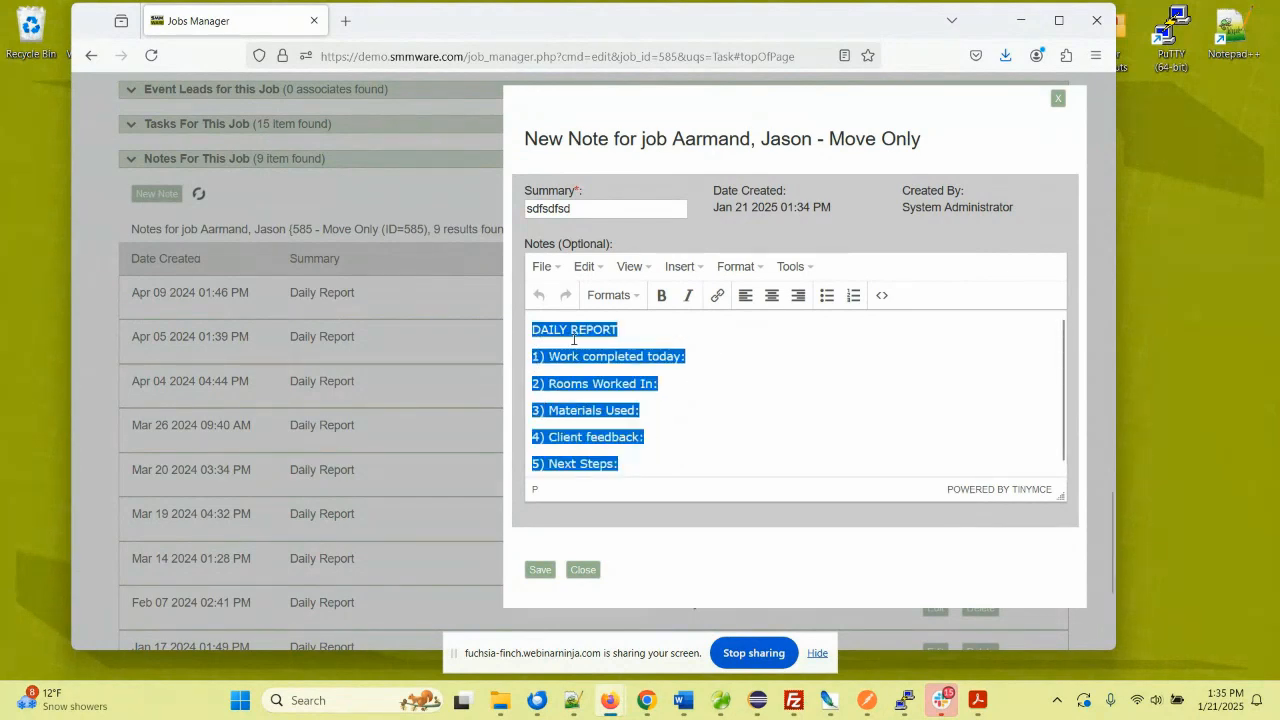
key(BackSpace)
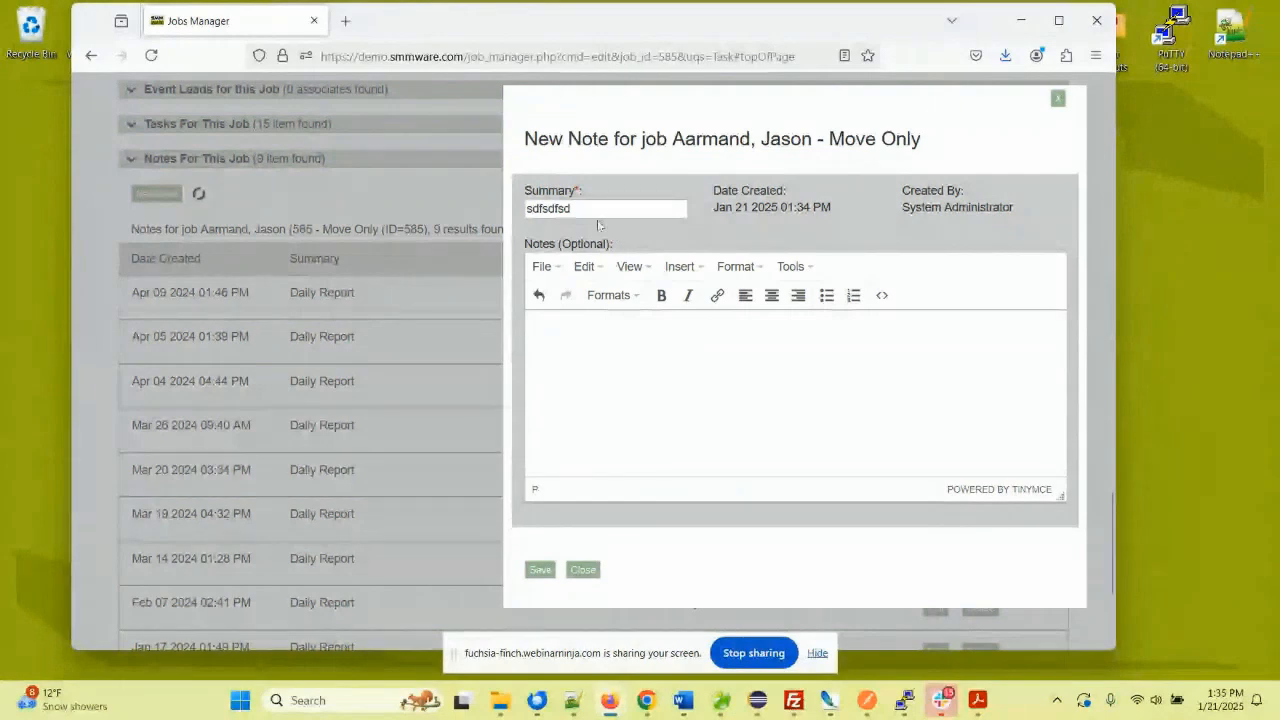
click(541, 570)
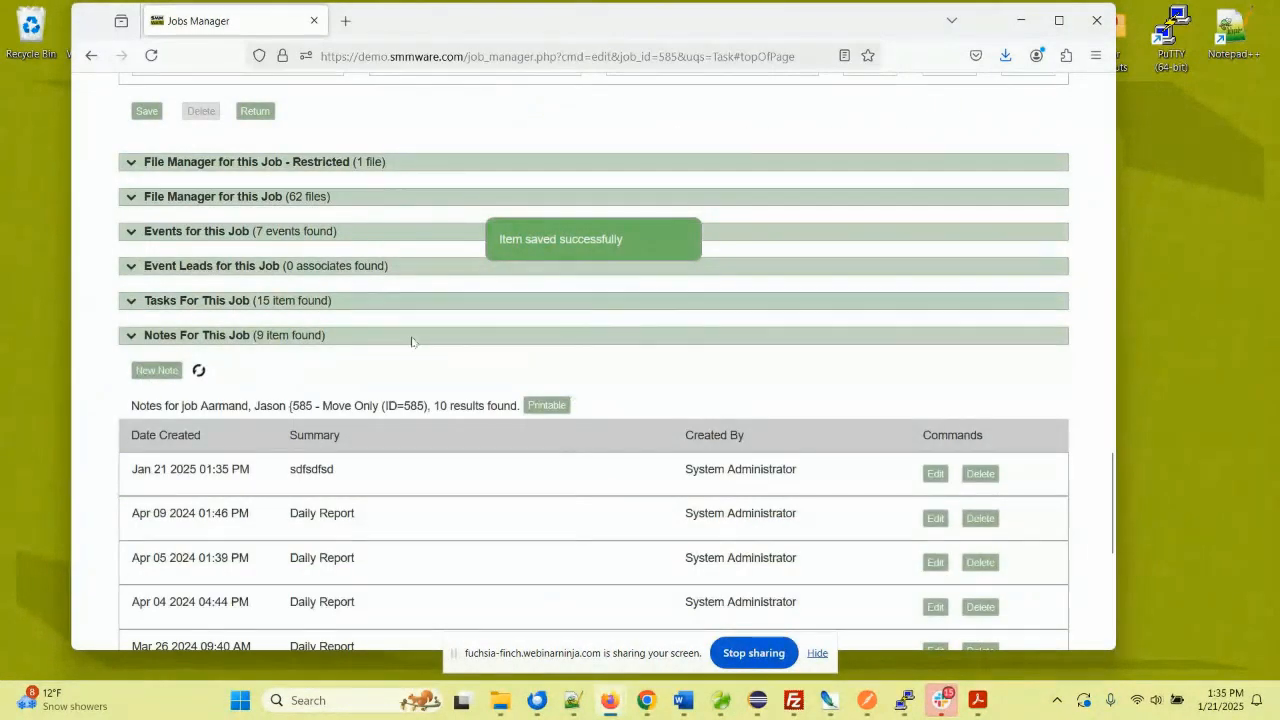
- Change the Jan 21 2025 note's summary from 'sdfsdfsd' to 'Daily Report'
scroll(411, 342, down, 3)
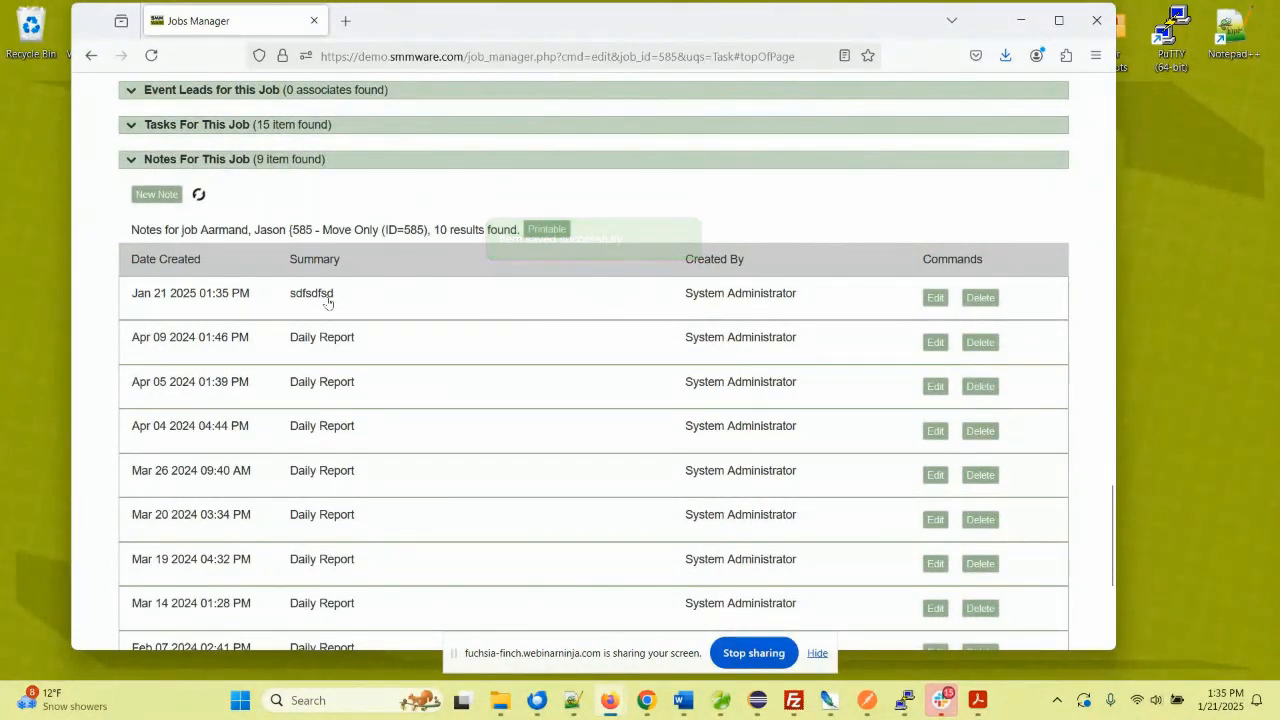
click(327, 300)
double_click(327, 296)
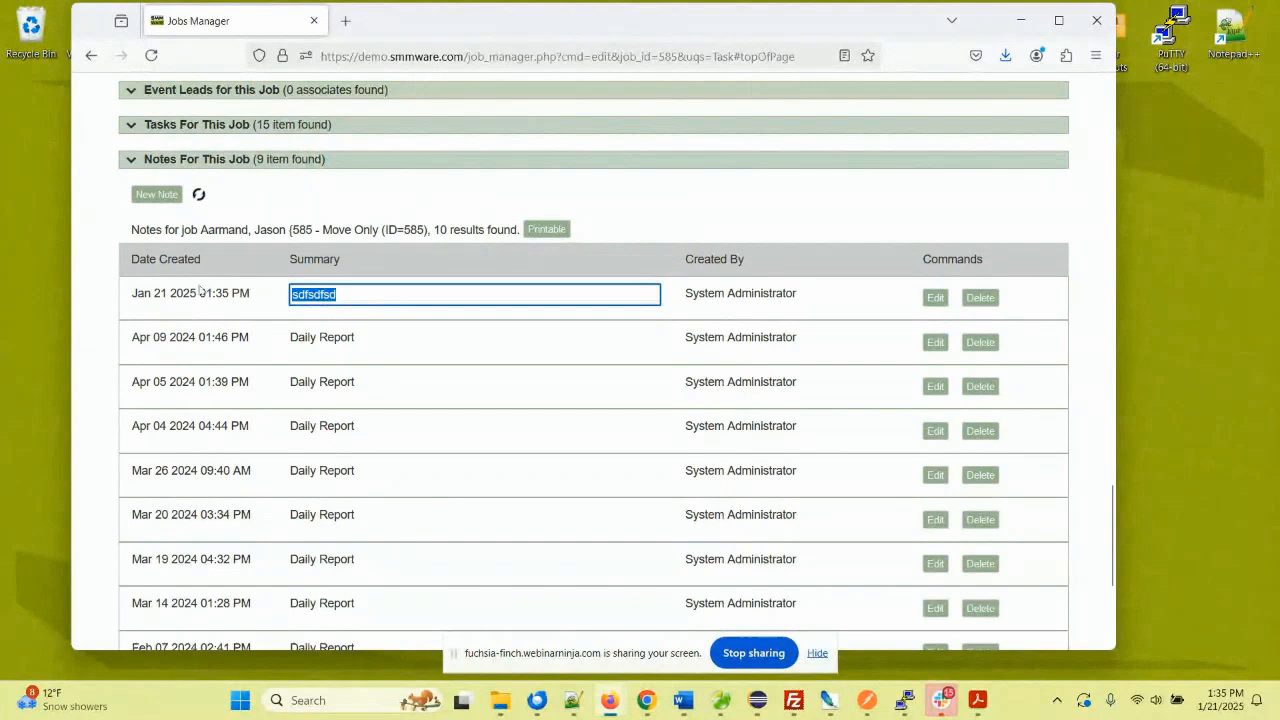
text(Daily Repro)
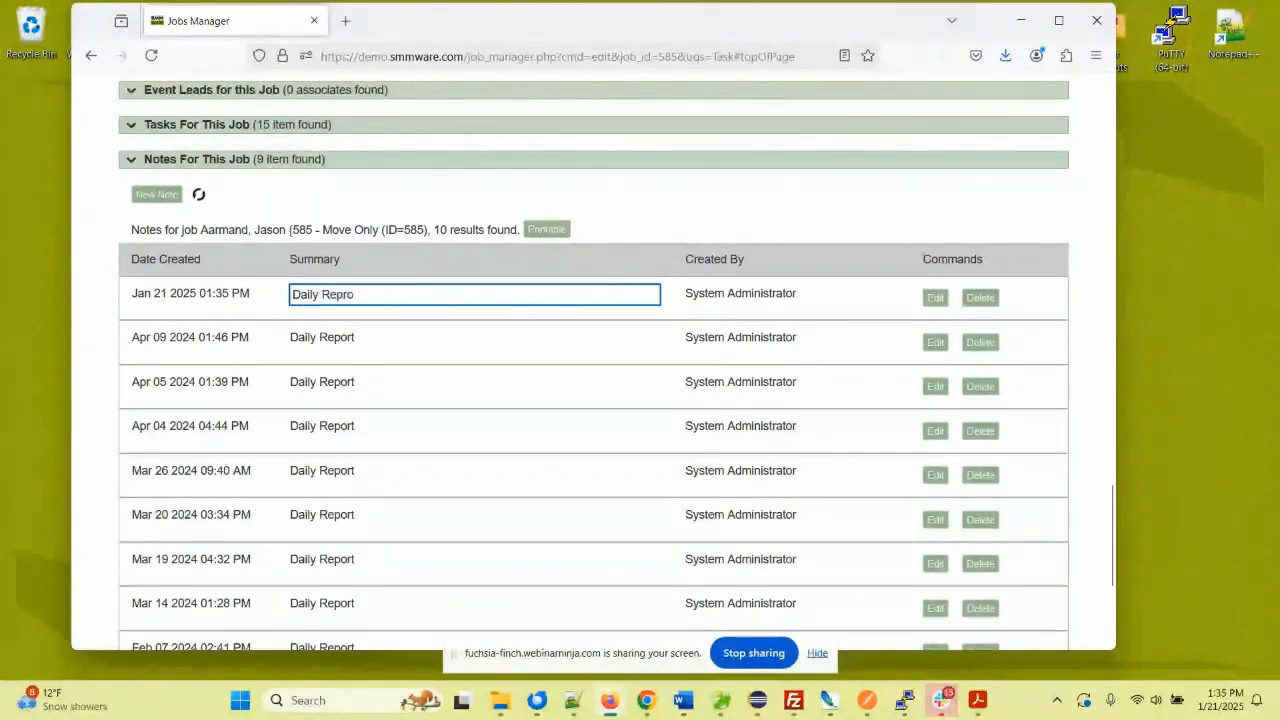
key(BackSpace)
key(BackSpace)
text(ort)
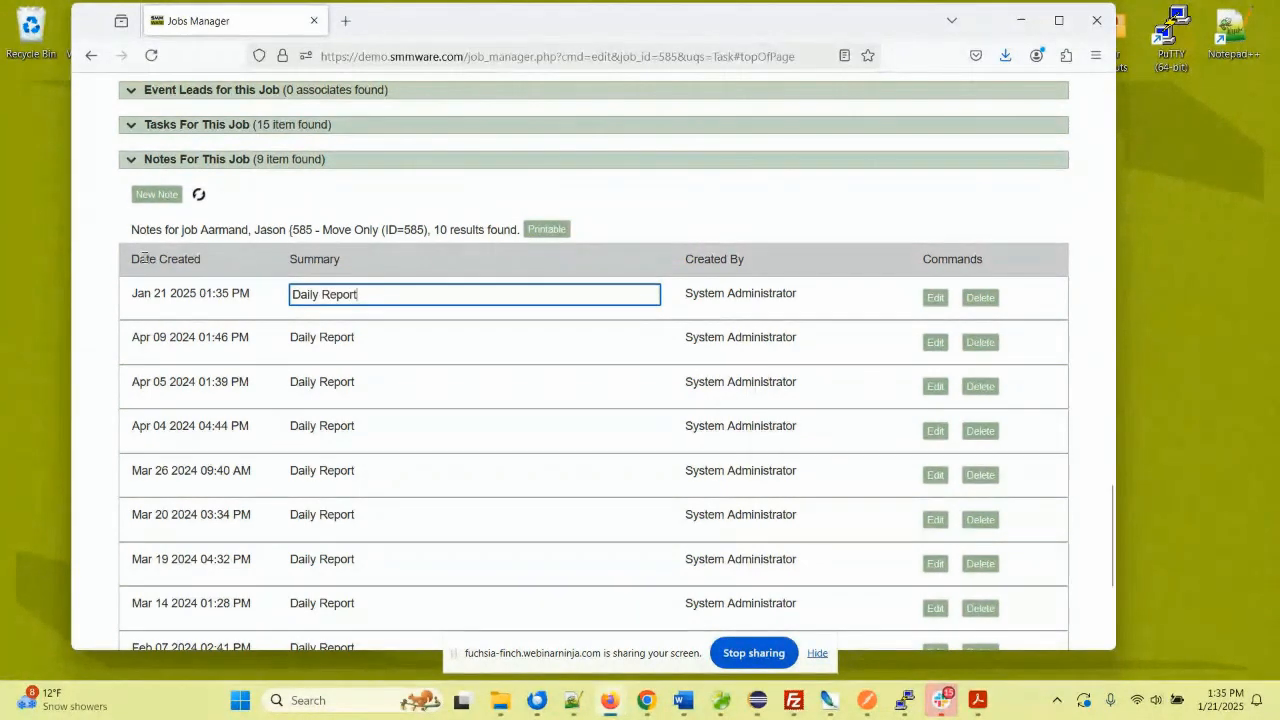
click(648, 257)
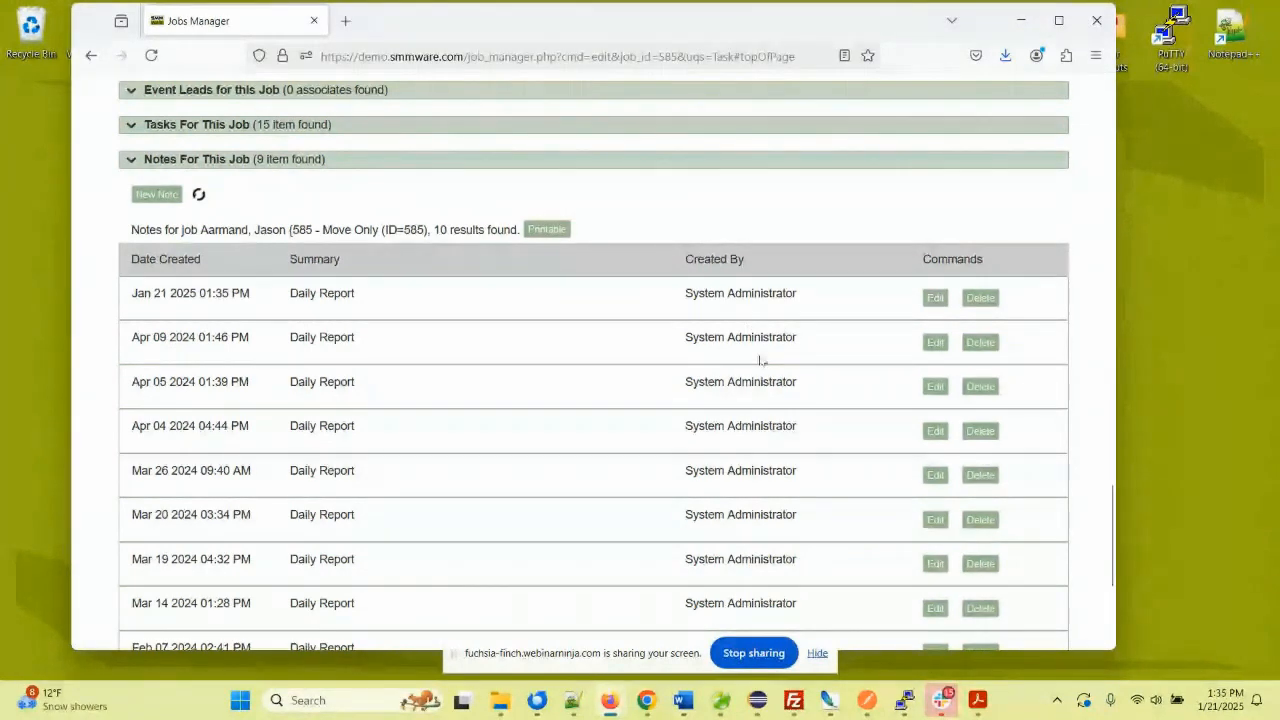
- Collapse the job's notes and expand the Calls For This Job list
click(130, 161)
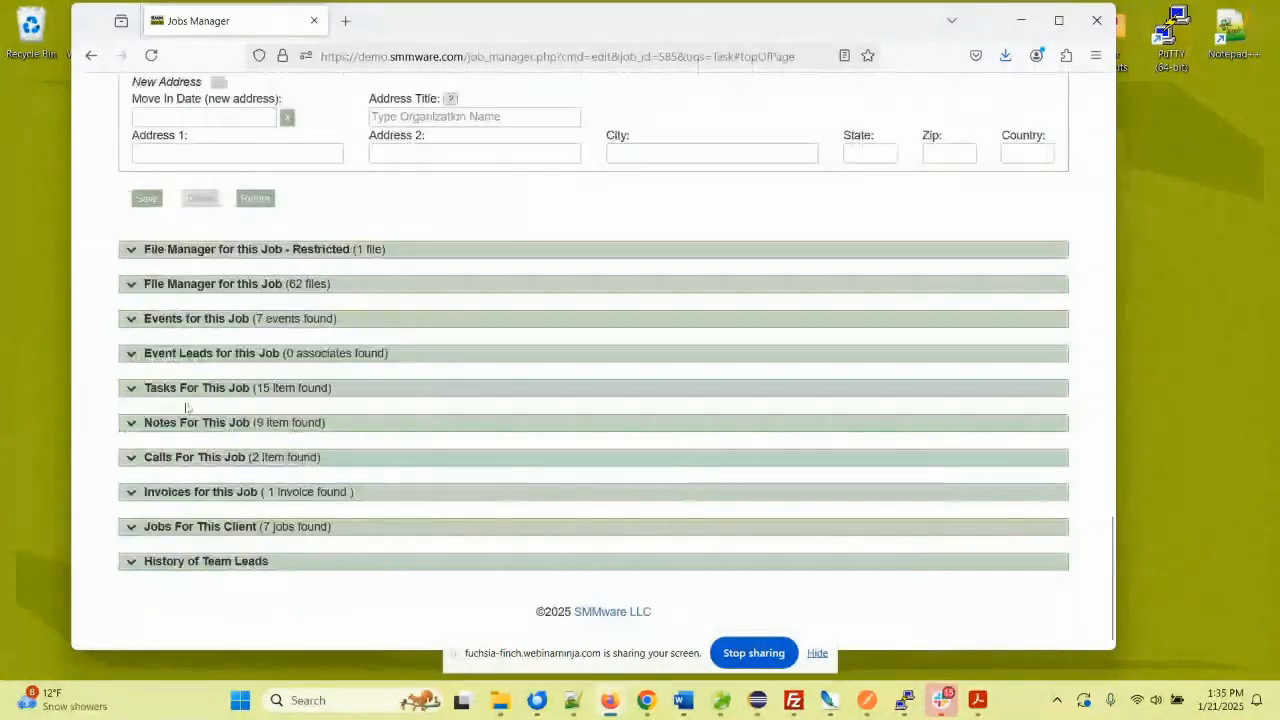
click(131, 458)
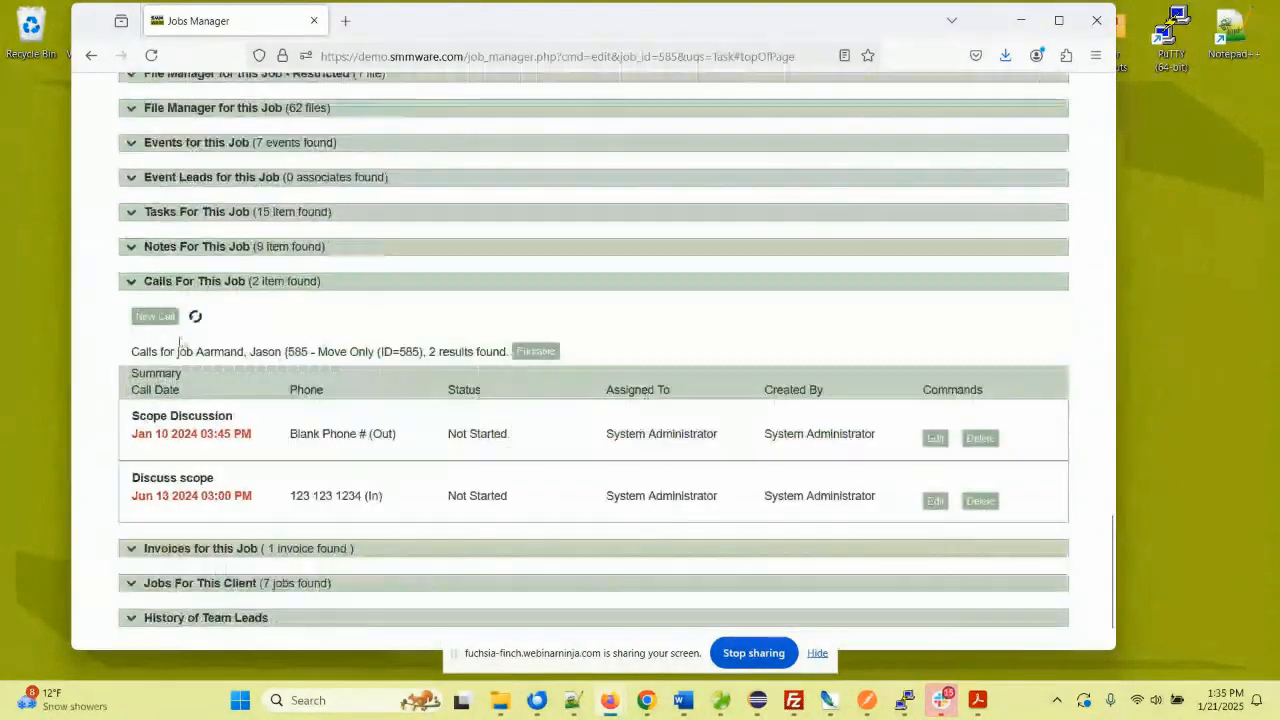
scroll(153, 304, down, 2)
- Draft a new call dated January 31 at 2:00 PM
click(155, 315)
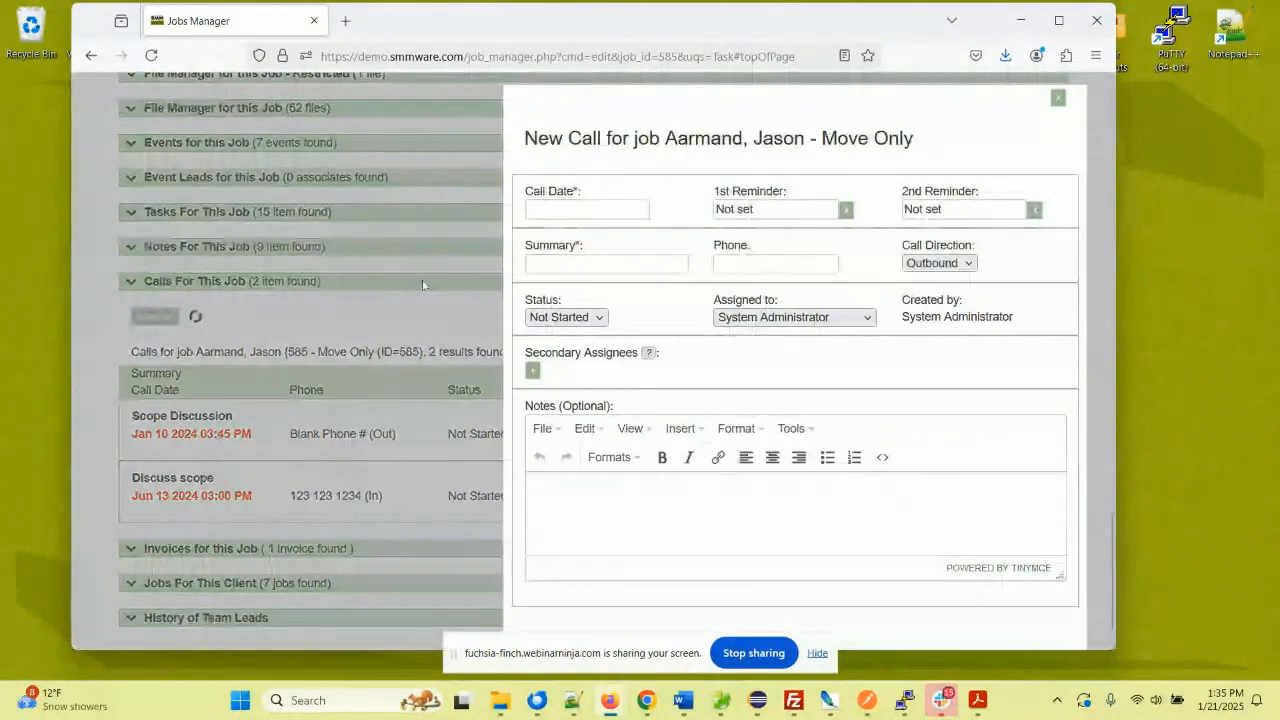
click(606, 207)
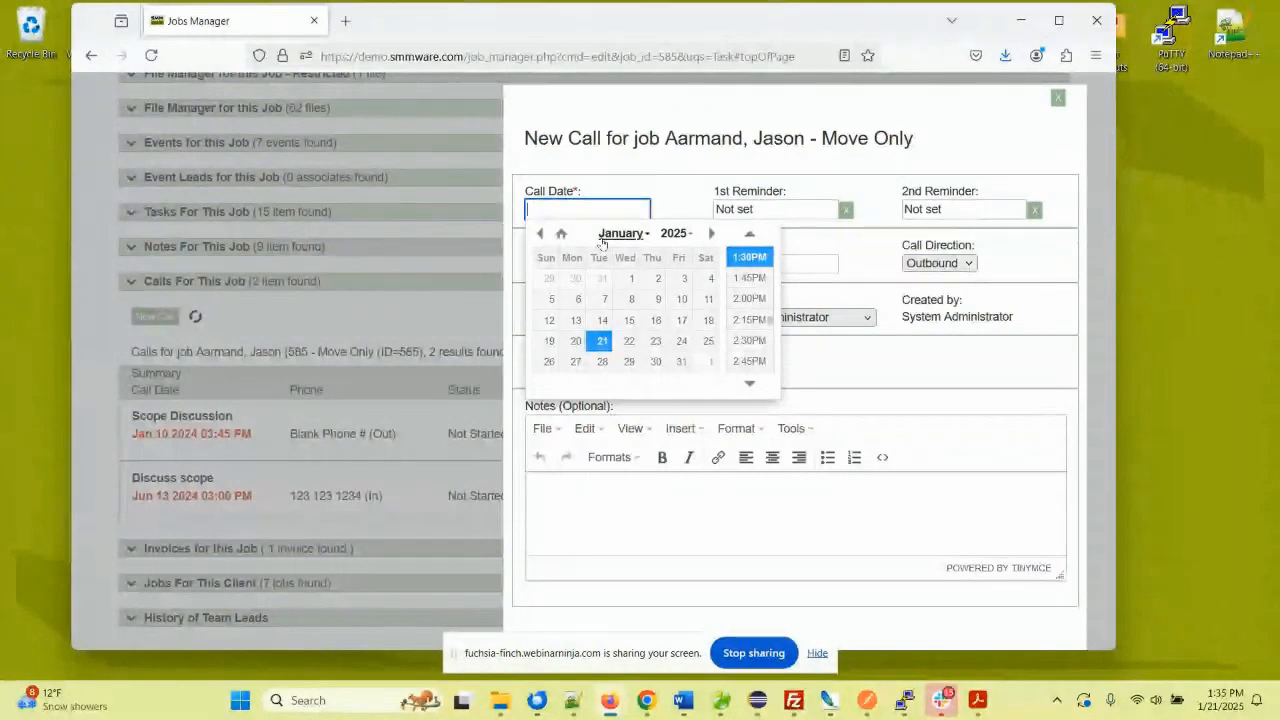
click(602, 341)
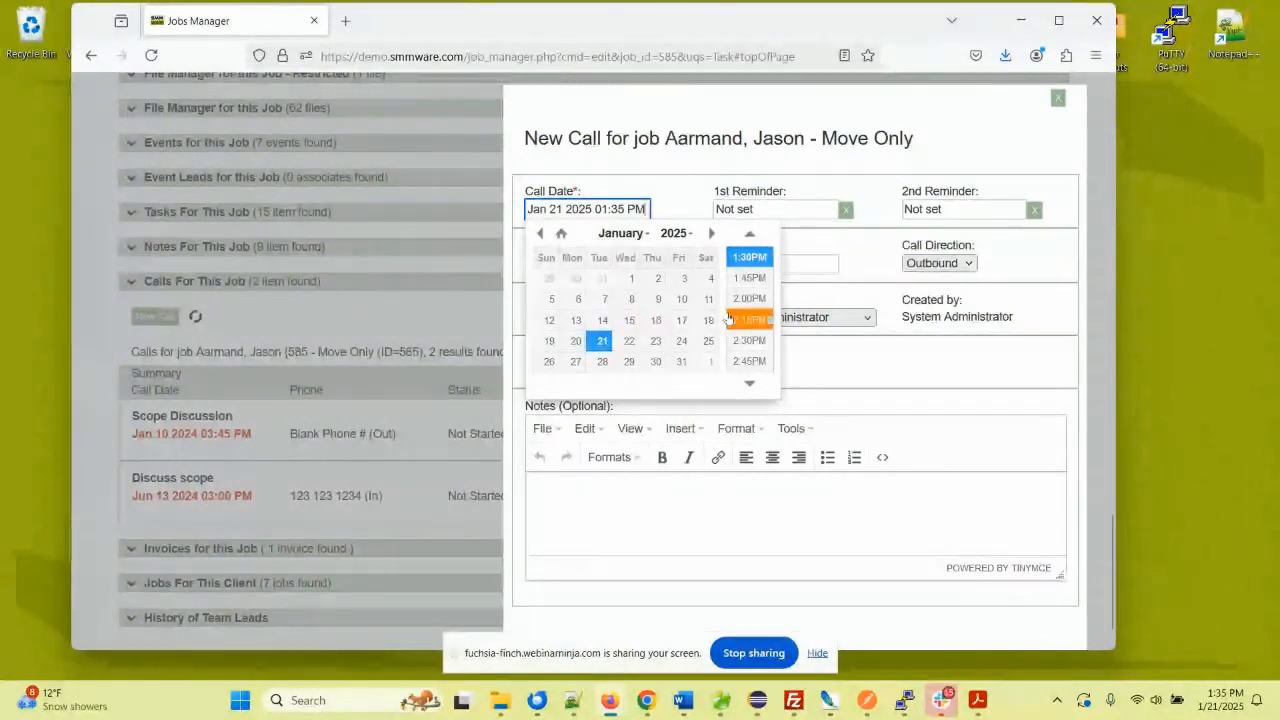
click(730, 258)
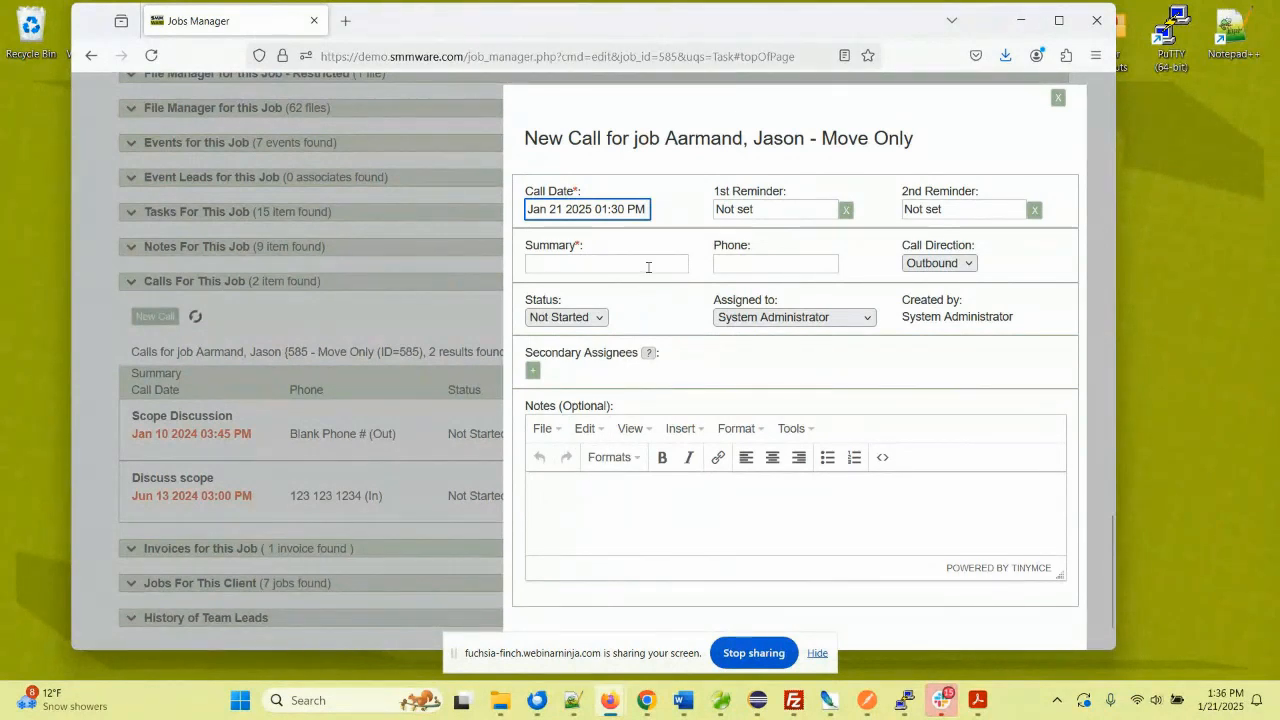
click(613, 208)
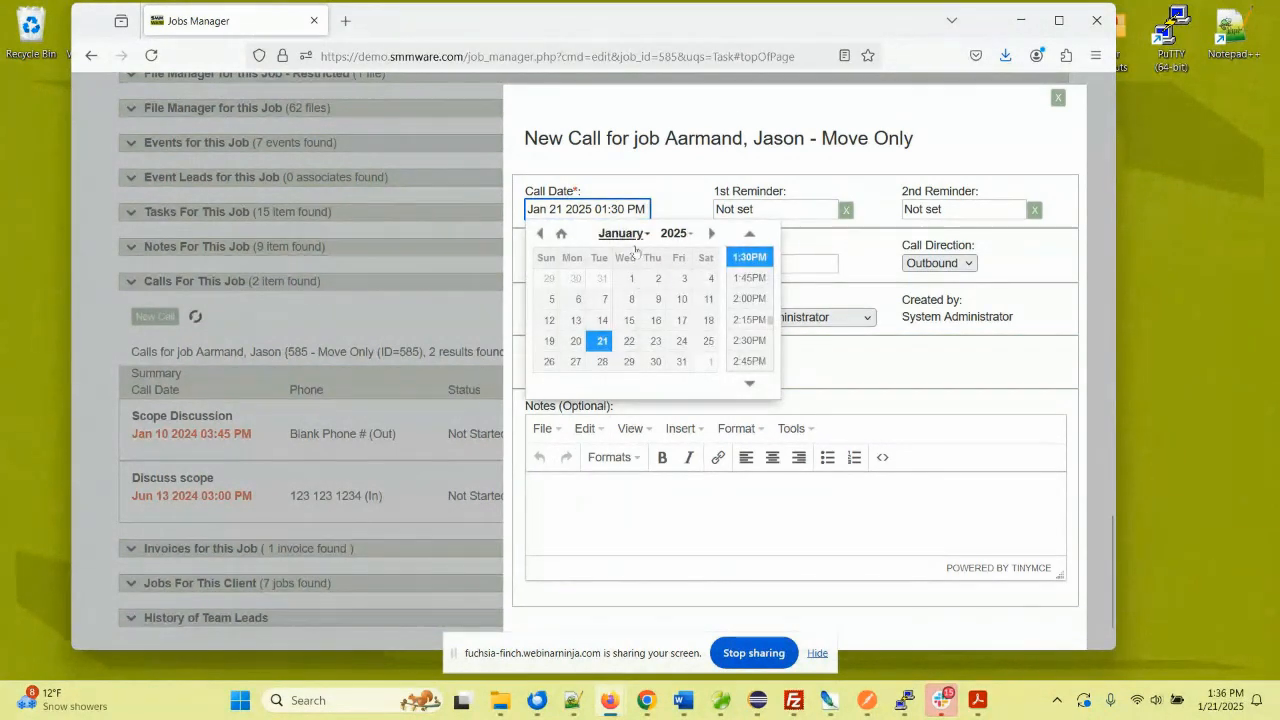
click(677, 364)
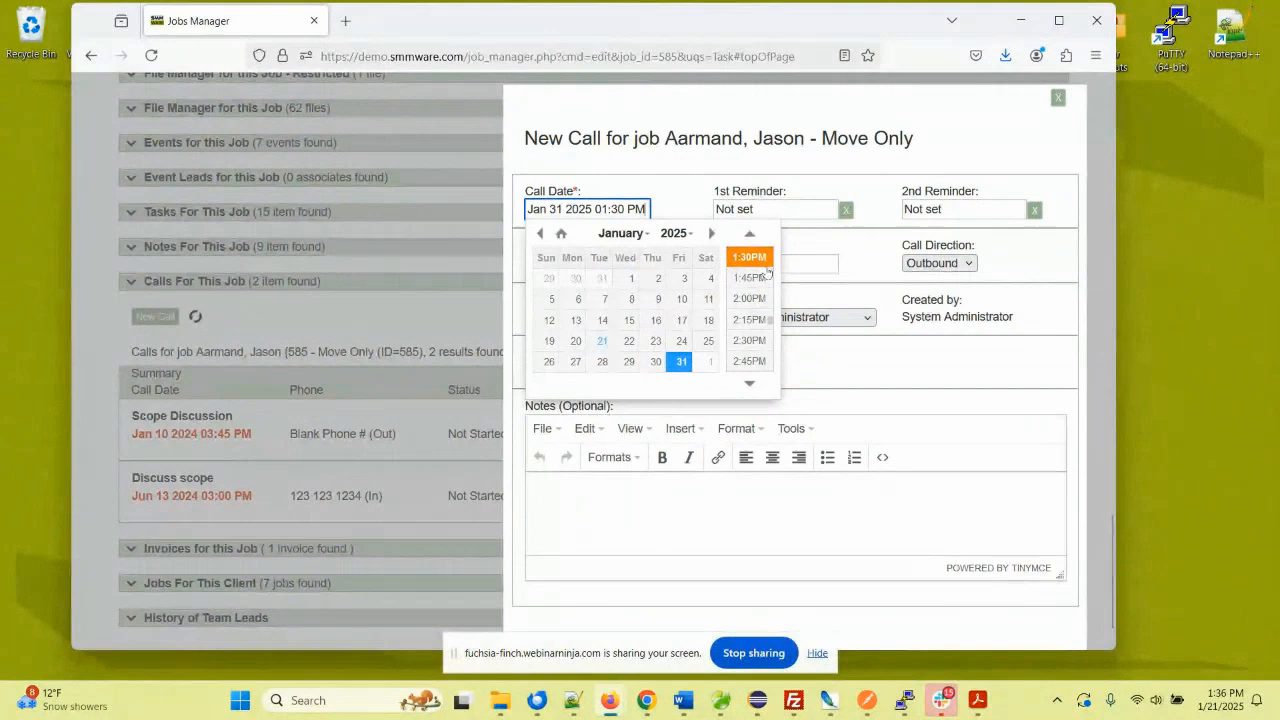
click(752, 299)
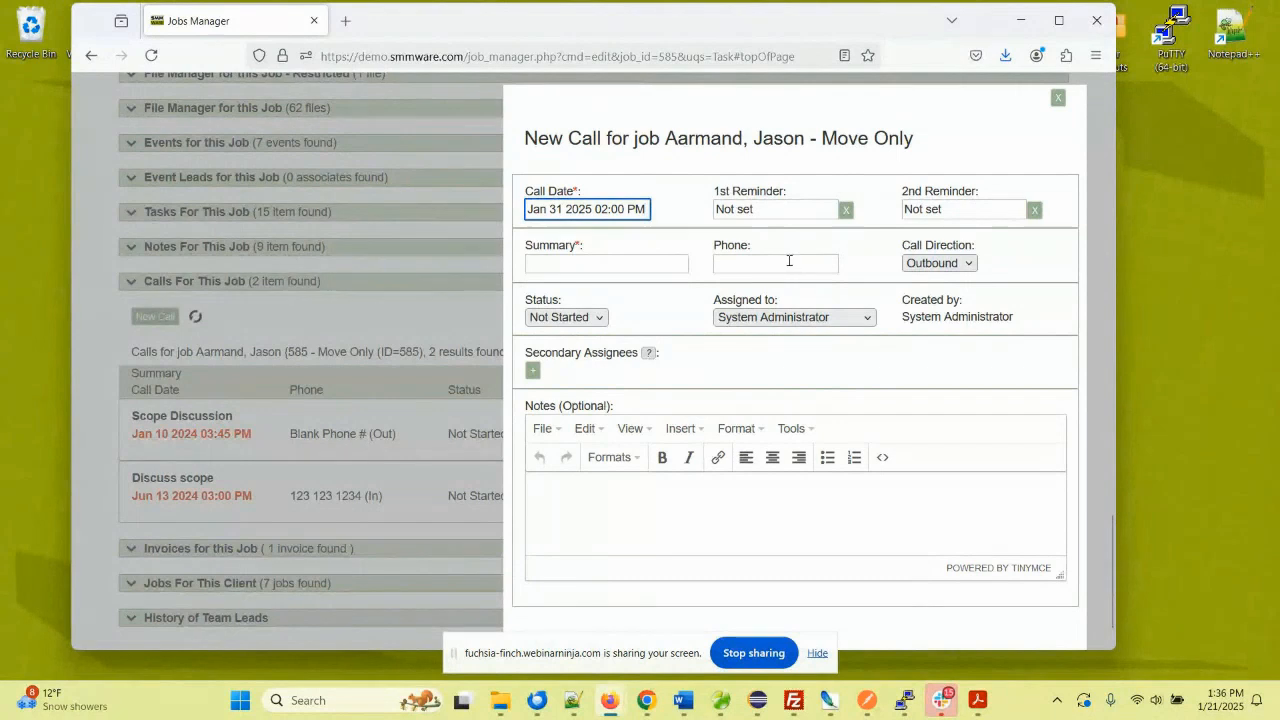
- Keep the call direction as Outbound, then cancel the unsaved call
click(935, 263)
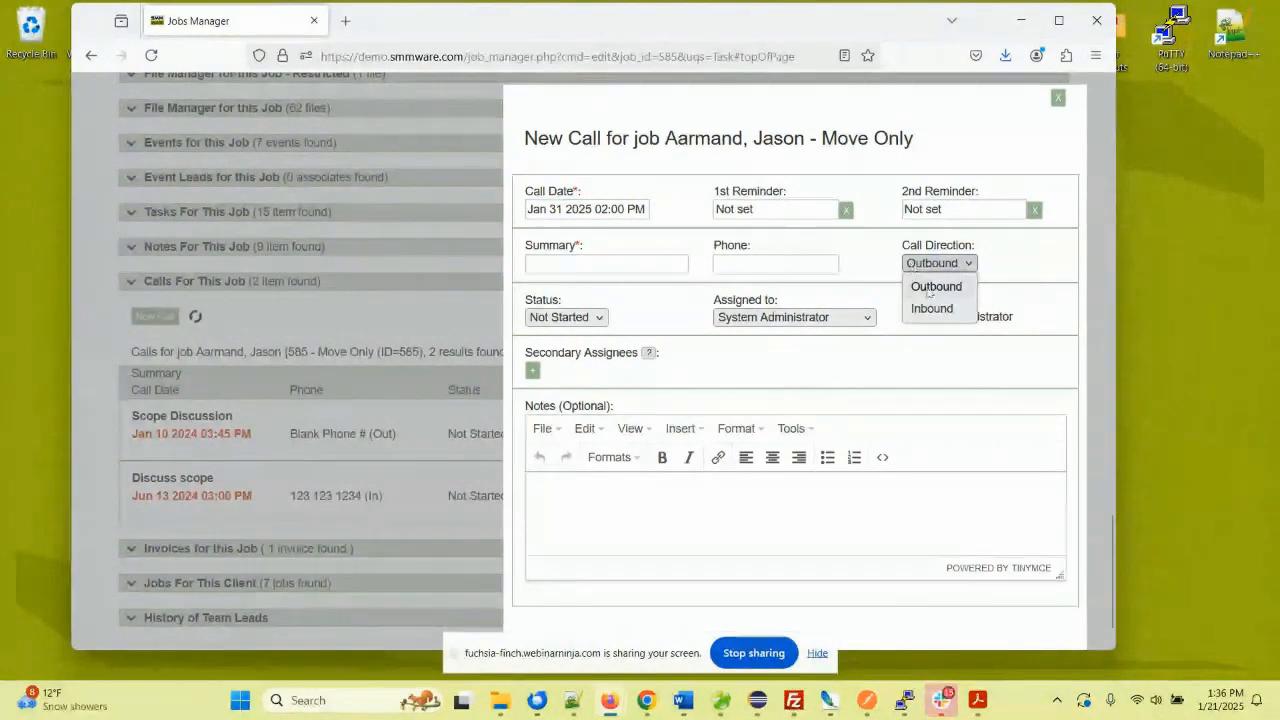
click(684, 293)
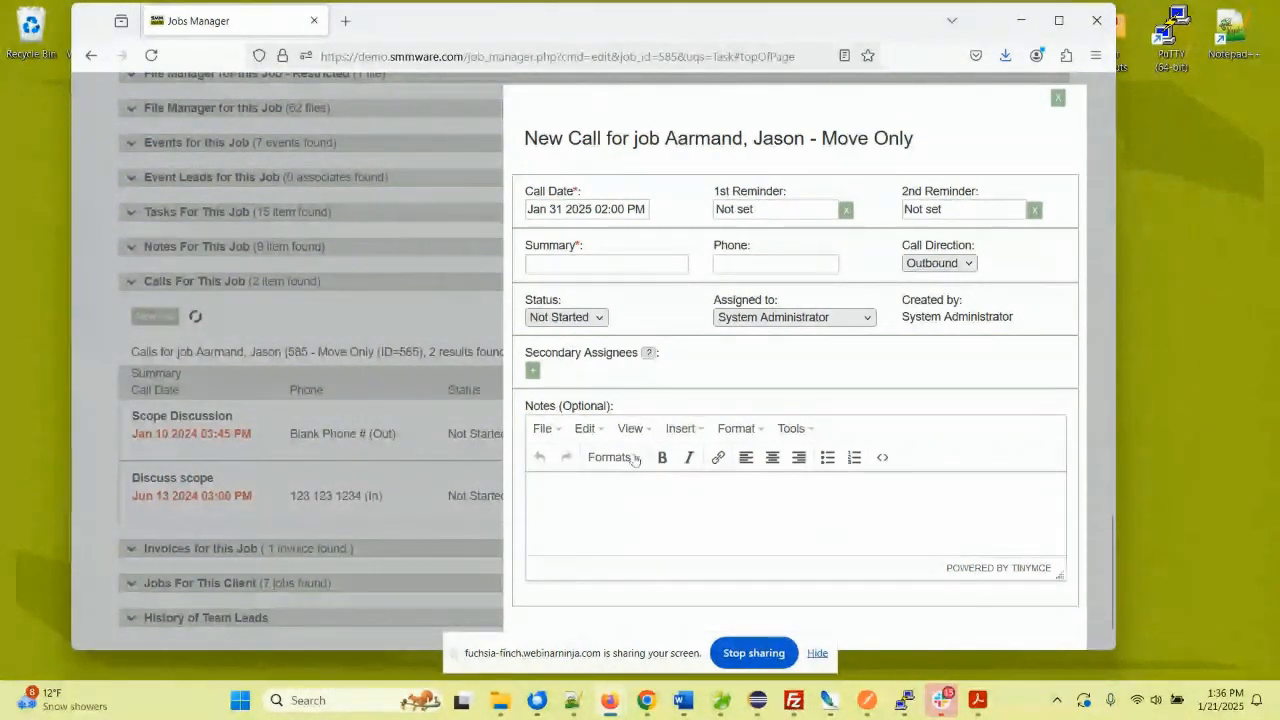
scroll(633, 460, down, 1)
click(582, 592)
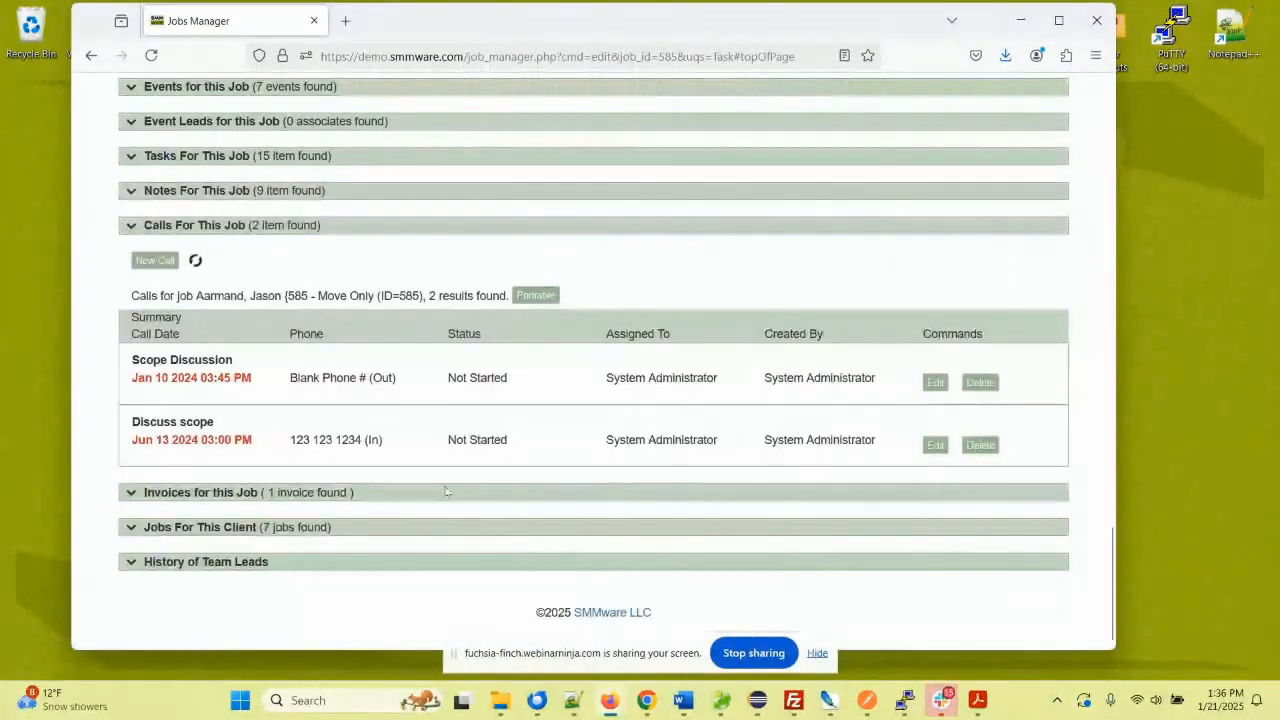
- Collapse the job's calls section and go back to the Daily Snapshot home page
click(132, 226)
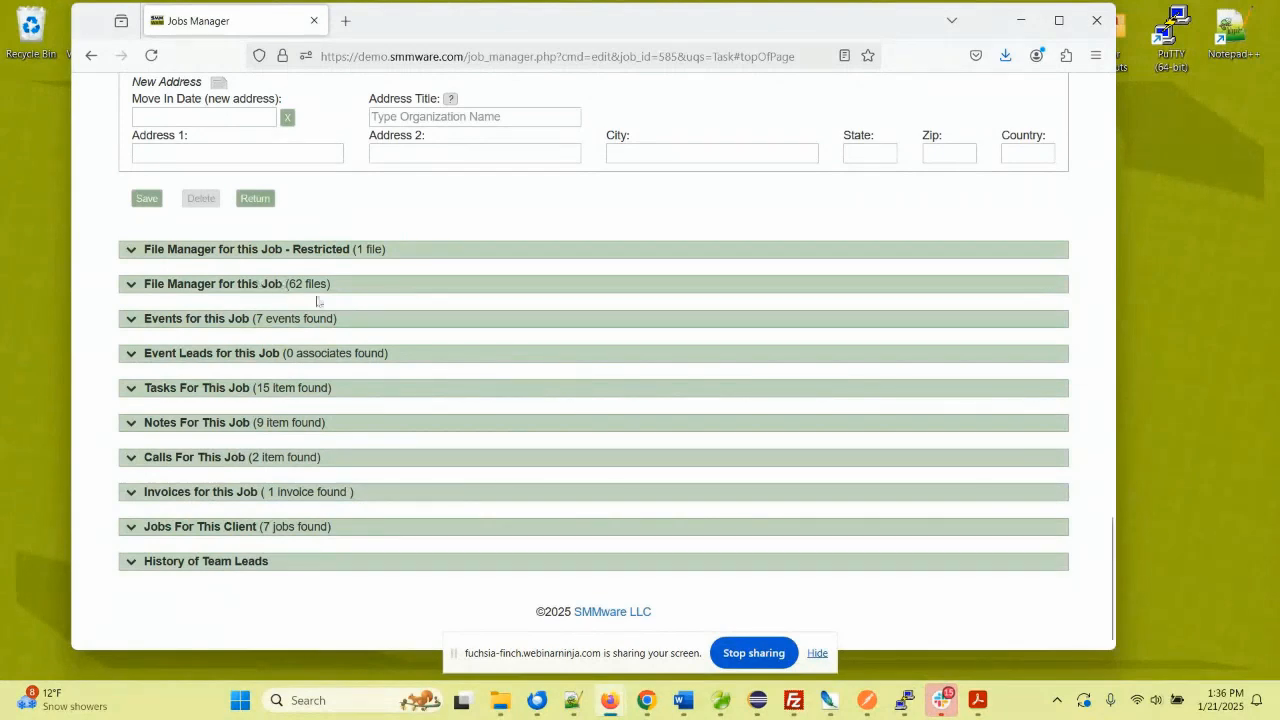
scroll(316, 302, up, 3)
scroll(316, 302, up, 1)
scroll(316, 302, up, 7)
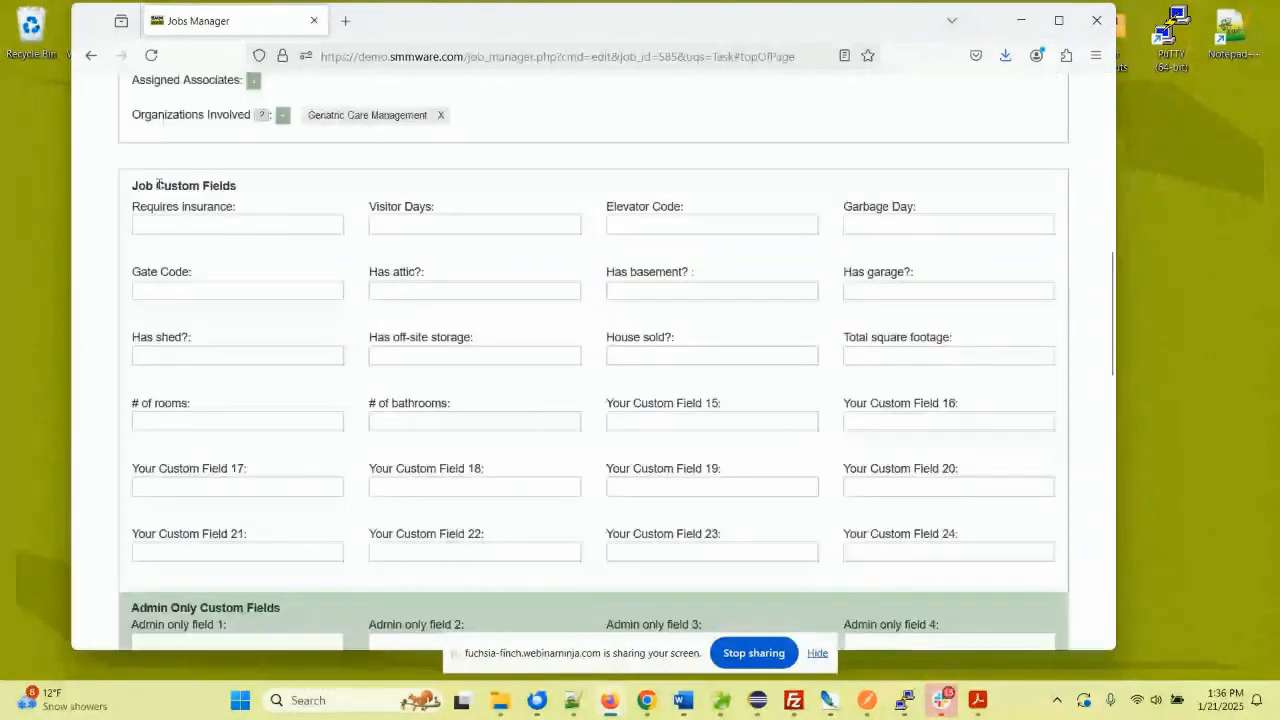
scroll(158, 185, up, 8)
click(136, 200)
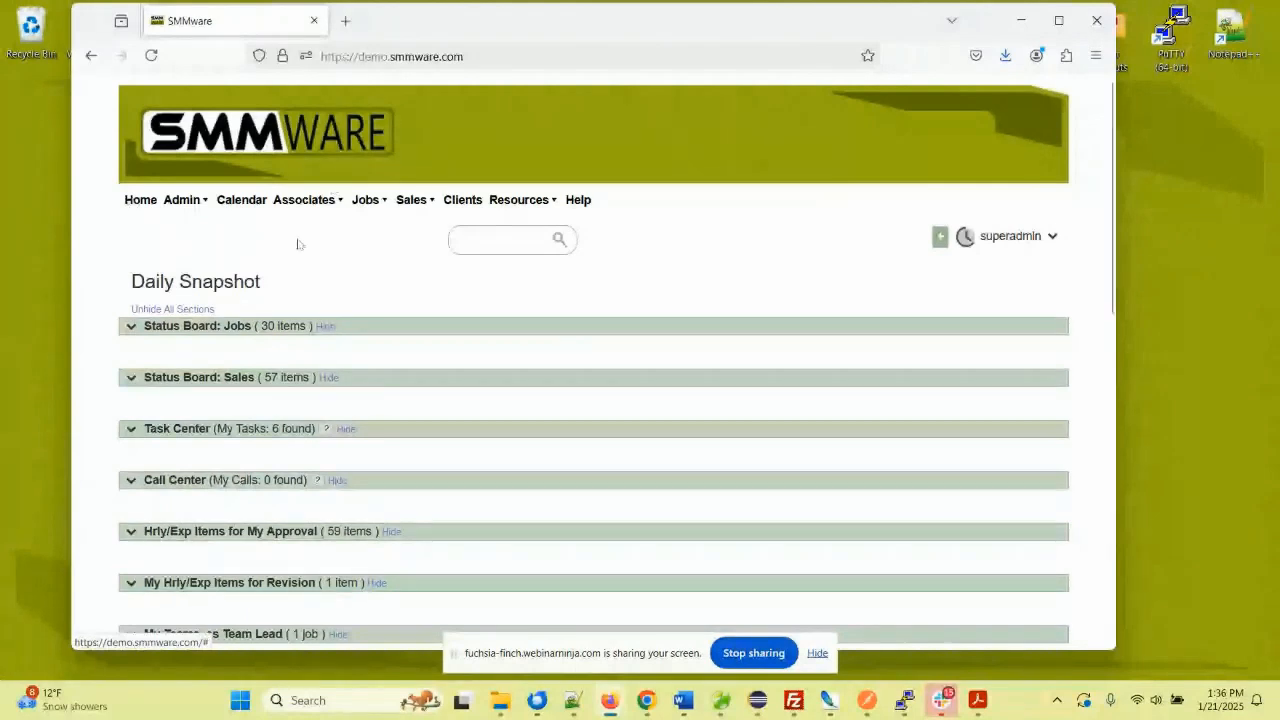
- Expand Status Board: Jobs and check the first note's status choices, leaving it Alert
click(133, 327)
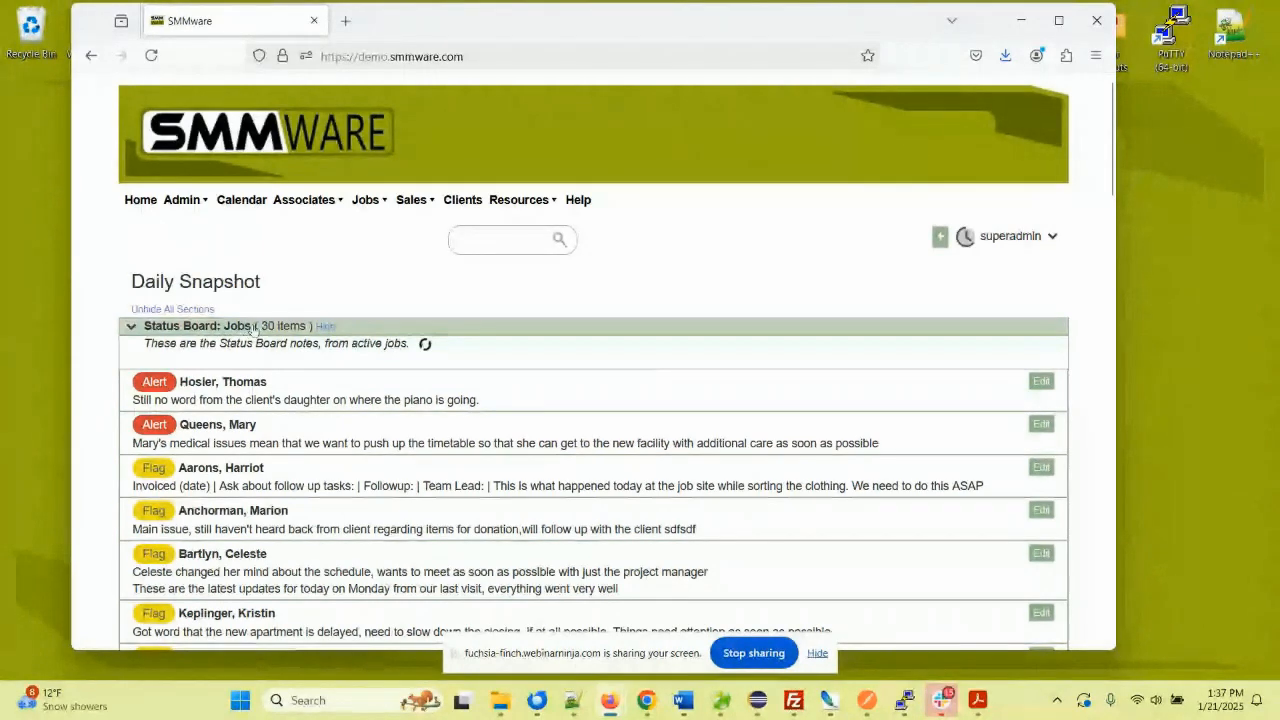
scroll(252, 330, down, 2)
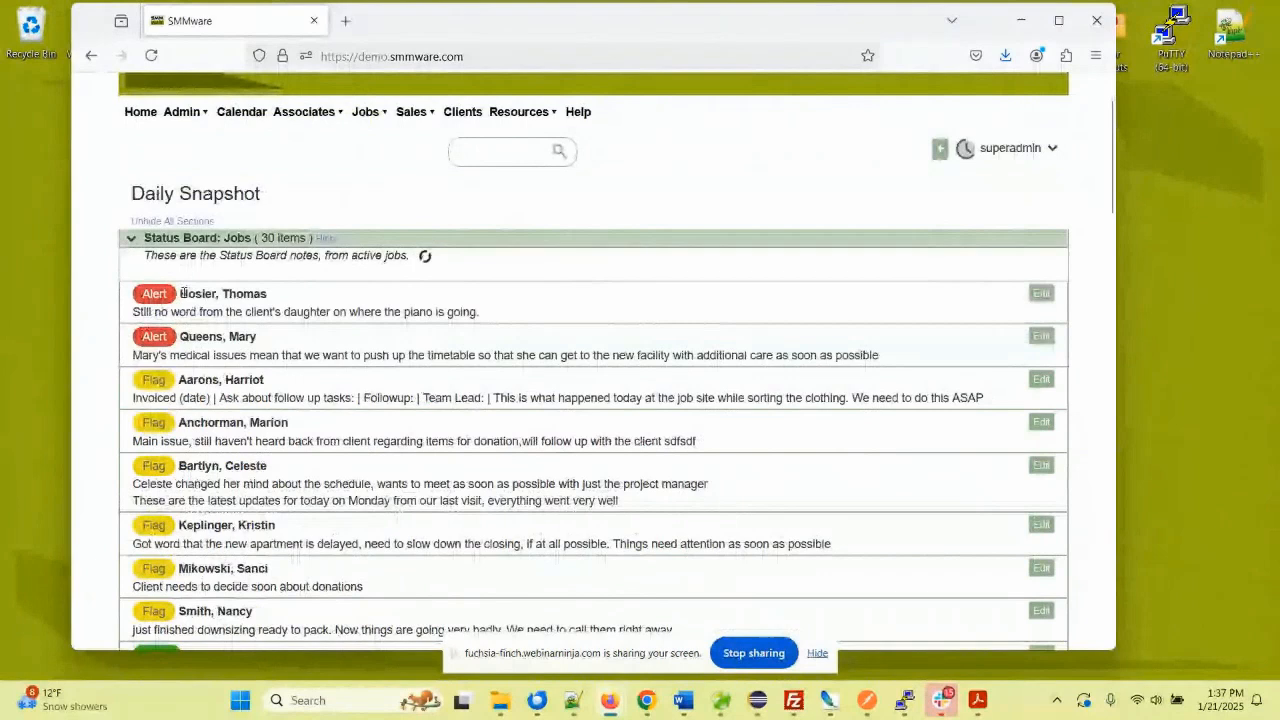
click(170, 294)
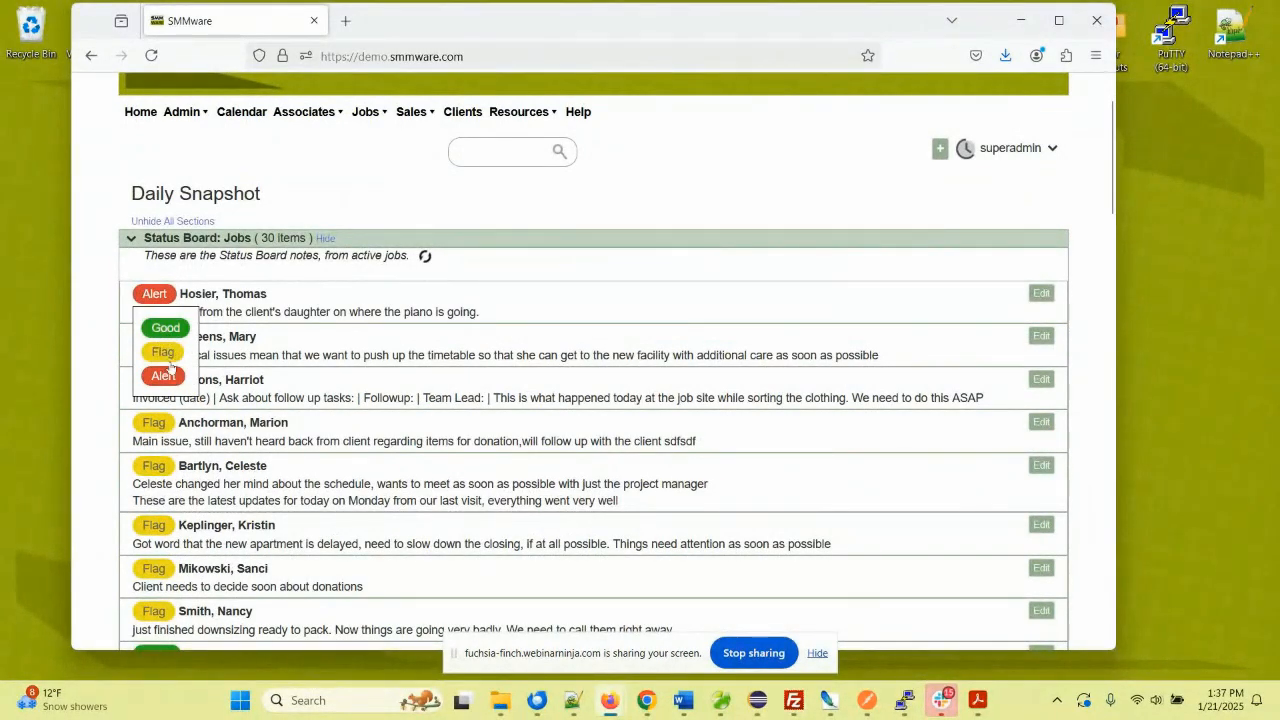
click(106, 346)
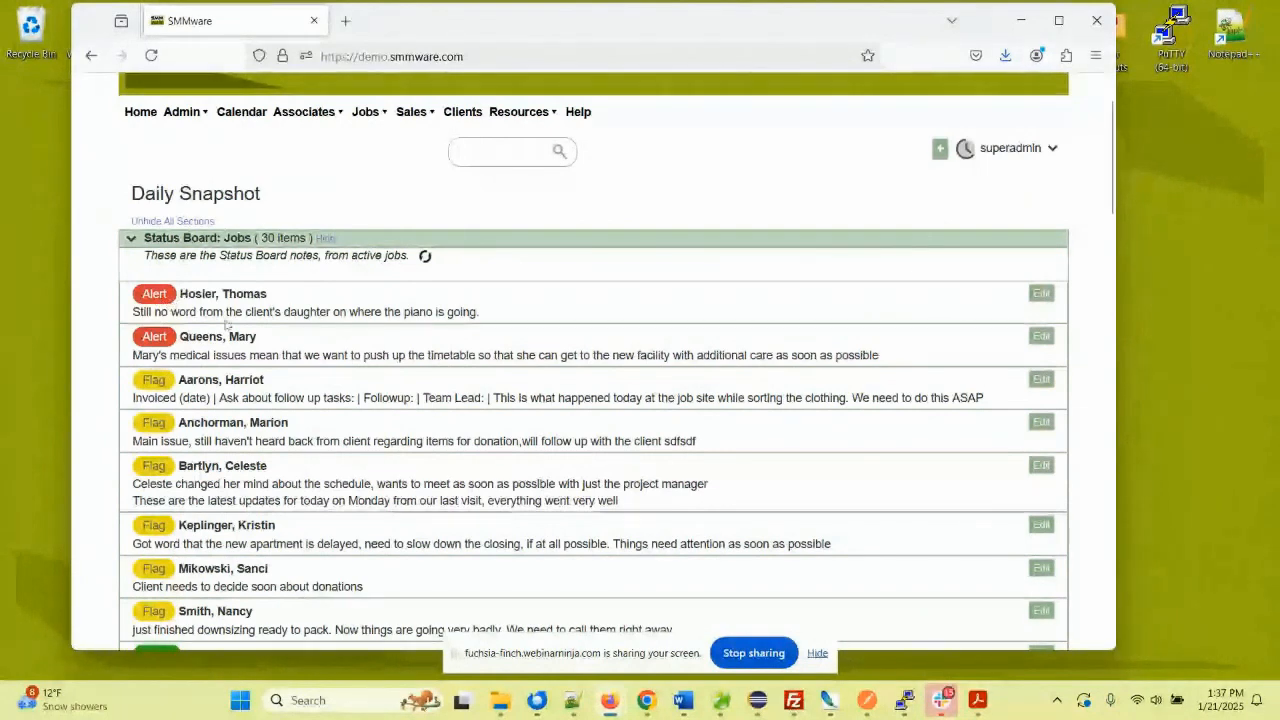
- Append 'sfsdffds' to the top Alert job note and click away to save it
click(245, 314)
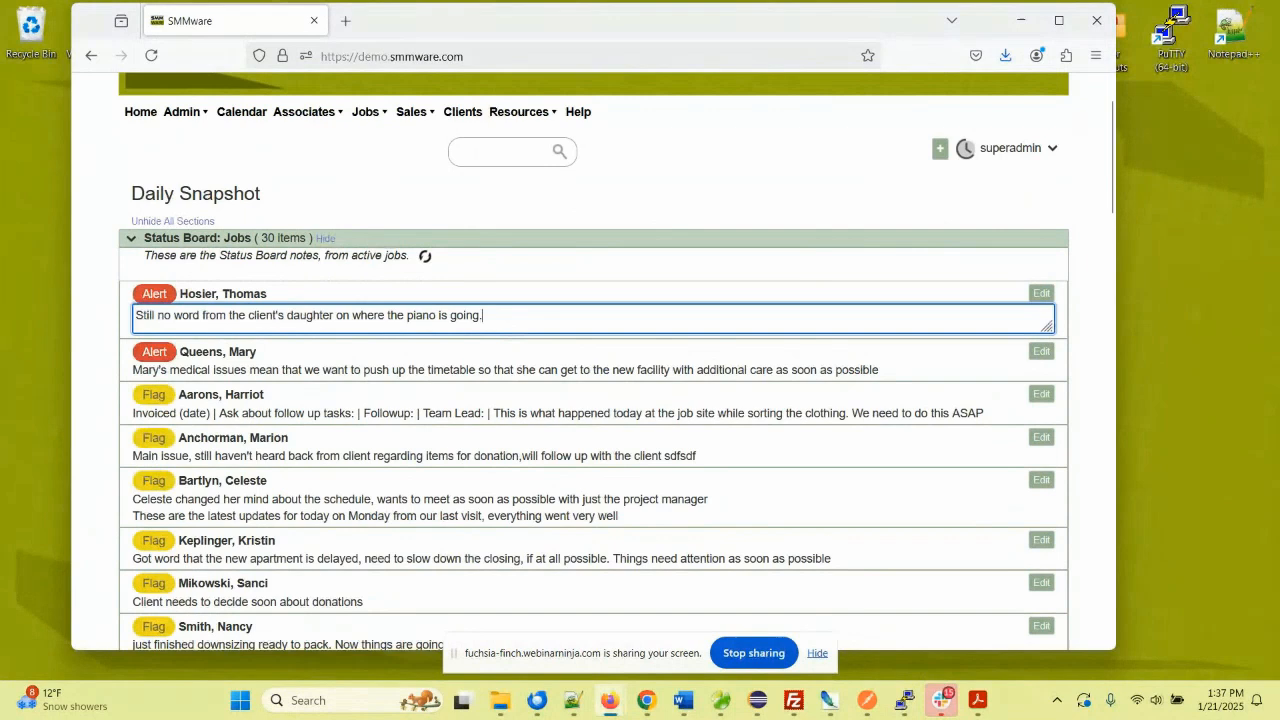
text(sfsd)
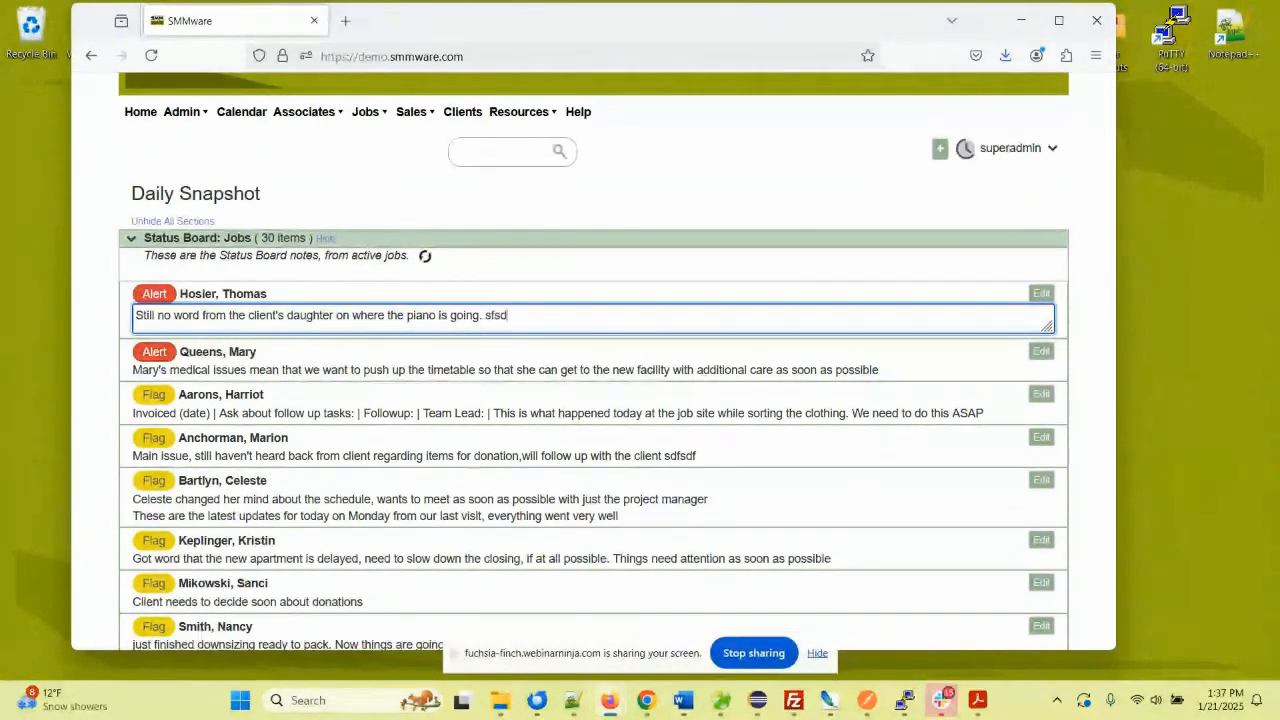
text(ffds)
click(103, 266)
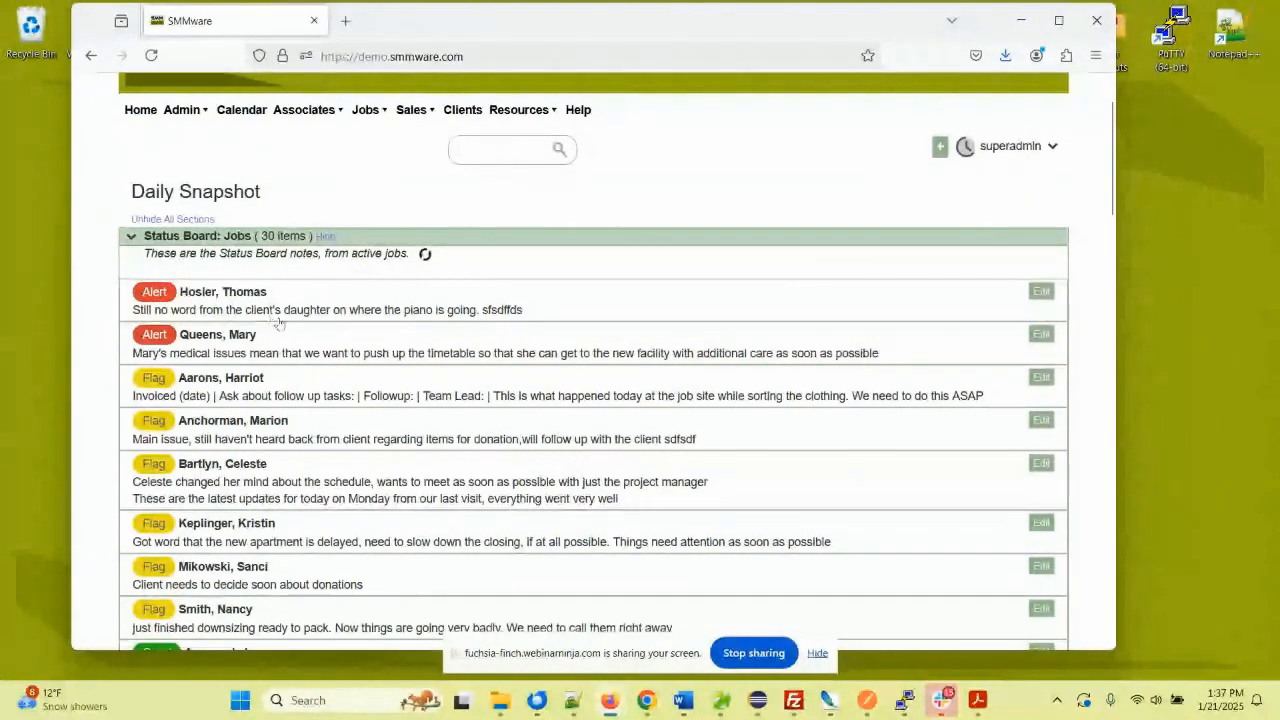
scroll(258, 424, down, 3)
scroll(258, 424, down, 2)
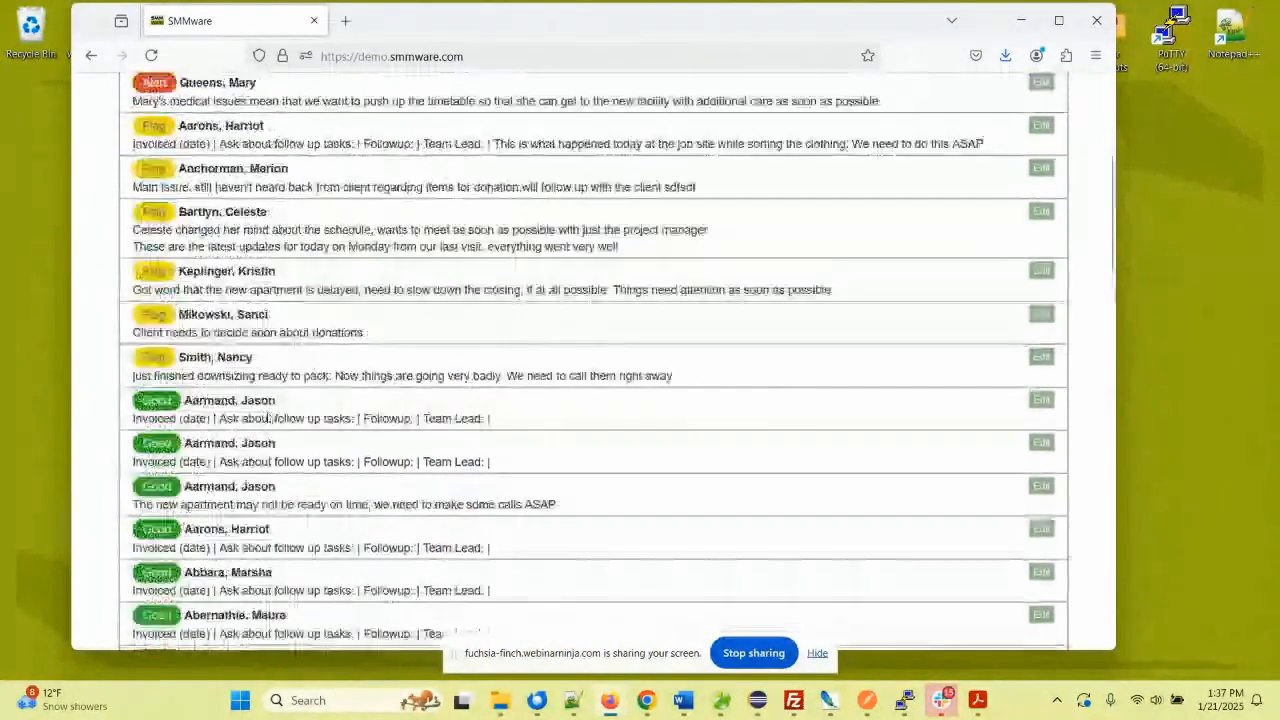
scroll(367, 255, up, 5)
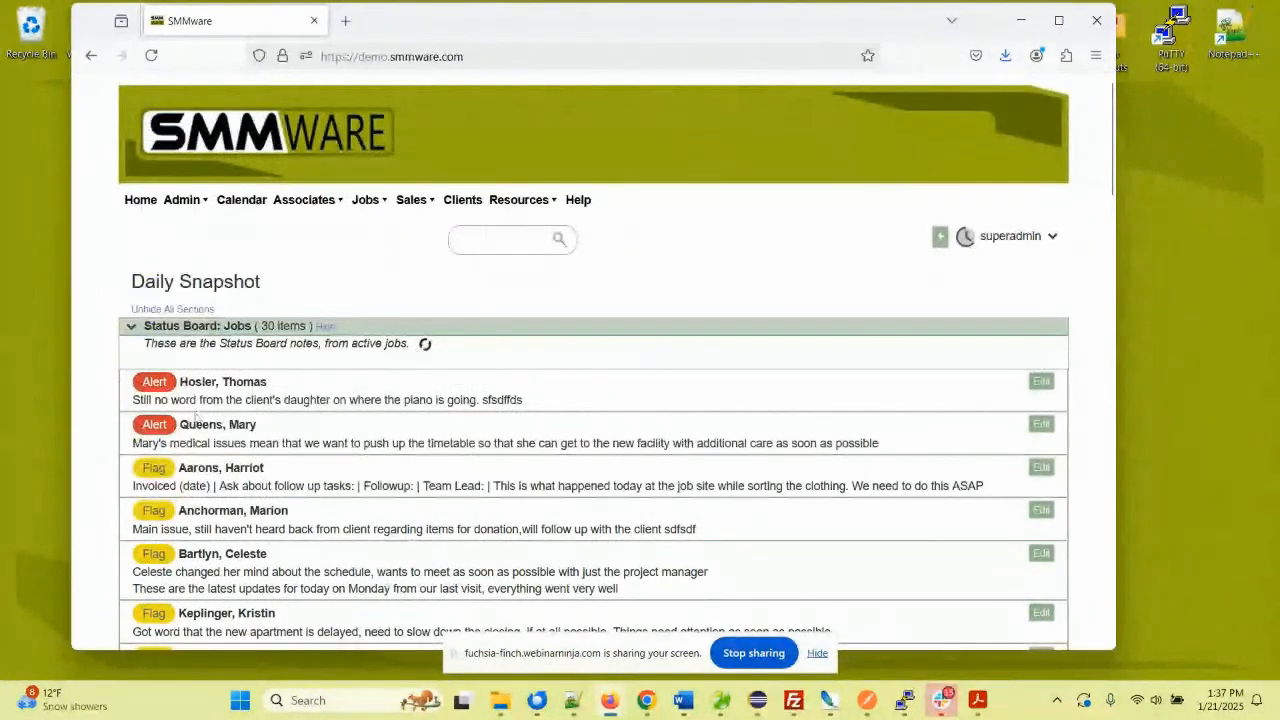
- Collapse the Jobs board, expand Sales, and view the first lead's status choices without changing them
click(133, 328)
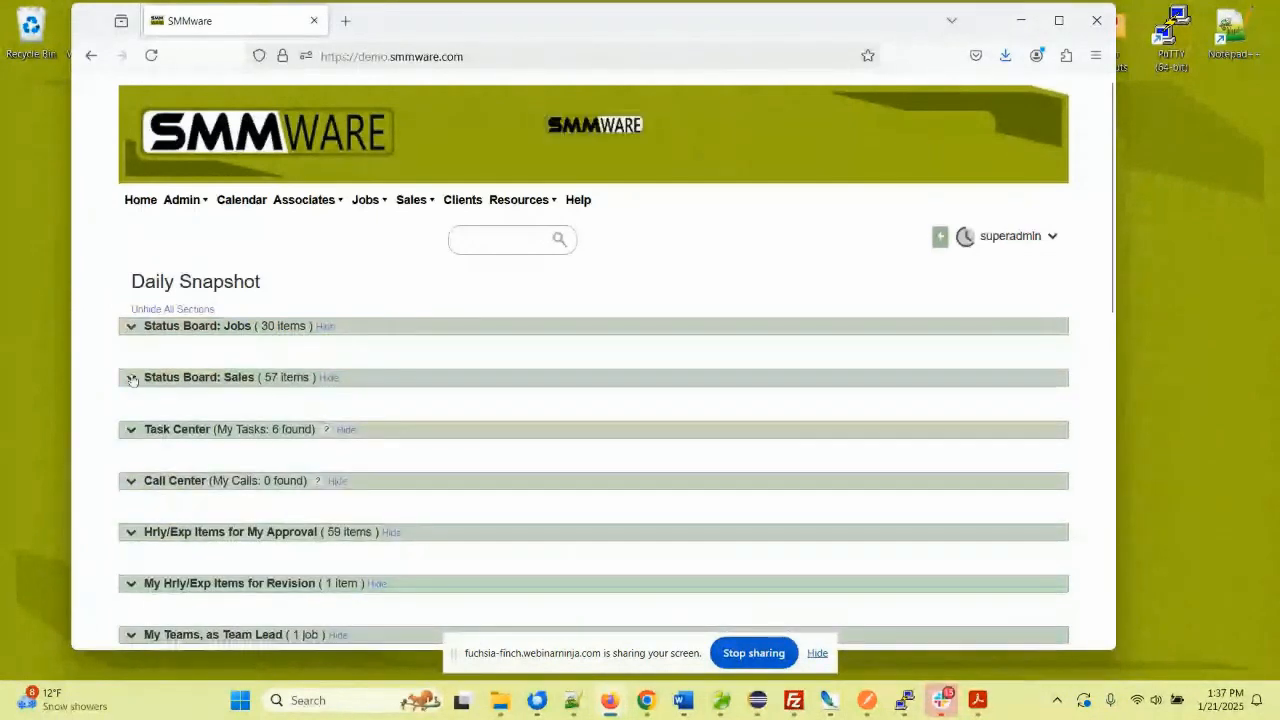
click(131, 378)
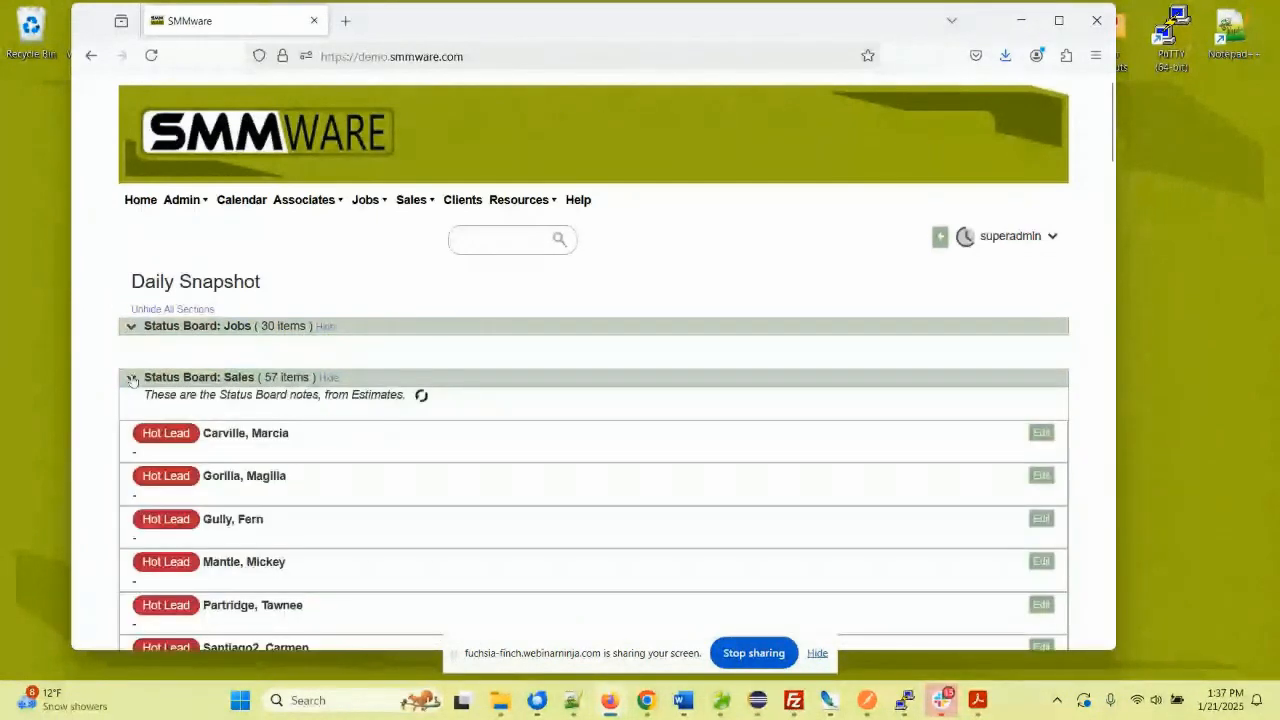
scroll(307, 372, down, 2)
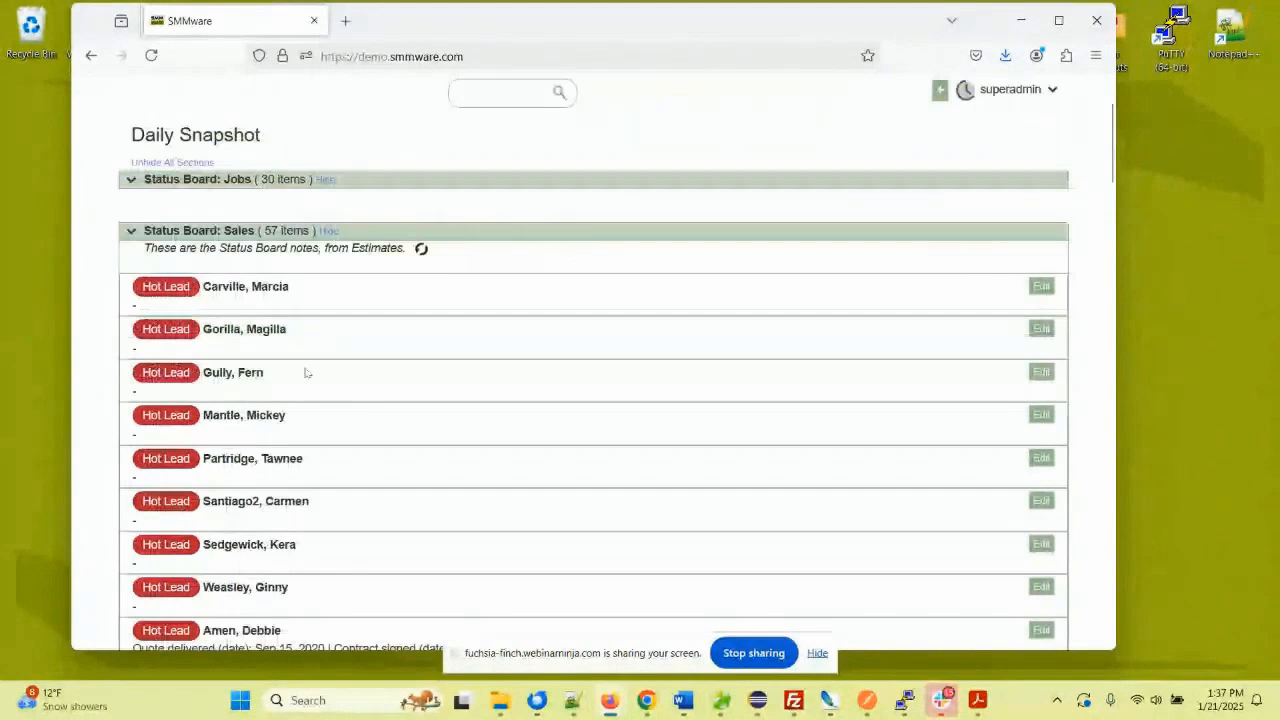
scroll(307, 372, down, 1)
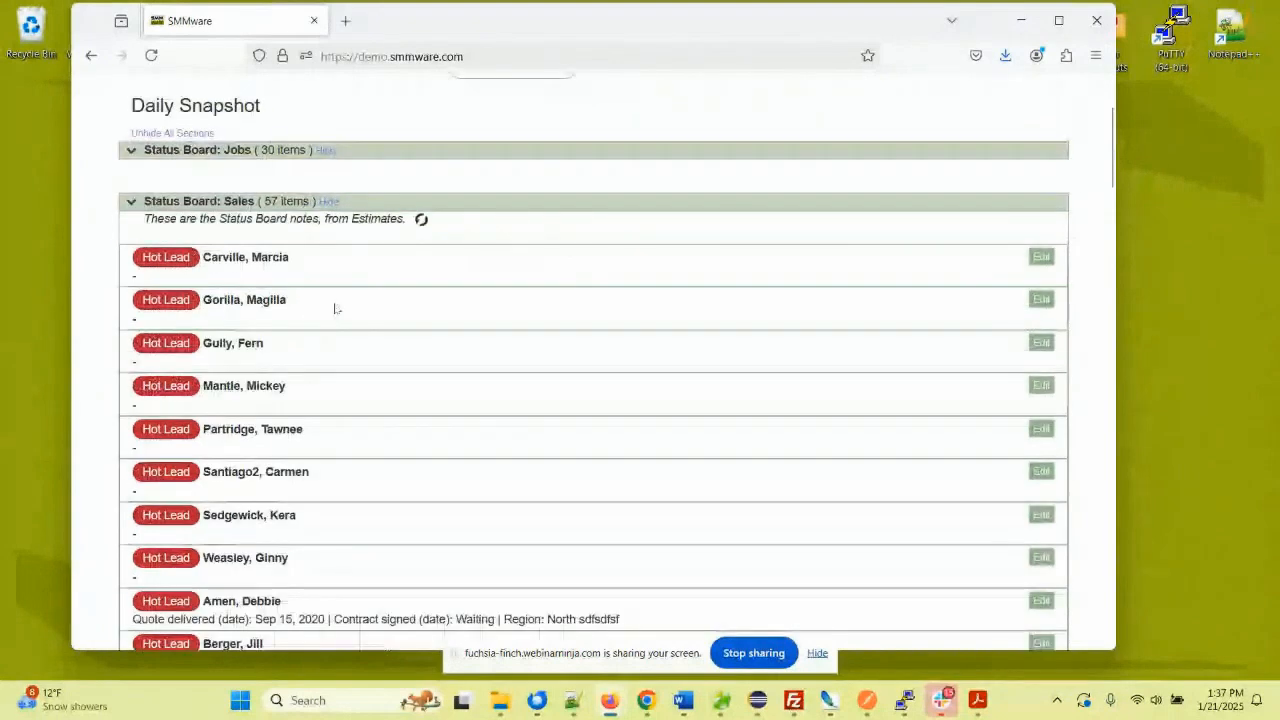
click(190, 258)
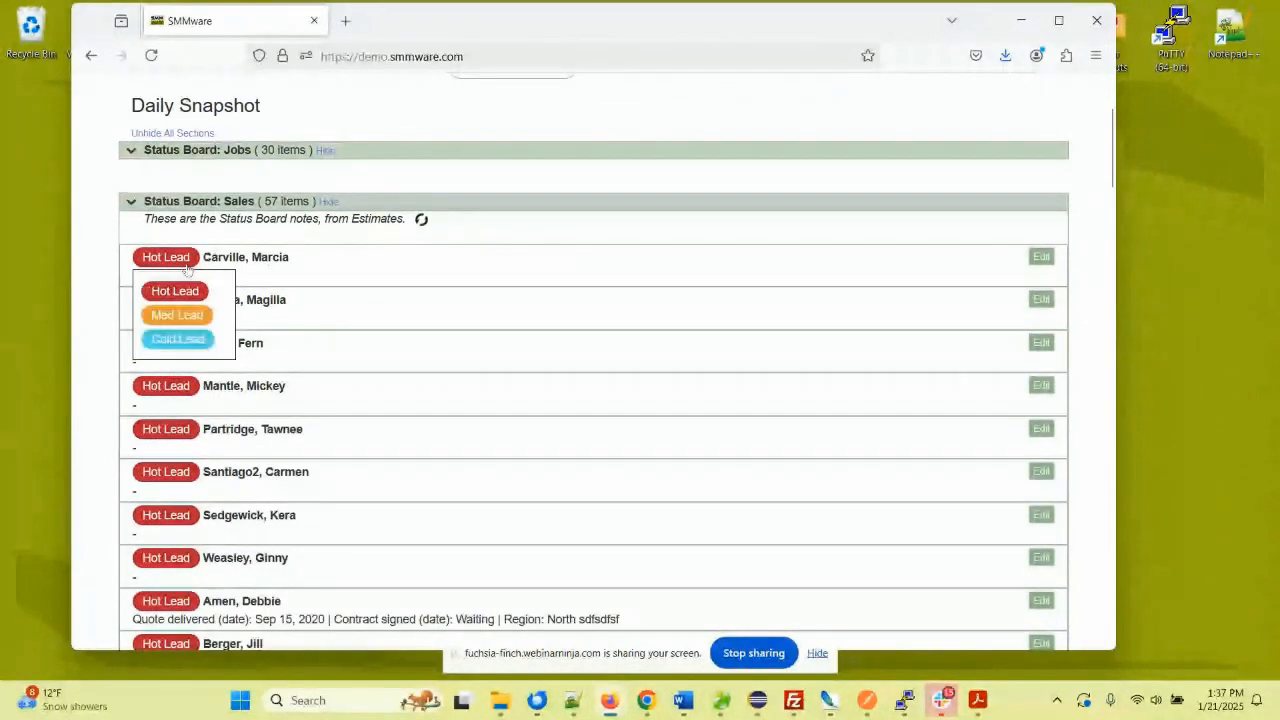
click(103, 306)
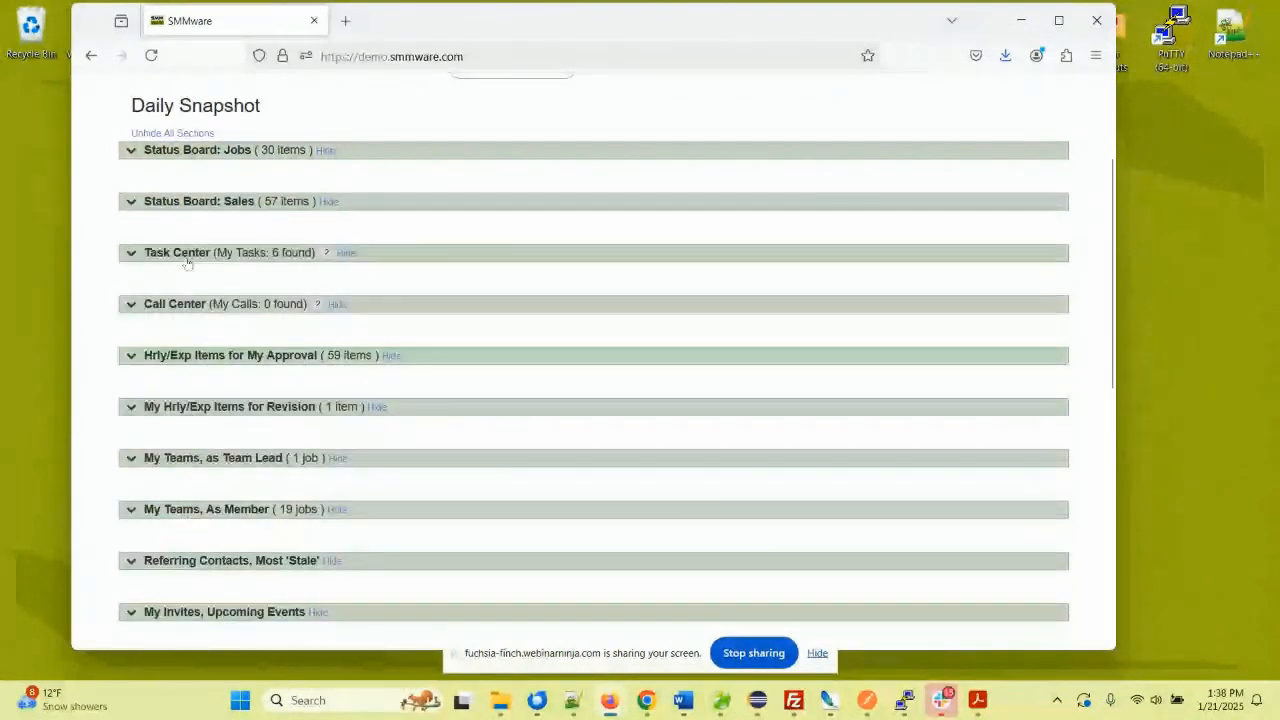
click(180, 253)
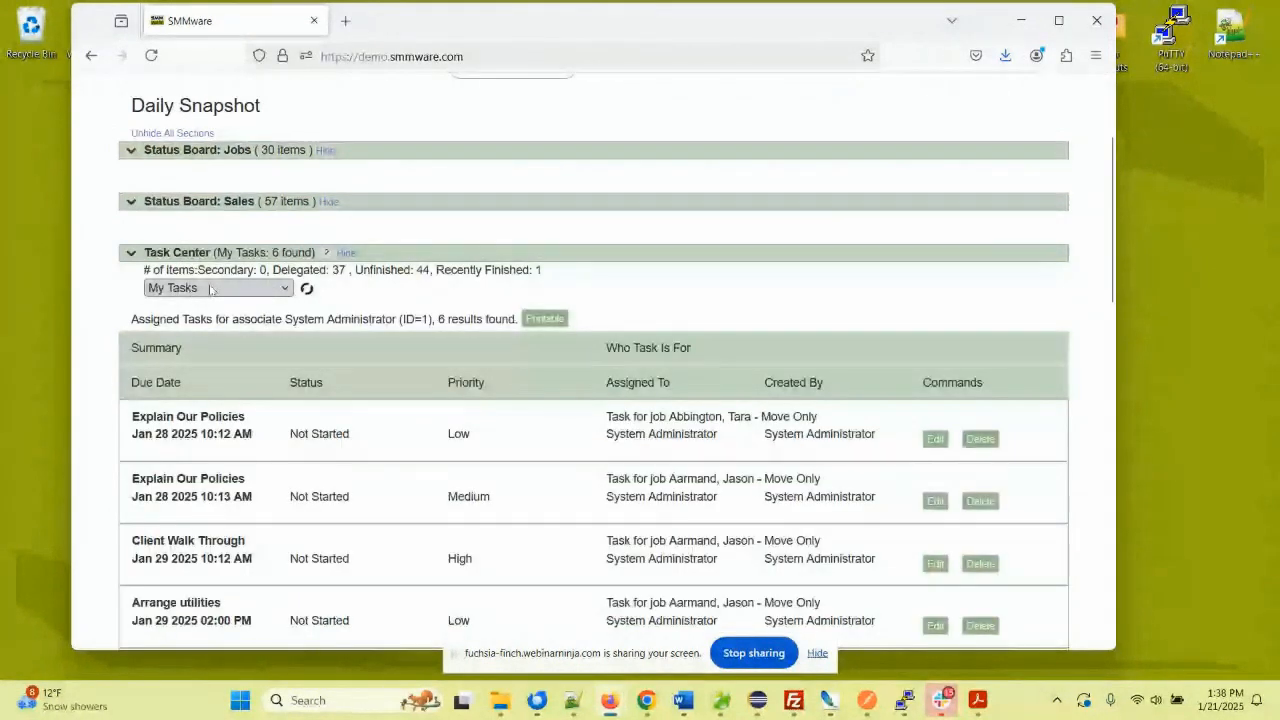
click(210, 289)
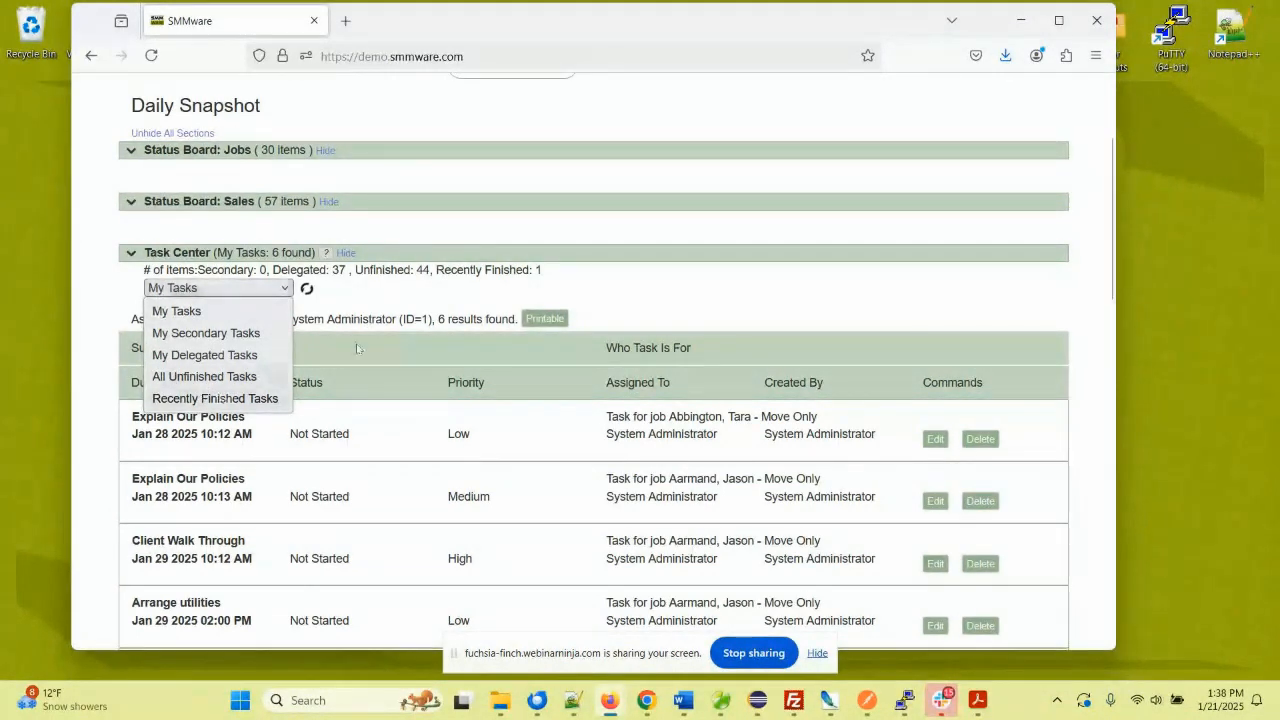
click(362, 316)
click(133, 252)
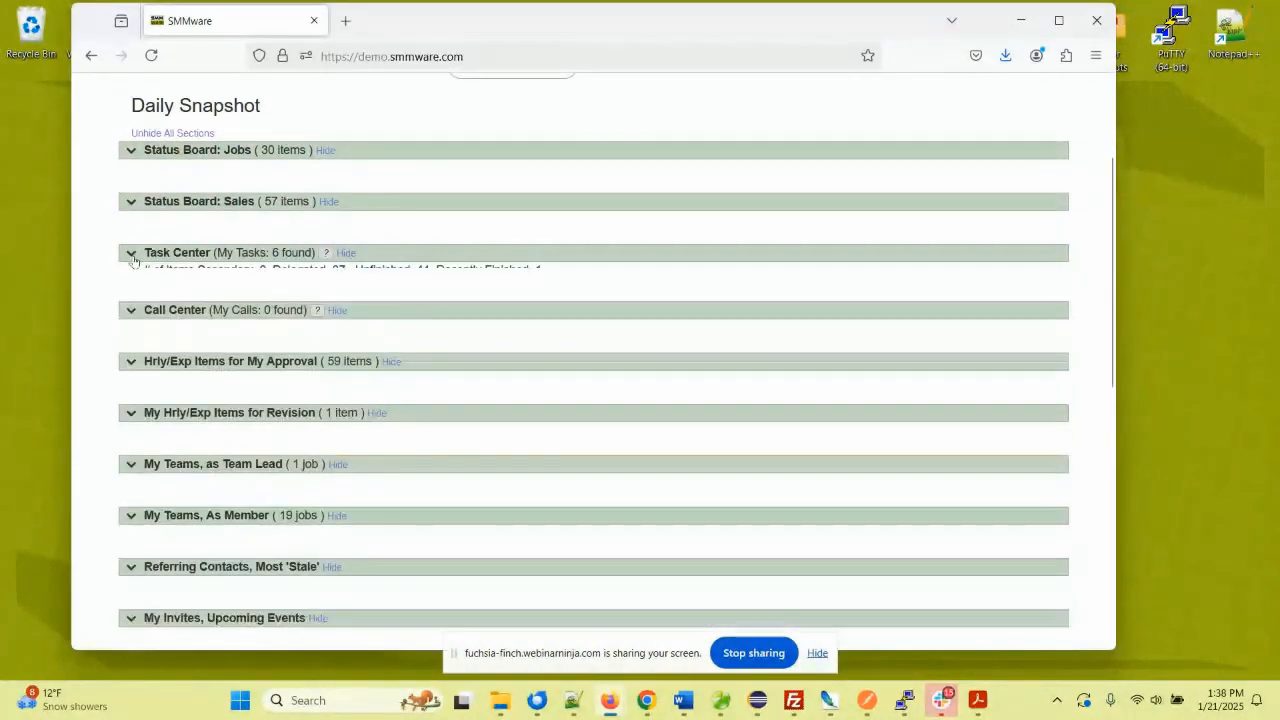
click(132, 305)
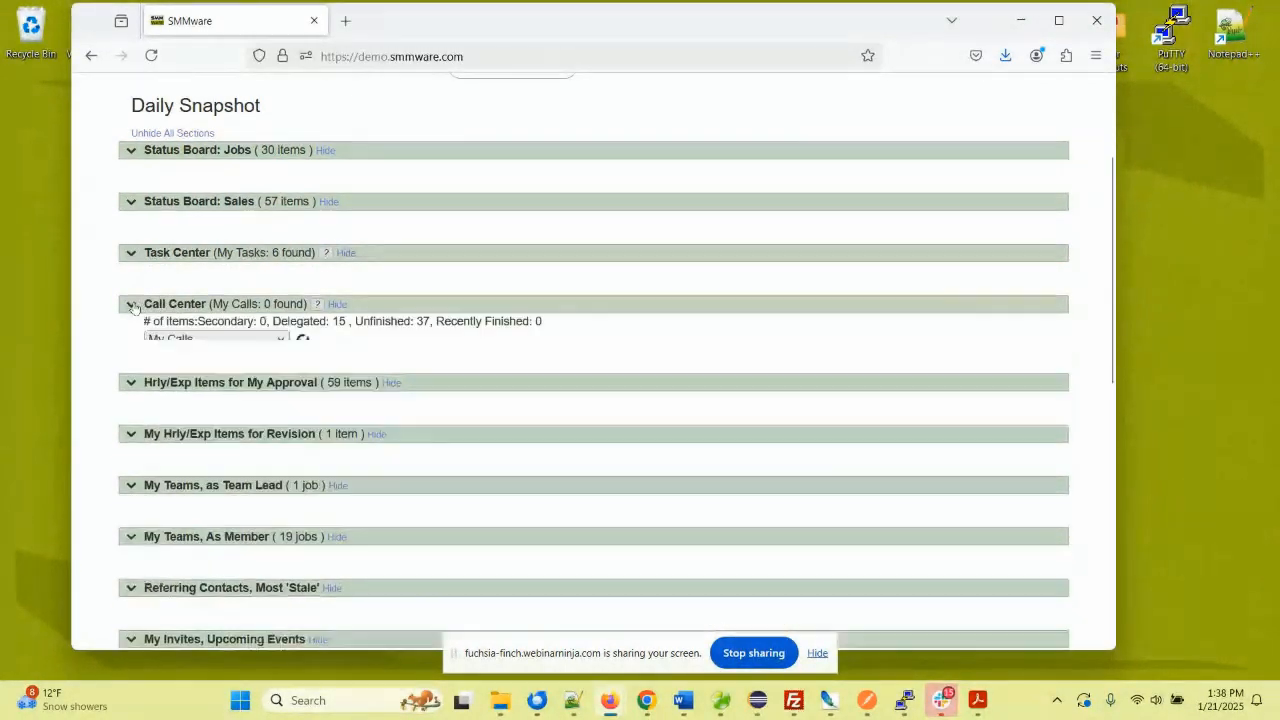
click(176, 339)
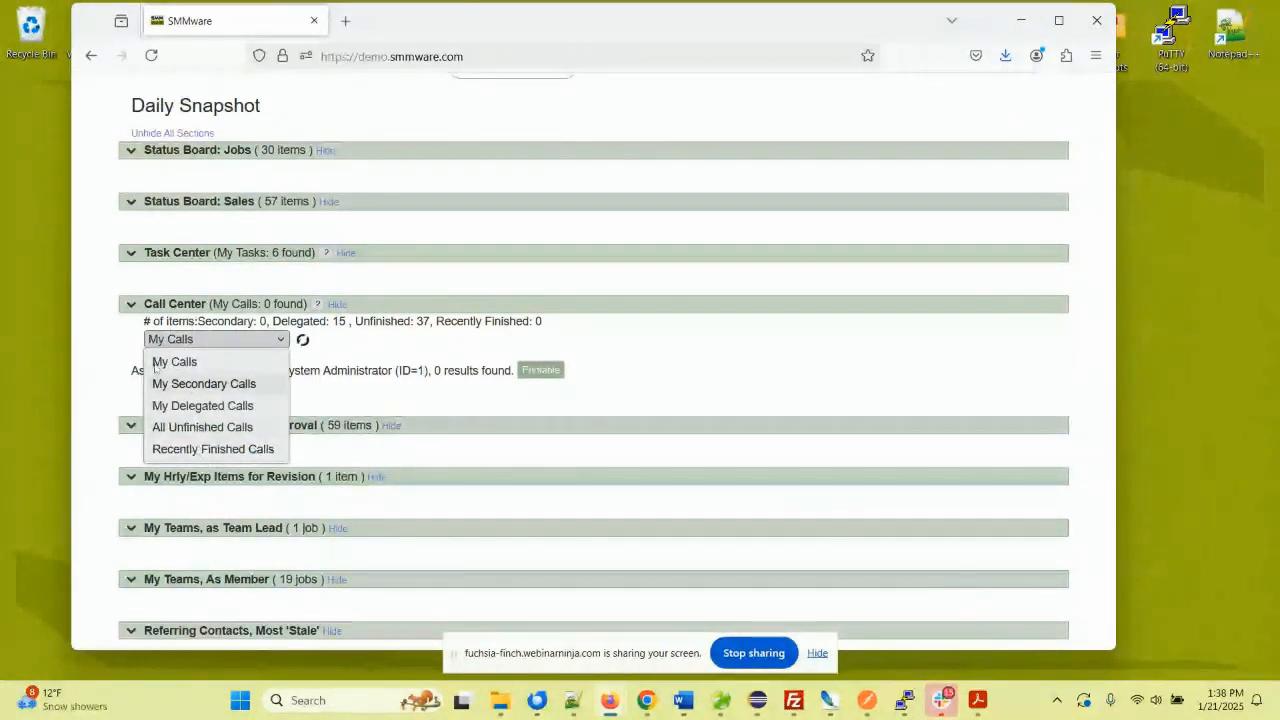
click(104, 314)
click(130, 306)
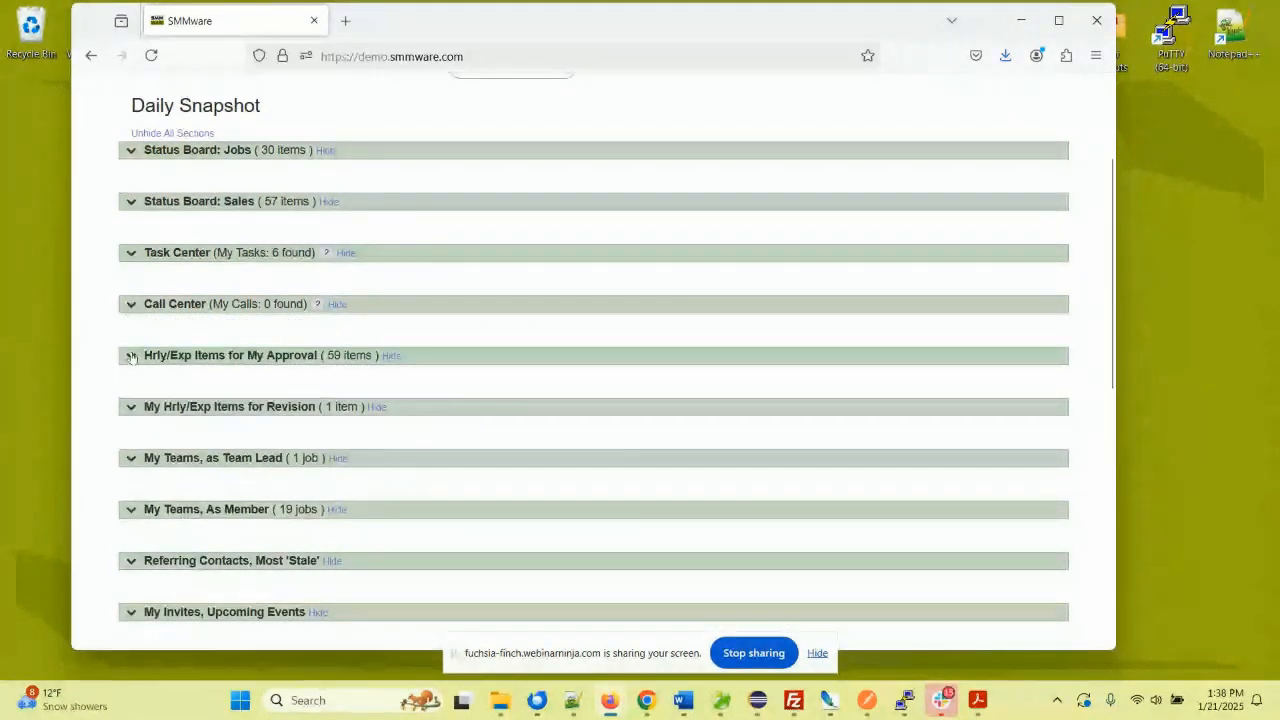
click(131, 358)
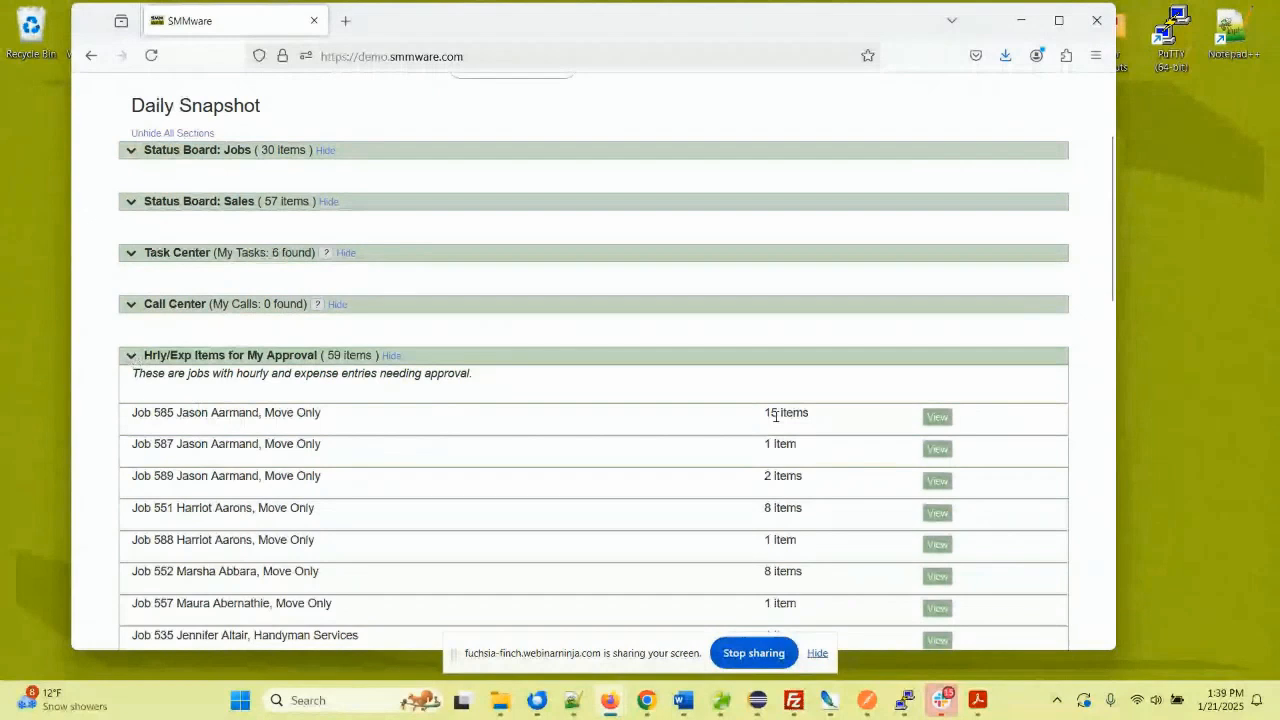
click(131, 357)
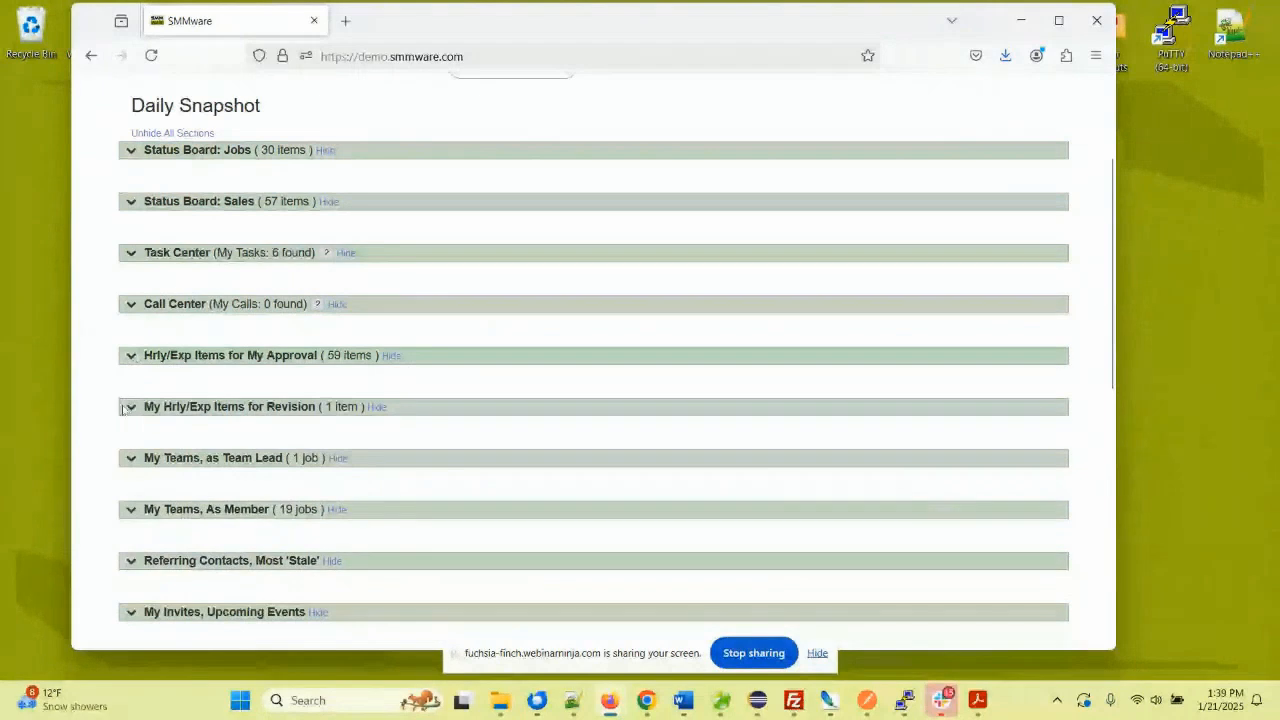
click(129, 408)
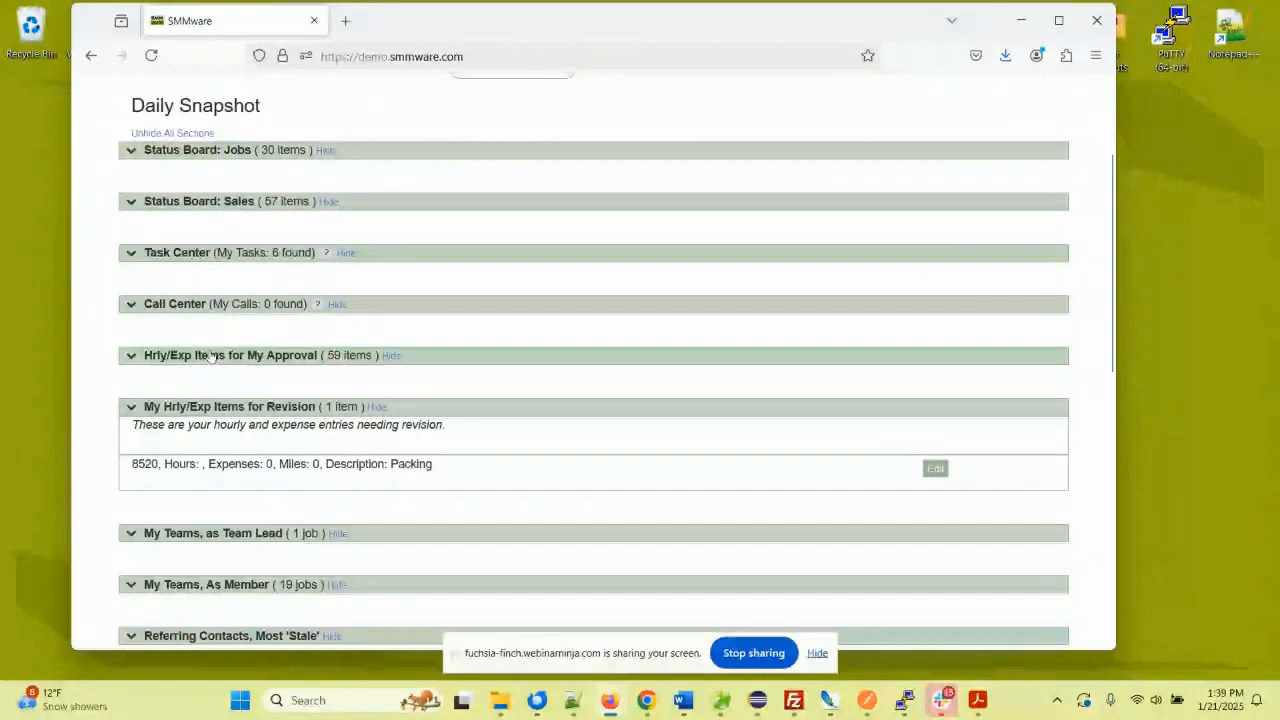
click(146, 412)
scroll(149, 423, down, 1)
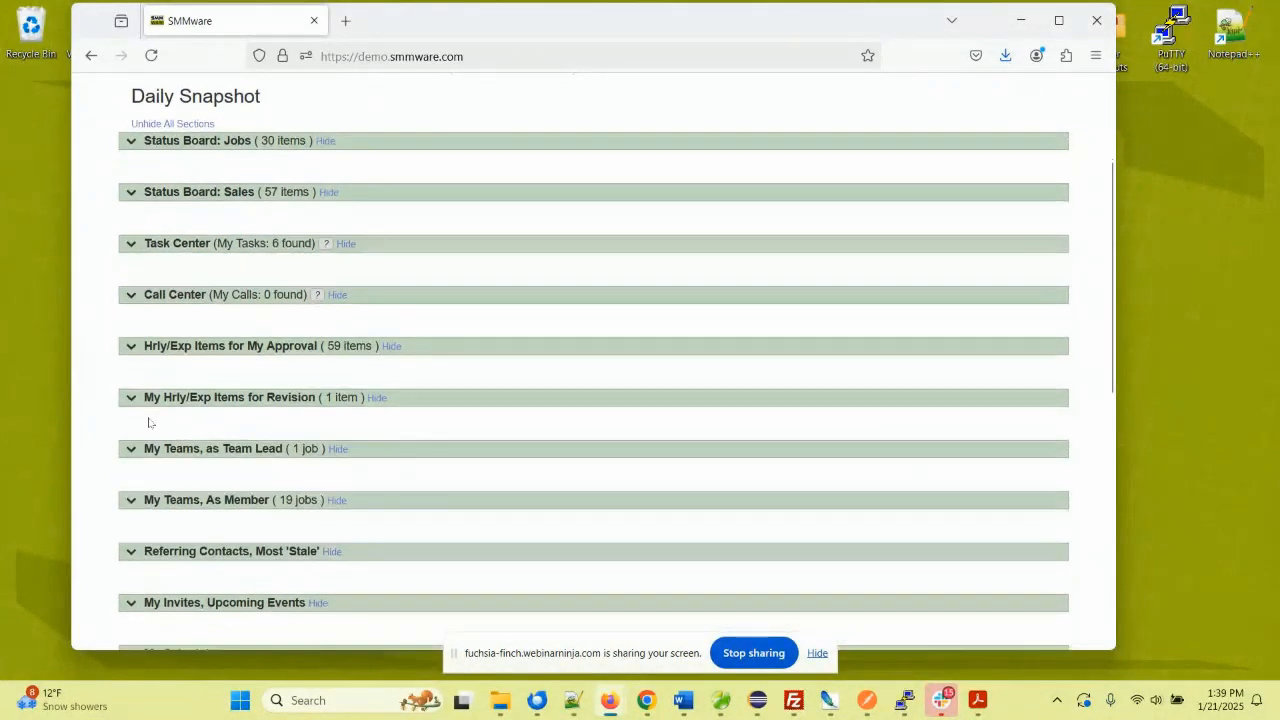
scroll(148, 422, down, 3)
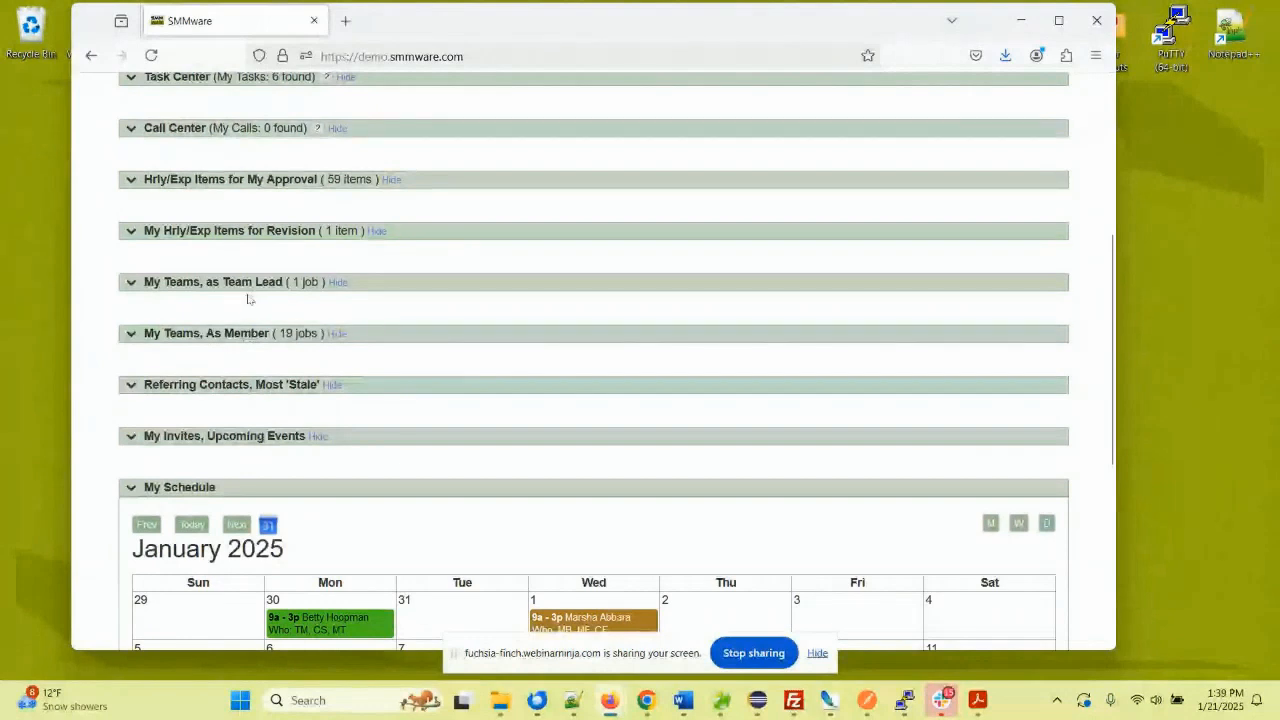
- Expand Referring Contacts and change the first contact's last-contacted date to January 21, 2025
click(131, 390)
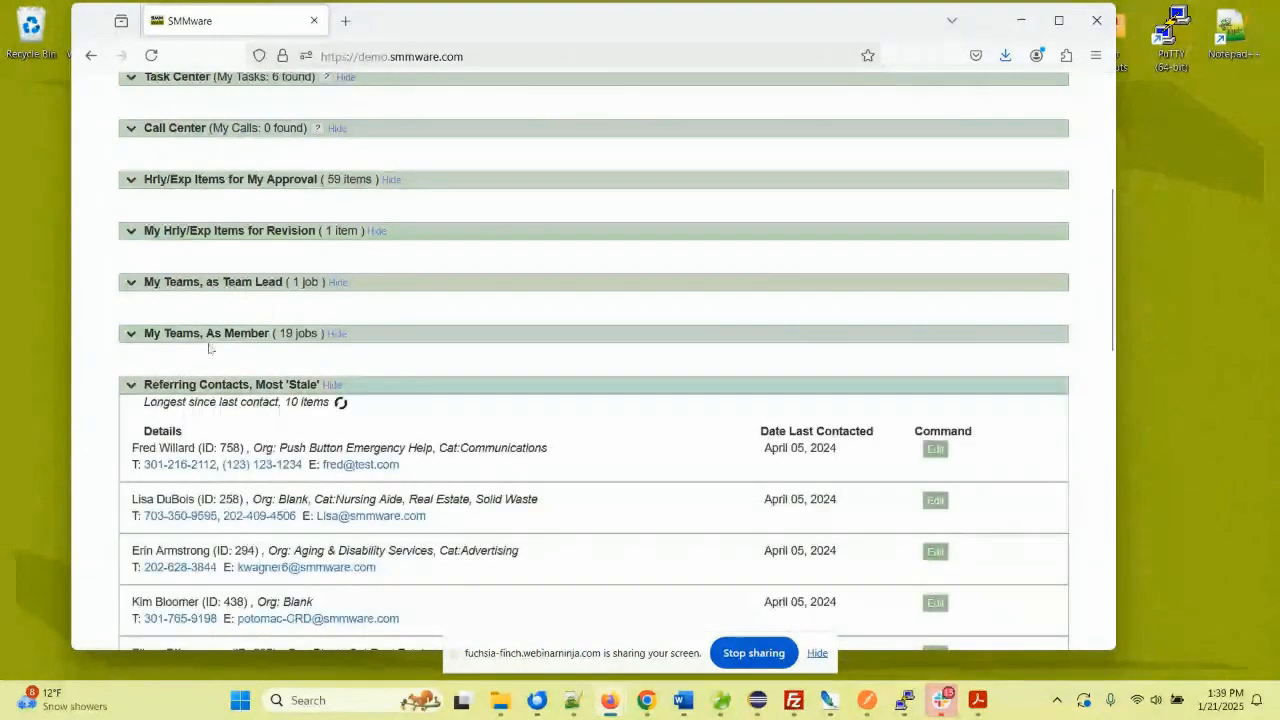
scroll(210, 348, down, 3)
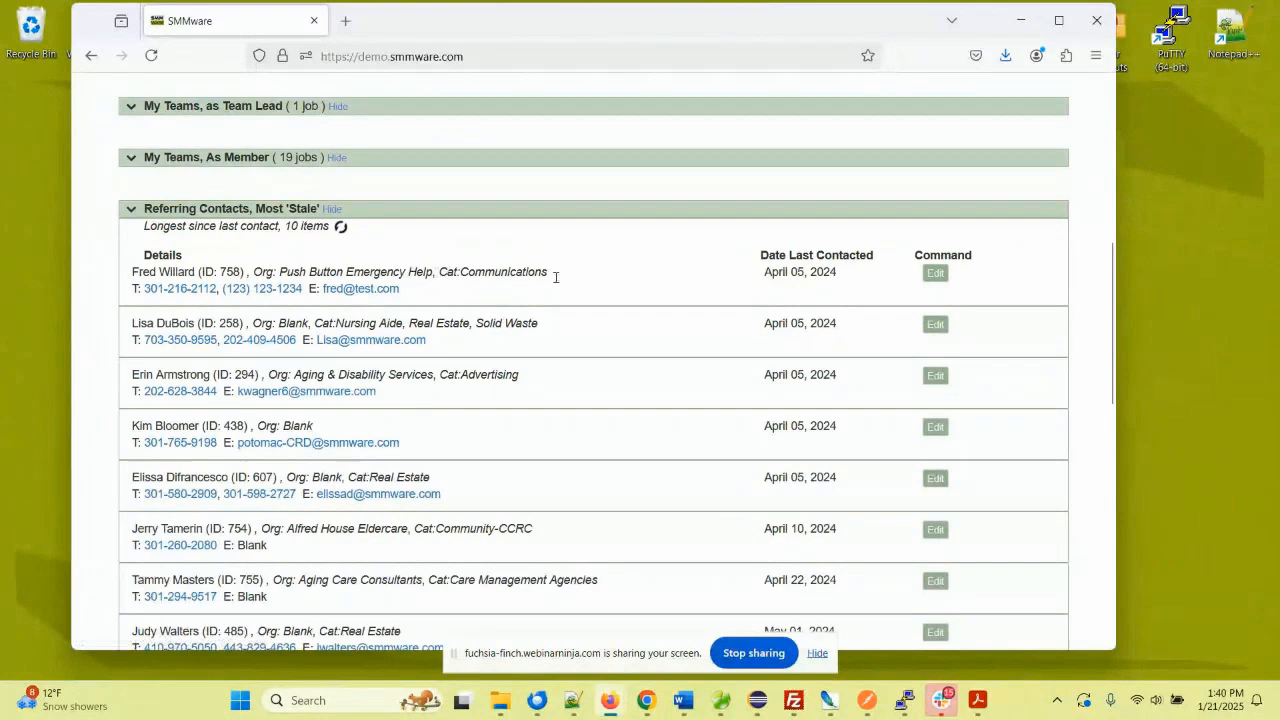
click(791, 273)
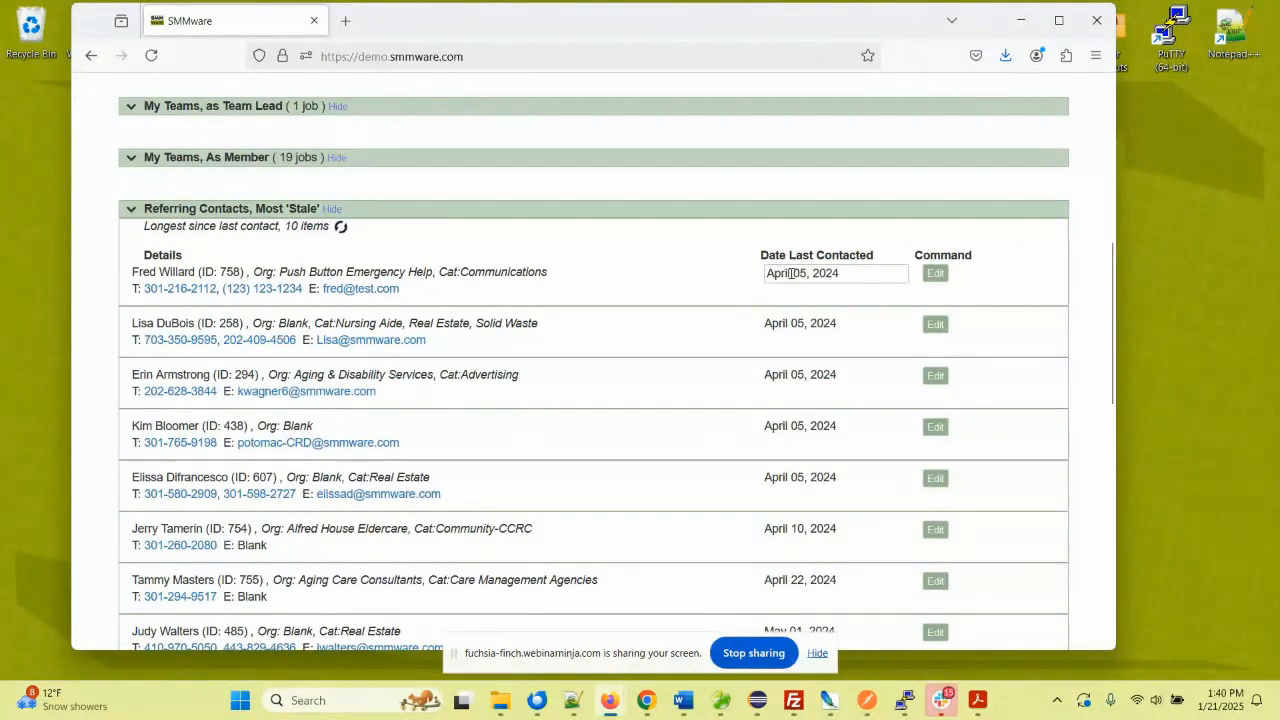
click(791, 273)
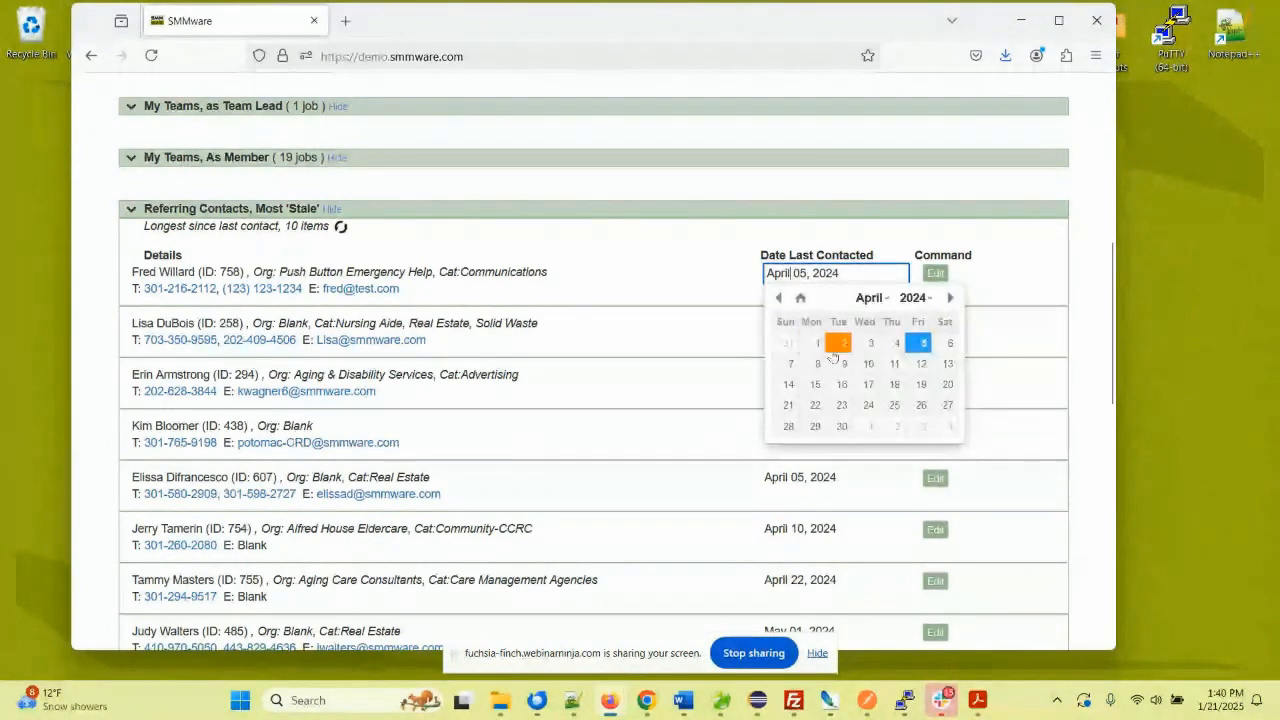
click(800, 297)
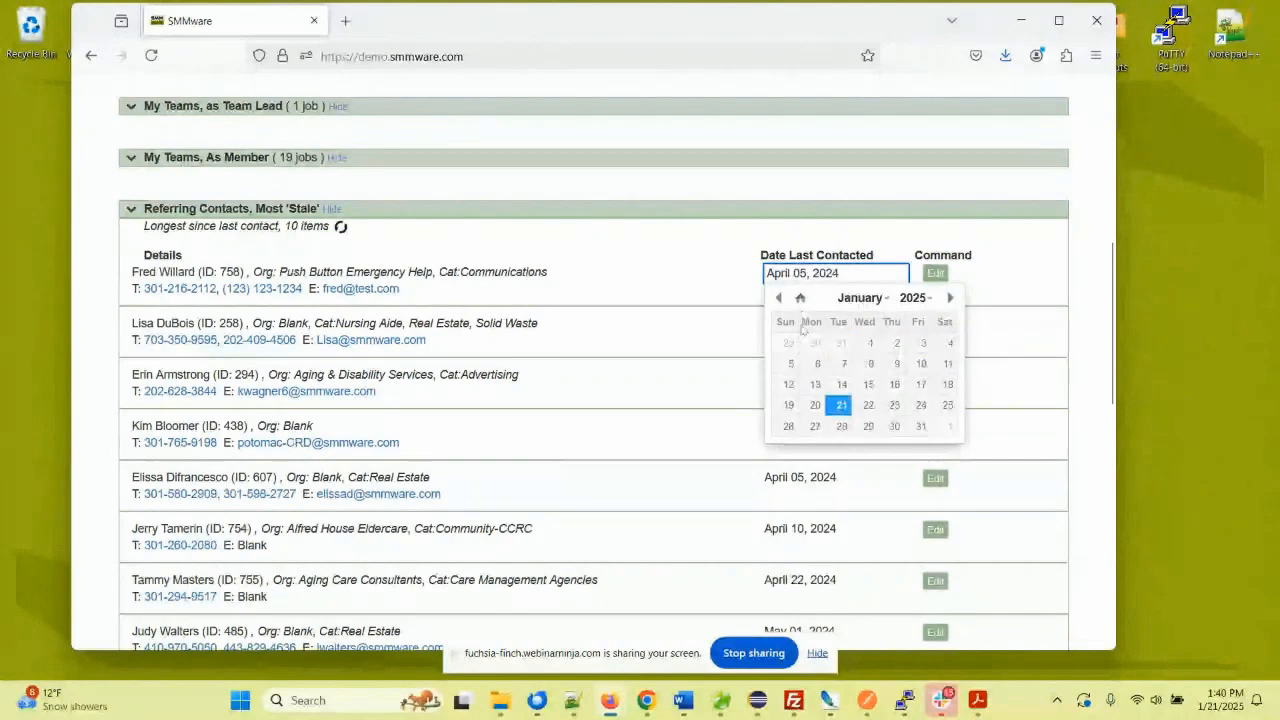
click(839, 405)
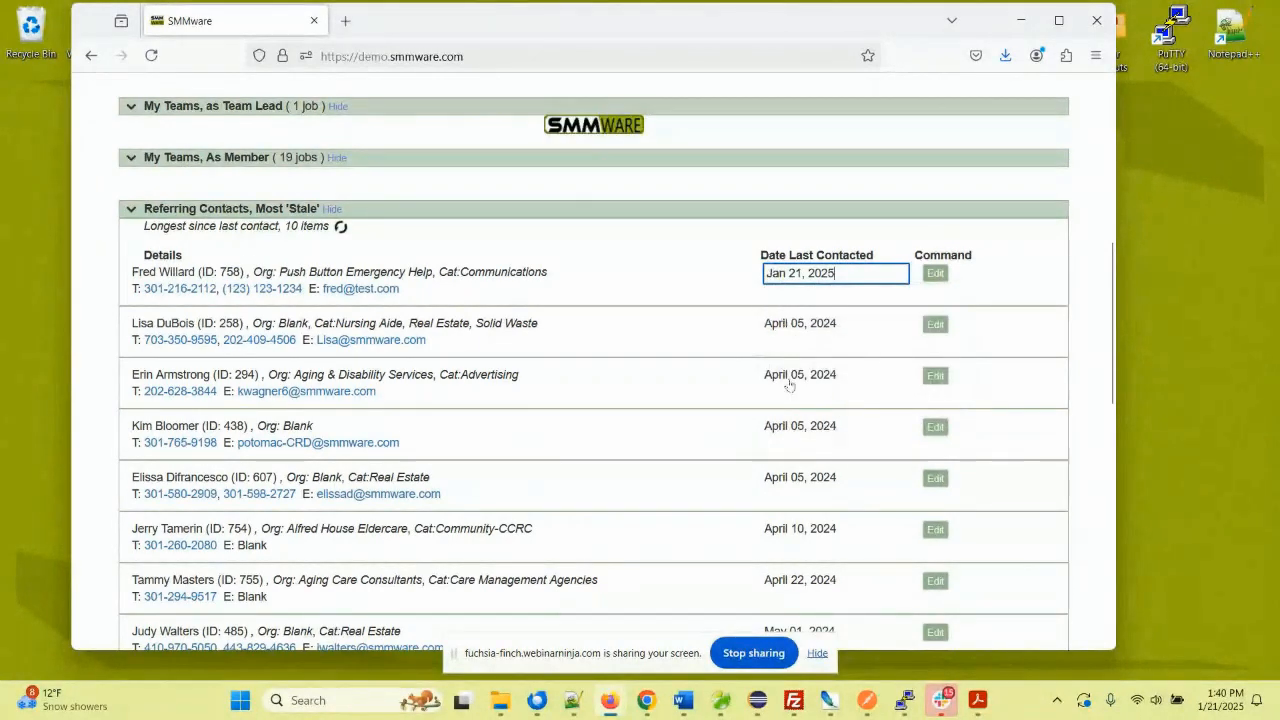
click(655, 279)
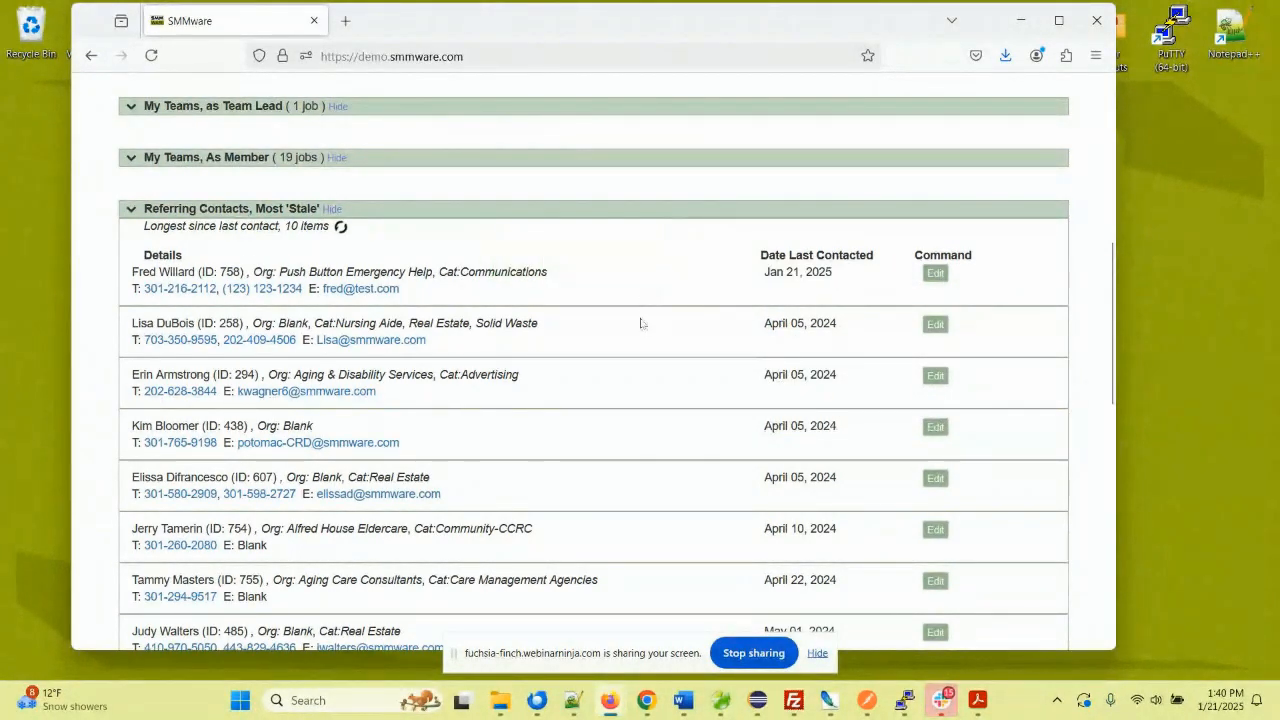
scroll(374, 357, down, 2)
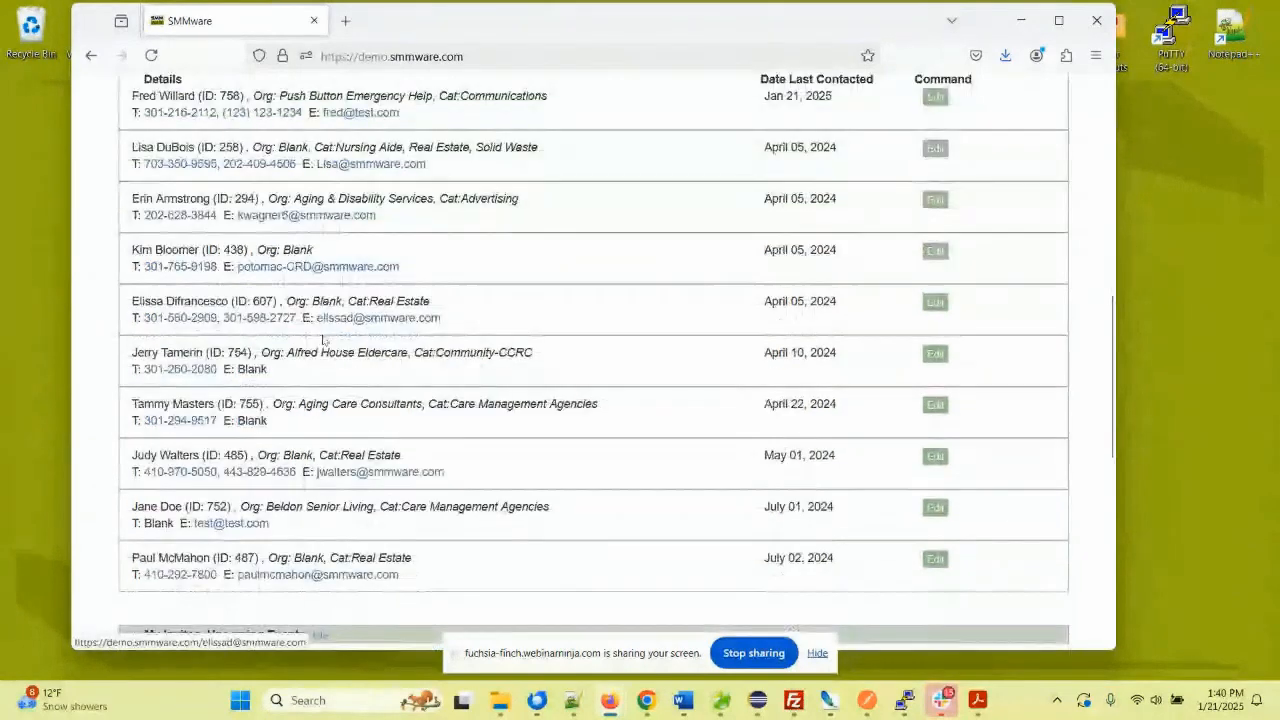
scroll(350, 250, up, 1)
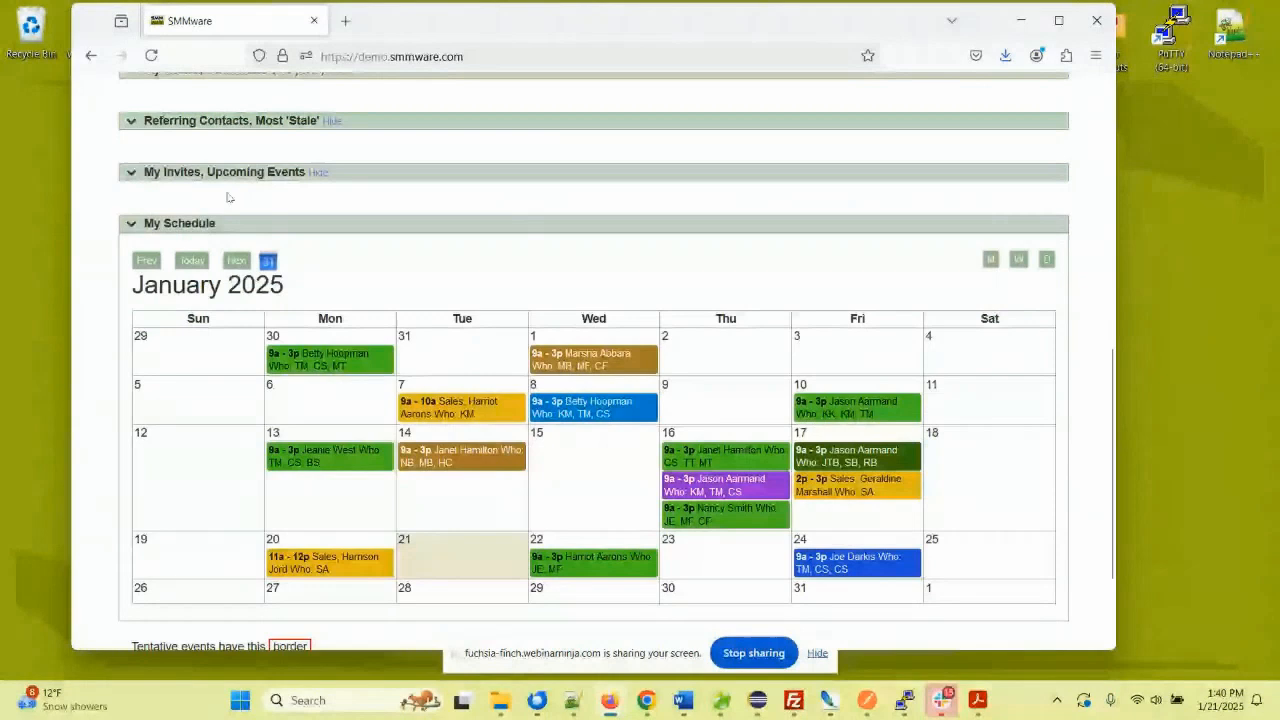
click(137, 174)
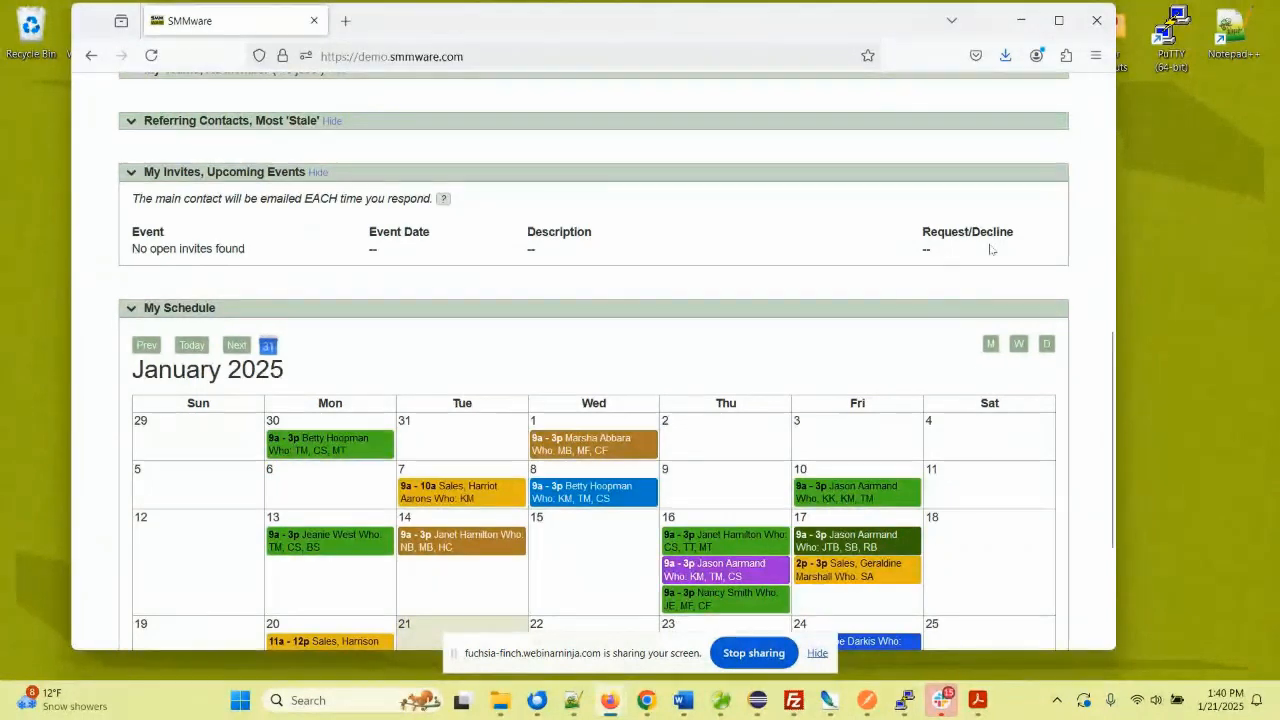
scroll(540, 268, down, 1)
scroll(540, 268, down, 1)
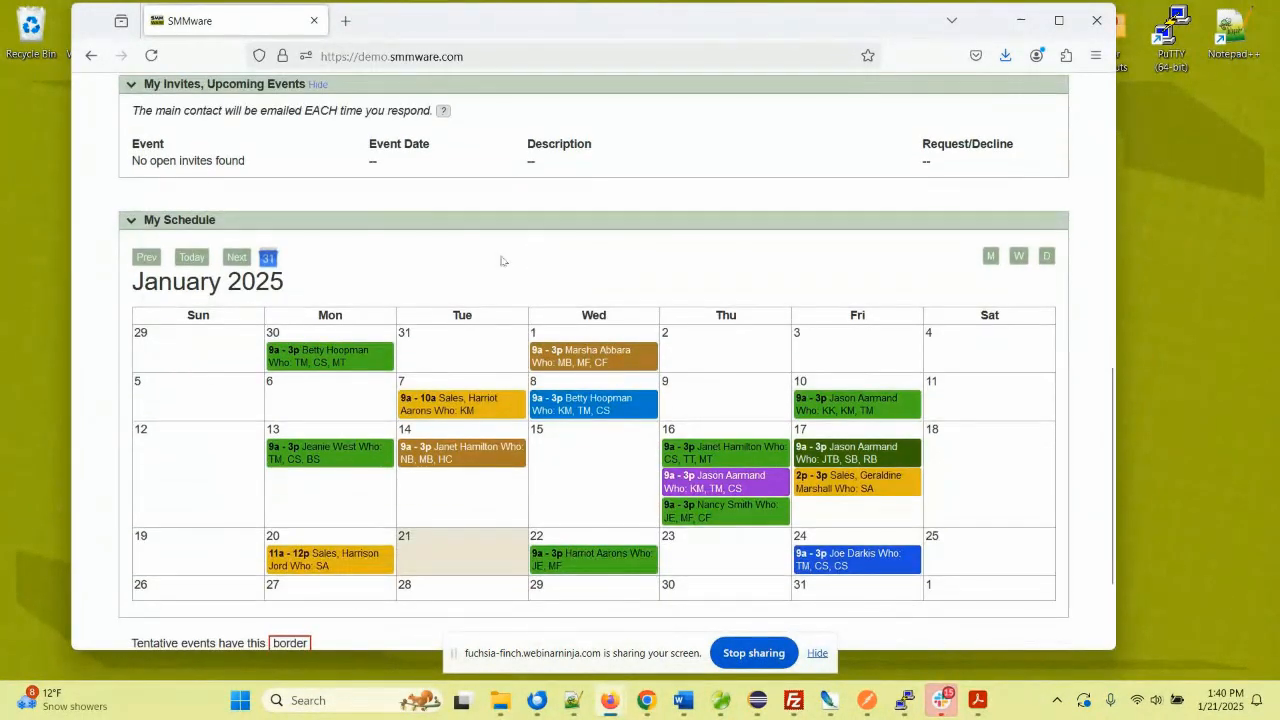
scroll(471, 254, down, 1)
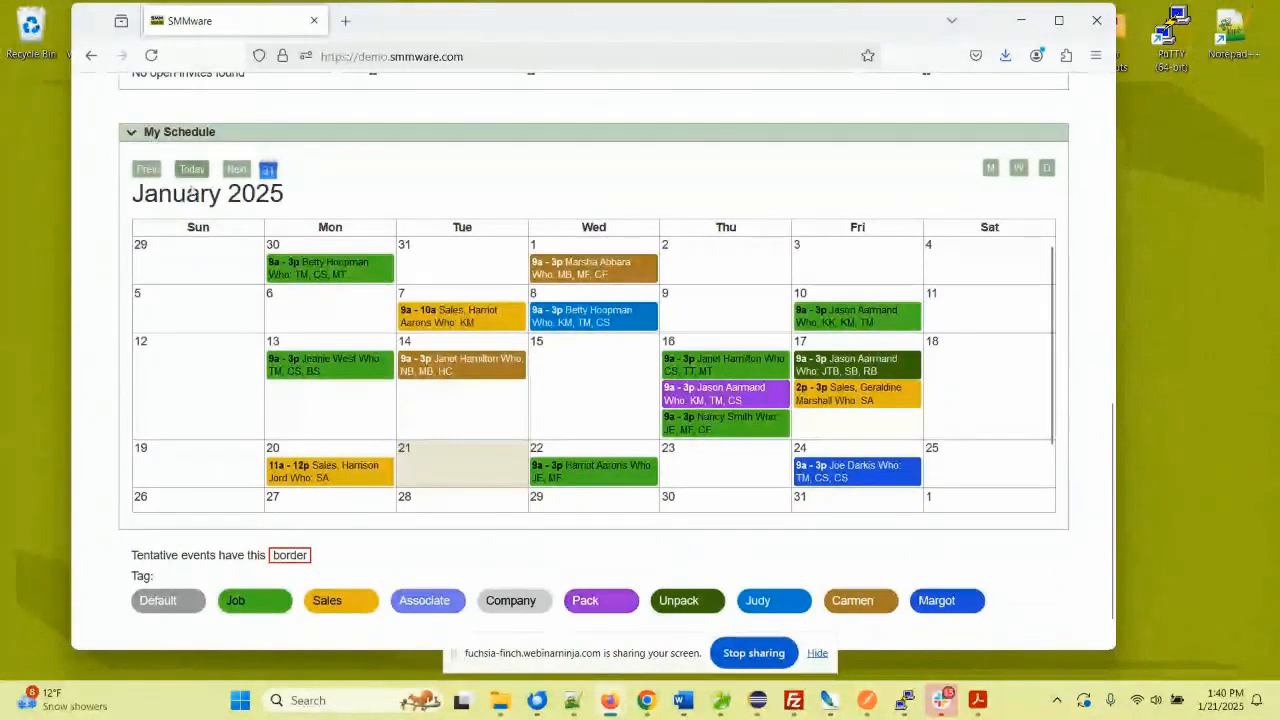
scroll(293, 238, down, 1)
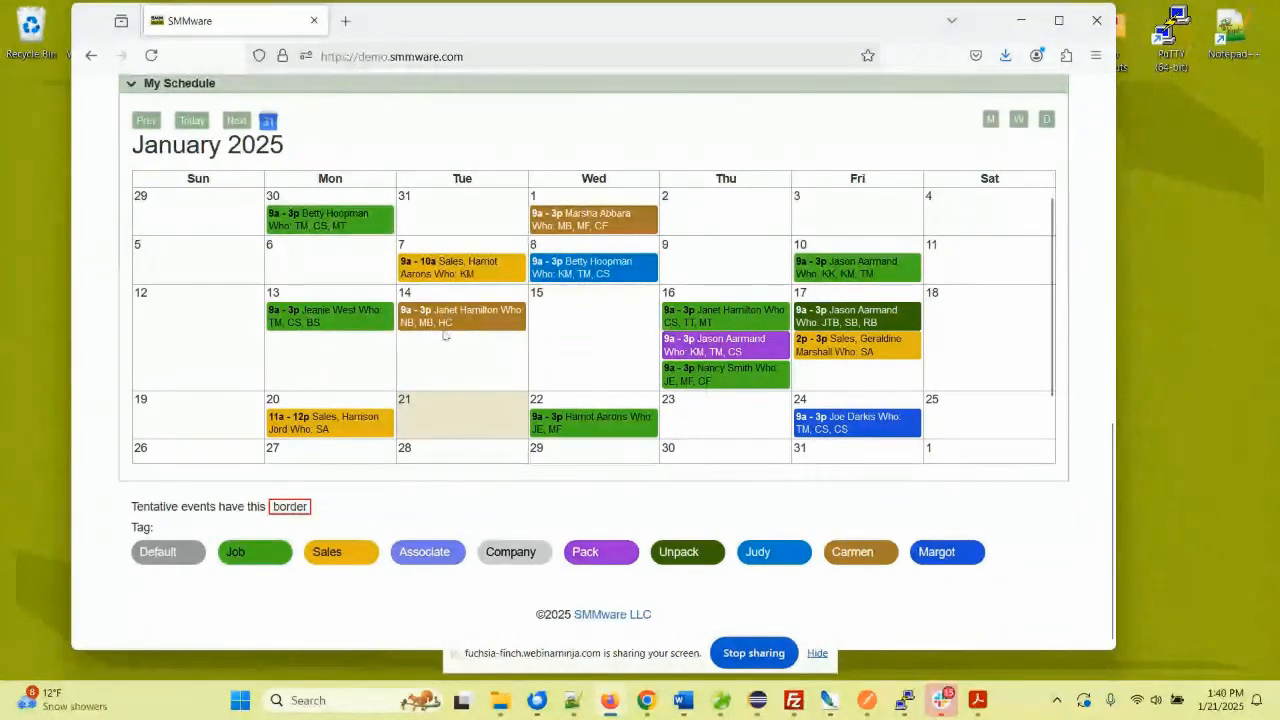
scroll(452, 338, up, 5)
scroll(443, 320, up, 10)
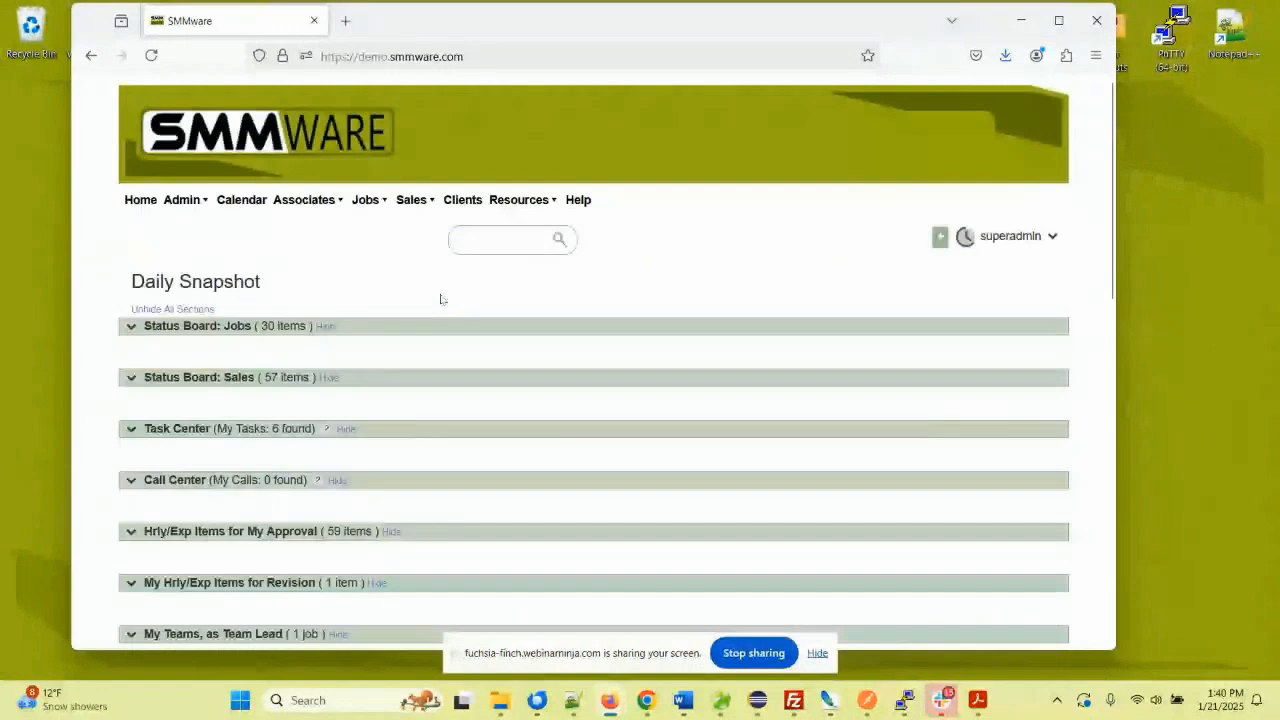
- Open the Calendar and view the details of the January 7 sales event
click(247, 202)
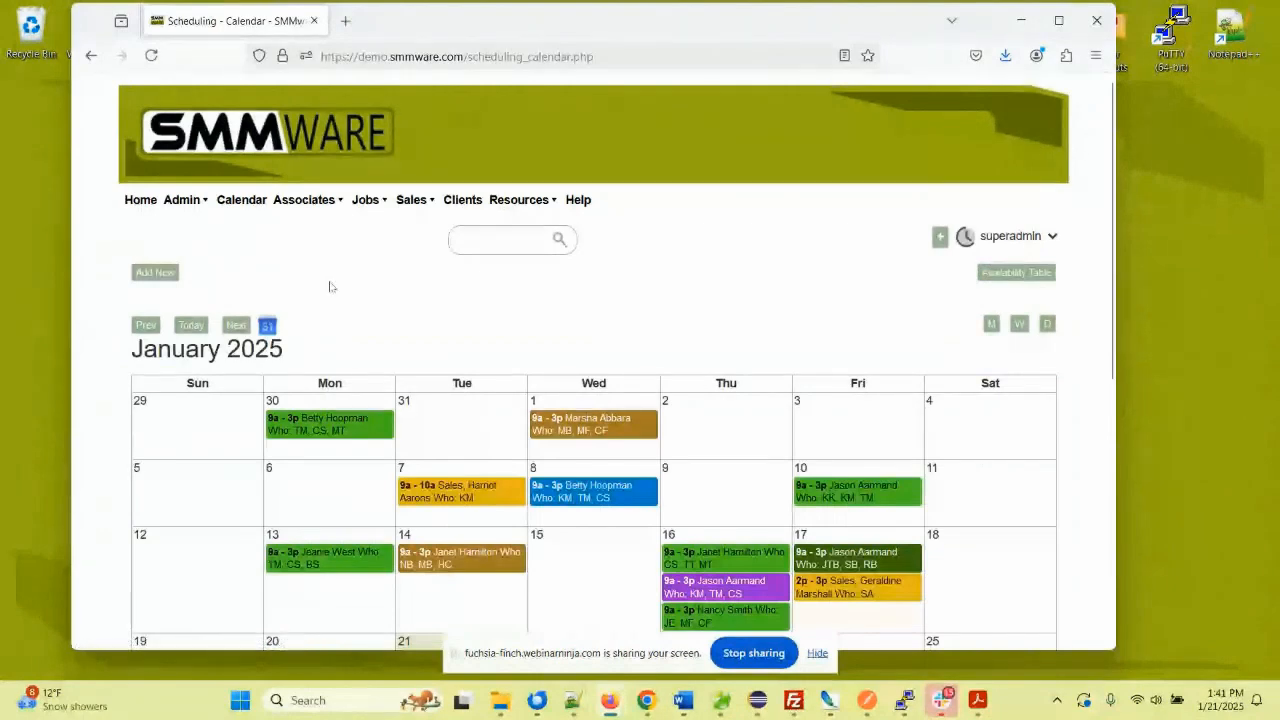
scroll(332, 285, down, 3)
scroll(335, 284, down, 1)
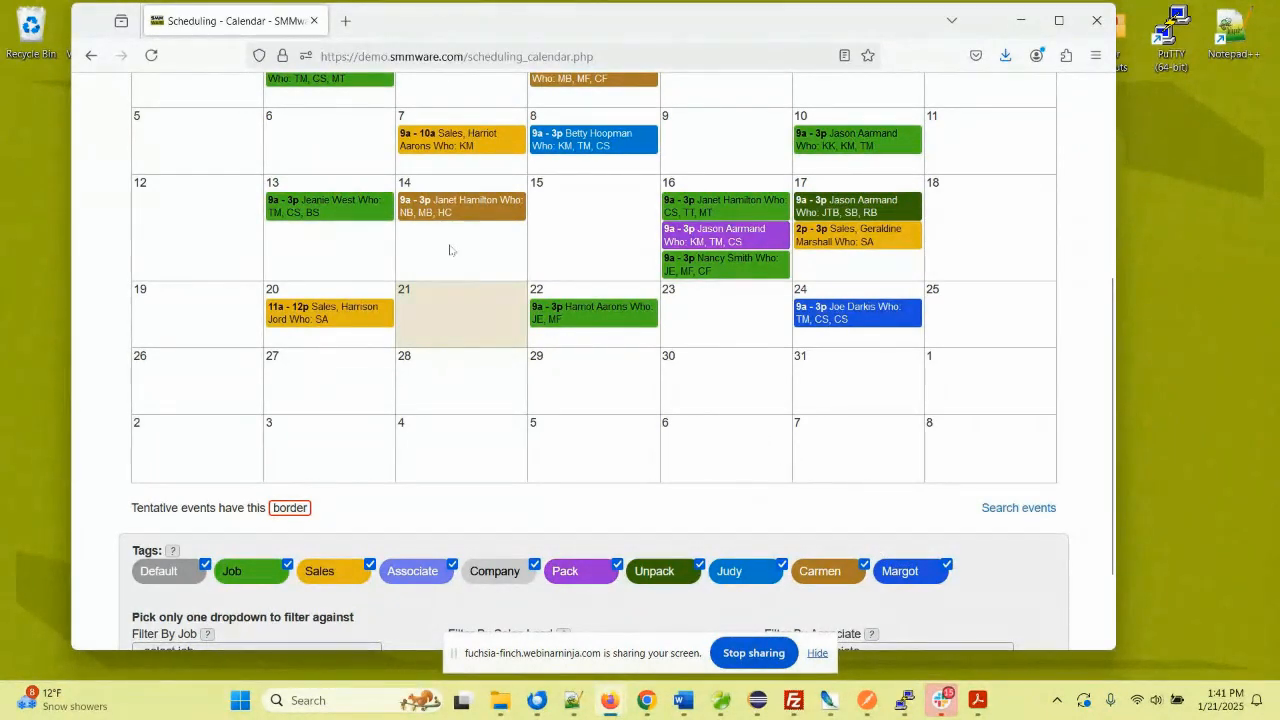
scroll(460, 271, up, 2)
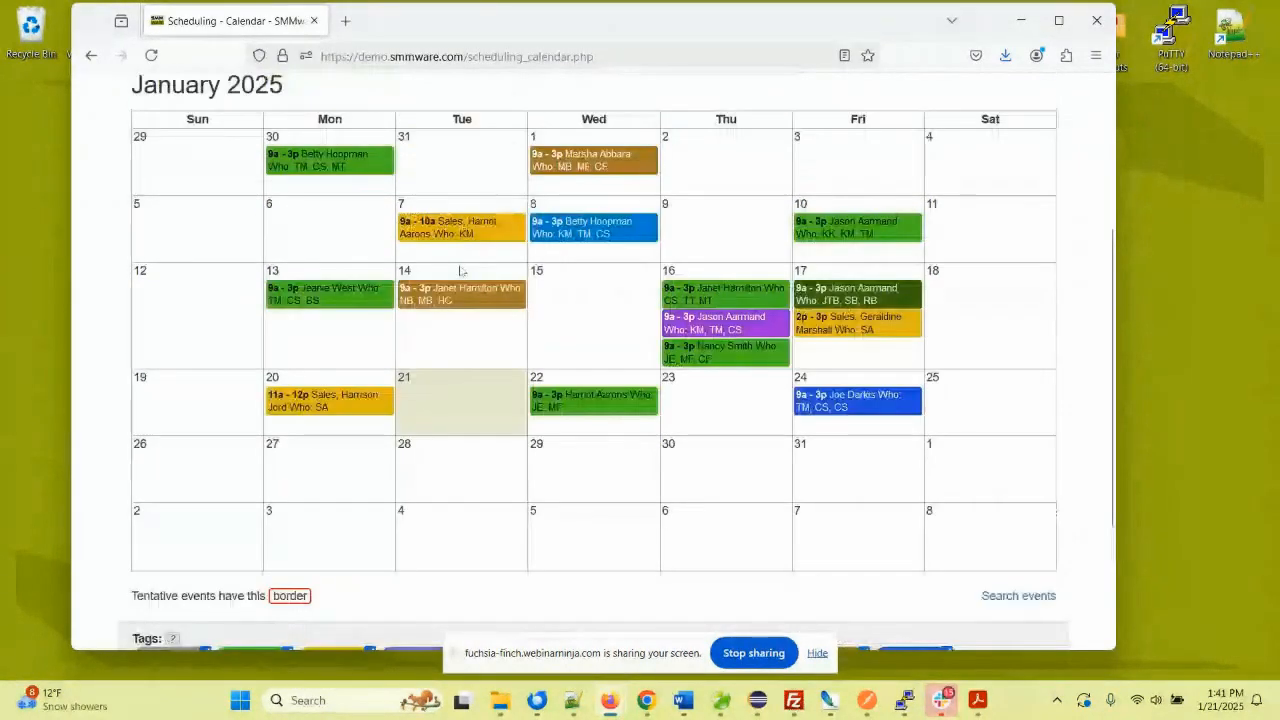
click(483, 231)
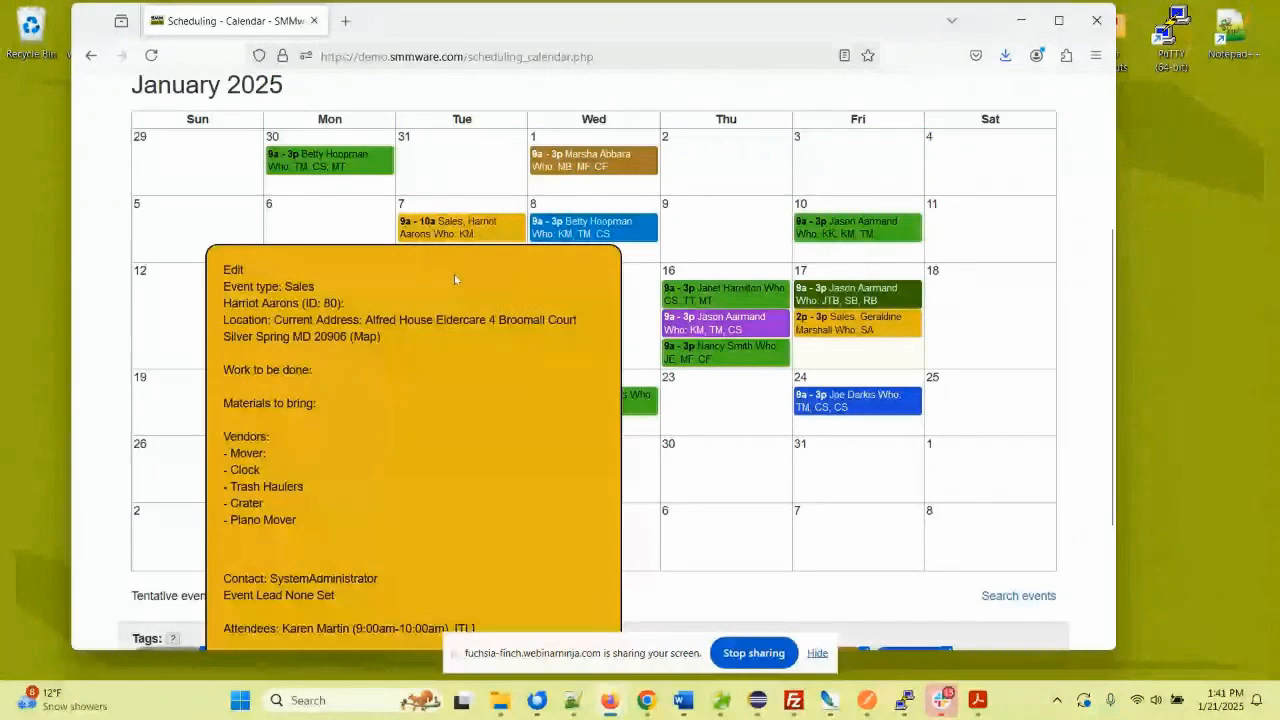
scroll(443, 298, down, 2)
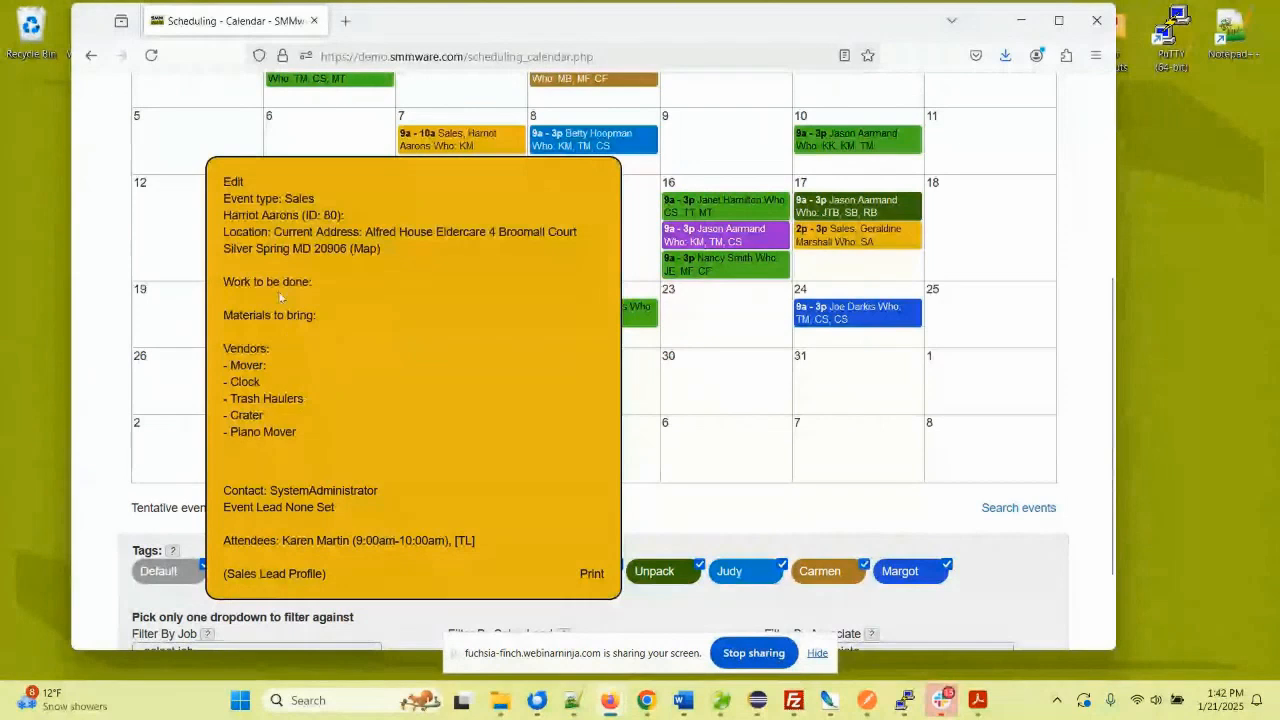
- View the event's location in Google Maps, then close the map tab
click(363, 249)
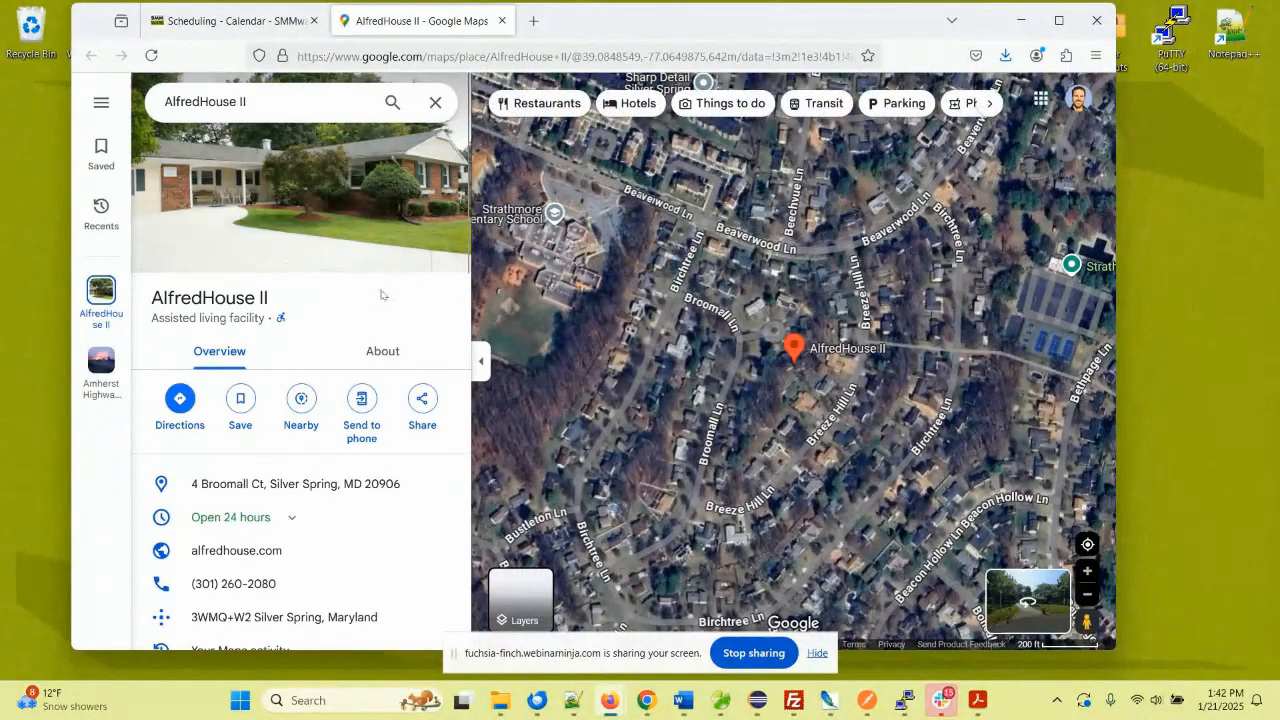
click(503, 20)
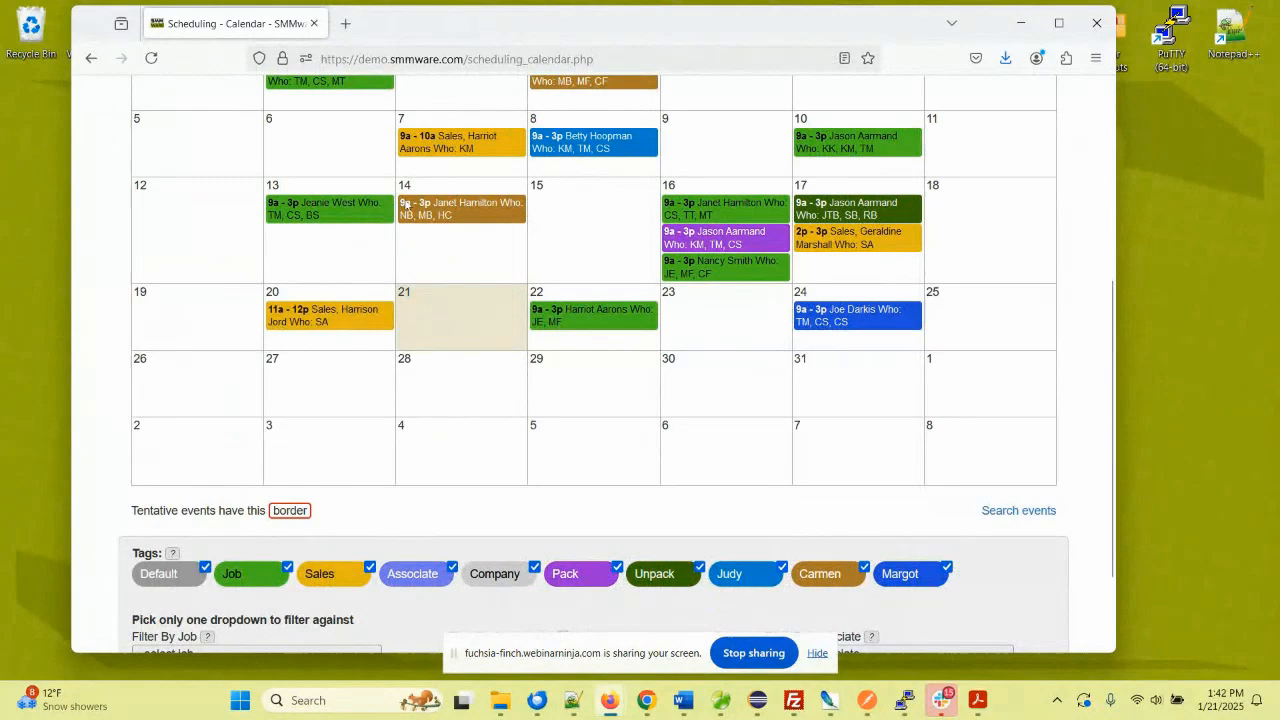
- Start a January 30 event tagged Job and linked to job 432
click(668, 378)
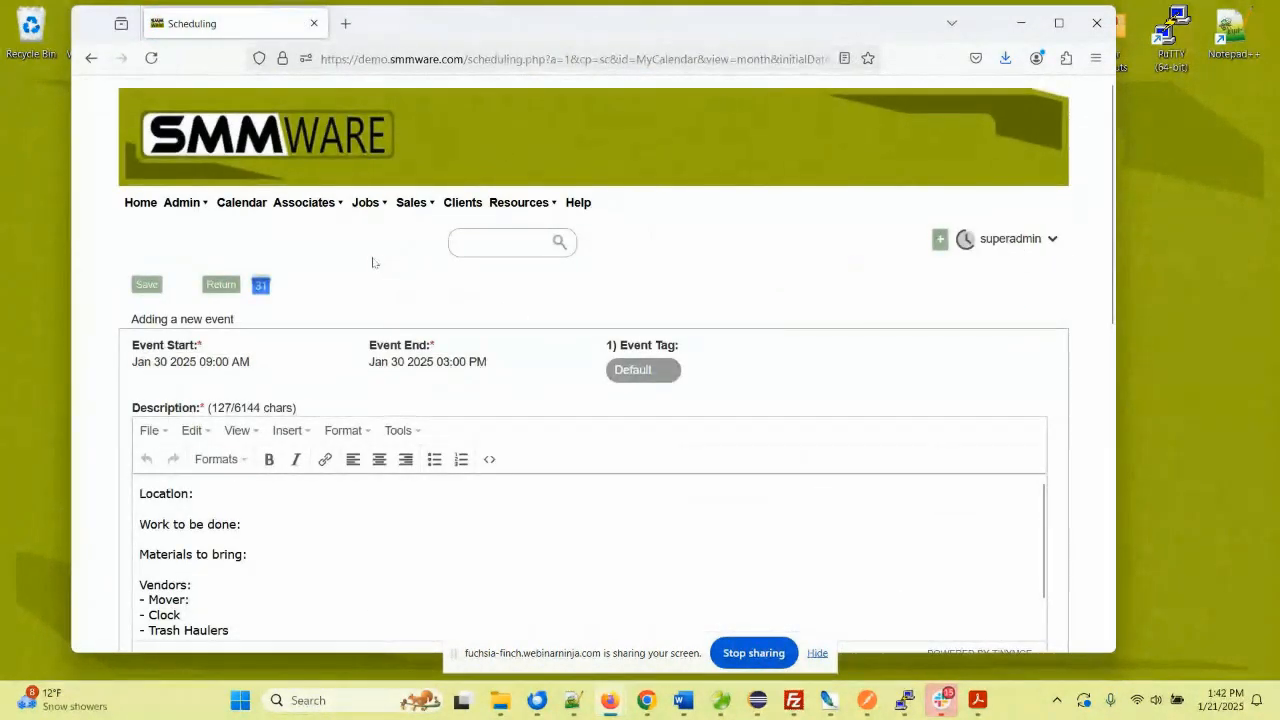
scroll(380, 265, down, 3)
click(620, 205)
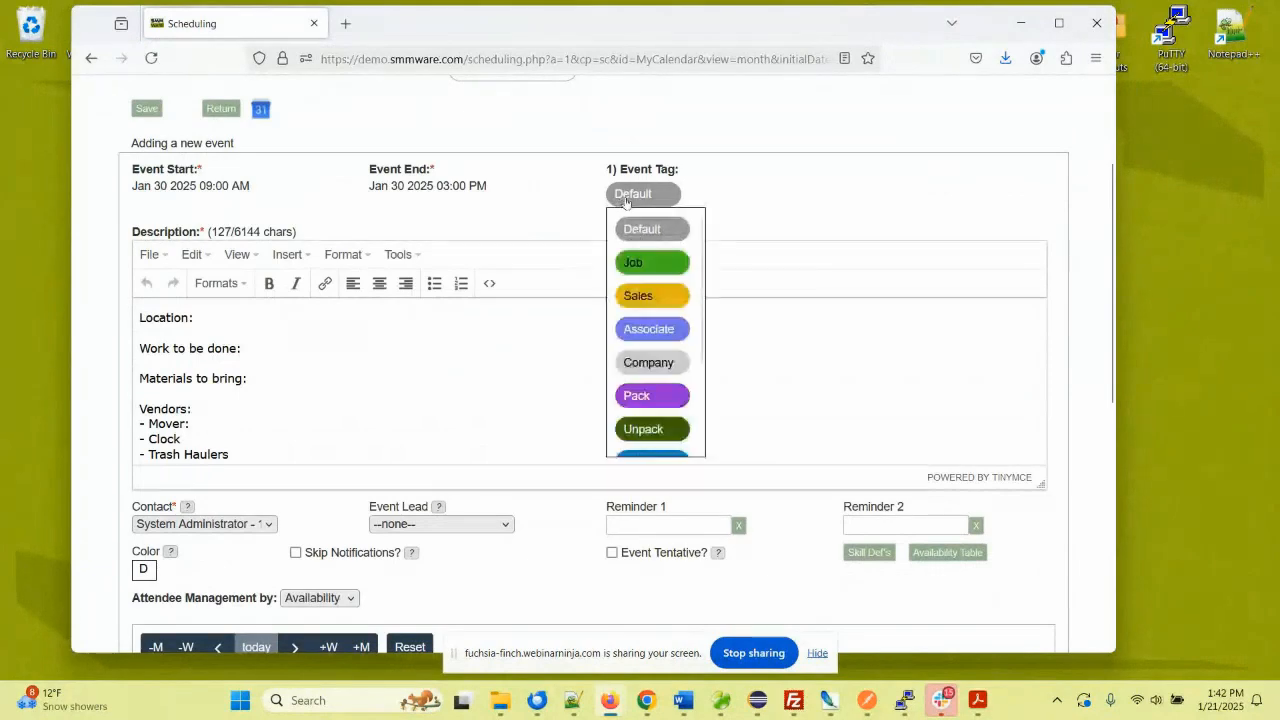
click(645, 263)
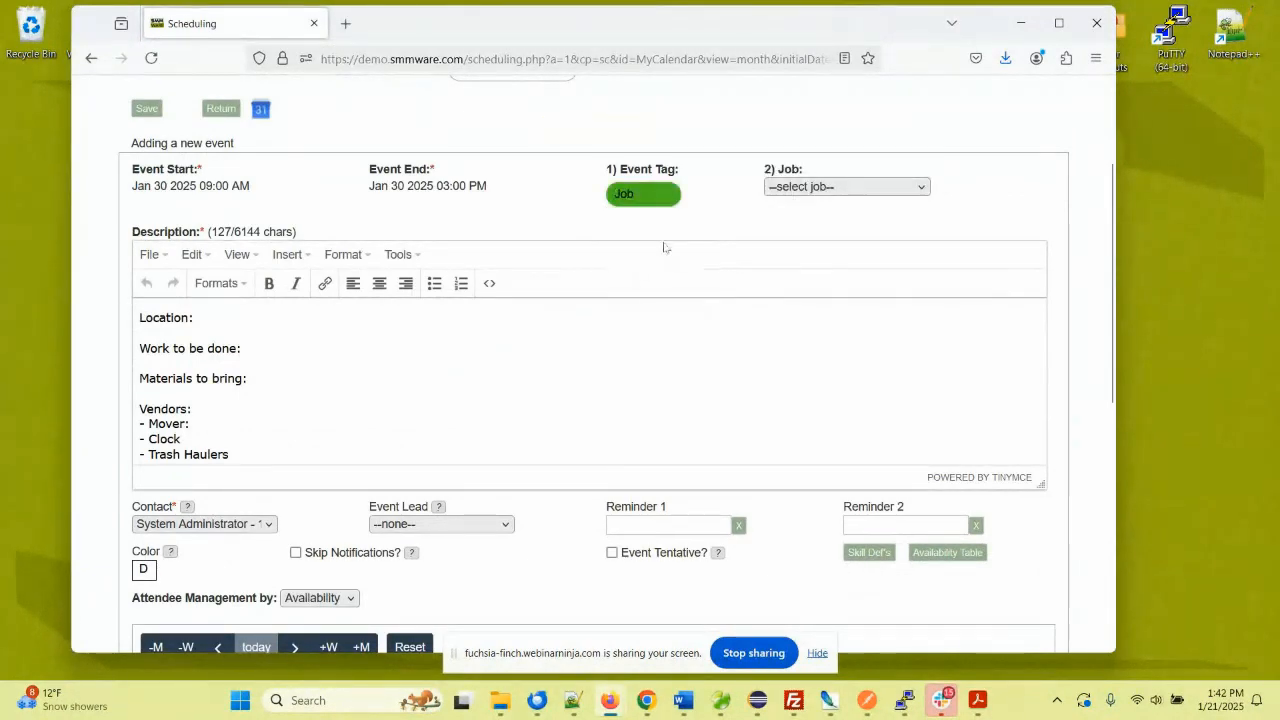
click(795, 187)
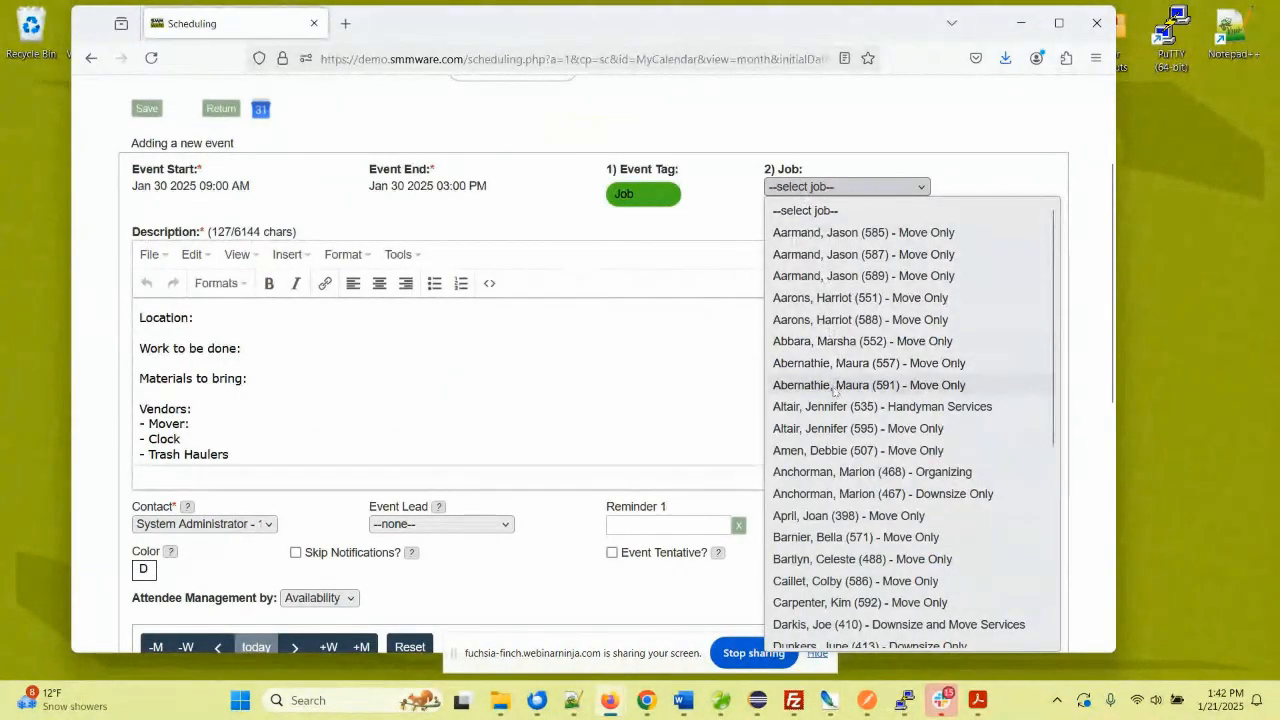
scroll(833, 392, down, 5)
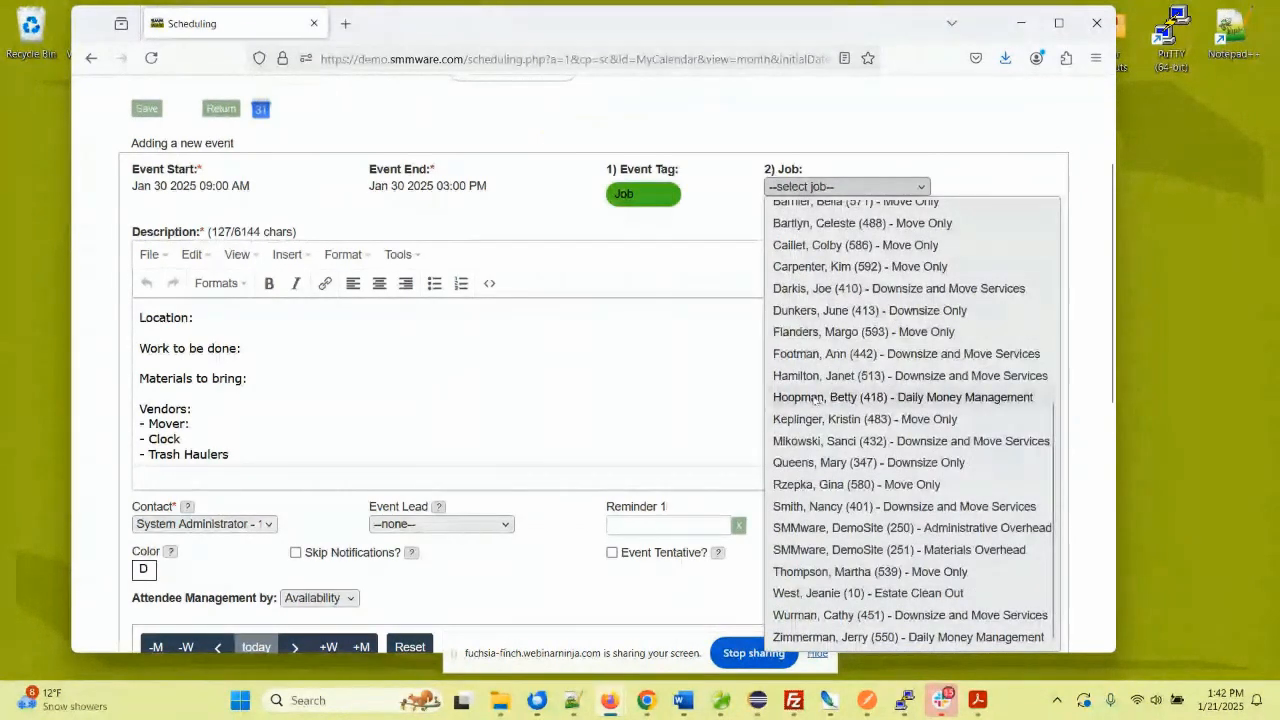
click(830, 441)
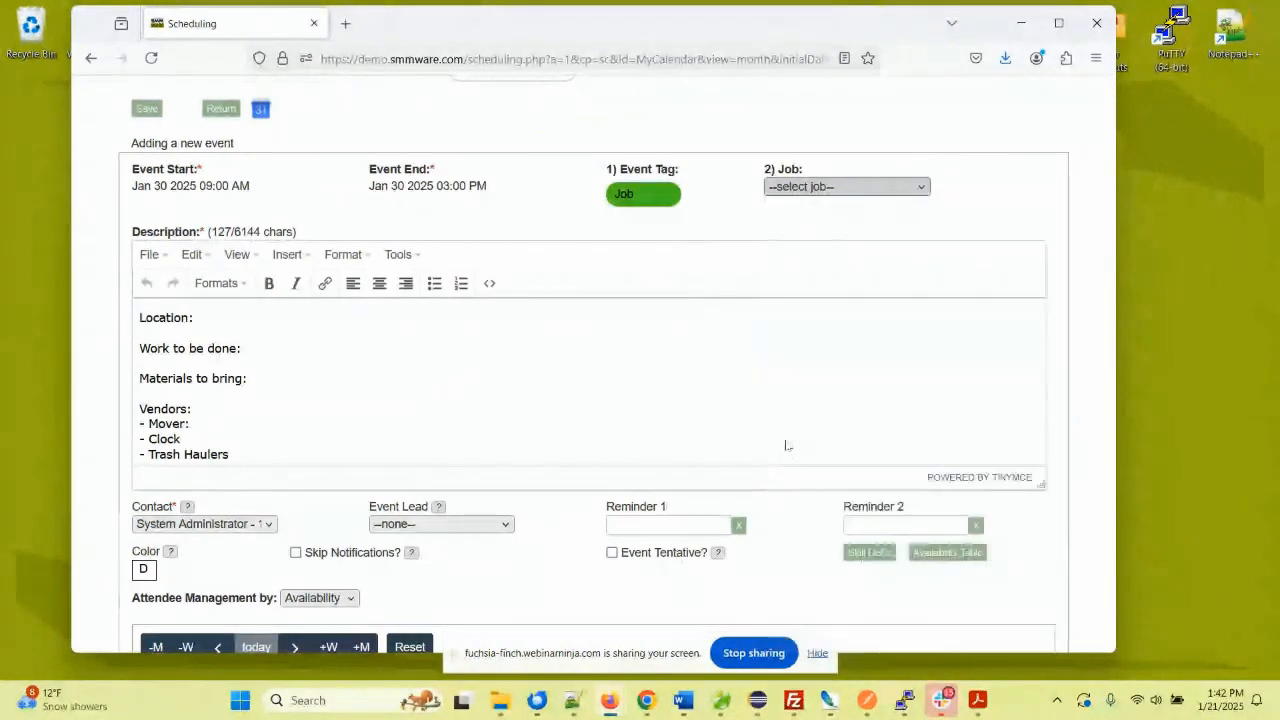
- Delete the 'Materials to bring:' line and fill Location with the client's new address
click(253, 324)
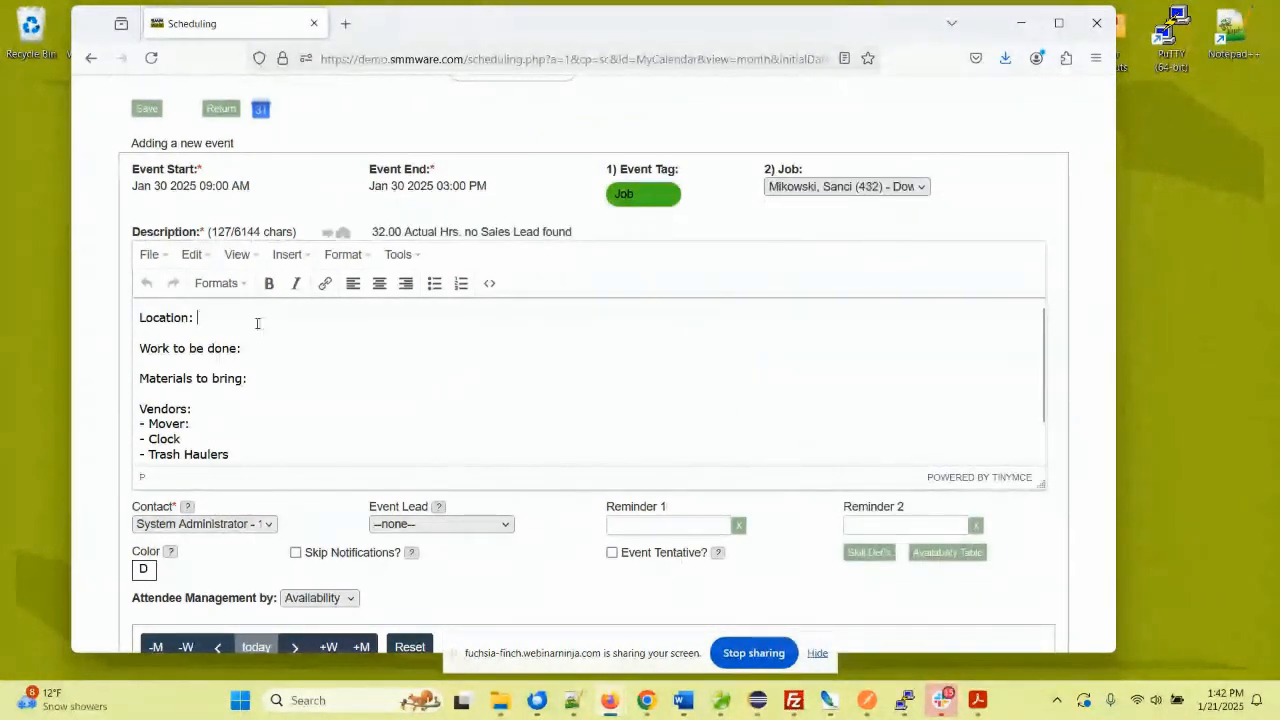
drag(149, 319, 280, 457)
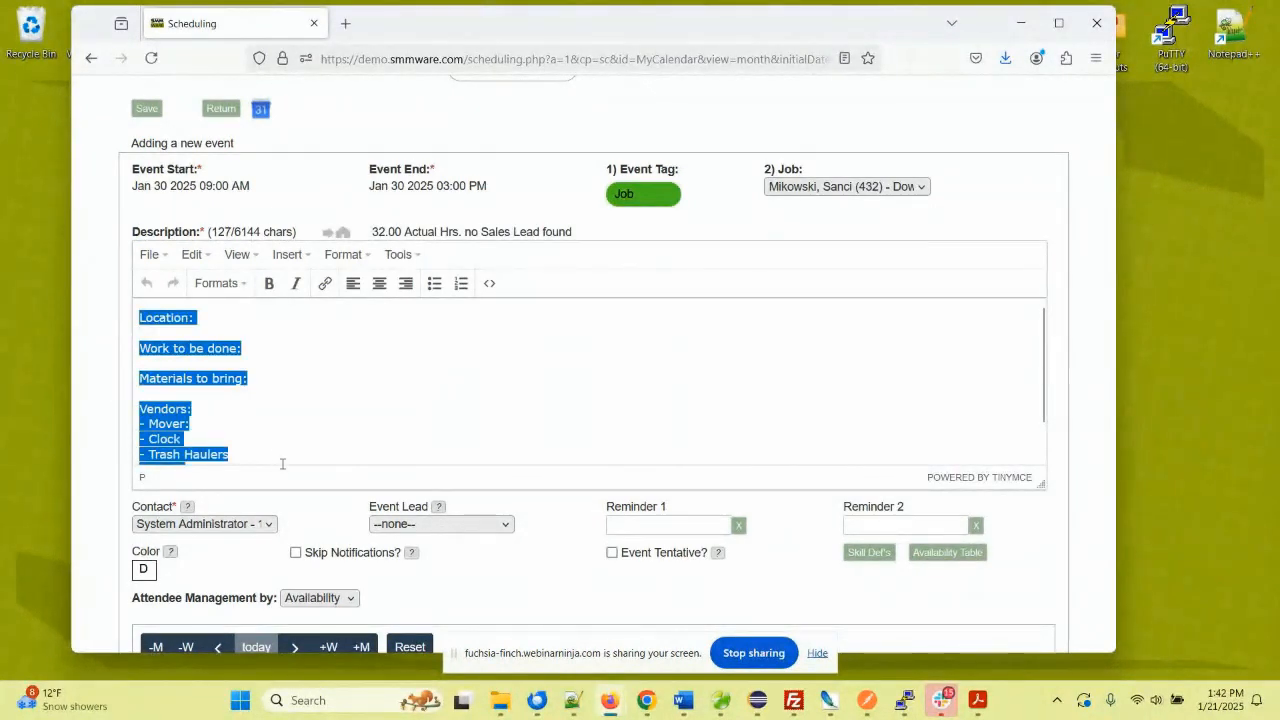
click(278, 323)
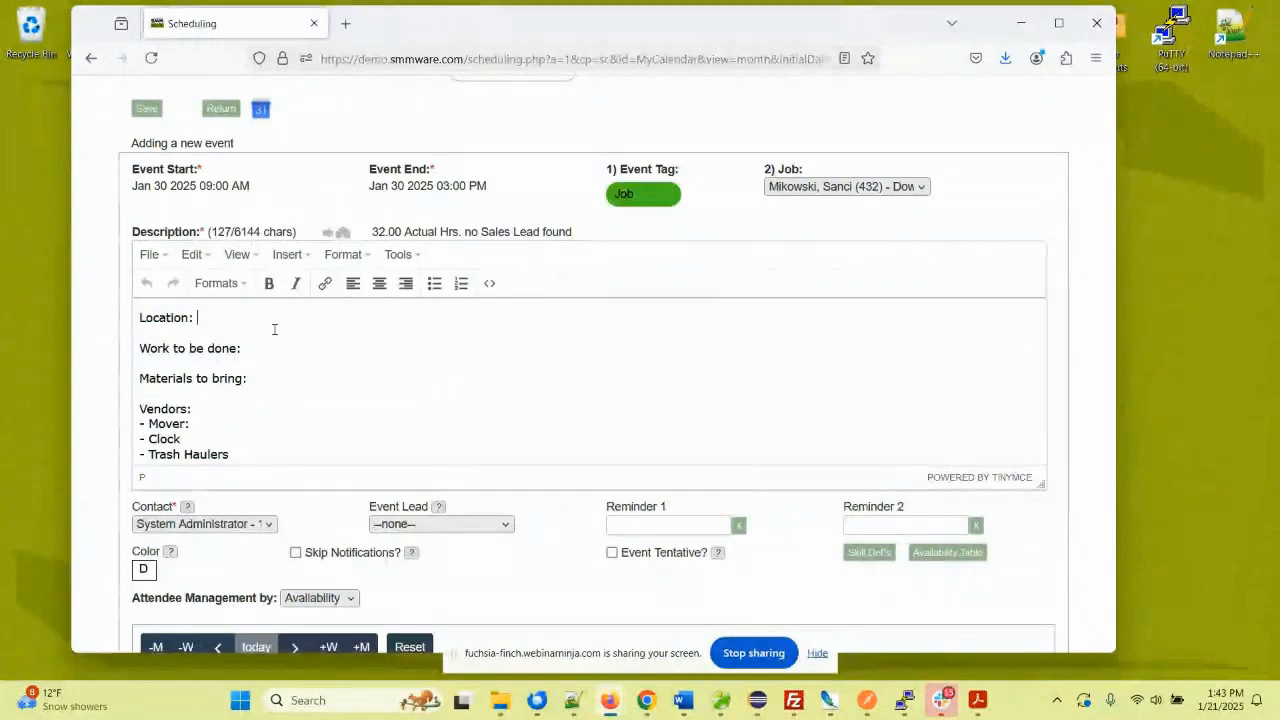
drag(255, 379, 138, 379)
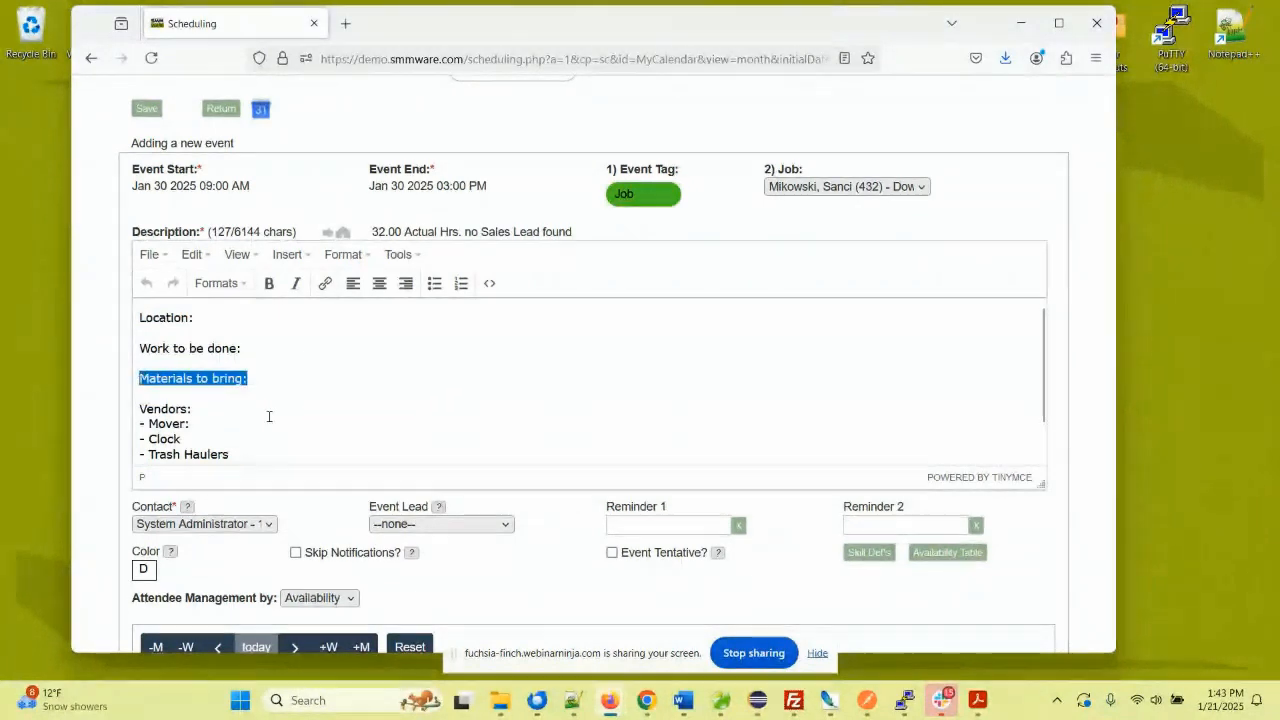
key(BackSpace)
key(BackSpace)
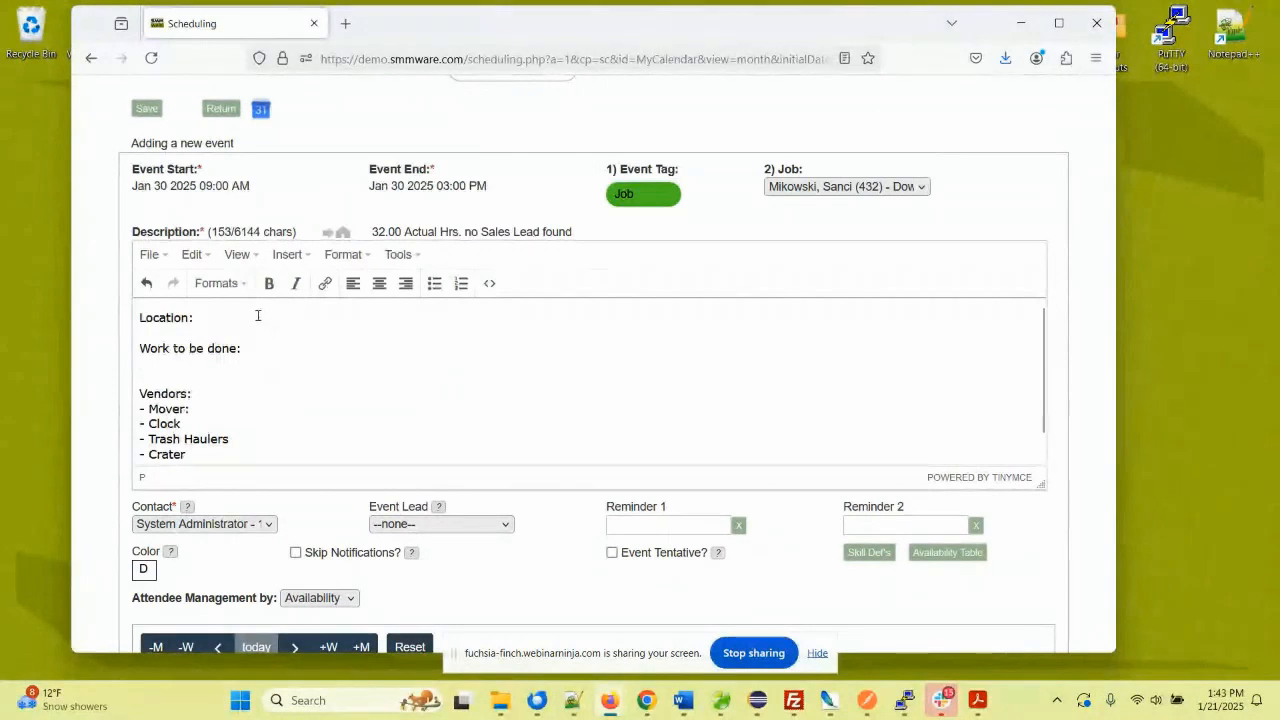
click(342, 233)
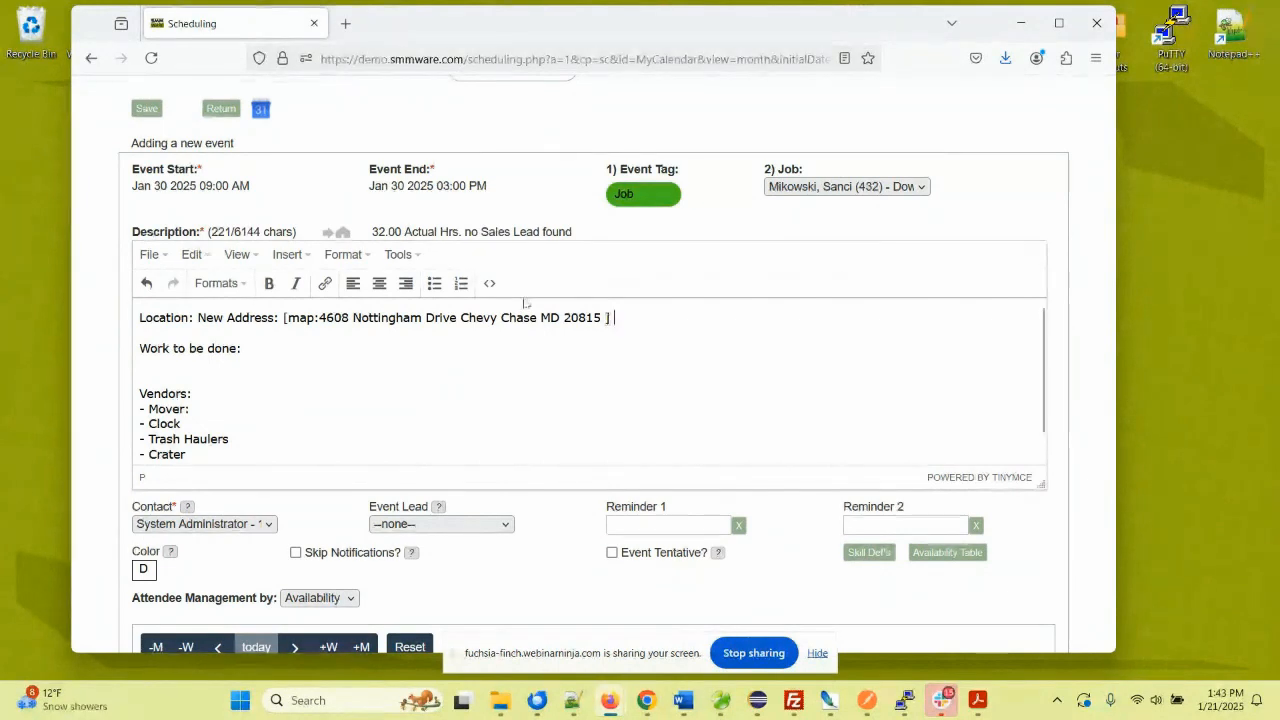
scroll(290, 335, down, 1)
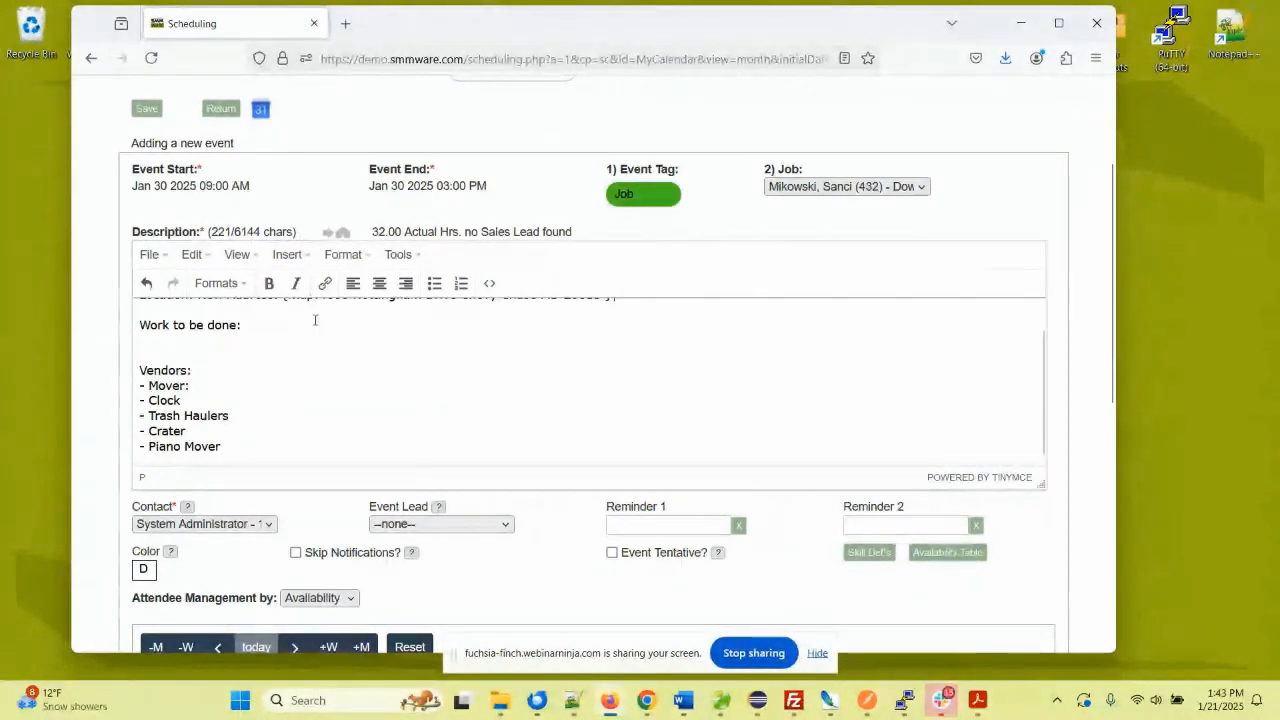
scroll(316, 328, down, 3)
scroll(316, 328, down, 3)
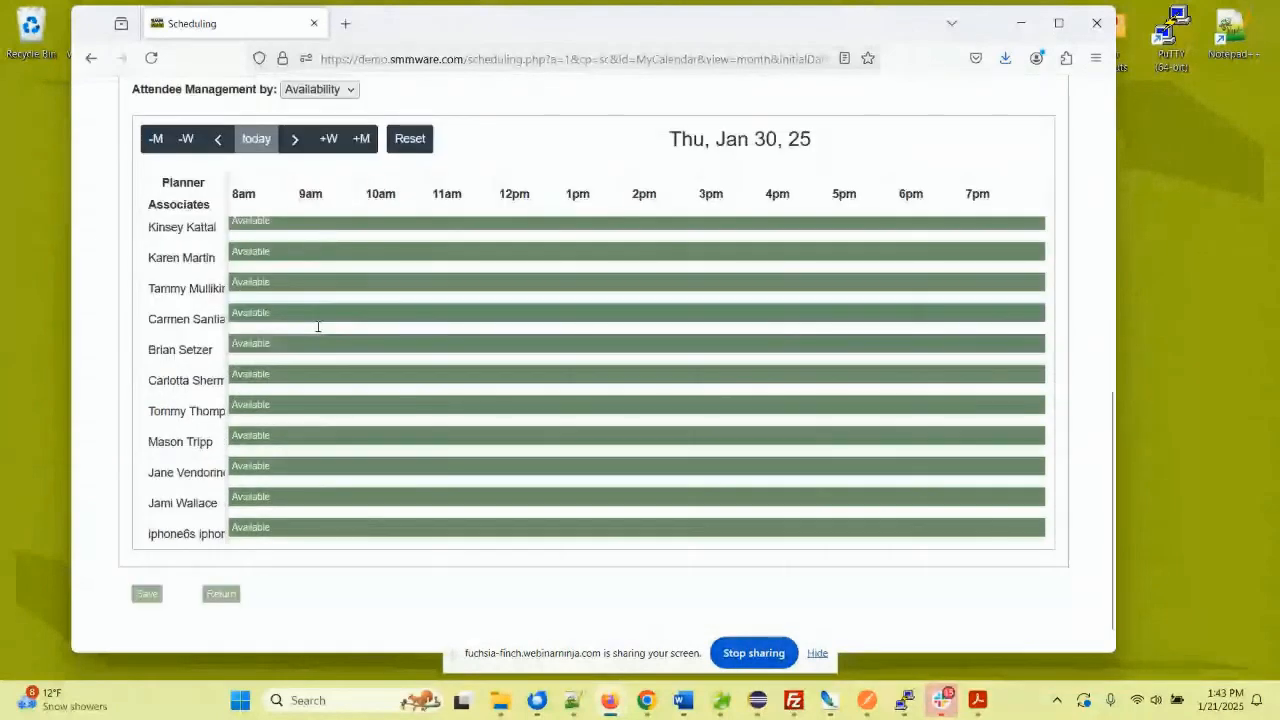
- Mark the event tentative, turn off its notifications, and show the Attendee Management options
scroll(340, 306, up, 3)
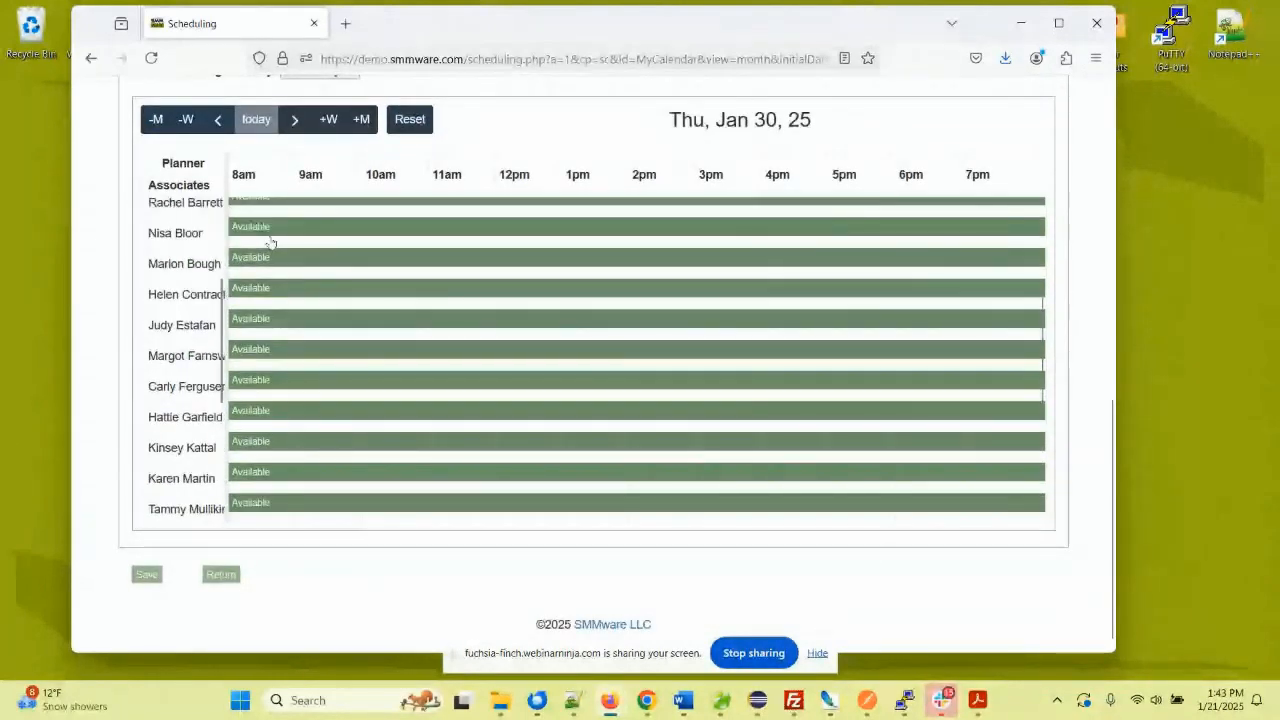
scroll(263, 233, up, 3)
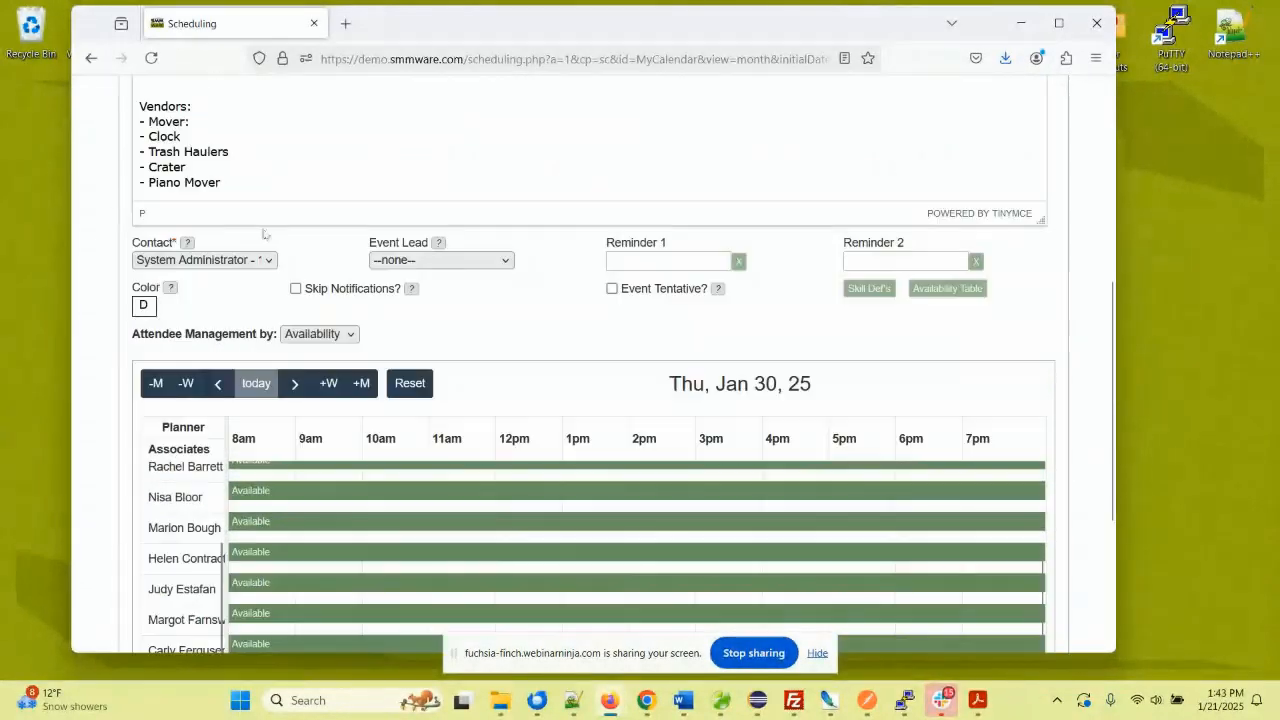
click(612, 289)
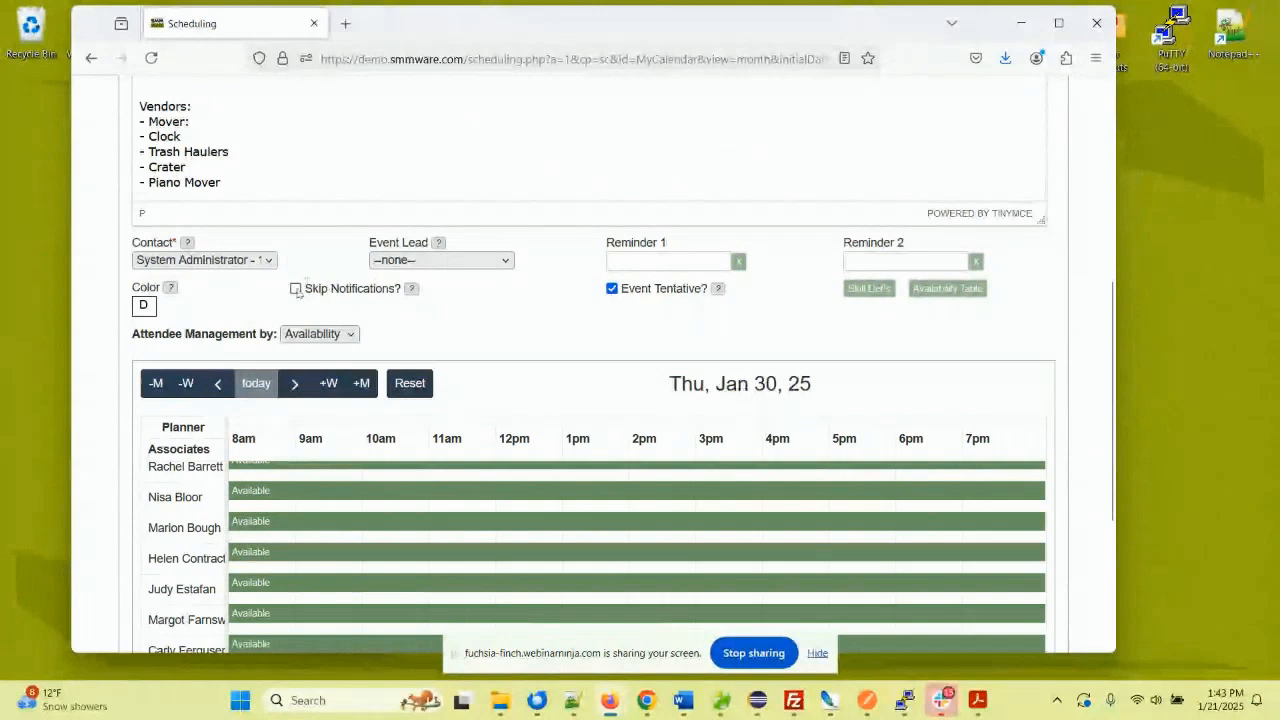
click(296, 289)
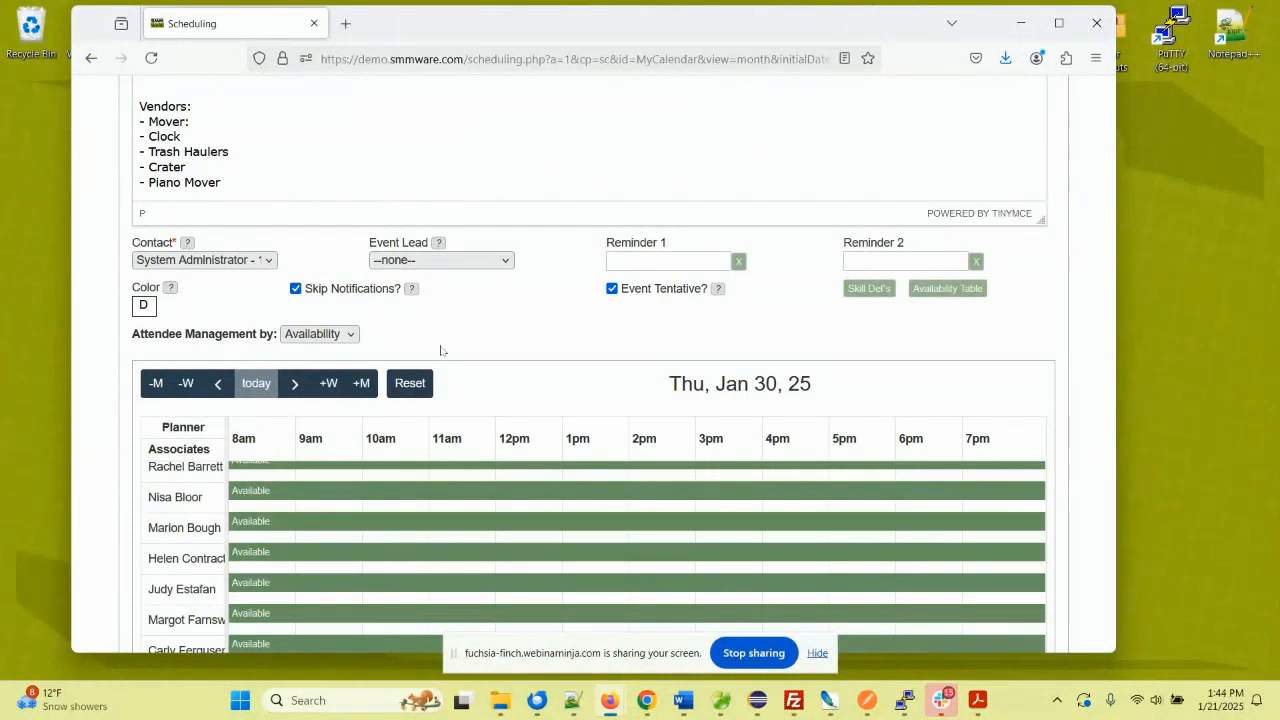
scroll(345, 295, up, 1)
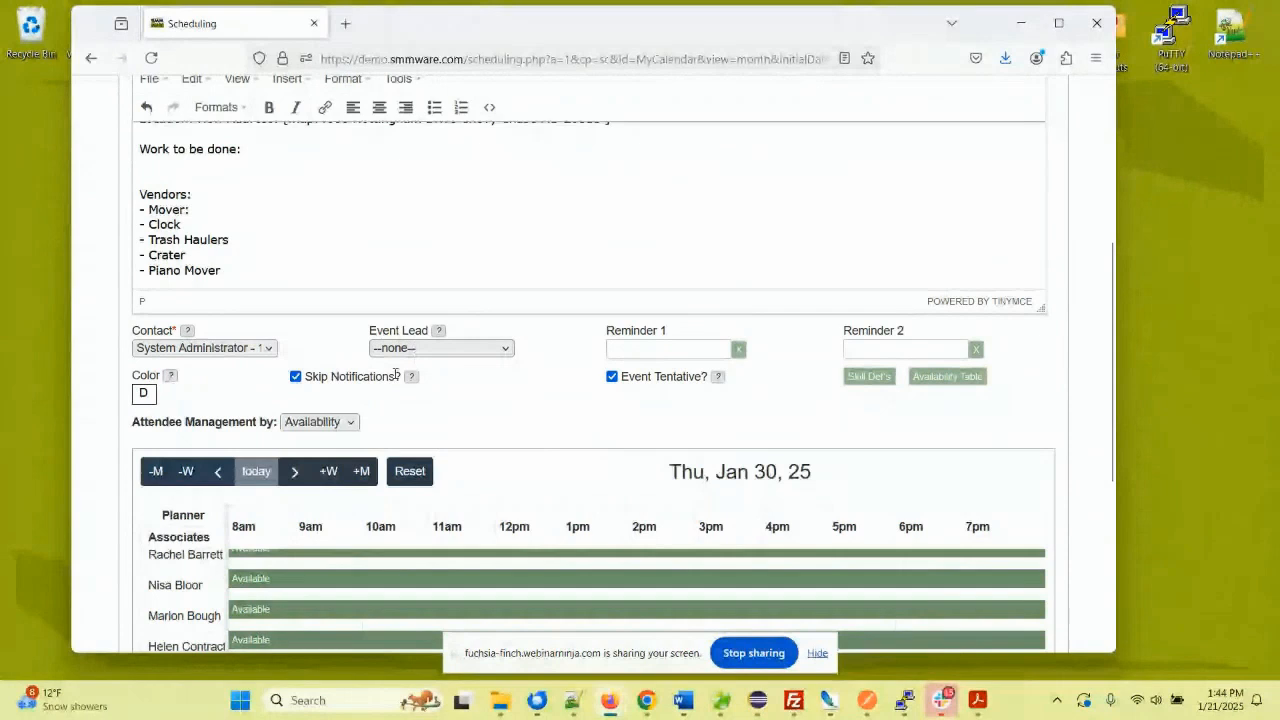
scroll(464, 390, down, 1)
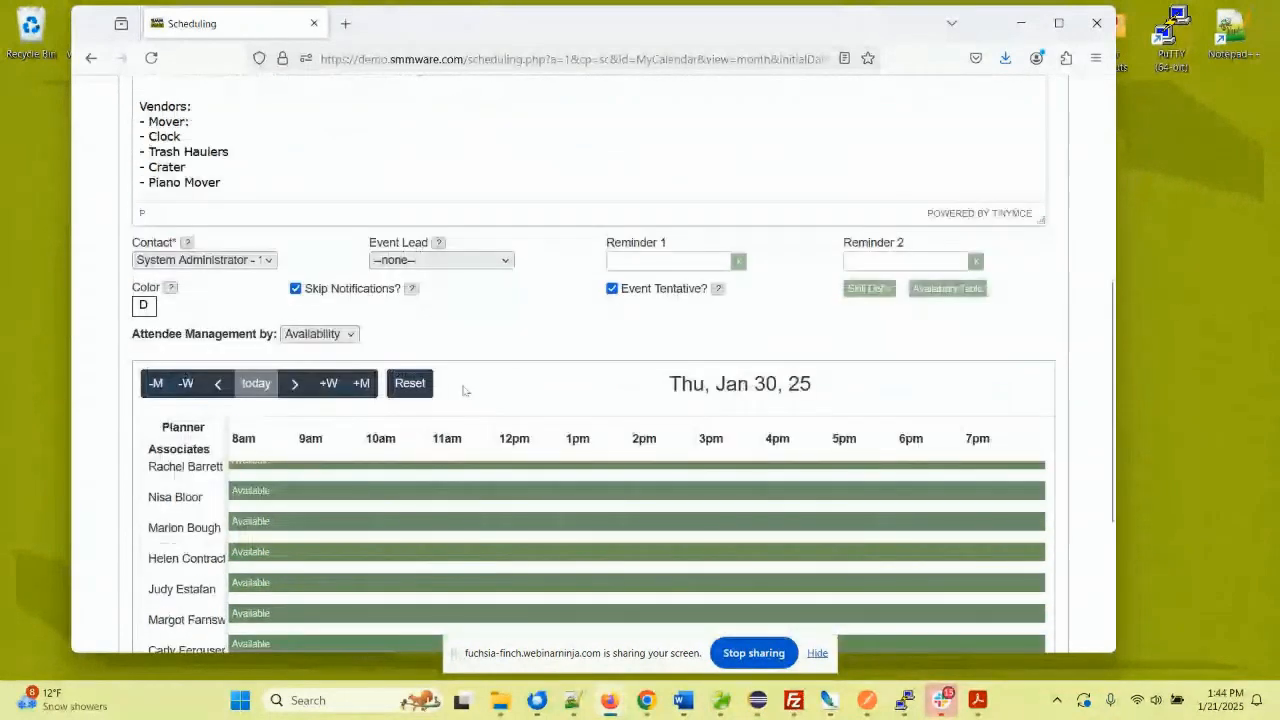
click(318, 334)
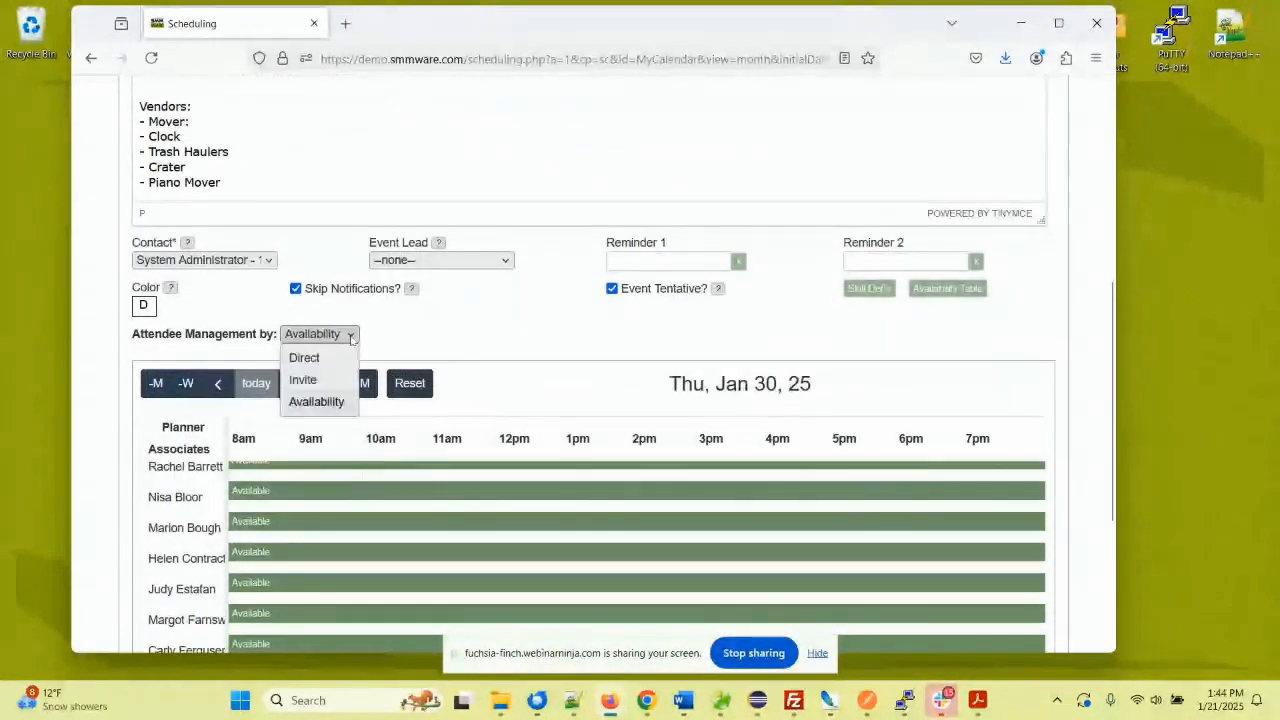
- Switch attendee management to Direct and tick the eighth, ninth and tenth left-column associates
click(305, 358)
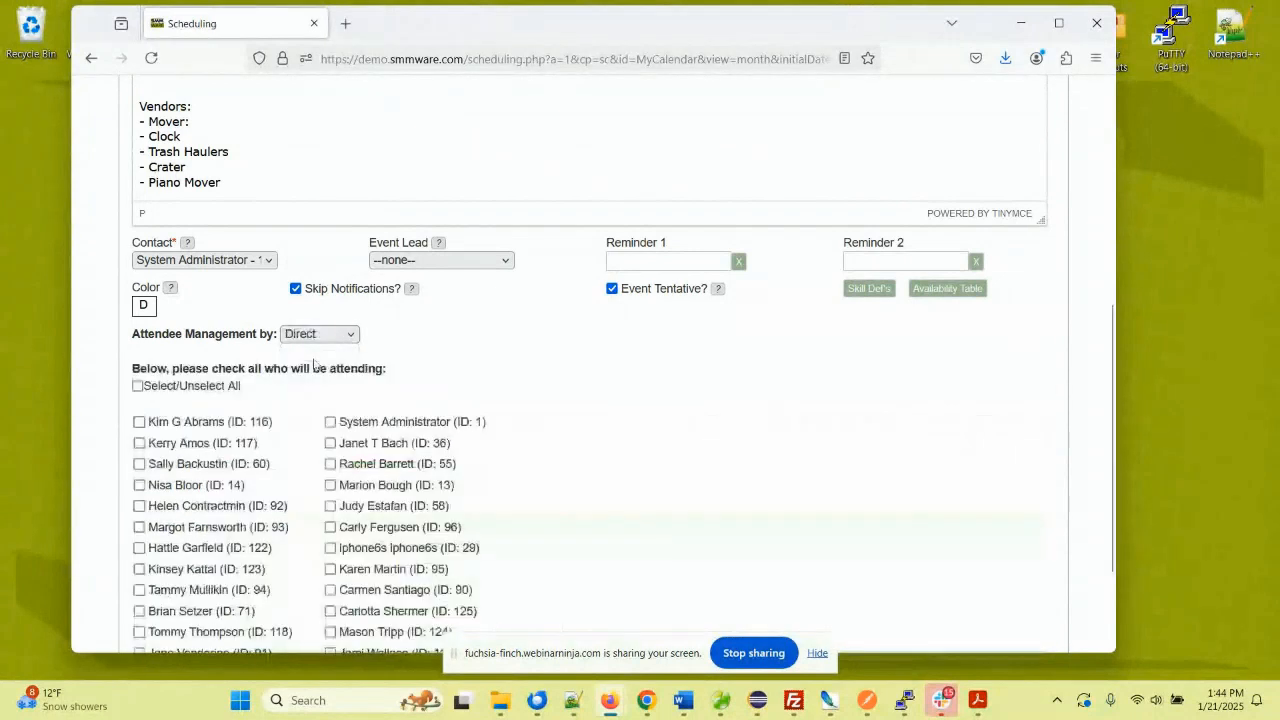
scroll(329, 345, down, 1)
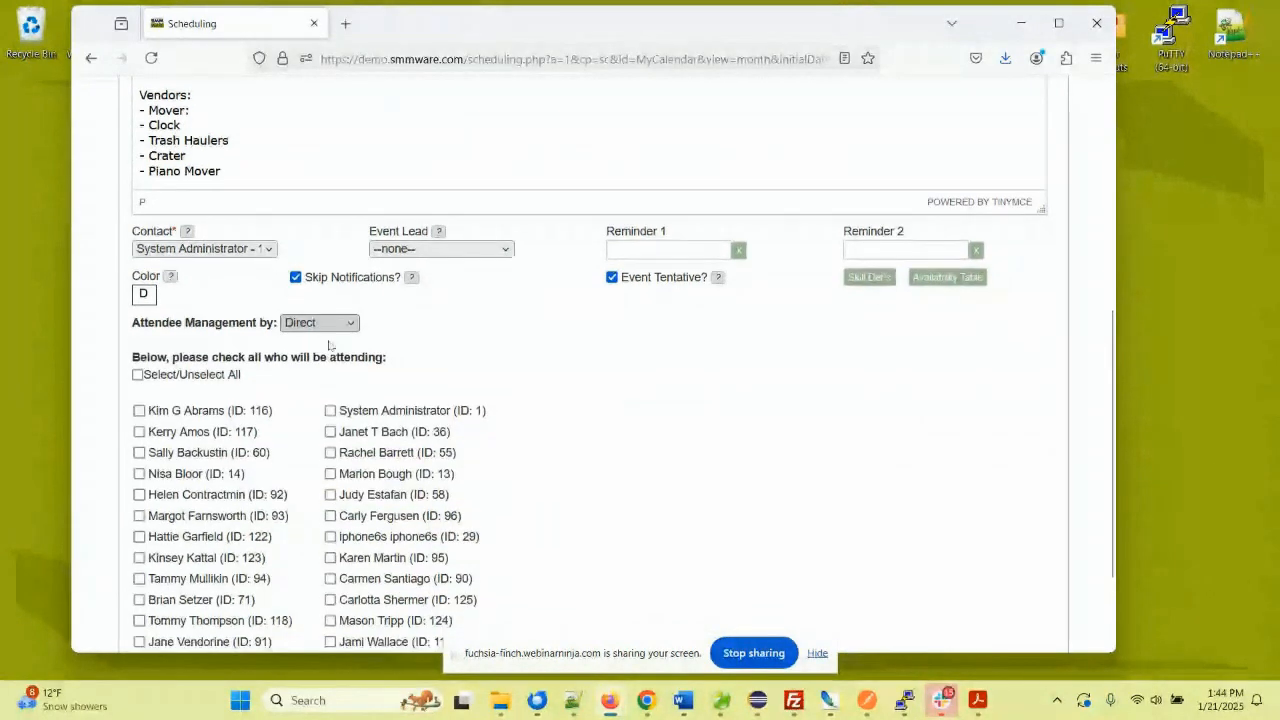
scroll(329, 345, down, 3)
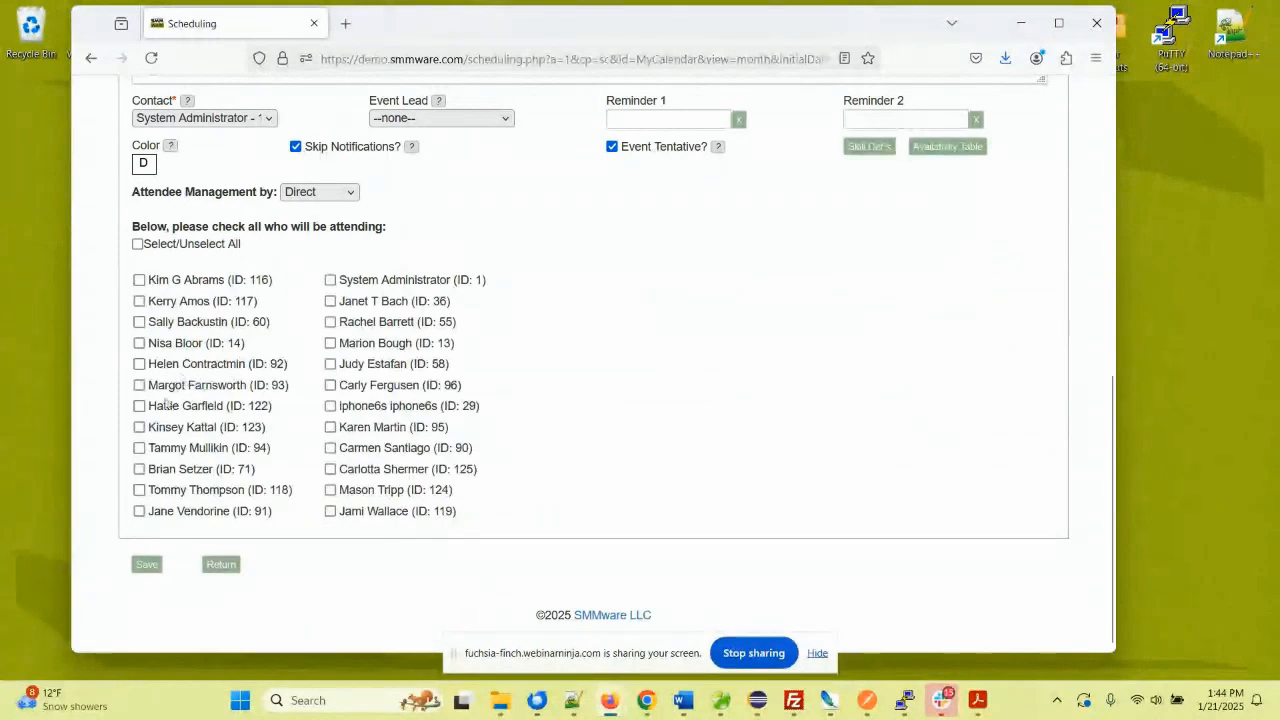
click(139, 427)
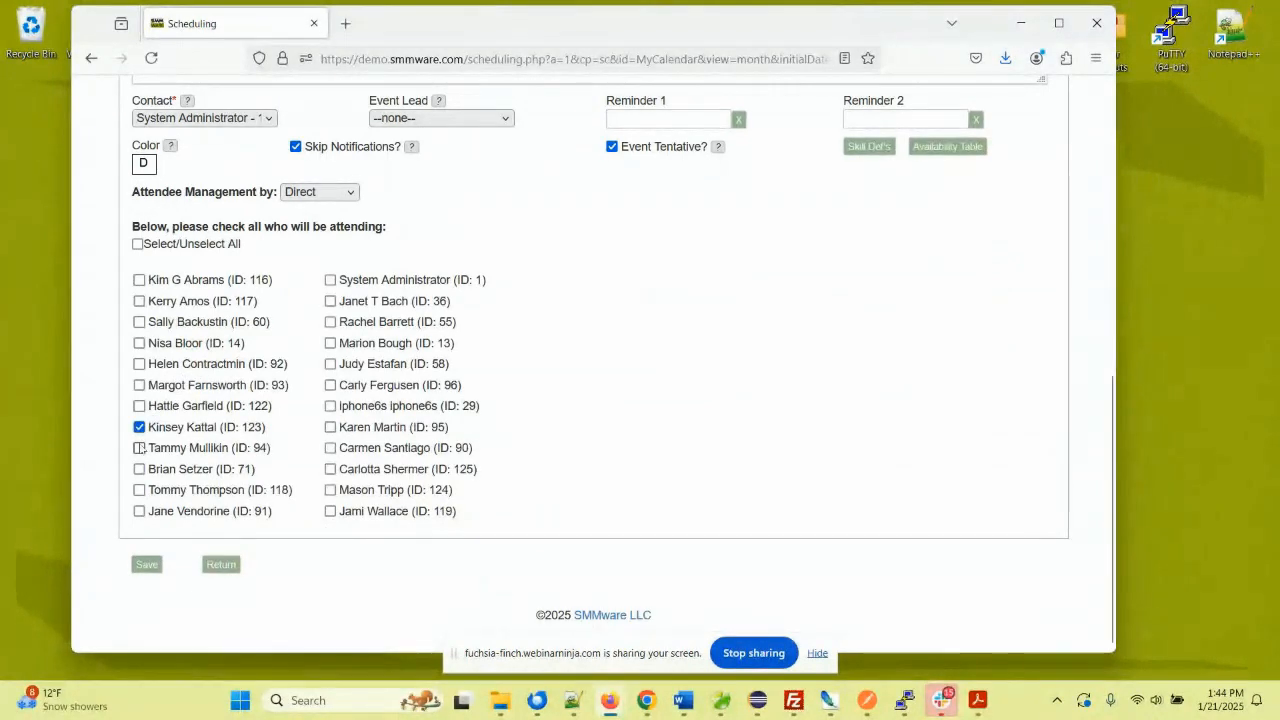
click(139, 448)
click(139, 469)
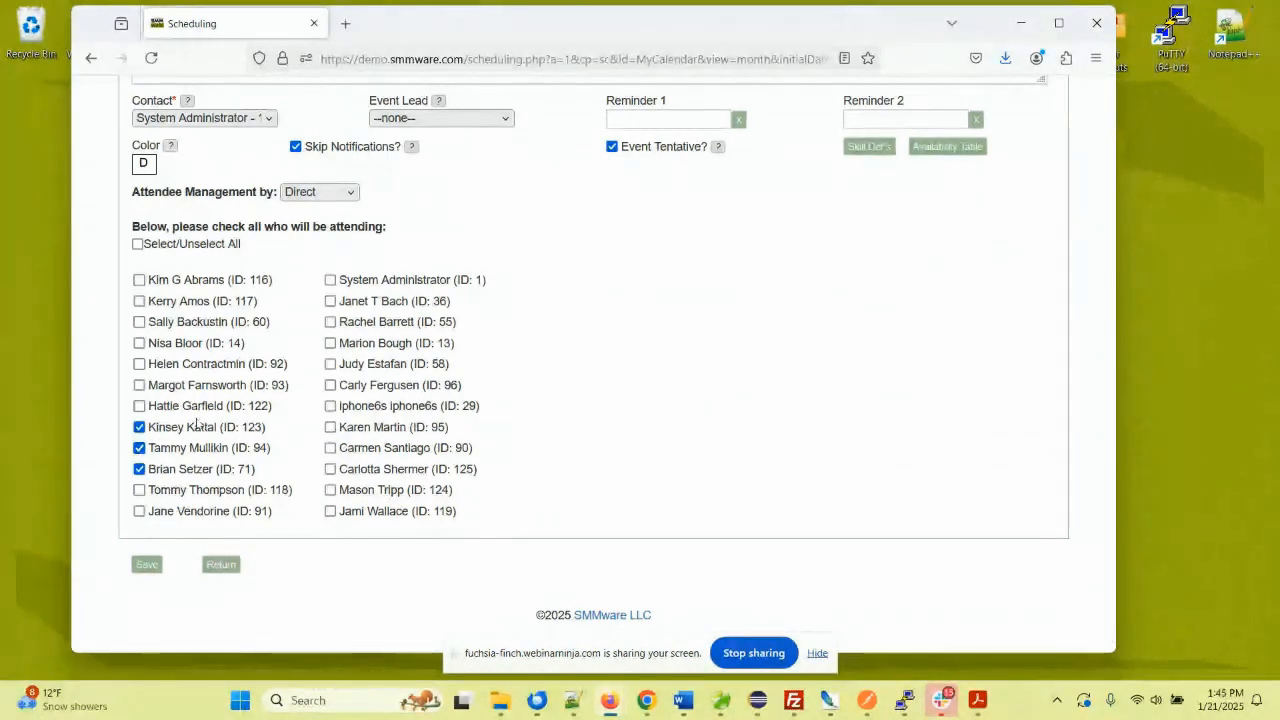
click(300, 192)
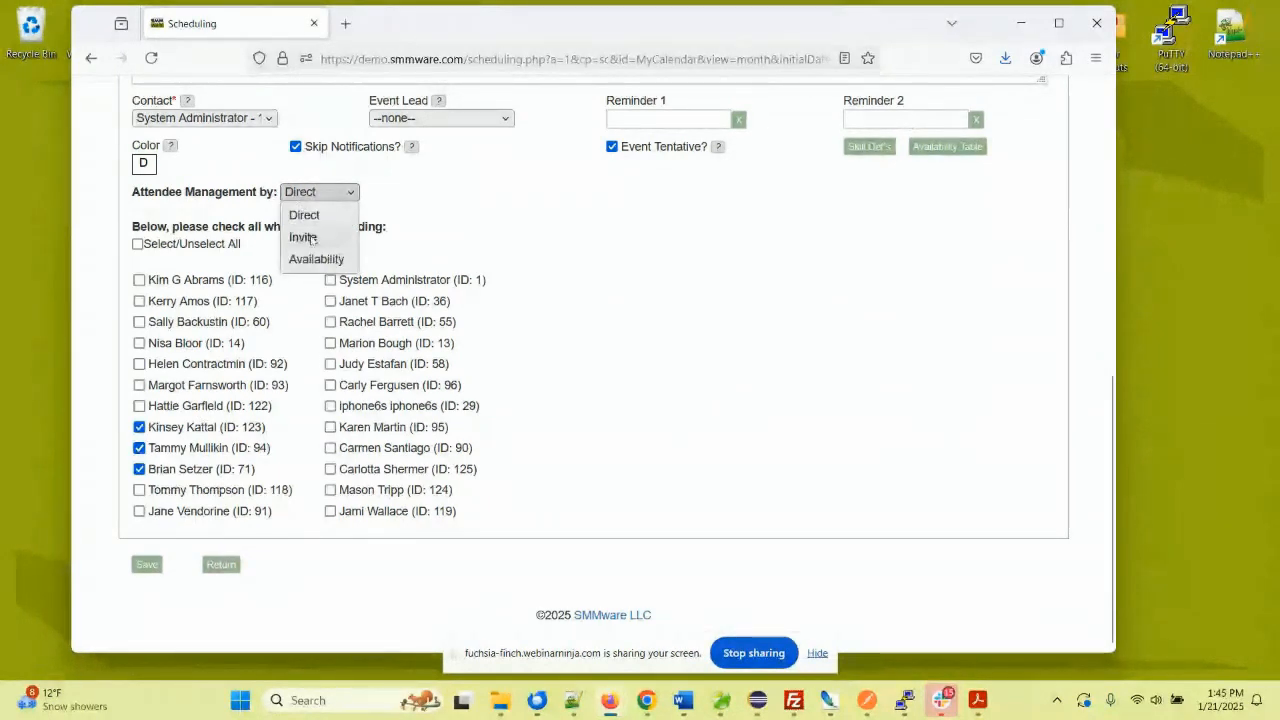
- Switch attendee management to Invite with a team size of 3
click(312, 239)
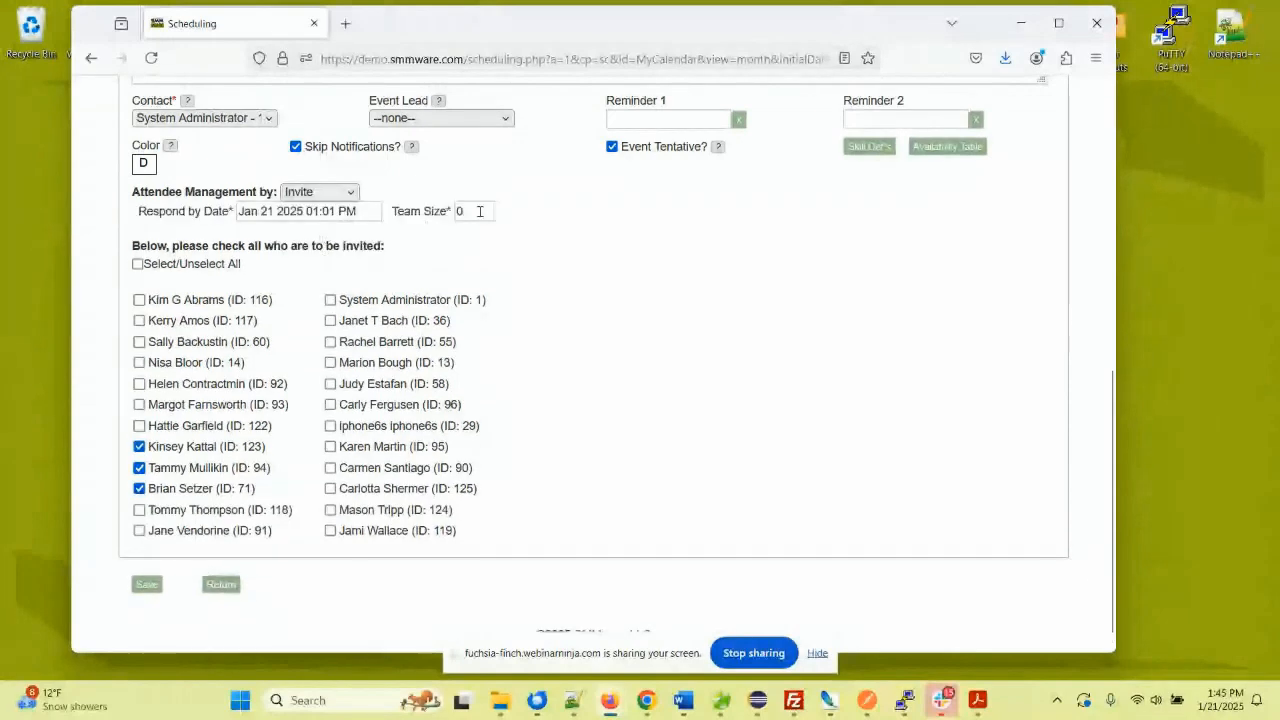
double_click(479, 211)
text(3)
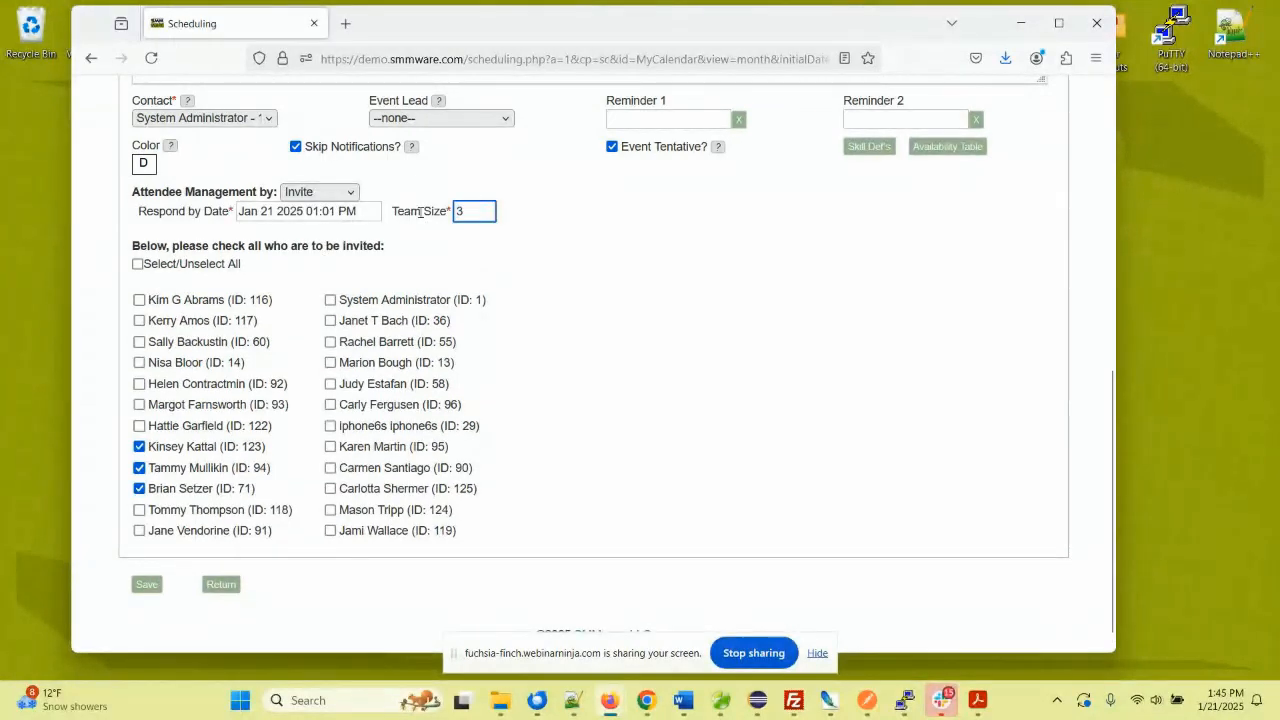
click(569, 247)
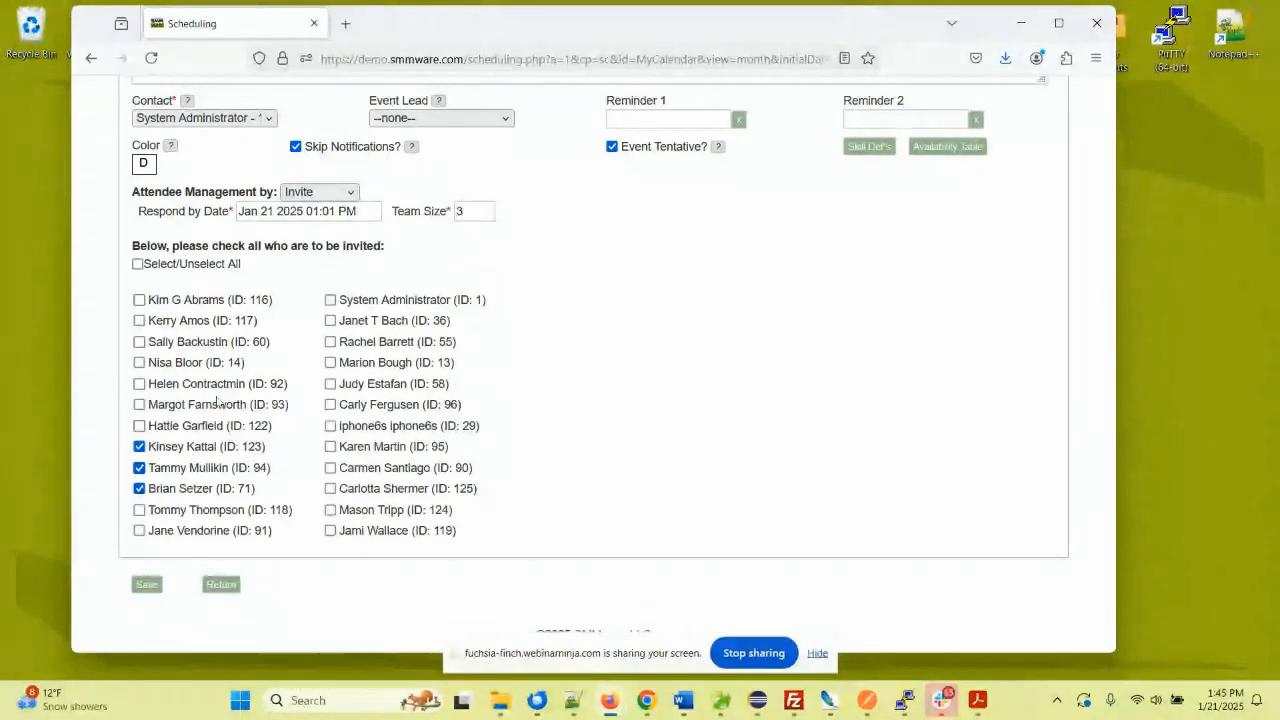
- Try inviting associates: two left-column ones, Select/Unselect All, then right-column rows three to six
click(139, 426)
click(139, 405)
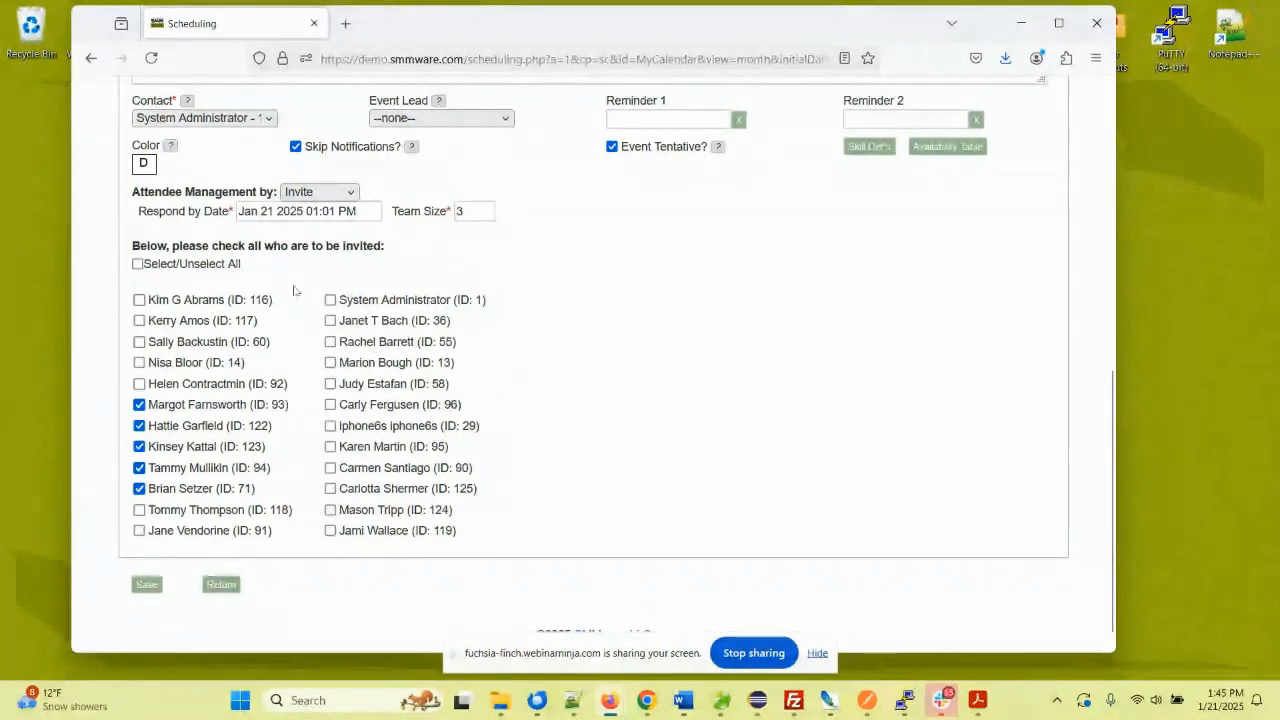
click(137, 264)
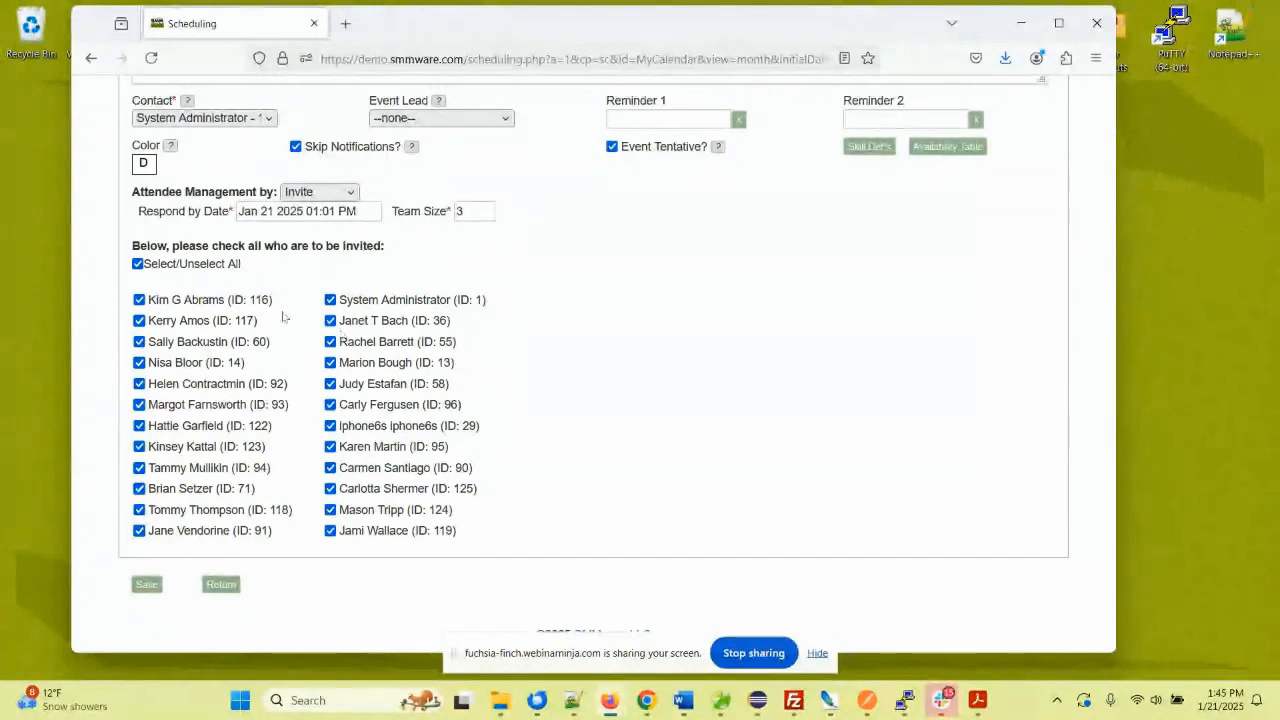
click(140, 264)
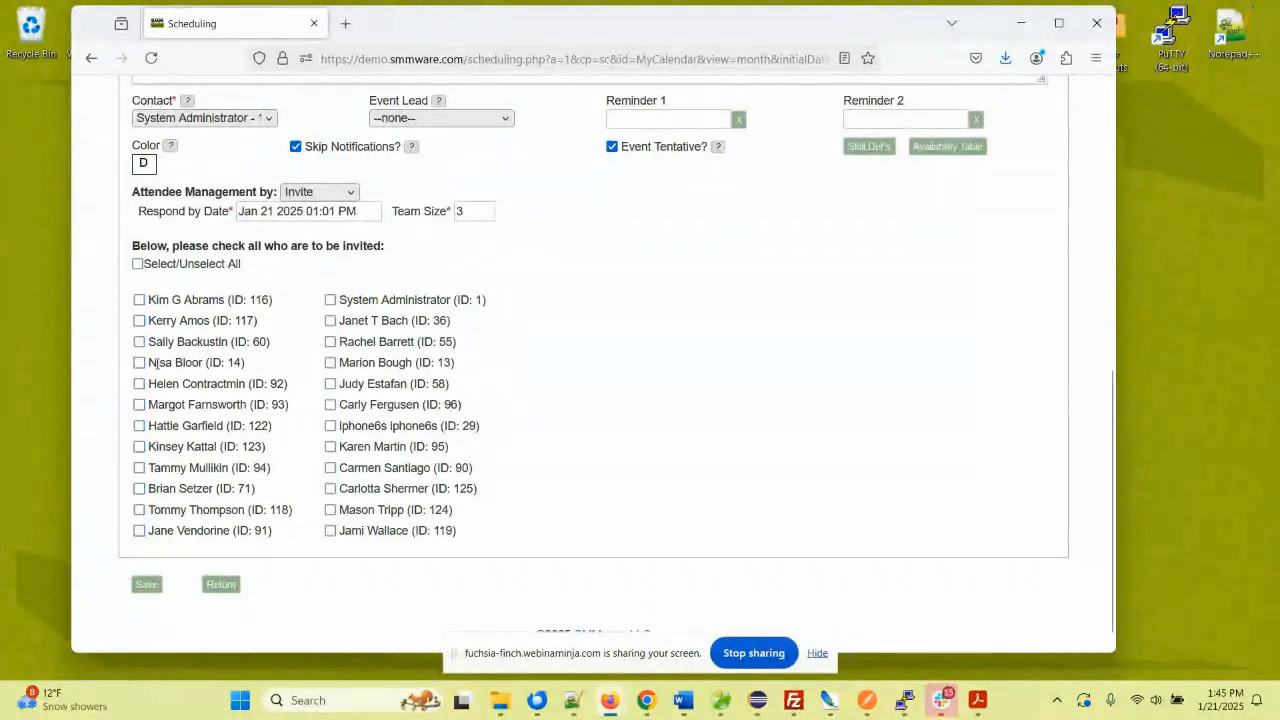
click(330, 342)
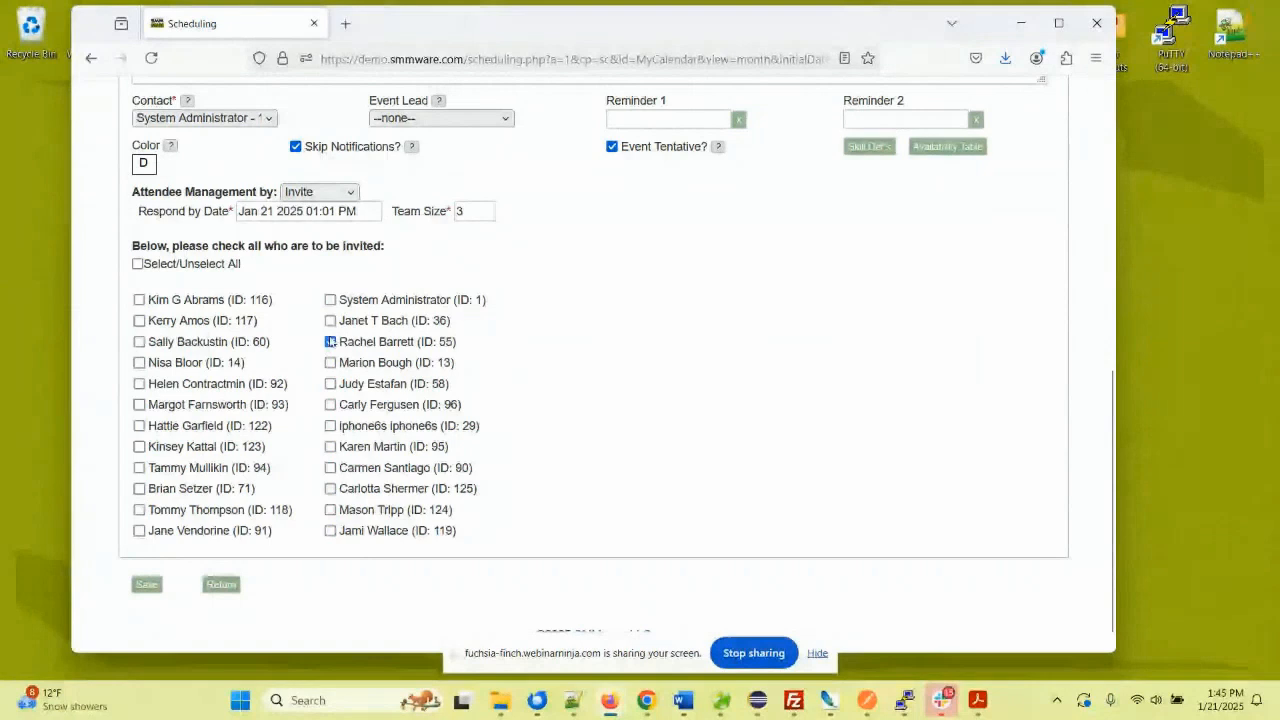
click(330, 363)
click(330, 384)
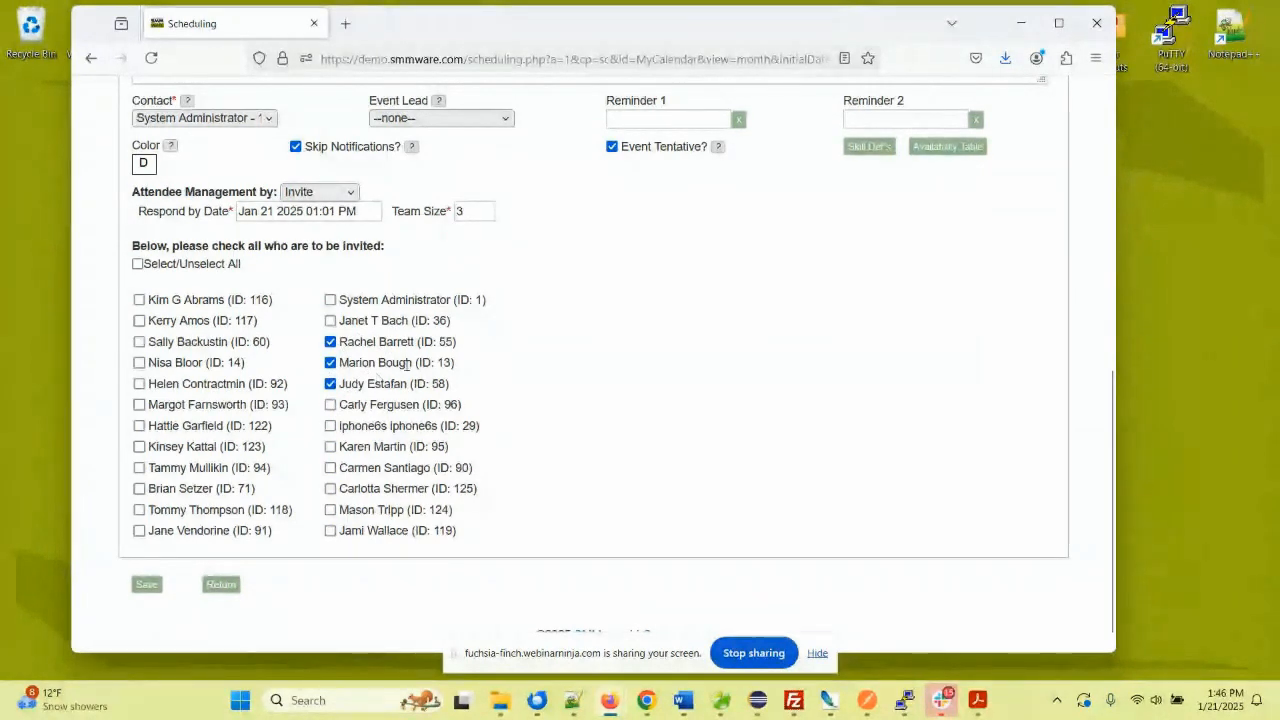
click(330, 405)
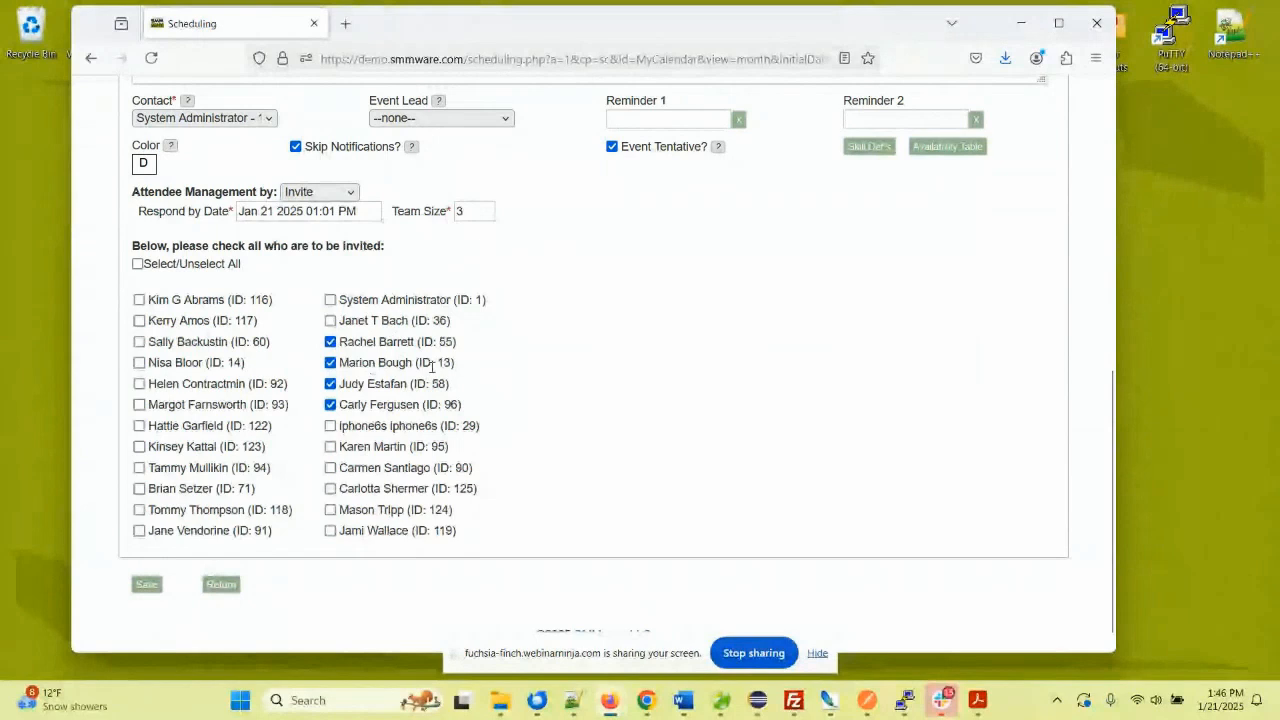
- Set attendee management back to Availability so the planner grid returns
scroll(432, 367, up, 1)
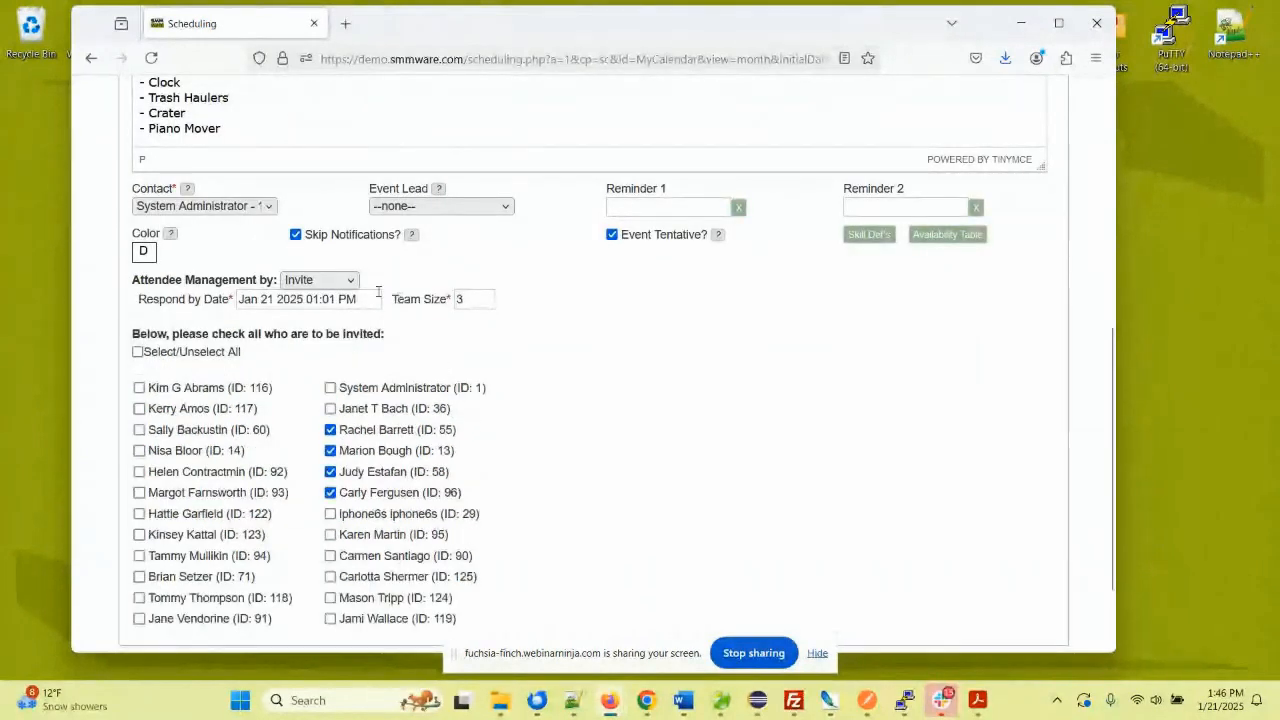
click(348, 281)
click(318, 347)
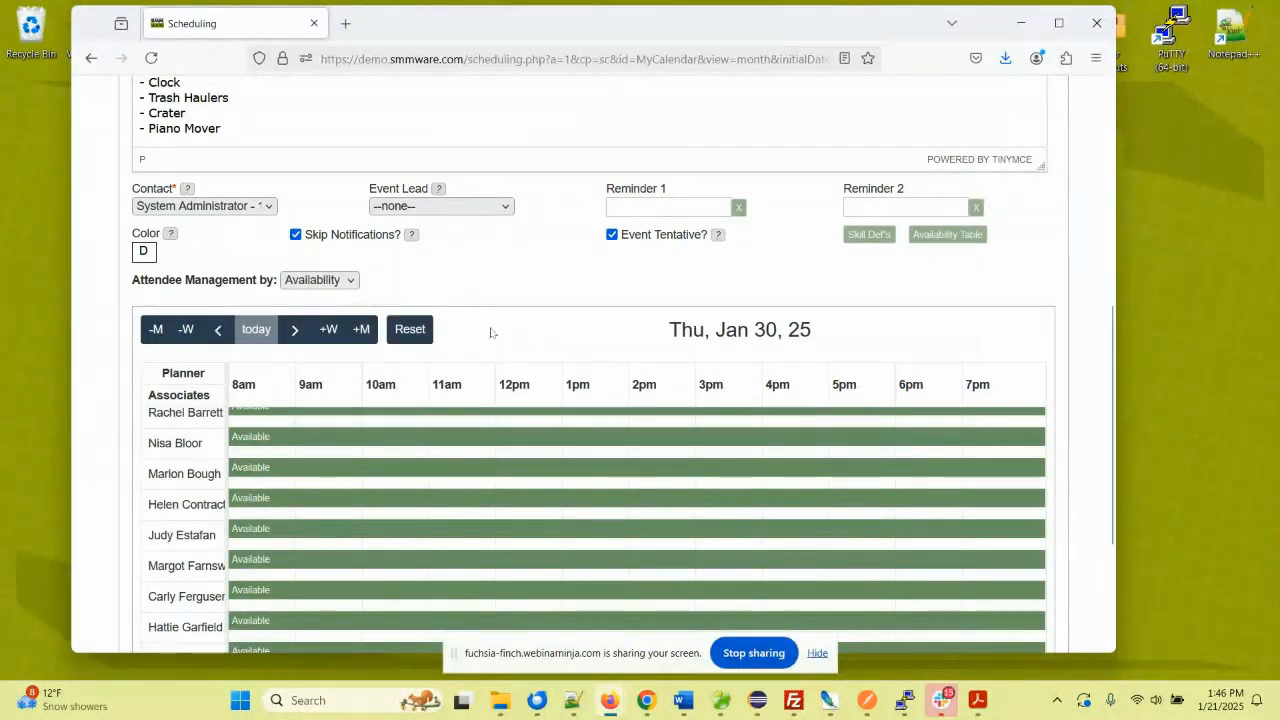
scroll(430, 292, down, 1)
scroll(430, 292, up, 6)
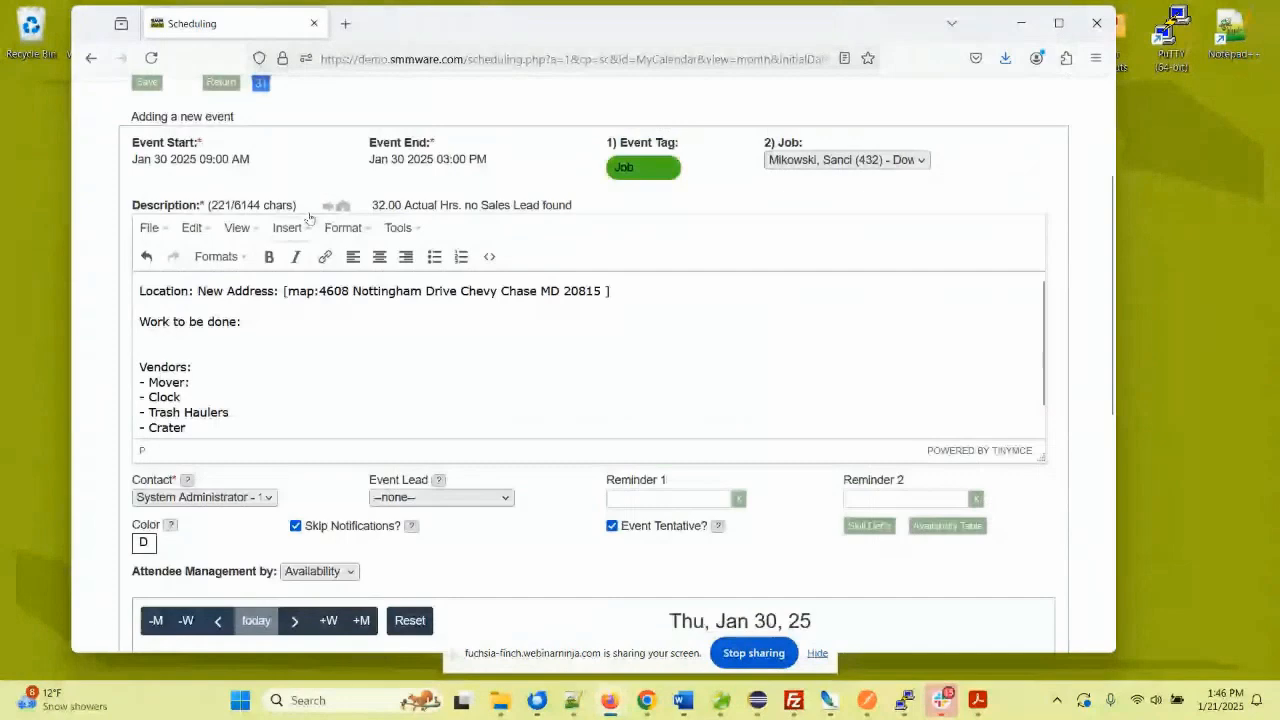
- Open Associates > My Unavailability in a new tab and choose another associate's calendar
mouse_move(288, 205)
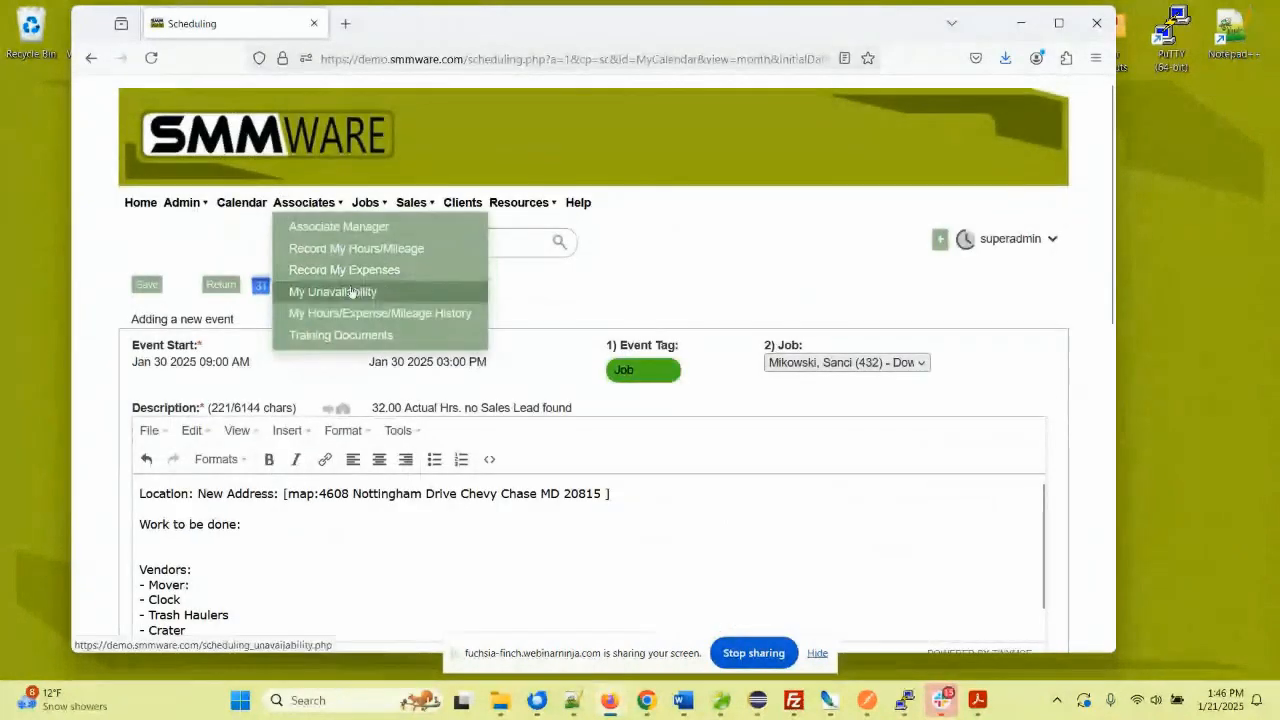
right_click(353, 295)
click(370, 308)
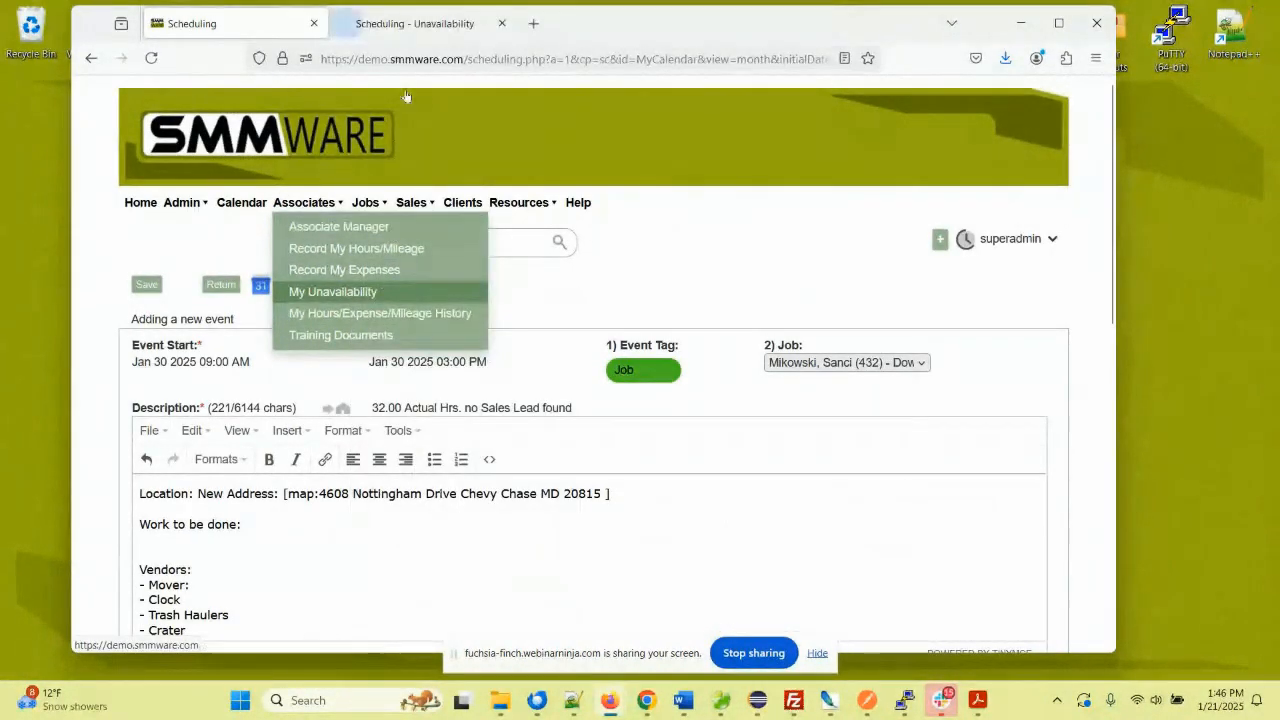
key(ctrl+Tab)
scroll(362, 271, down, 2)
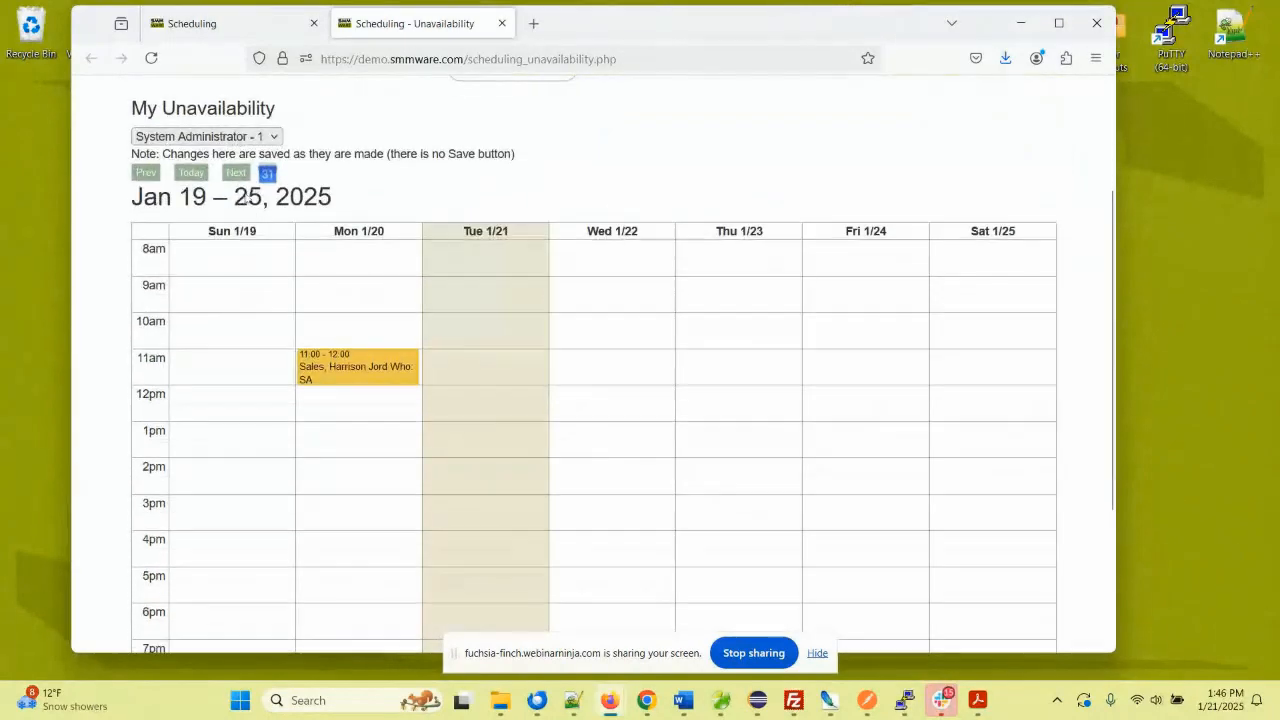
click(205, 136)
click(215, 204)
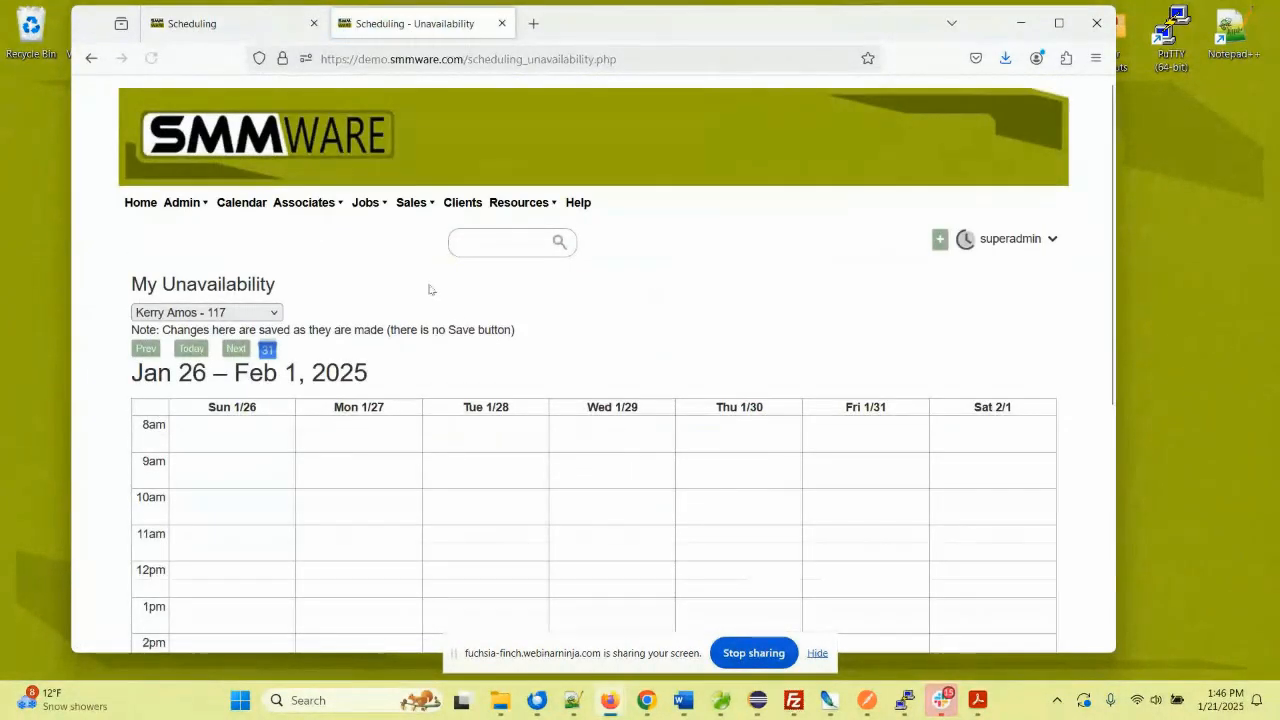
- Block Mon 1/27 8am–2pm and Thu 1/30 11am–6pm as unavailable, then return to the event
scroll(429, 286, down, 2)
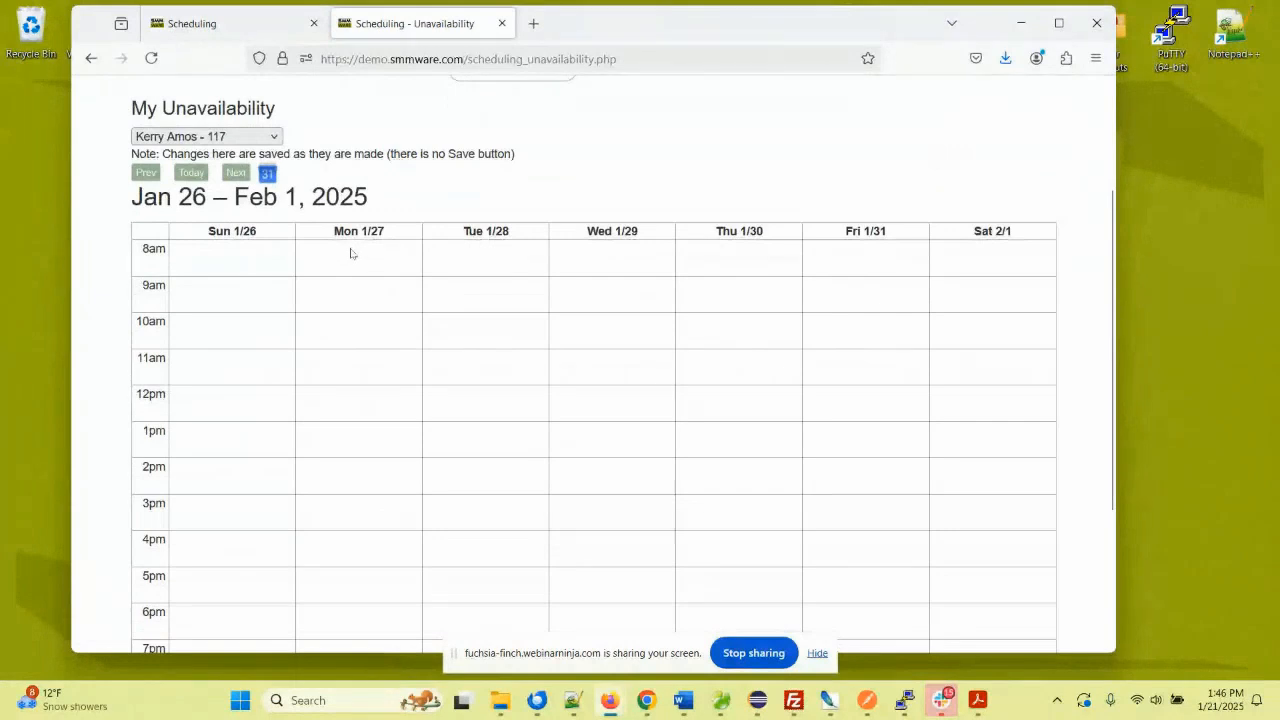
drag(351, 251, 417, 457)
scroll(780, 415, down, 1)
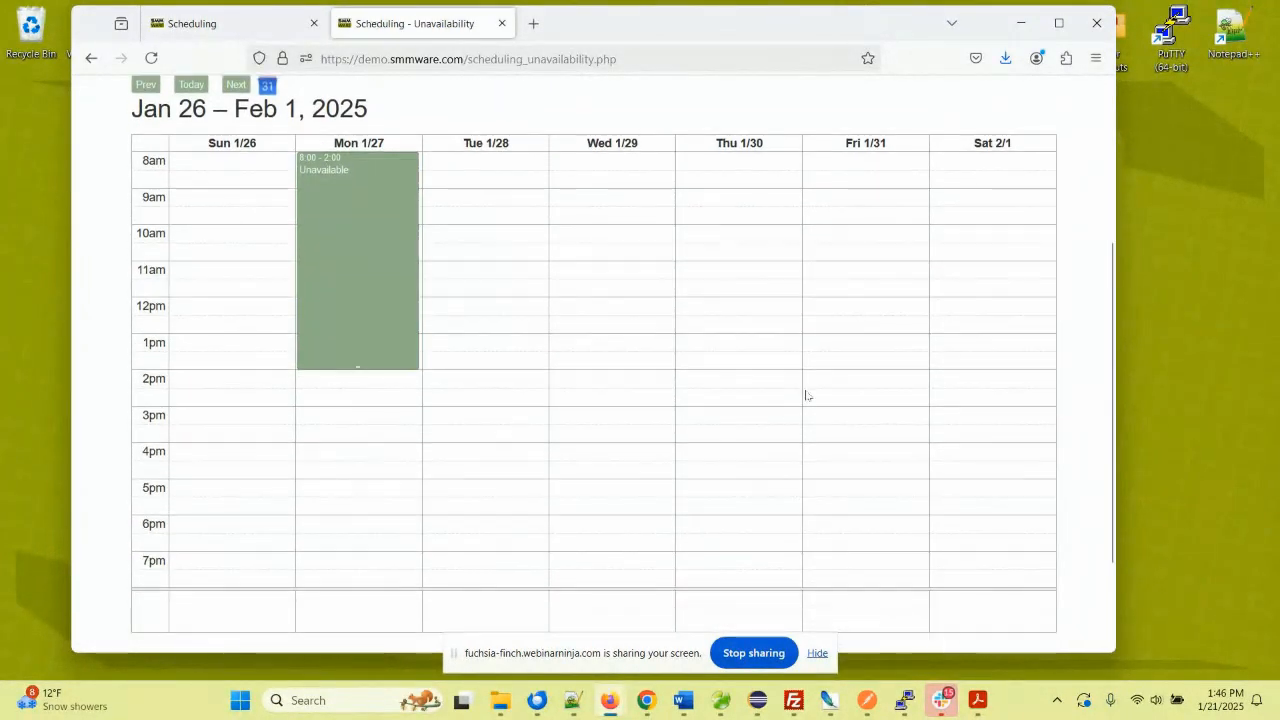
drag(836, 348, 826, 590)
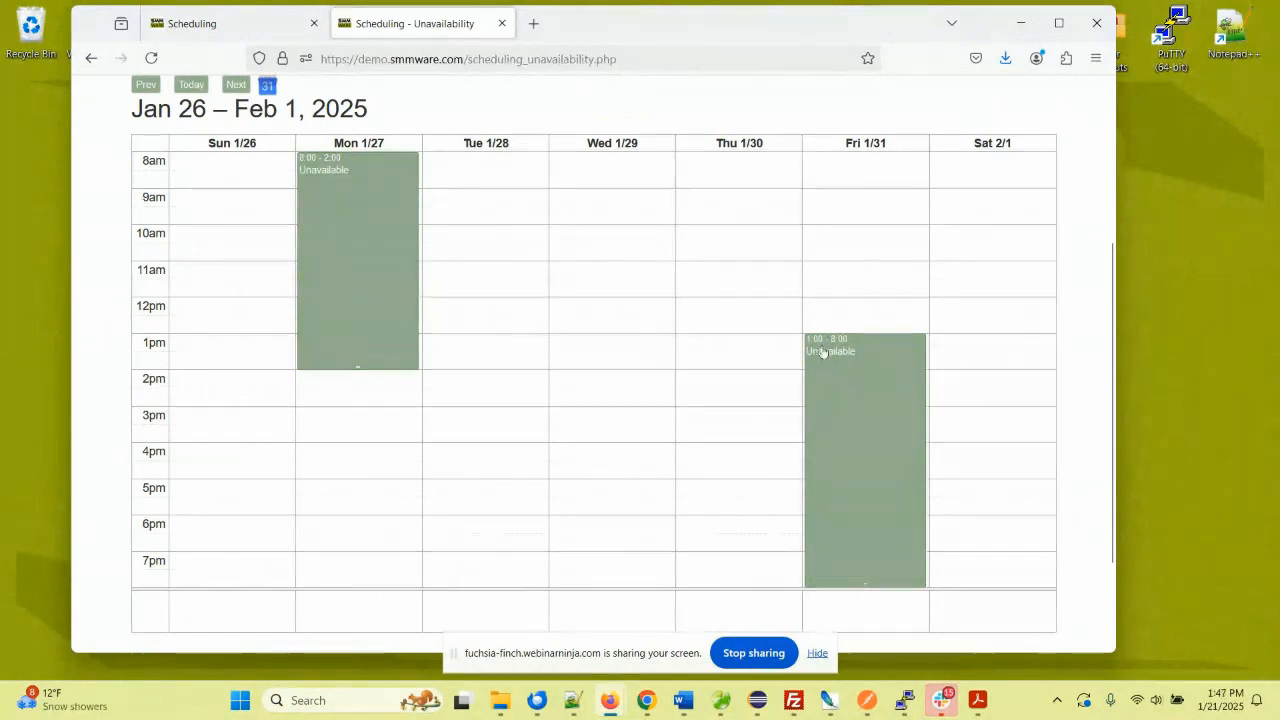
drag(829, 377, 740, 323)
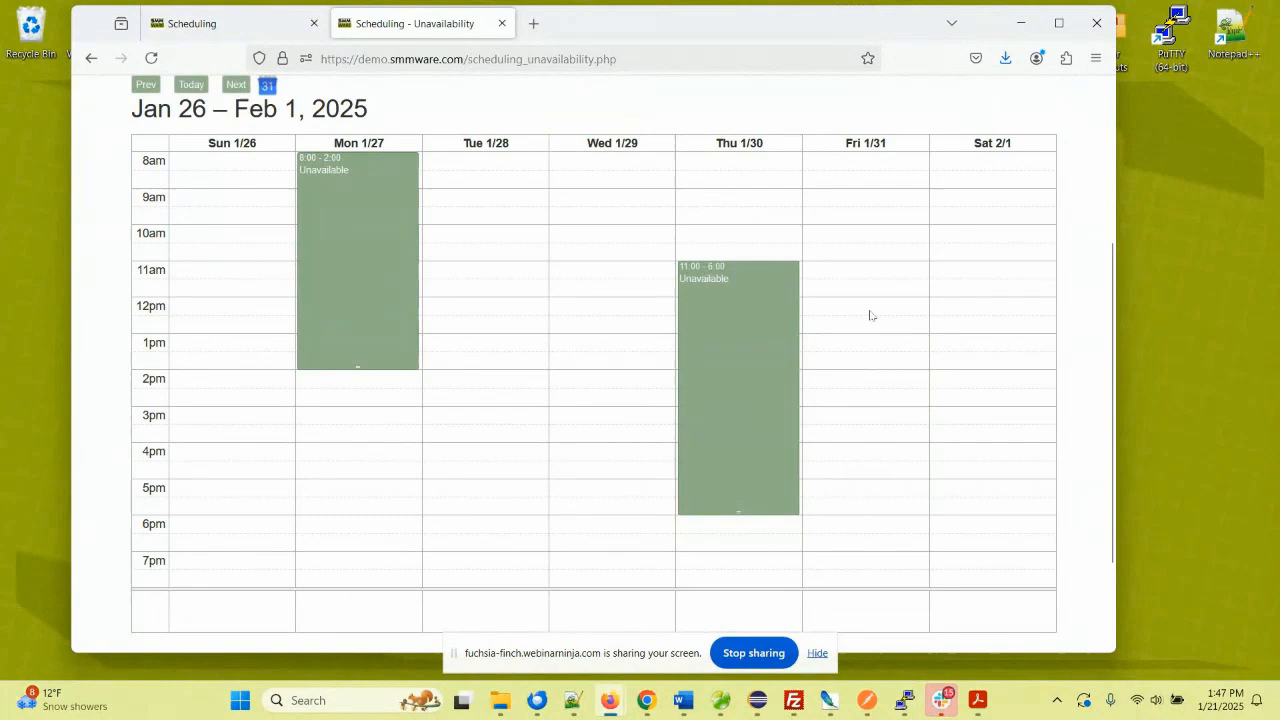
scroll(869, 315, up, 2)
click(200, 23)
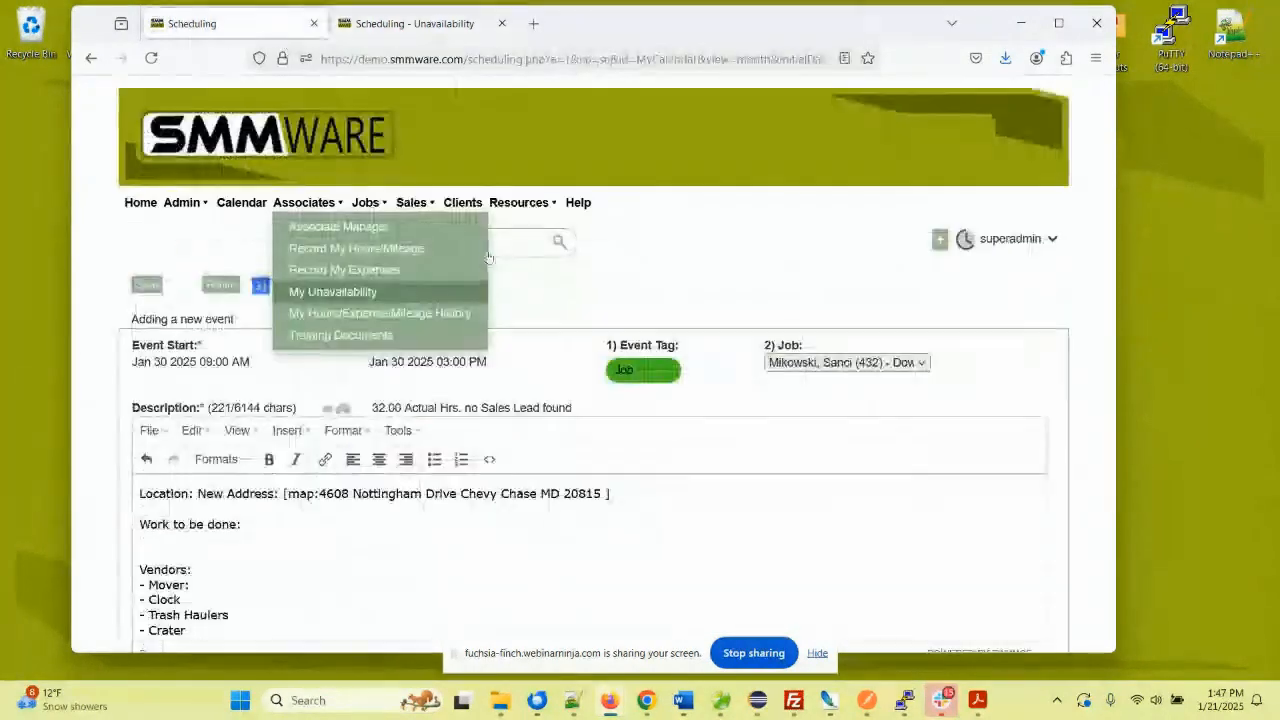
scroll(524, 300, down, 3)
scroll(524, 300, down, 6)
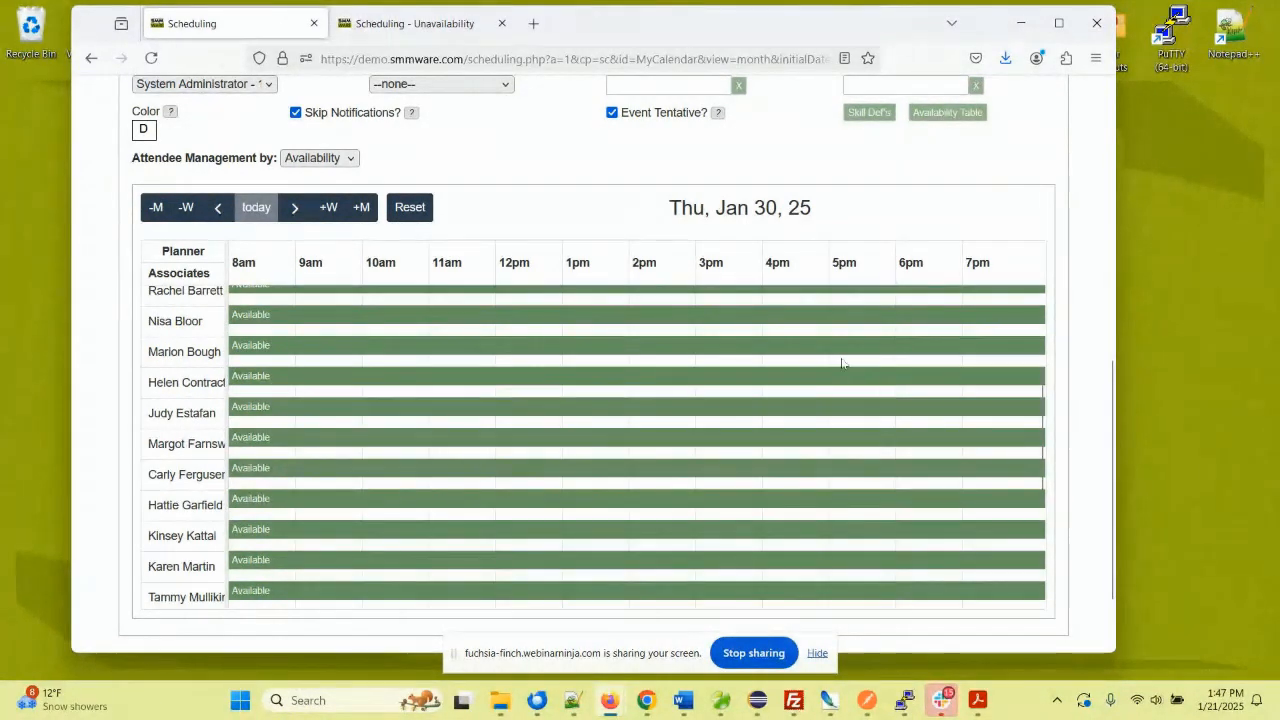
- Add 10am–1:30pm shifts for two associates and extend the first associate's 10am shift to about 3:30pm
click(398, 383)
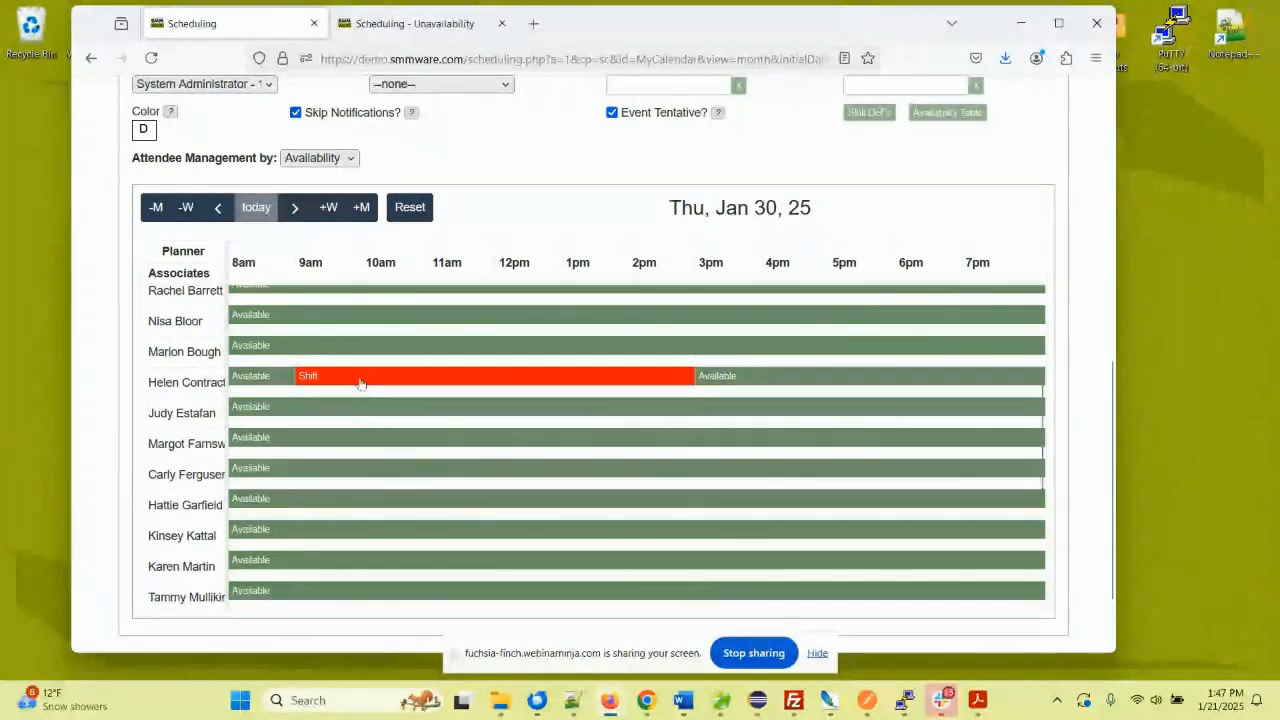
drag(298, 378, 386, 378)
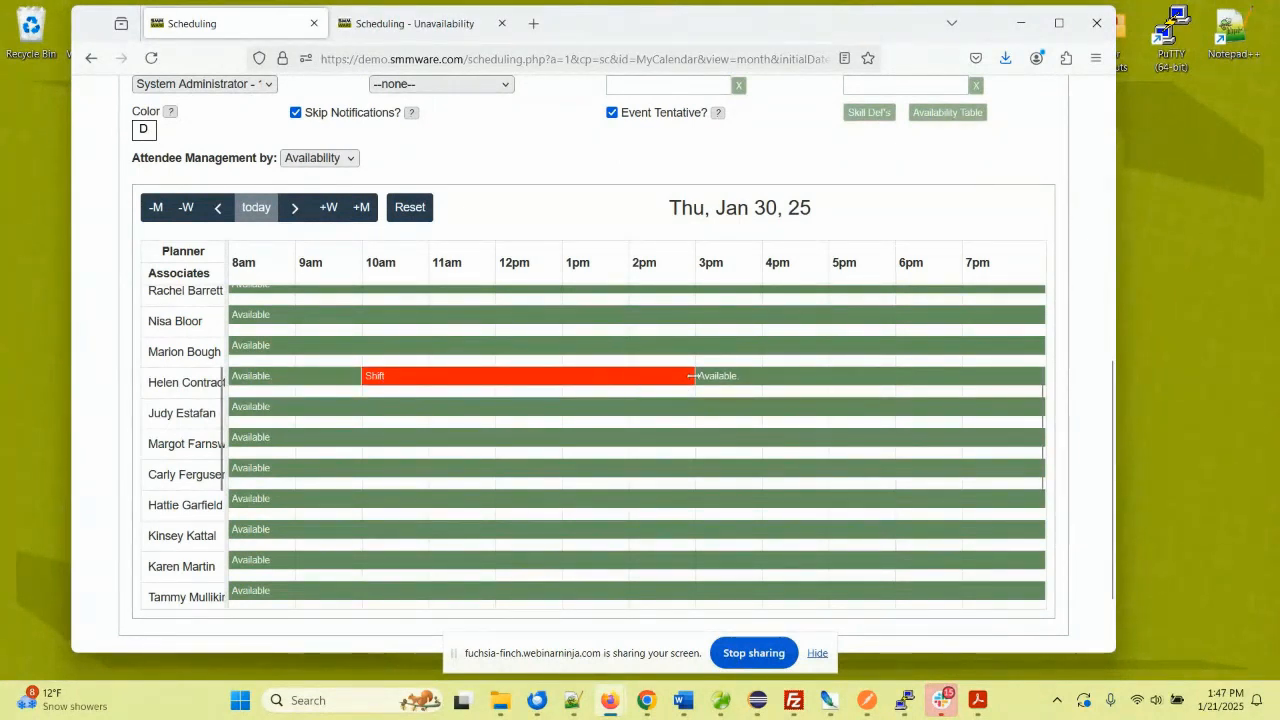
drag(673, 381, 592, 378)
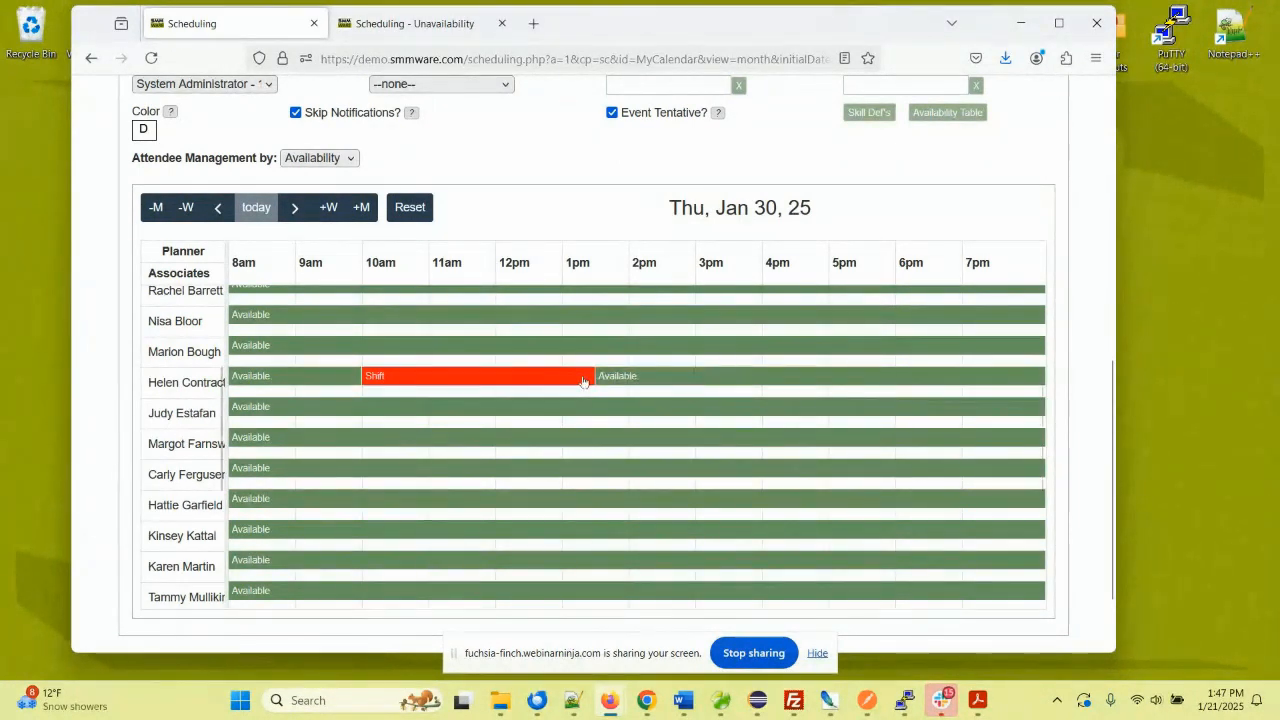
click(520, 411)
click(515, 436)
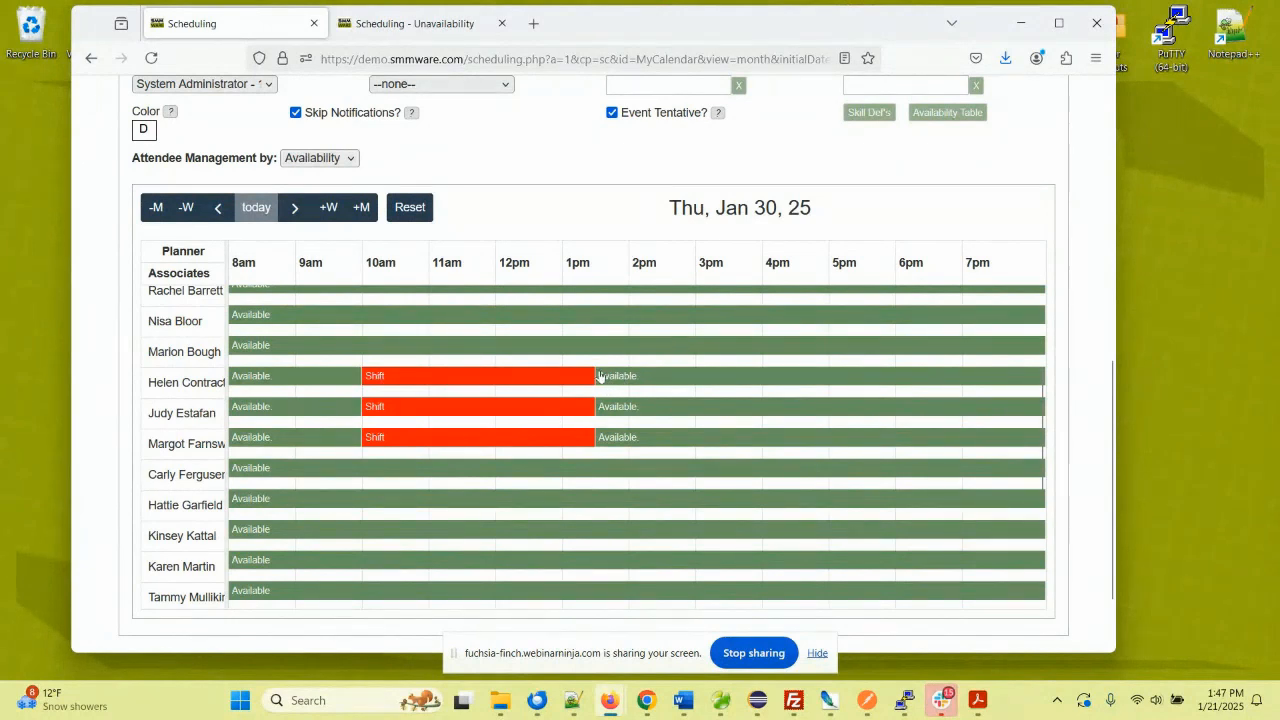
drag(598, 376, 688, 387)
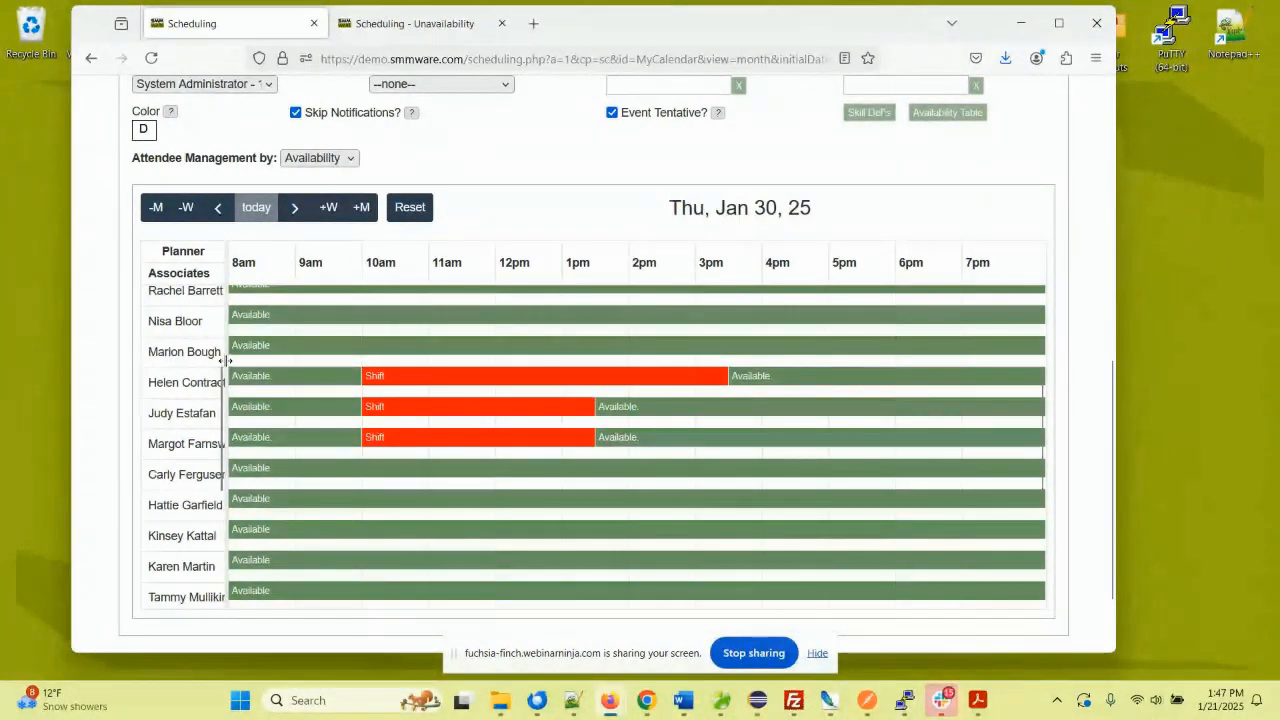
drag(227, 361, 245, 364)
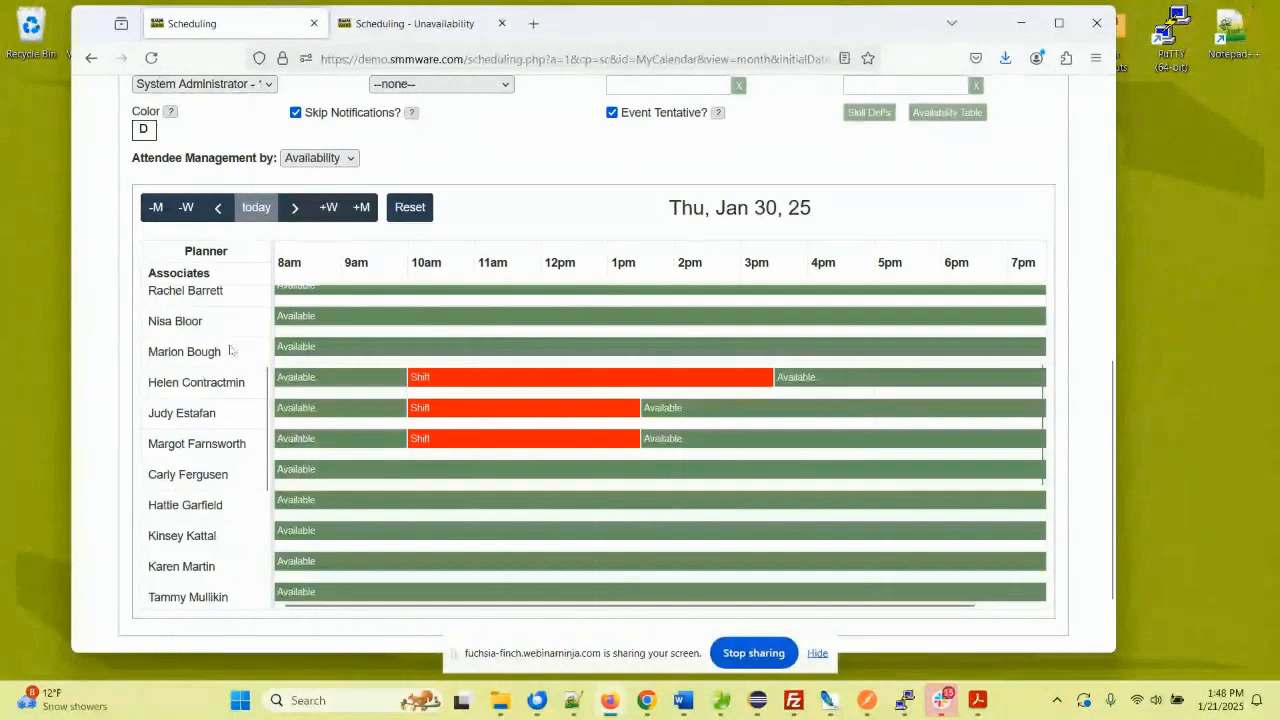
- Scroll the planner to the first associate and narrow the names column so the timeline reaches 7pm
scroll(235, 348, up, 2)
scroll(231, 349, up, 2)
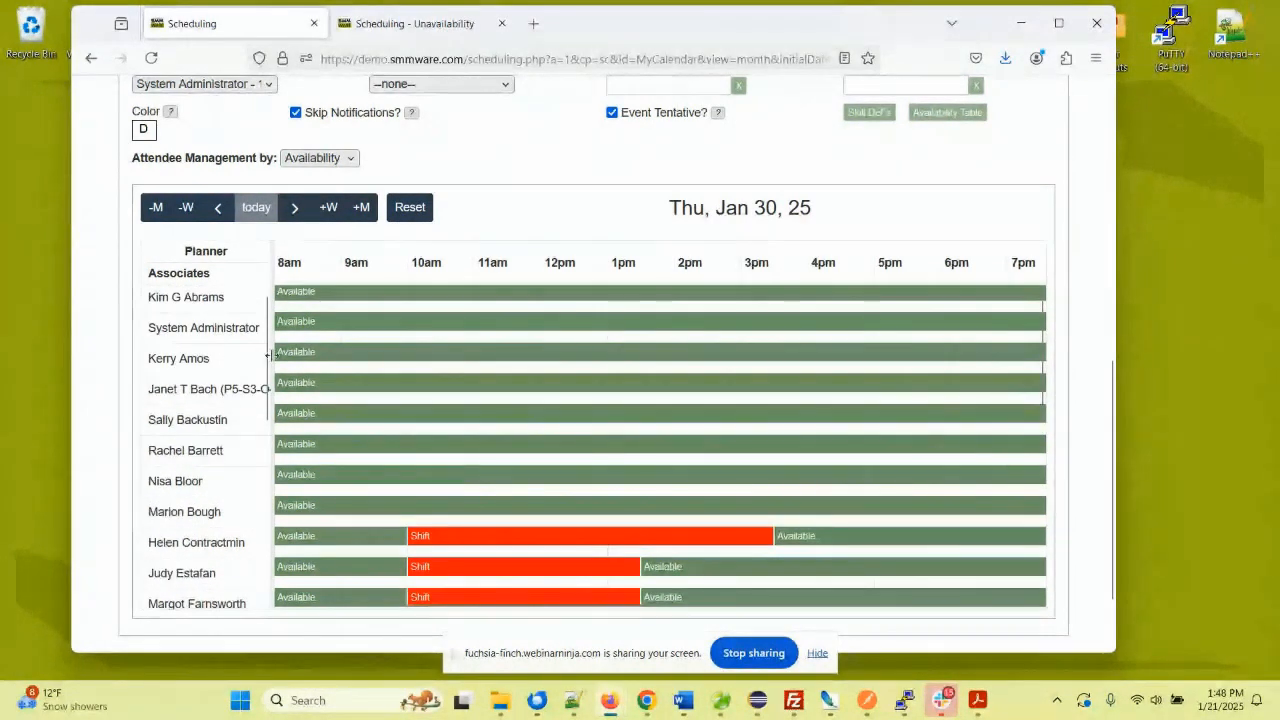
drag(273, 354, 312, 356)
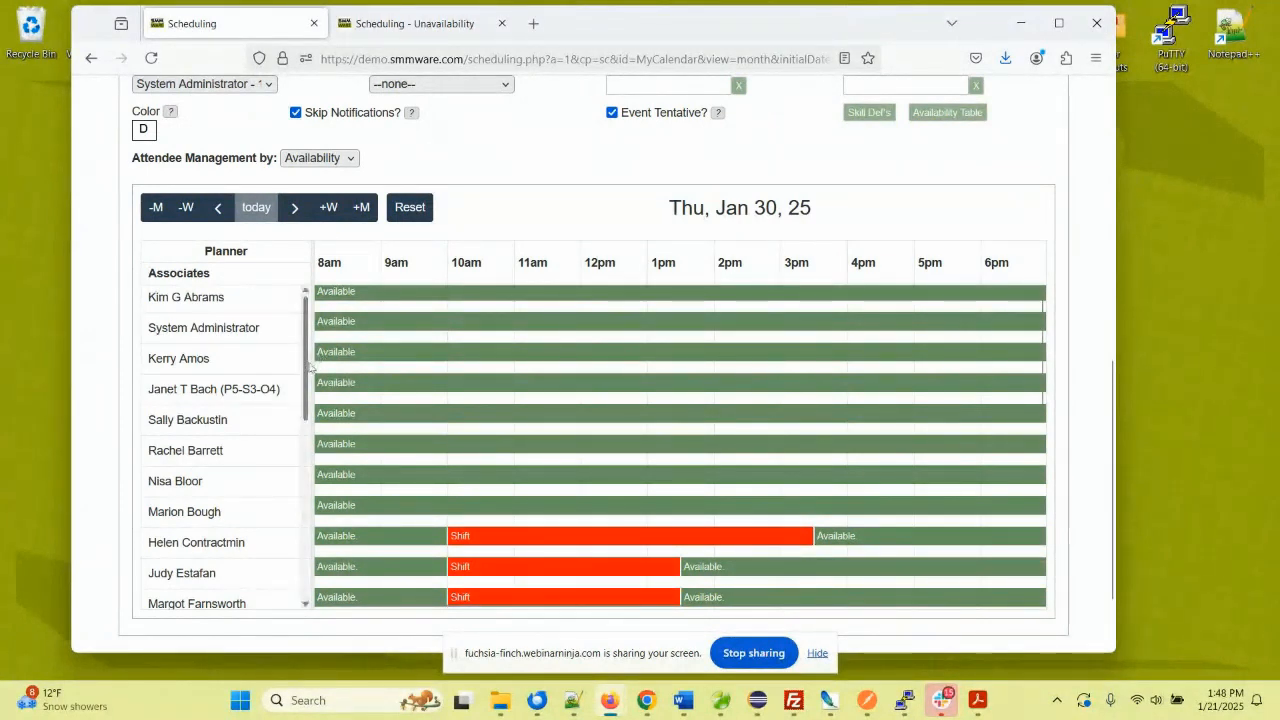
drag(307, 367, 256, 362)
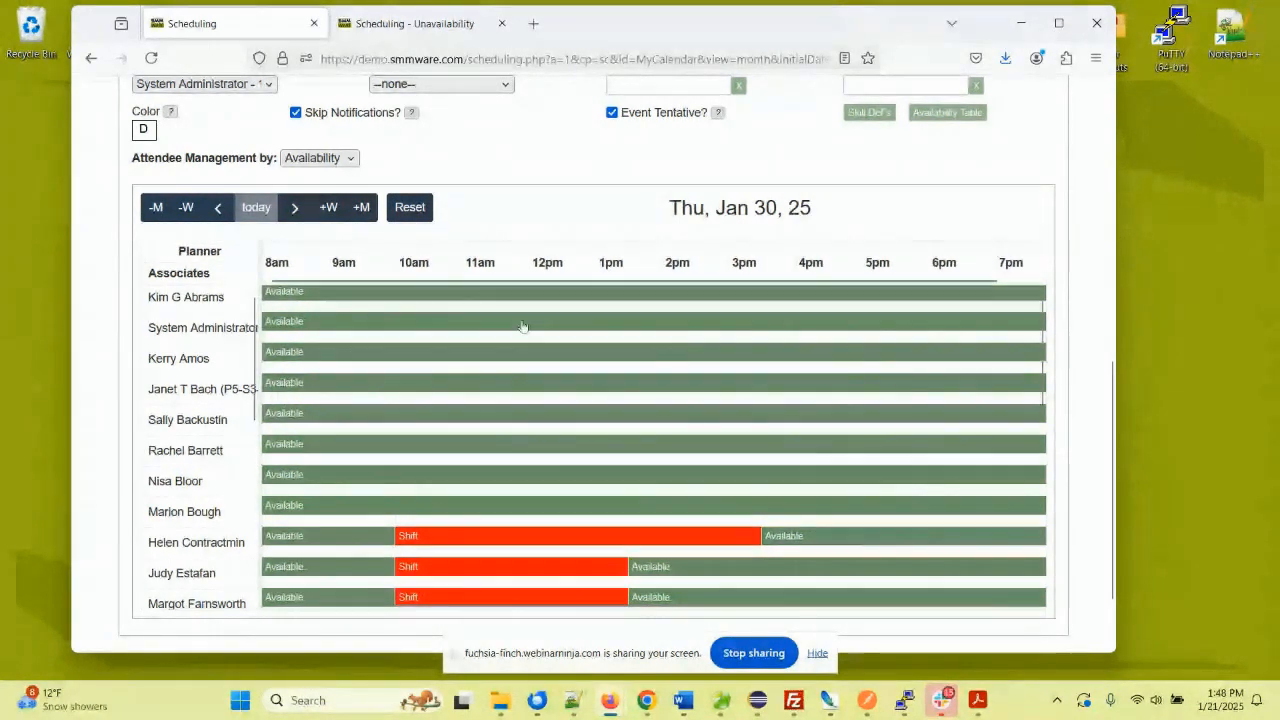
scroll(786, 218, up, 2)
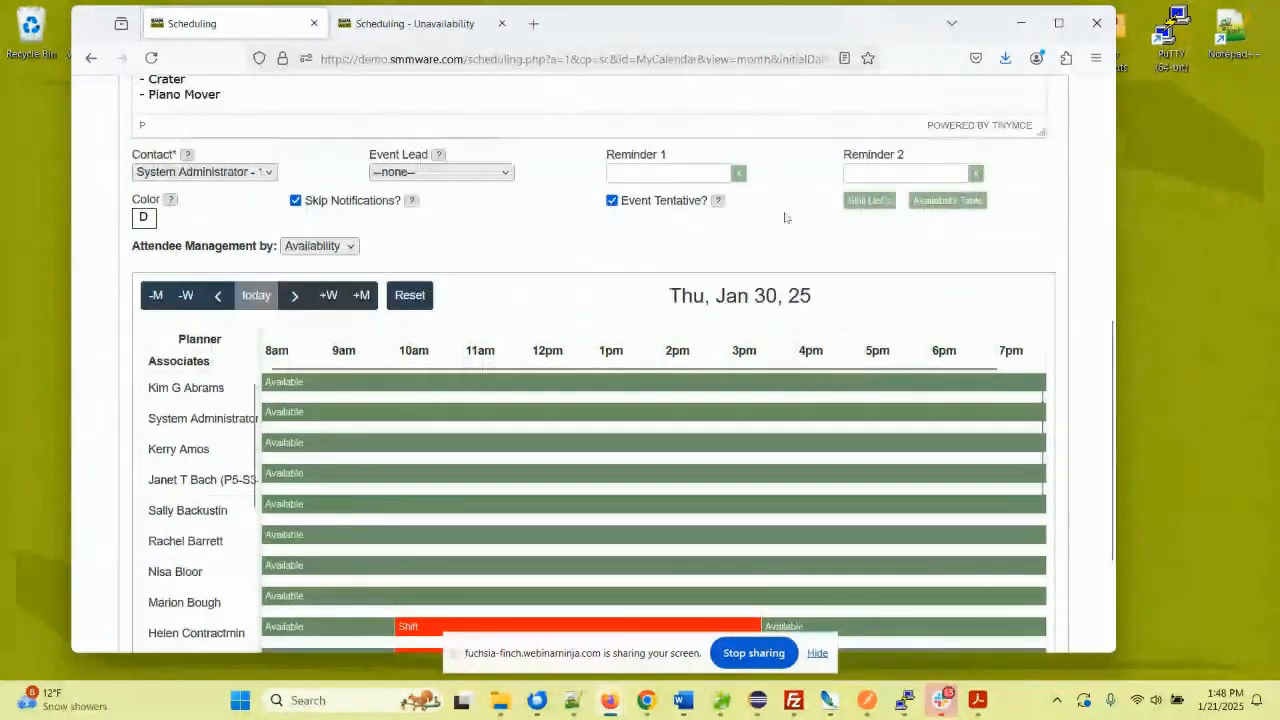
mouse_move(818, 230)
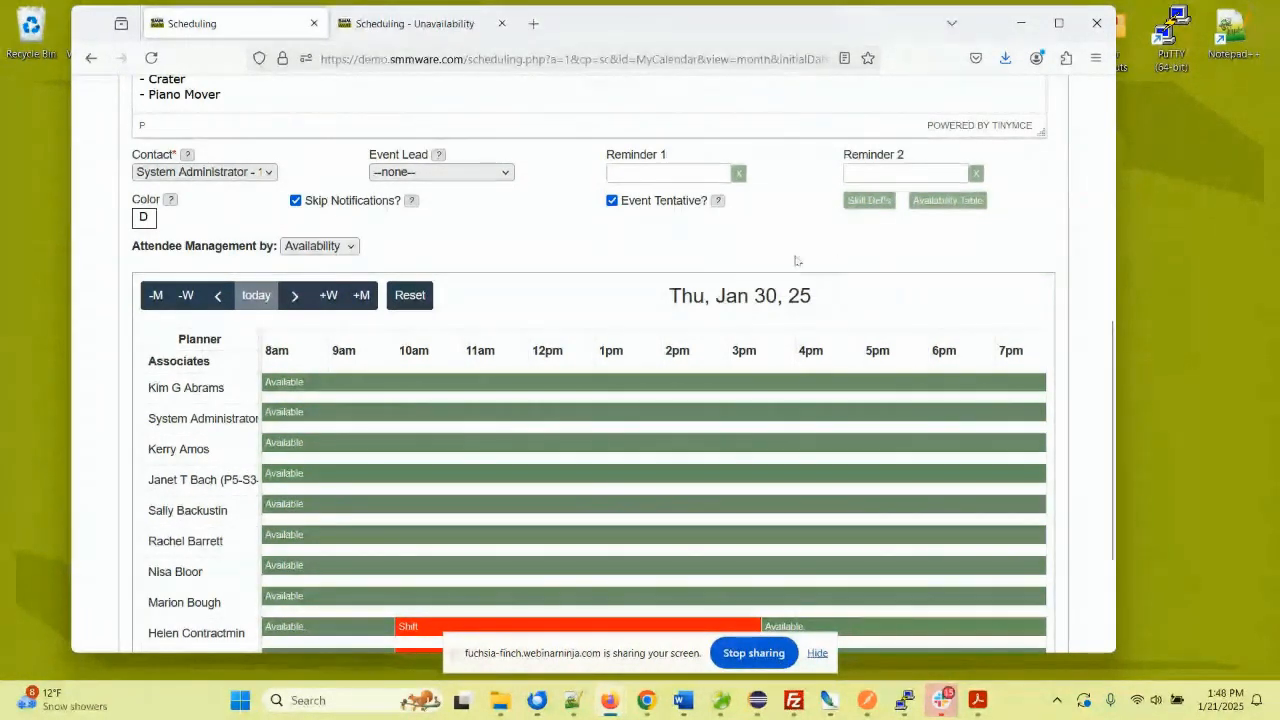
- Open the Jan 19–25 Availability Table and pin three associates' rows to the top
click(940, 201)
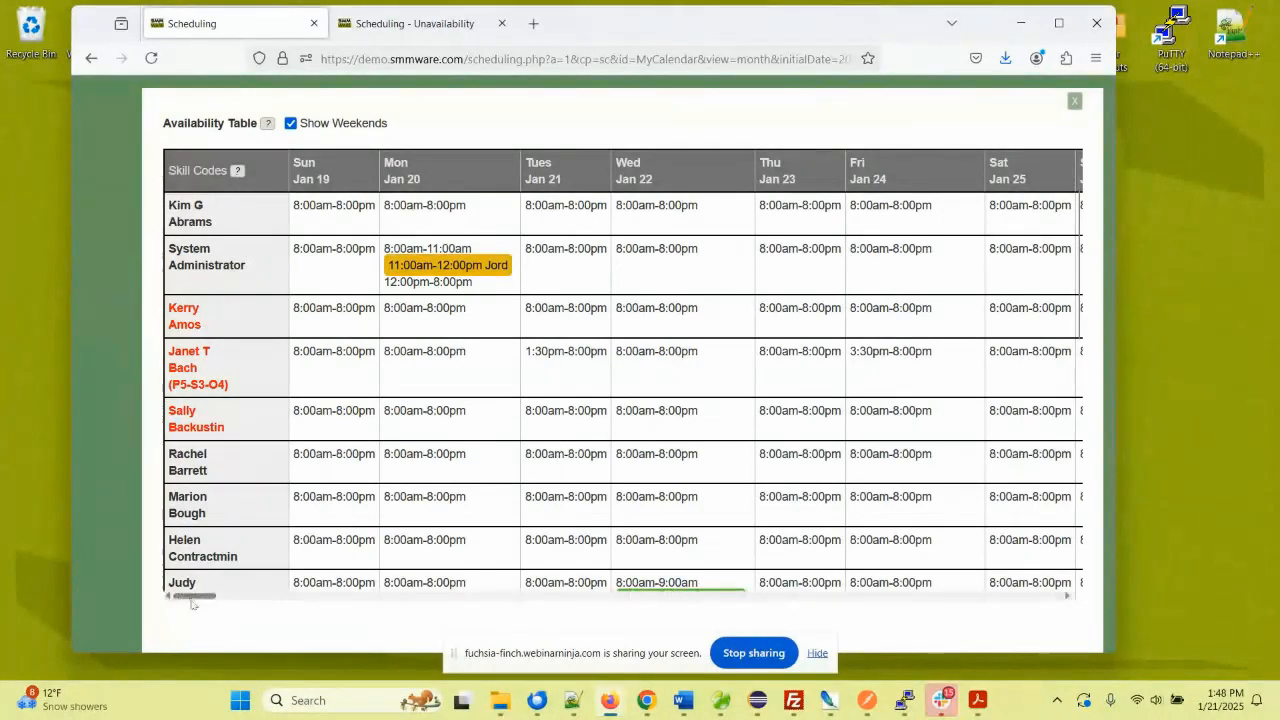
mouse_move(194, 602)
mouse_down()
mouse_move(1062, 617)
mouse_move(184, 614)
mouse_up()
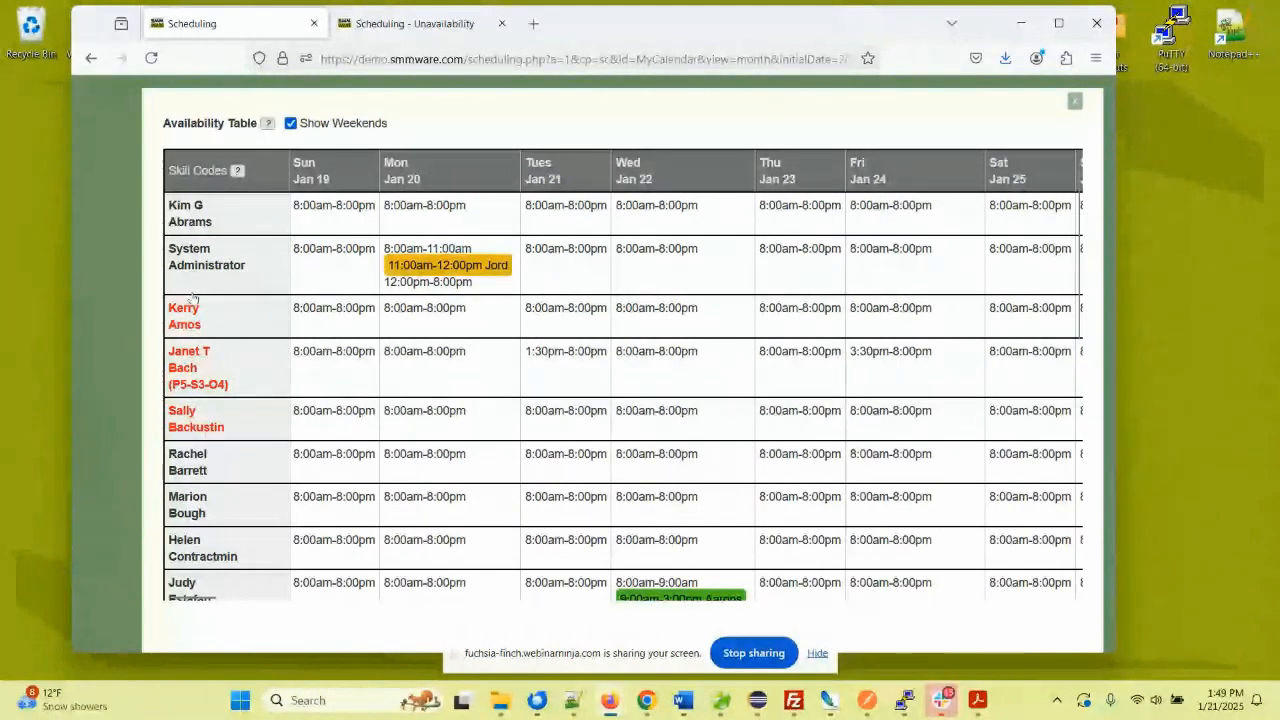
click(188, 456)
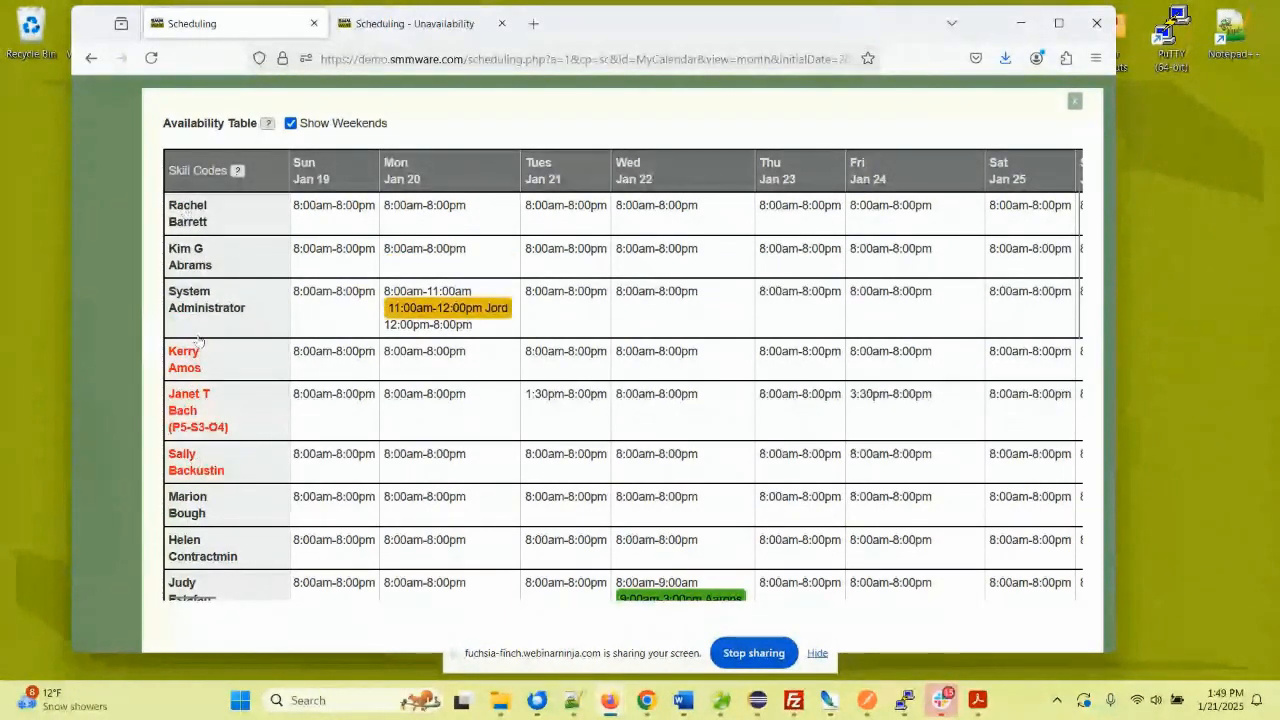
click(176, 496)
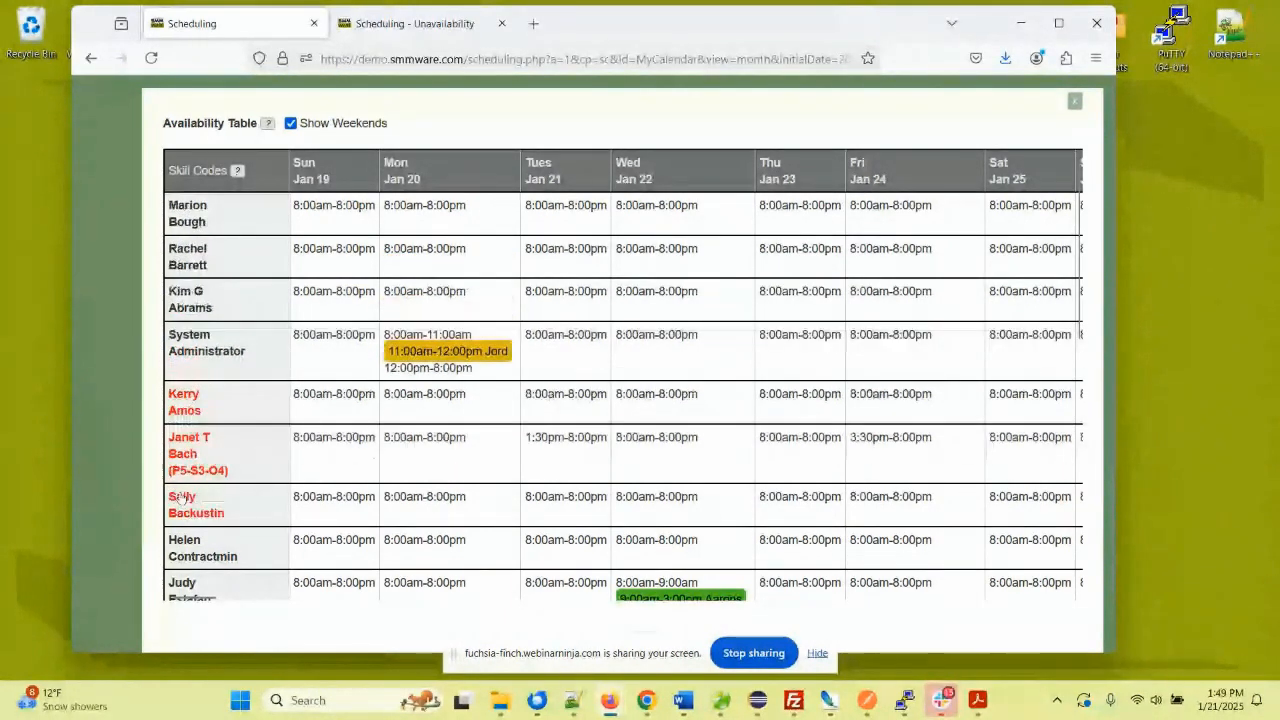
click(184, 398)
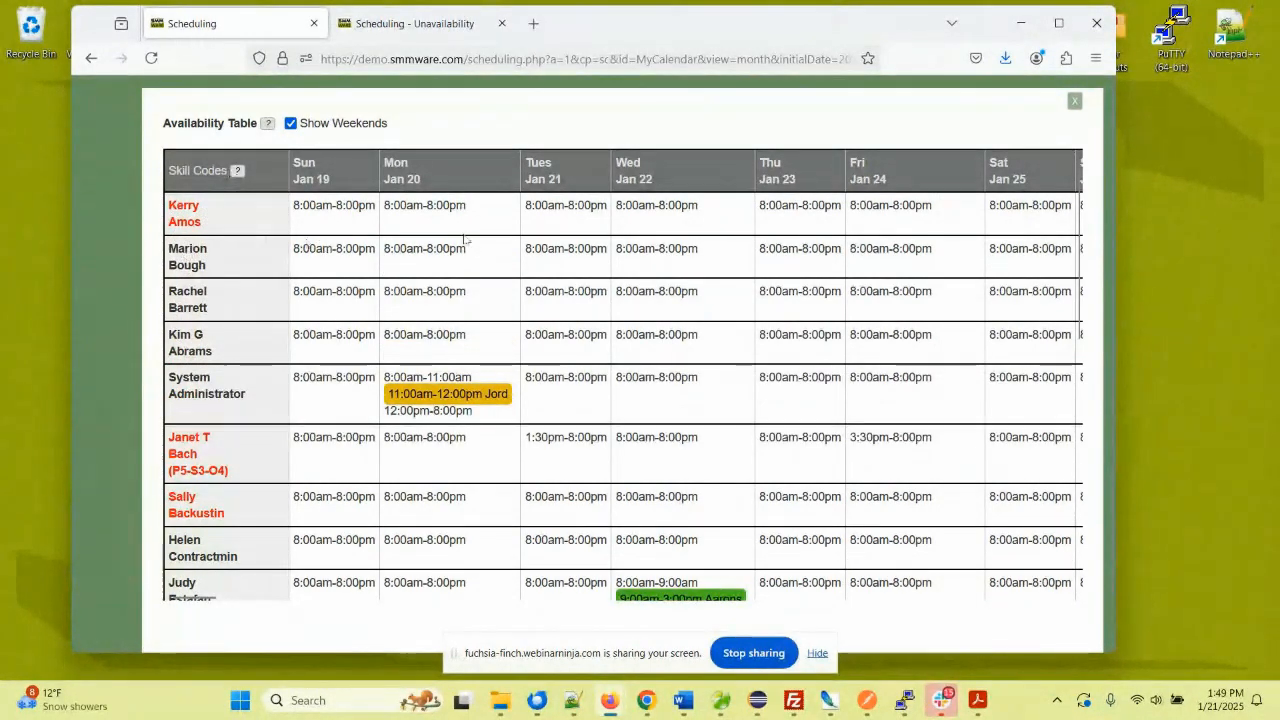
- Close the Availability Table and save the event as 4083, 10:00 AM–03:30 PM with Assigned shifts
click(1073, 102)
scroll(460, 281, down, 3)
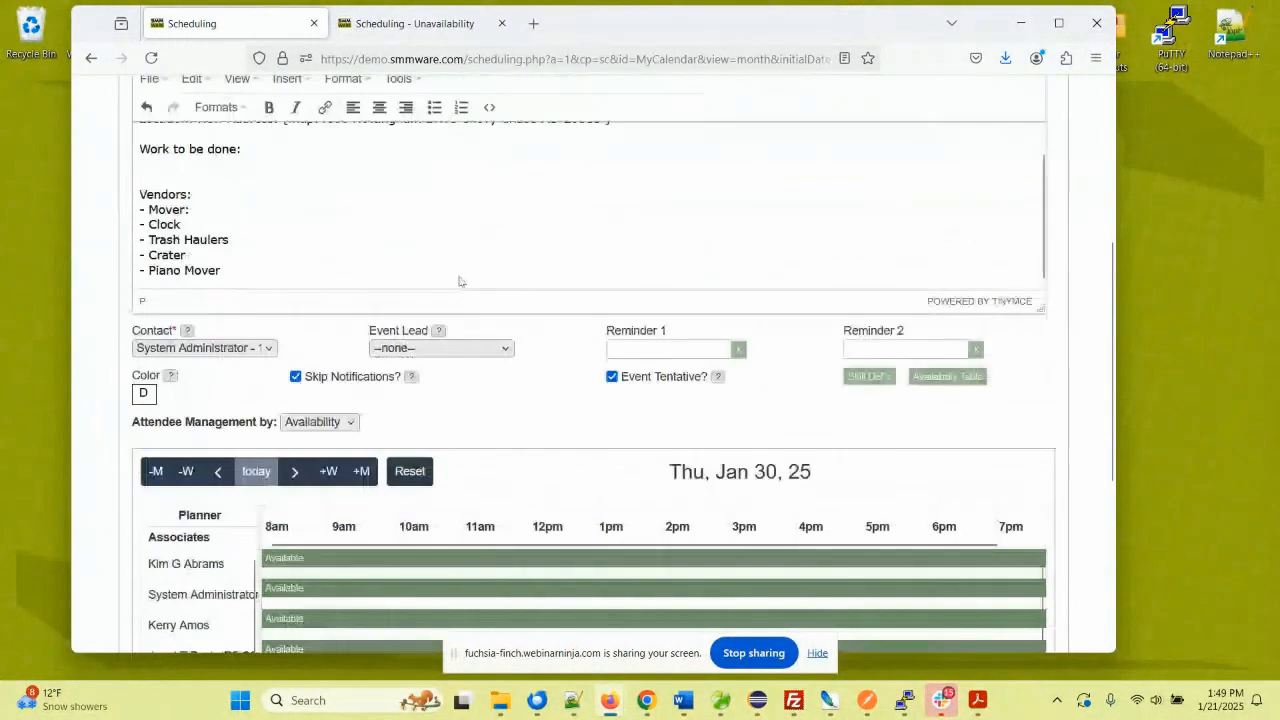
scroll(298, 372, down, 3)
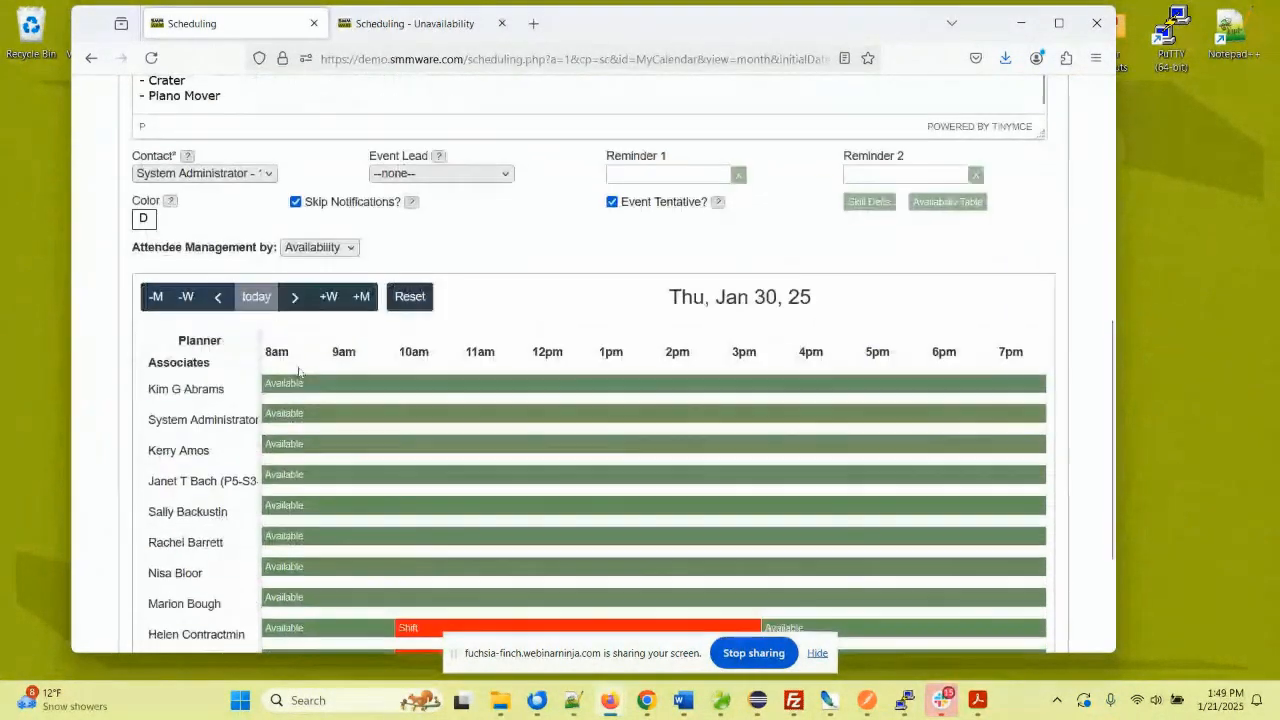
scroll(298, 372, down, 3)
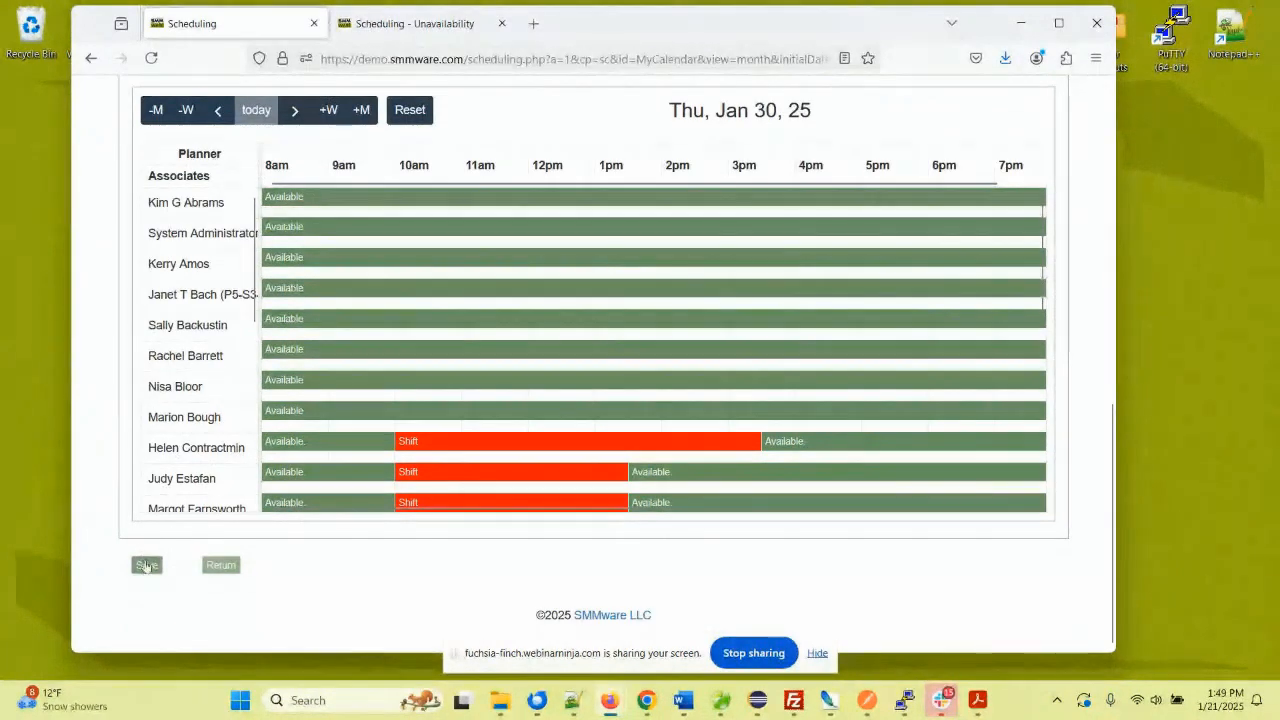
click(146, 566)
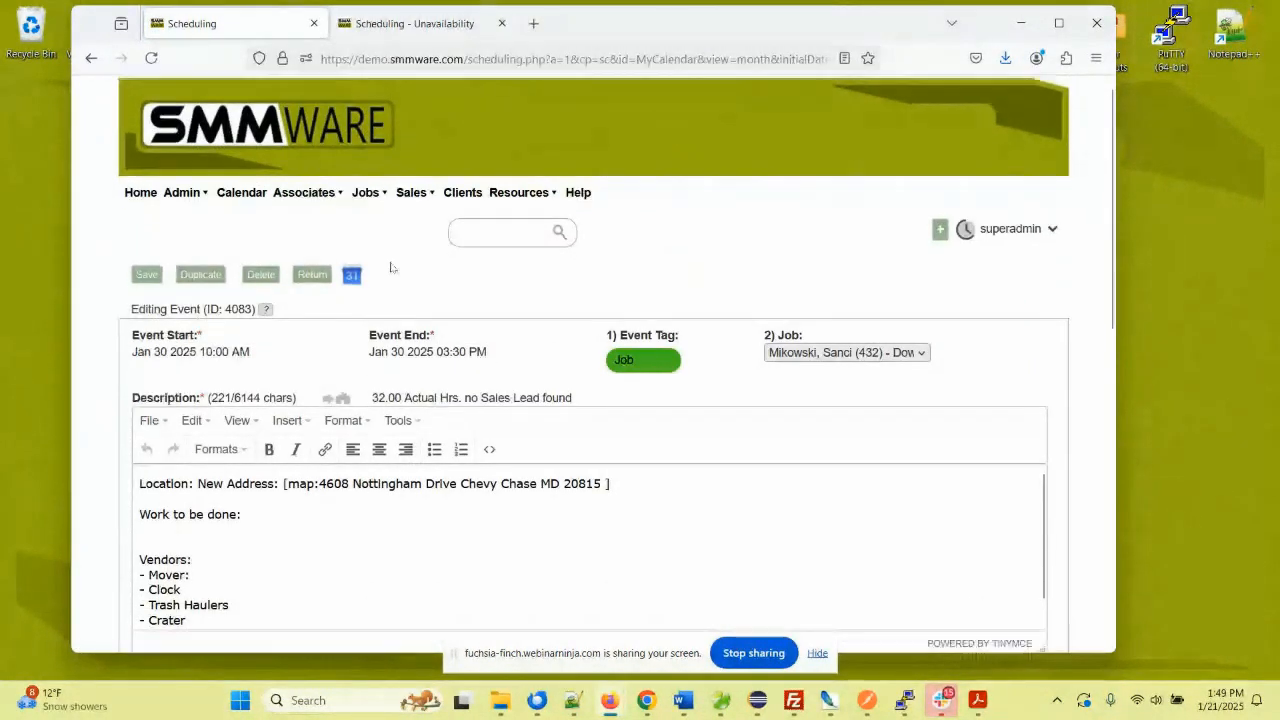
scroll(391, 267, down, 2)
scroll(391, 267, down, 8)
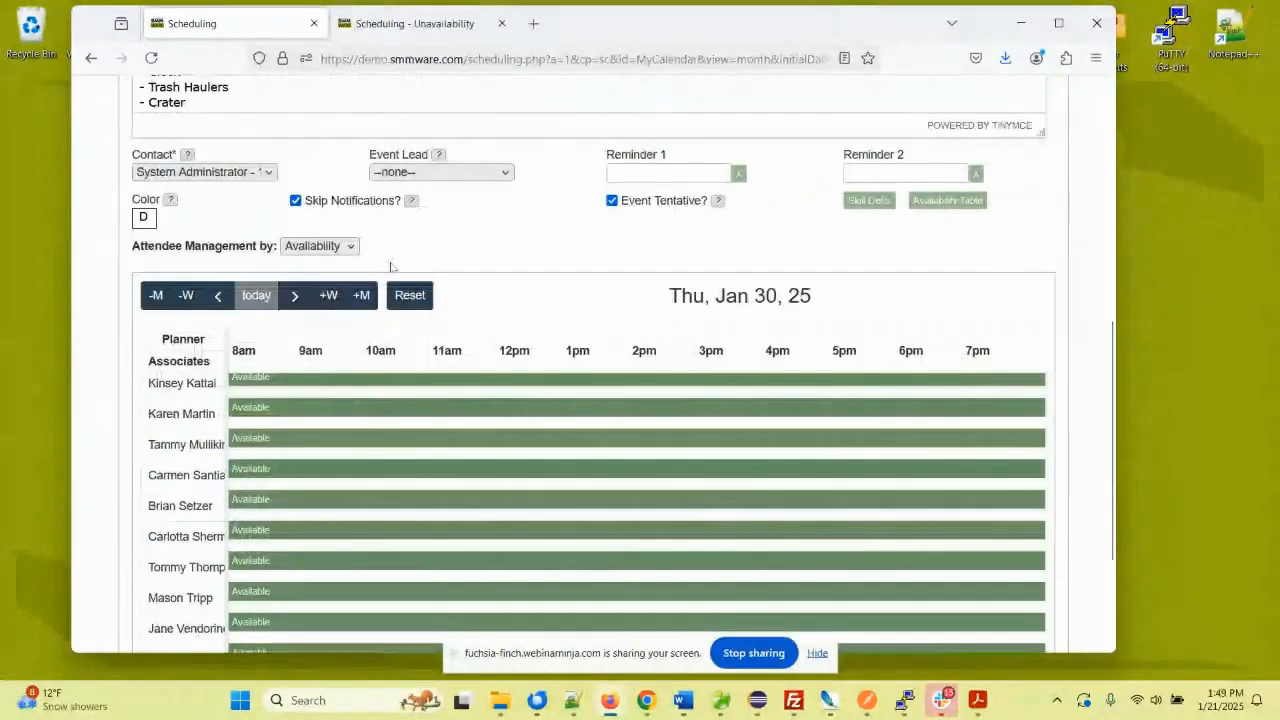
scroll(391, 267, down, 3)
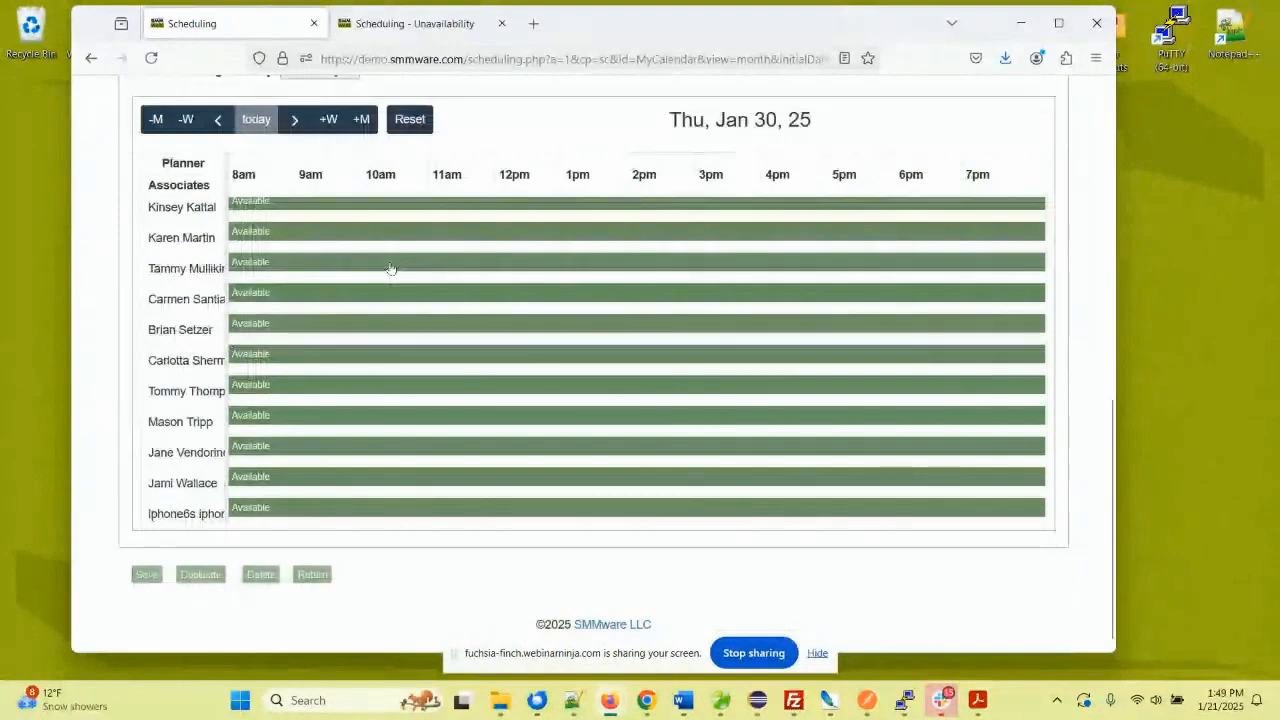
scroll(330, 275, up, 3)
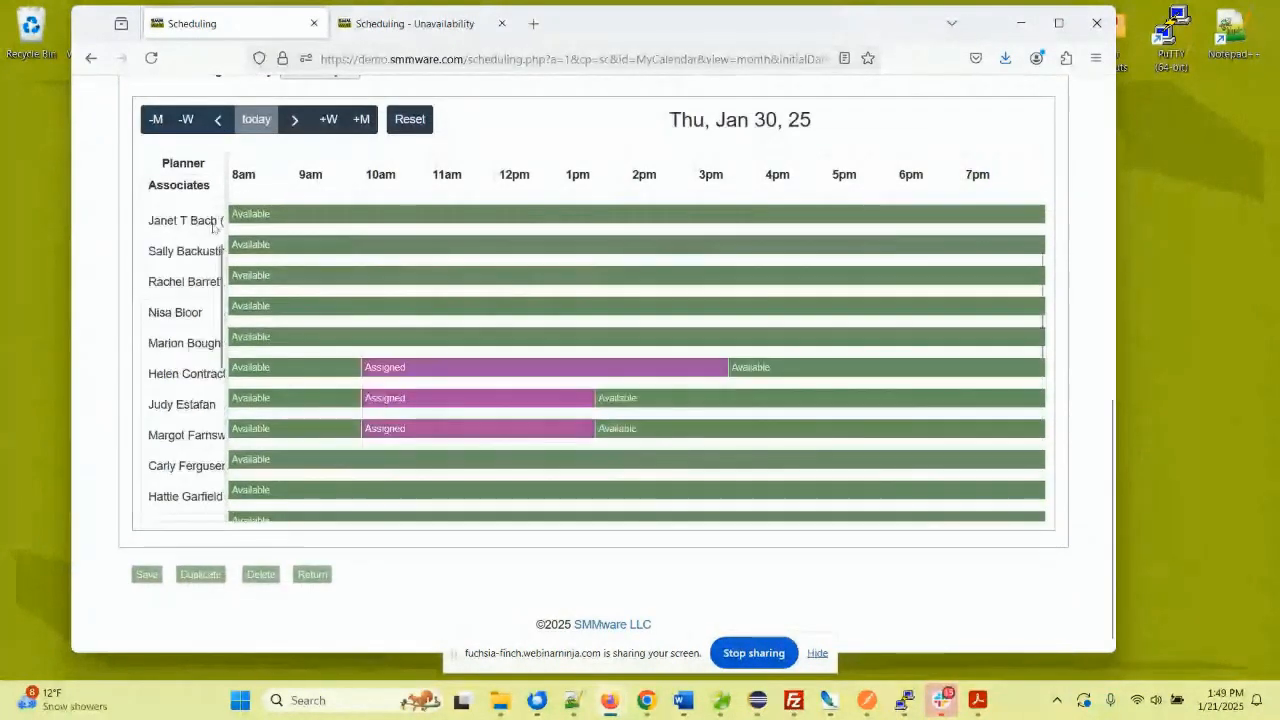
scroll(213, 228, up, 10)
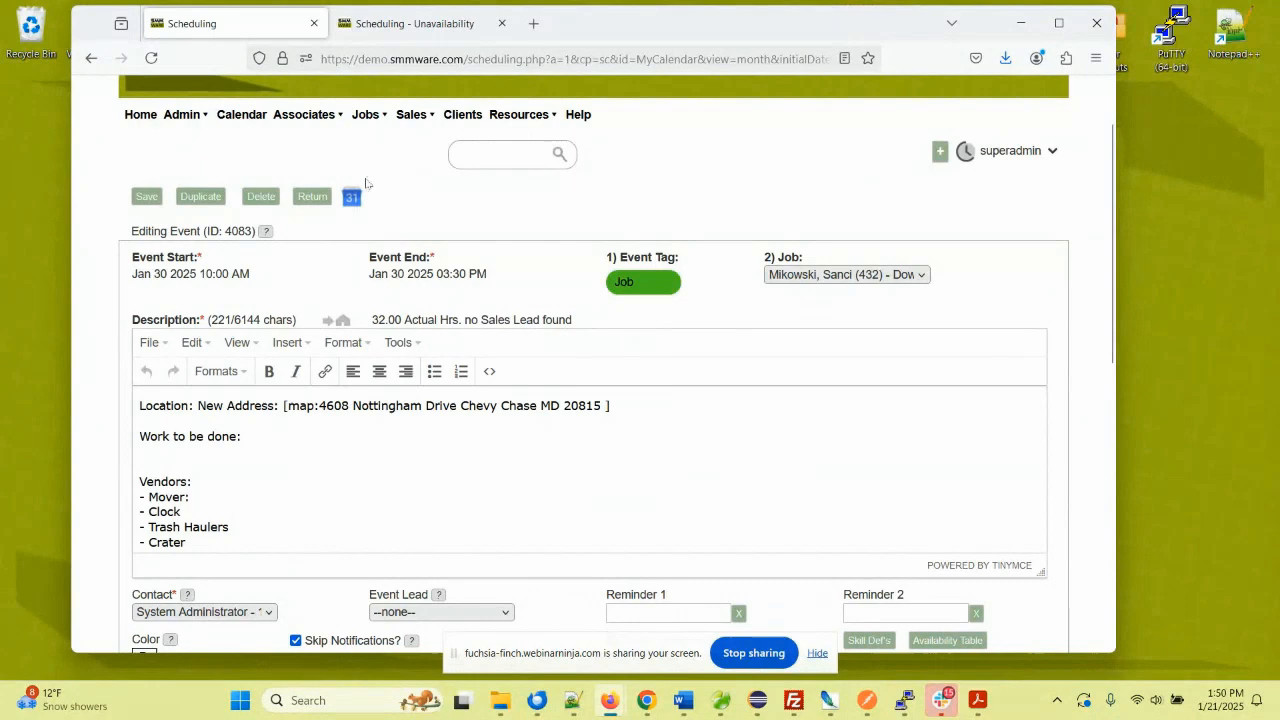
- Scroll to the top and reveal the Resources menu's Organization Manager, Contact Manager and Standard Forms
scroll(368, 185, up, 2)
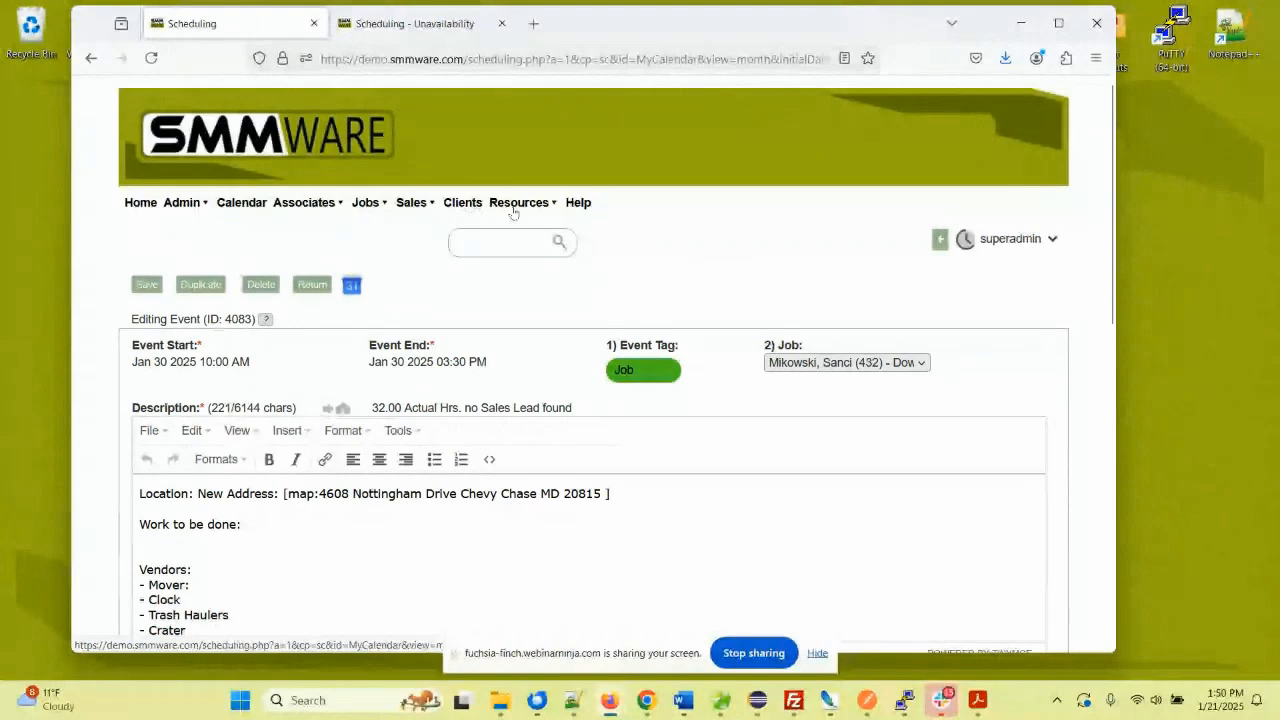
- Open Resources > Contact Manager and expand then collapse the Care Management-Aides category
mouse_move(516, 204)
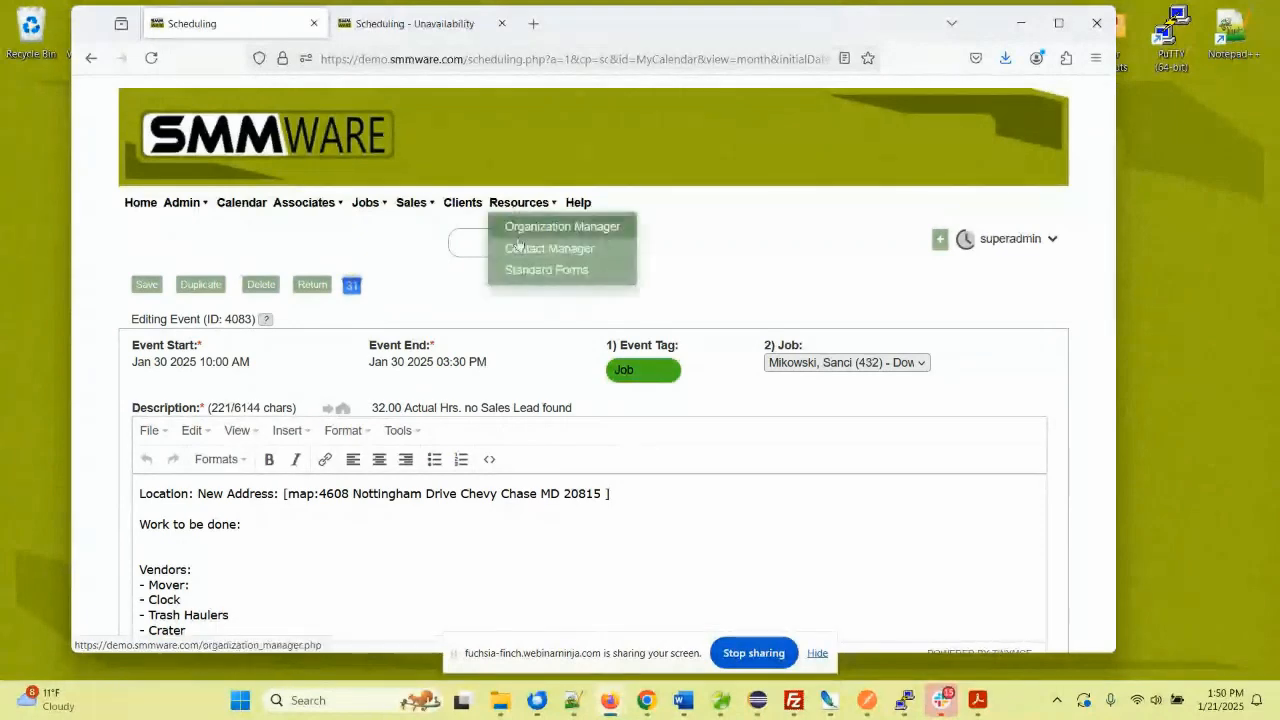
click(512, 248)
scroll(489, 289, down, 2)
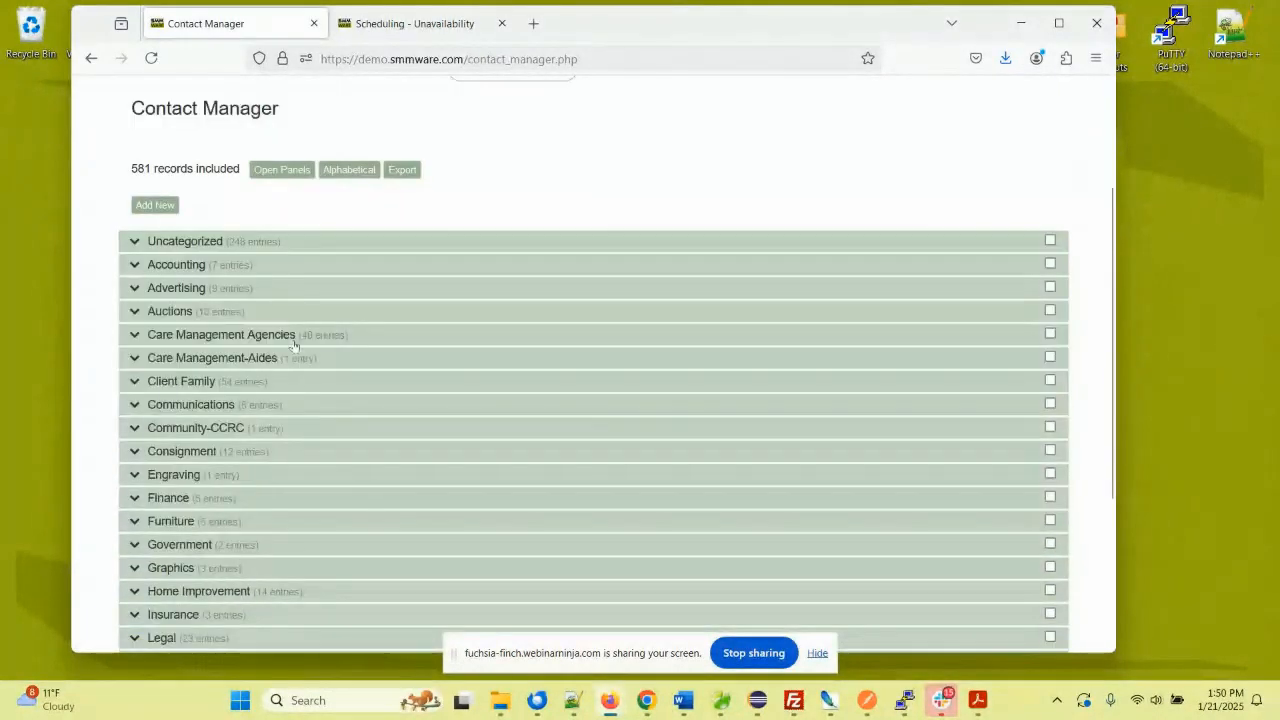
click(136, 360)
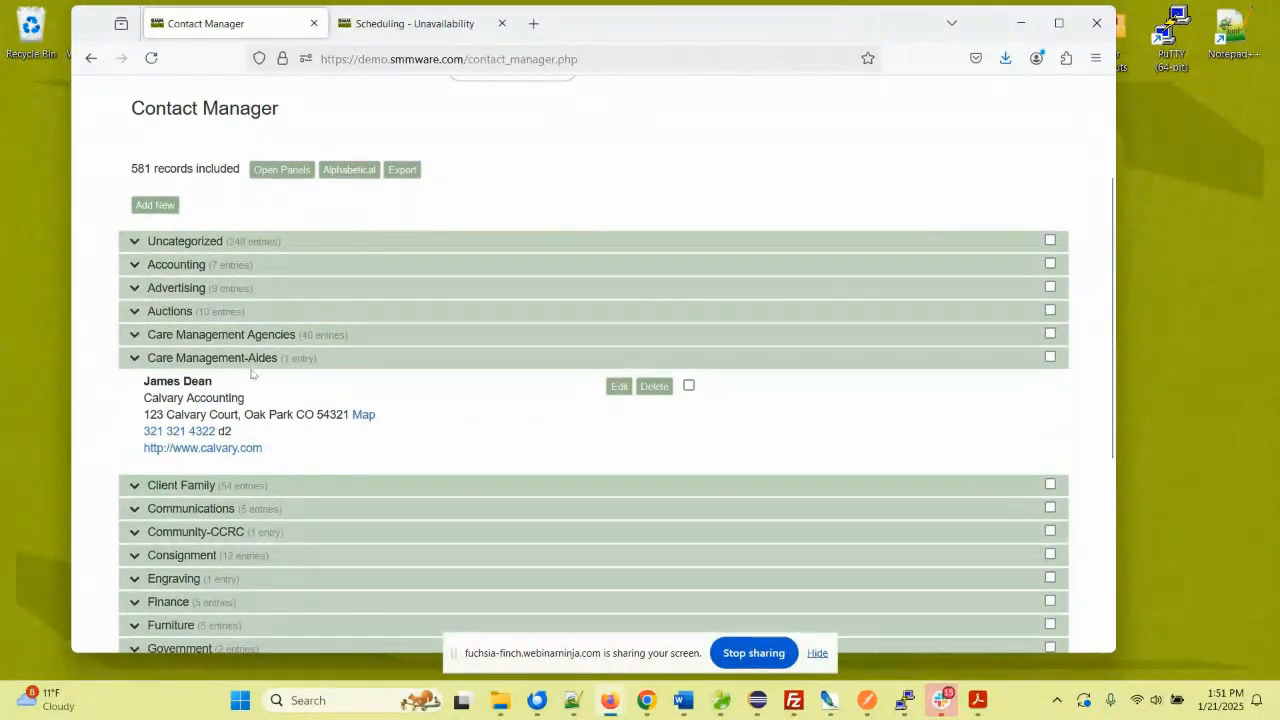
click(136, 360)
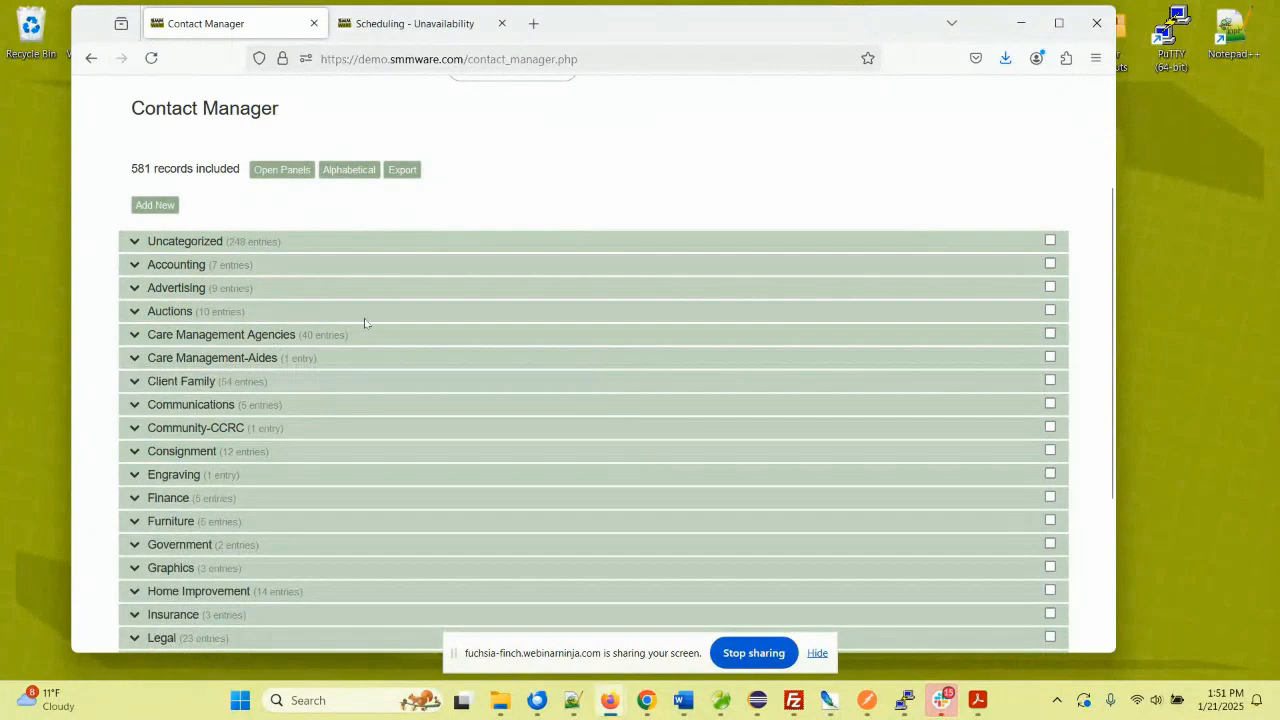
scroll(365, 323, up, 1)
scroll(365, 323, up, 1)
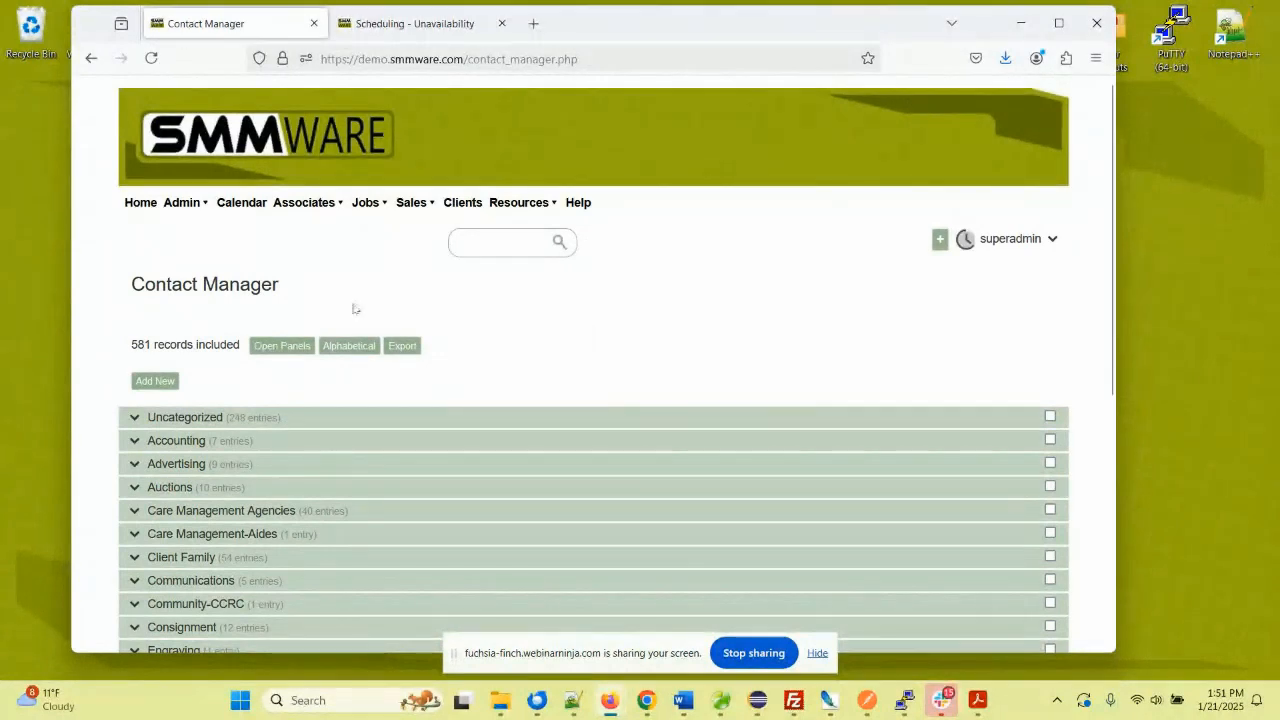
click(193, 206)
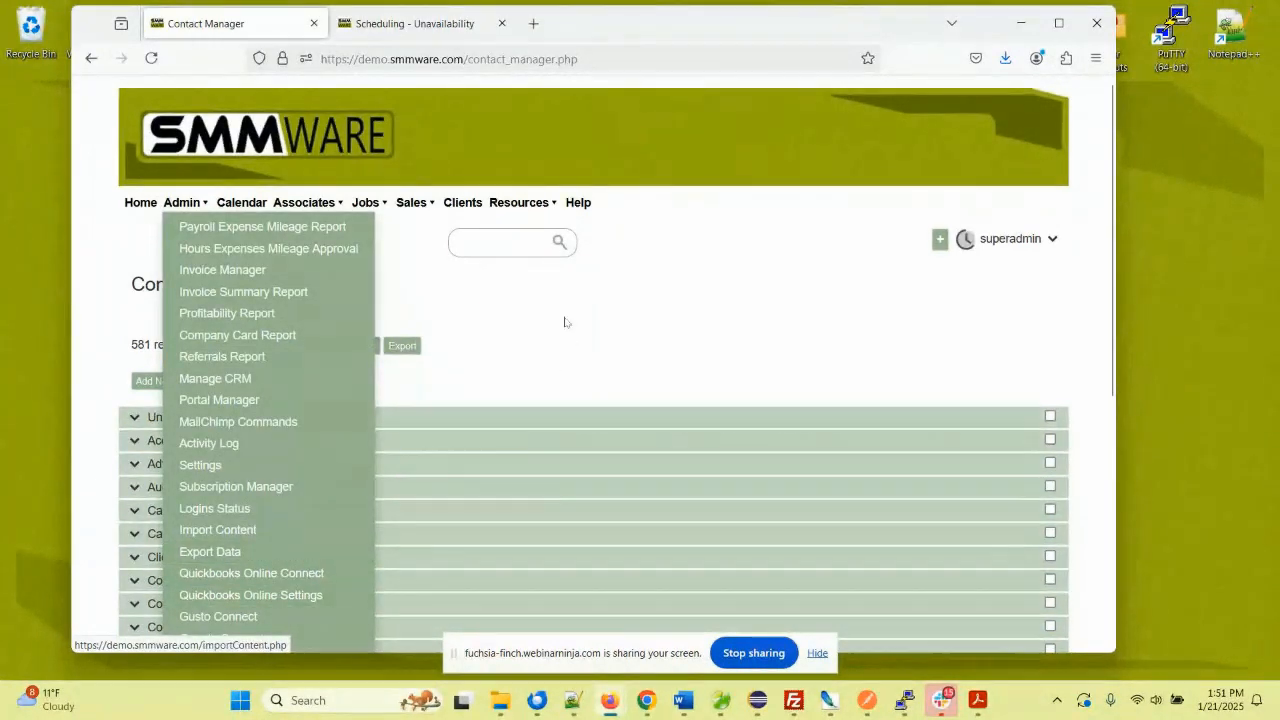
- Open the Hours/Expense/Mileage History report page
click(462, 203)
mouse_move(305, 210)
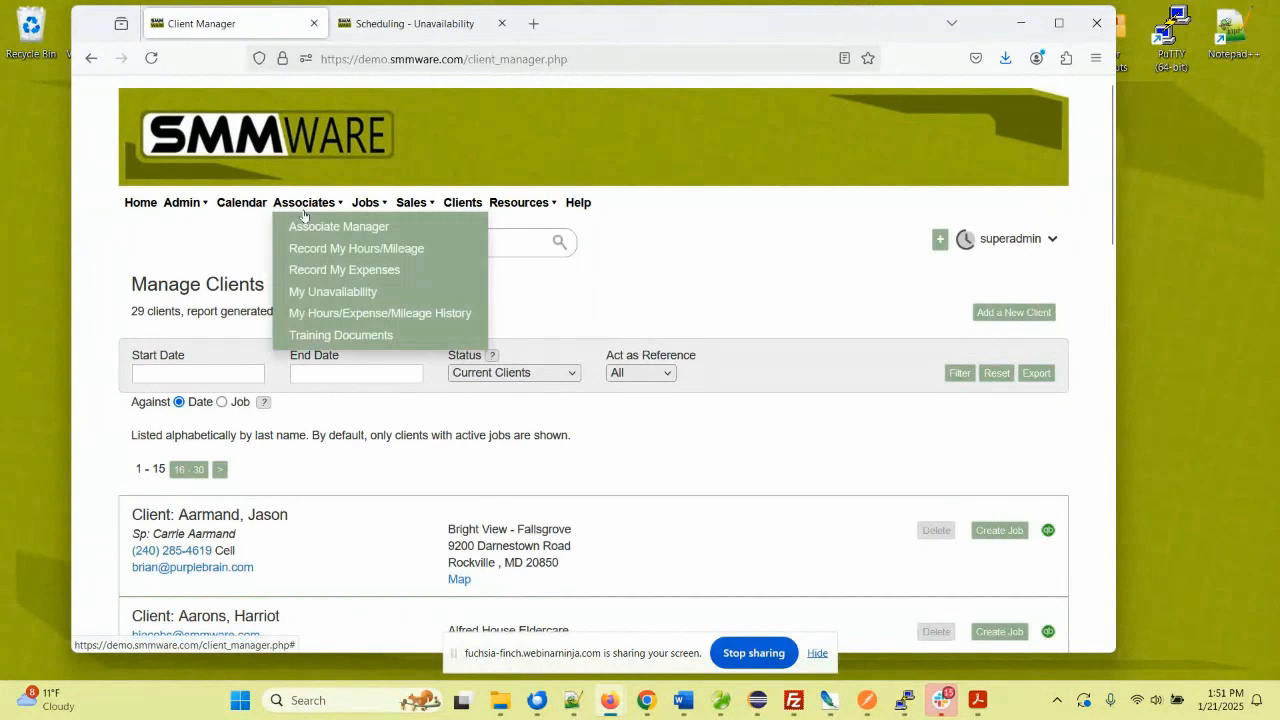
click(340, 314)
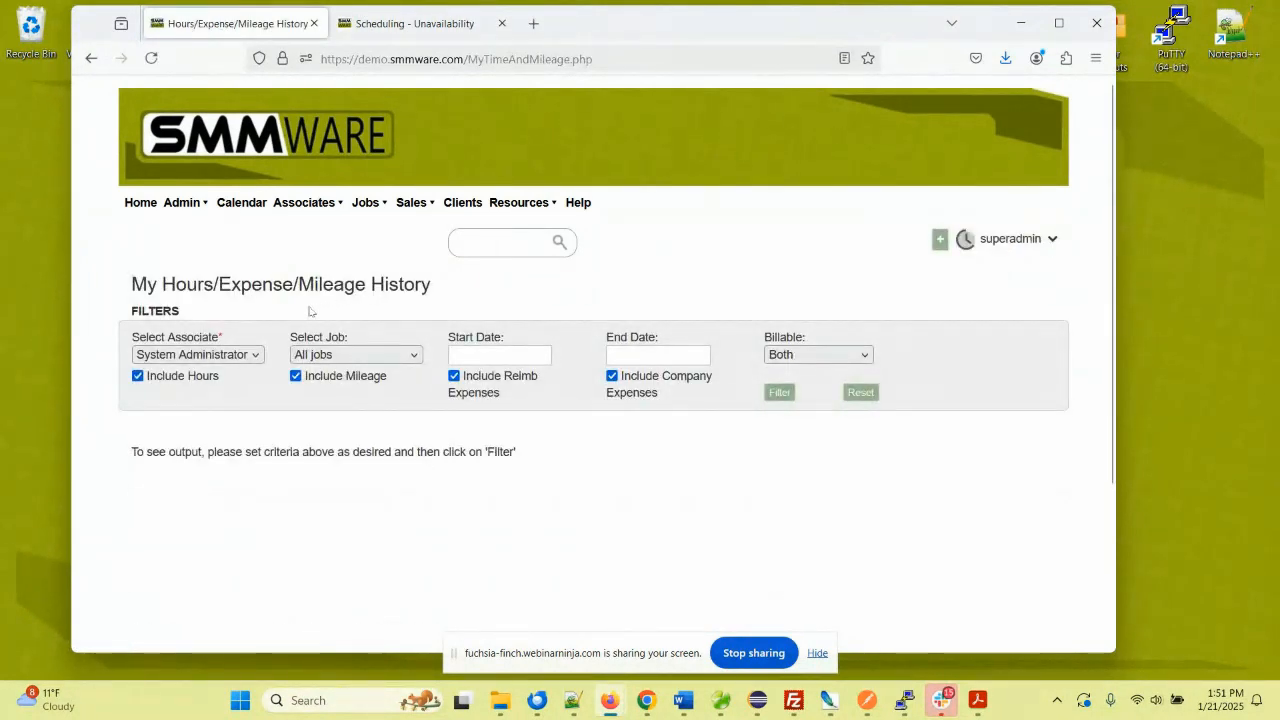
- Filter the history for associate 117 from June 1, 2024, giving $500.00 expenses and 13.00 hours
click(190, 355)
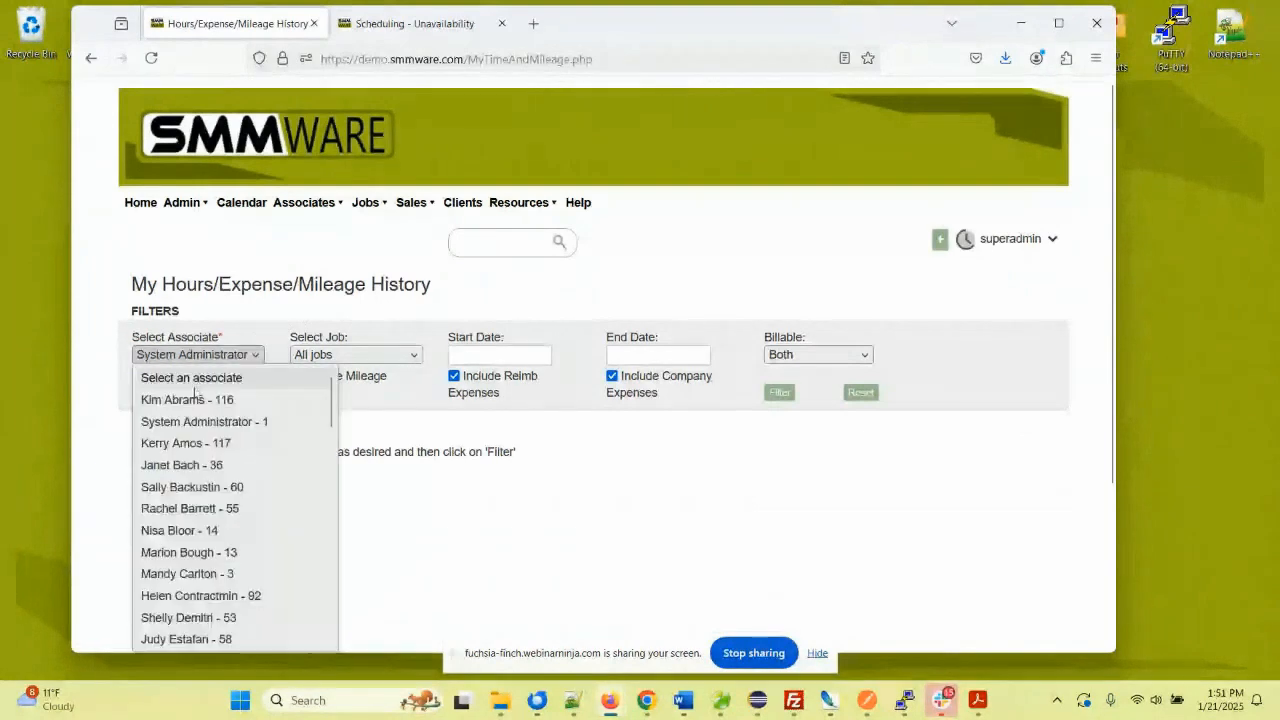
click(186, 443)
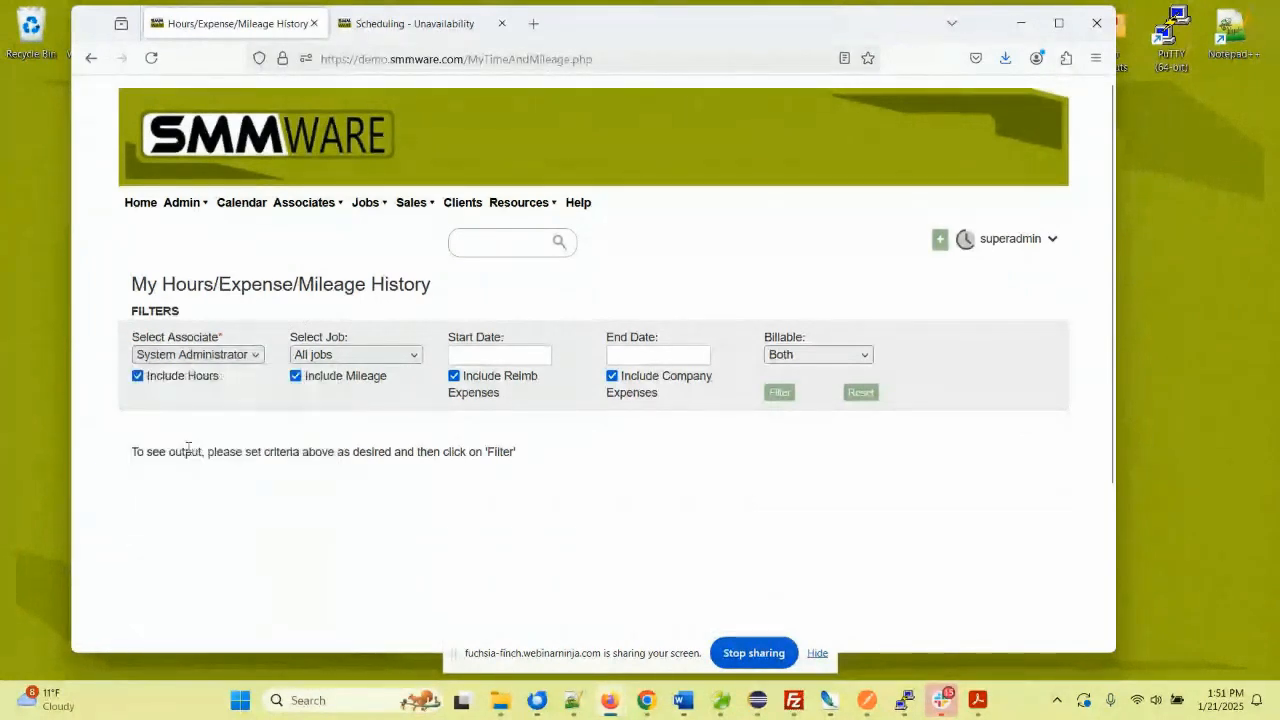
click(495, 355)
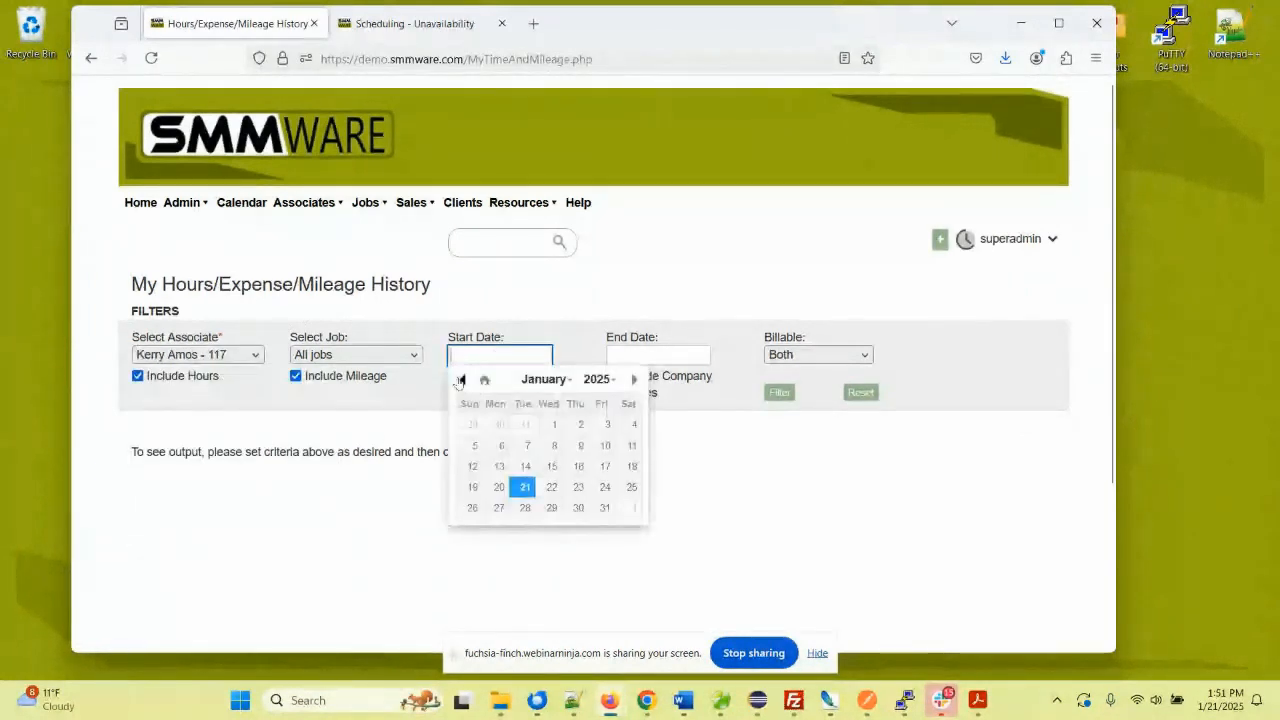
click(461, 380)
click(461, 379)
click(461, 379)
click(461, 379)
click(461, 379)
click(461, 379)
click(461, 379)
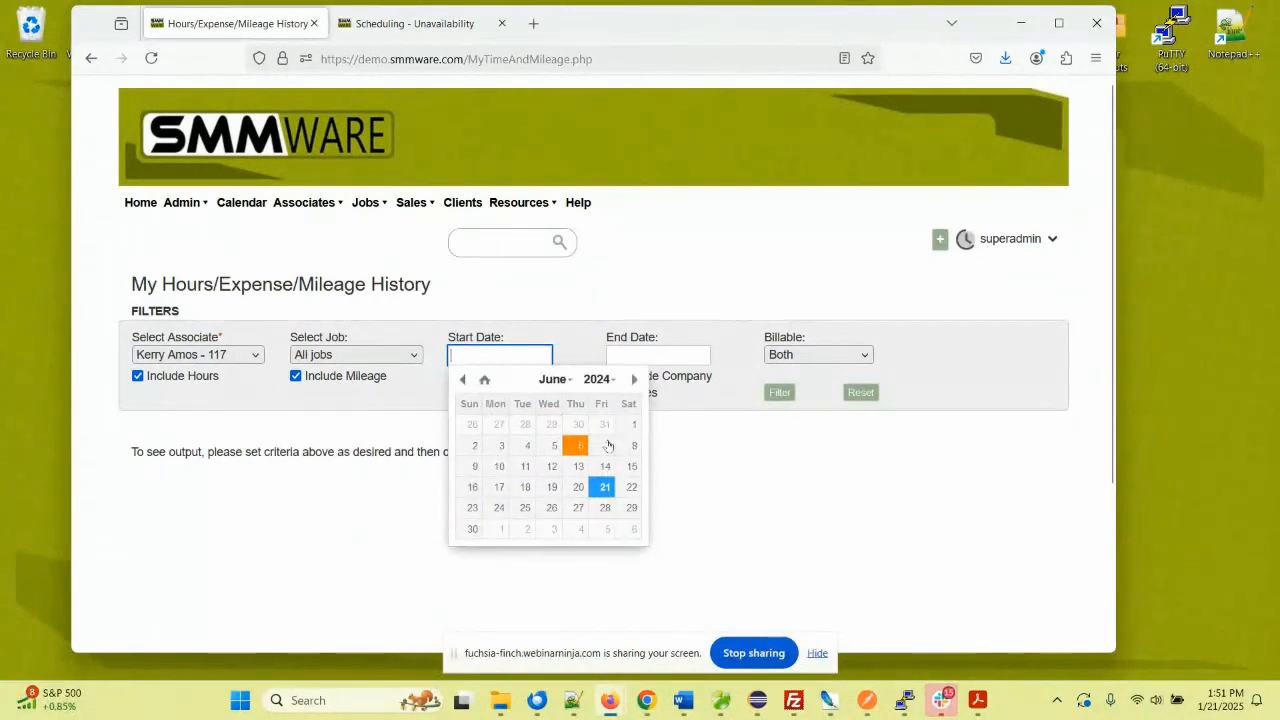
click(629, 426)
click(779, 392)
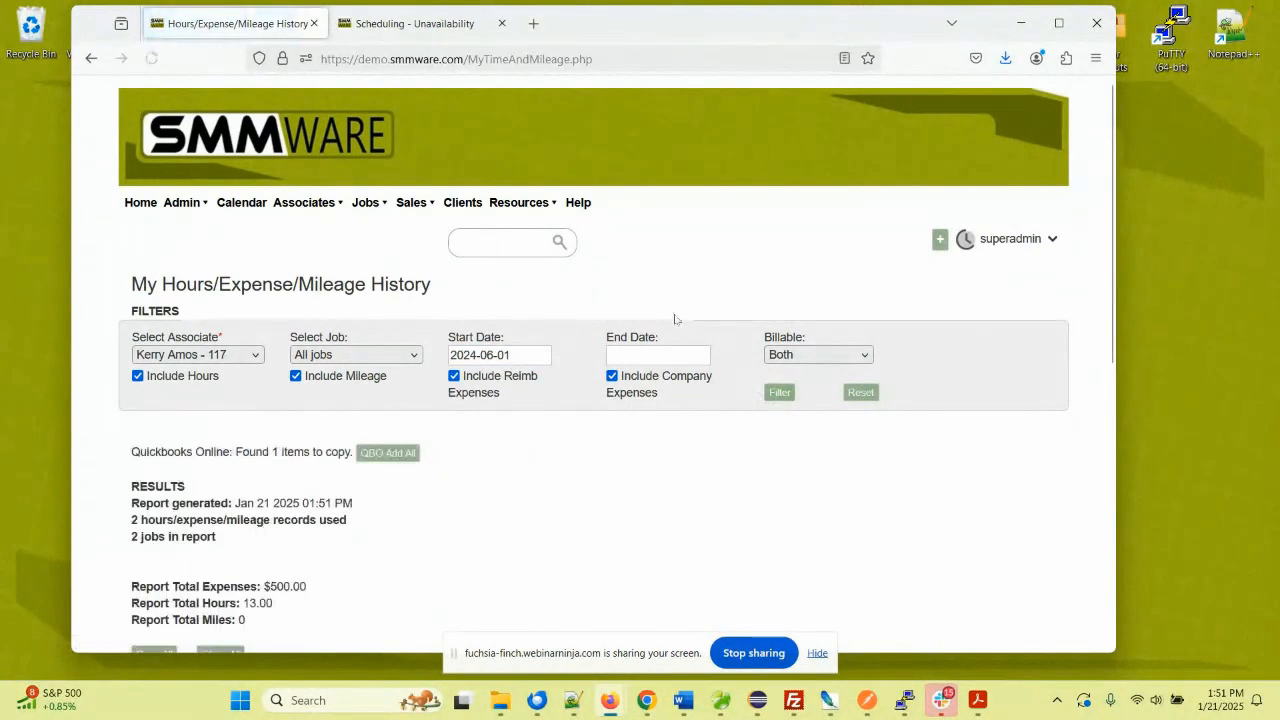
- Review the report and copy its found item to QuickBooks Online with QBO Add All
scroll(428, 285, down, 3)
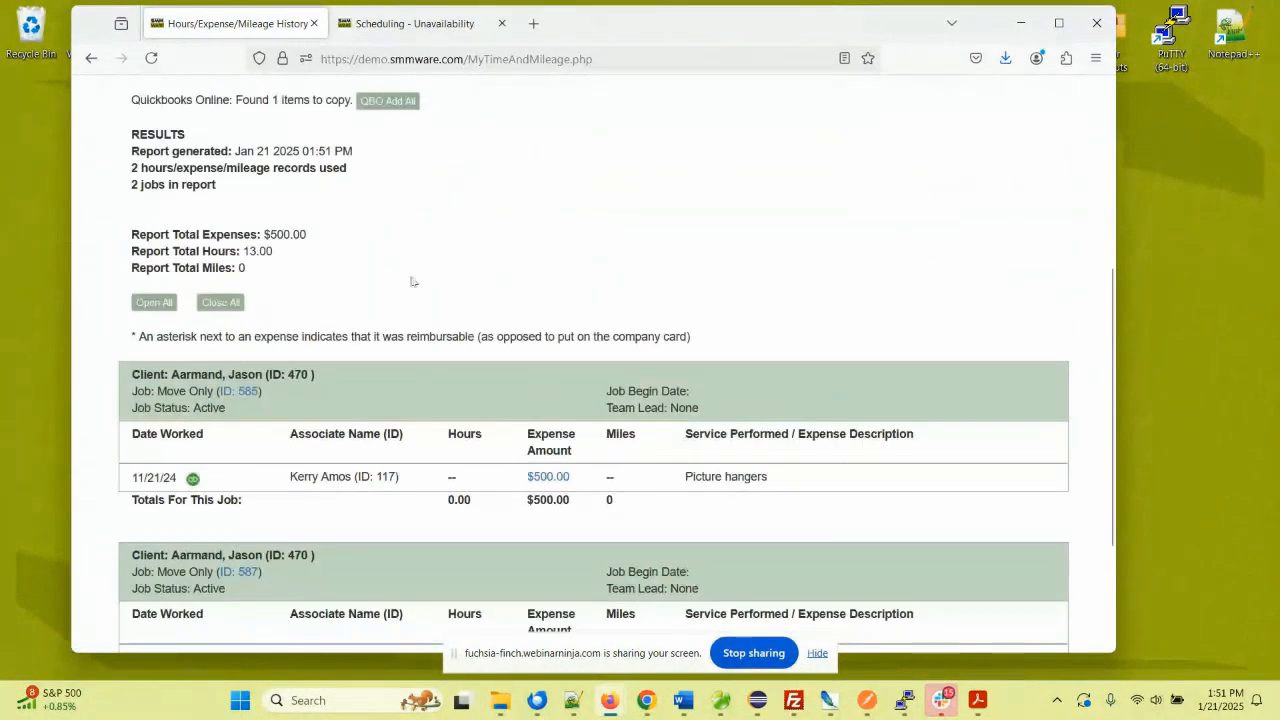
scroll(349, 269, down, 1)
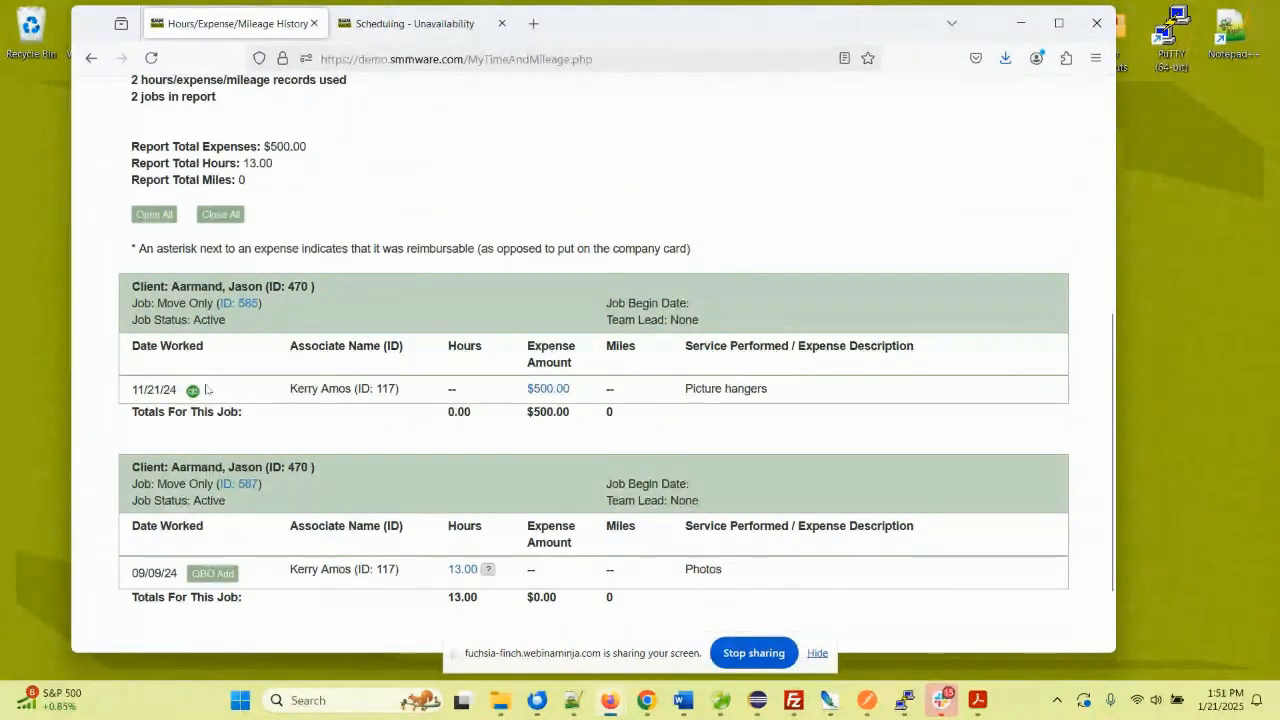
scroll(195, 474, down, 2)
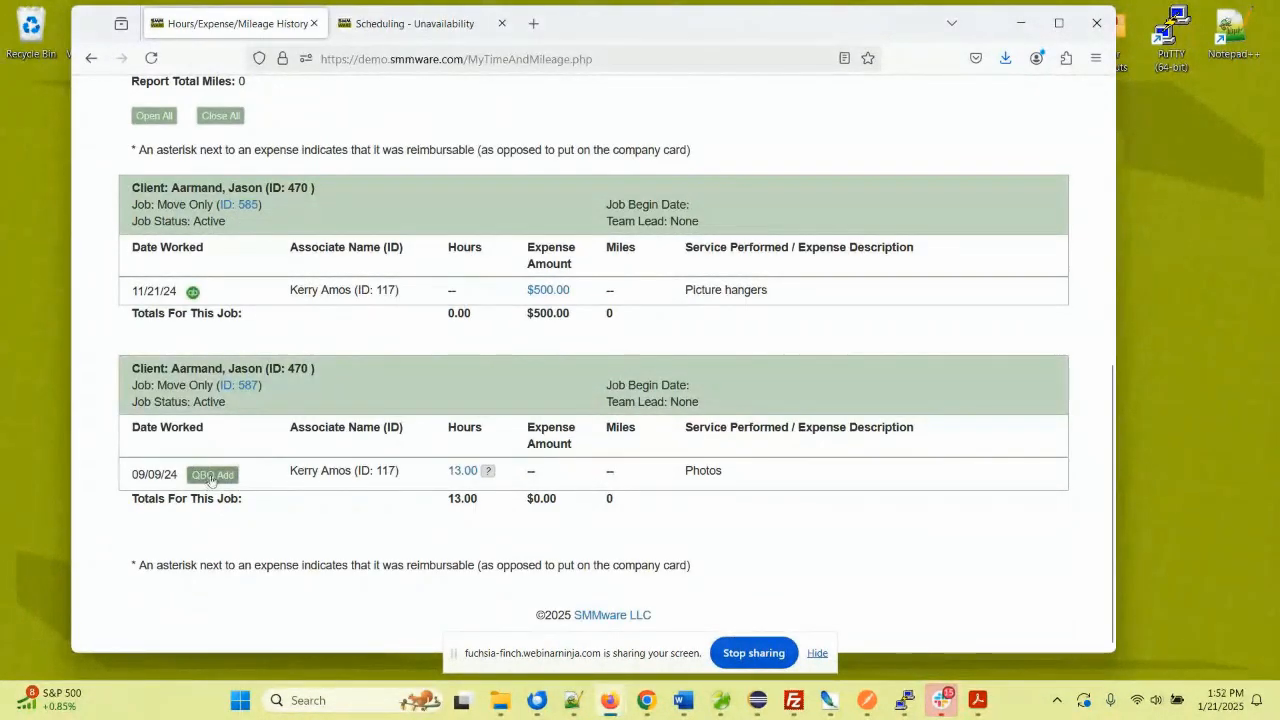
scroll(234, 475, up, 2)
scroll(232, 452, up, 4)
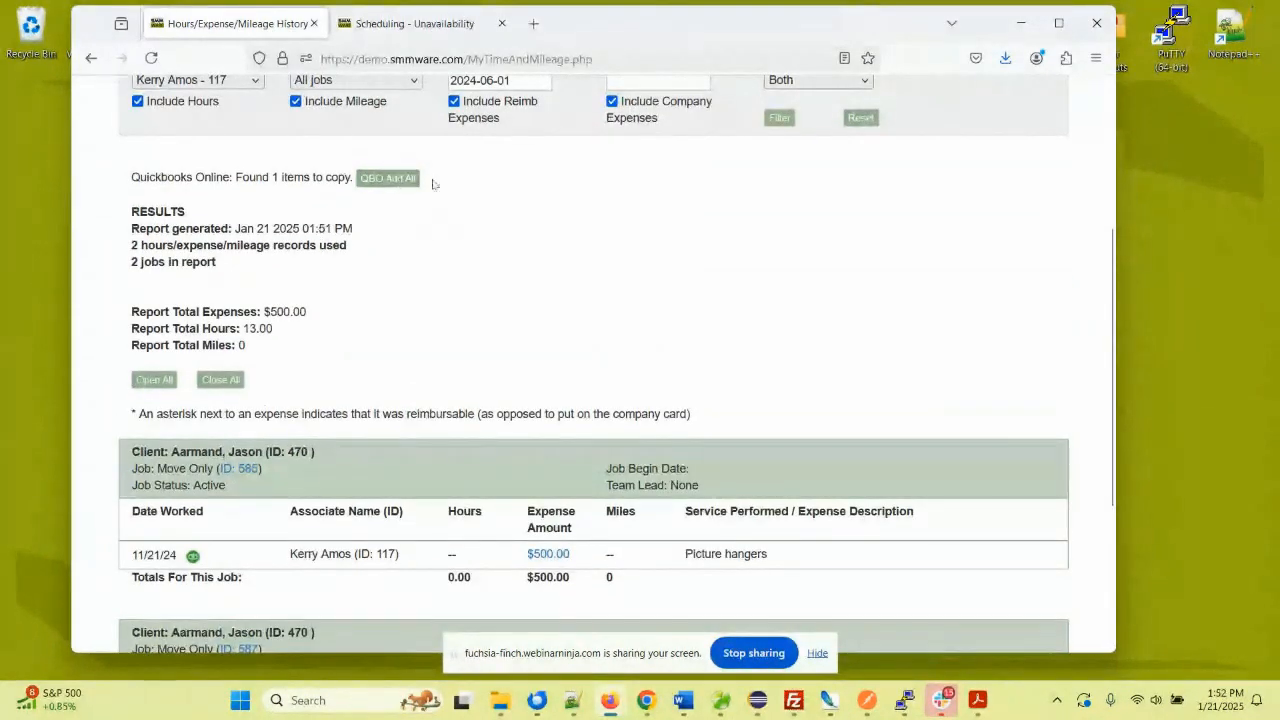
scroll(453, 188, up, 2)
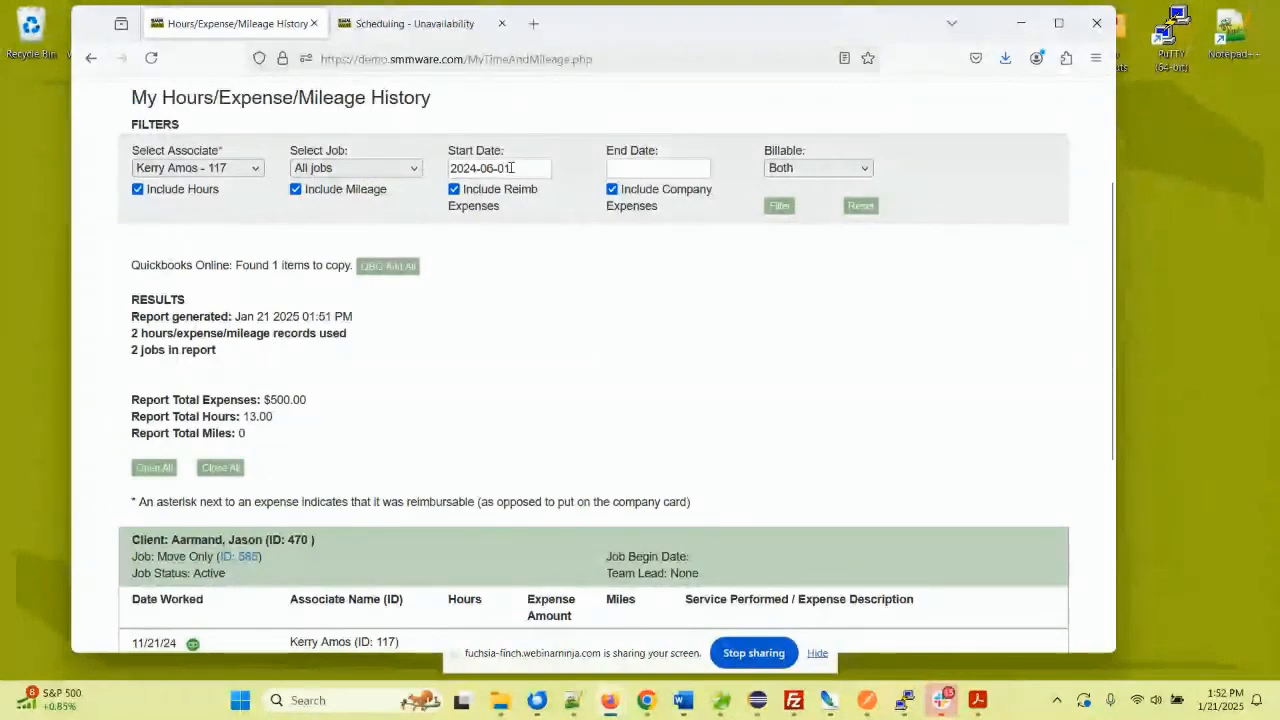
scroll(295, 210, down, 2)
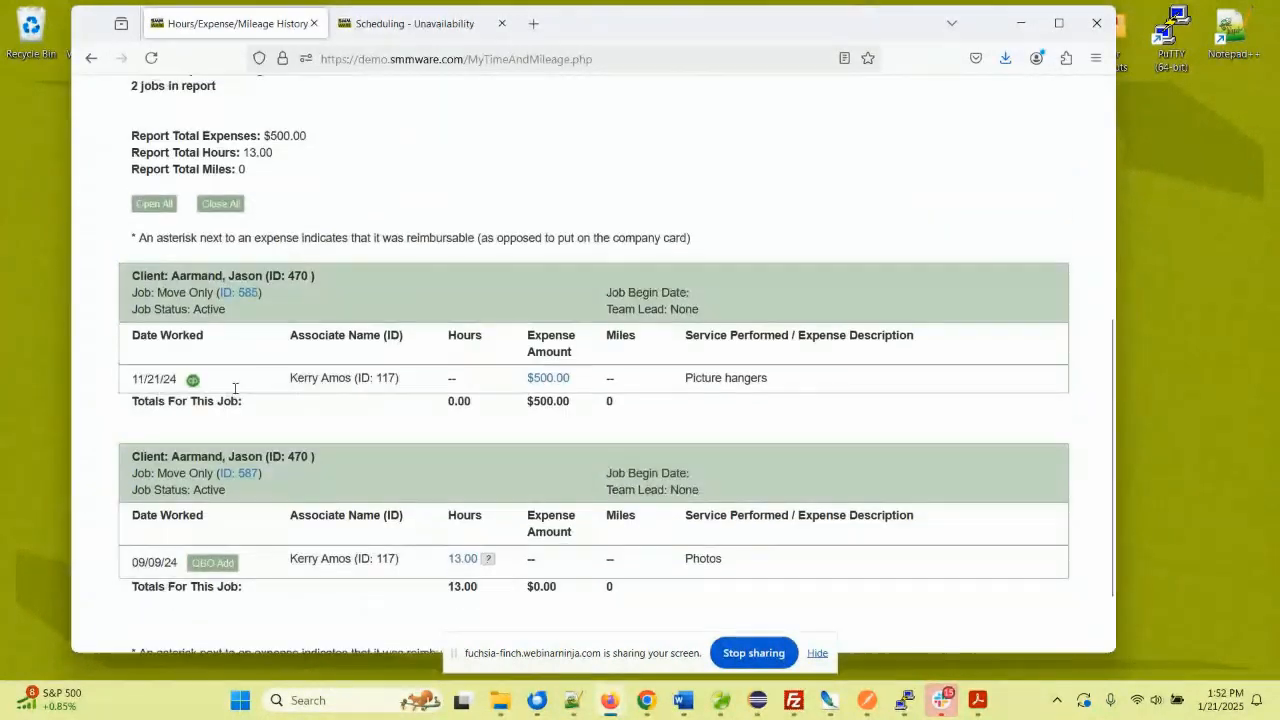
scroll(287, 279, up, 1)
scroll(287, 279, up, 2)
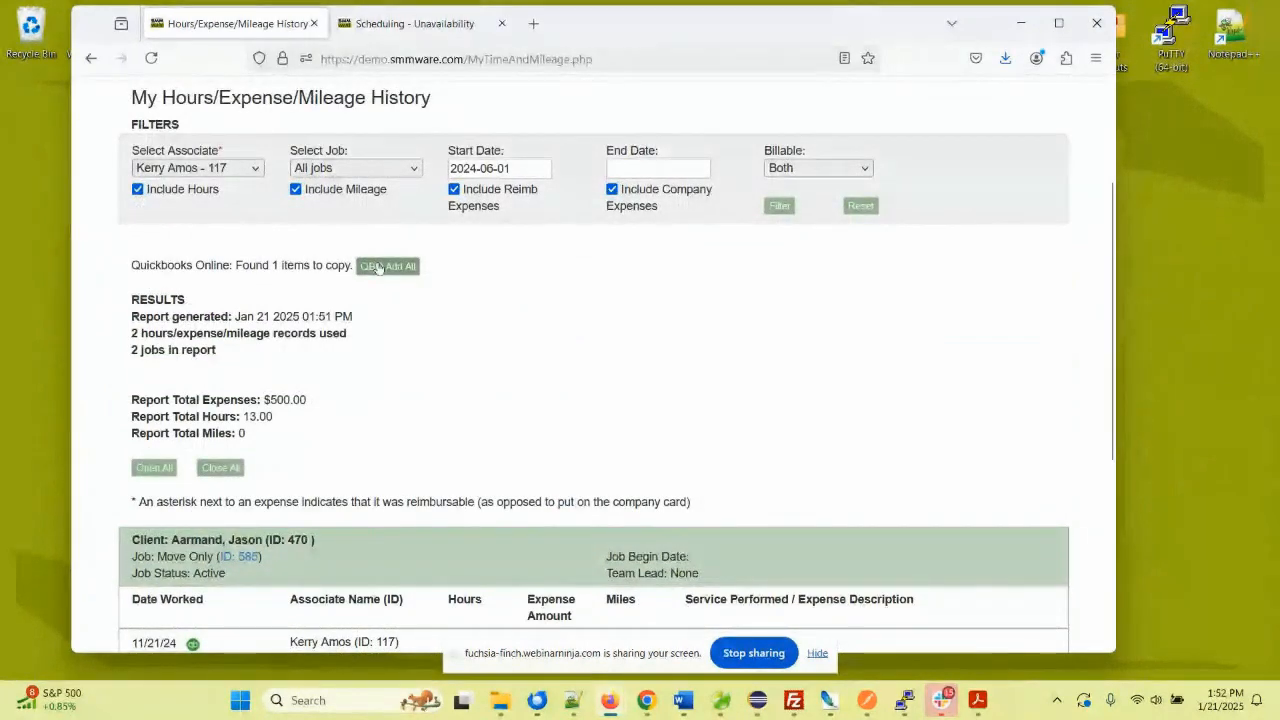
click(390, 266)
- Go to Admin > Invoice Manager, listing 86 invoices totalling $21,395.05
scroll(424, 267, up, 2)
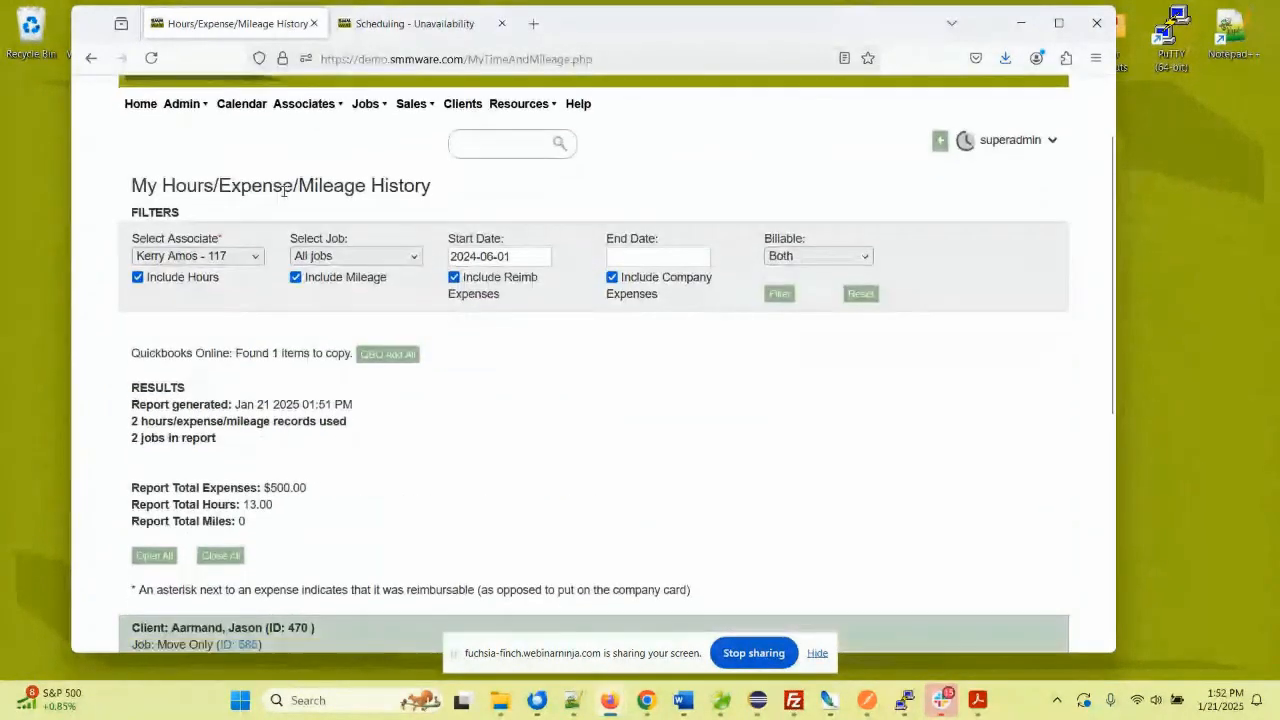
click(182, 104)
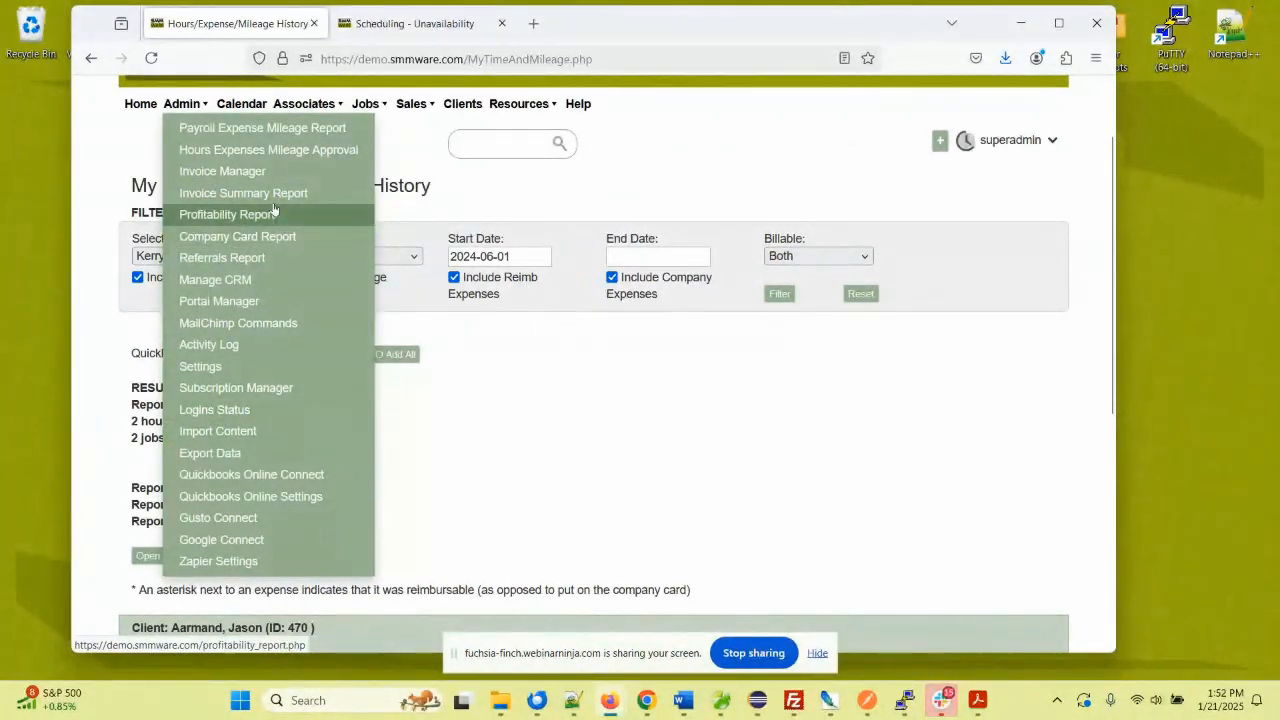
click(276, 172)
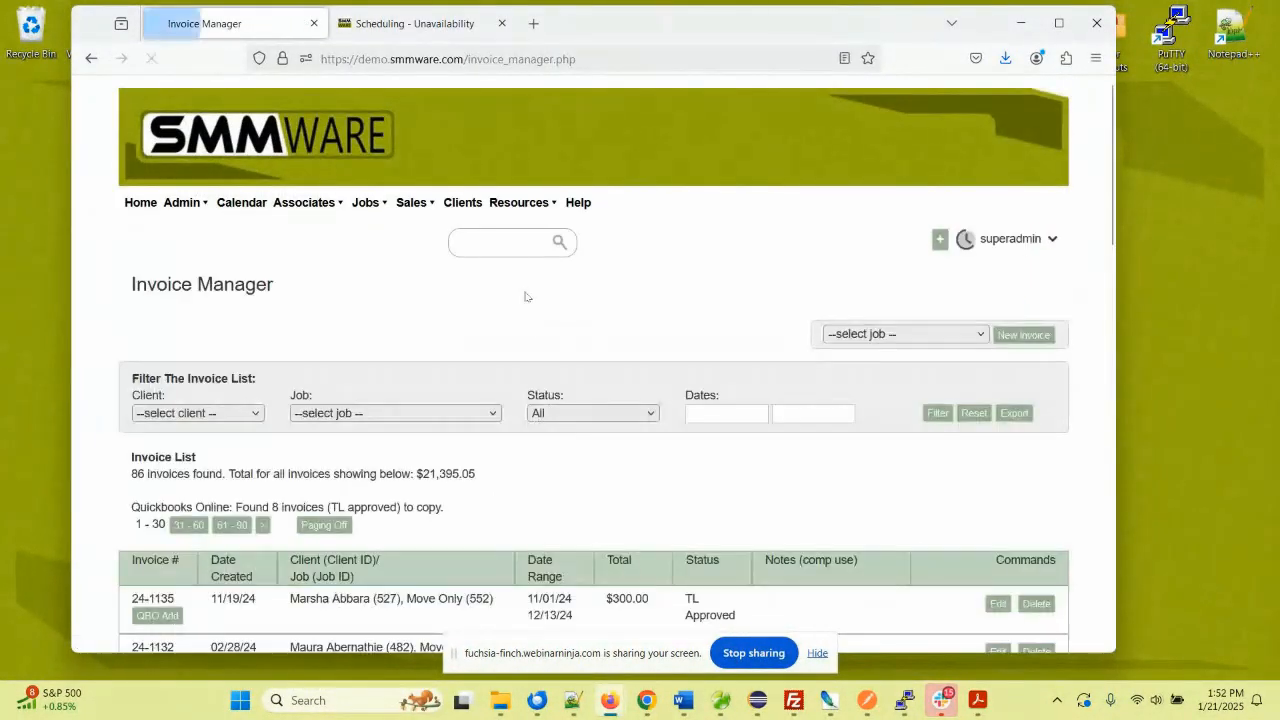
scroll(526, 296, down, 4)
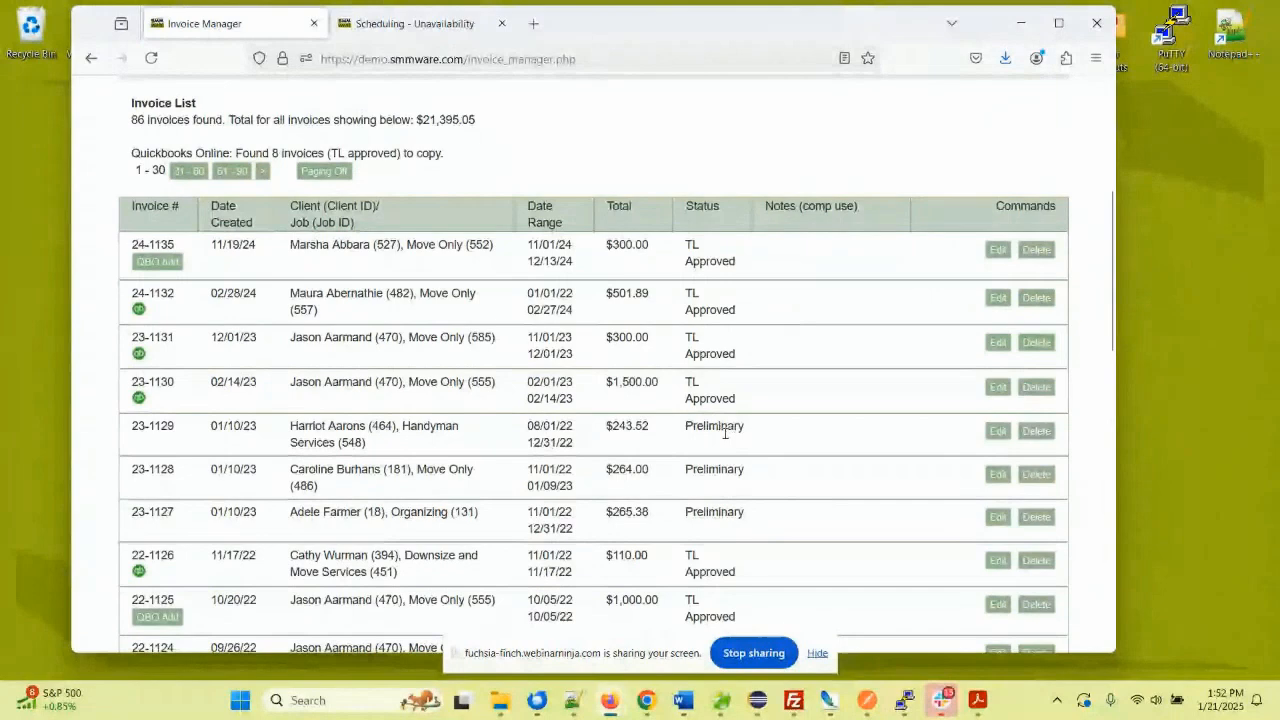
scroll(505, 363, down, 2)
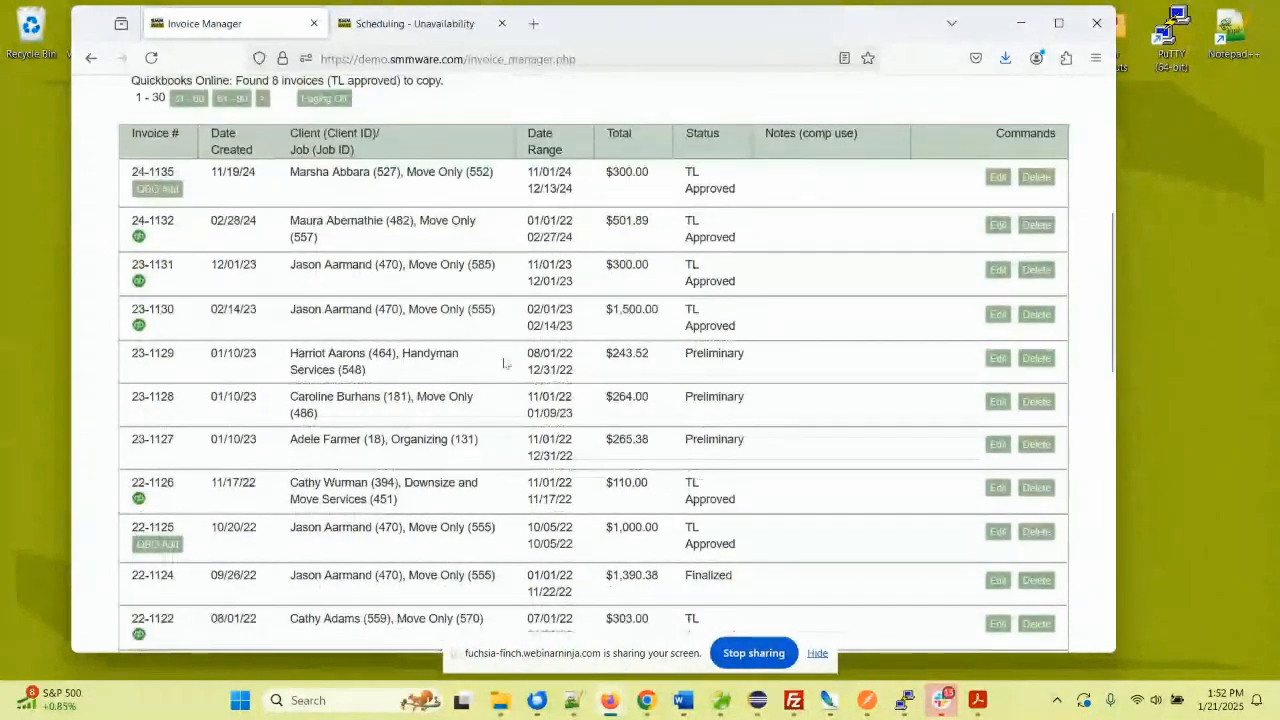
scroll(505, 363, up, 3)
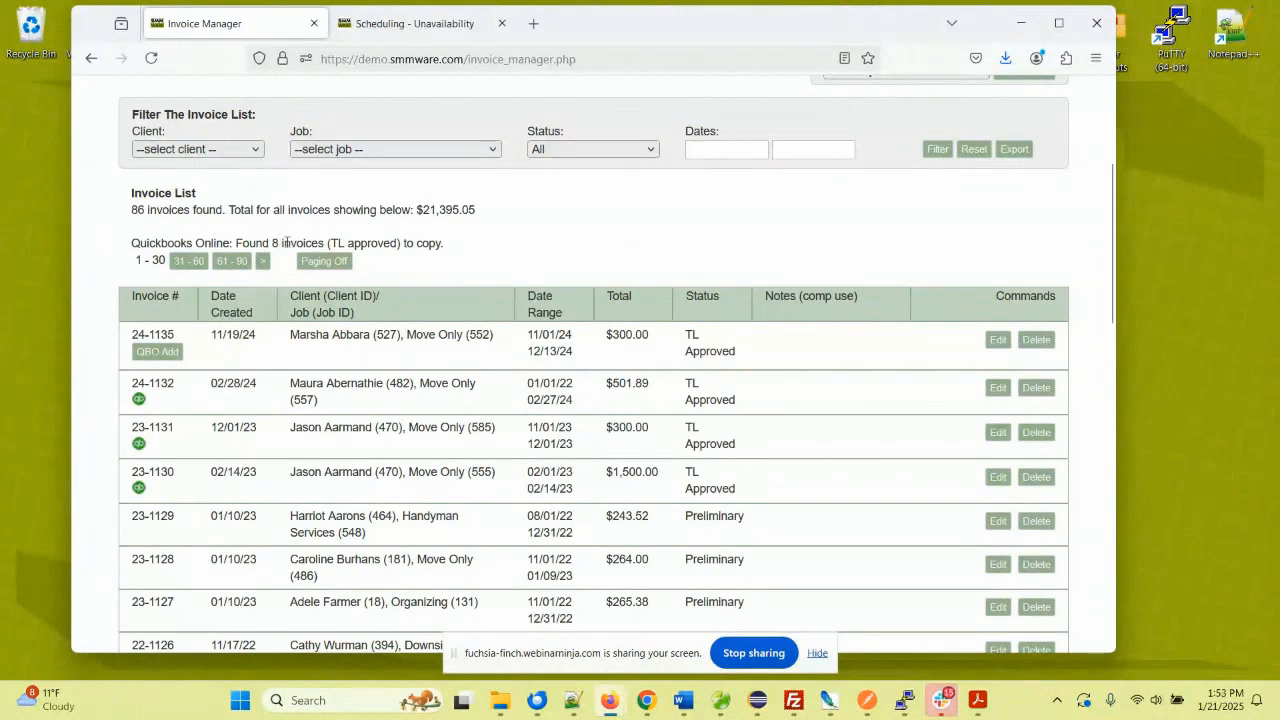
scroll(300, 245, up, 3)
scroll(312, 240, up, 2)
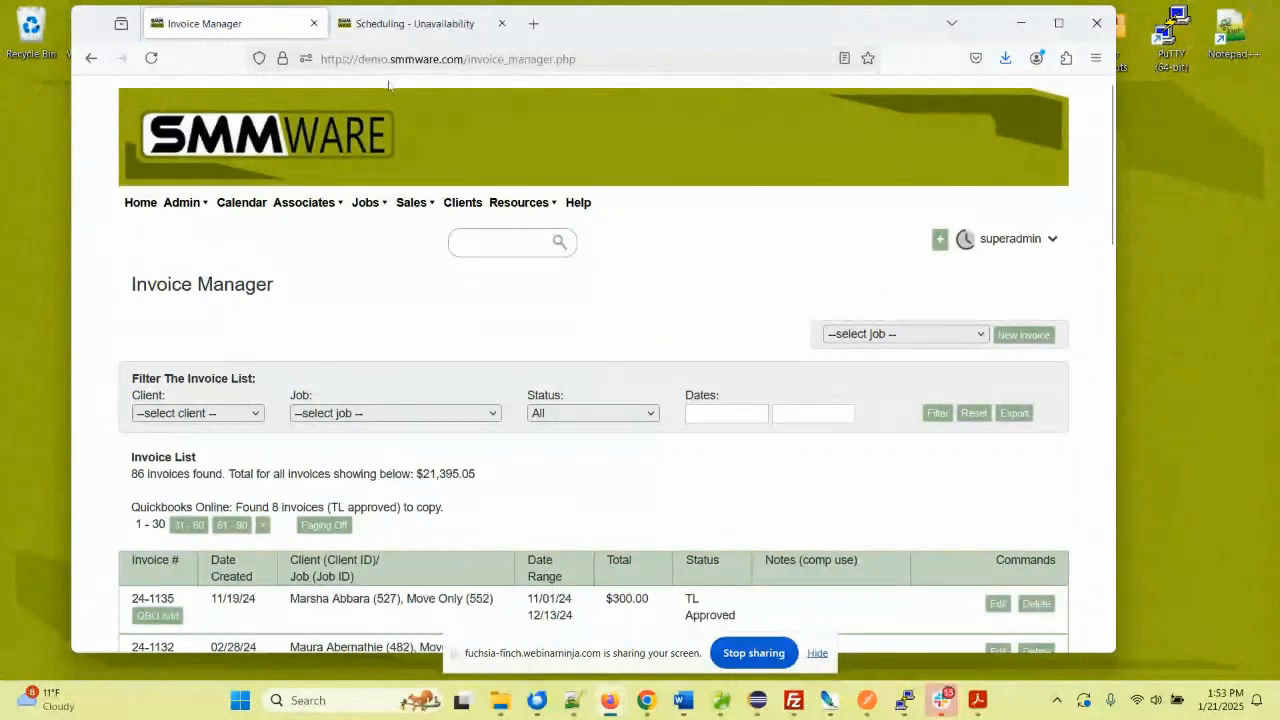
drag(567, 23, 587, 32)
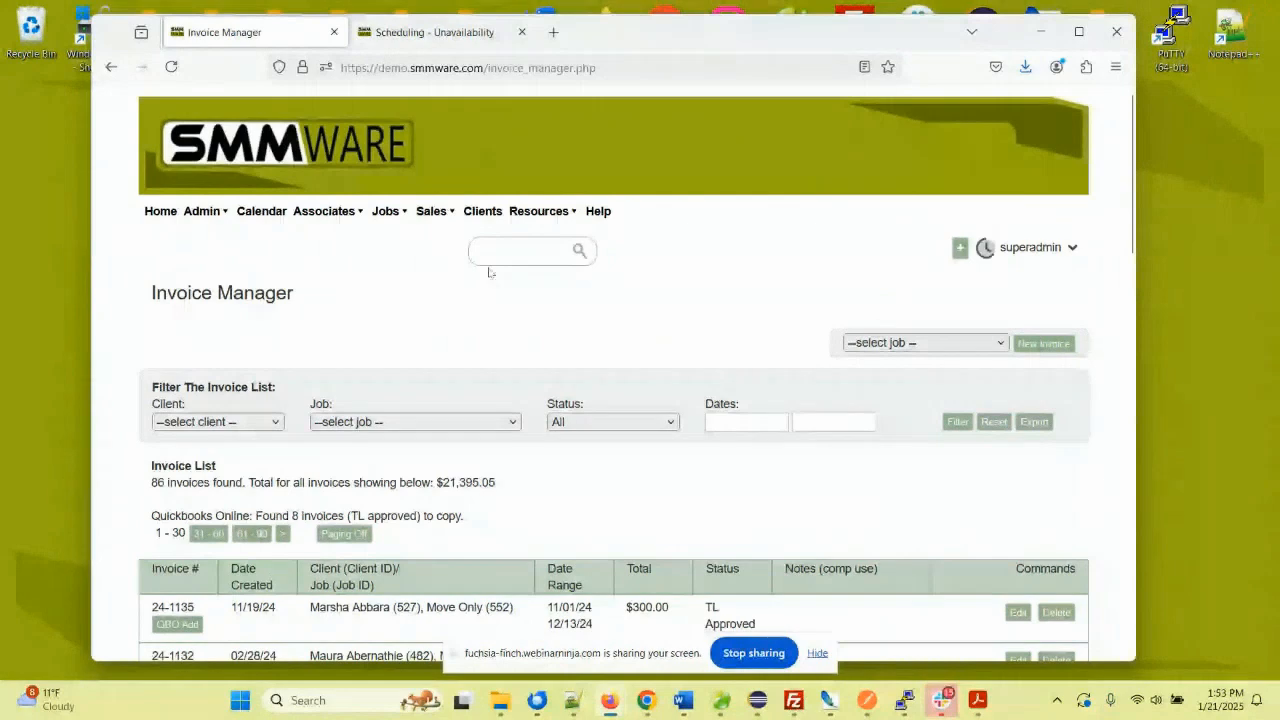
- Load the SMMware marketing site smmware.com in a new browser tab
click(553, 33)
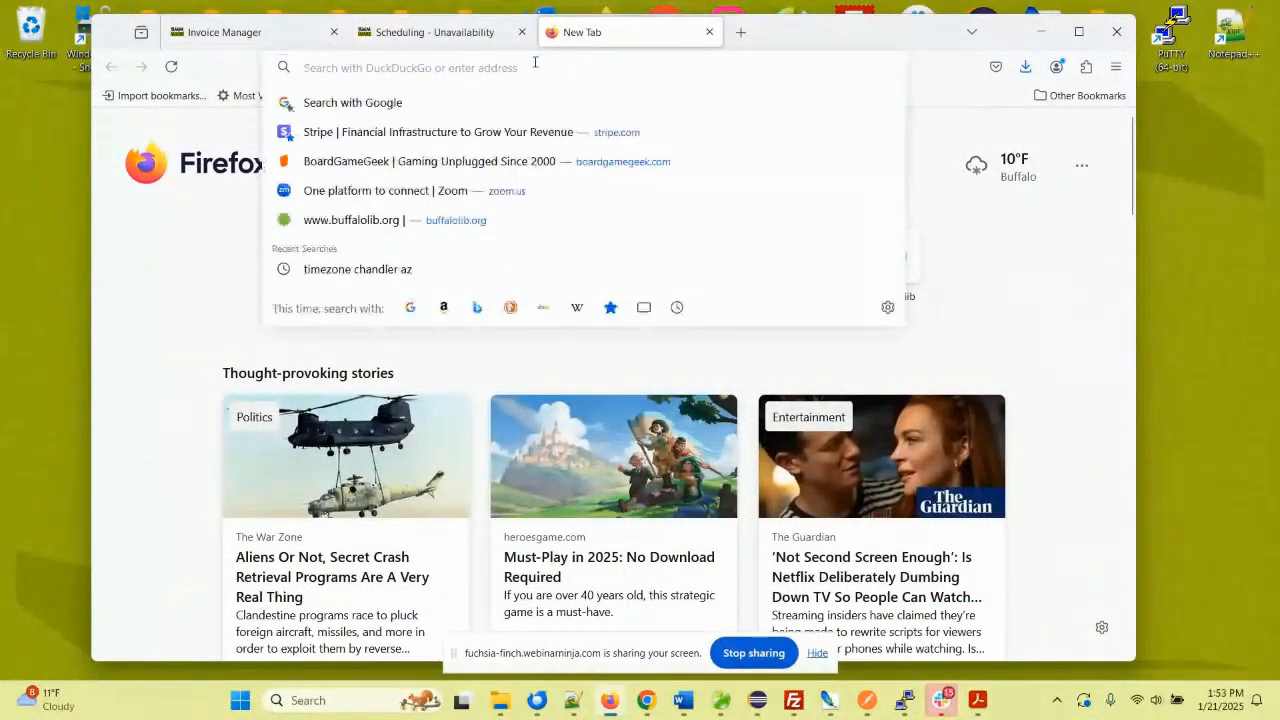
text(ss)
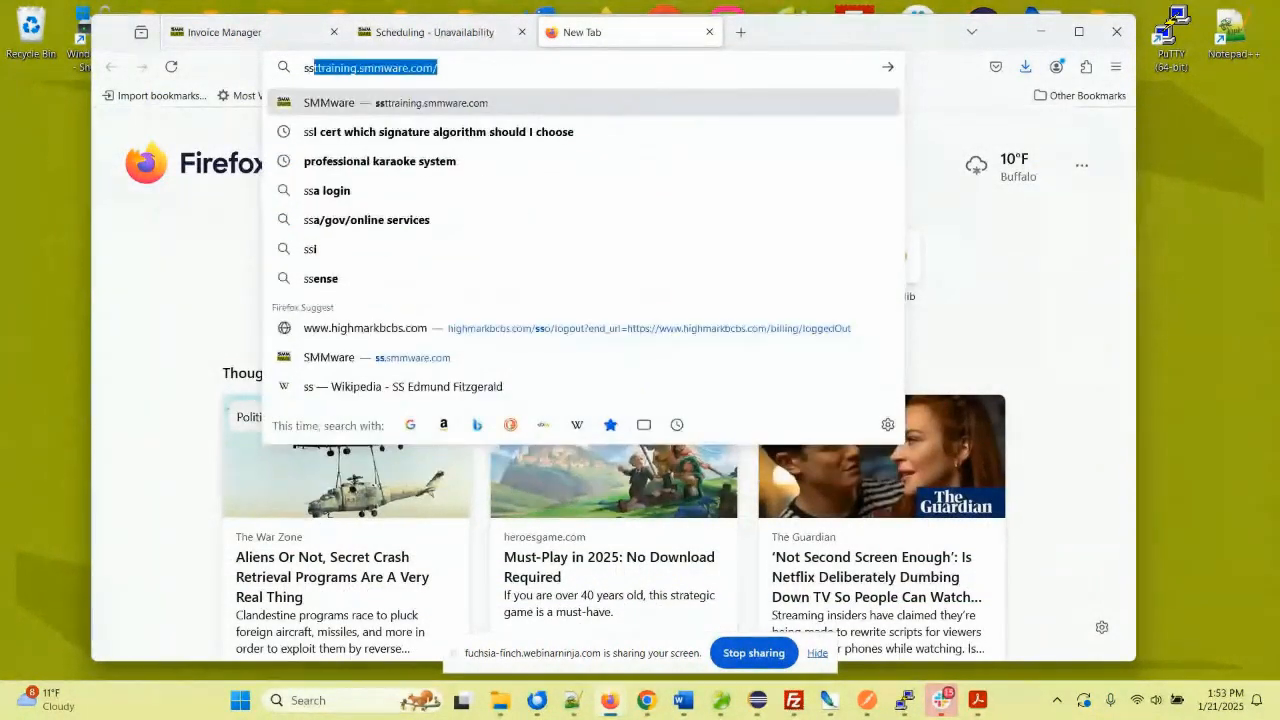
key(BackSpace)
text(mmware.com/)
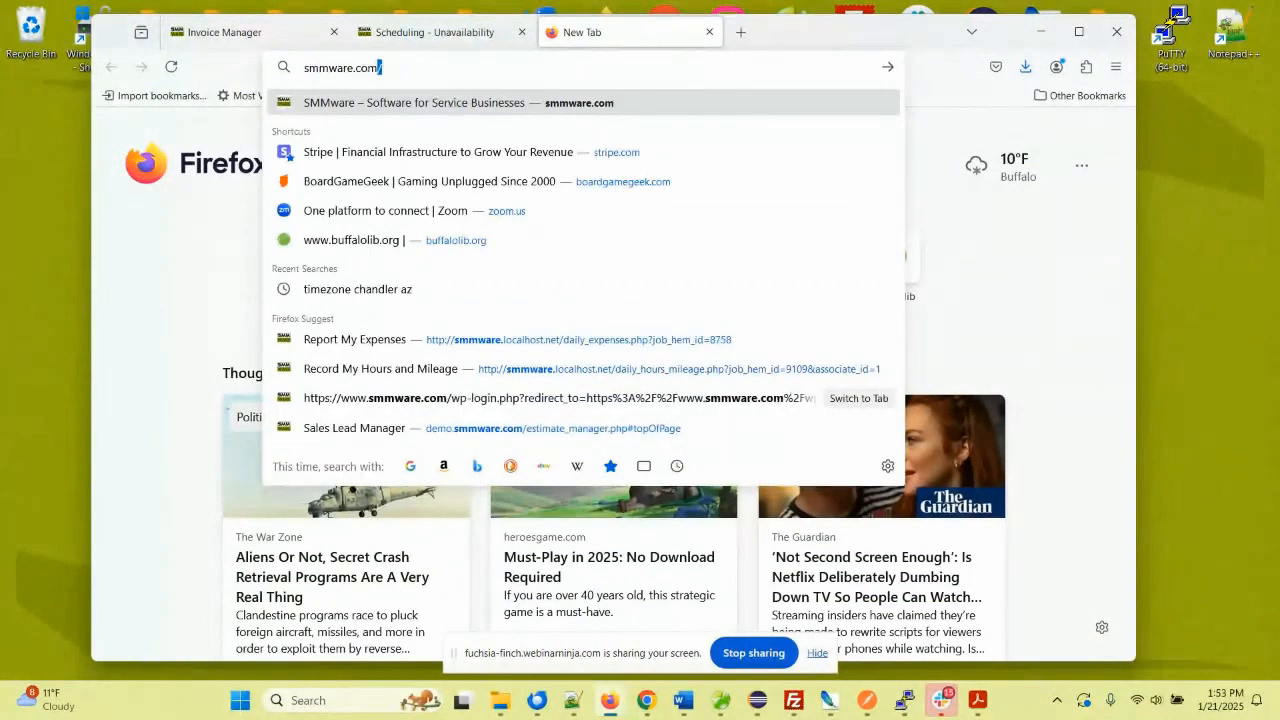
text(sub)
key(BackSpace)
key(BackSpace)
key(BackSpace)
key(BackSpace)
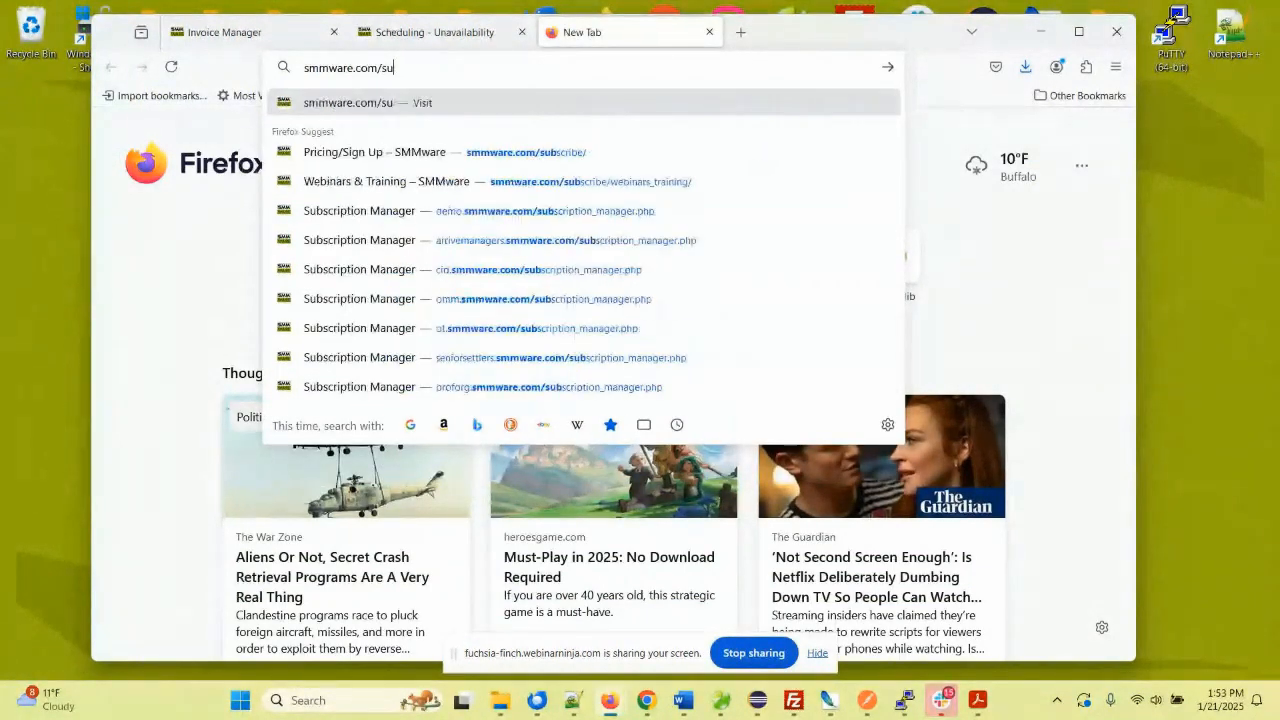
key(Return)
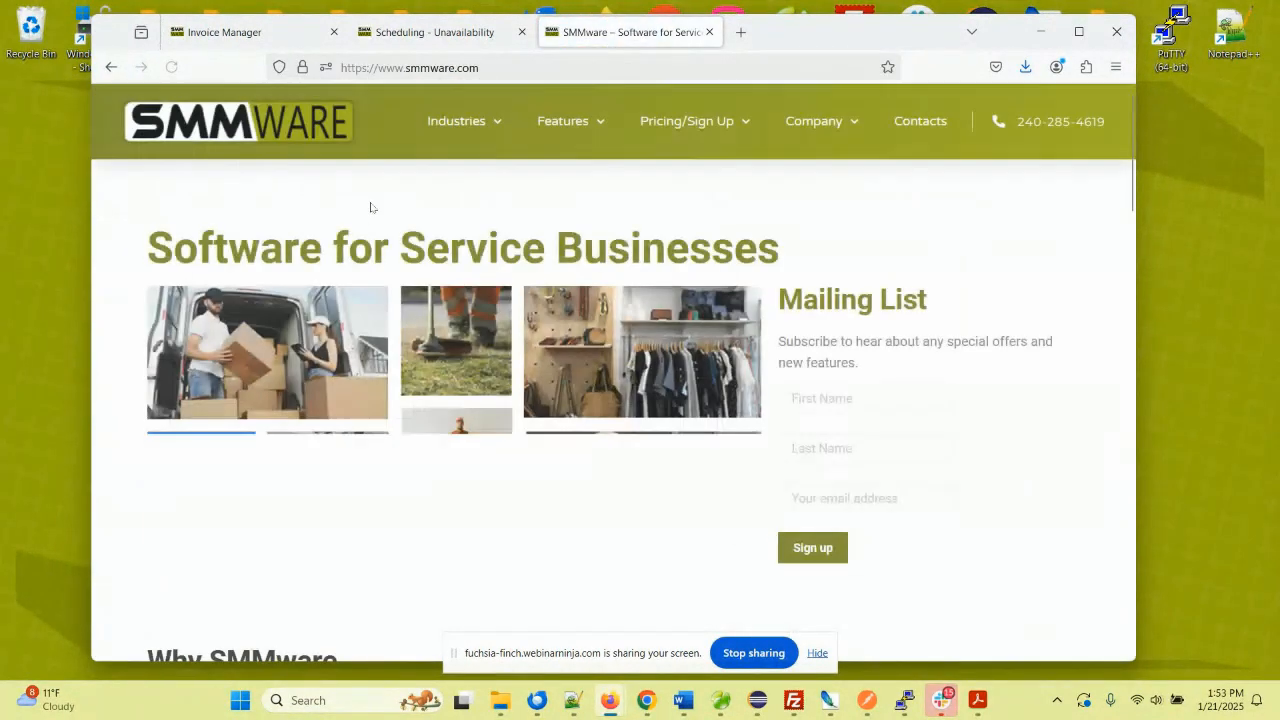
- Open the Pricing/Sign Up page and look over the subscription plan prices
click(673, 128)
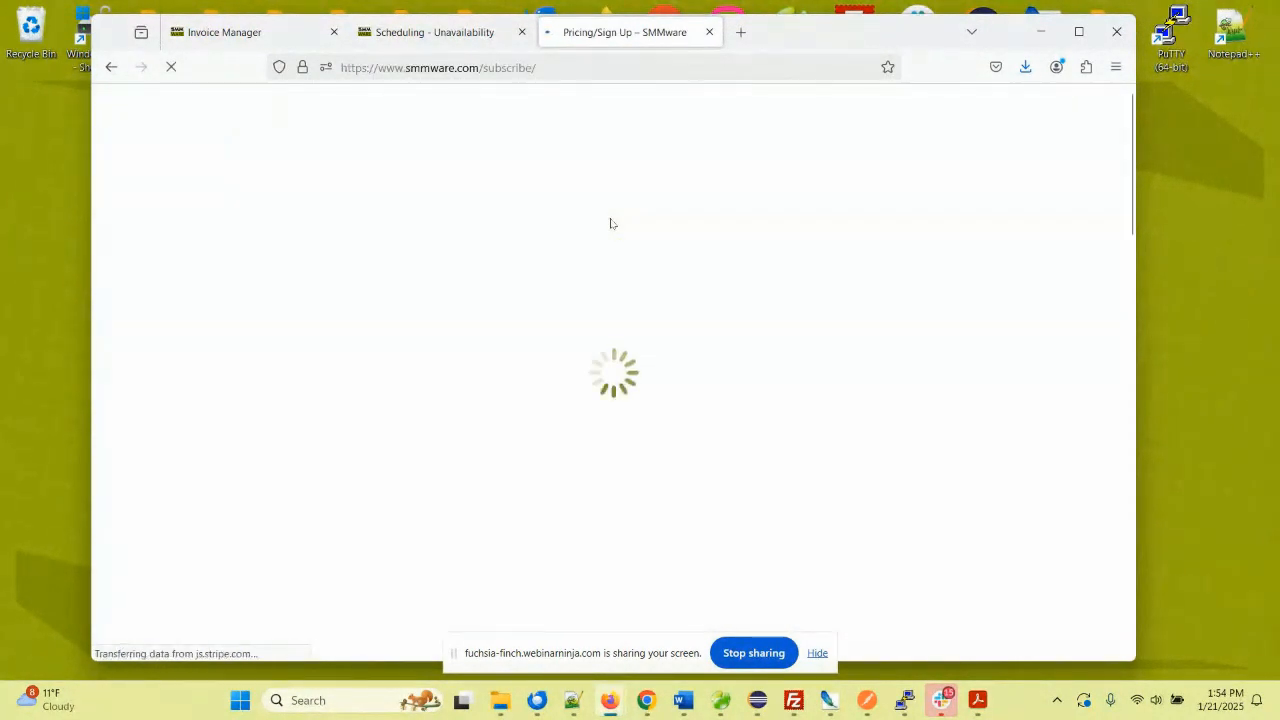
scroll(470, 300, down, 3)
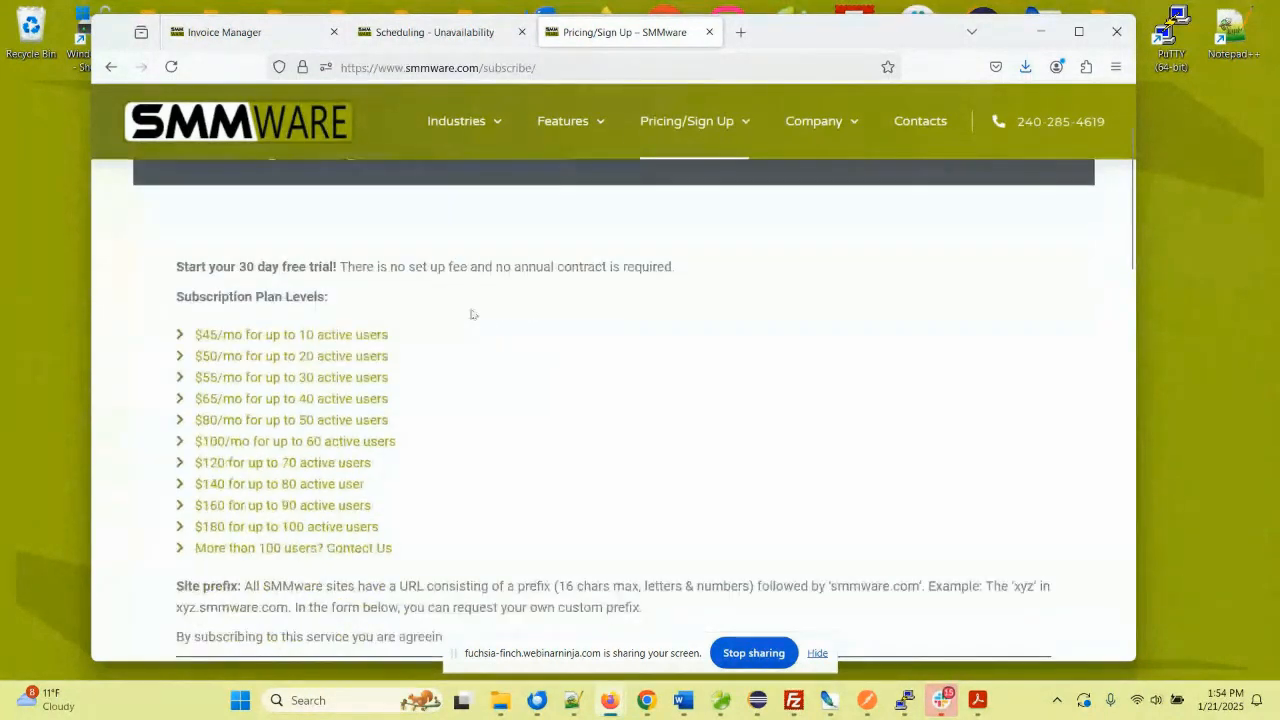
drag(201, 291, 432, 476)
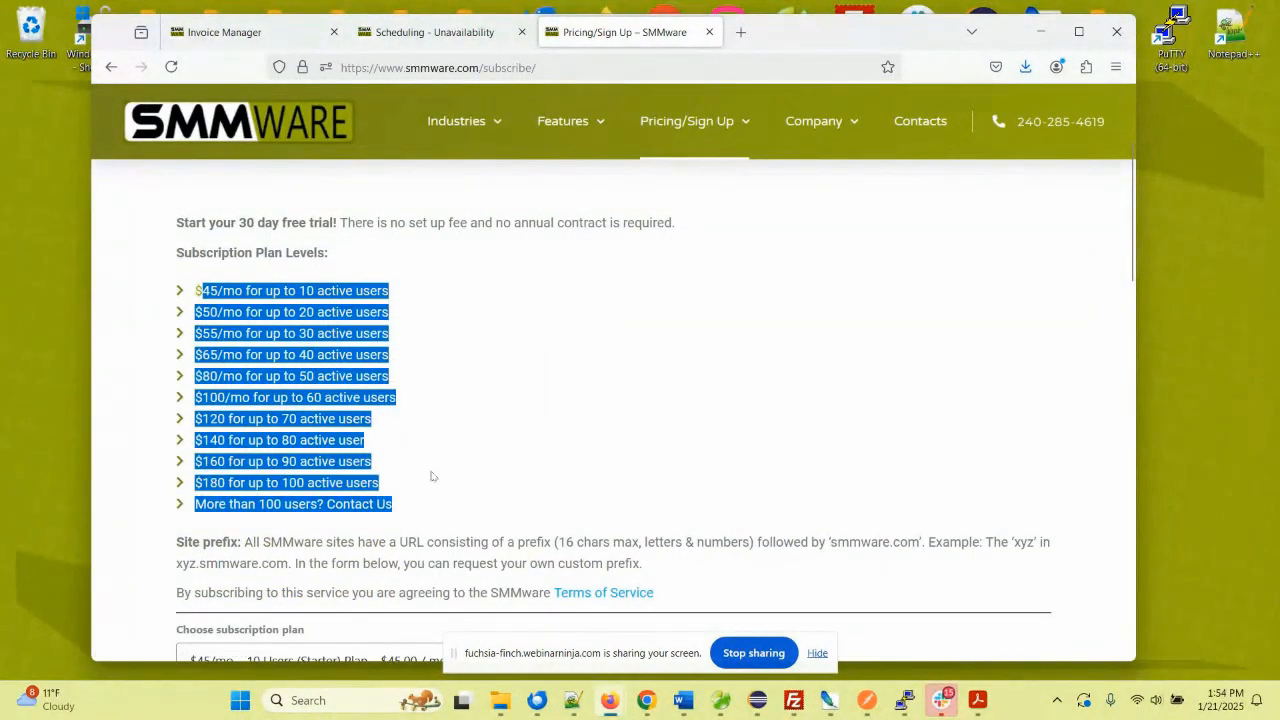
click(403, 296)
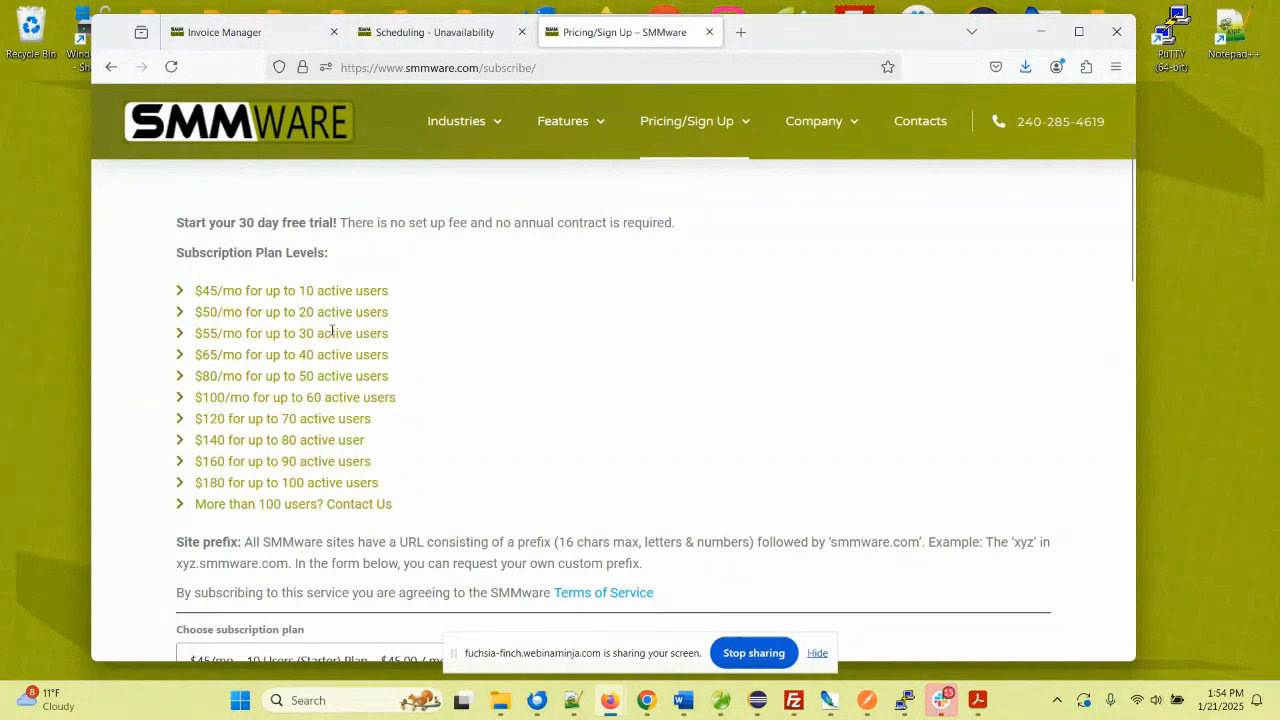
scroll(332, 330, down, 2)
scroll(332, 330, down, 1)
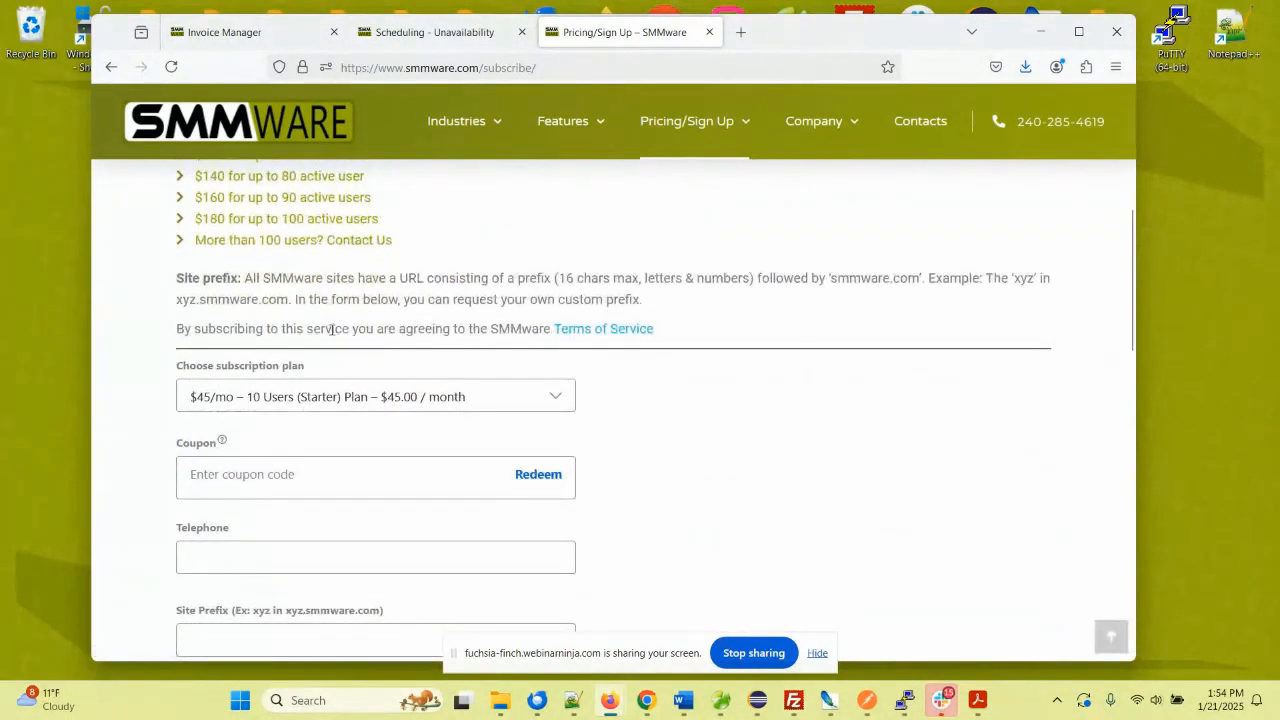
scroll(332, 330, down, 4)
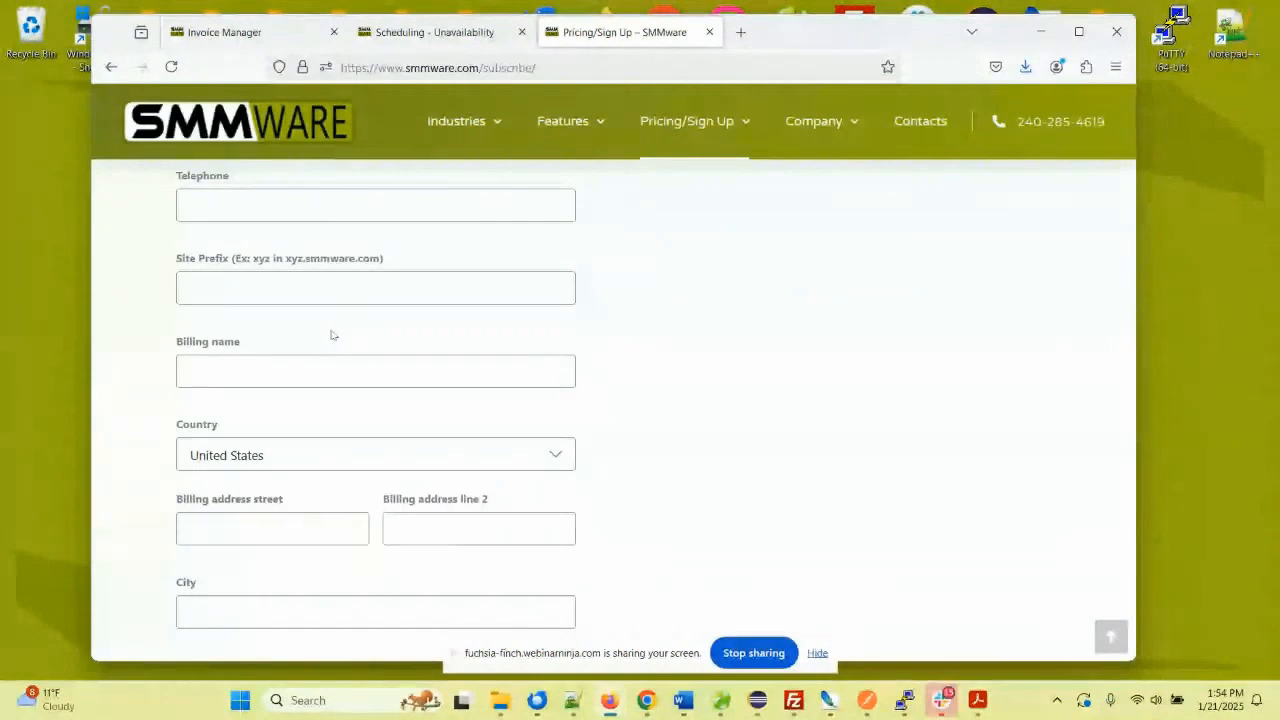
scroll(333, 330, up, 5)
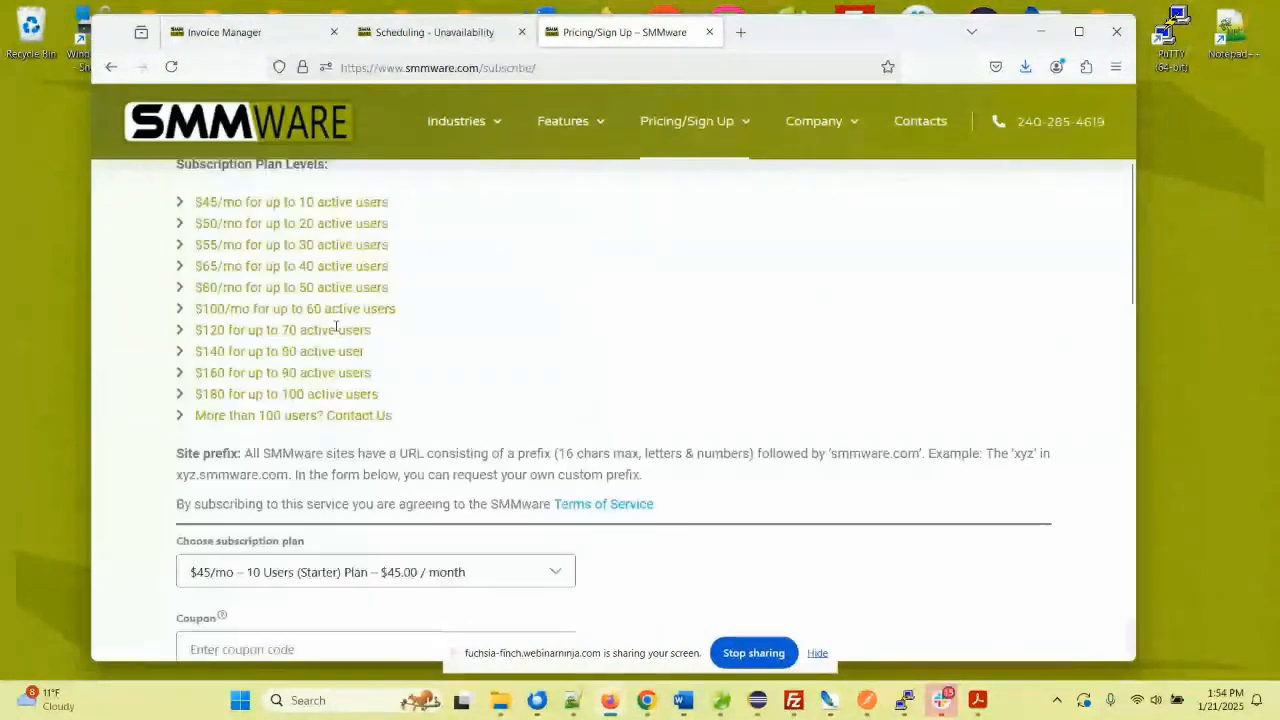
scroll(340, 325, up, 3)
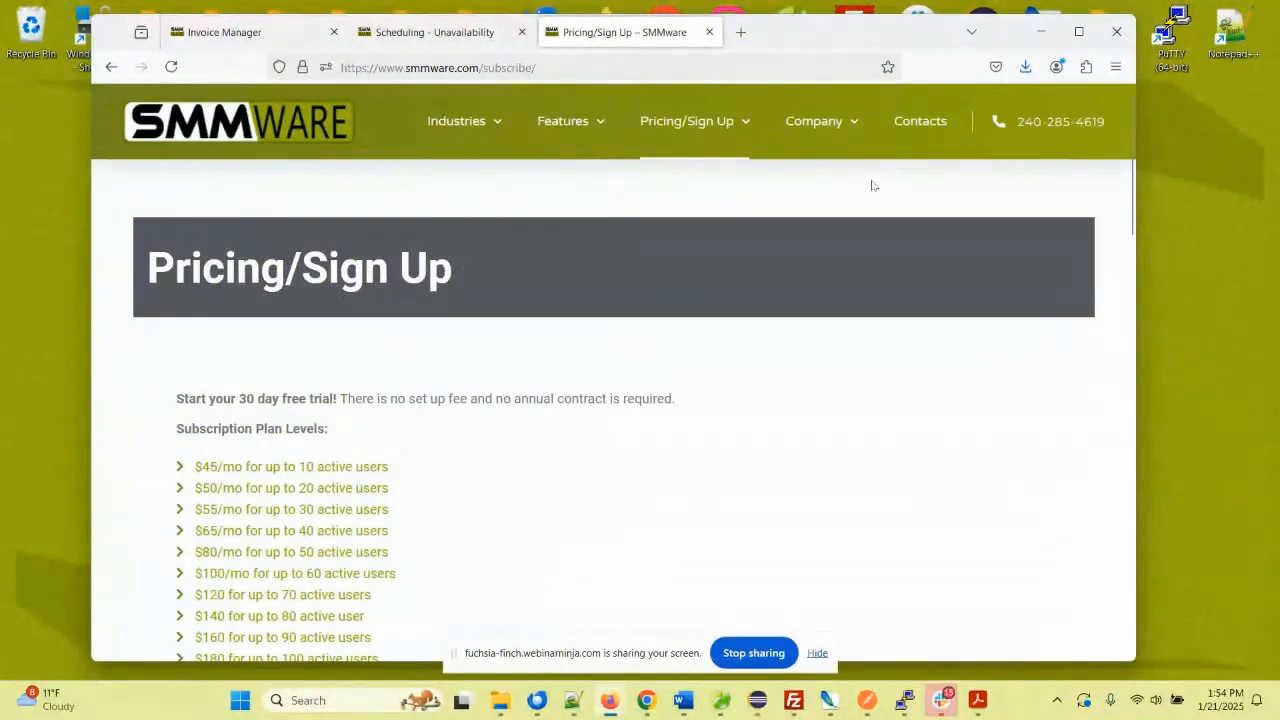
- Open Company > Manuals and highlight the Administrative, Team Lead and Team Member manuals
mouse_move(847, 152)
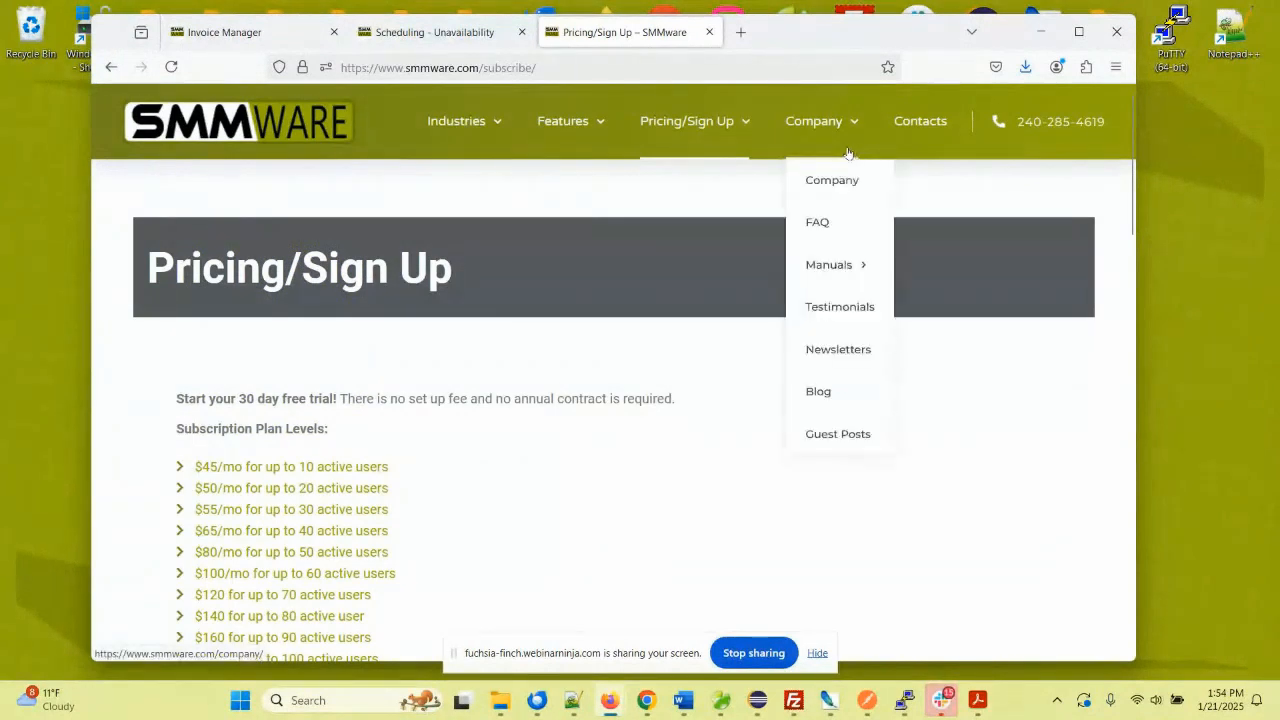
click(831, 264)
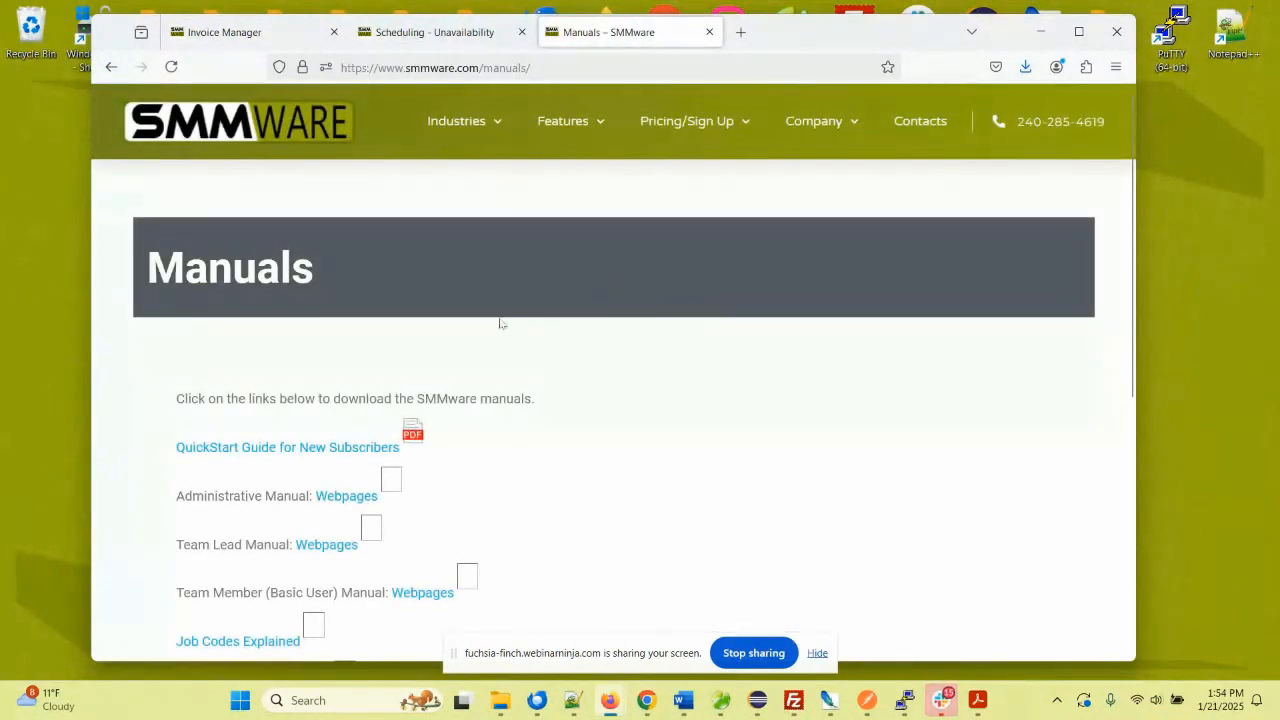
scroll(449, 307, down, 2)
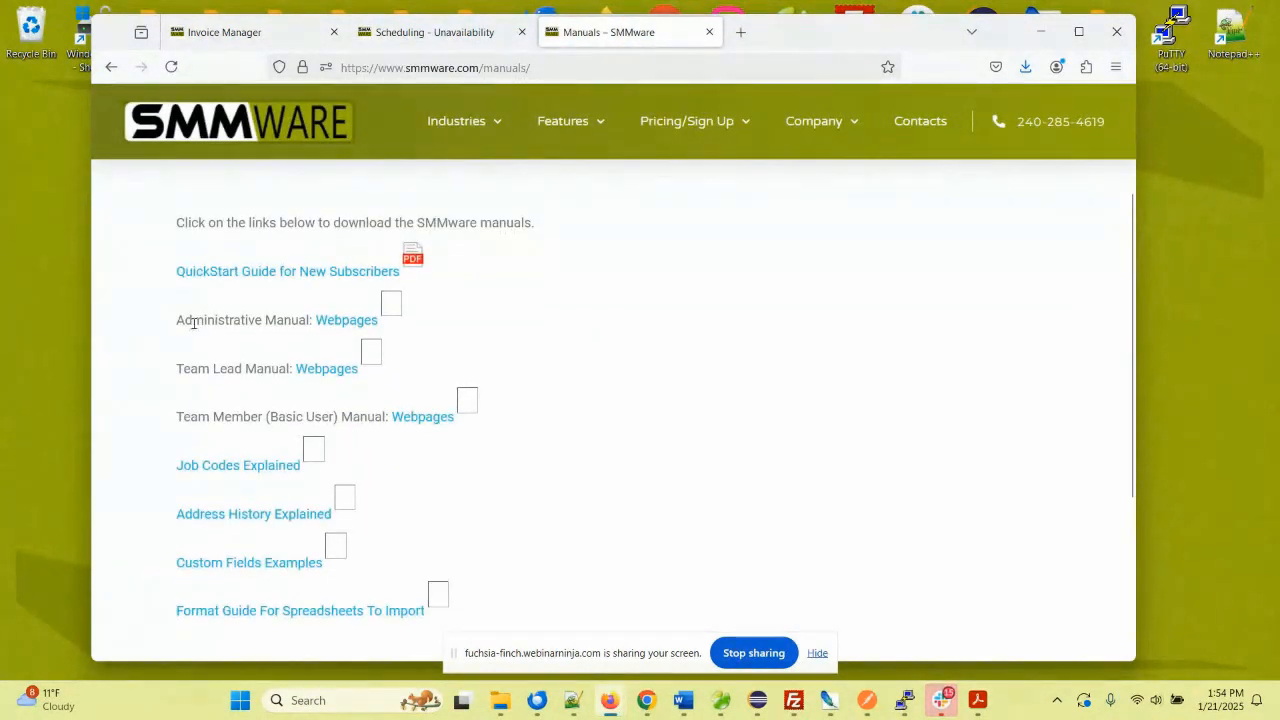
drag(194, 322, 234, 324)
drag(190, 368, 220, 368)
drag(195, 416, 244, 417)
- On the Scheduling – Unavailability tab, view the help index and close it
click(430, 32)
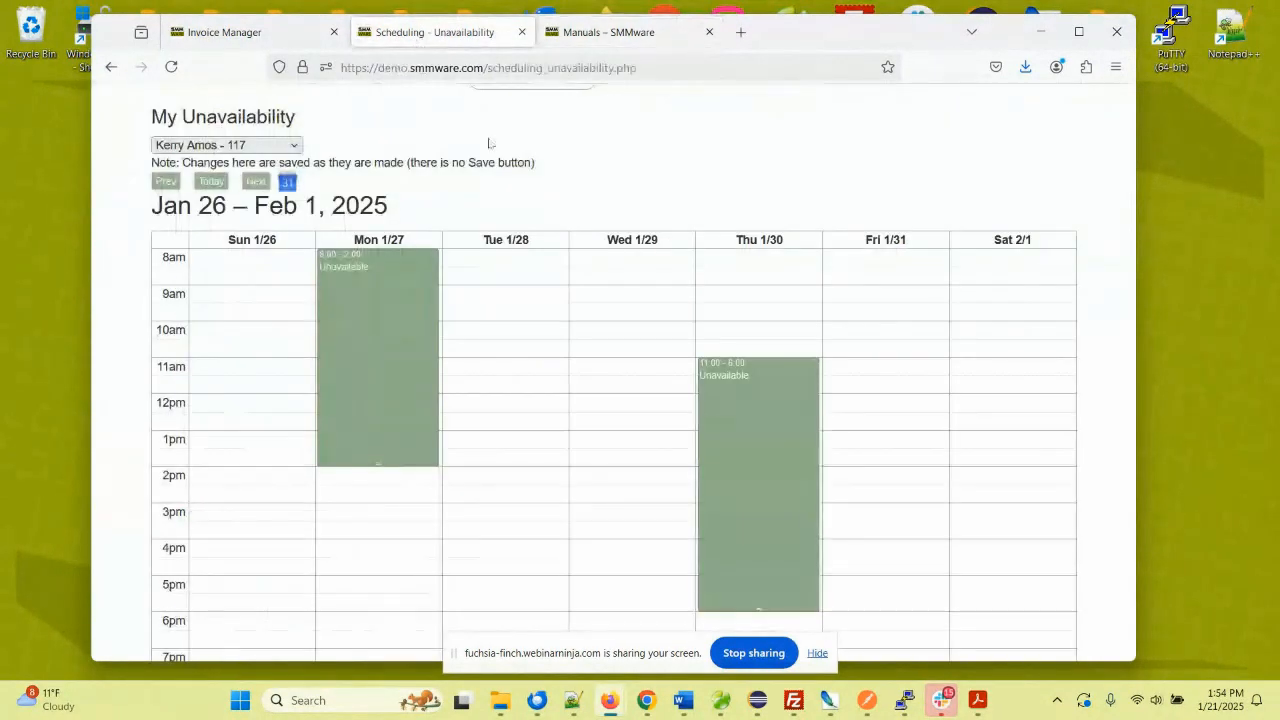
scroll(528, 156, up, 2)
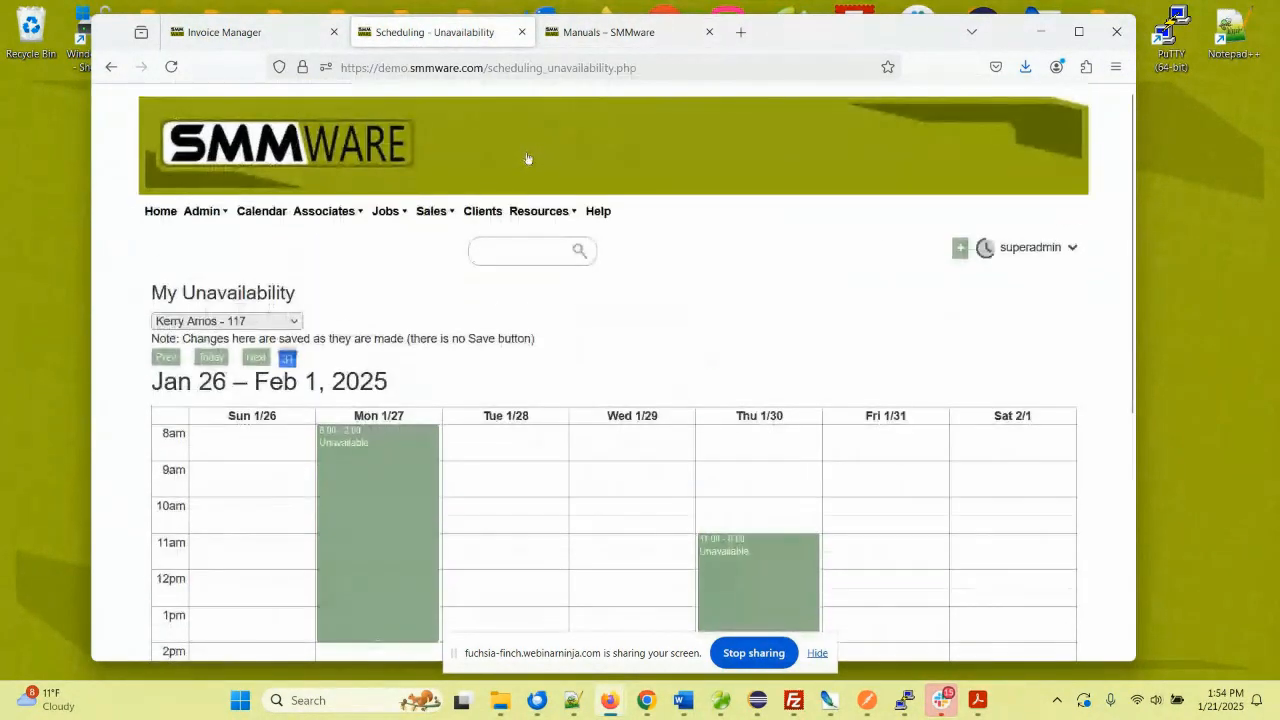
click(598, 212)
drag(514, 31, 567, 74)
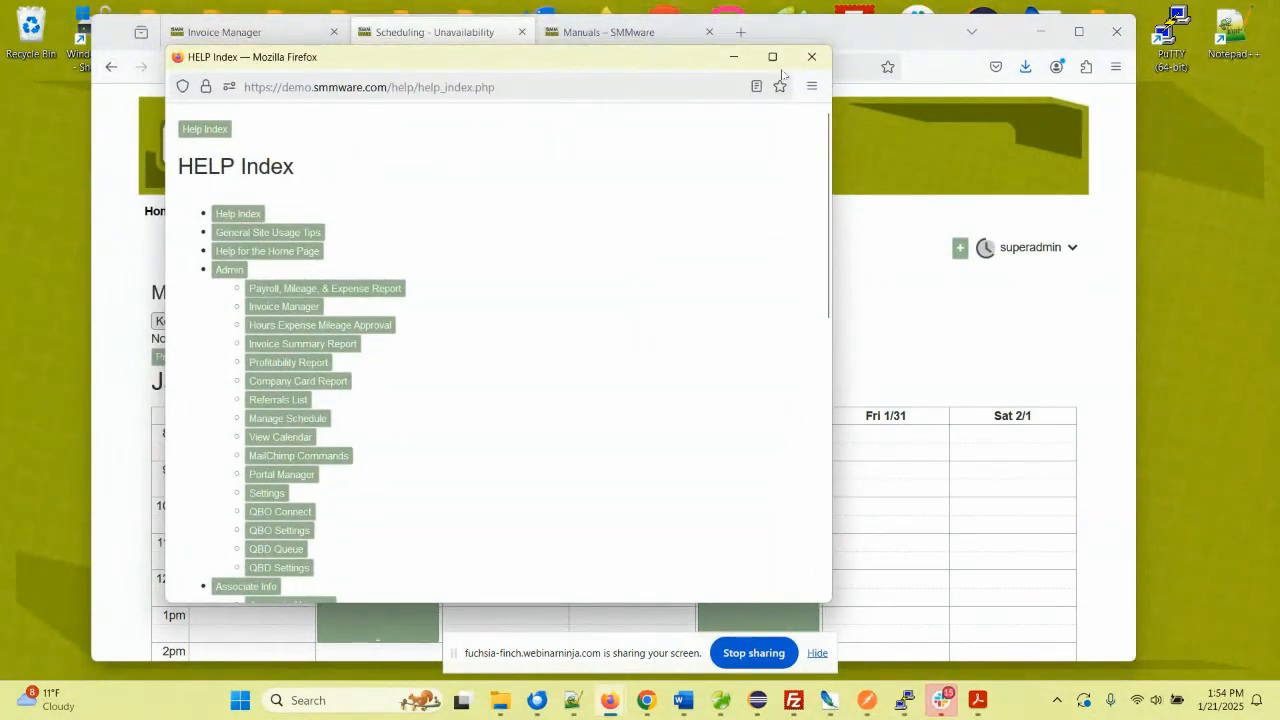
click(812, 56)
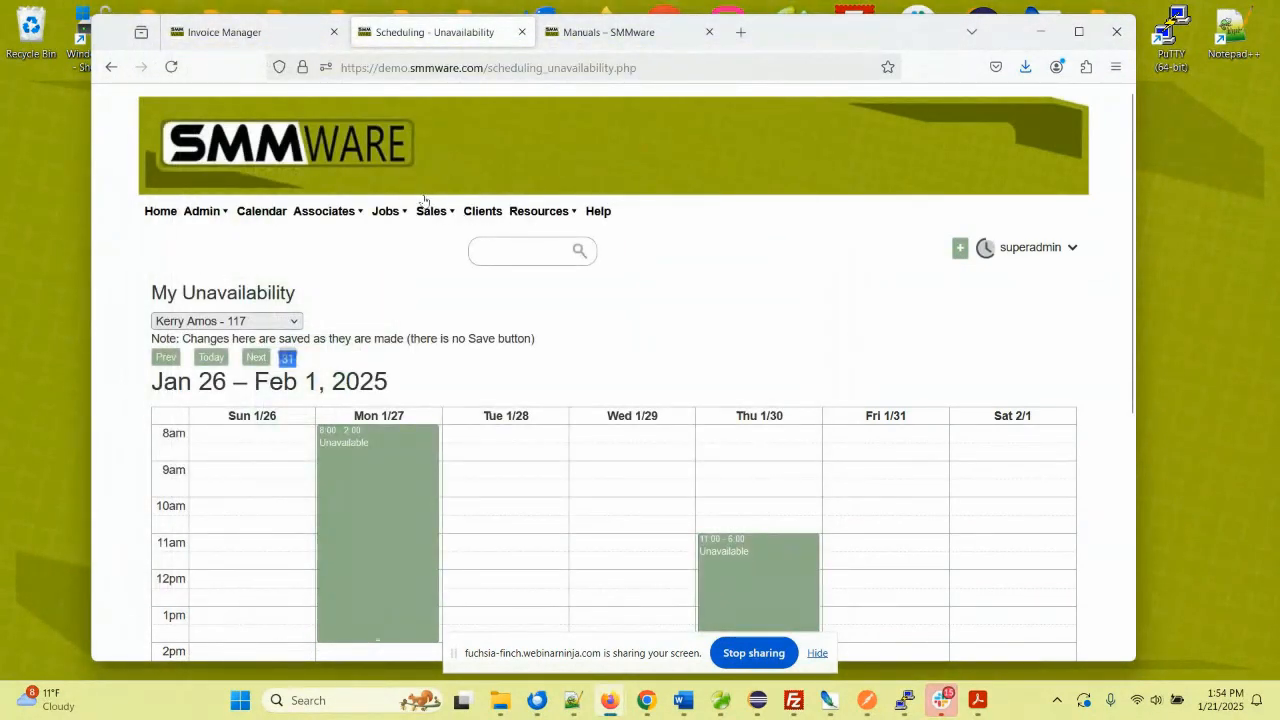
- Open Associates > Associate Manager, view and close its help, then return to Manuals
click(329, 214)
click(350, 231)
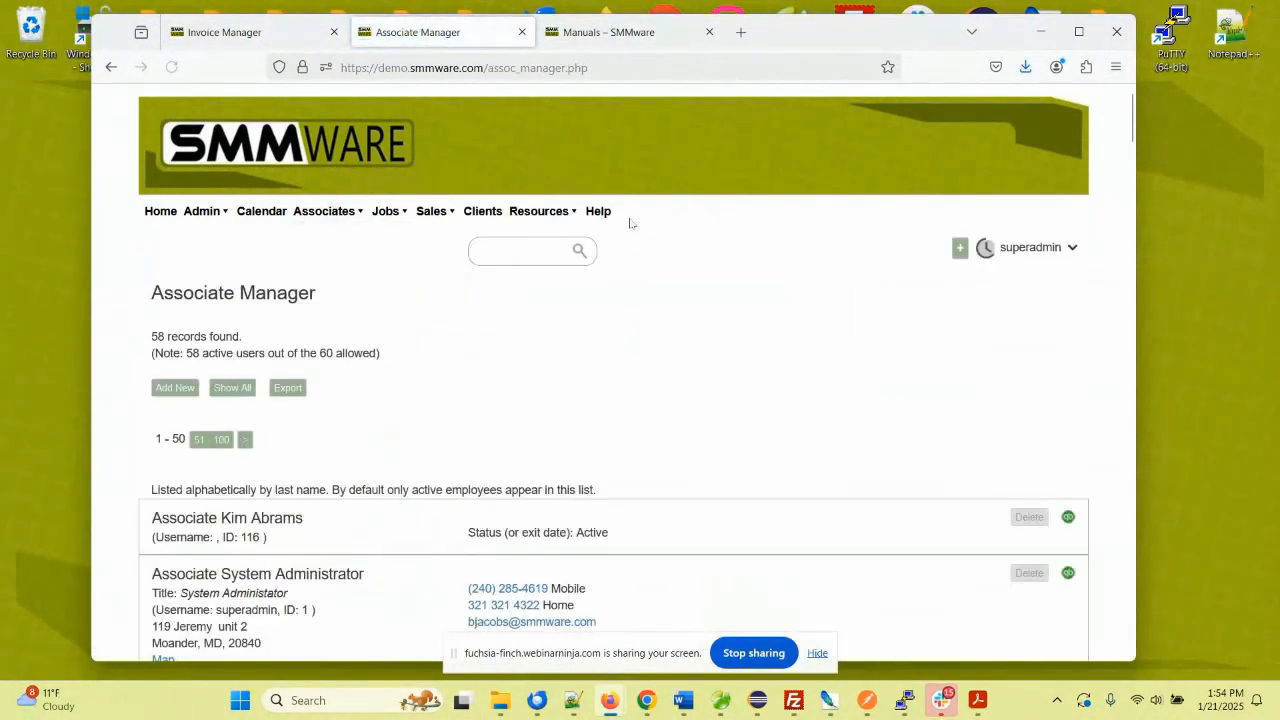
click(602, 214)
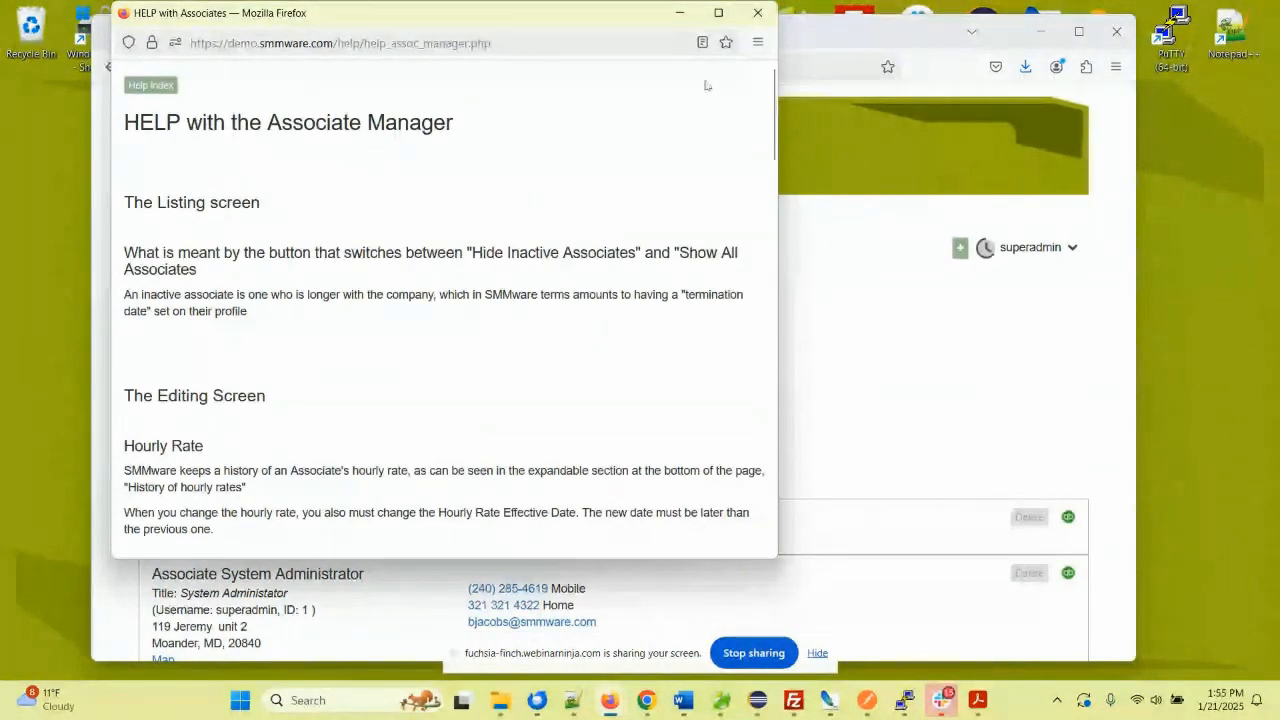
click(758, 12)
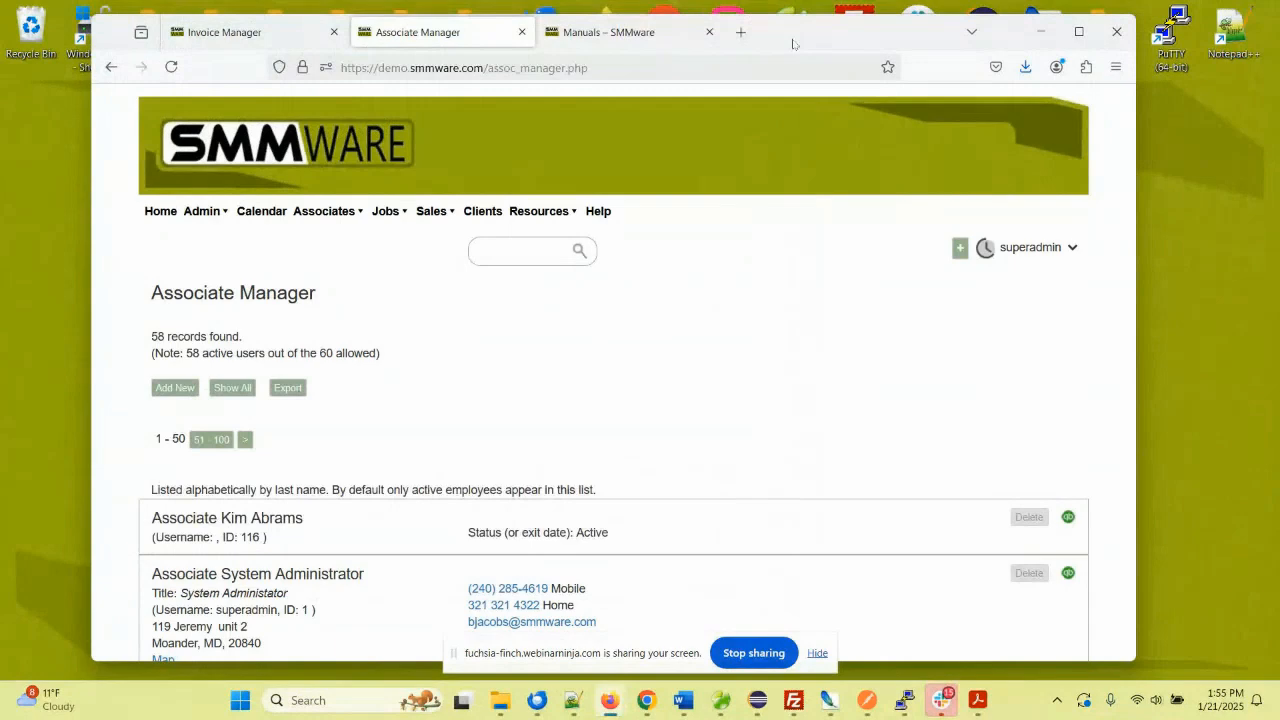
click(678, 38)
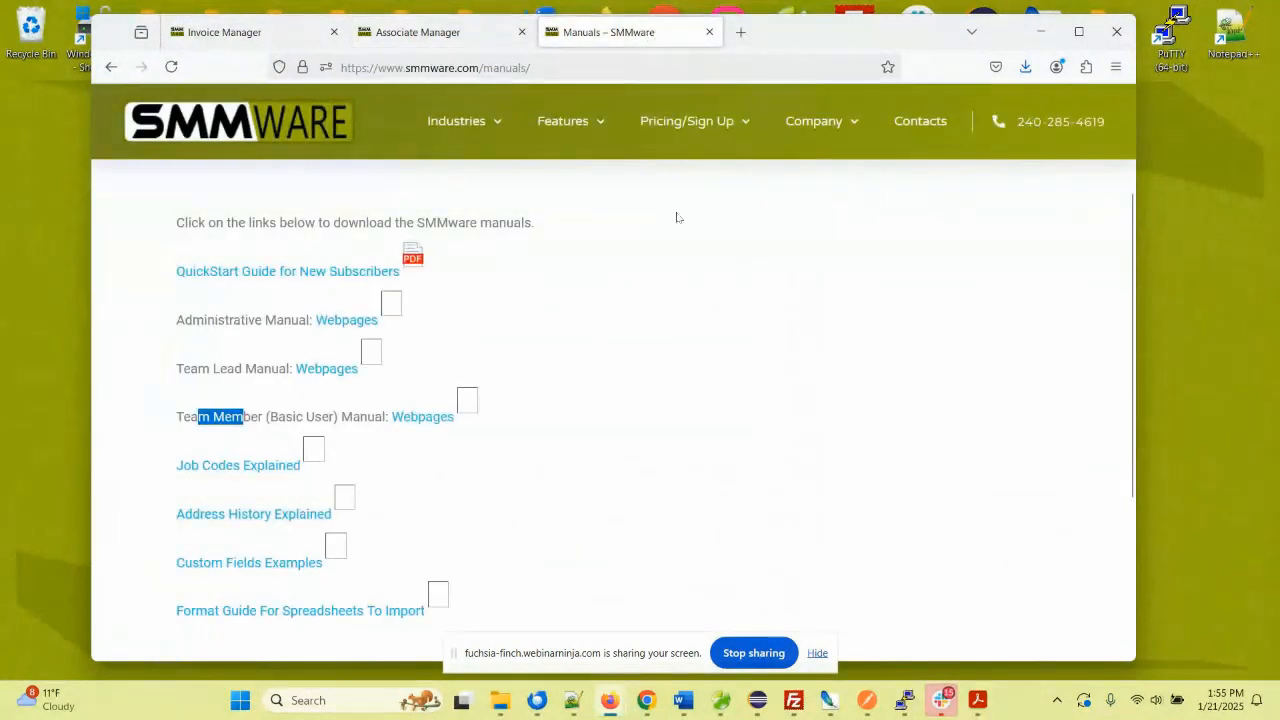
- Open the SMMware YouTube channel at youtube.com/smmware in a new tab
click(741, 32)
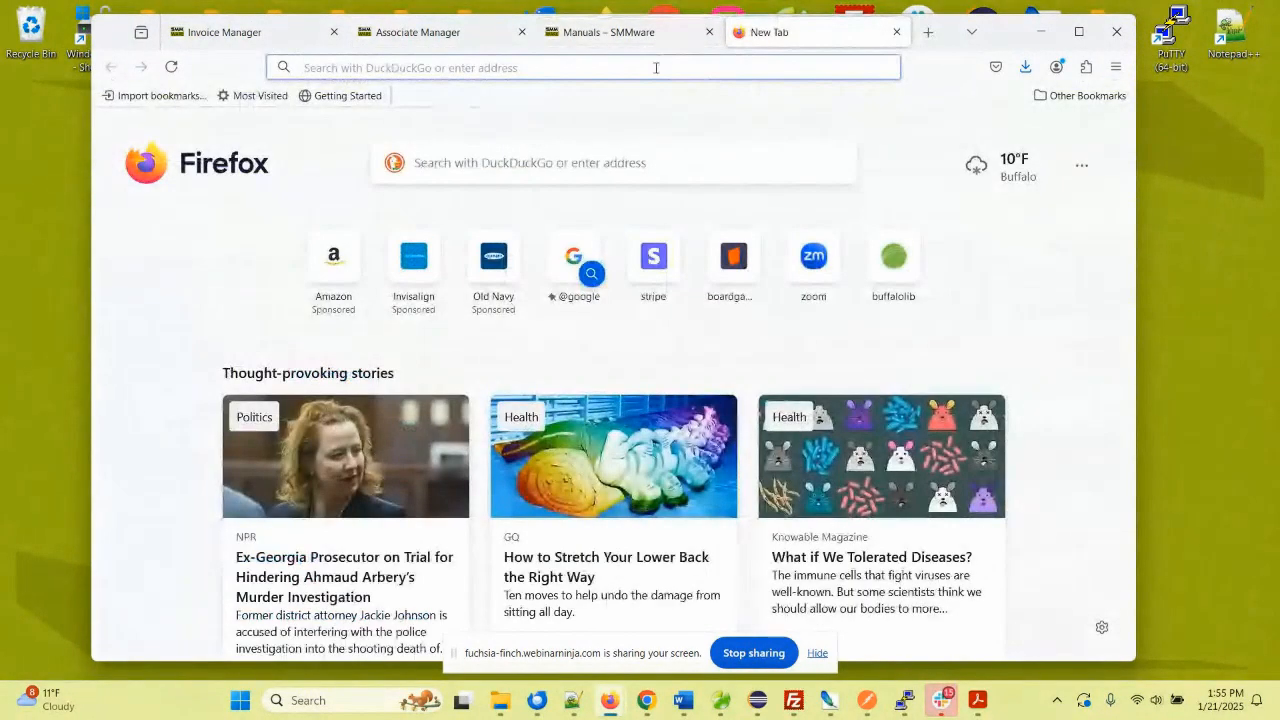
text(youtube.com/smmware)
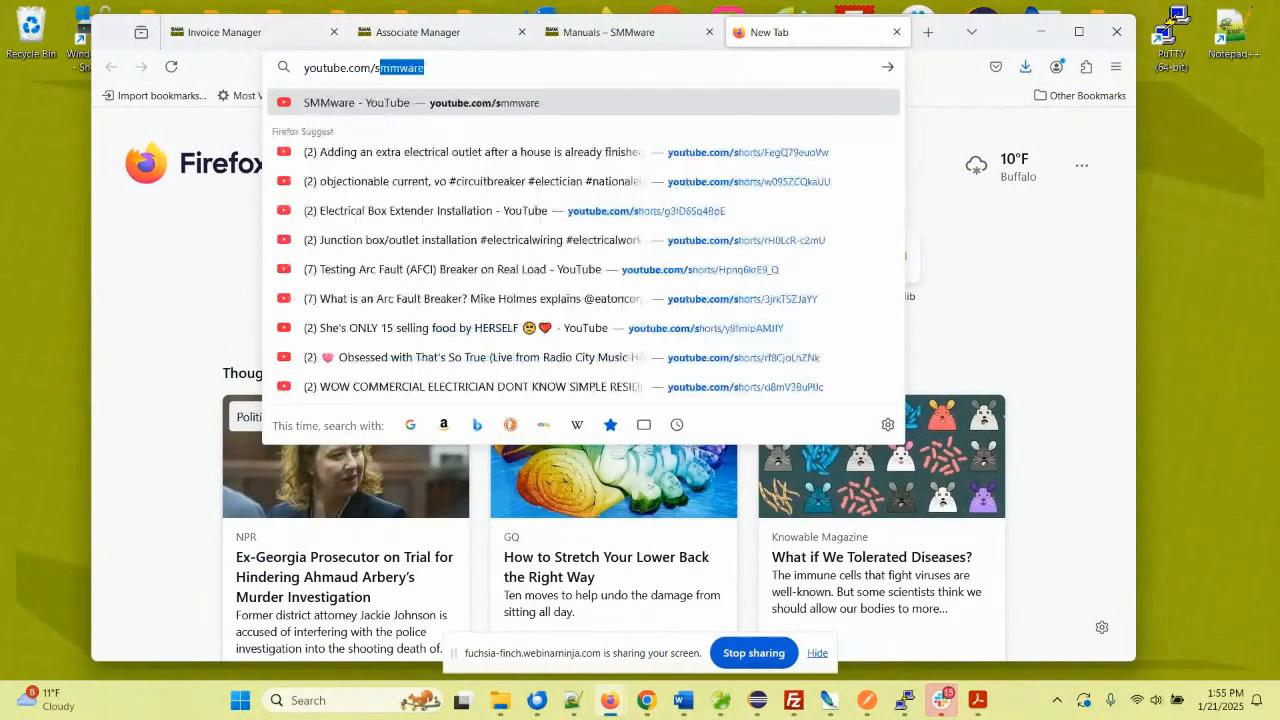
key(Right)
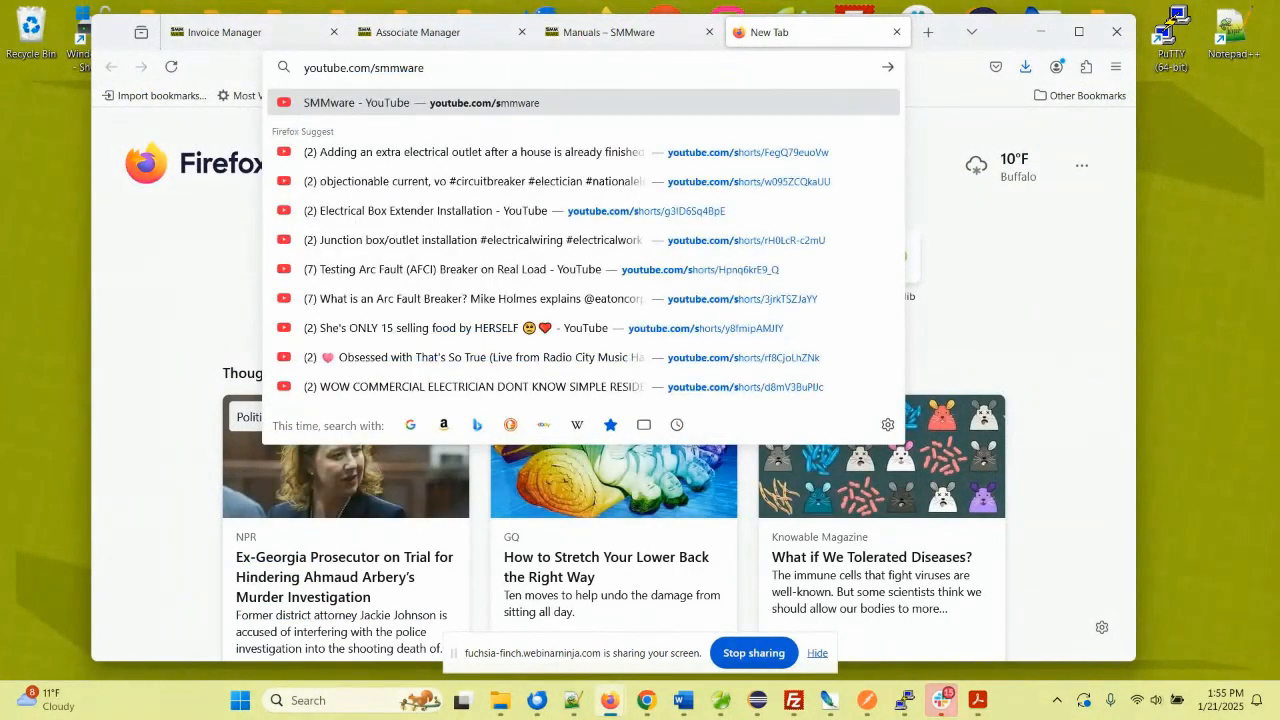
key(Return)
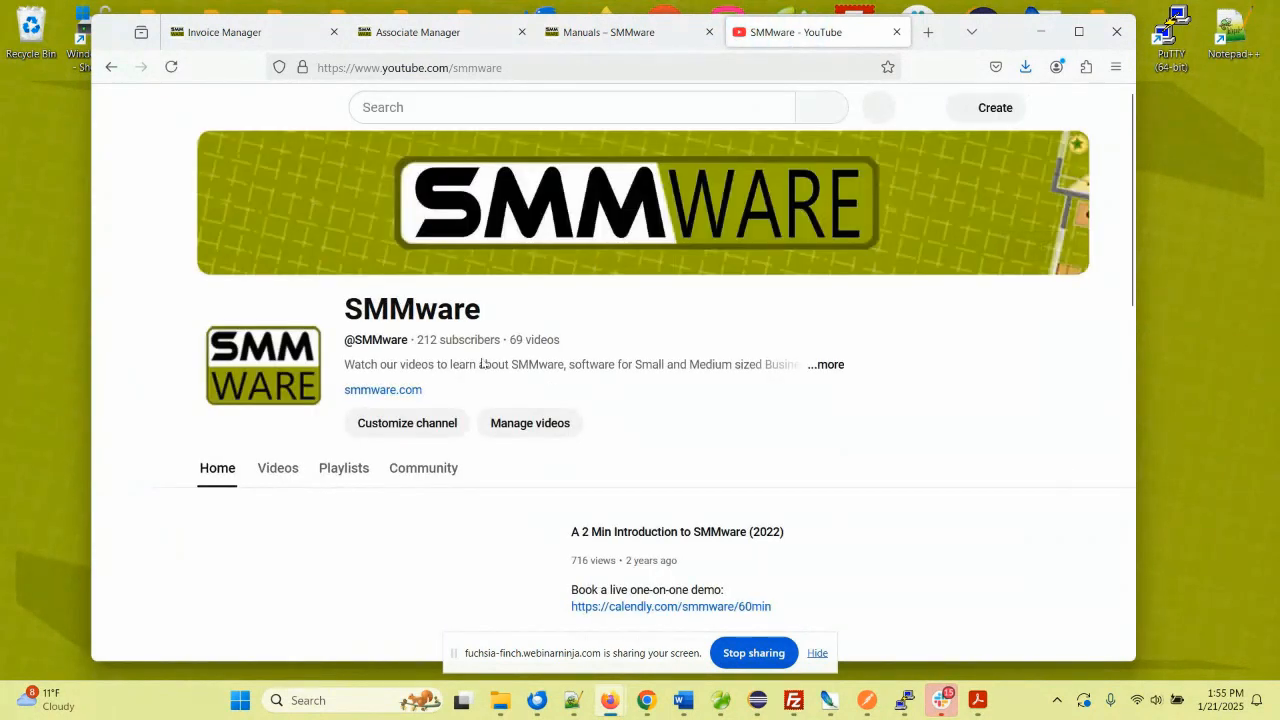
- Browse the channel's 69 videos, then return to the Manuals tab
scroll(425, 368, down, 3)
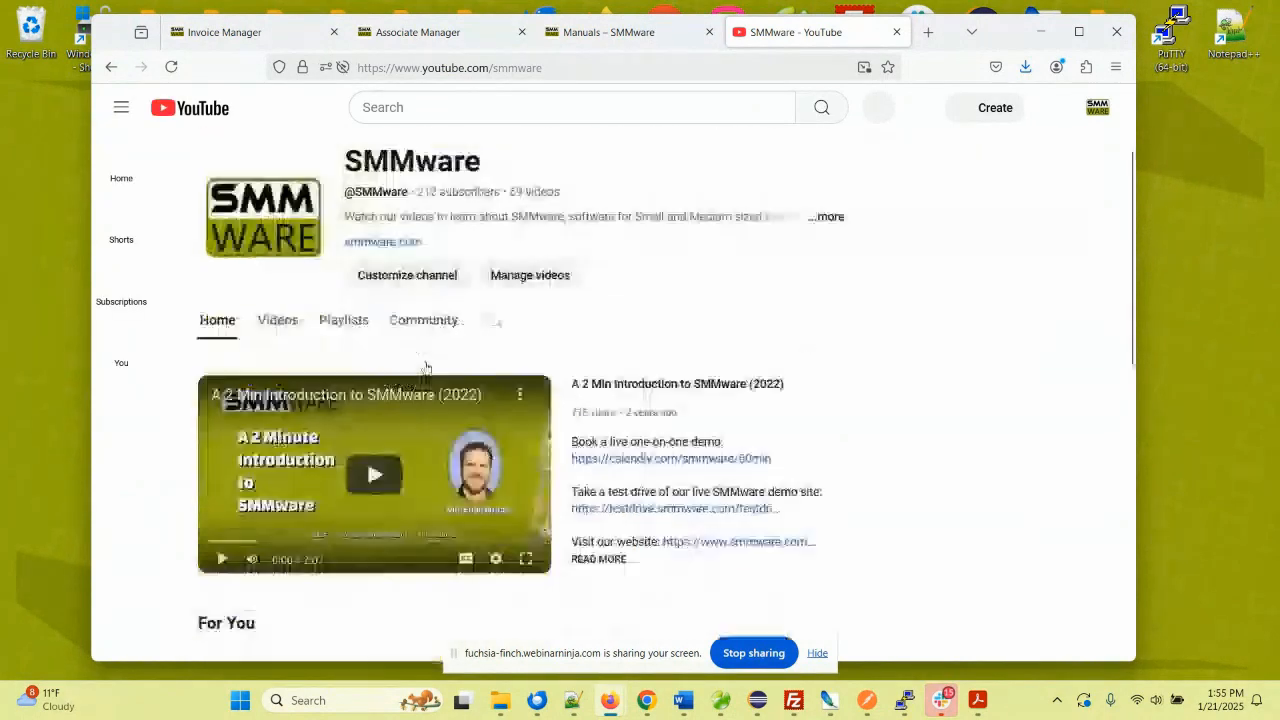
scroll(446, 354, down, 2)
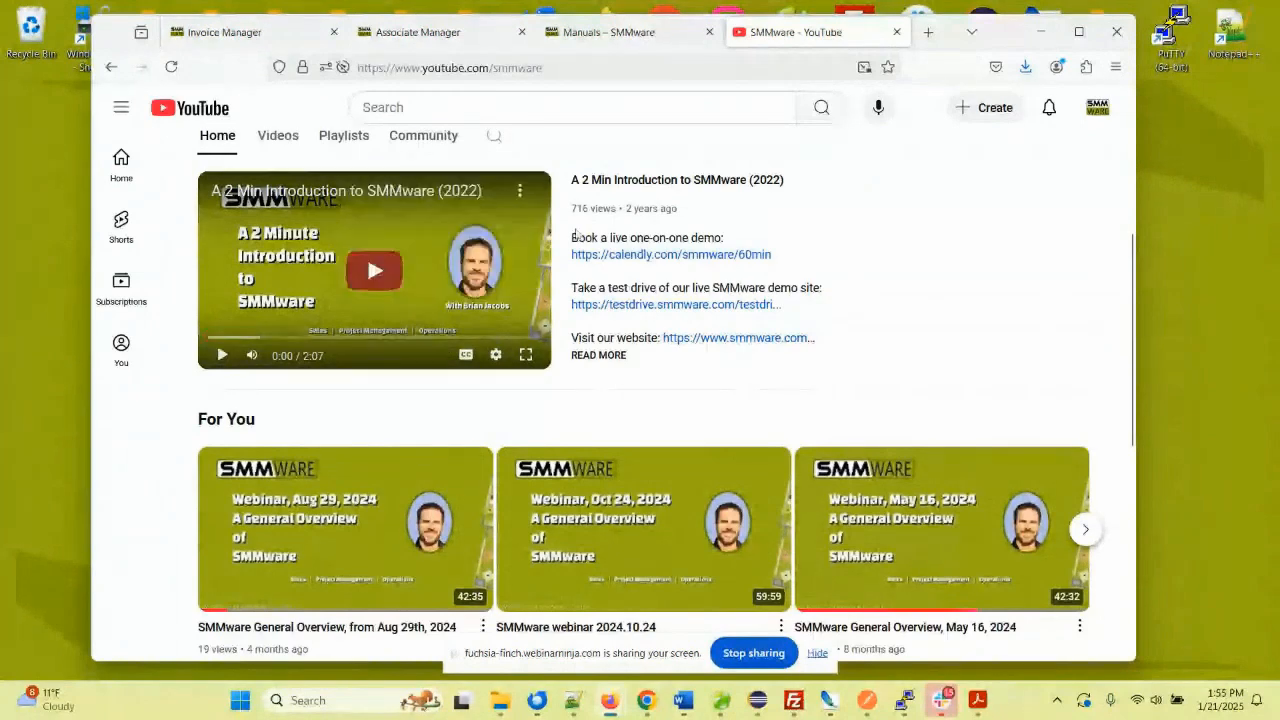
scroll(577, 210, up, 2)
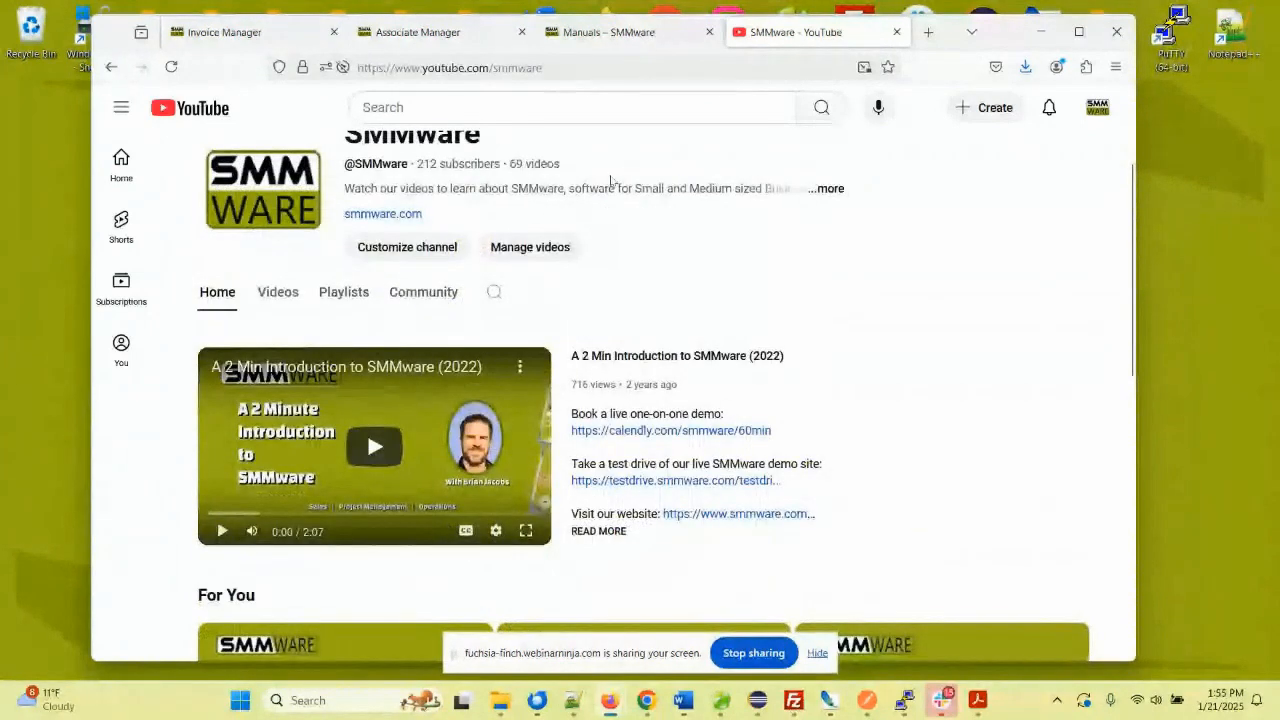
click(605, 32)
mouse_move(655, 122)
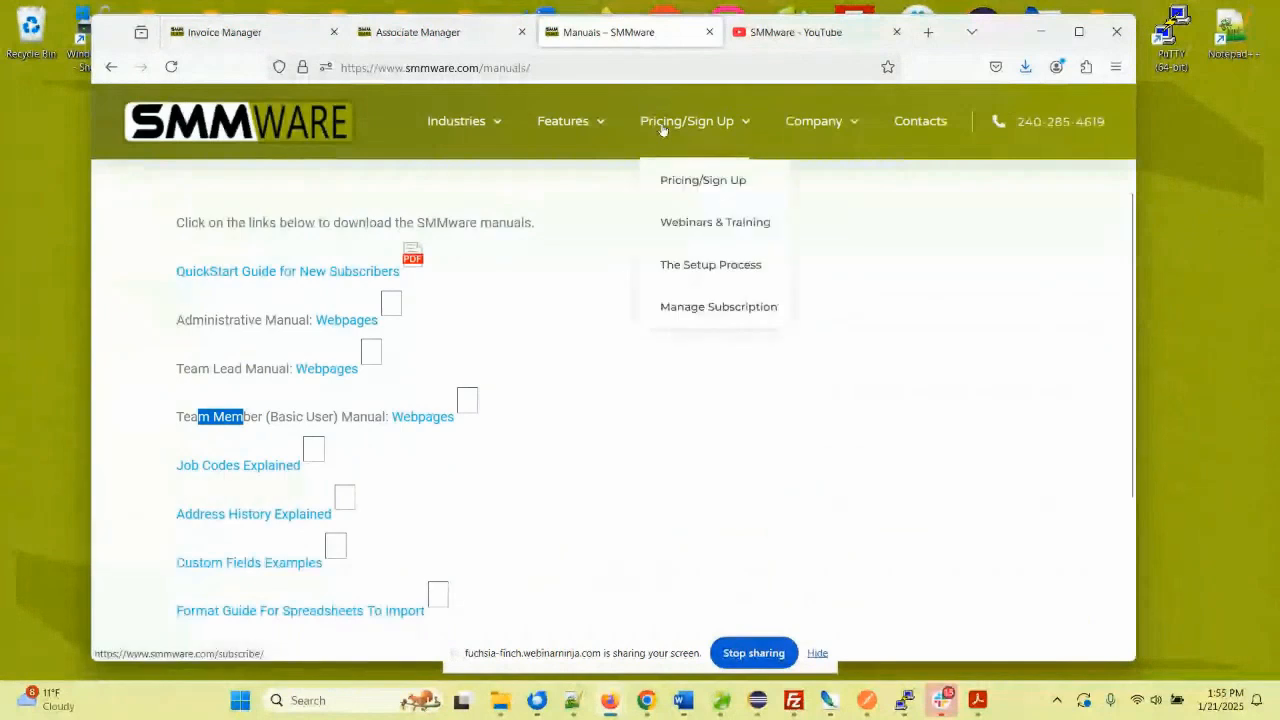
- Open Pricing/Sign Up > Webinars & Training, then return to the Associate Manager tab
click(685, 221)
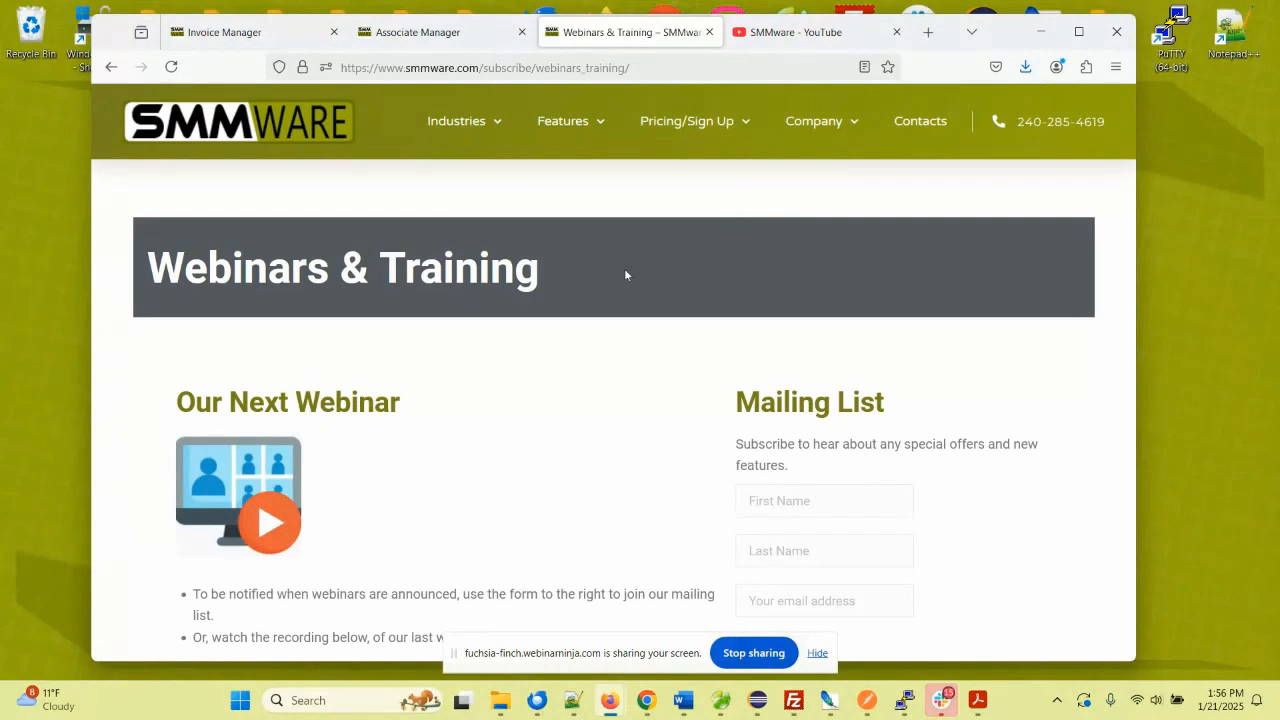
click(485, 34)
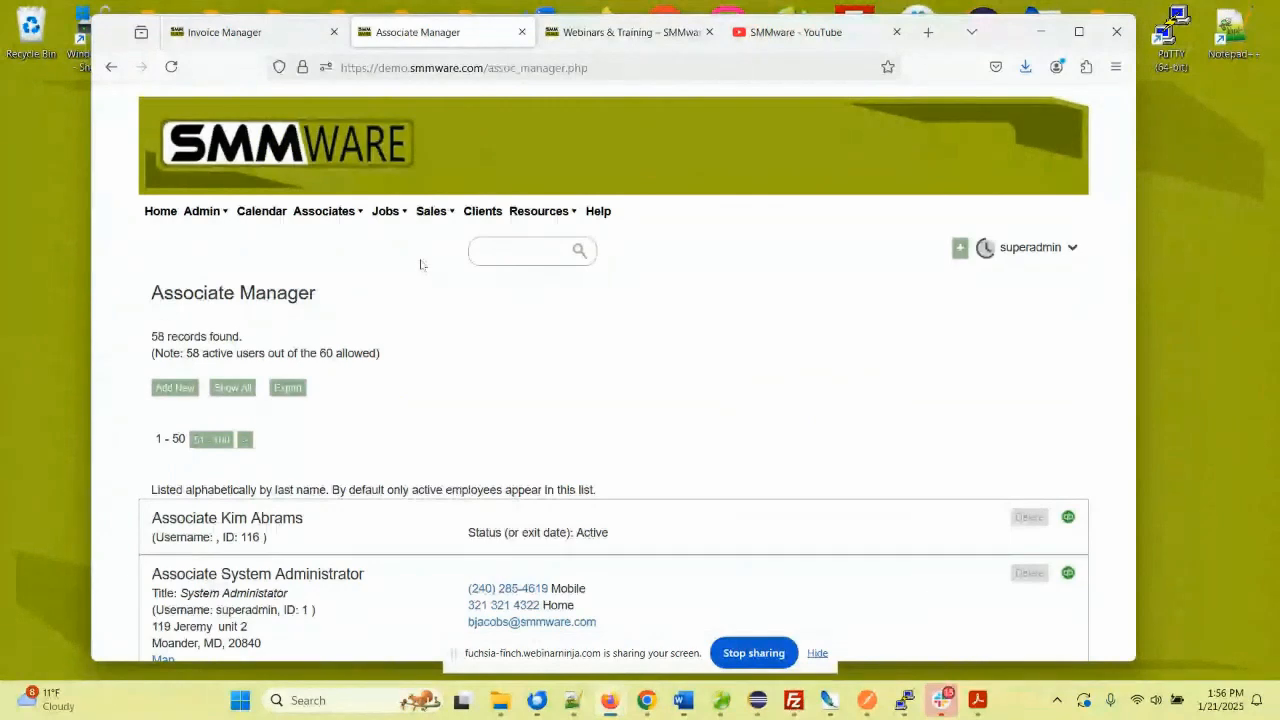
- Open the Admin menu, then switch to the Webinars & Training tab and click the SMMWARE logo
click(201, 215)
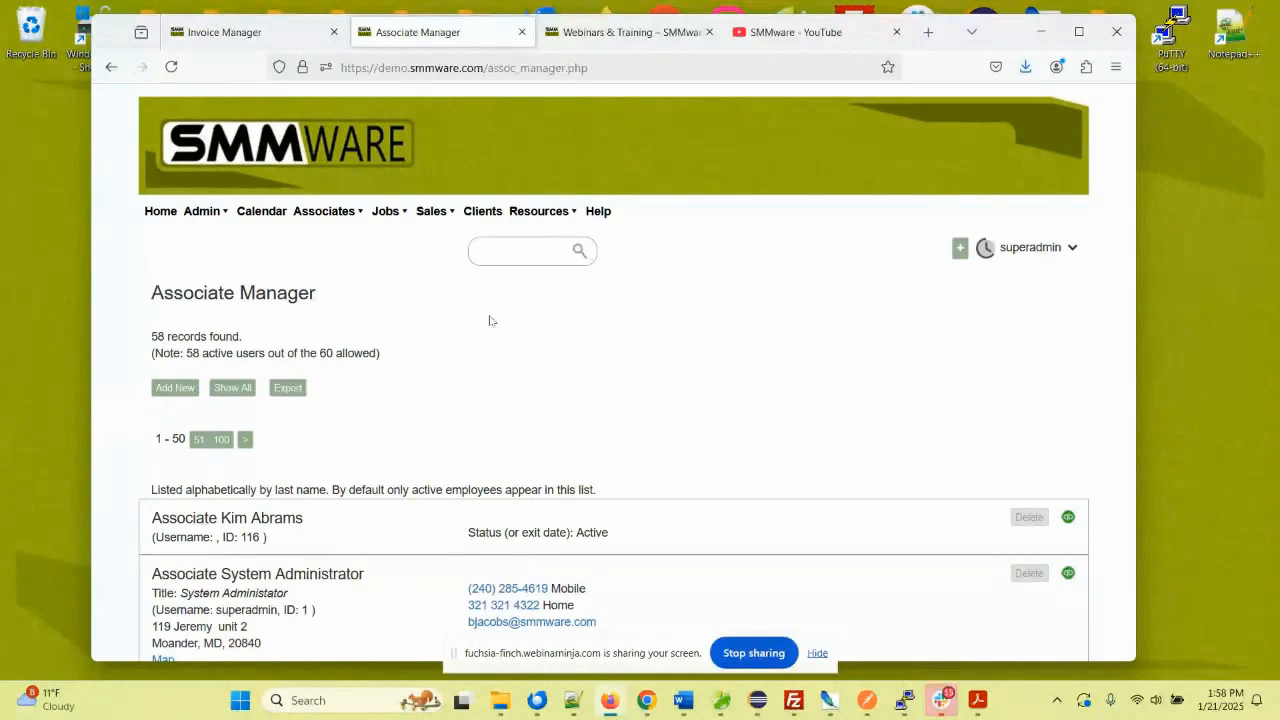
key(ctrl+Tab)
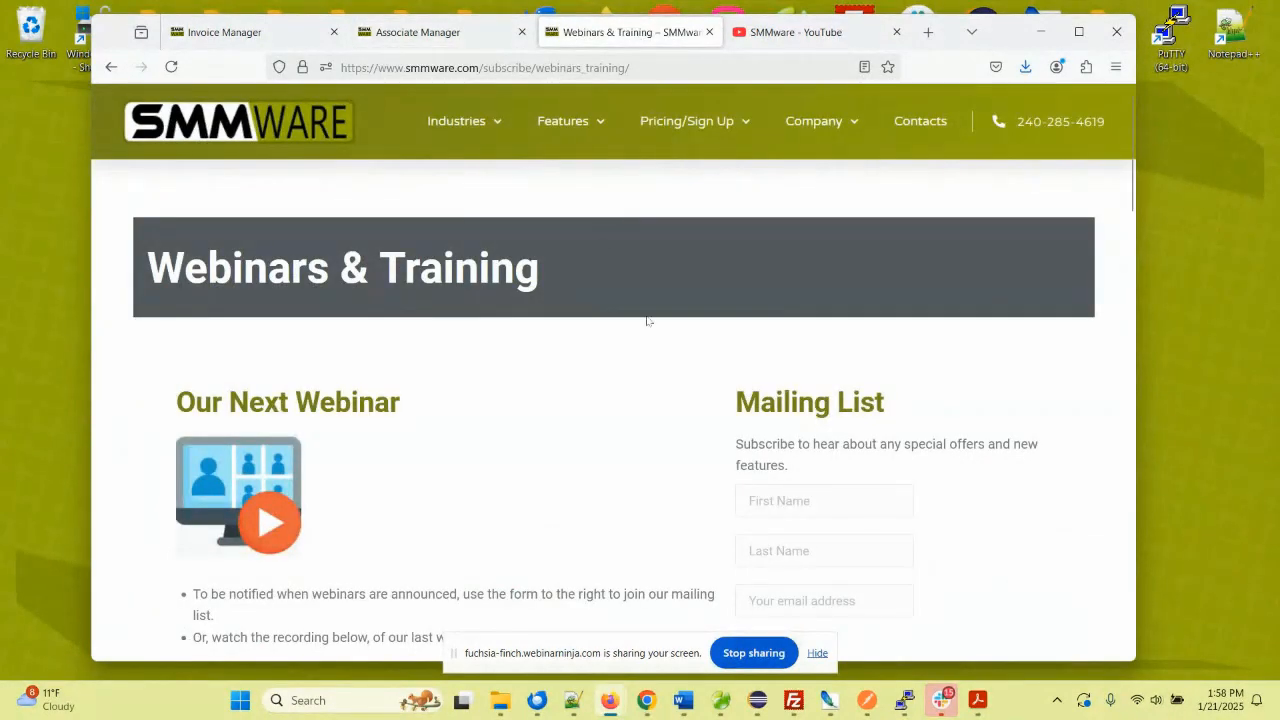
click(314, 140)
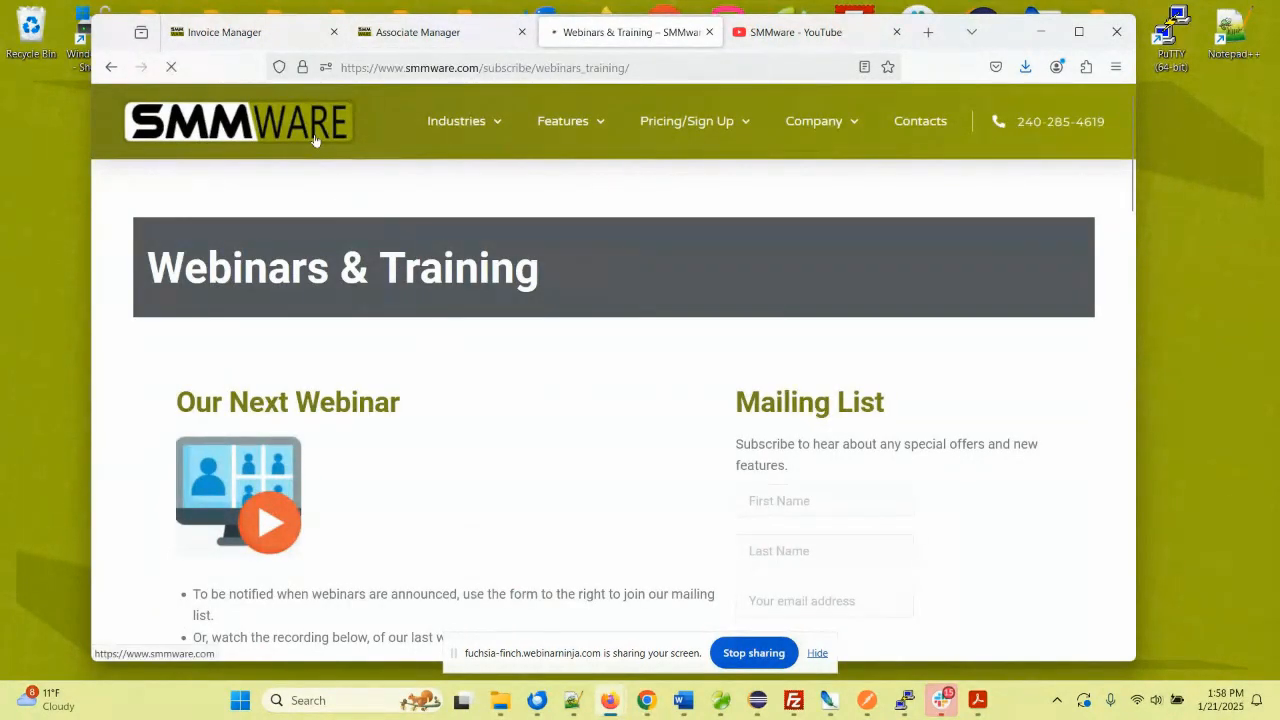